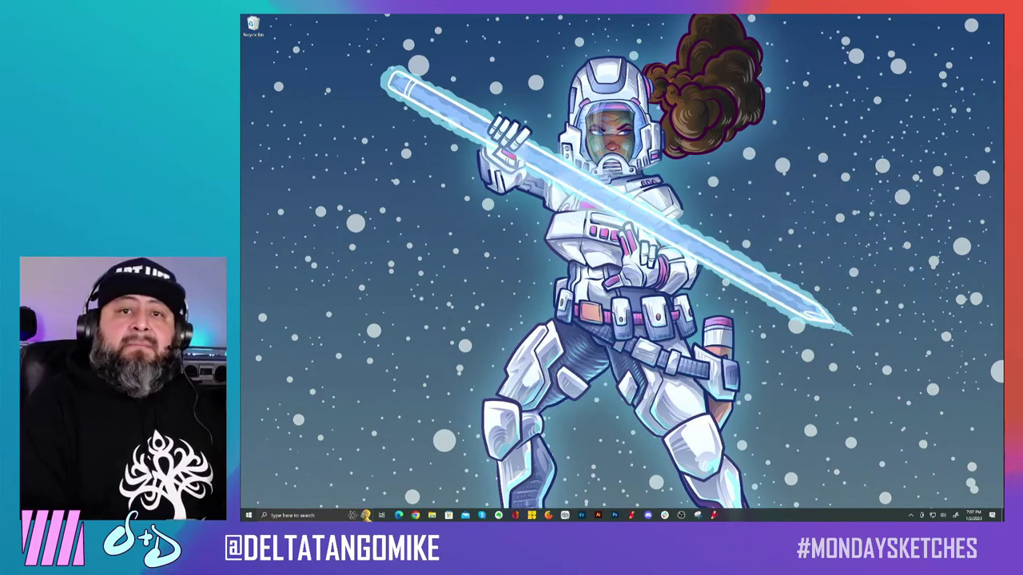
Launch Sketchable Plus from the taskbar so a blank white canvas is showing.
drag(847, 192, 663, 331)
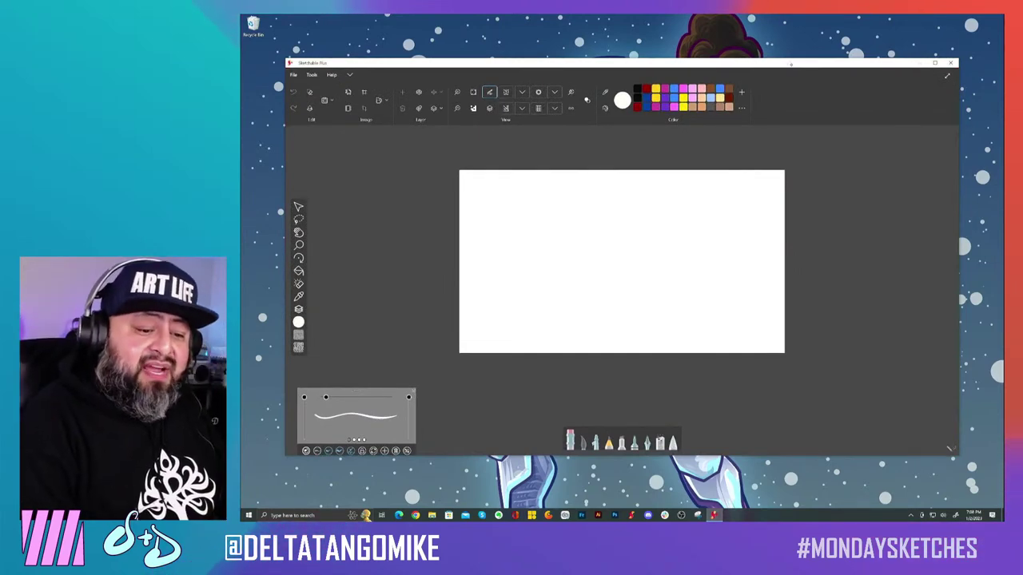
Maximize Sketchable Plus and switch it to full-screen mode, hiding the taskbar.
key(super+Up)
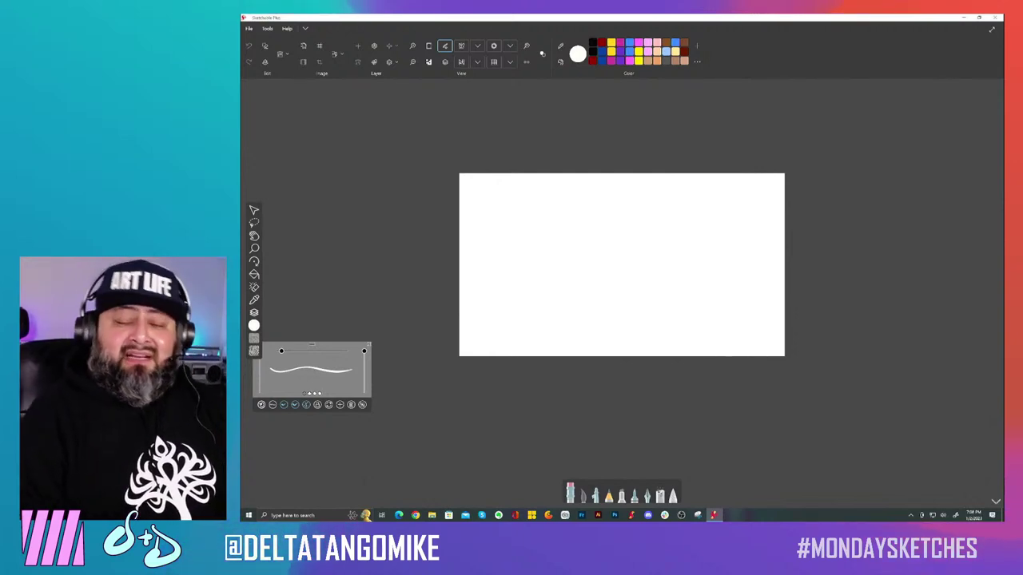
key(F11)
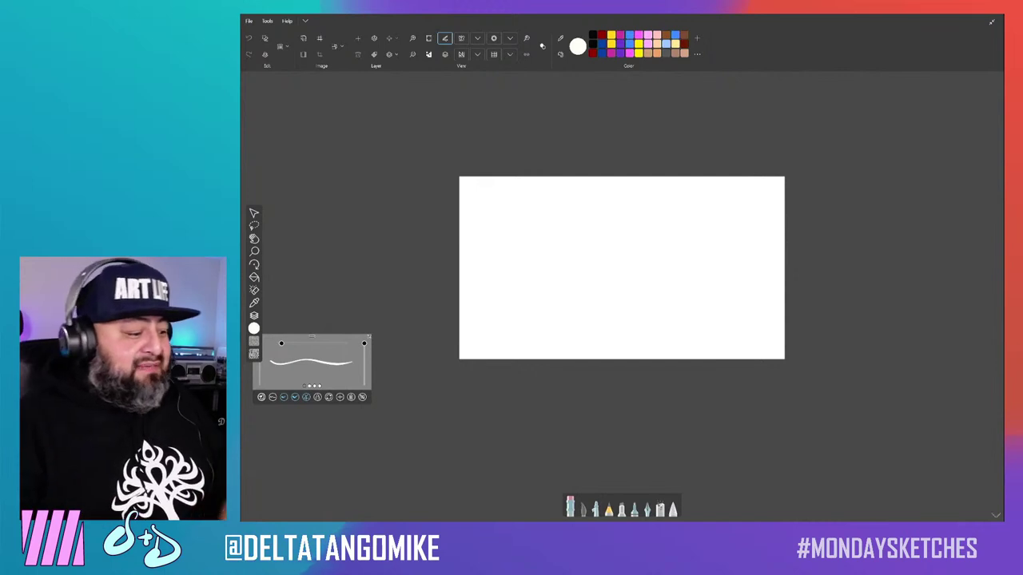
mouse_move(622, 268)
mouse_down()
mouse_move(671, 319)
mouse_move(620, 284)
mouse_up()
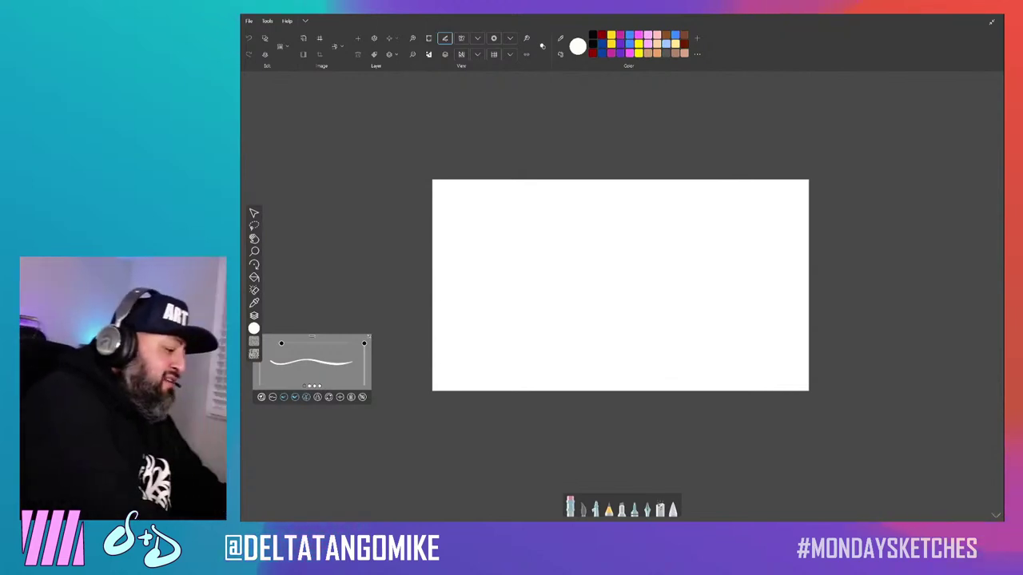
Create a new canvas from the Print A3 preset, 3508 × 4961 pixels at 300 DPI.
click(248, 21)
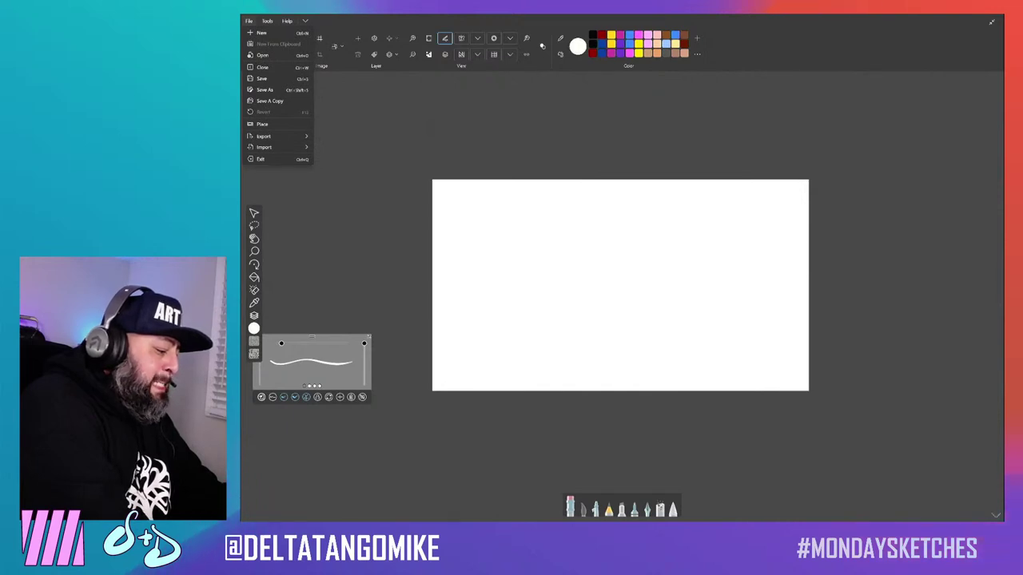
click(261, 32)
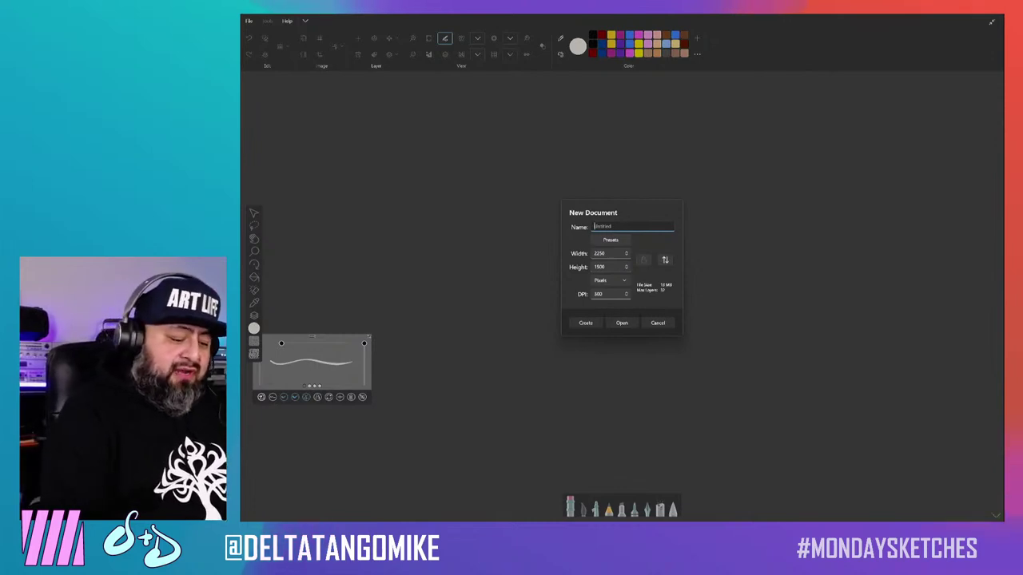
click(611, 239)
scroll(623, 288, down, 2)
scroll(623, 288, down, 2)
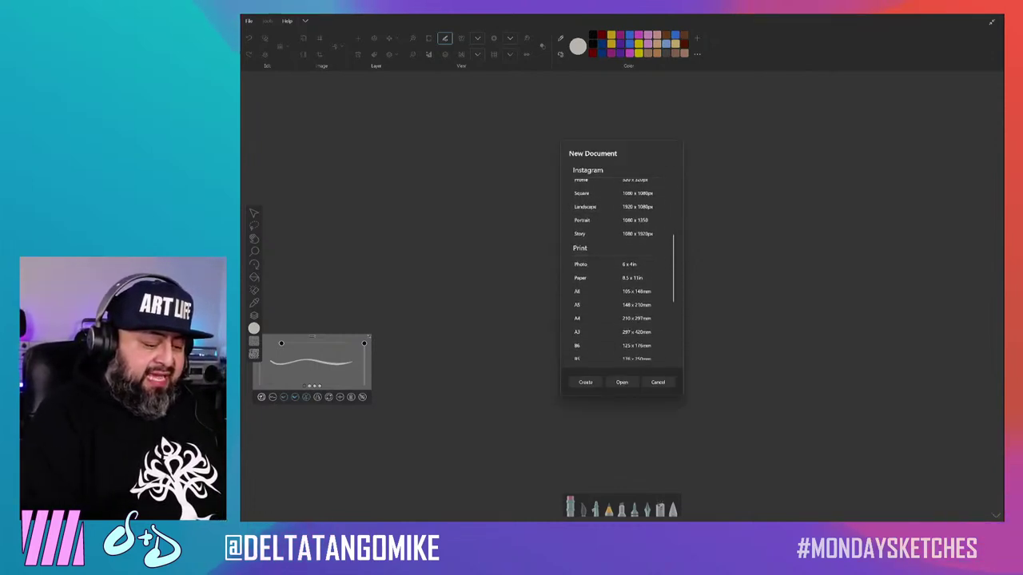
scroll(623, 288, down, 1)
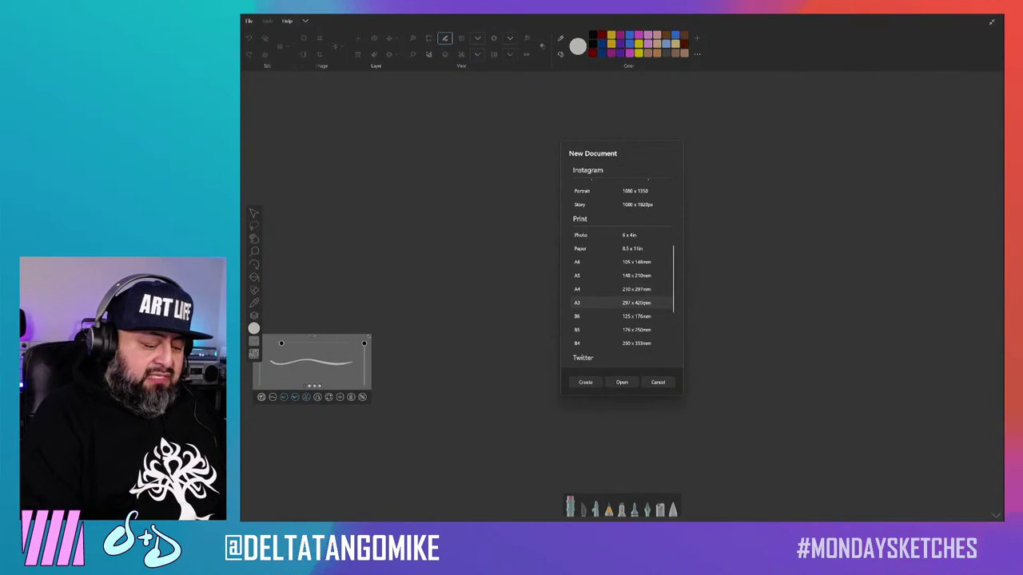
click(631, 289)
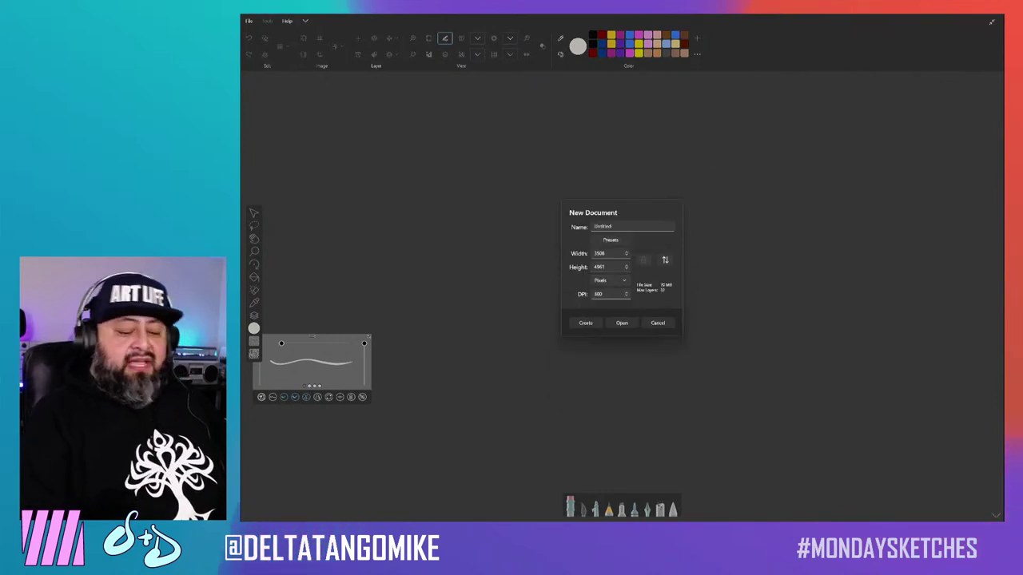
key(Return)
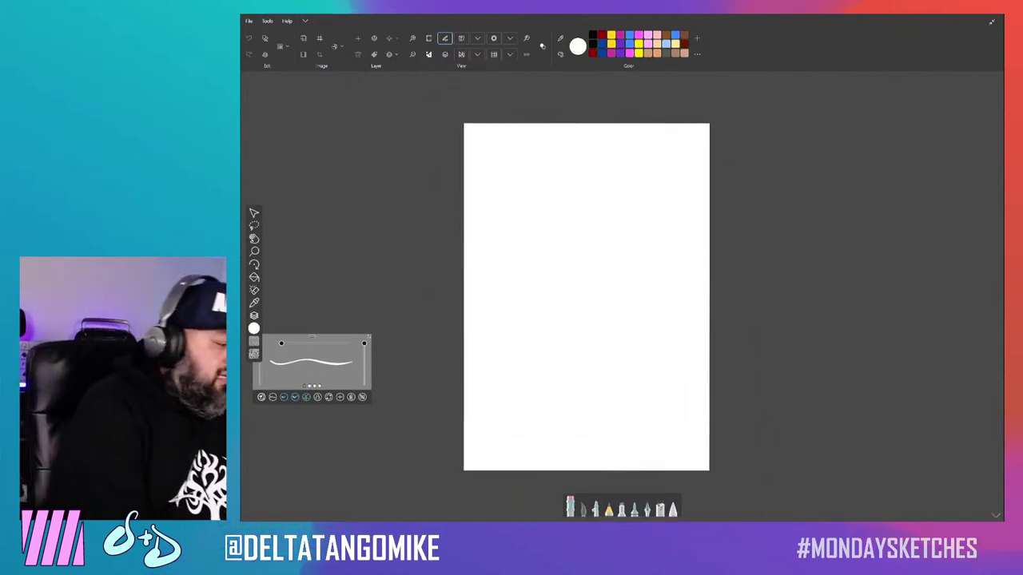
Place the V2 sketch image from 2023 > Art Tools Sketchable onto the A3 canvas.
click(249, 21)
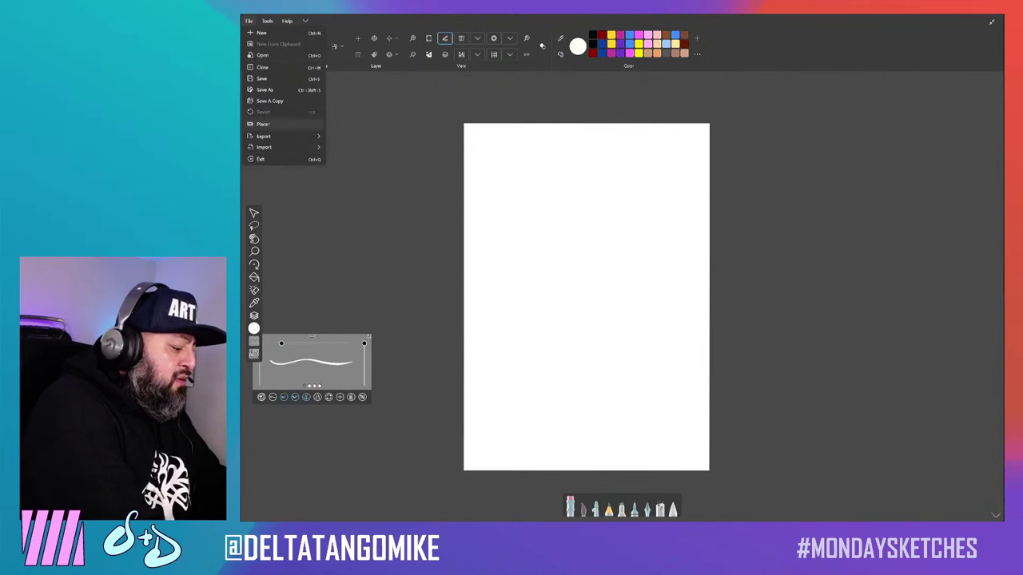
click(263, 123)
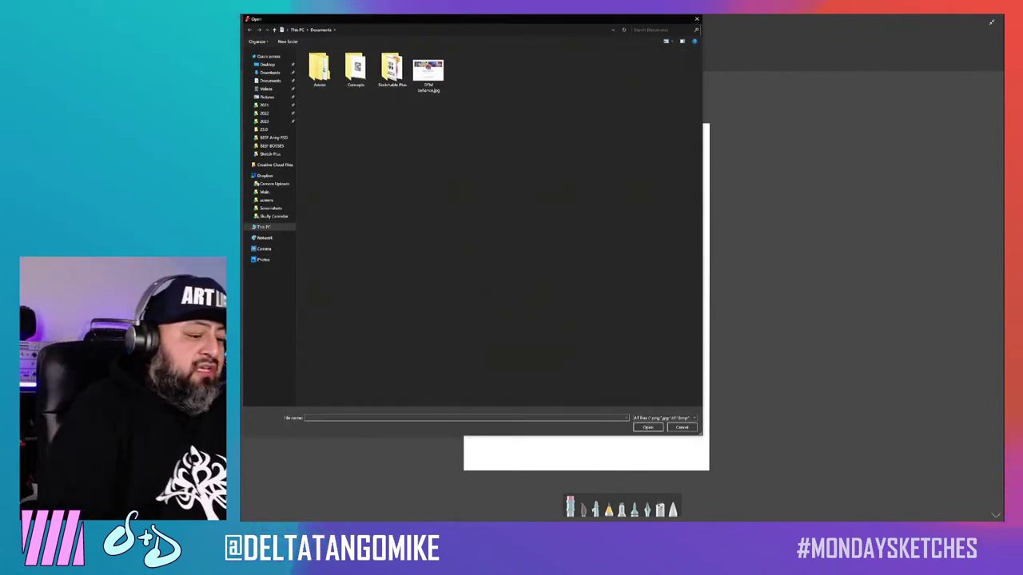
drag(566, 18, 622, 34)
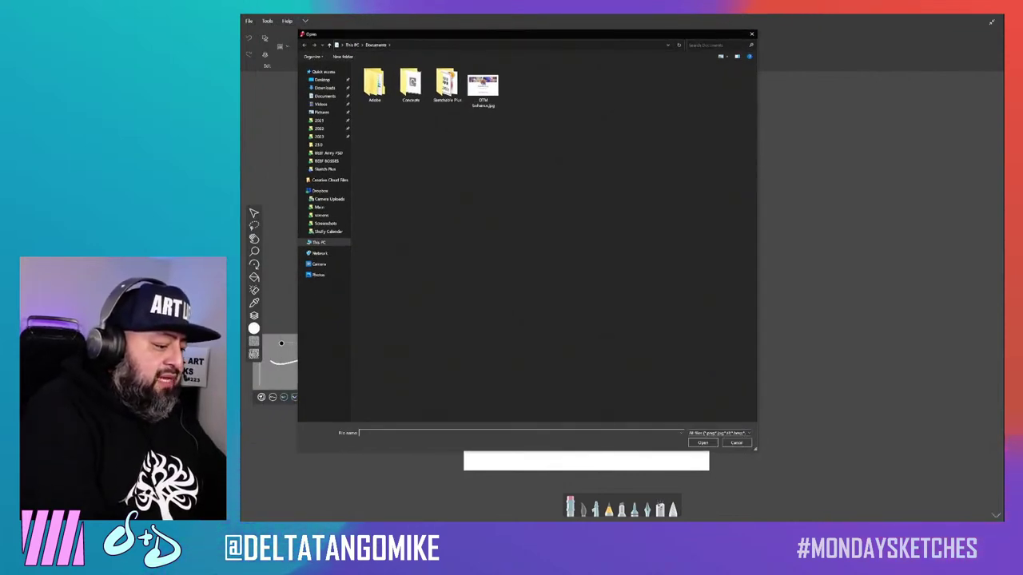
double_click(447, 84)
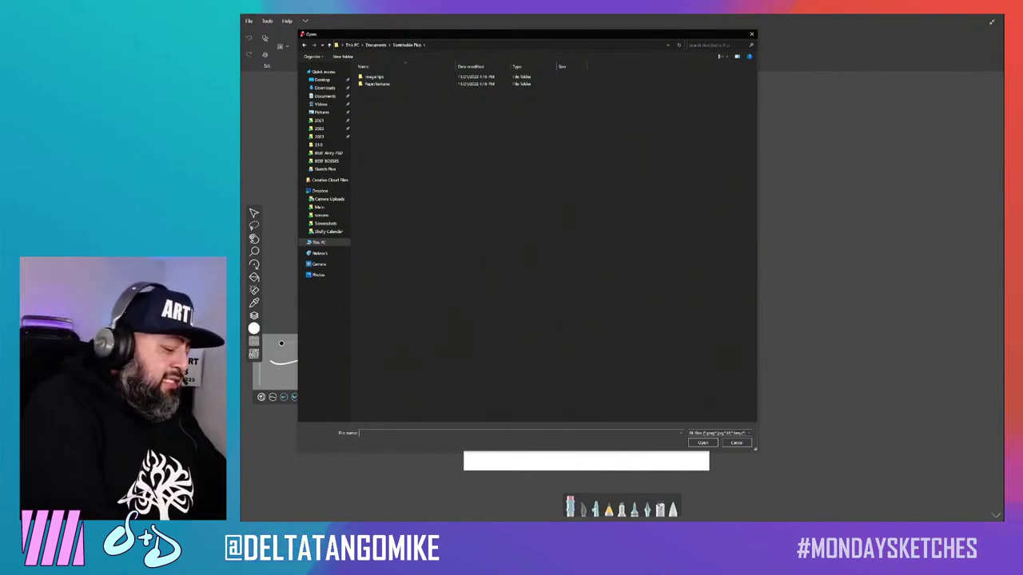
click(325, 169)
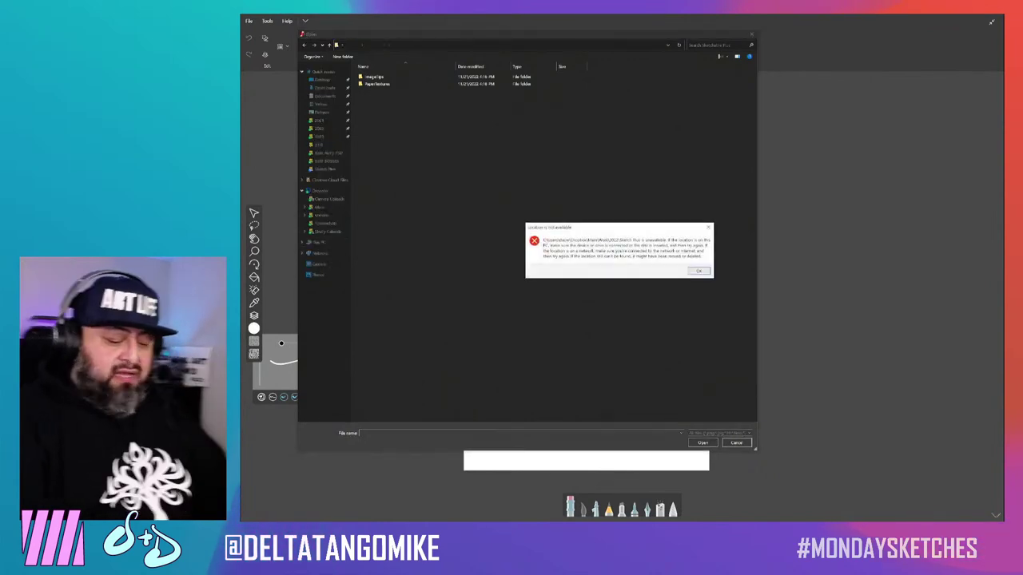
key(Return)
click(320, 136)
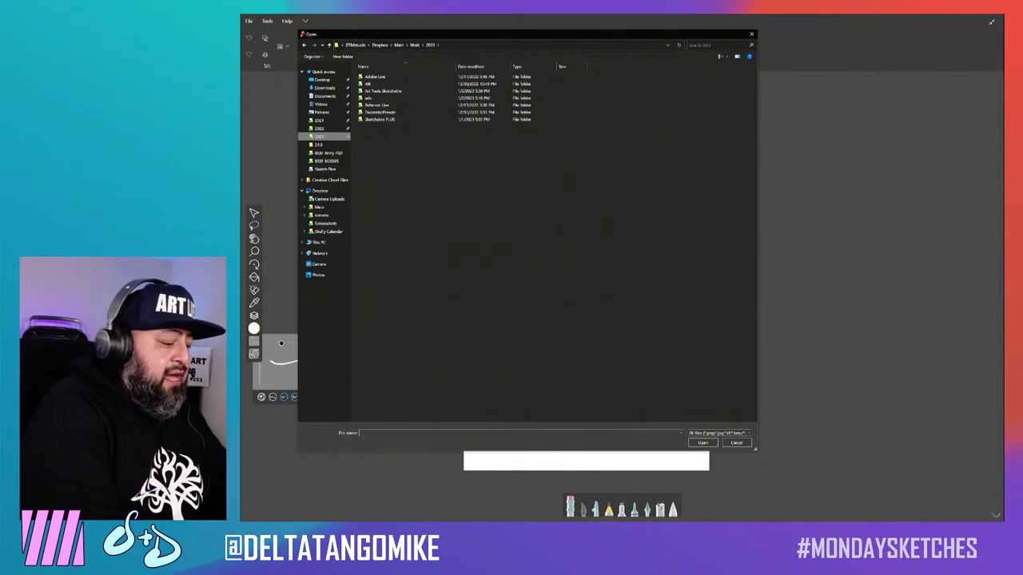
click(384, 91)
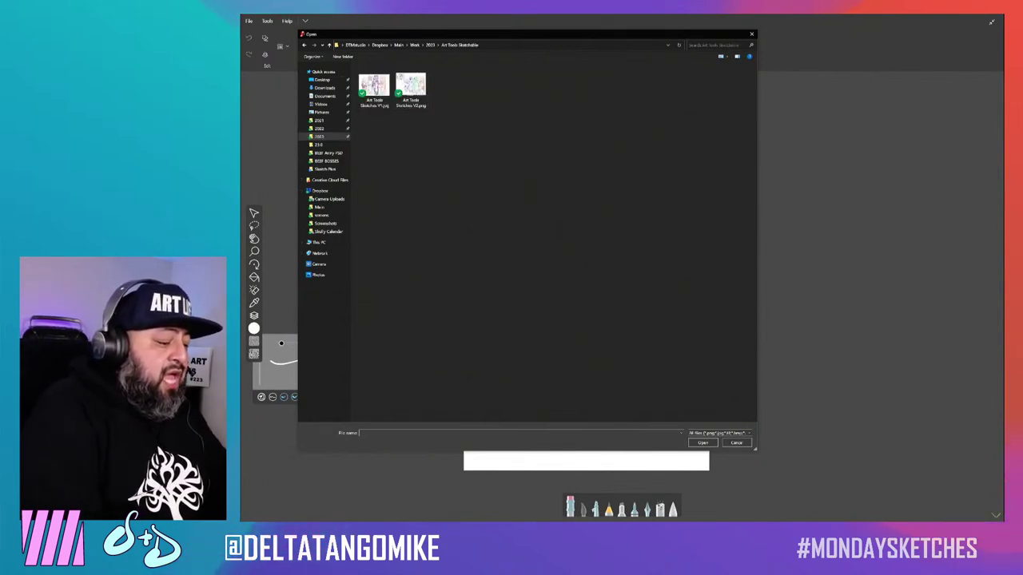
double_click(411, 84)
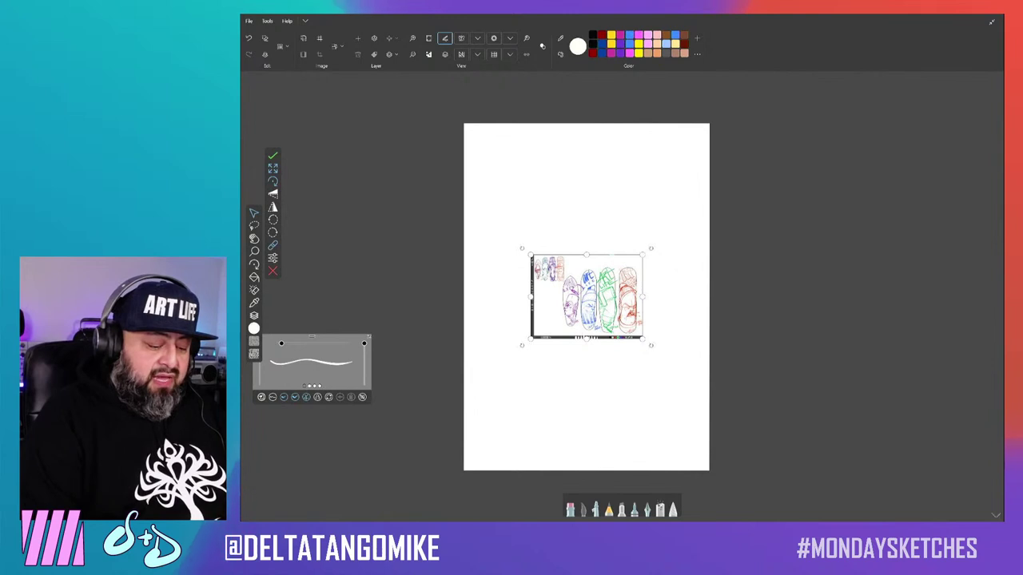
Scale the placed sketch up until the red board fills most of the page.
mouse_move(651, 345)
mouse_down()
mouse_move(676, 375)
mouse_move(742, 413)
mouse_up()
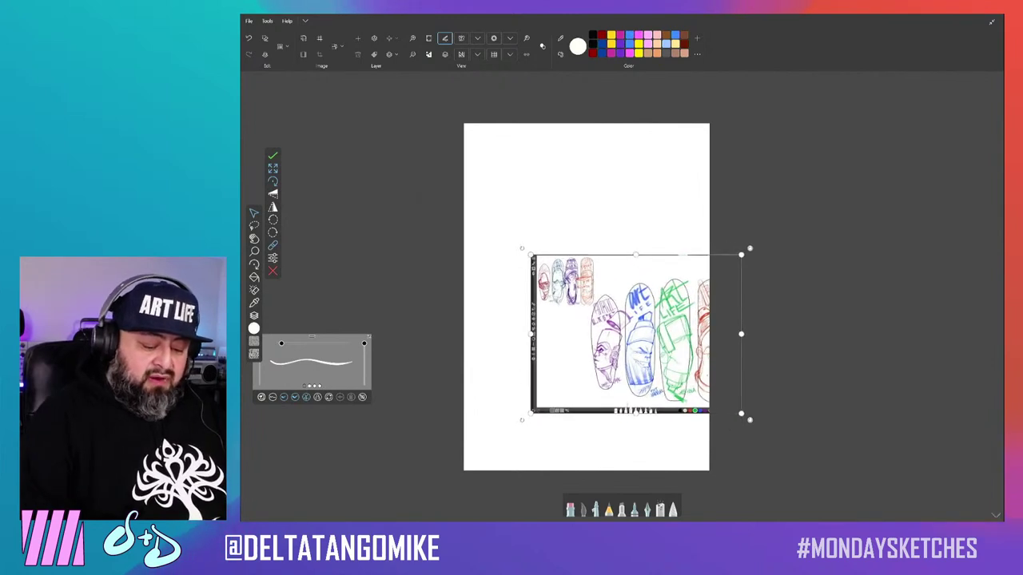
mouse_move(608, 336)
mouse_down()
mouse_move(540, 327)
mouse_move(482, 377)
mouse_move(445, 383)
mouse_up()
mouse_move(558, 300)
mouse_down()
mouse_move(616, 247)
mouse_move(696, 141)
mouse_move(815, 103)
mouse_move(656, 96)
mouse_move(621, 125)
mouse_move(577, 118)
mouse_up()
key(Return)
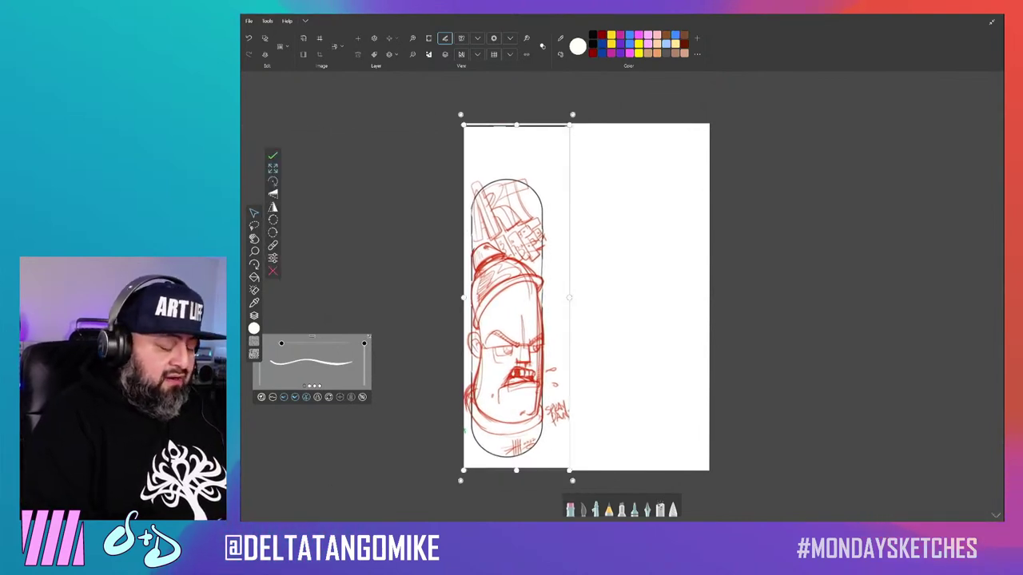
Centre the red board sketch on the page and commit its final position.
drag(516, 126, 585, 130)
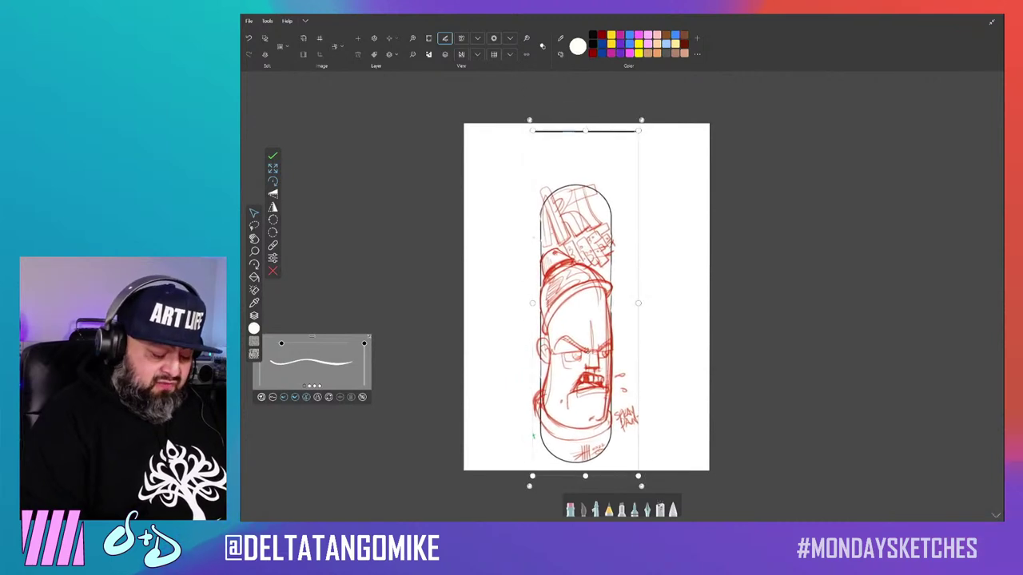
drag(585, 476, 585, 480)
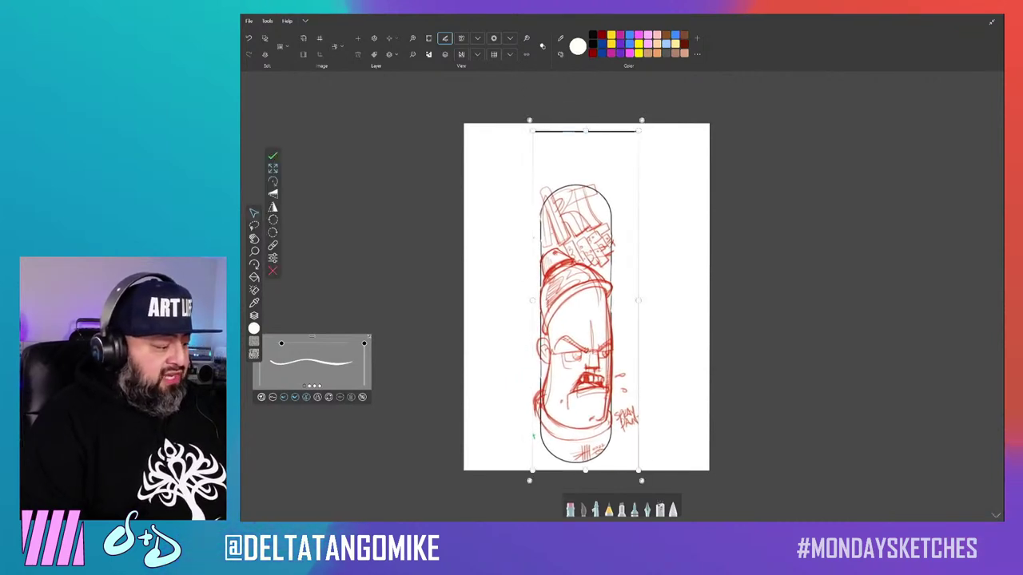
drag(585, 300, 592, 260)
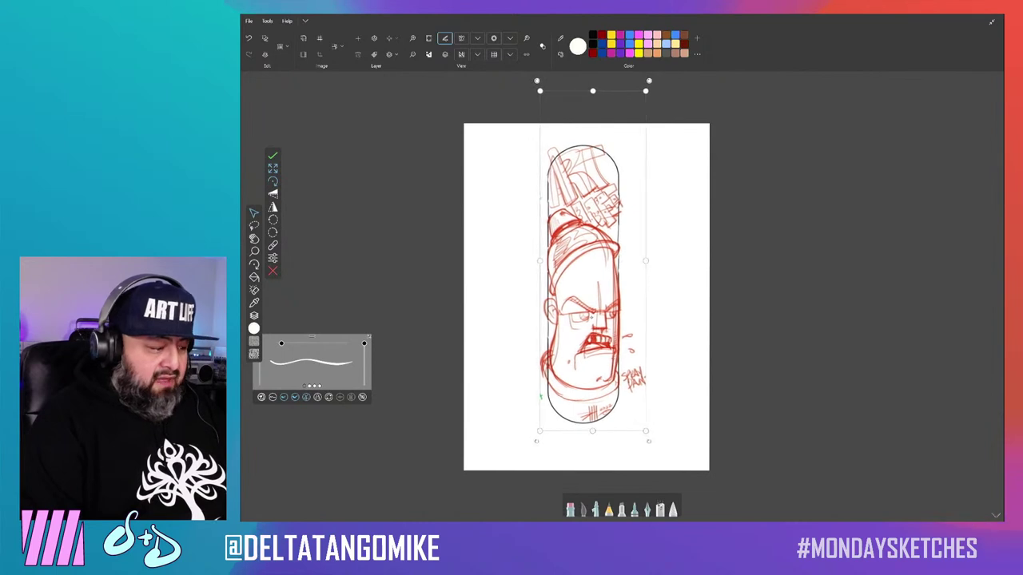
key(Return)
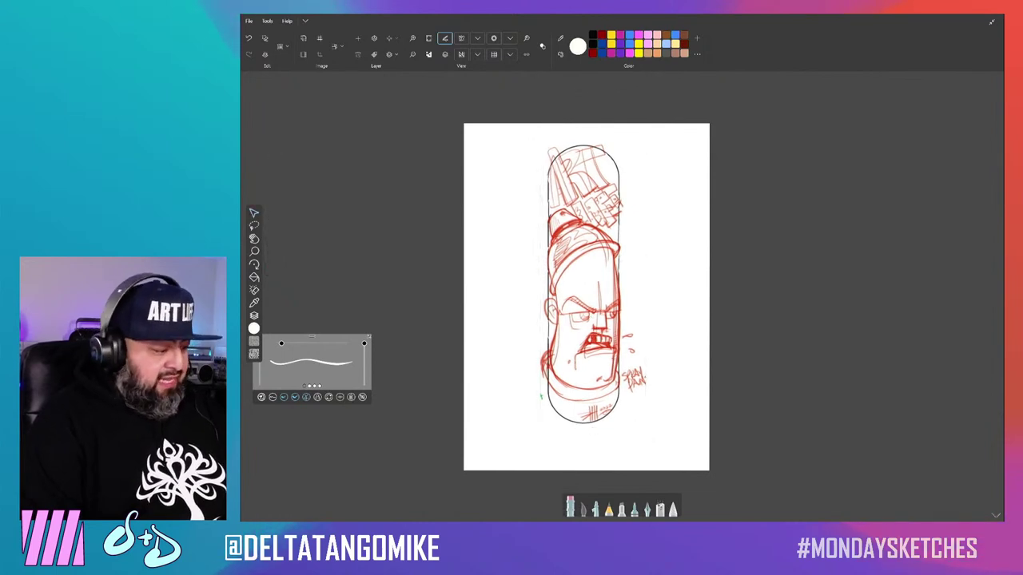
key(ctrl+t)
drag(585, 299, 585, 312)
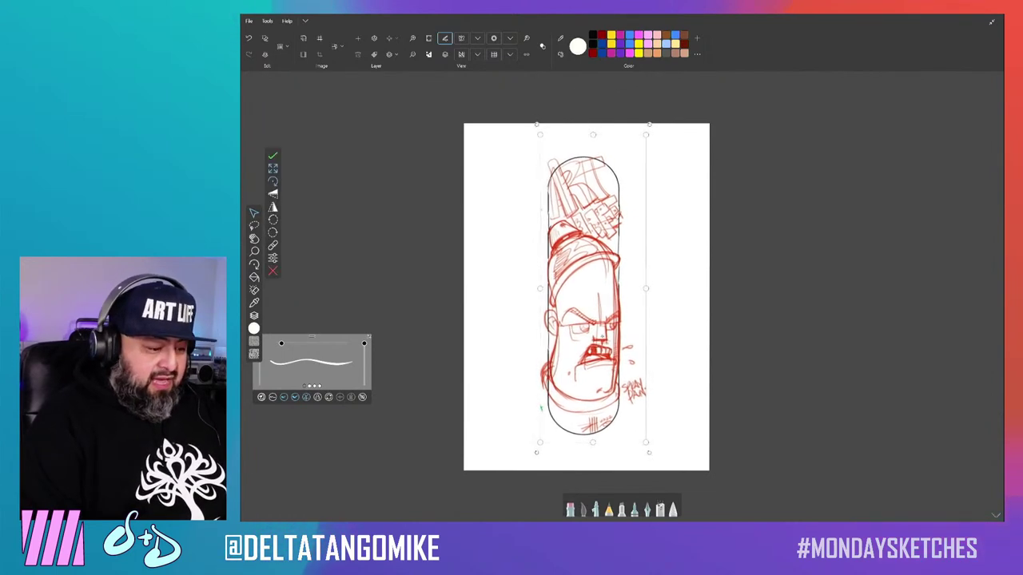
key(Return)
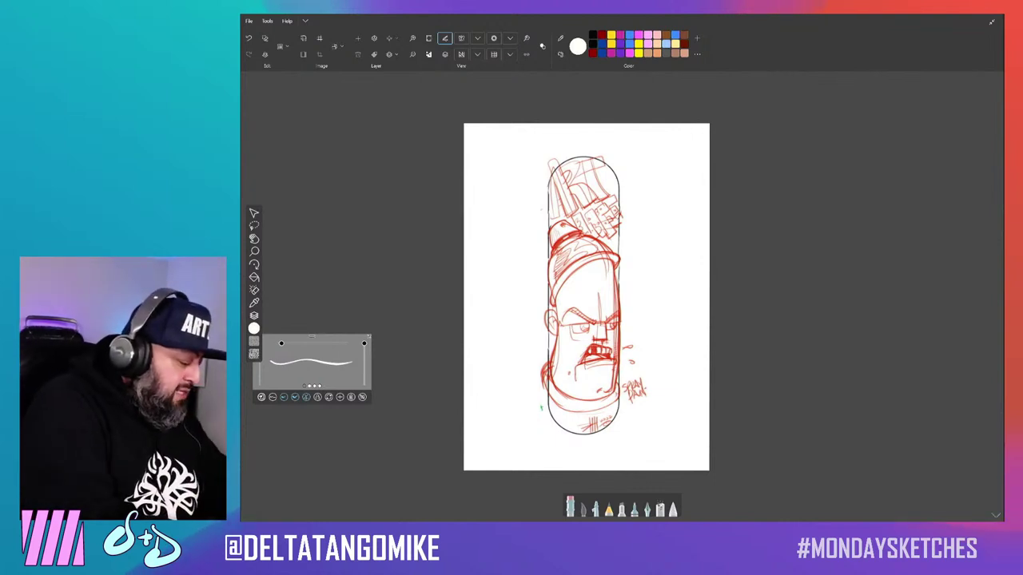
Lower the sketch layer's opacity and set its blend mode to Multiply.
key(l)
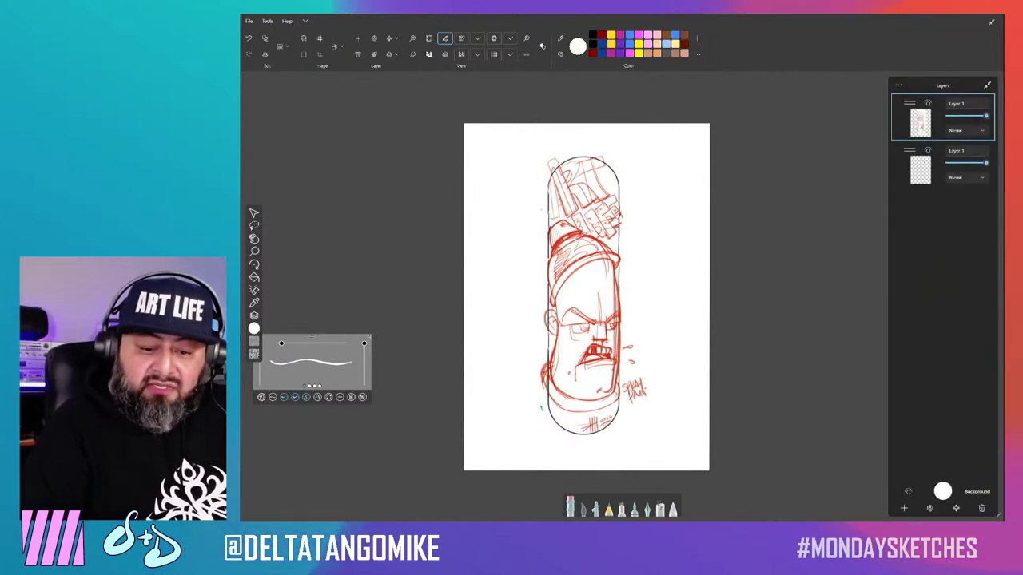
drag(986, 116, 963, 116)
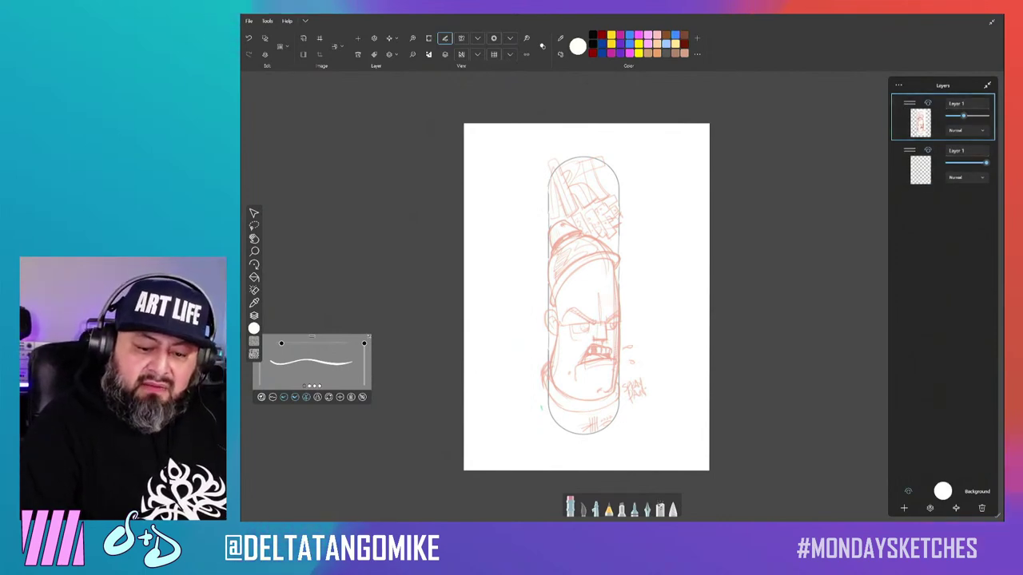
click(967, 129)
click(967, 146)
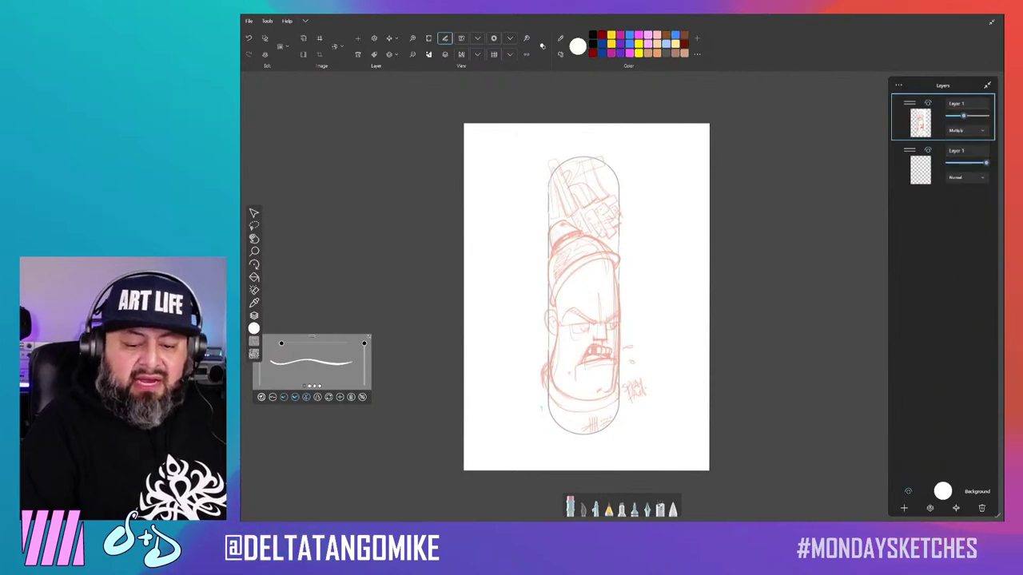
click(943, 164)
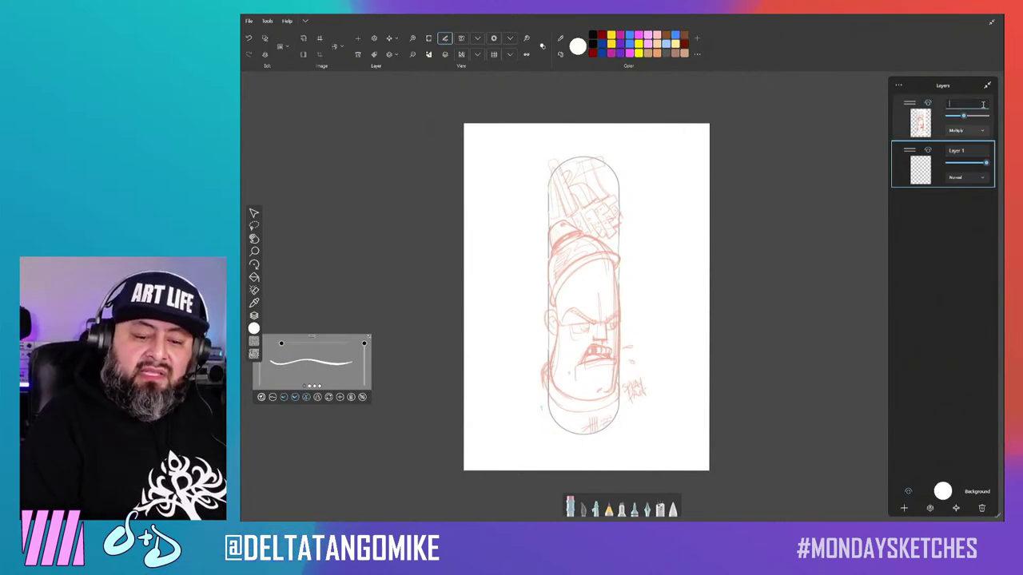
Rename the top layer SKETCH and Layer 1 LINES, then close the Layers panel.
key(BackSpace)
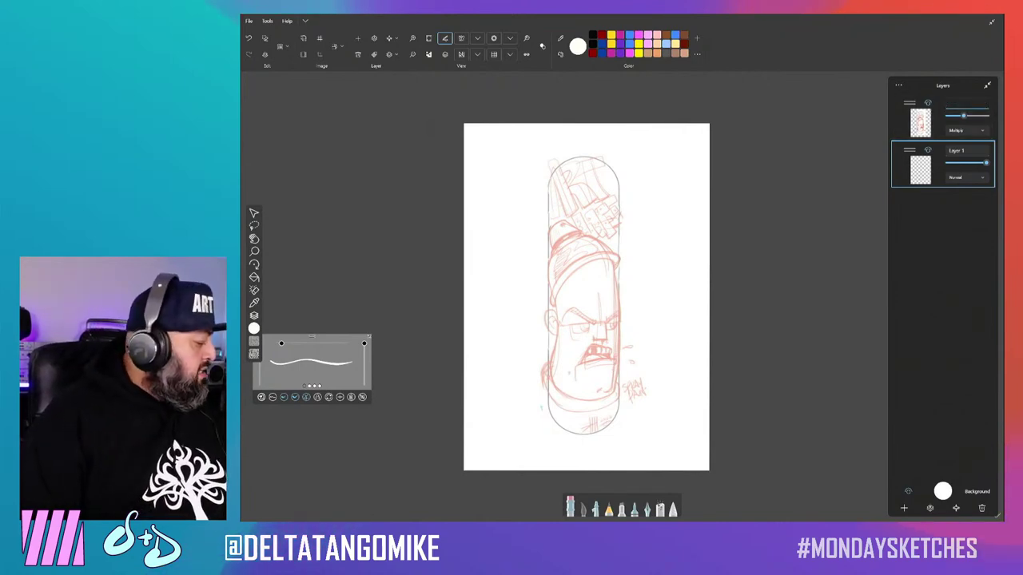
text(Ske)
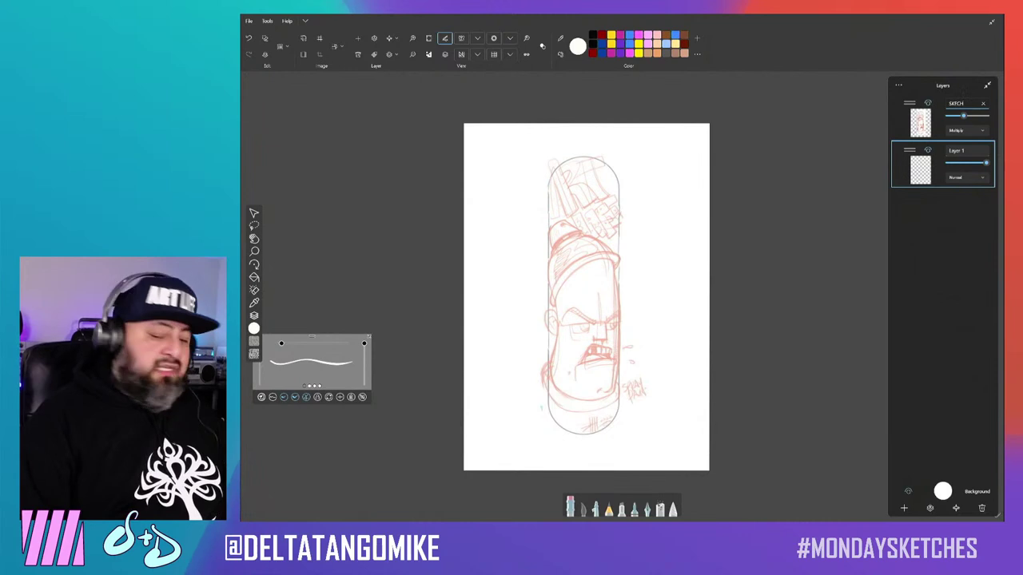
key(Tab)
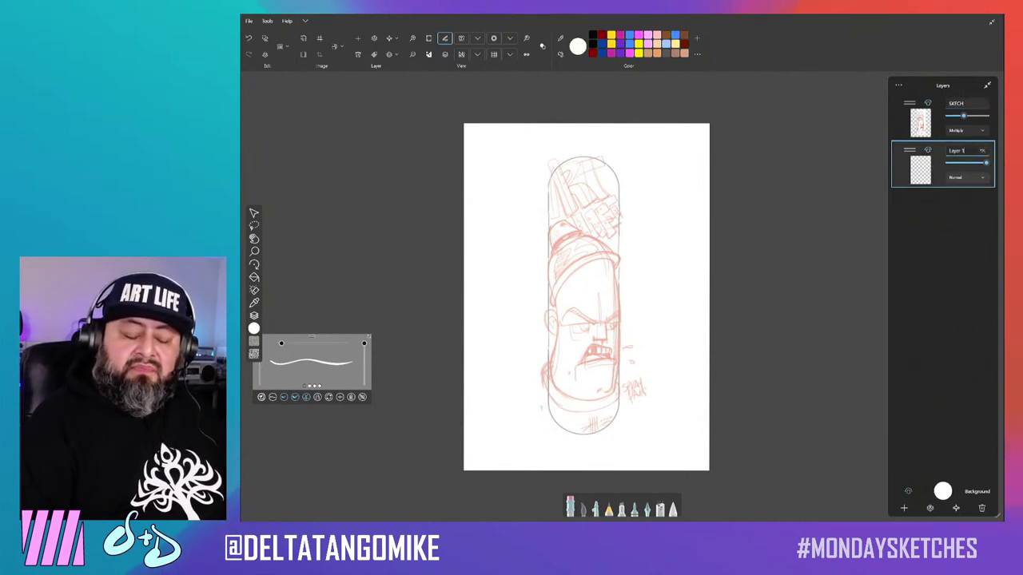
key(Return)
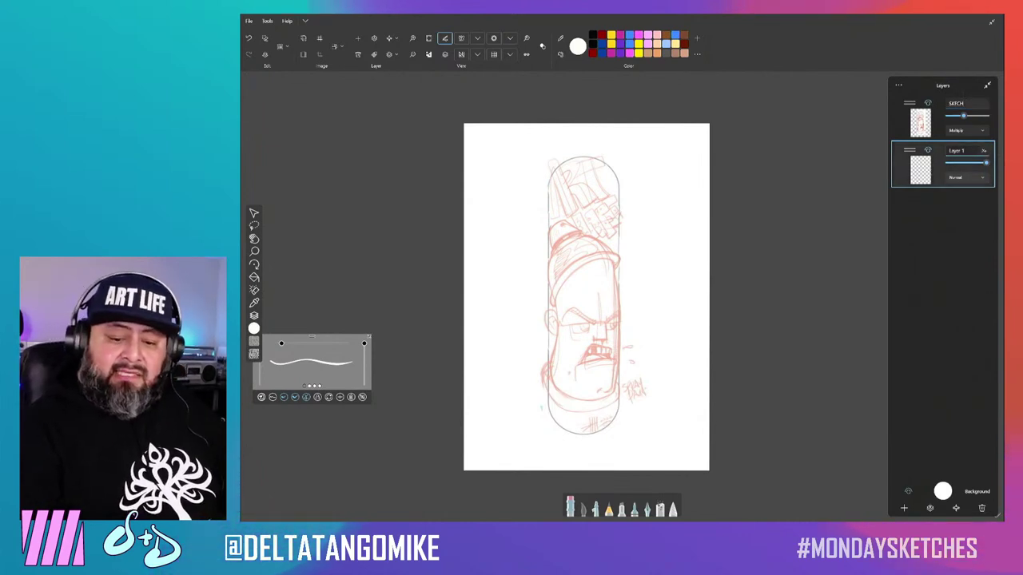
text(LINES)
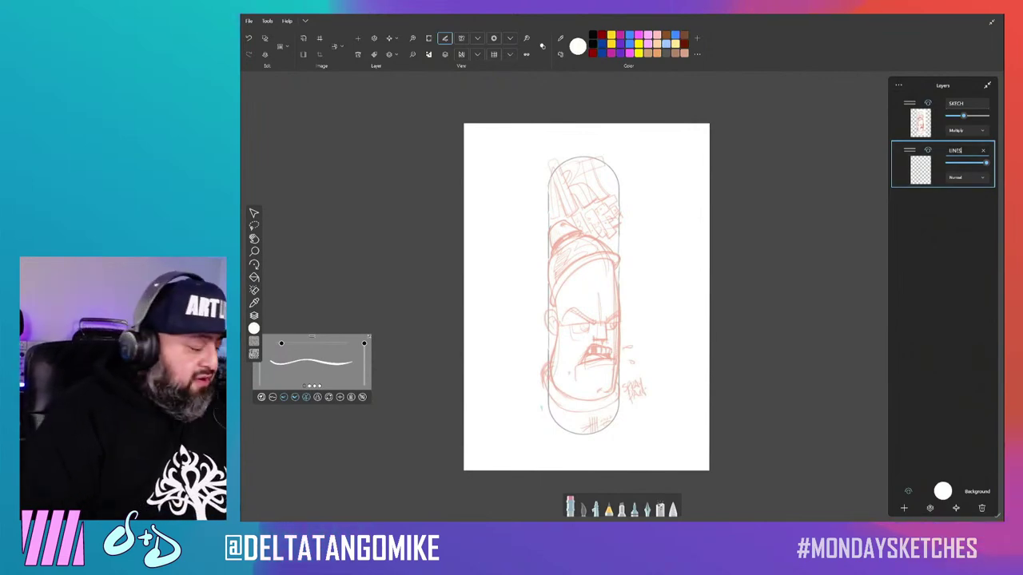
click(987, 85)
mouse_move(312, 336)
mouse_down()
mouse_move(375, 316)
mouse_move(366, 297)
mouse_move(622, 422)
mouse_move(545, 390)
mouse_move(372, 282)
mouse_up()
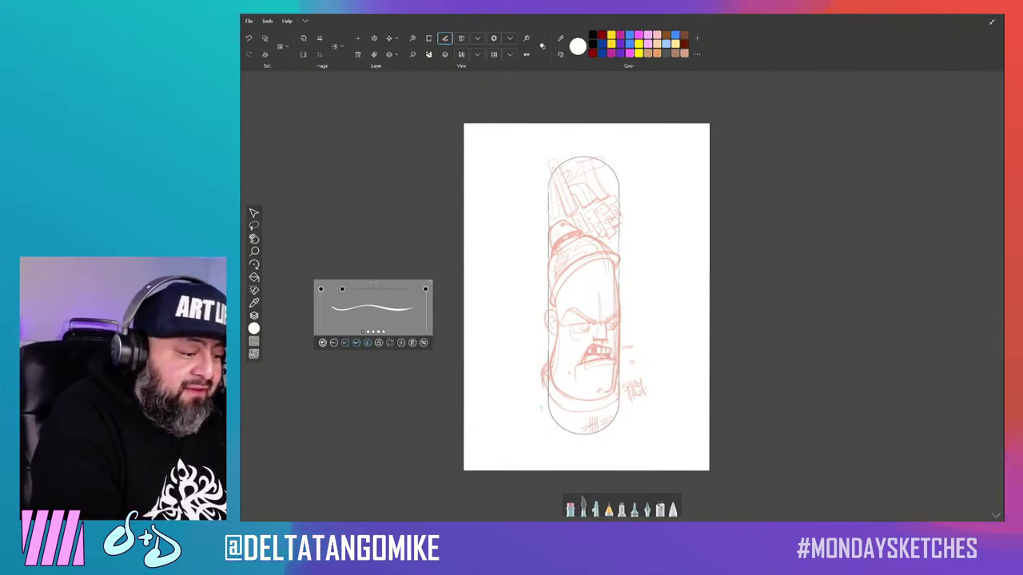
Open the colour wheel and keep it to the left of the canvas.
click(577, 46)
drag(818, 105, 363, 111)
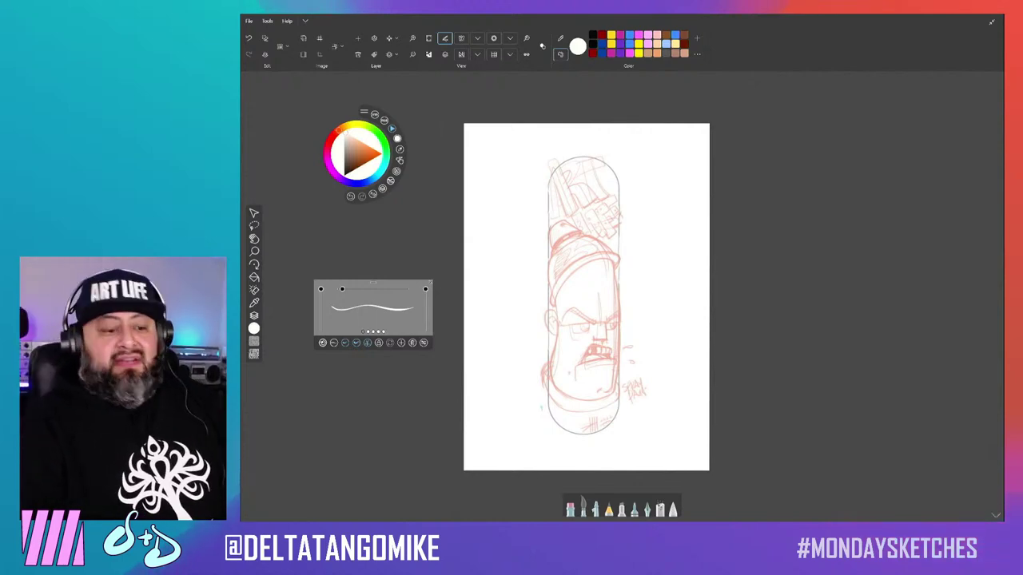
Set the brush colour to a slightly darkened, rust-brown orange.
scroll(586, 296, up, 2)
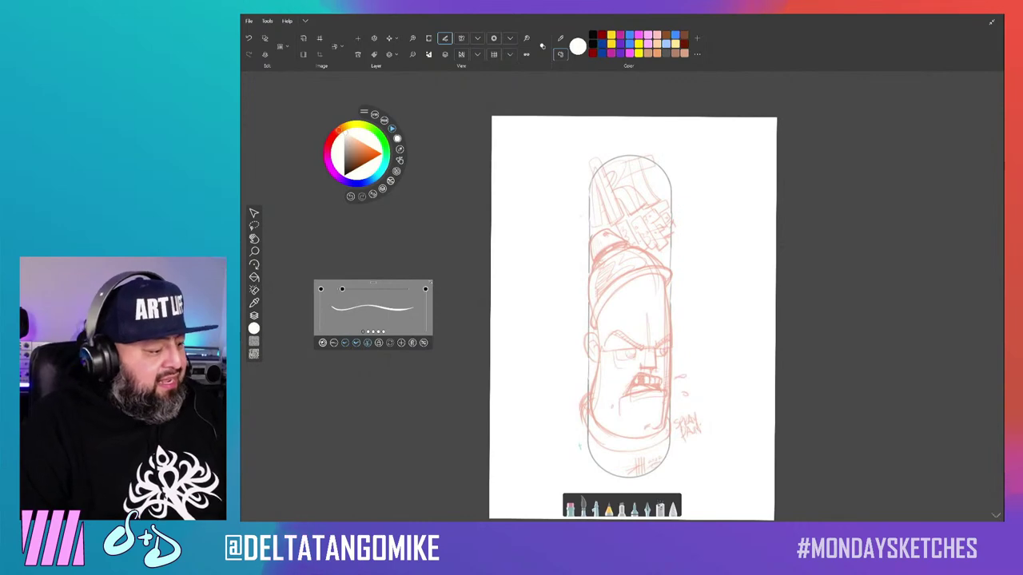
click(366, 156)
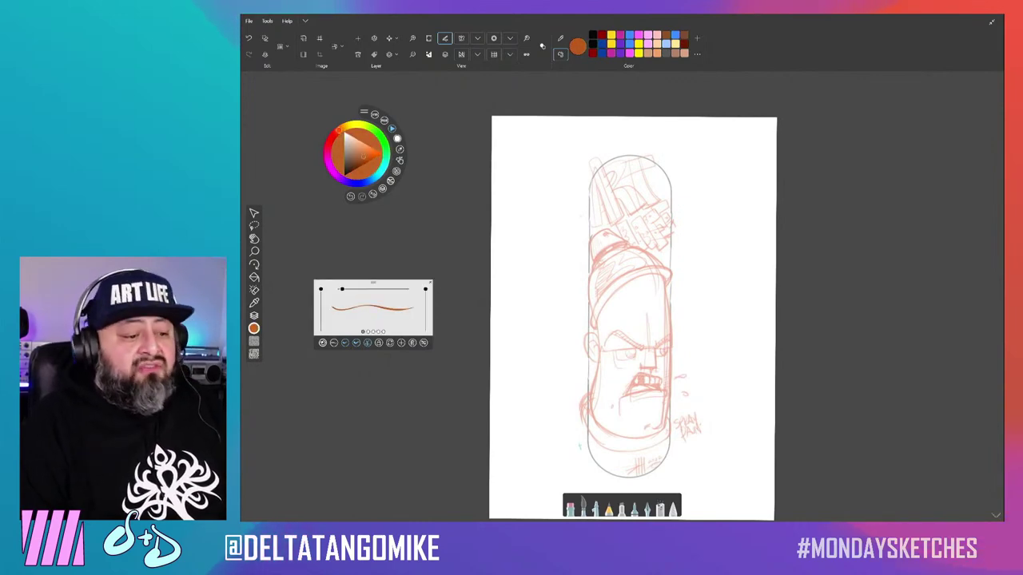
drag(365, 156, 364, 163)
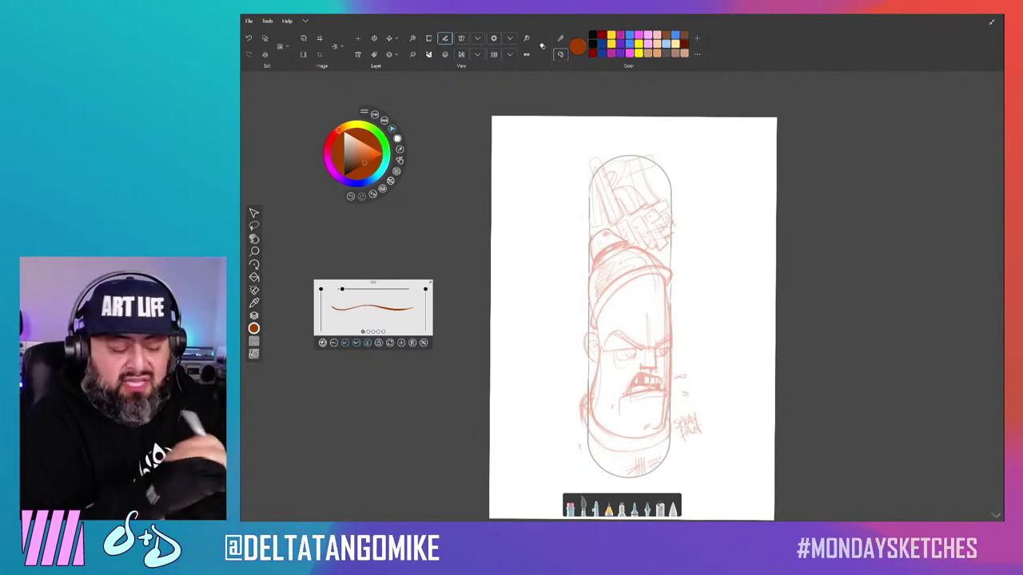
Tilt and straighten the page, then set the brush colour to dark purple.
drag(631, 320, 615, 304)
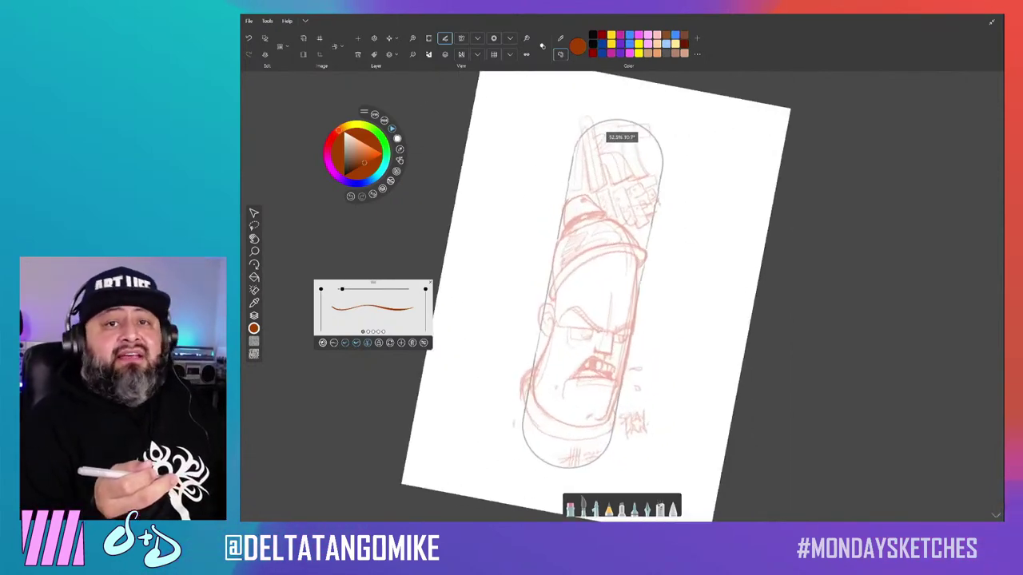
mouse_move(615, 304)
mouse_down()
mouse_move(599, 295)
mouse_move(609, 293)
mouse_up()
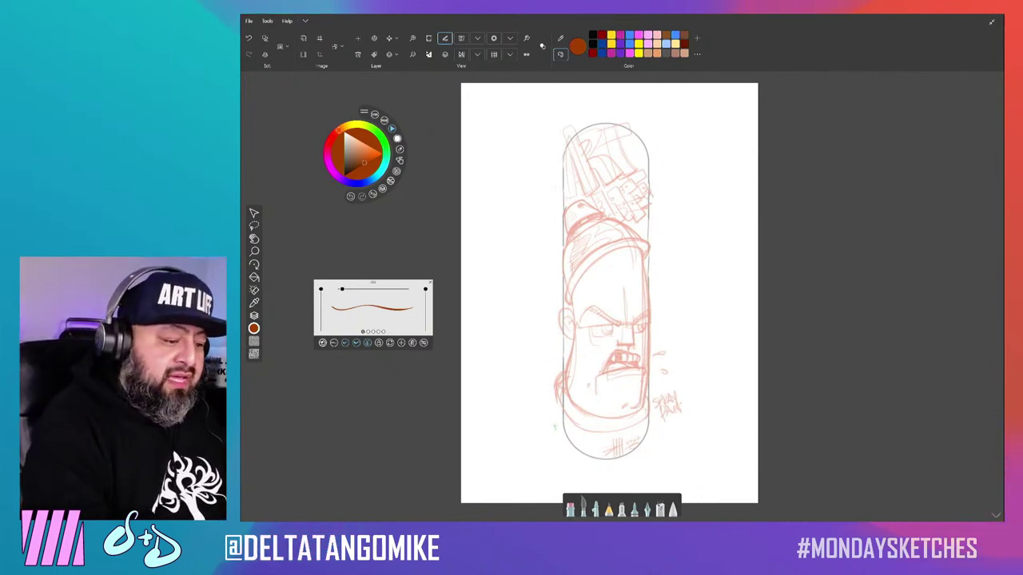
click(600, 43)
click(620, 49)
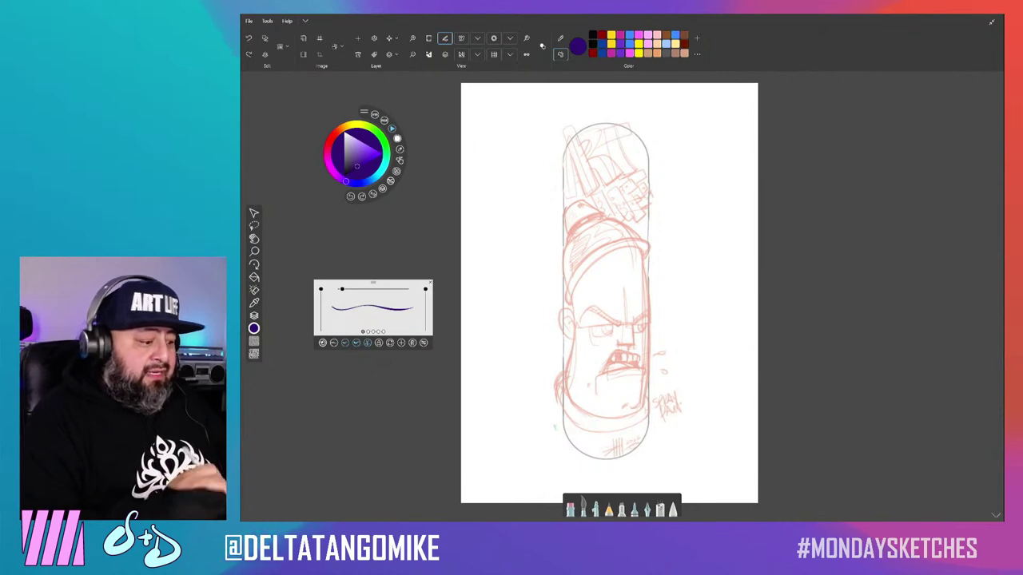
Increase the brush size for bolder ink lines and zoom into the canvas.
mouse_move(341, 289)
mouse_down()
mouse_move(622, 422)
mouse_move(436, 339)
mouse_move(368, 287)
mouse_move(350, 293)
mouse_up()
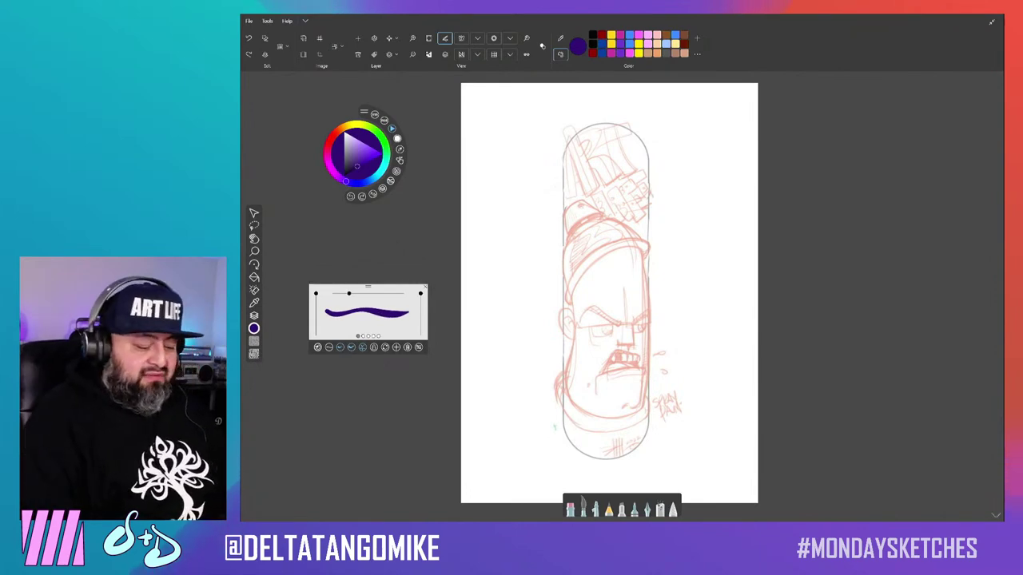
scroll(639, 288, up, 2)
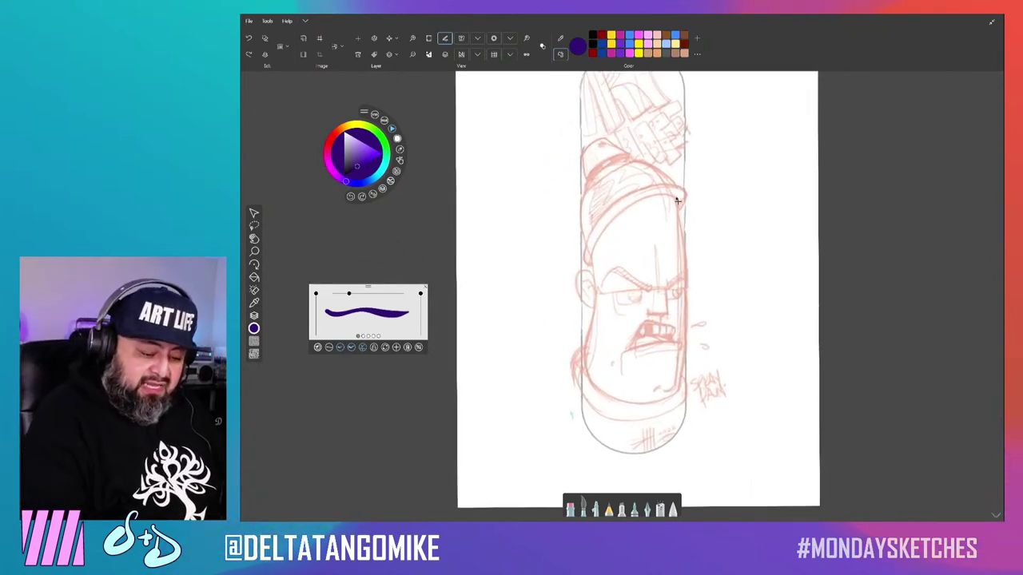
Ink a dark purple line down the face's left edge, undoing the trial strokes and head arc.
drag(677, 200, 691, 295)
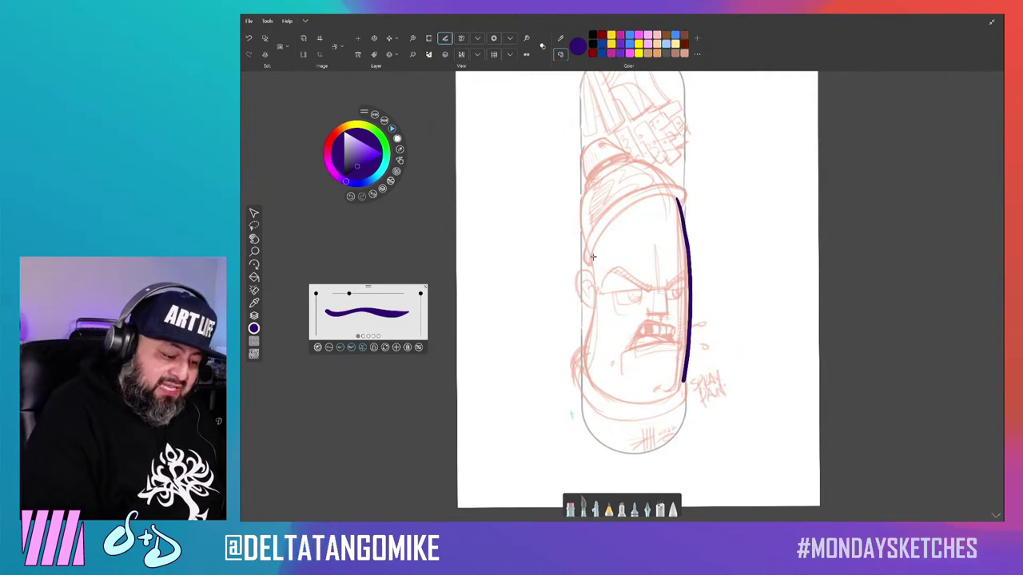
drag(592, 254, 595, 294)
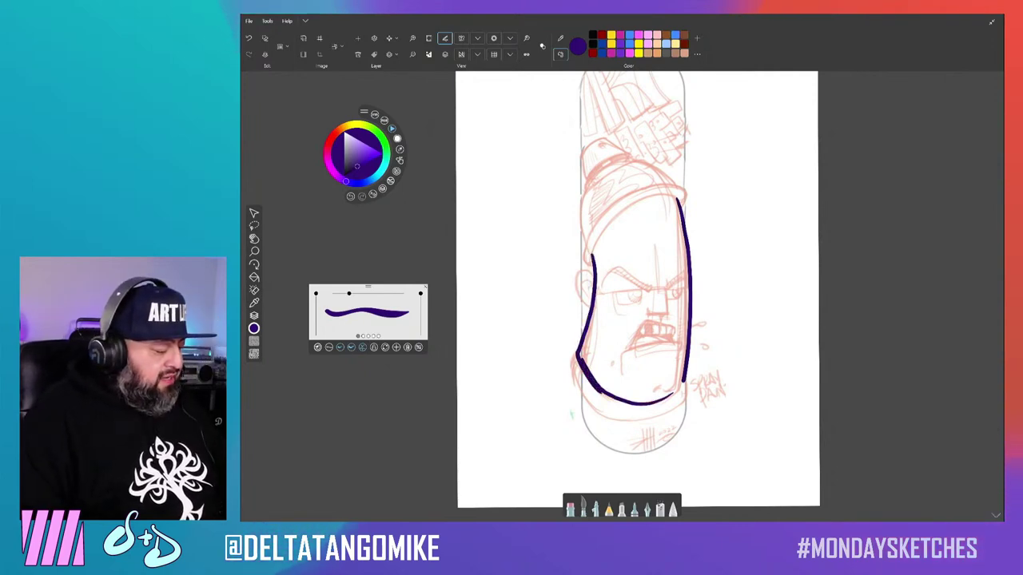
key(ctrl+z)
key(ctrl+z)
key(ctrl+z)
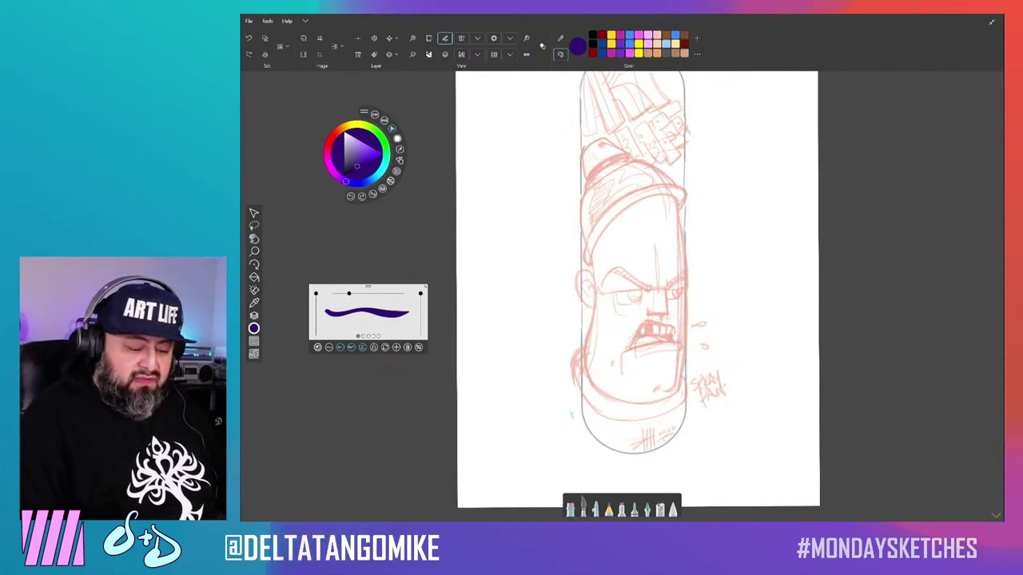
scroll(639, 288, up, 3)
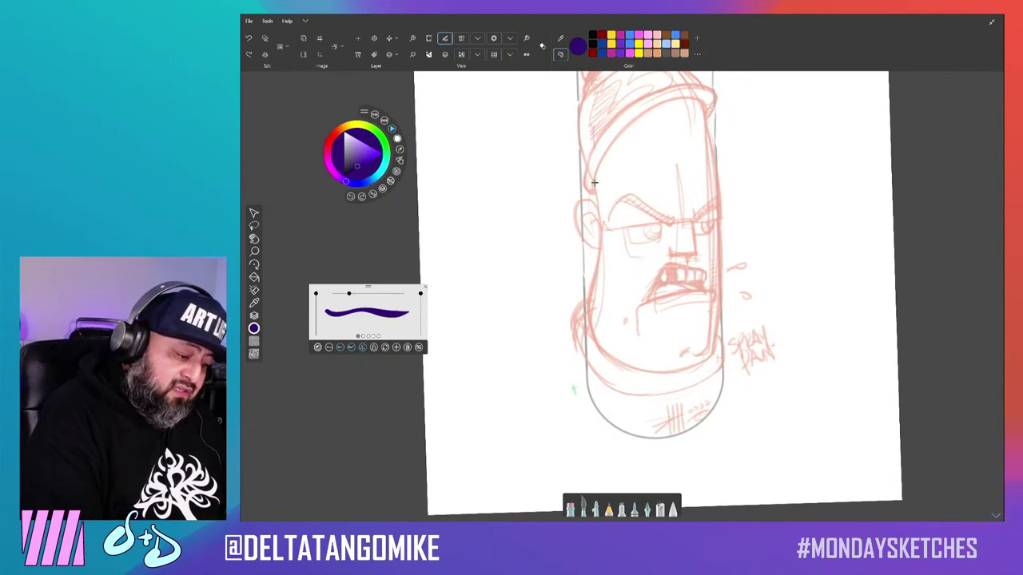
drag(591, 177, 598, 250)
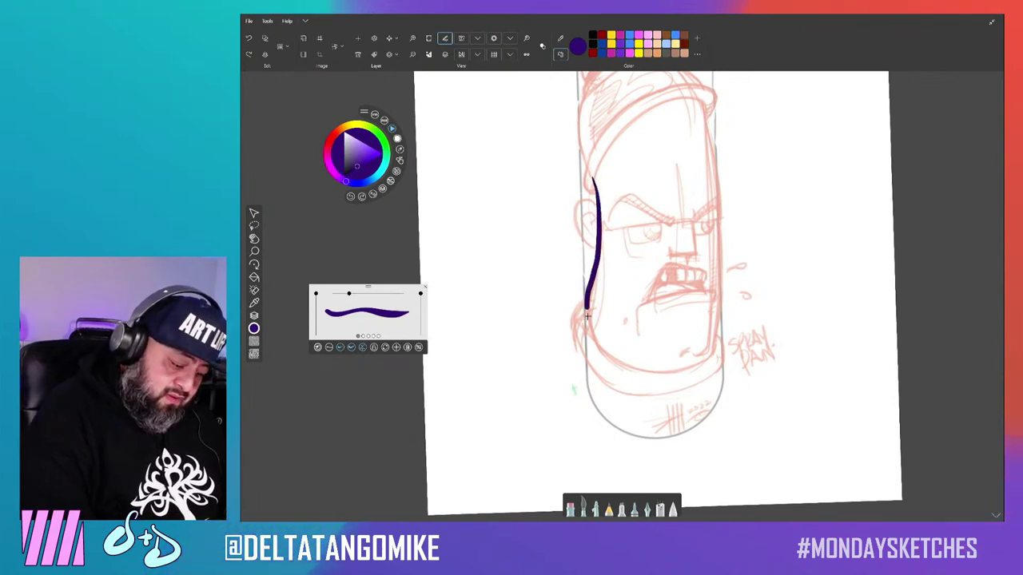
scroll(573, 389, up, 3)
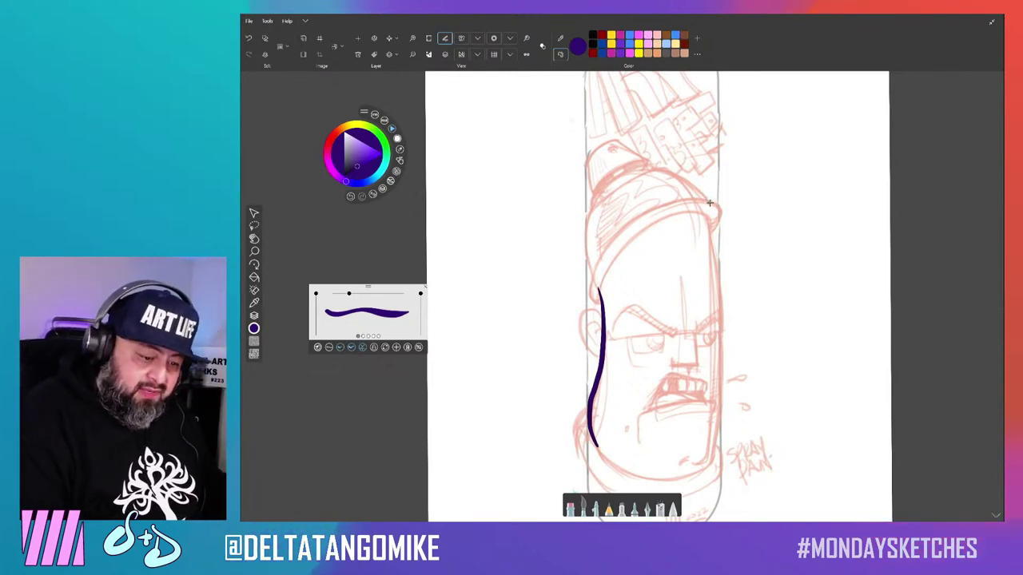
drag(662, 171, 592, 273)
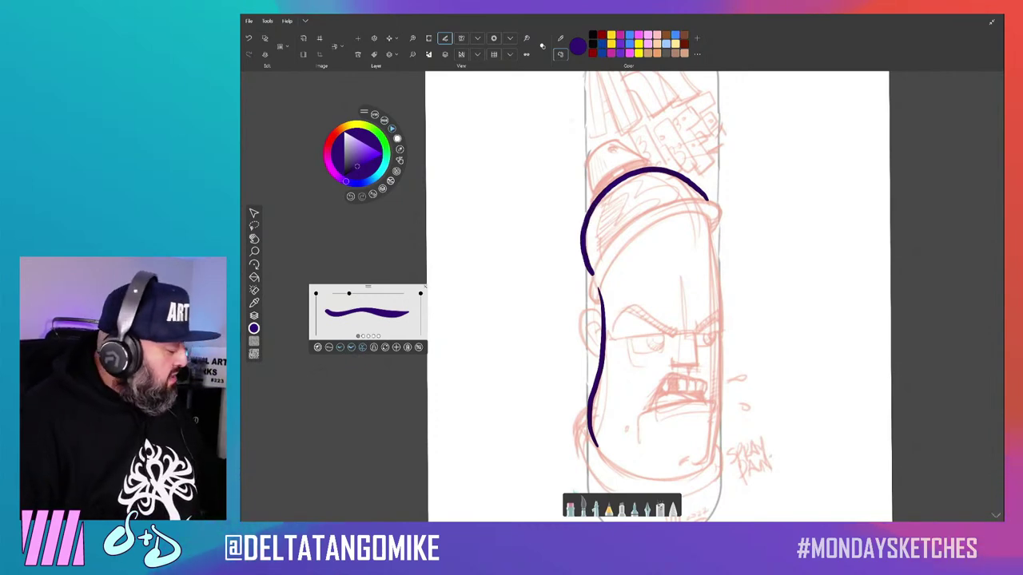
key(ctrl+z)
drag(655, 295, 719, 263)
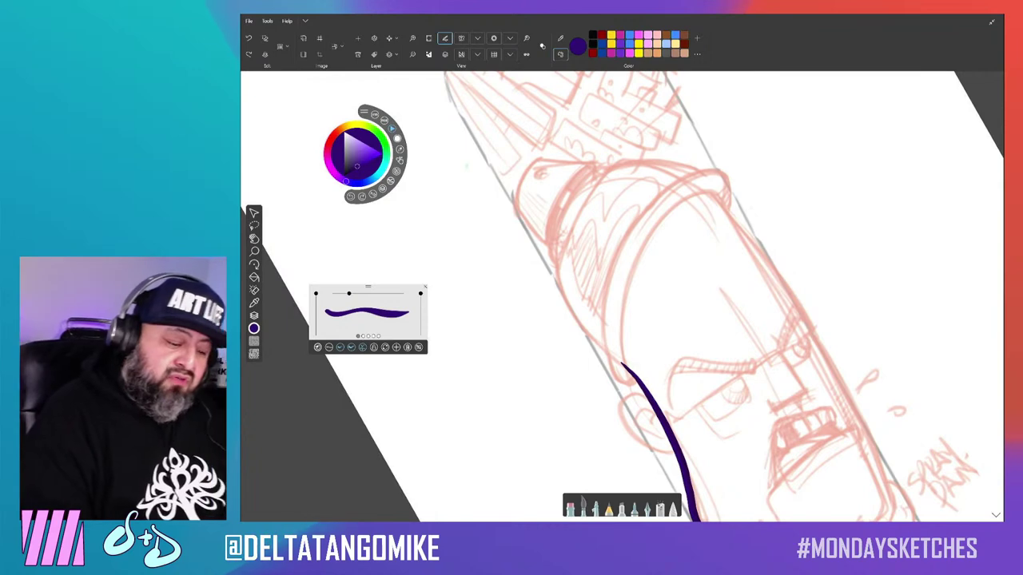
Redraw the purple head outline across the top and down the left side after undoing the first try.
mouse_move(629, 158)
mouse_down()
mouse_move(570, 209)
mouse_move(560, 259)
mouse_move(584, 324)
mouse_move(607, 345)
mouse_up()
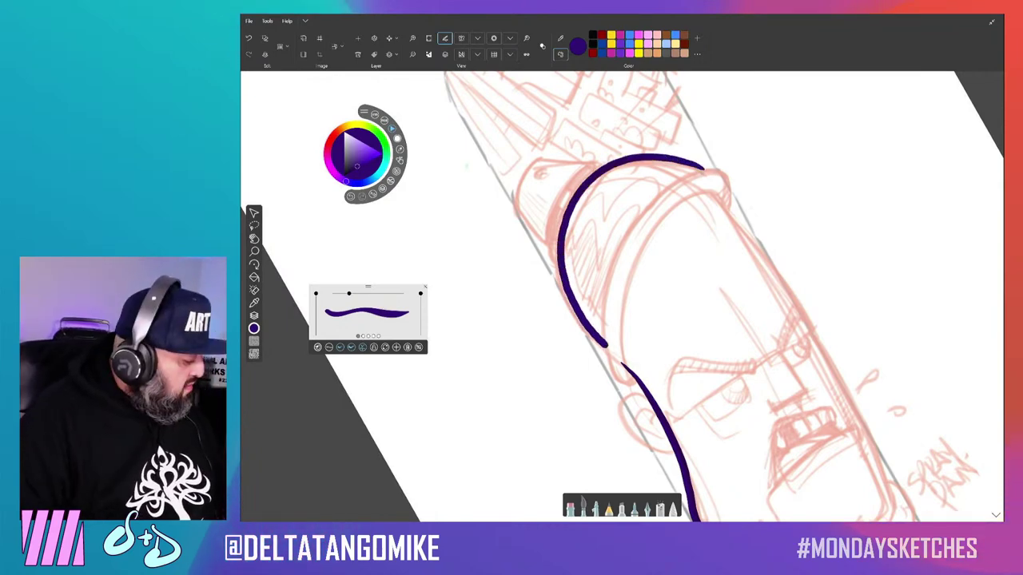
key(ctrl+z)
drag(703, 171, 692, 165)
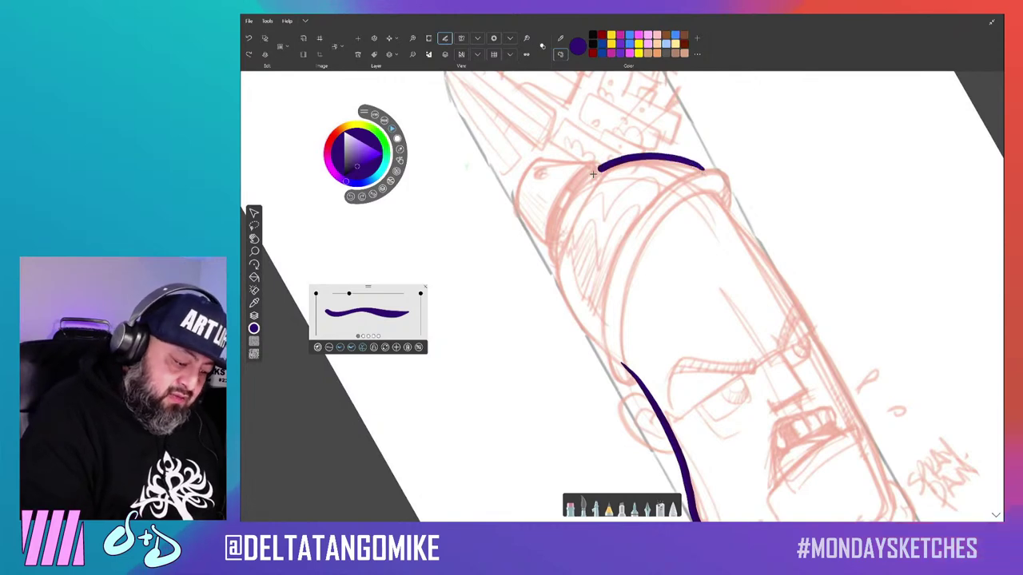
mouse_move(593, 173)
mouse_down()
mouse_move(555, 267)
mouse_move(608, 346)
mouse_up()
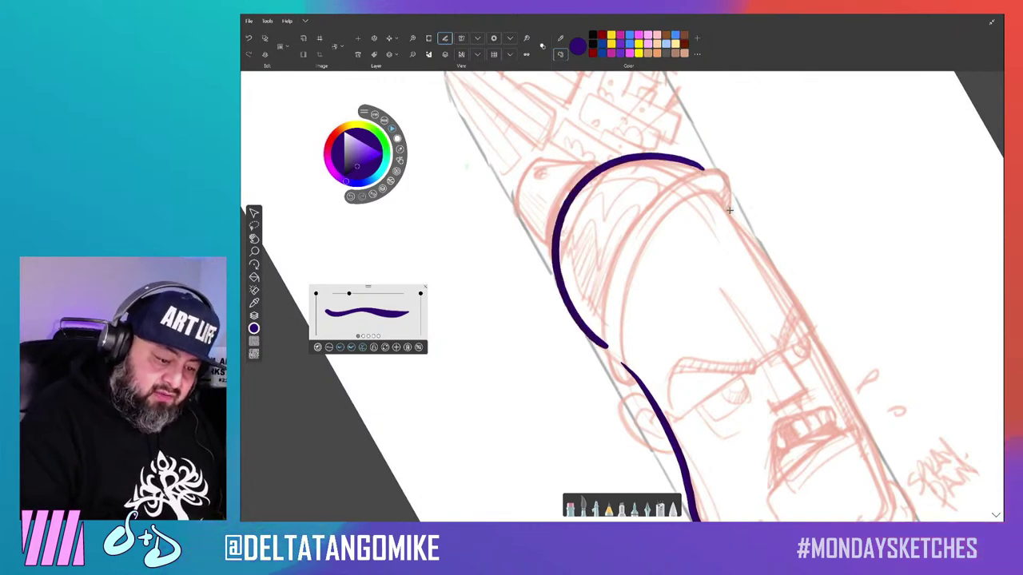
Ink the inner line of the cap's rim, redoing the stroke, then view the whole page.
mouse_move(696, 168)
mouse_down()
mouse_move(622, 240)
mouse_move(614, 381)
mouse_up()
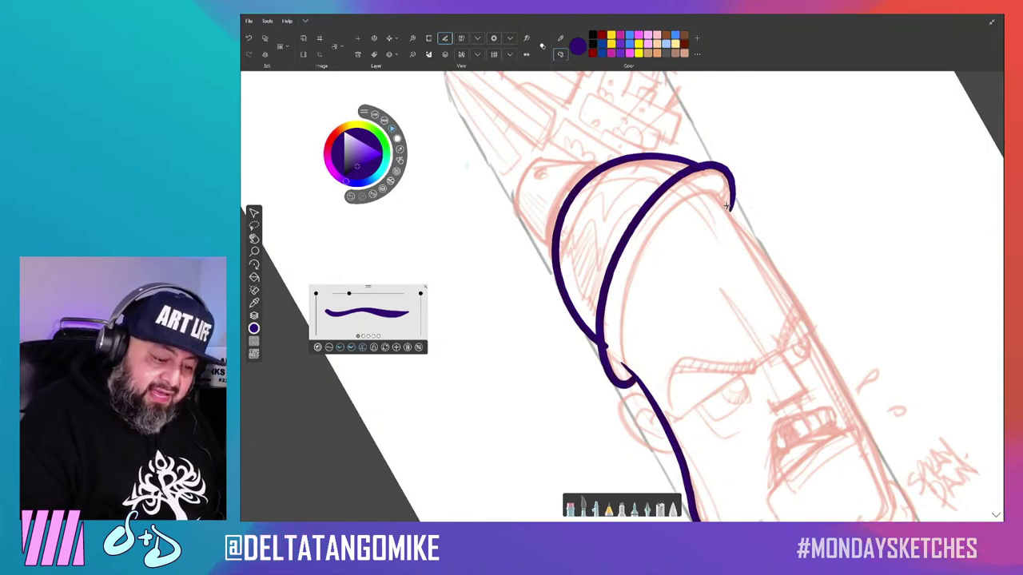
mouse_move(687, 198)
mouse_down()
mouse_move(627, 283)
mouse_move(614, 358)
mouse_up()
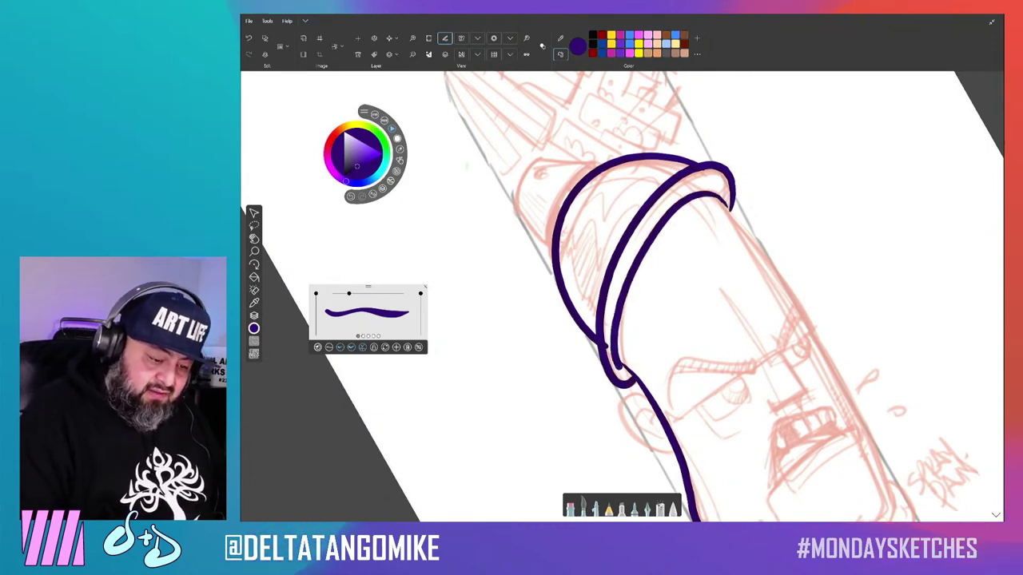
key(ctrl+z)
mouse_move(727, 206)
mouse_down()
mouse_move(655, 232)
mouse_move(617, 369)
mouse_up()
key(ctrl+0)
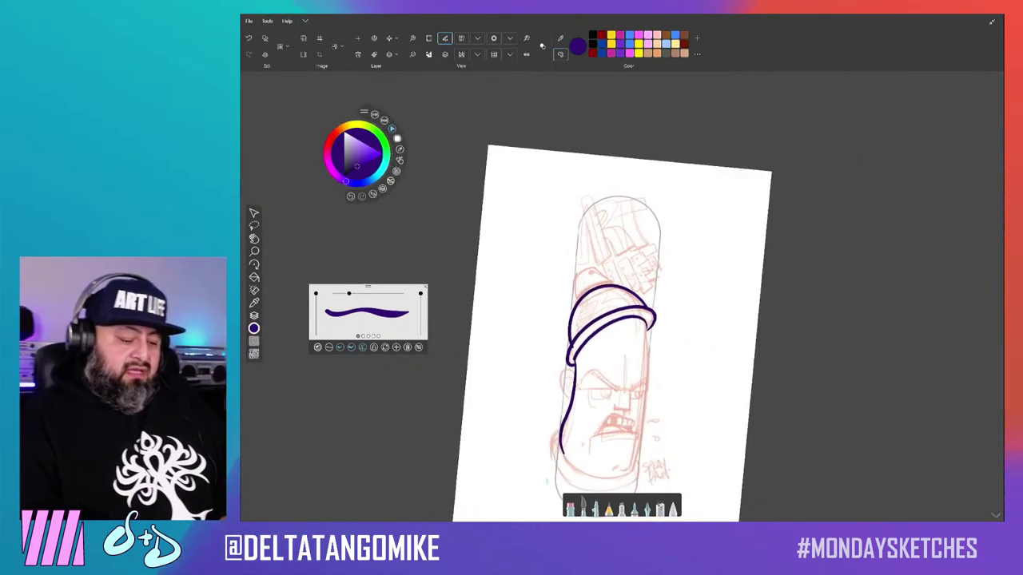
scroll(628, 319, up, 2)
scroll(627, 320, up, 2)
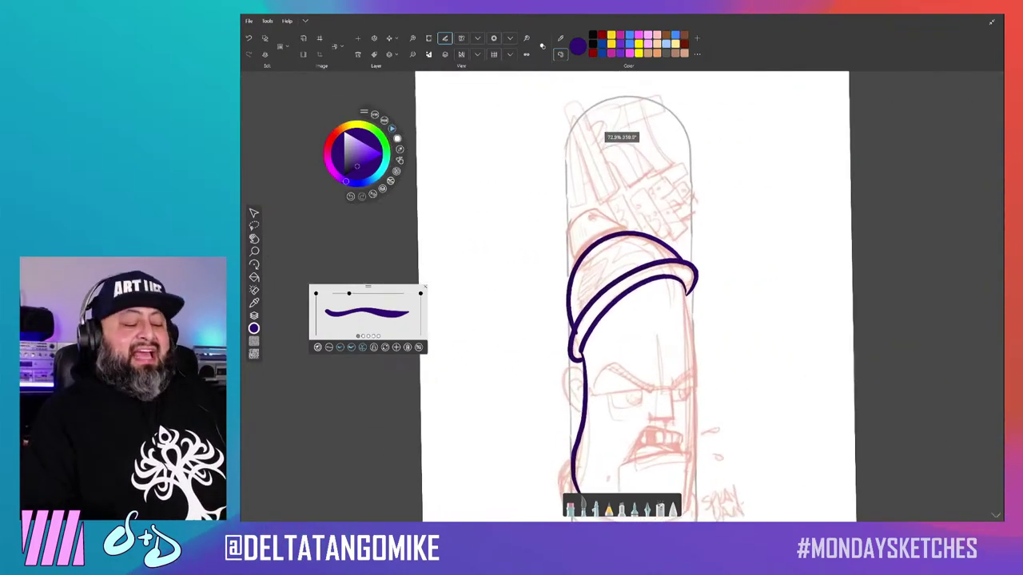
scroll(627, 320, up, 1)
scroll(628, 319, up, 1)
scroll(664, 295, up, 2)
scroll(663, 296, up, 2)
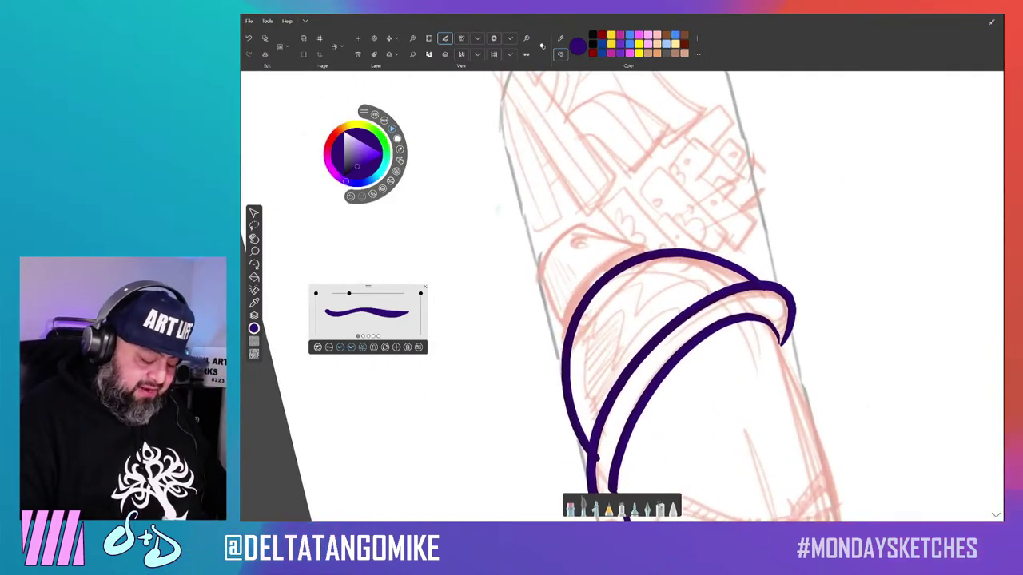
Erase the band's upper-left outer curve with an enlarged eraser.
key(e)
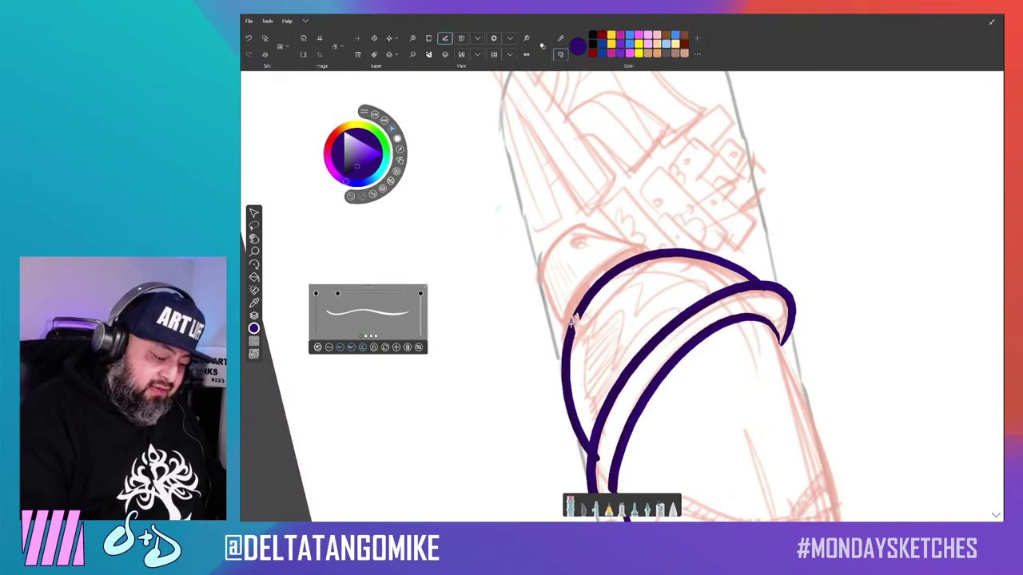
drag(338, 294, 346, 293)
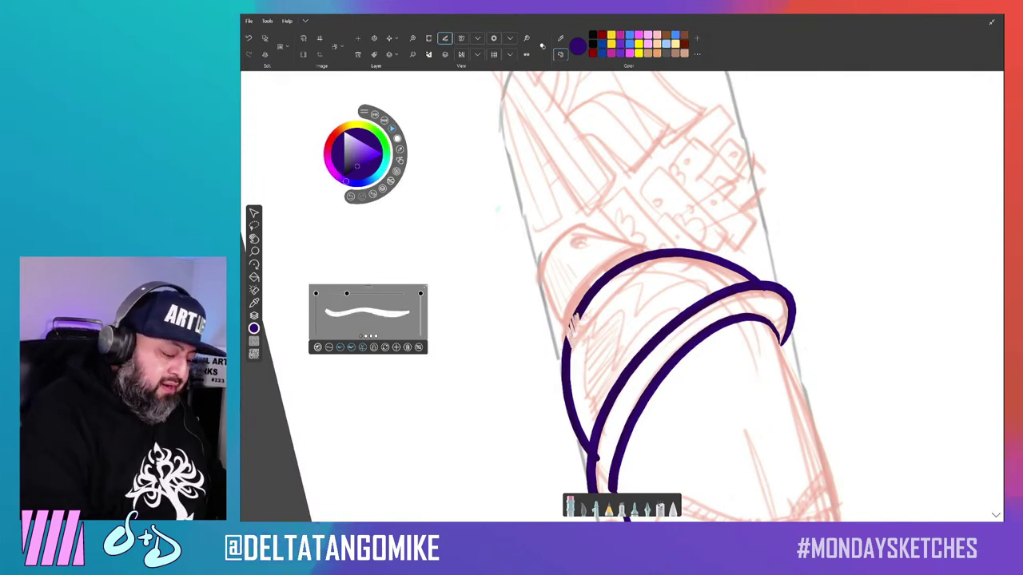
drag(569, 316, 607, 290)
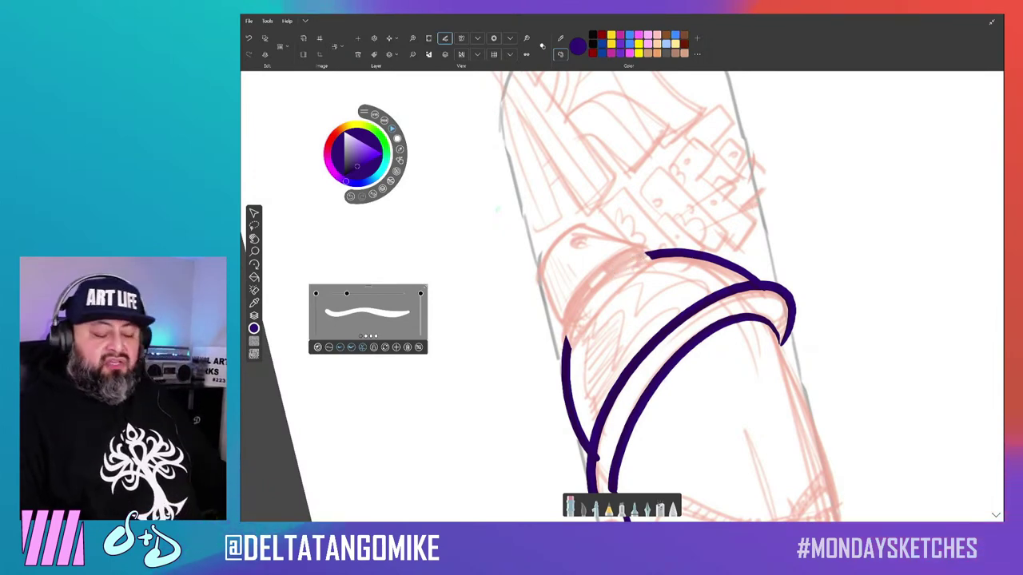
Redraw the band's top-left edge in purple, undoing unsatisfactory attempts.
key(b)
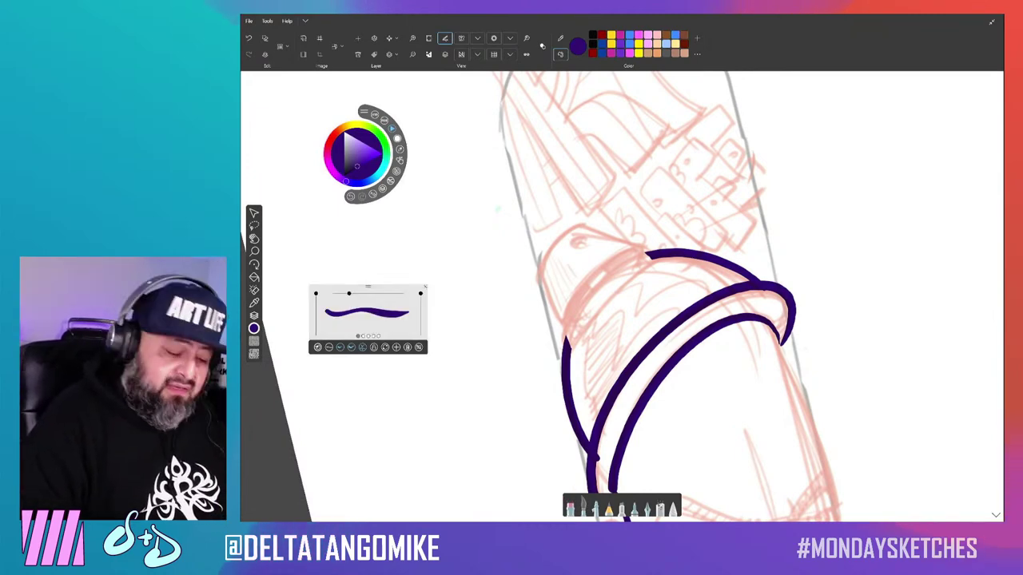
mouse_move(650, 260)
mouse_down()
mouse_move(569, 346)
mouse_move(615, 258)
mouse_up()
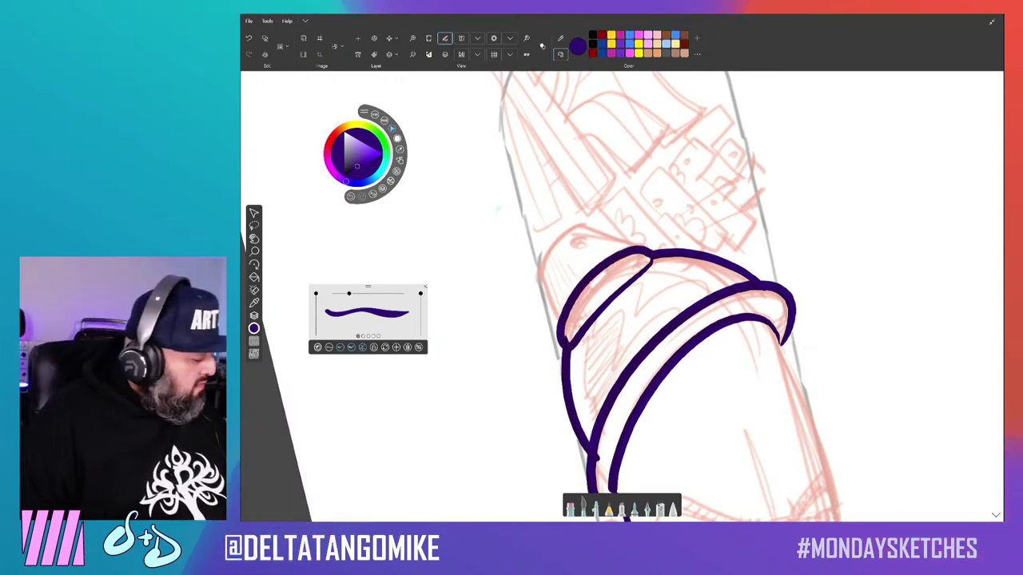
key(ctrl+z)
key(ctrl+z)
drag(644, 254, 609, 304)
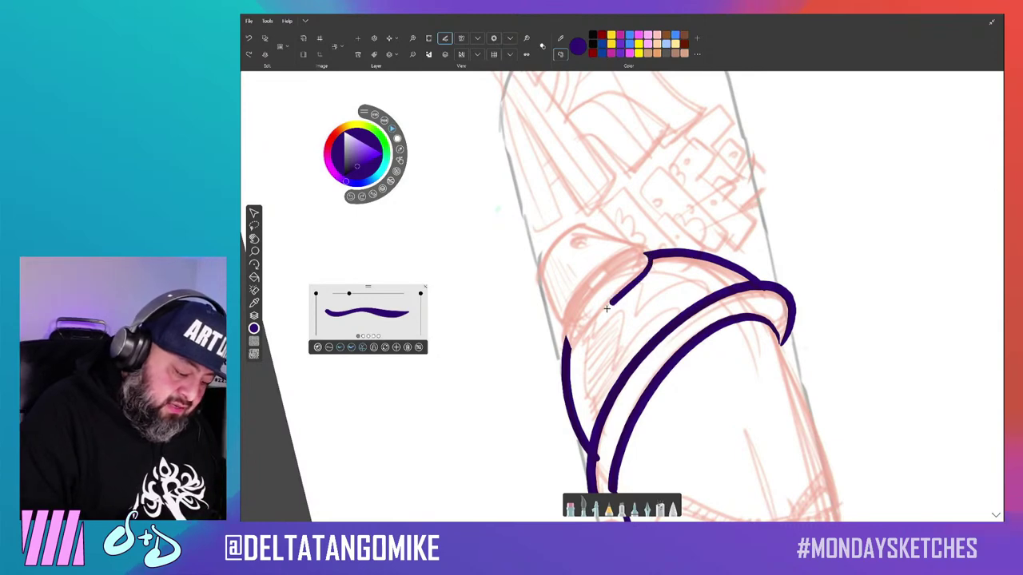
mouse_move(563, 342)
mouse_down()
mouse_move(637, 253)
mouse_move(567, 314)
mouse_up()
key(ctrl+z)
key(ctrl+z)
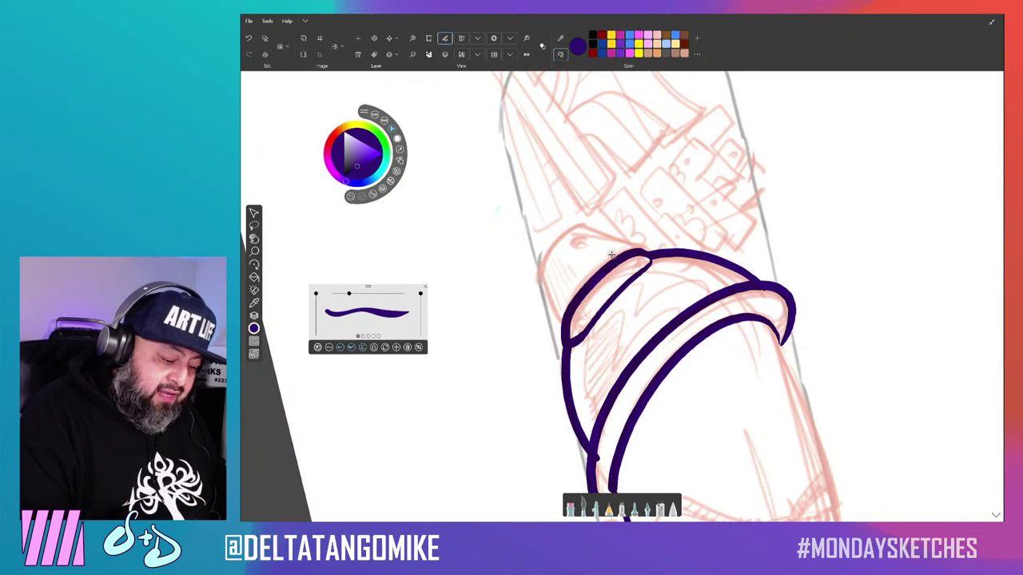
Ink the band's rounded top rim and the pointed cap outline above it, discarding stray strokes.
drag(611, 249, 551, 308)
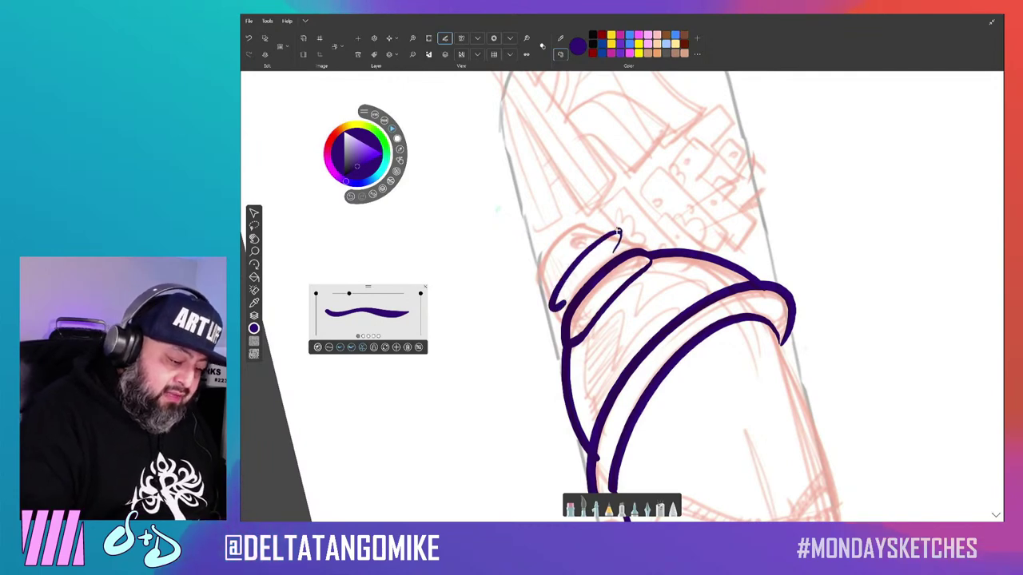
drag(617, 232, 562, 203)
key(ctrl+z)
key(ctrl+z)
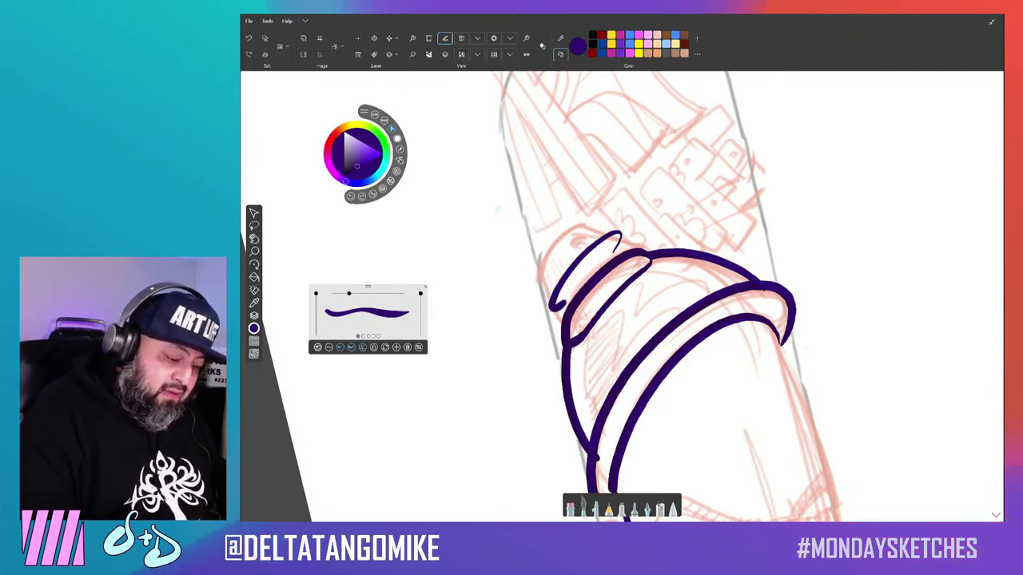
drag(619, 233, 567, 190)
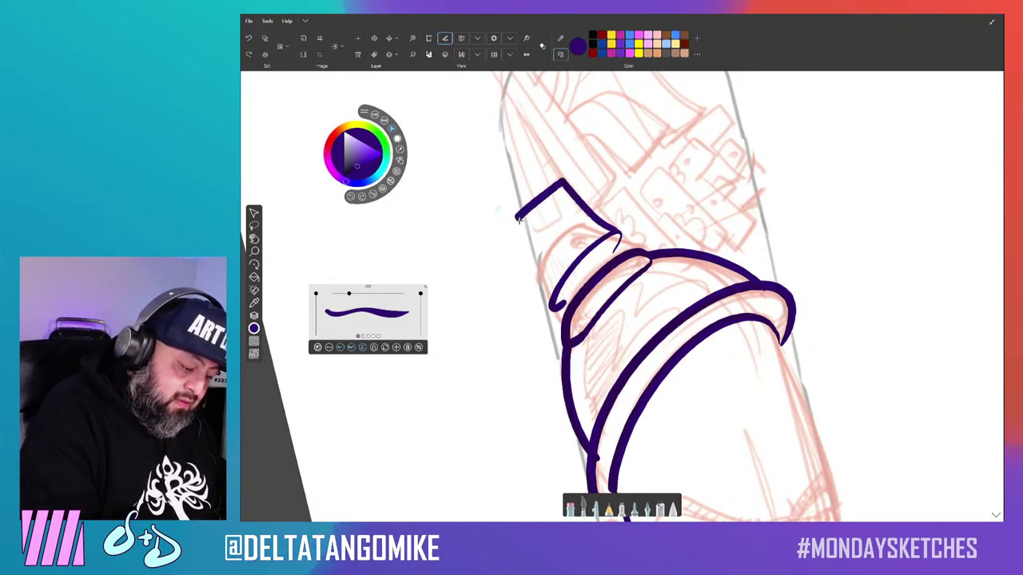
mouse_move(516, 217)
mouse_down()
mouse_move(549, 300)
mouse_move(541, 209)
mouse_move(597, 206)
mouse_move(551, 304)
mouse_up()
key(ctrl+z)
key(ctrl+z)
key(ctrl+z)
key(ctrl+z)
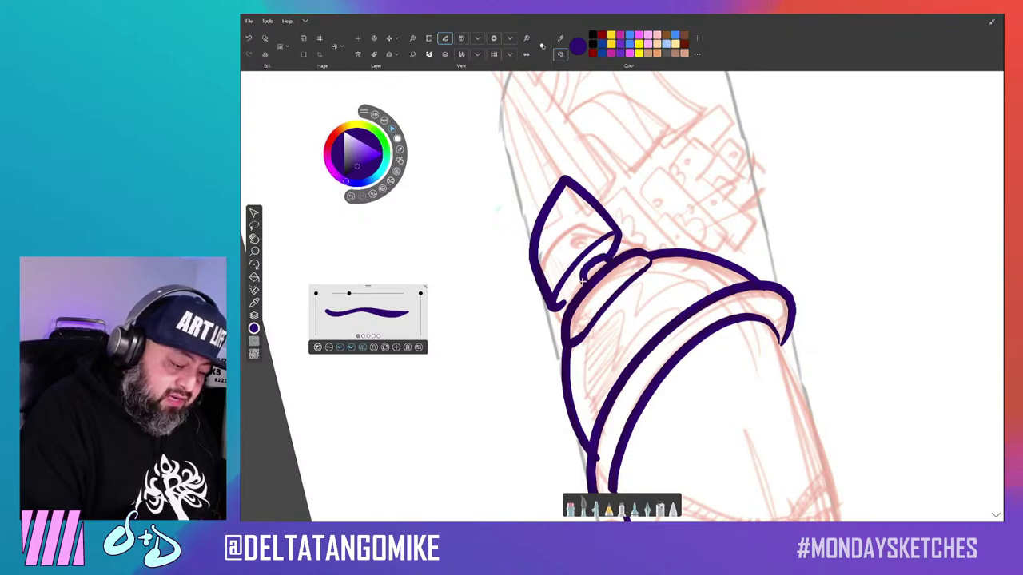
Fill the nozzle neck in dark purple and erase a small highlight into it.
drag(611, 239, 556, 305)
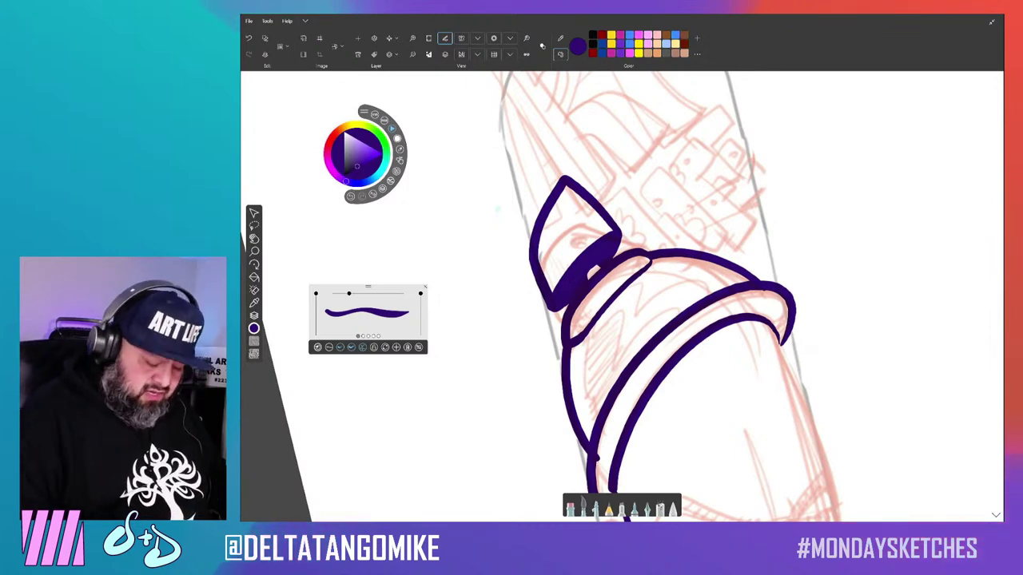
key(e)
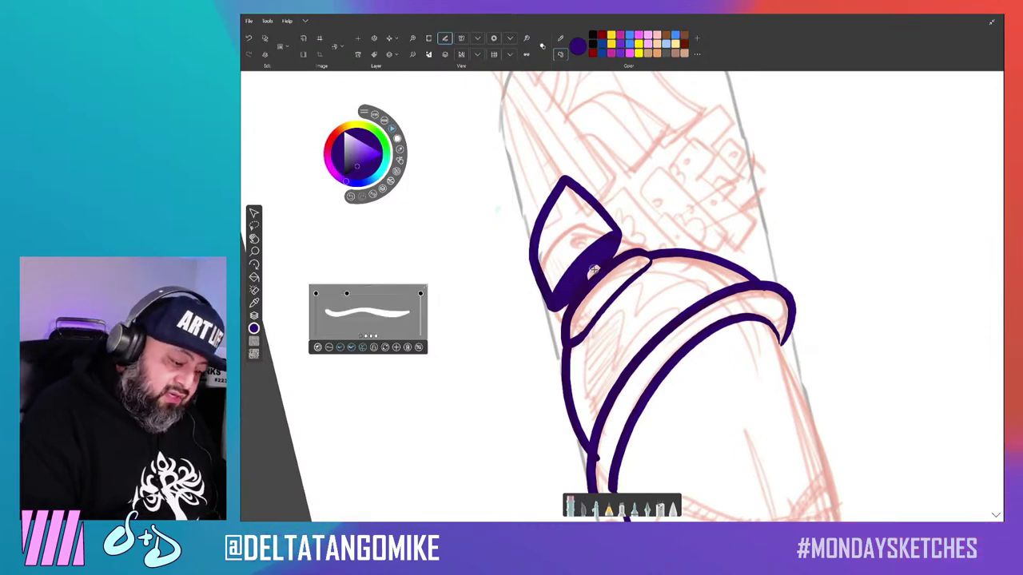
mouse_move(595, 272)
mouse_down()
mouse_move(599, 264)
mouse_move(593, 271)
mouse_up()
key(b)
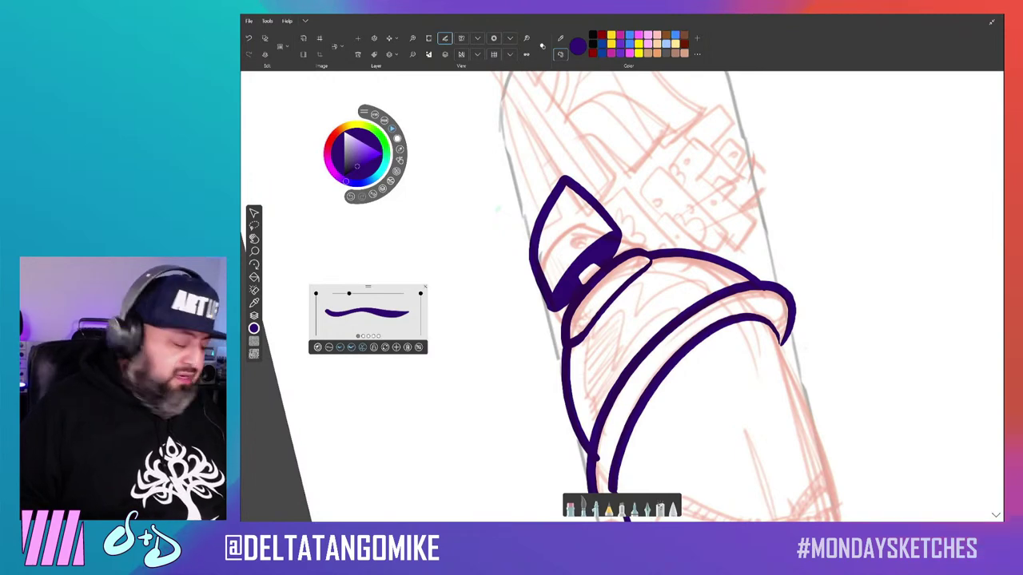
scroll(622, 295, down, 3)
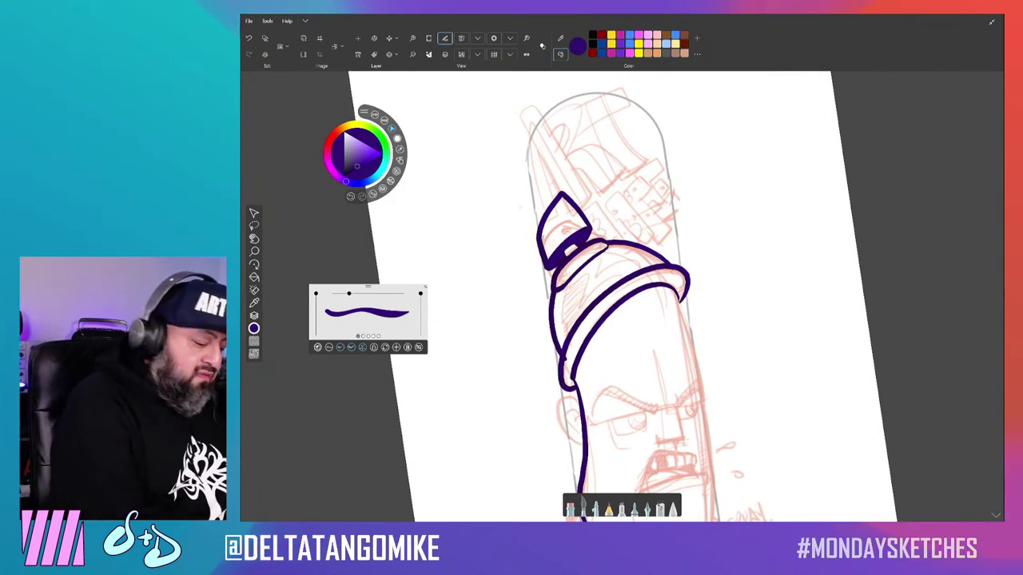
Add an empty Layer 3 and delete the LINES layer with its purple ink.
key(l)
key(ctrl+shift+n)
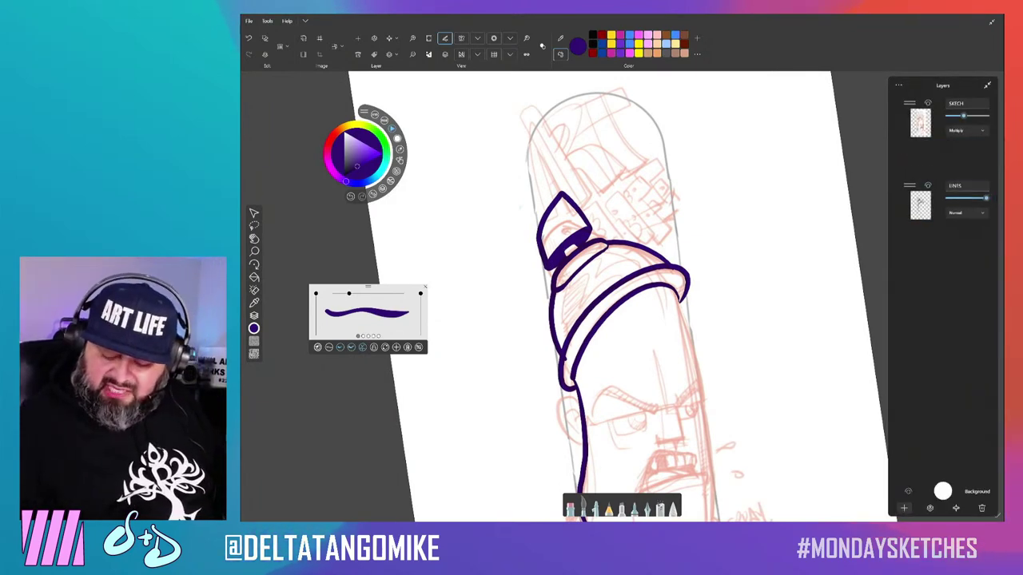
click(943, 211)
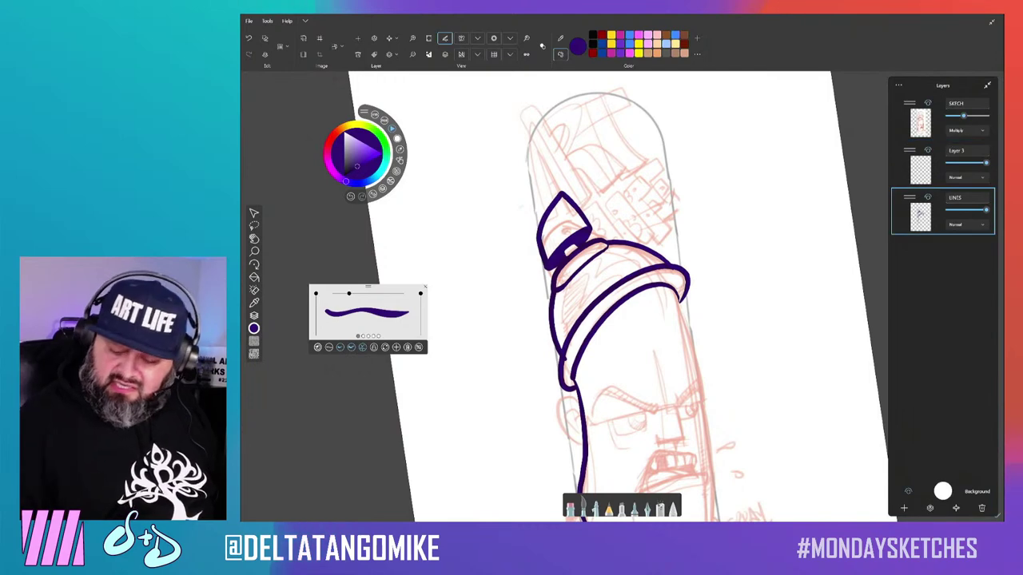
click(981, 508)
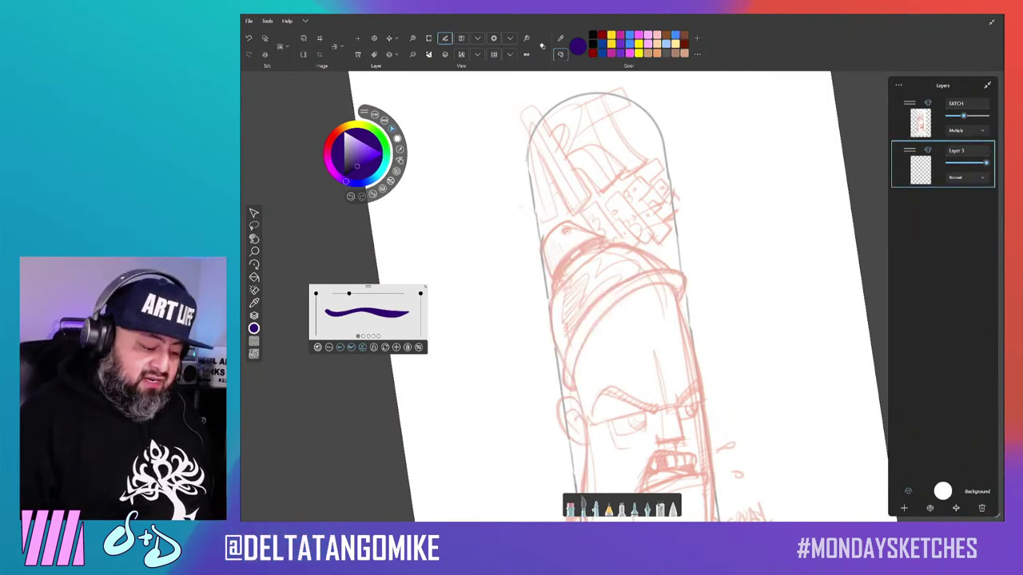
scroll(740, 202, up, 5)
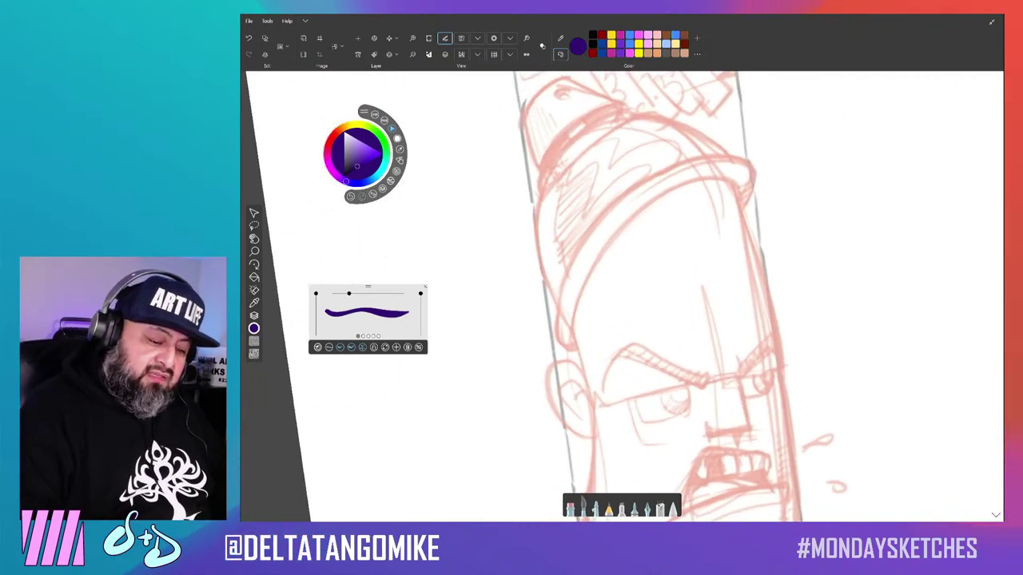
Ink the hat band's lower curve and outer edge over the red sketch.
drag(737, 190, 582, 283)
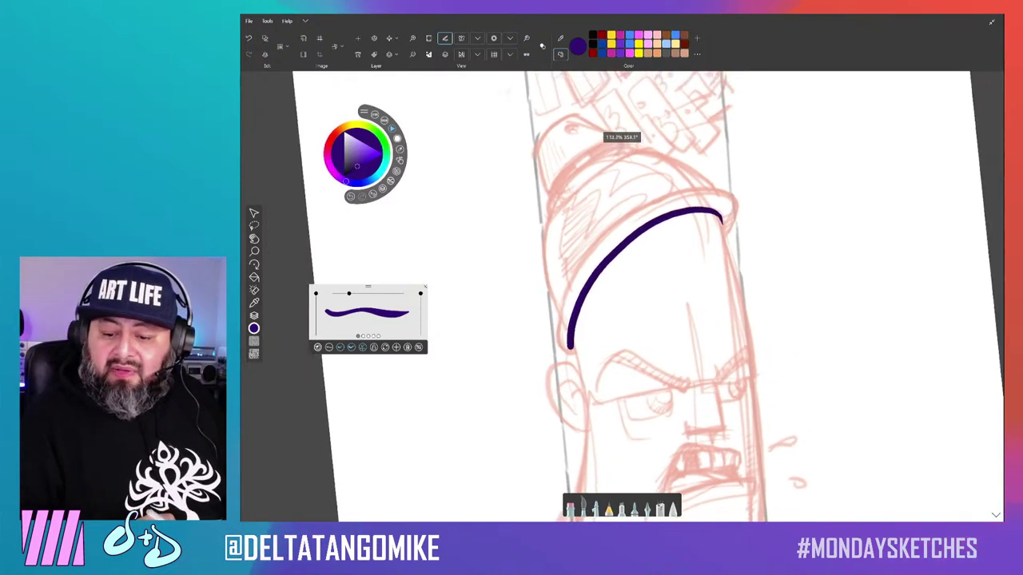
drag(607, 151, 621, 136)
scroll(639, 240, up, 1)
scroll(639, 240, up, 1)
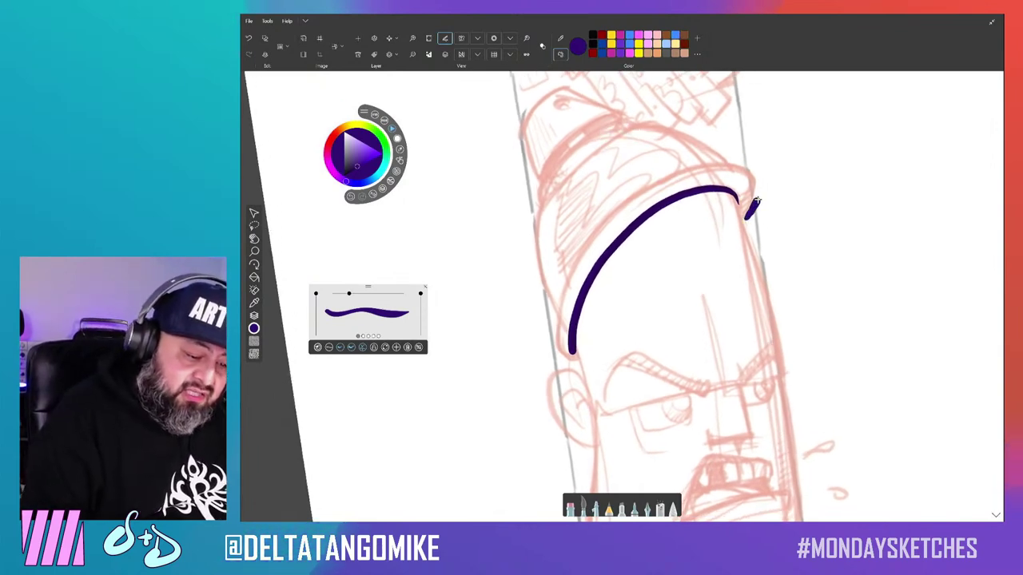
drag(755, 201, 573, 361)
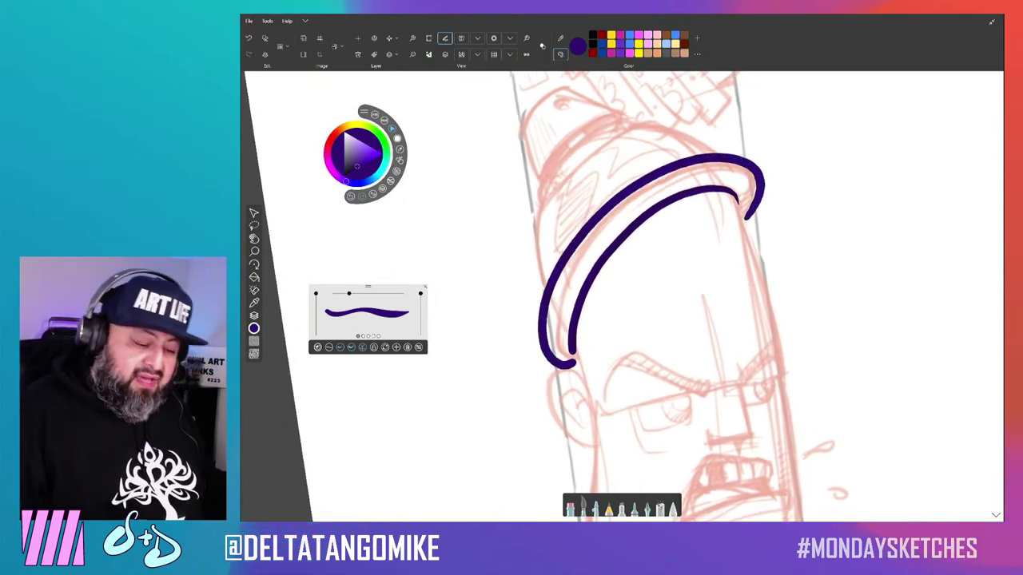
scroll(639, 296, up, 2)
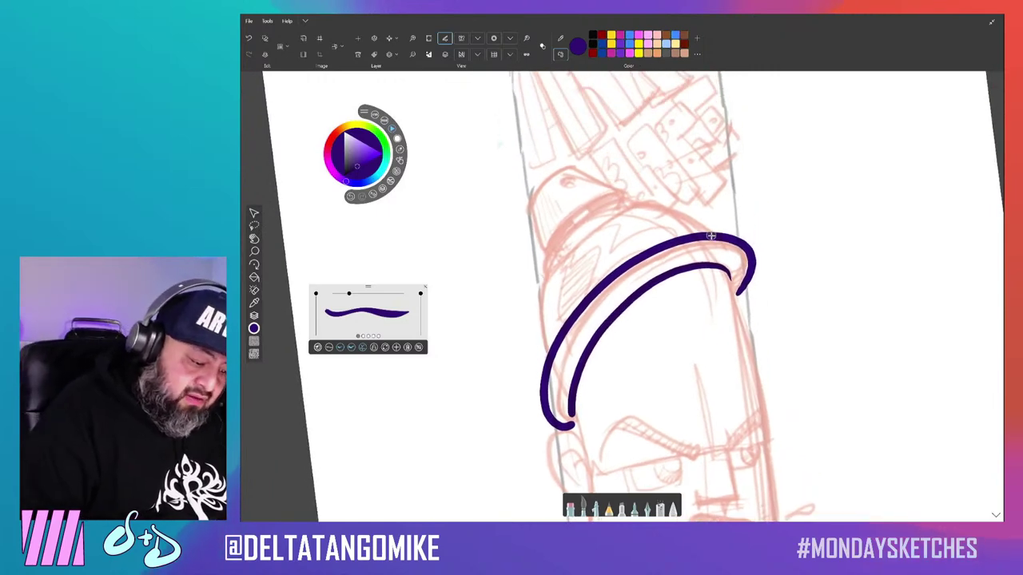
drag(710, 236, 542, 358)
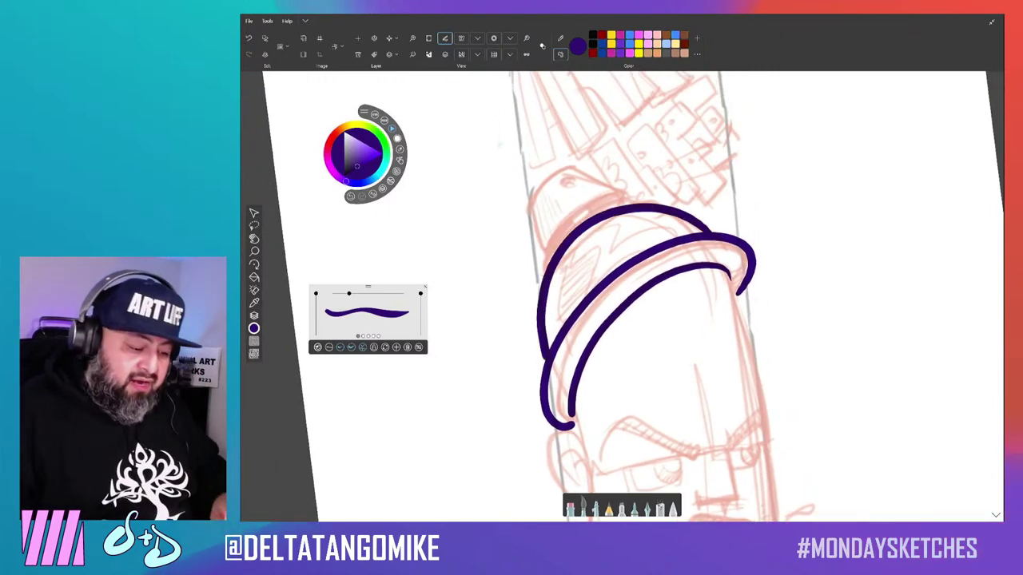
scroll(514, 406, up, 2)
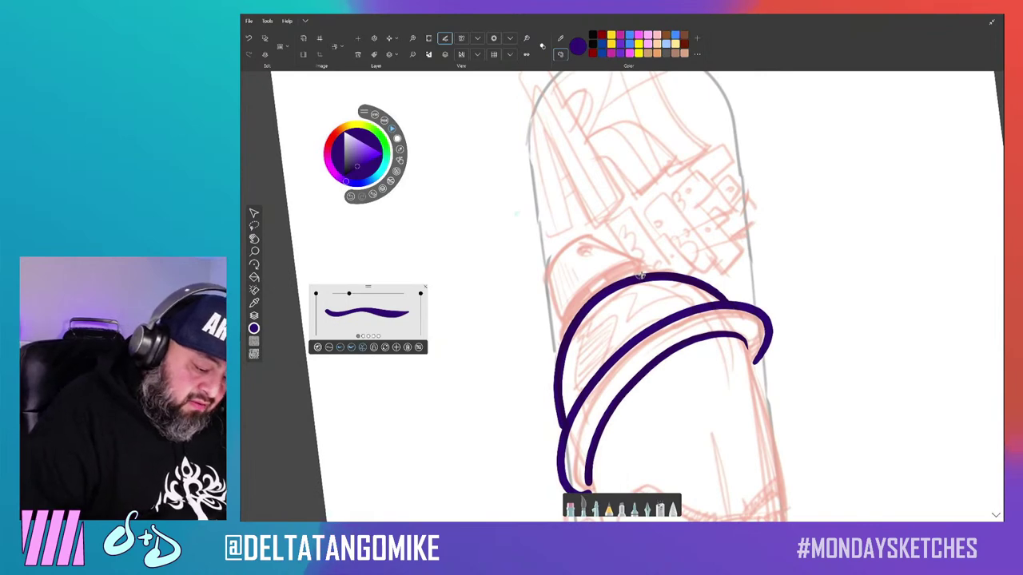
Add a short arc on the band, the nozzle neck loop and a triangular nozzle tip.
drag(643, 275, 601, 275)
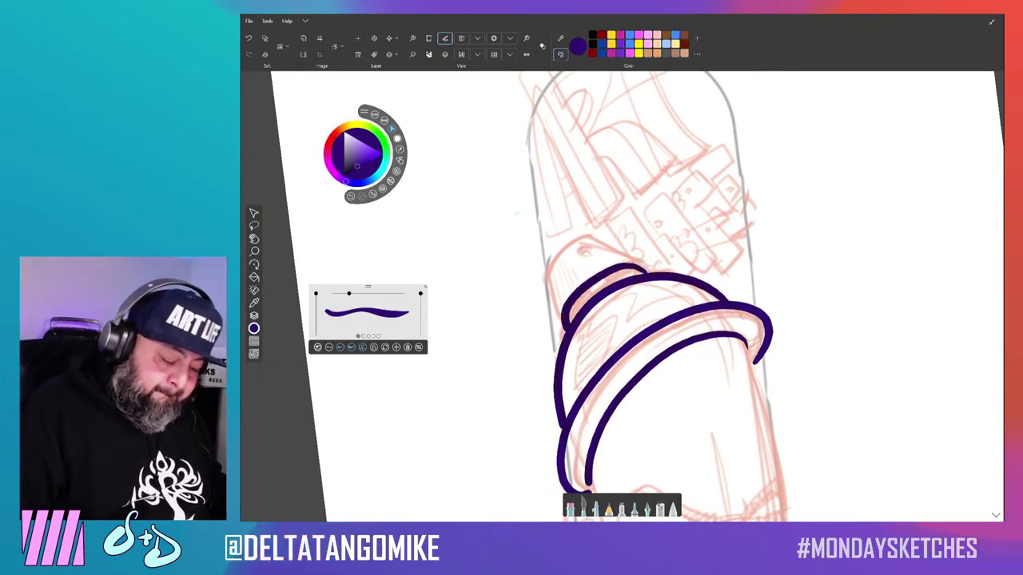
drag(572, 286, 618, 242)
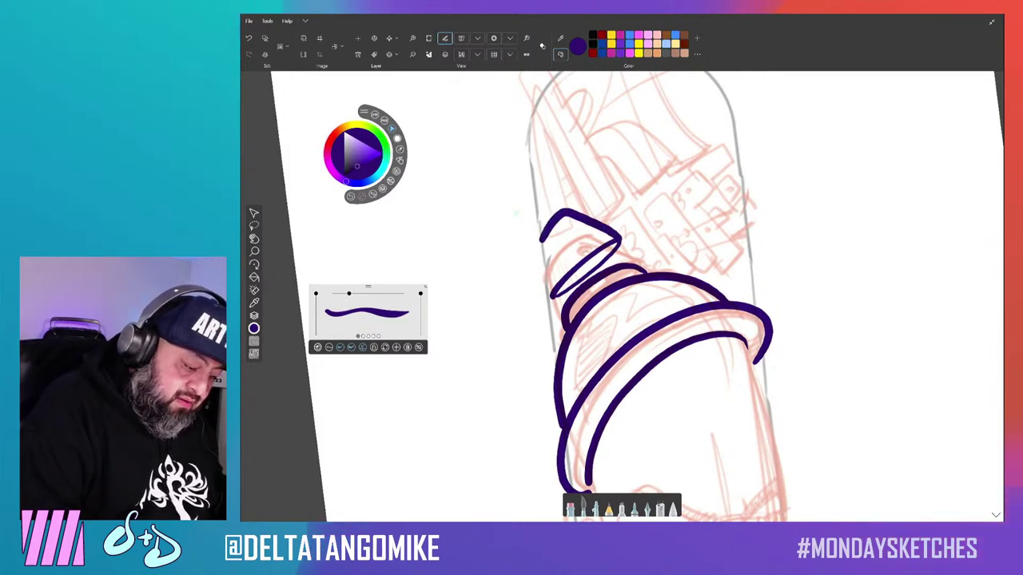
key(ctrl+z)
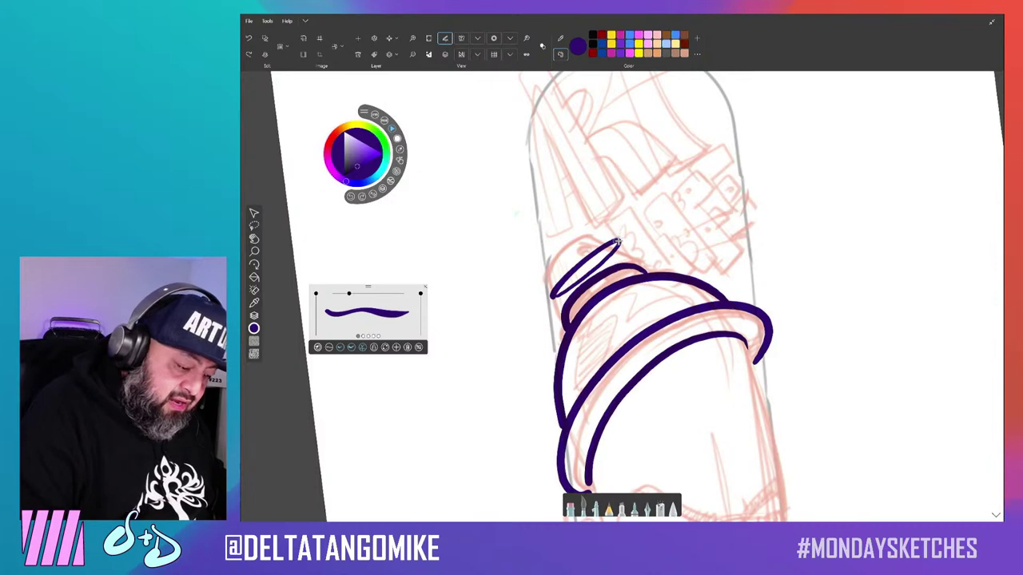
drag(574, 209, 537, 236)
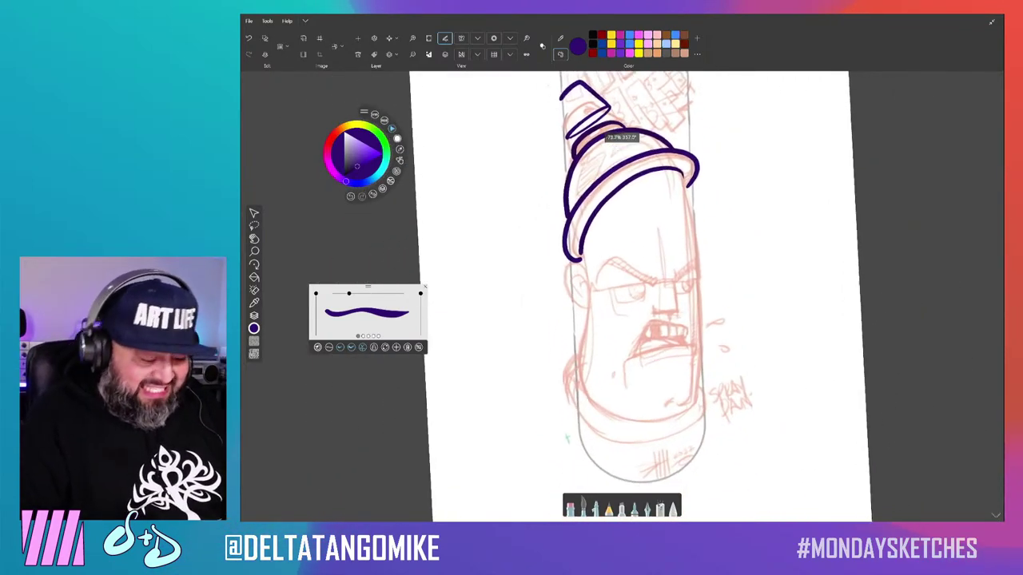
Ink the long side outline of the head in dark purple.
drag(607, 304, 592, 239)
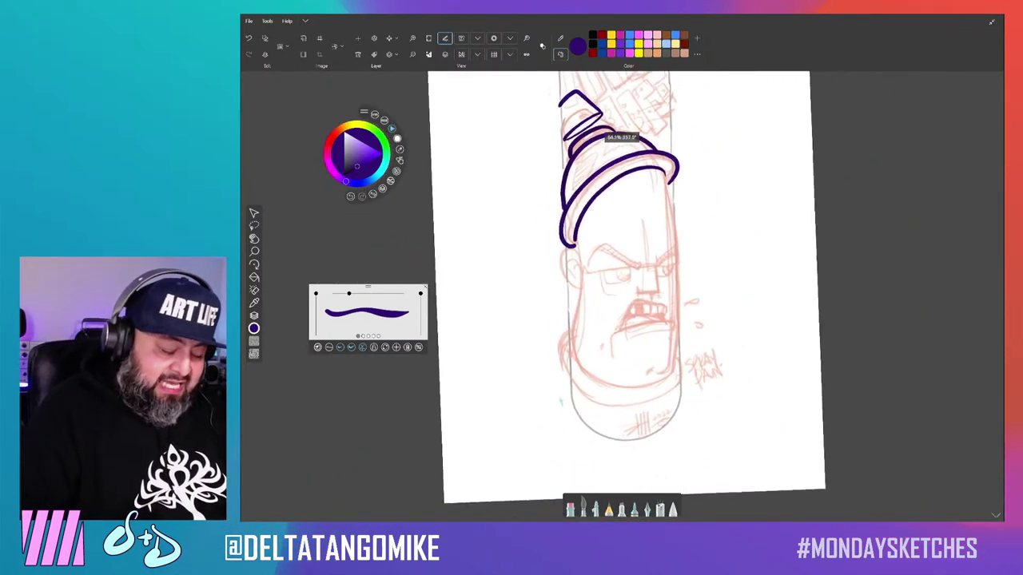
drag(575, 184, 627, 383)
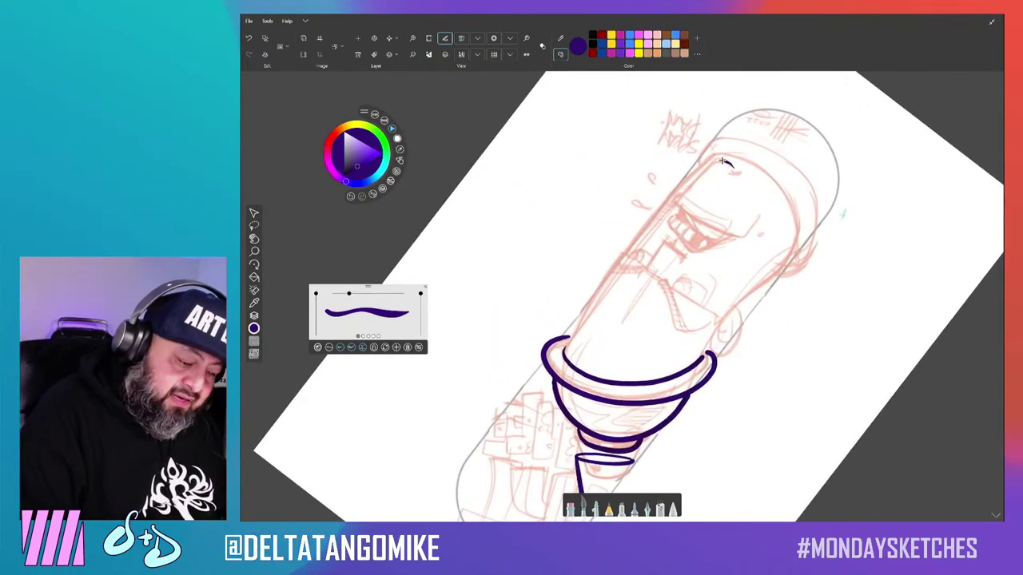
mouse_move(726, 156)
mouse_down()
mouse_move(565, 351)
mouse_move(607, 140)
mouse_move(595, 143)
mouse_move(587, 111)
mouse_up()
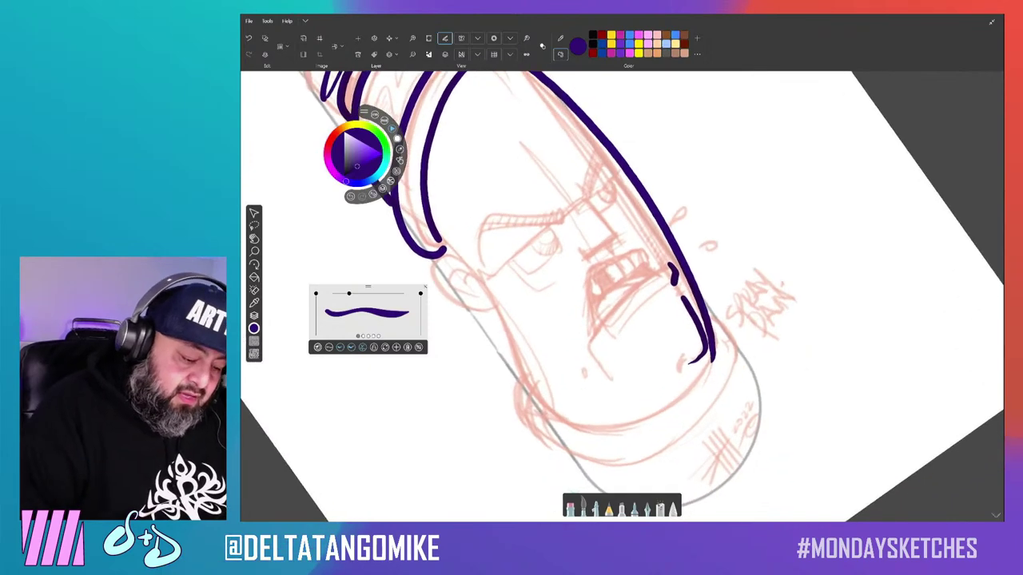
Ink the open mouth's top edge and upper tooth marks, redrawing the bad tooth strokes.
drag(669, 265, 617, 305)
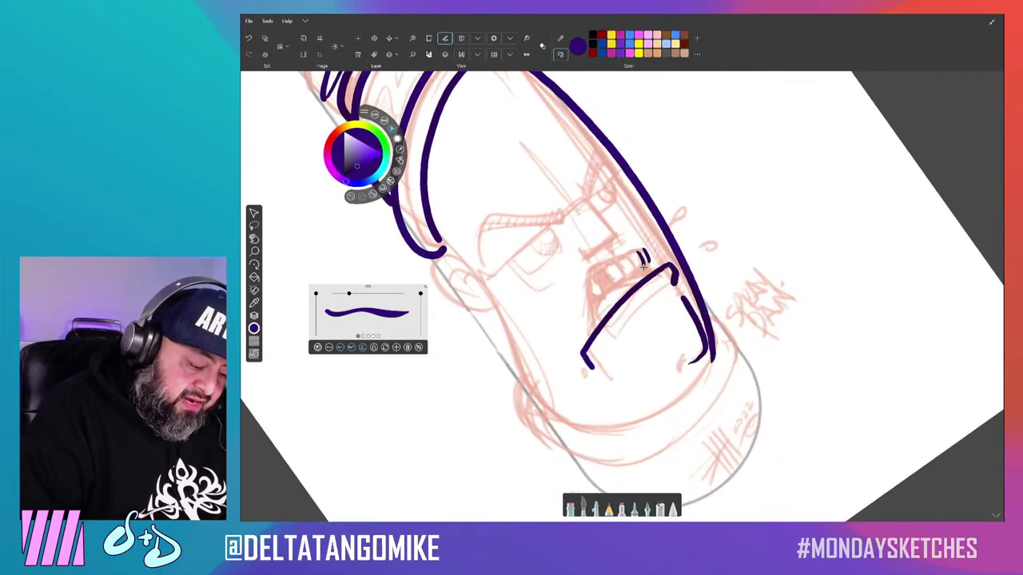
drag(633, 257, 629, 270)
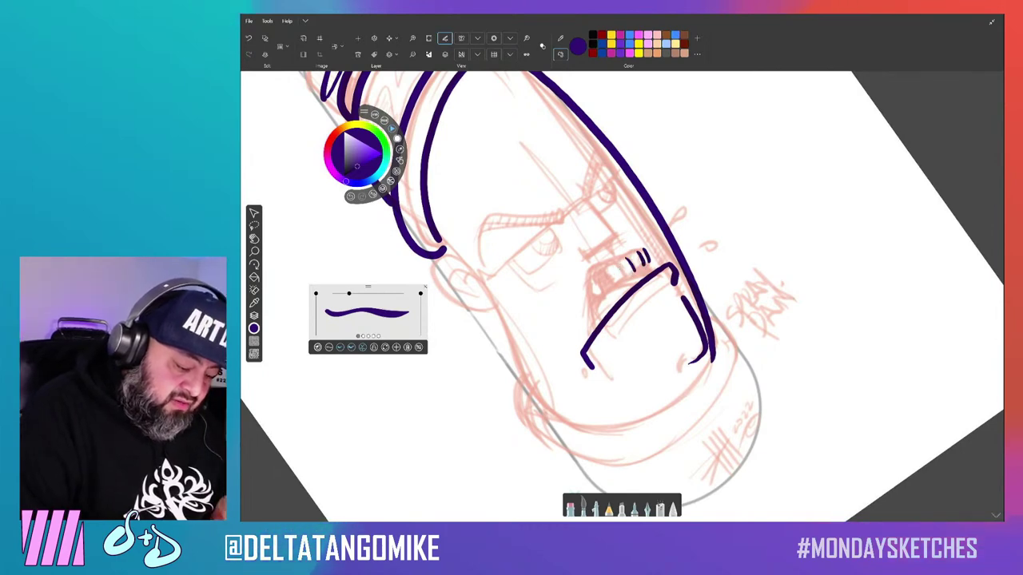
key(ctrl+z)
key(ctrl+z)
key(ctrl+z)
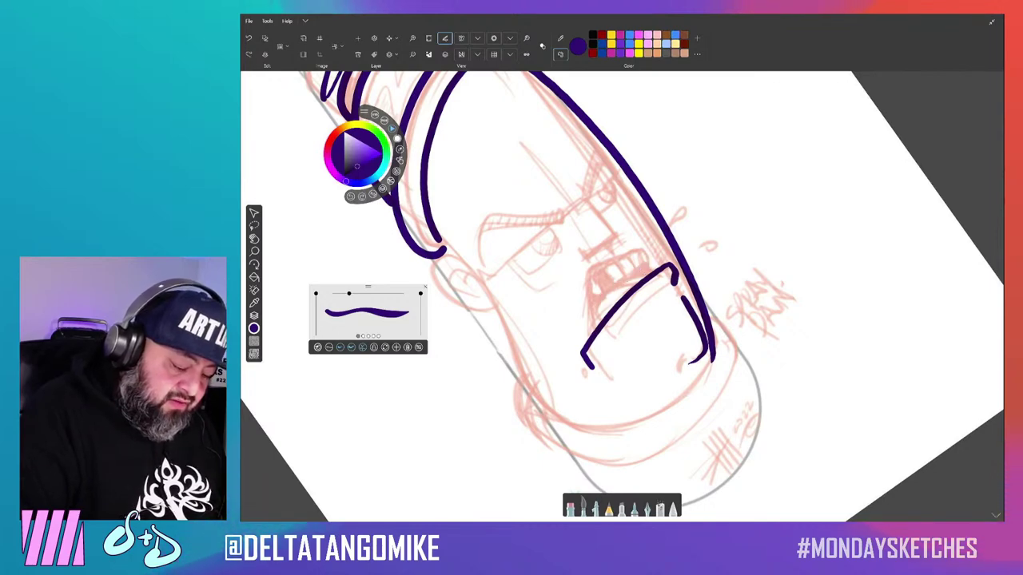
key(ctrl+z)
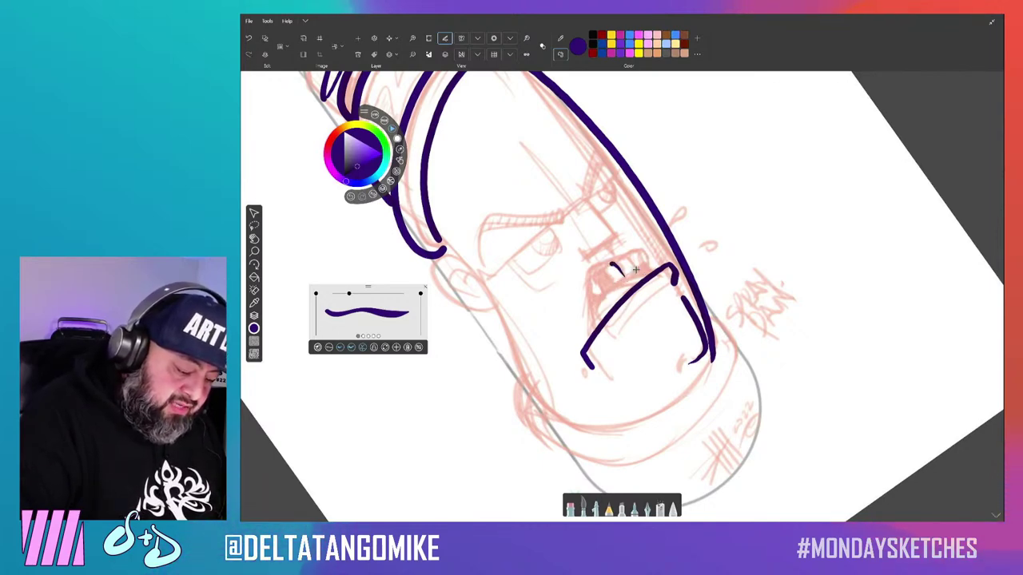
drag(629, 257, 624, 271)
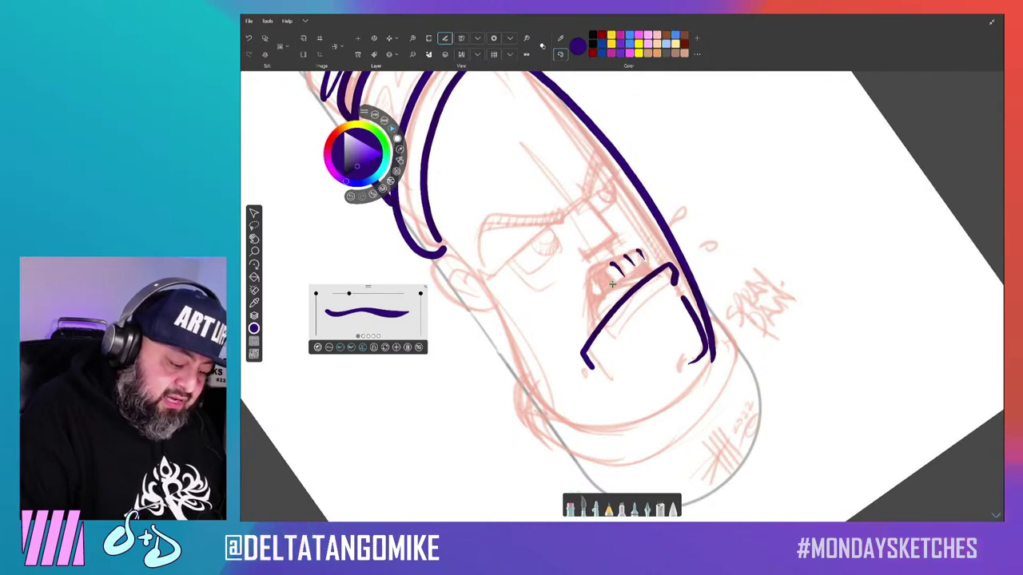
drag(597, 273, 595, 286)
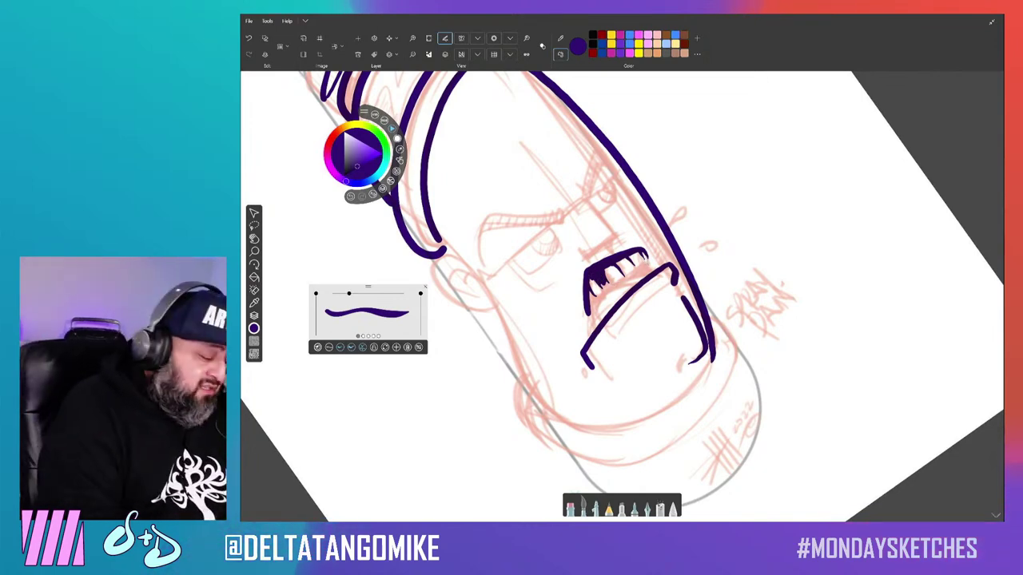
Thin the brush and draw the tooth divider and the teeth's lower edge.
drag(349, 293, 339, 293)
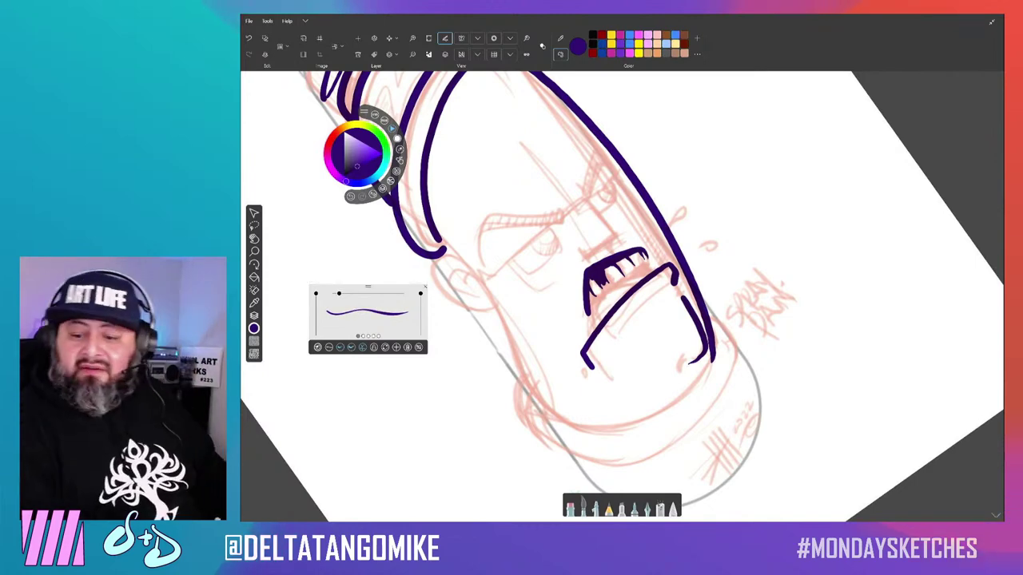
scroll(621, 137, up, 2)
scroll(678, 173, up, 2)
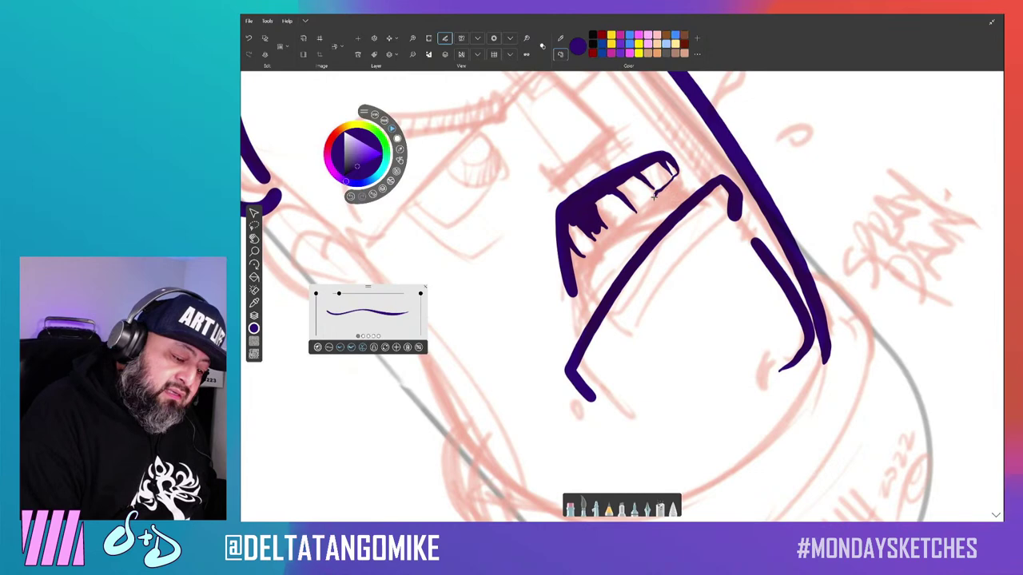
drag(653, 195, 637, 214)
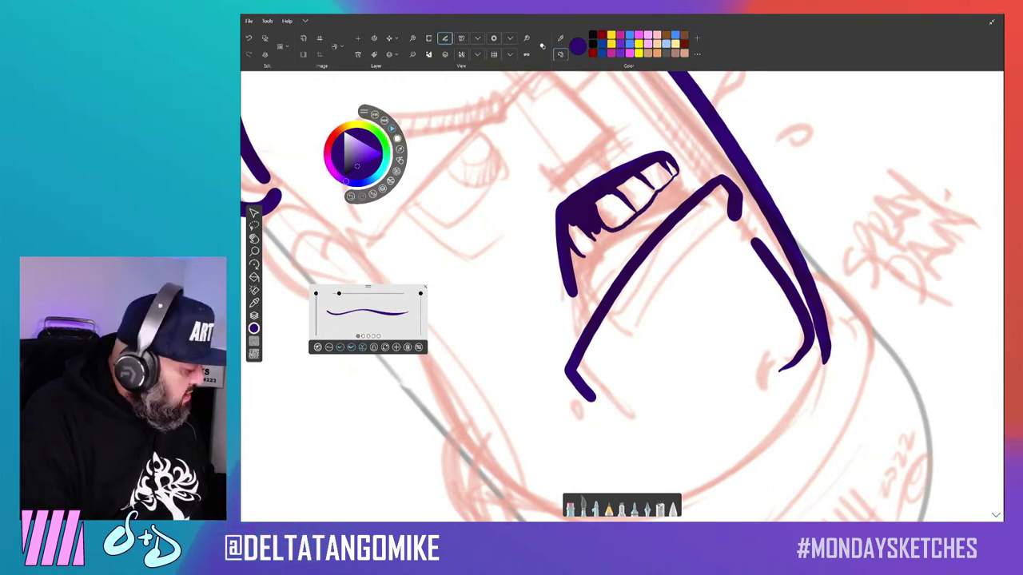
key(ctrl+z)
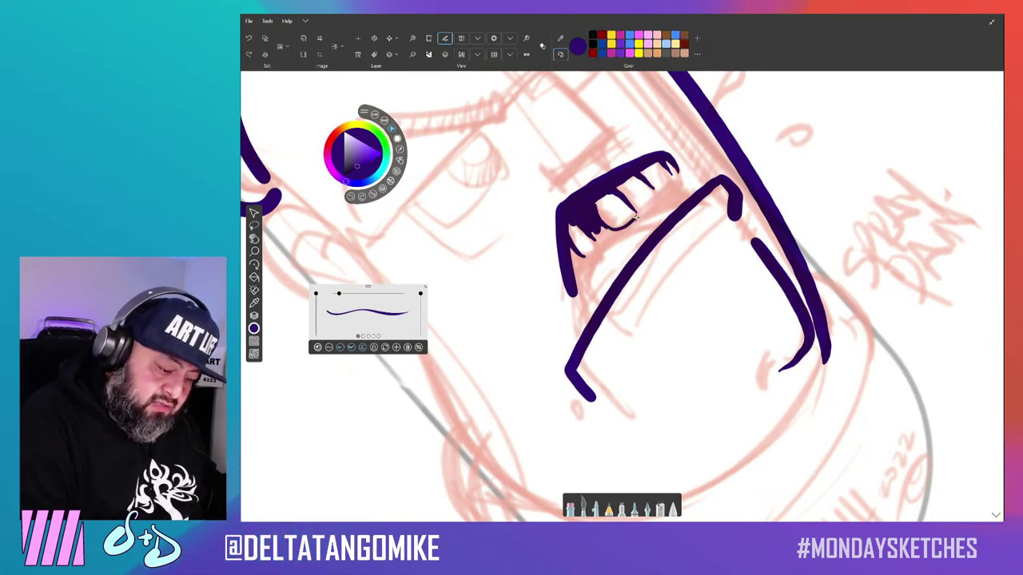
drag(636, 214, 605, 232)
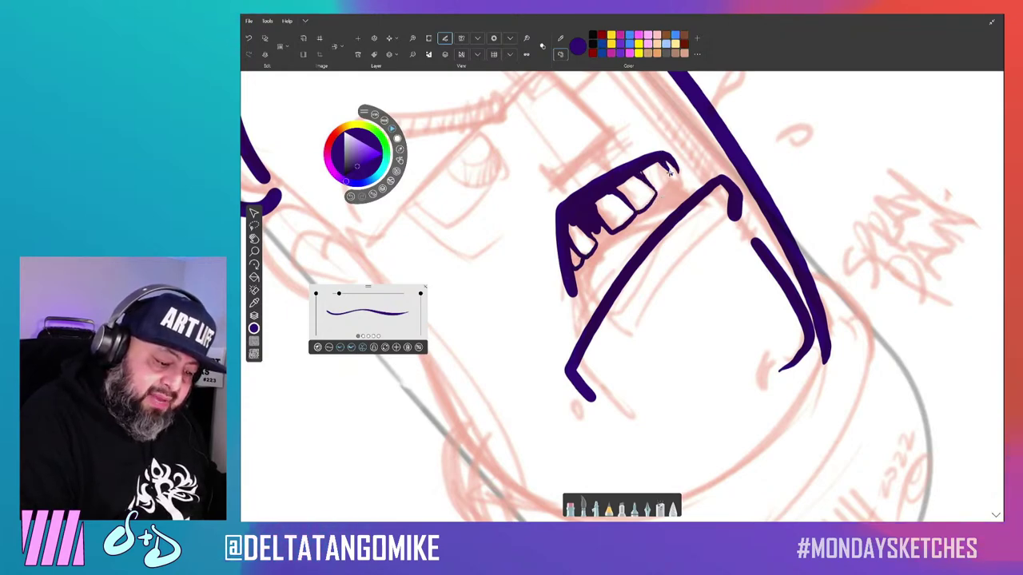
Close off the teeth's right end and extend the mouth's left outline downward.
drag(662, 192, 660, 179)
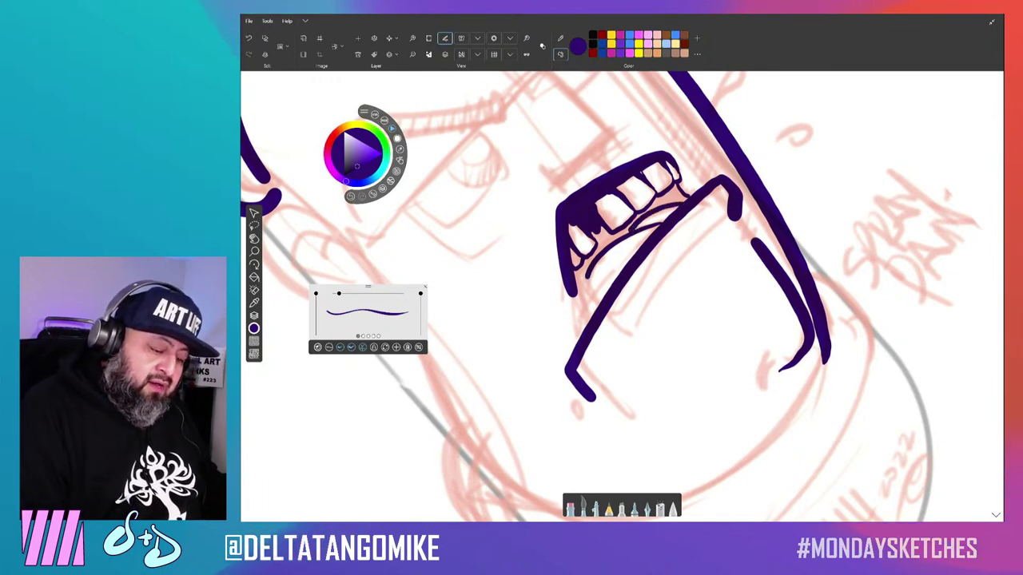
drag(572, 298, 586, 326)
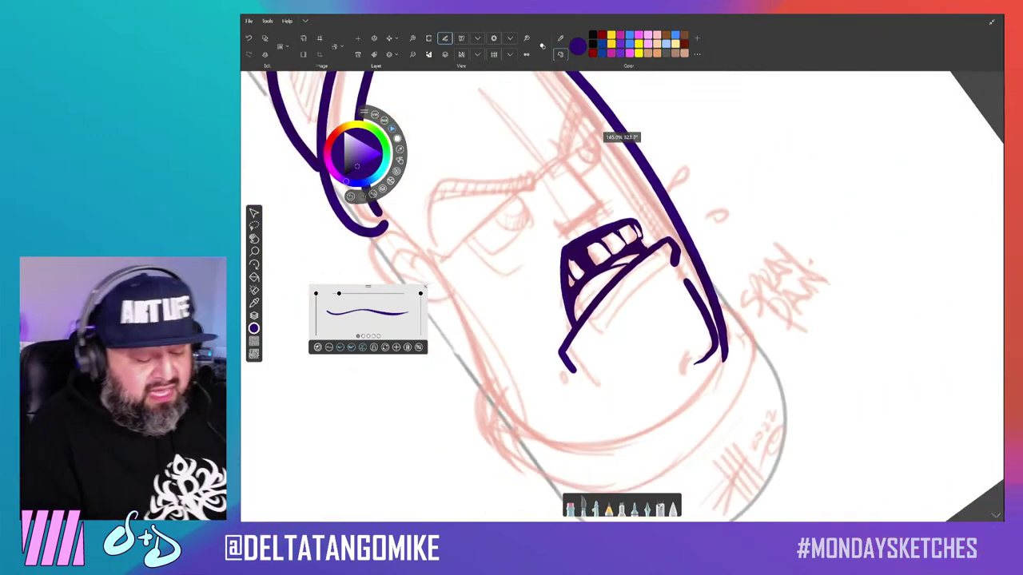
scroll(621, 295, up, 3)
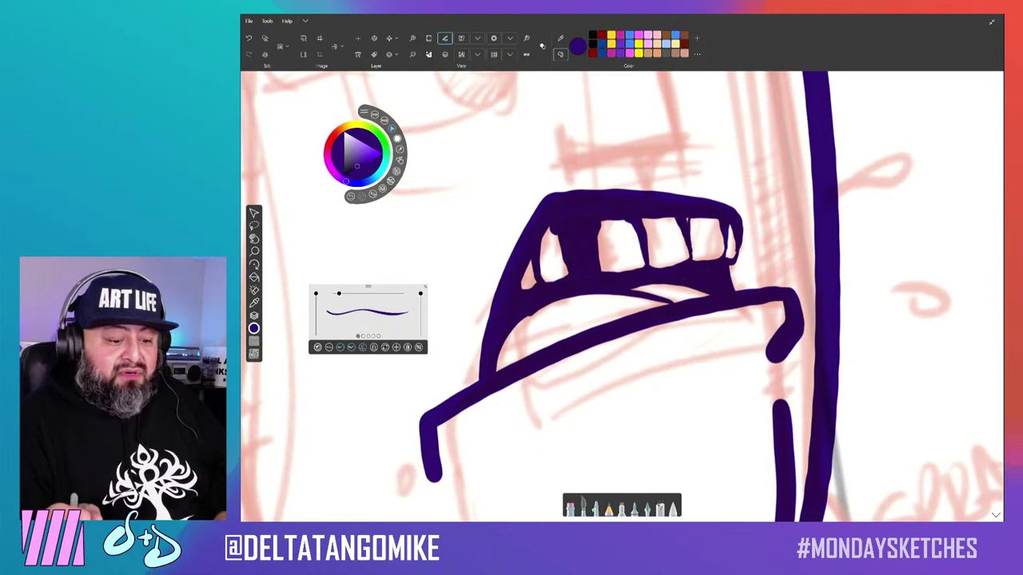
Draw a thin curved purple crease inside the lower lip.
scroll(623, 296, down, 3)
mouse_move(624, 296)
mouse_down()
mouse_move(591, 264)
mouse_move(623, 136)
mouse_up()
scroll(623, 295, up, 3)
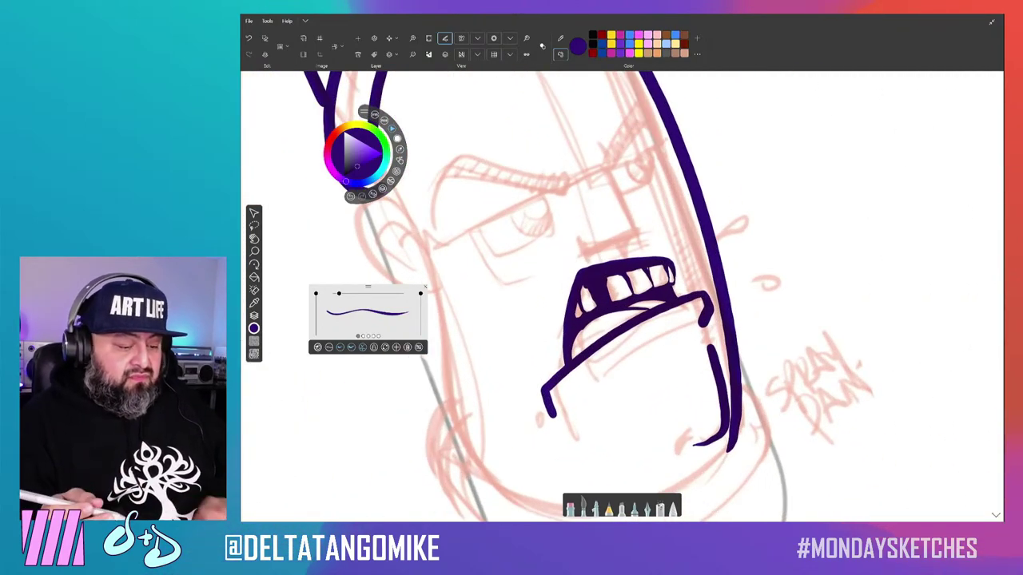
drag(623, 295, 607, 272)
scroll(591, 319, up, 5)
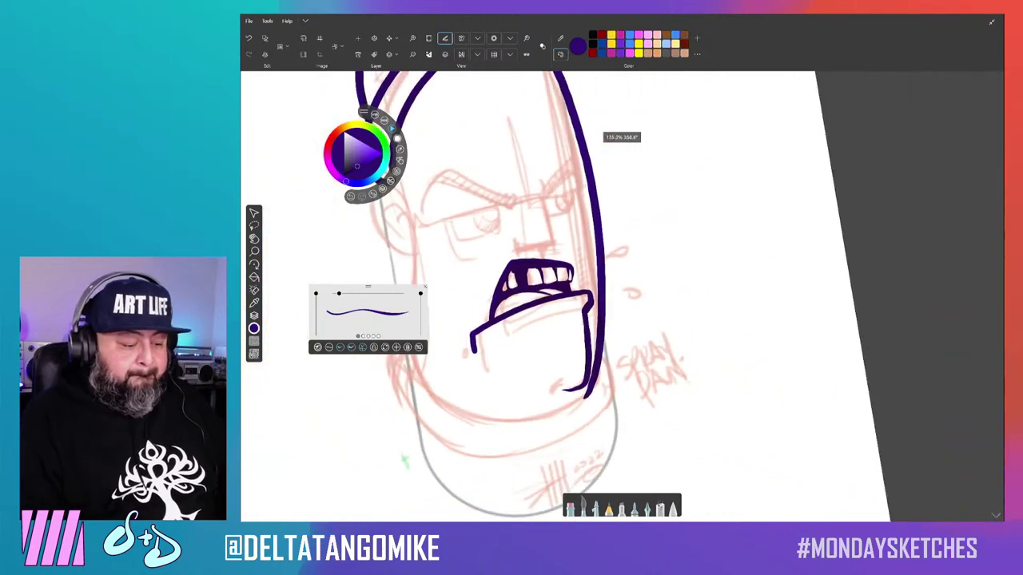
scroll(678, 251, down, 5)
scroll(678, 251, up, 4)
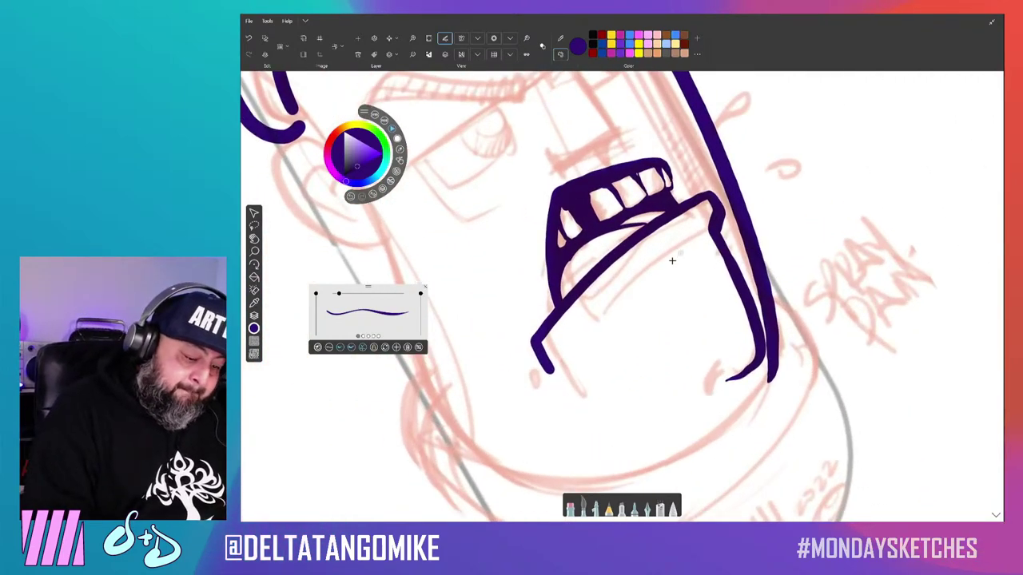
drag(626, 296, 711, 233)
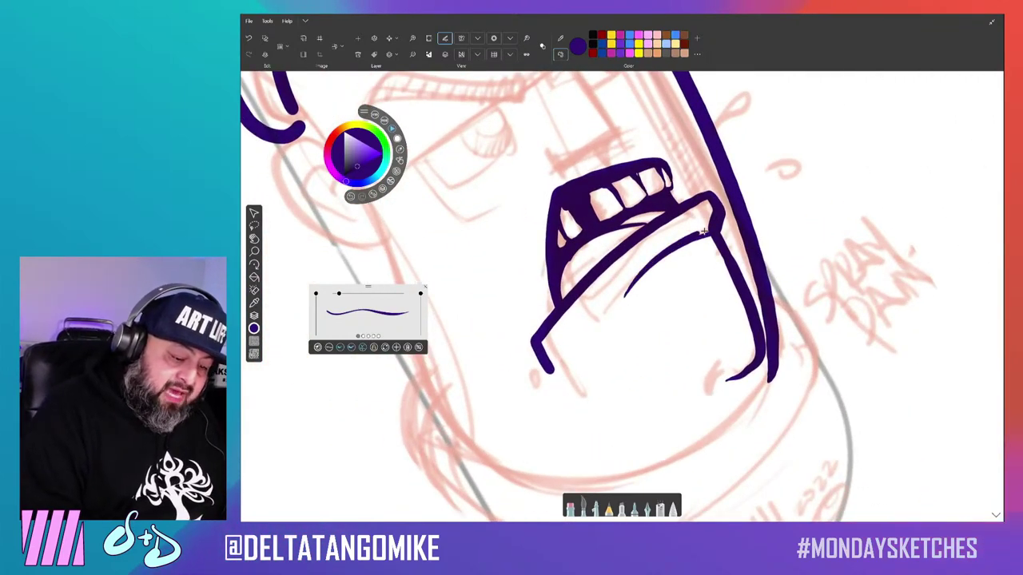
Extend the jaw line's bottom tip down-left with two thin strokes.
scroll(530, 421, down, 2)
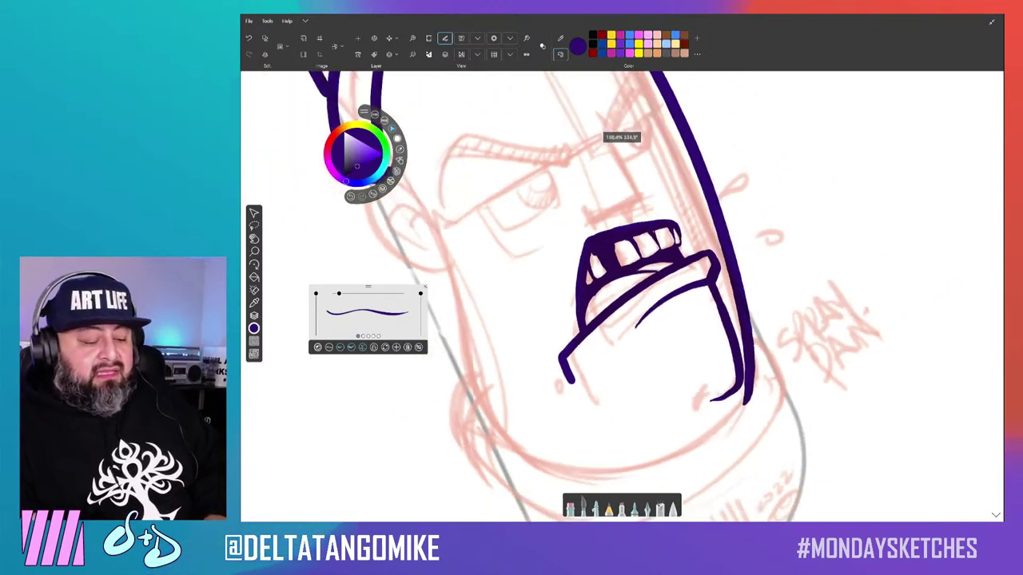
scroll(530, 421, down, 2)
scroll(530, 421, down, 2)
scroll(529, 421, up, 2)
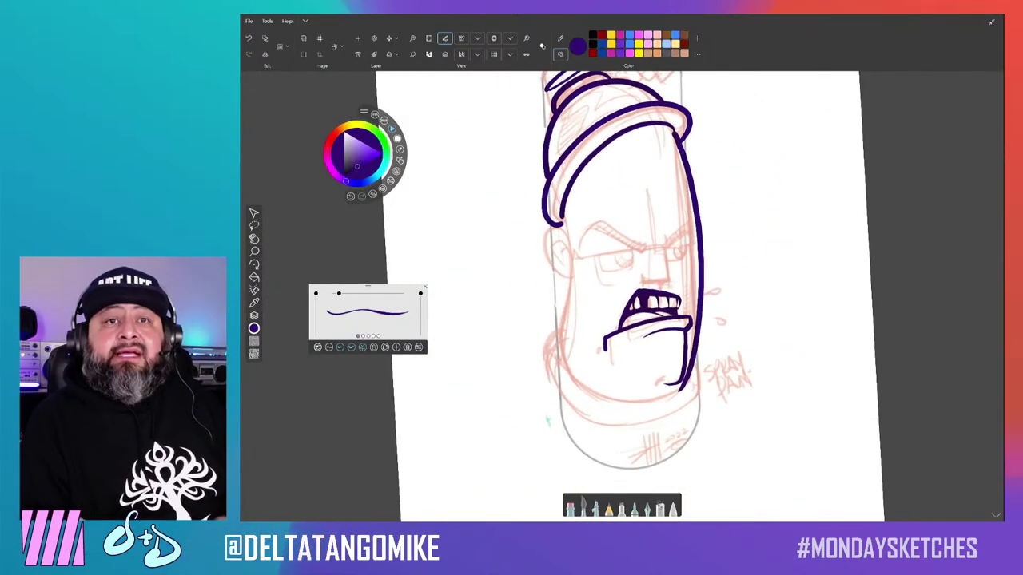
scroll(530, 421, up, 2)
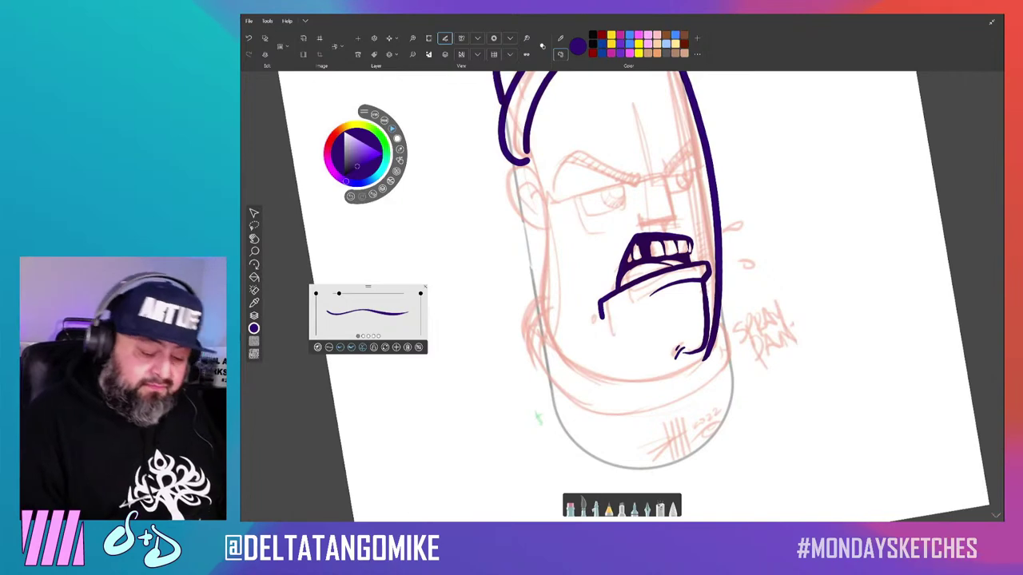
scroll(537, 416, up, 3)
scroll(537, 417, up, 1)
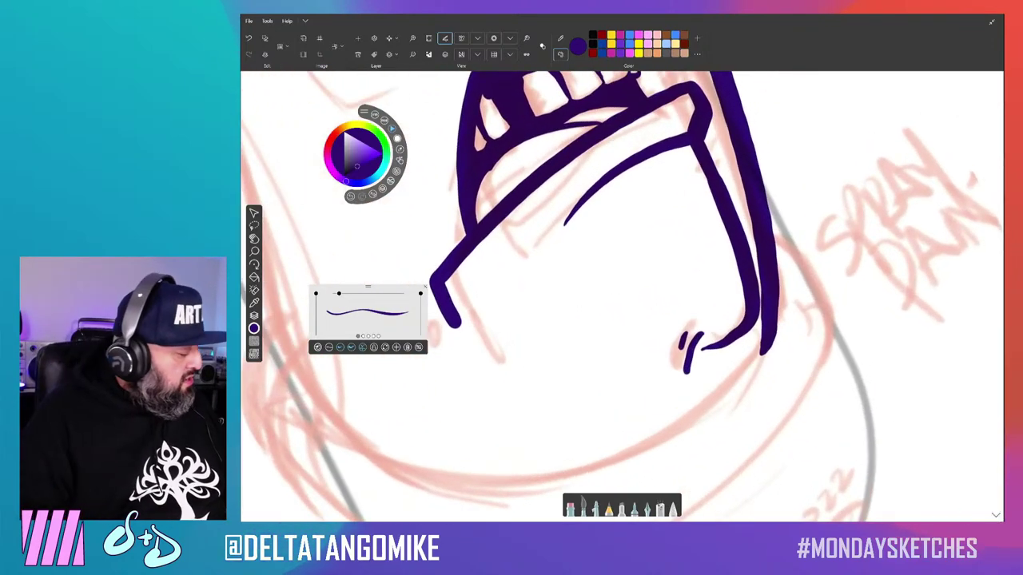
drag(700, 341, 681, 358)
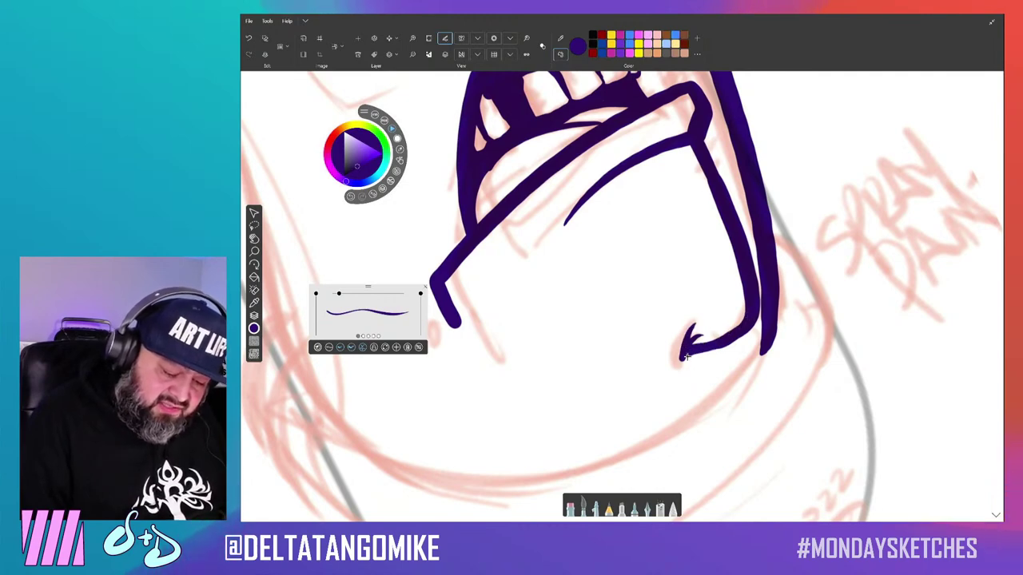
drag(686, 358, 653, 389)
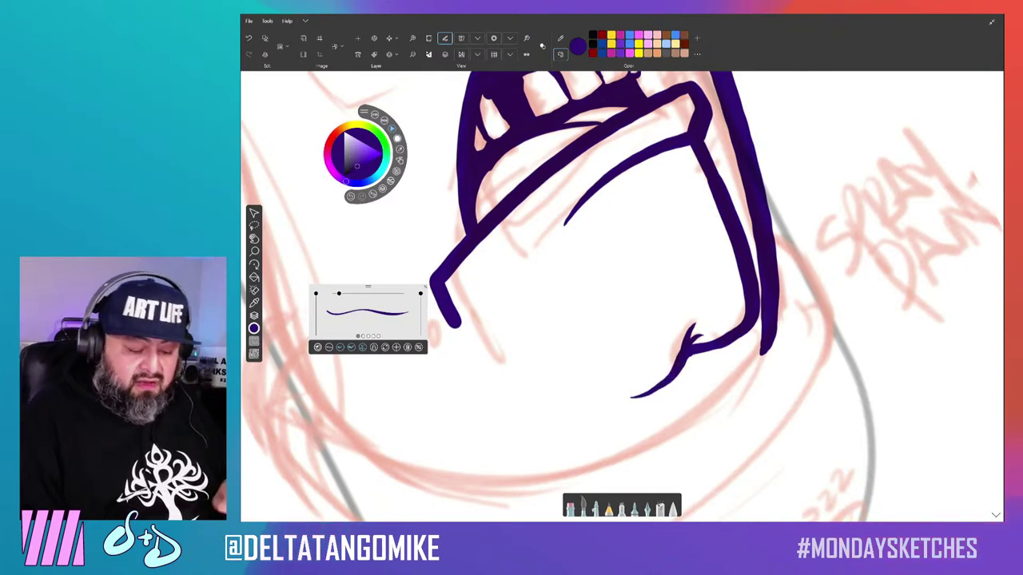
scroll(585, 296, down, 5)
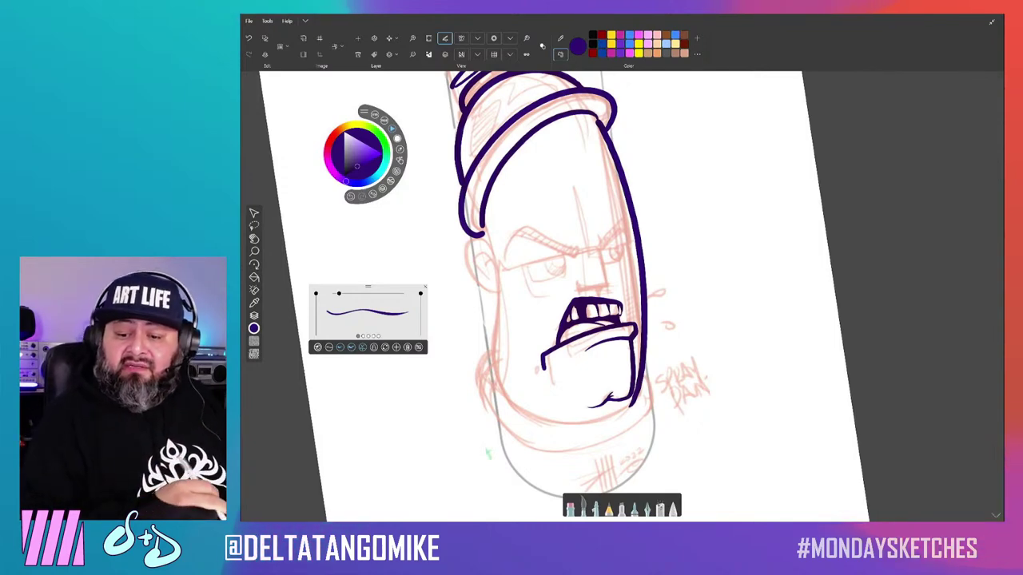
mouse_move(559, 279)
mouse_down()
mouse_move(621, 280)
mouse_move(607, 296)
mouse_up()
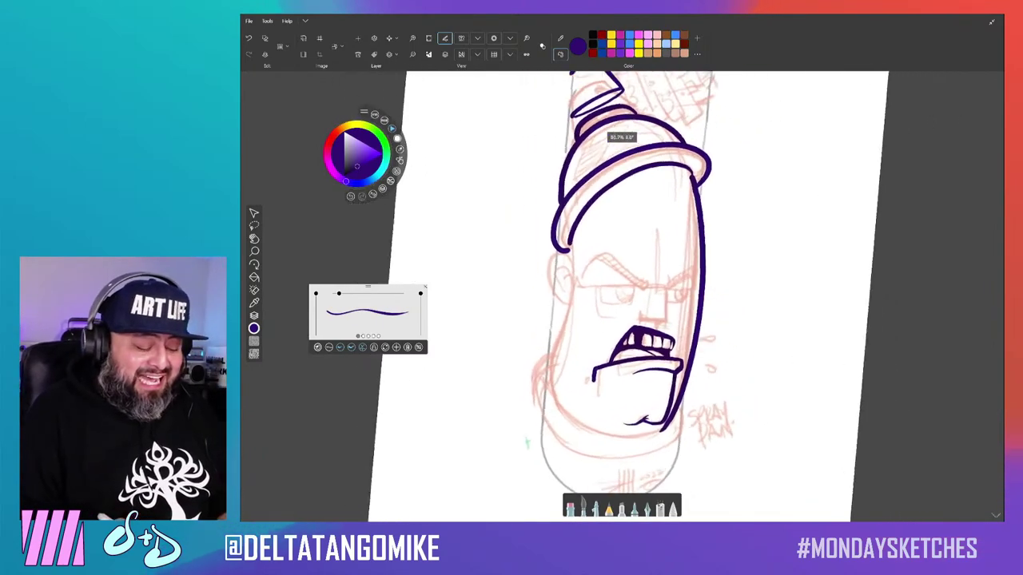
mouse_move(622, 160)
mouse_down()
mouse_move(637, 229)
mouse_move(557, 350)
mouse_up()
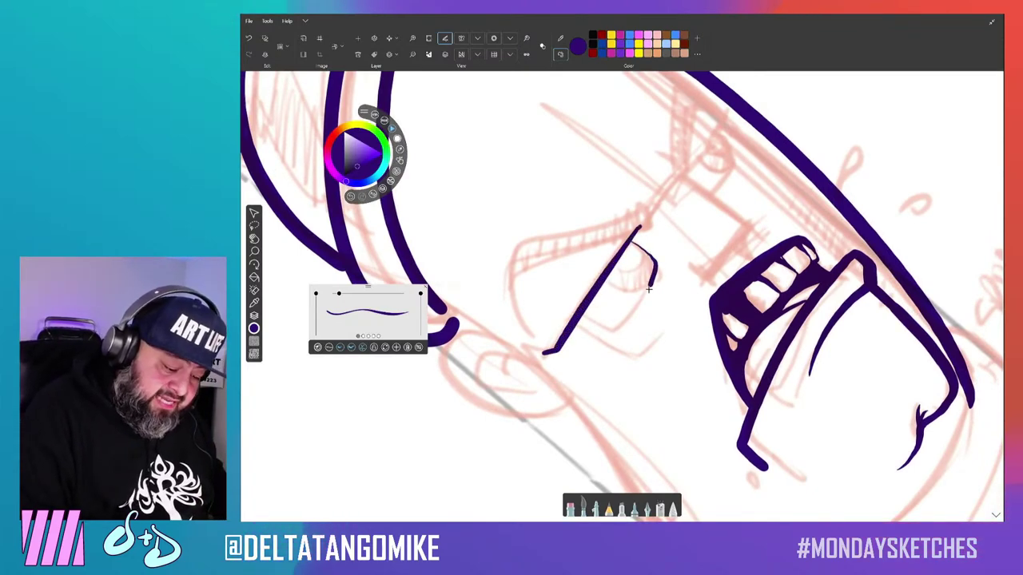
Ink both glasses lens outlines, redrawing the second lens's side and thickening the first's top.
mouse_move(649, 290)
mouse_down()
mouse_move(619, 327)
mouse_move(583, 318)
mouse_up()
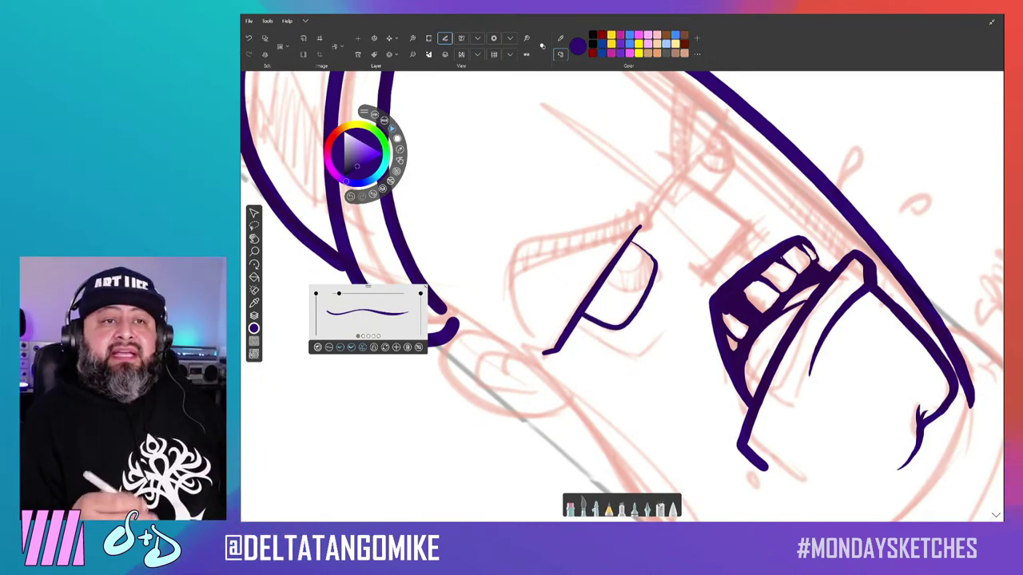
scroll(623, 296, up, 2)
scroll(623, 296, up, 2)
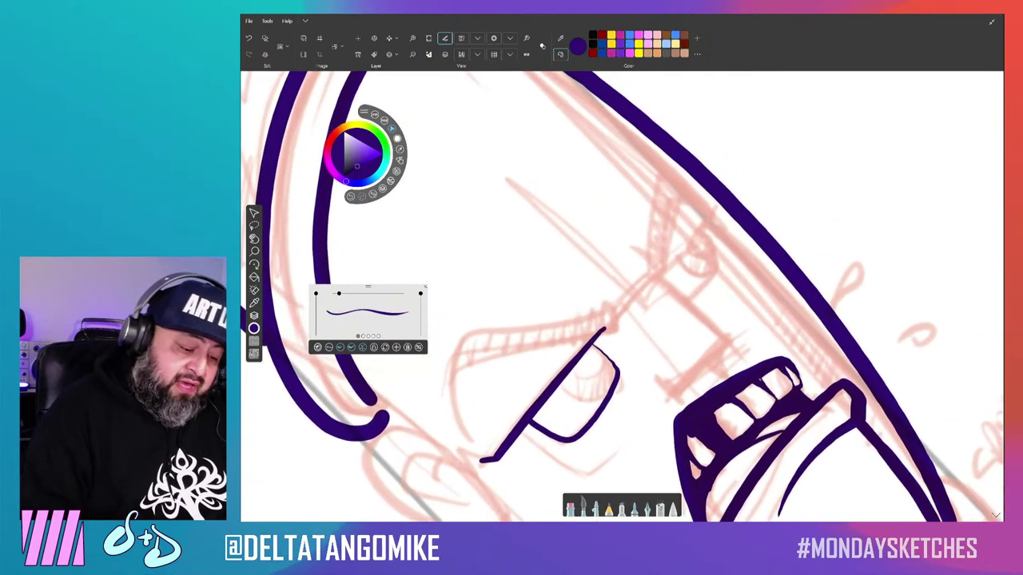
drag(719, 214, 654, 276)
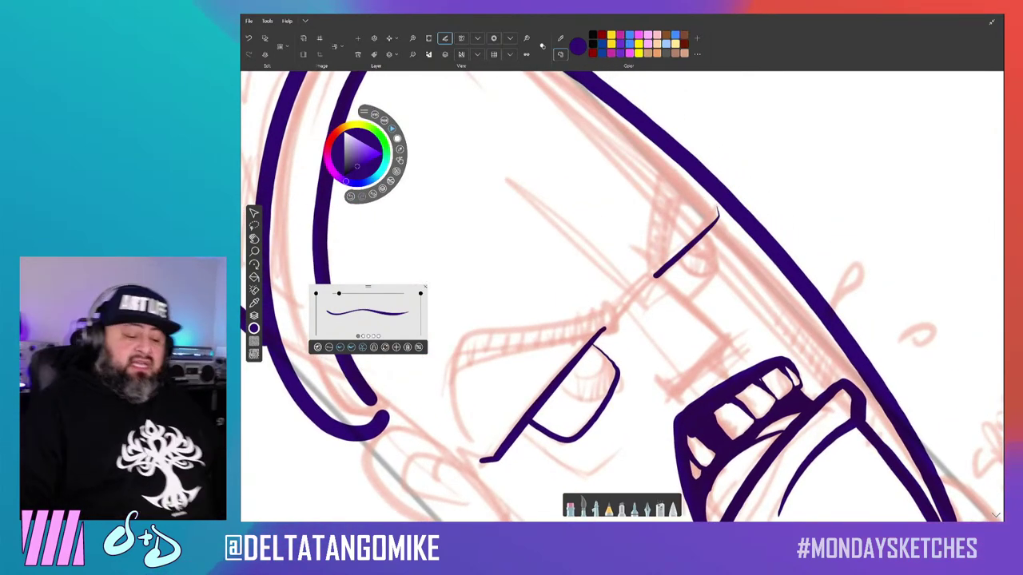
drag(530, 347, 560, 240)
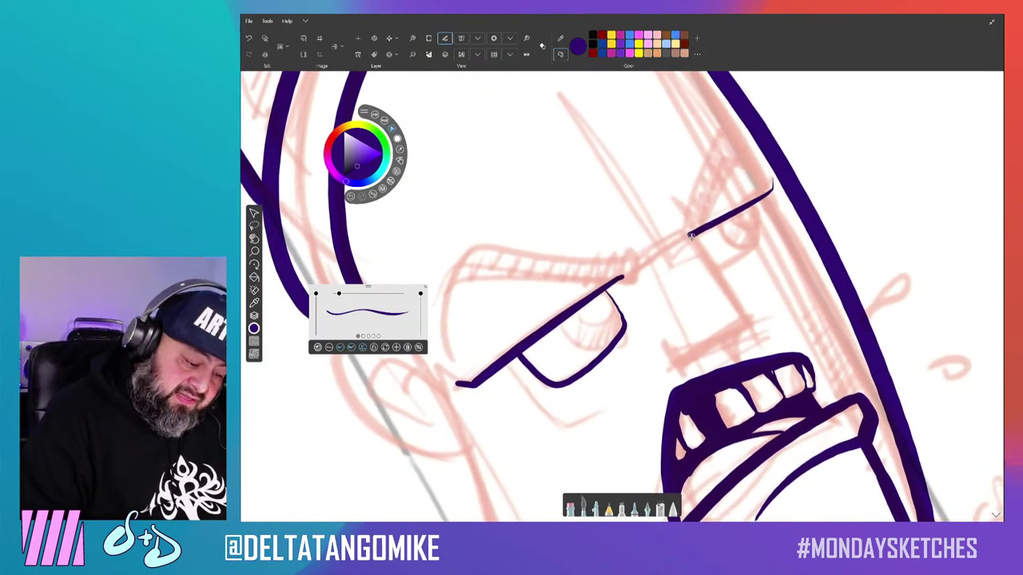
drag(689, 234, 679, 362)
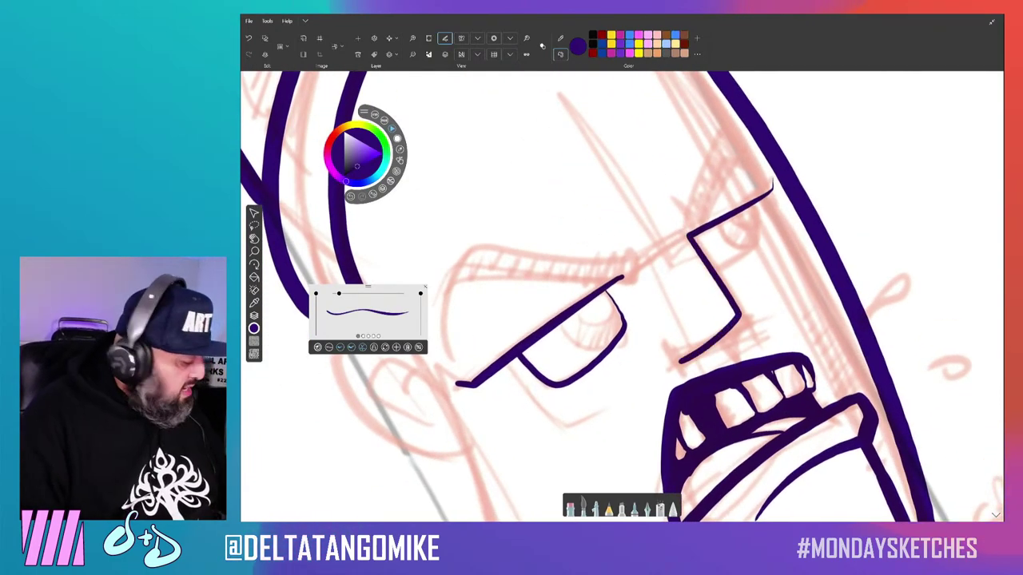
key(ctrl+z)
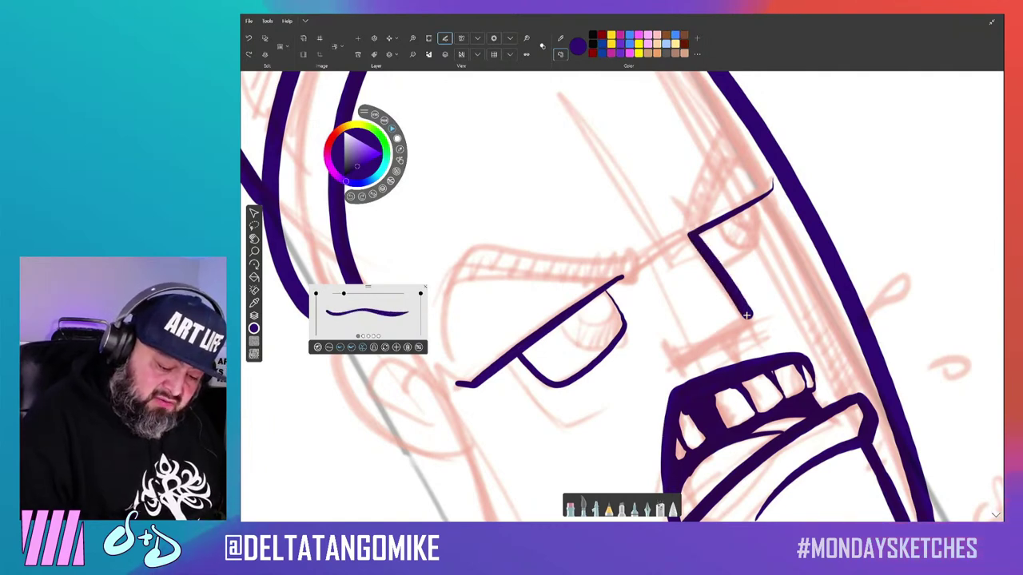
drag(747, 316, 672, 364)
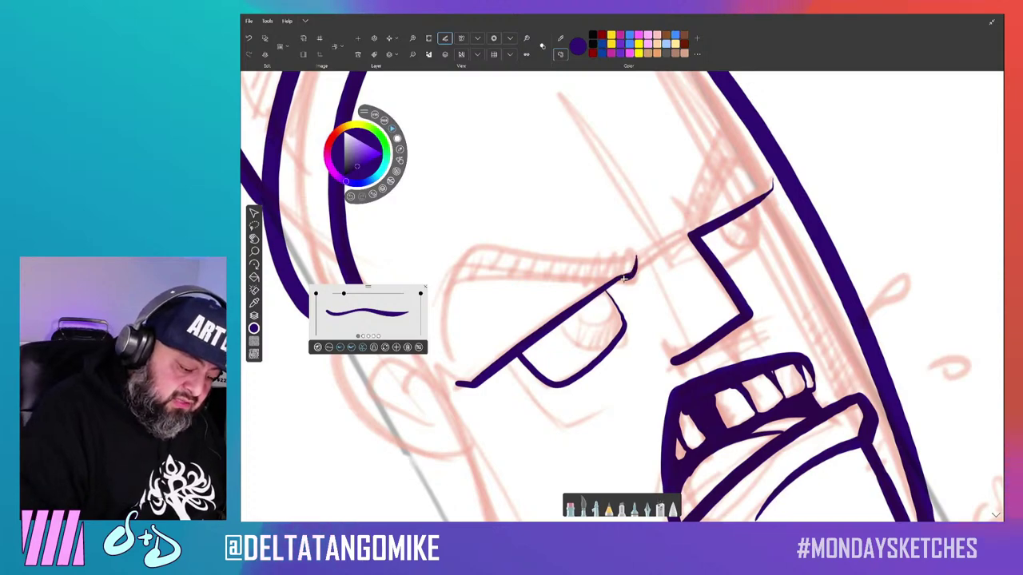
drag(626, 278, 541, 334)
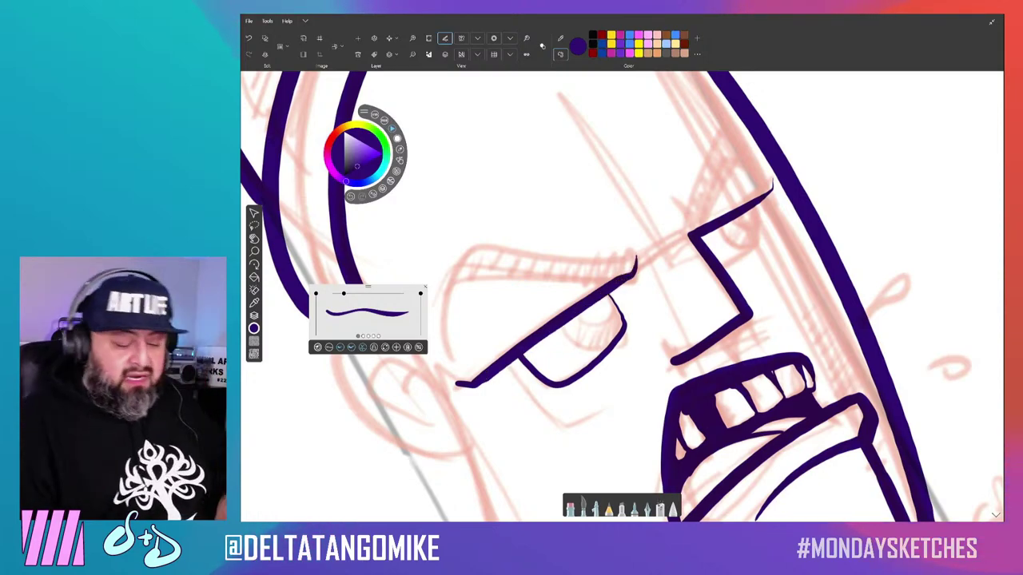
Draw short and long diagonal test lines, then undo them.
scroll(622, 296, down, 5)
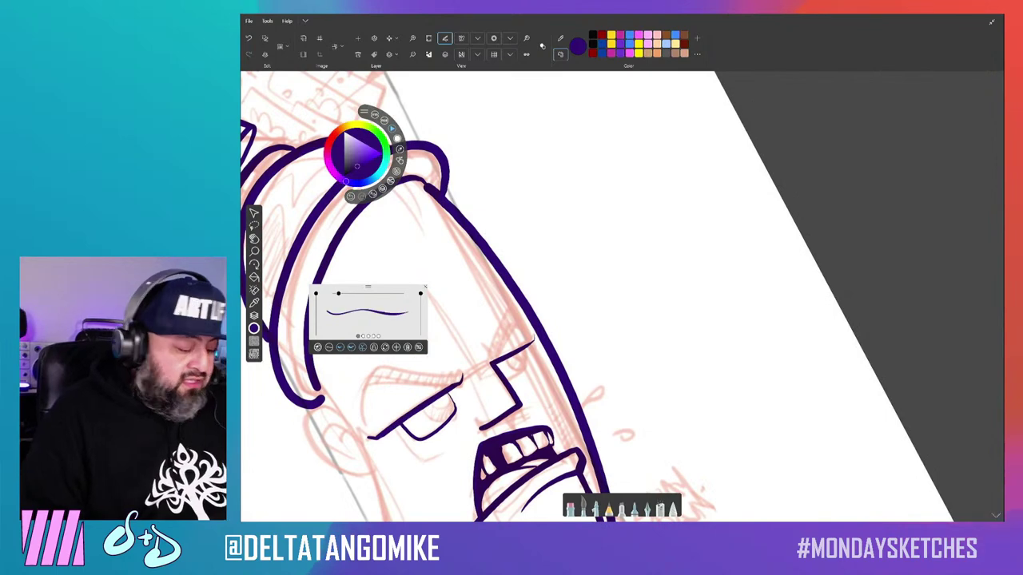
scroll(855, 134, up, 5)
drag(874, 119, 852, 139)
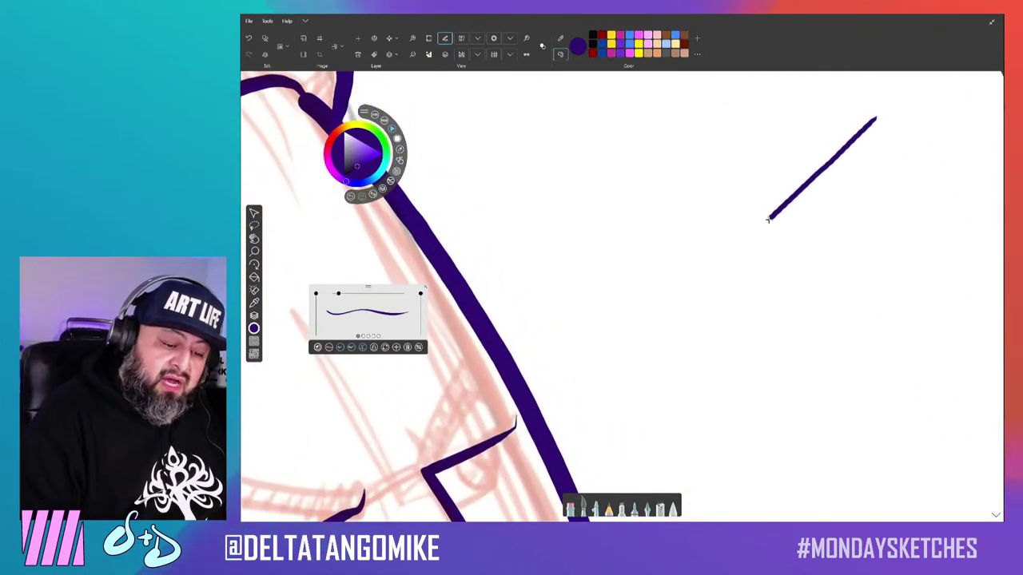
drag(733, 250, 725, 257)
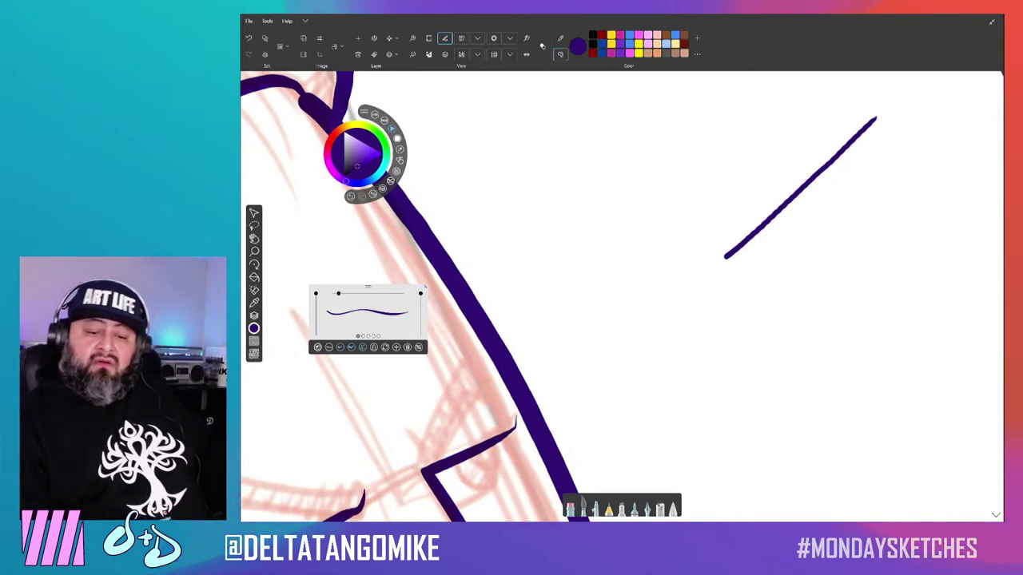
key(ctrl+z)
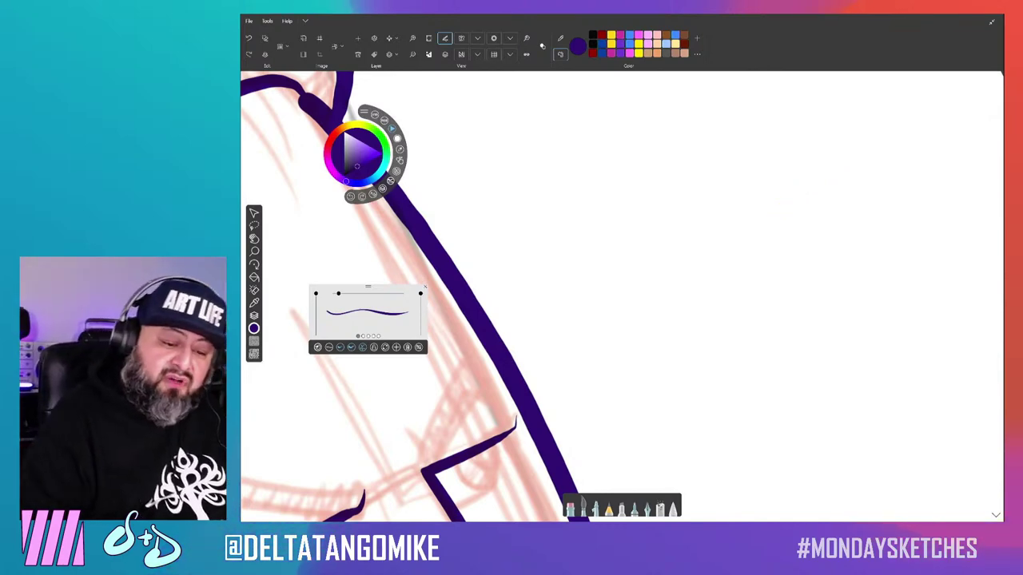
drag(887, 123, 613, 343)
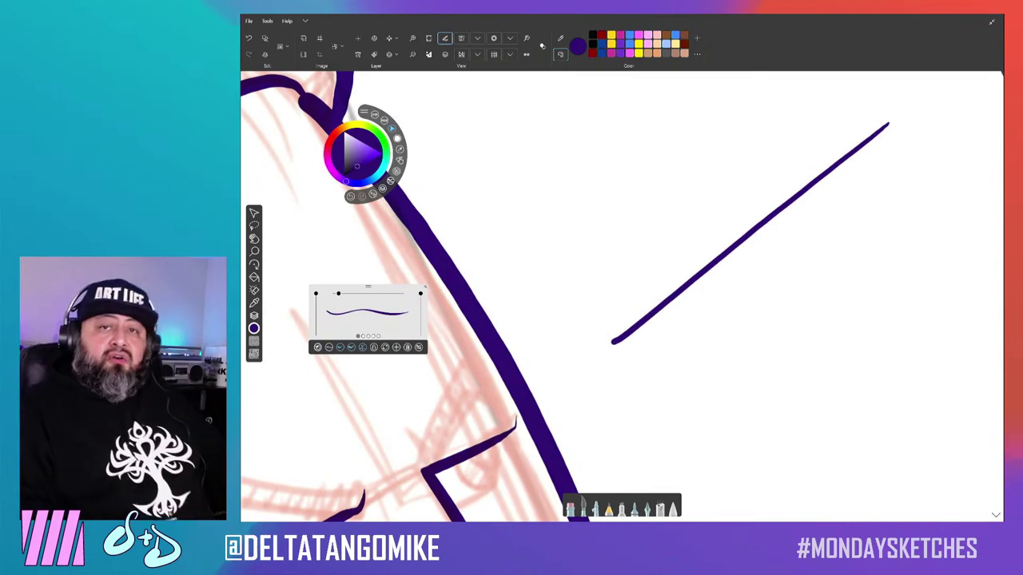
key(ctrl+z)
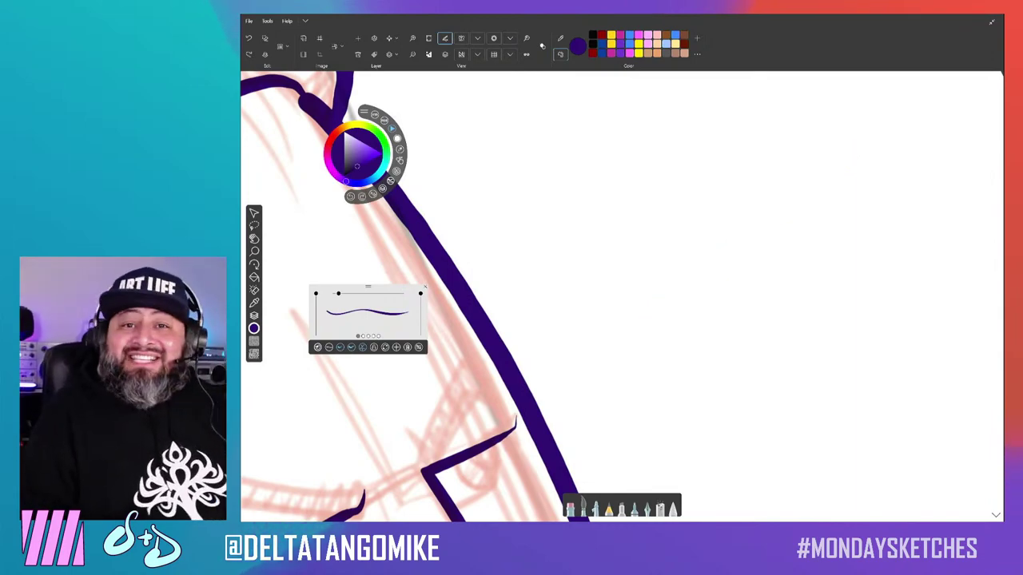
Ink a curved line under the eye and a bridge line across the glasses.
scroll(622, 295, down, 3)
scroll(621, 296, up, 2)
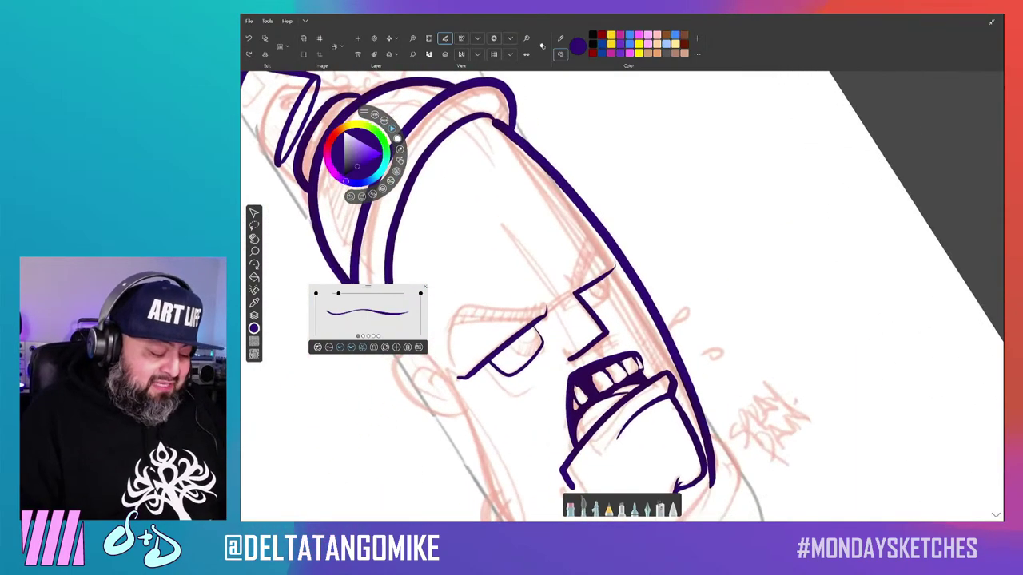
scroll(622, 296, up, 2)
scroll(622, 296, up, 2)
scroll(621, 295, up, 2)
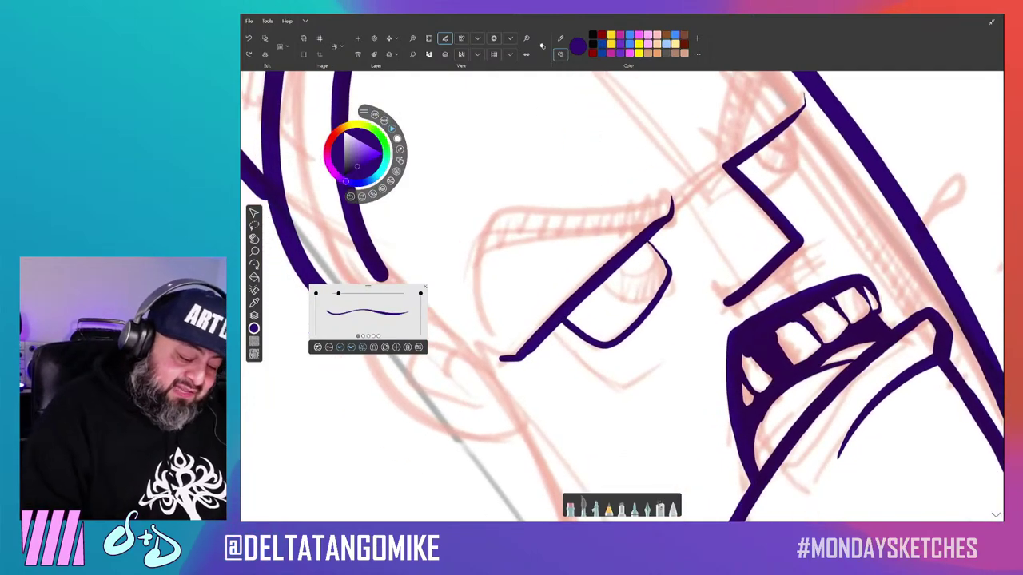
mouse_move(675, 345)
mouse_down()
mouse_move(628, 379)
mouse_move(551, 339)
mouse_up()
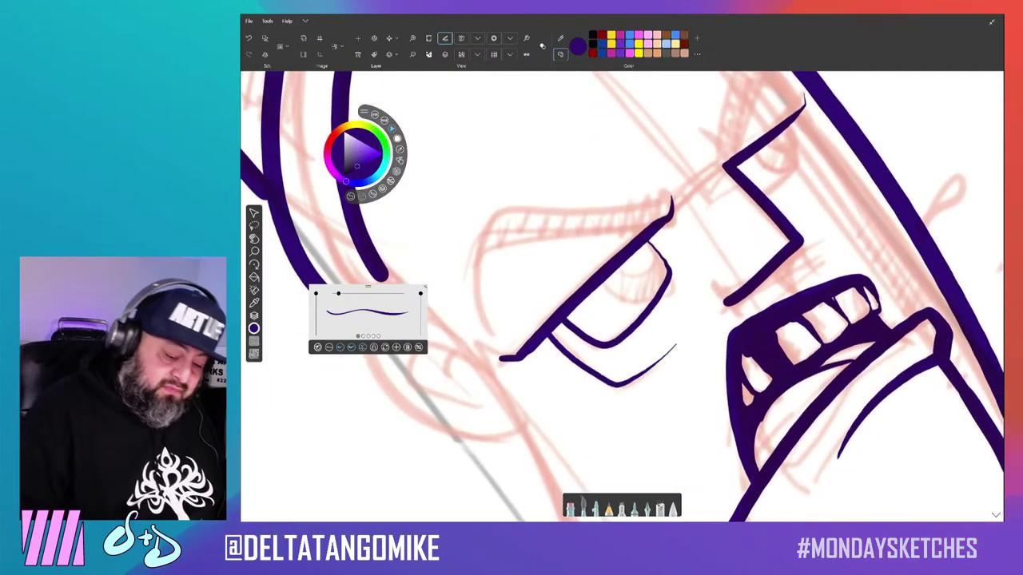
drag(738, 186, 700, 272)
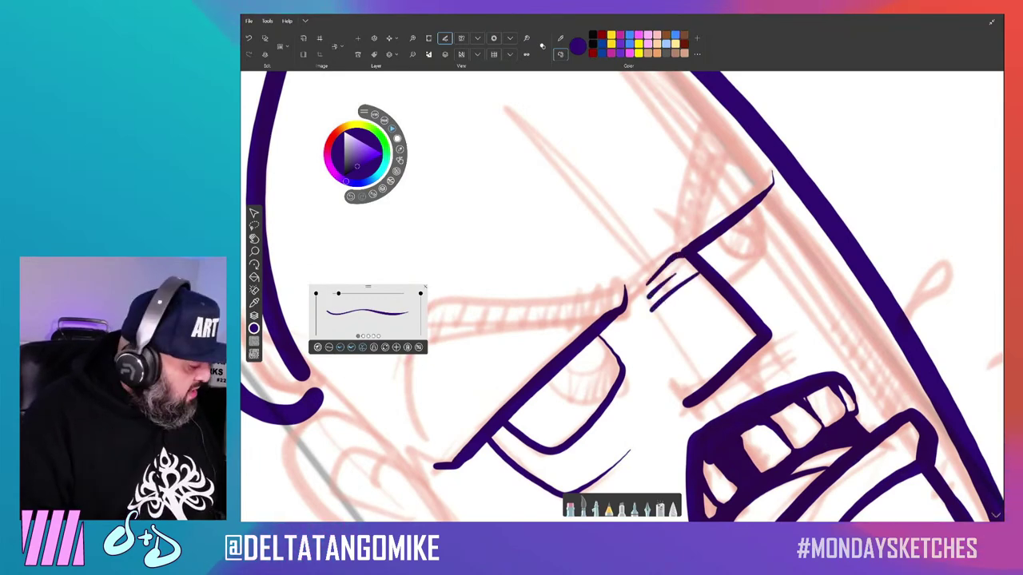
drag(641, 281, 680, 246)
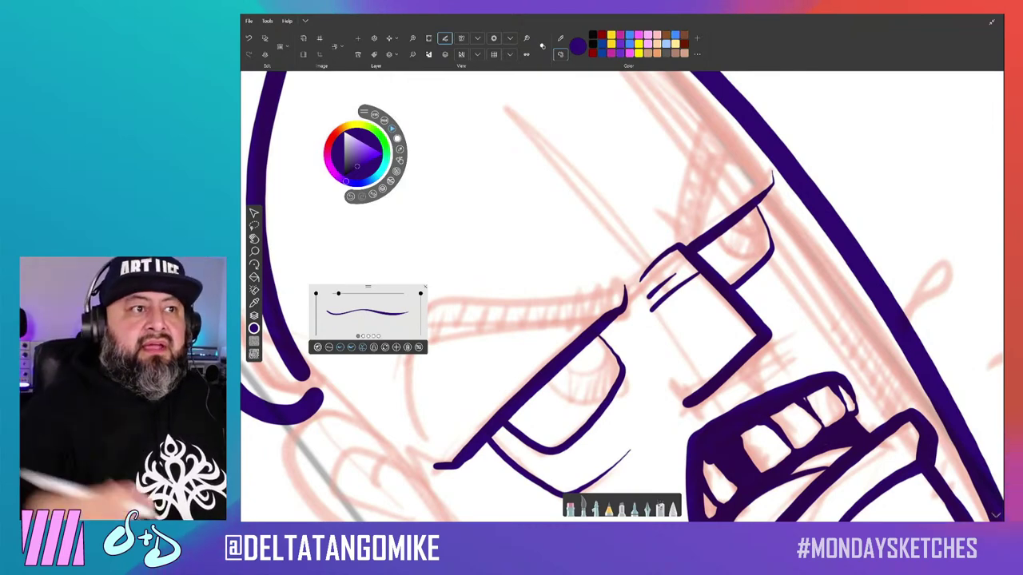
Reframe the view around the whole head and enlarge the ink brush.
scroll(622, 296, down, 5)
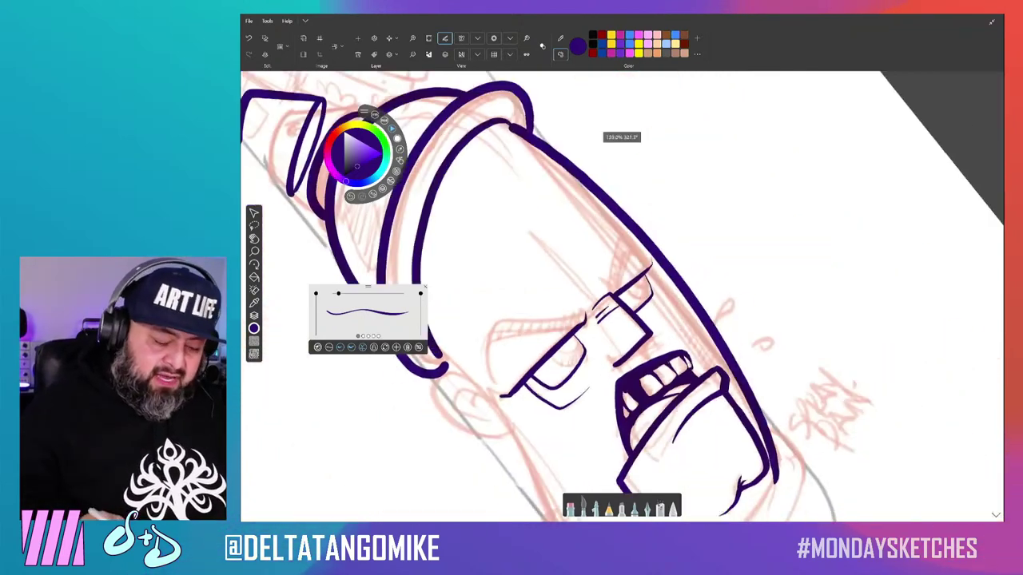
scroll(622, 296, up, 2)
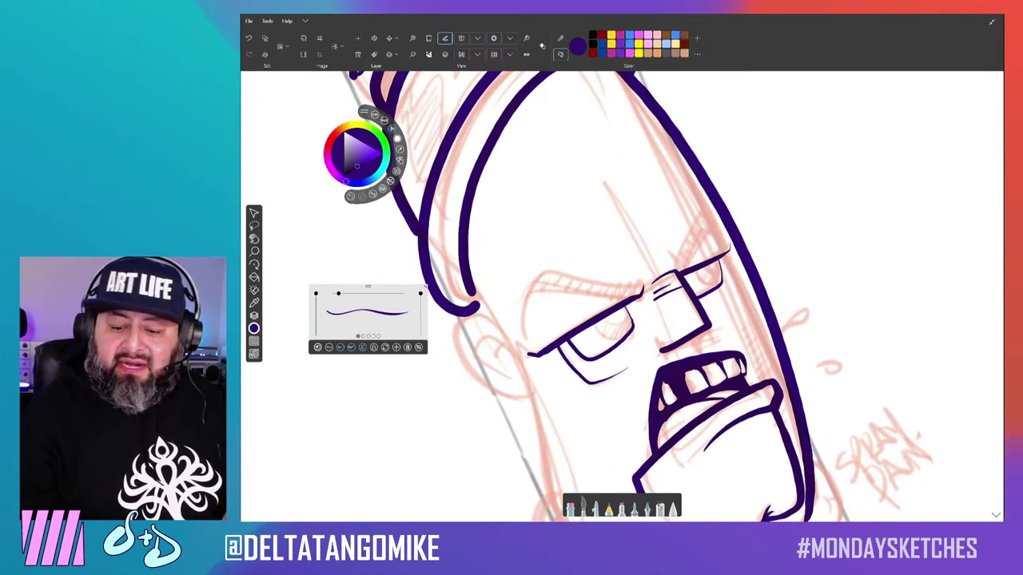
mouse_move(621, 296)
mouse_down()
mouse_move(631, 288)
mouse_move(607, 256)
mouse_up()
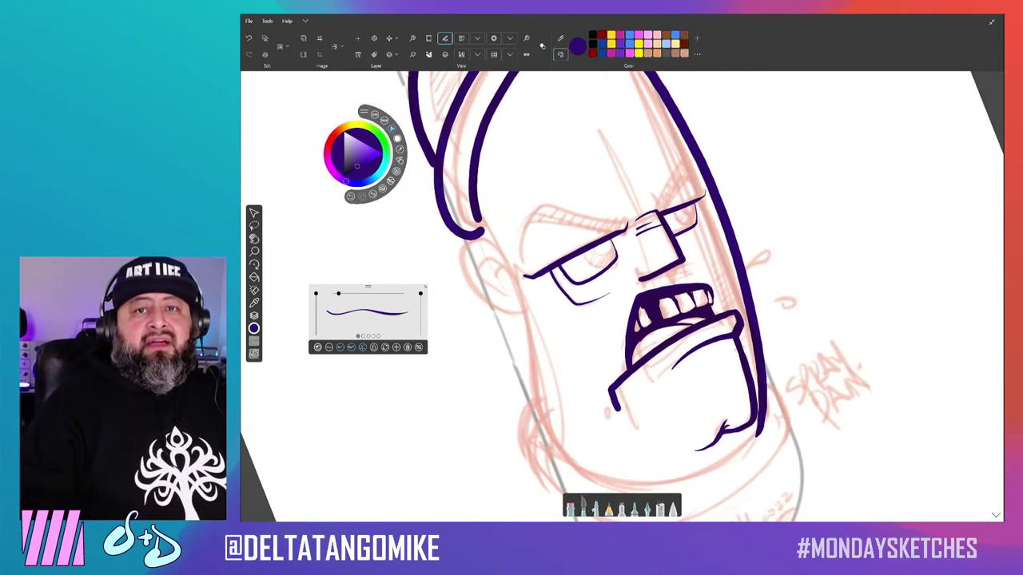
mouse_move(621, 296)
mouse_down()
mouse_move(631, 271)
mouse_move(639, 320)
mouse_up()
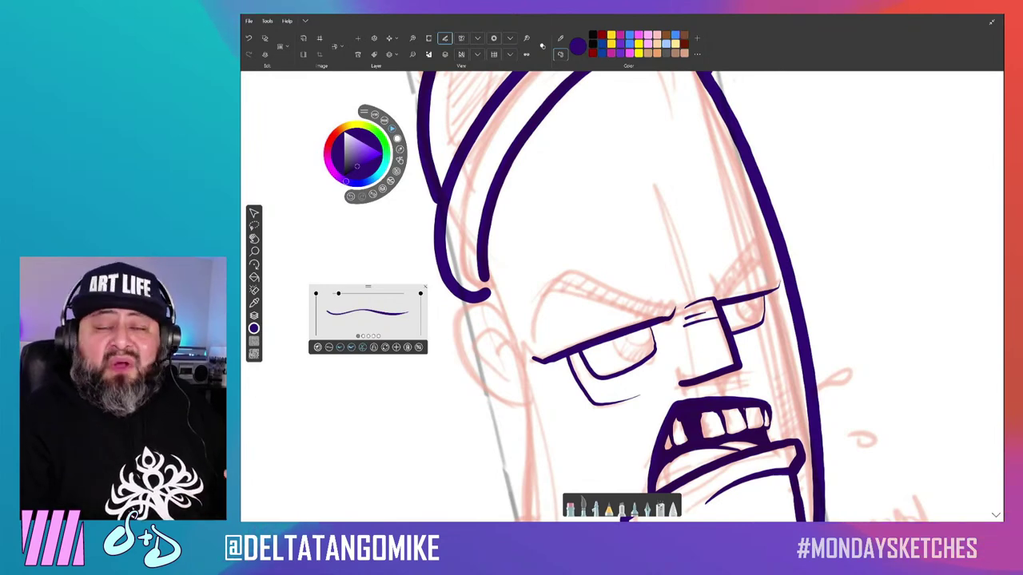
drag(640, 319, 607, 320)
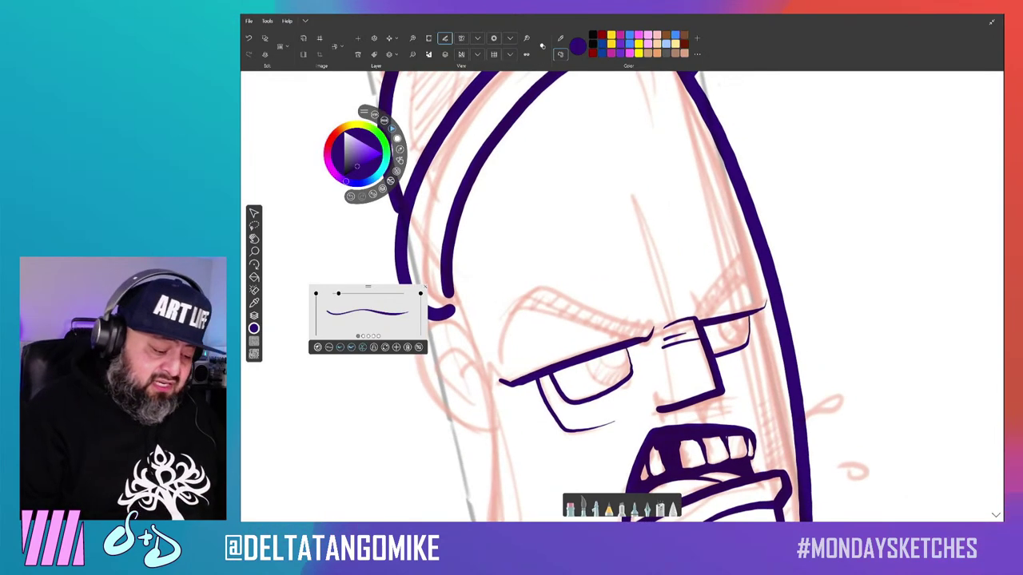
key(bracketright)
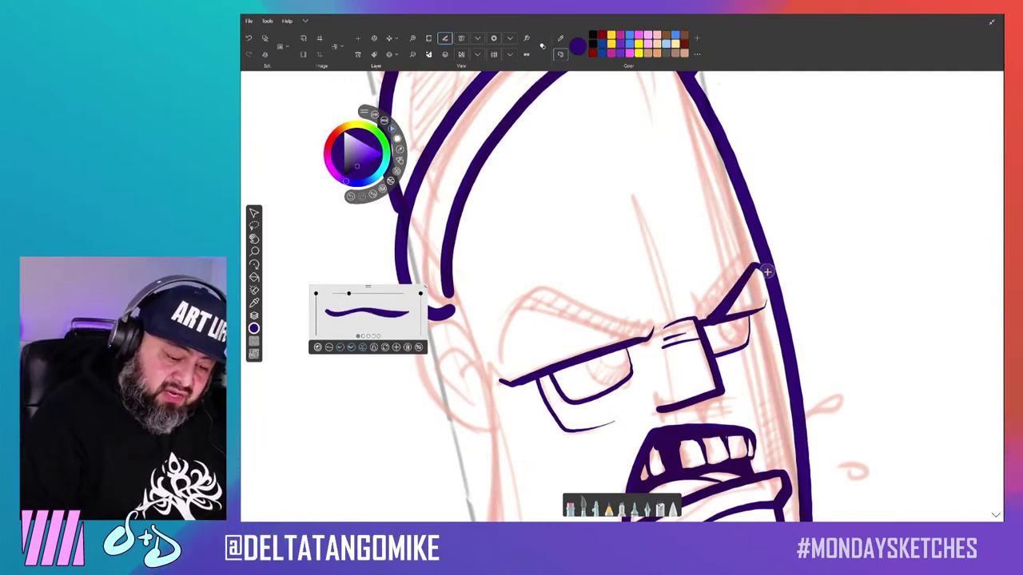
Ink heavy slanted eyebrows above the right and left lenses, hatching the left brow's end.
mouse_move(736, 253)
mouse_down()
mouse_move(685, 310)
mouse_move(745, 262)
mouse_up()
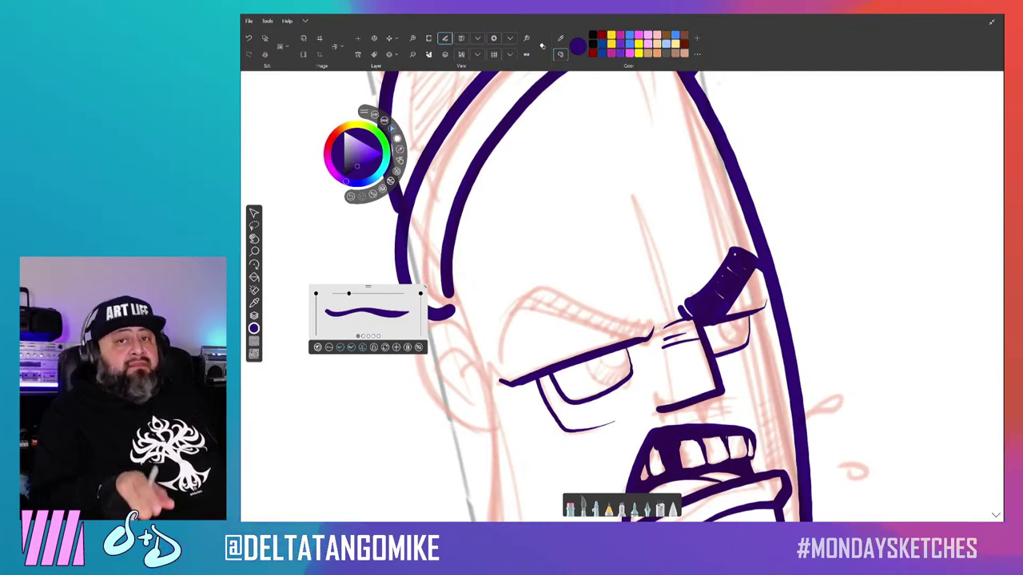
mouse_move(623, 296)
mouse_down()
mouse_move(608, 304)
mouse_move(708, 340)
mouse_move(648, 324)
mouse_move(557, 375)
mouse_up()
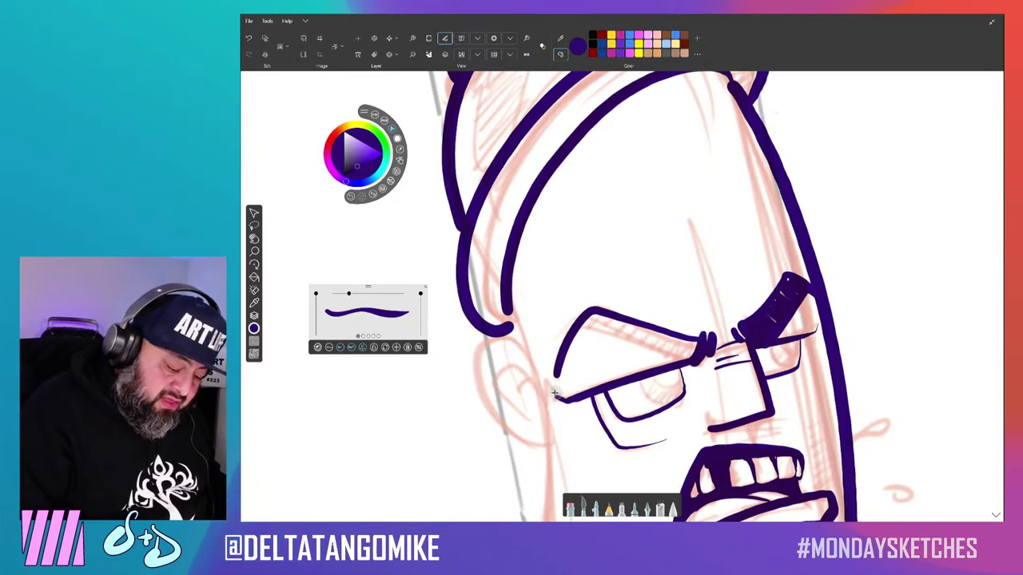
drag(582, 341, 685, 358)
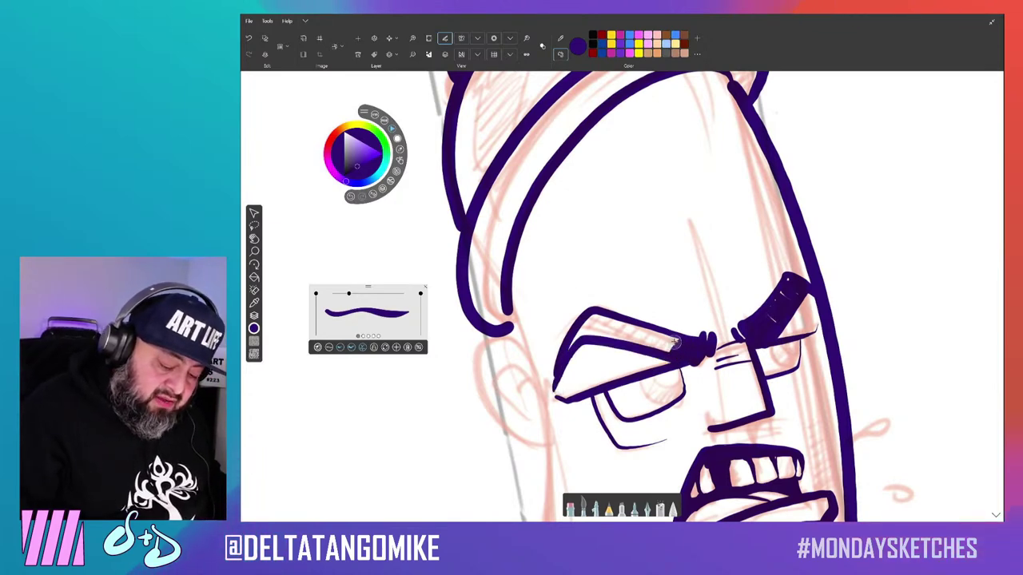
drag(636, 344, 598, 337)
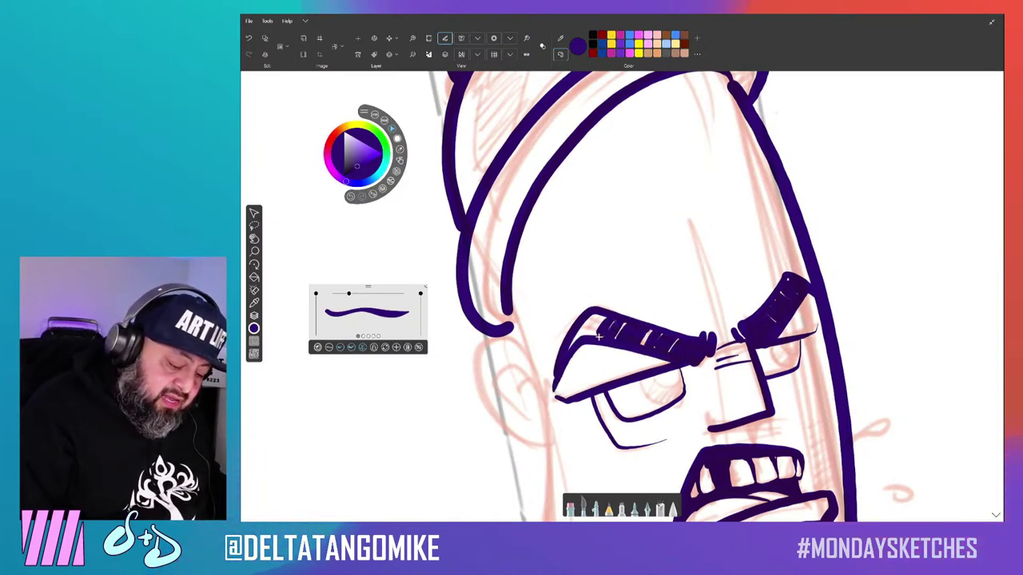
scroll(599, 304, down, 3)
Frame the face and reduce the inking brush size by one notch.
scroll(599, 304, down, 2)
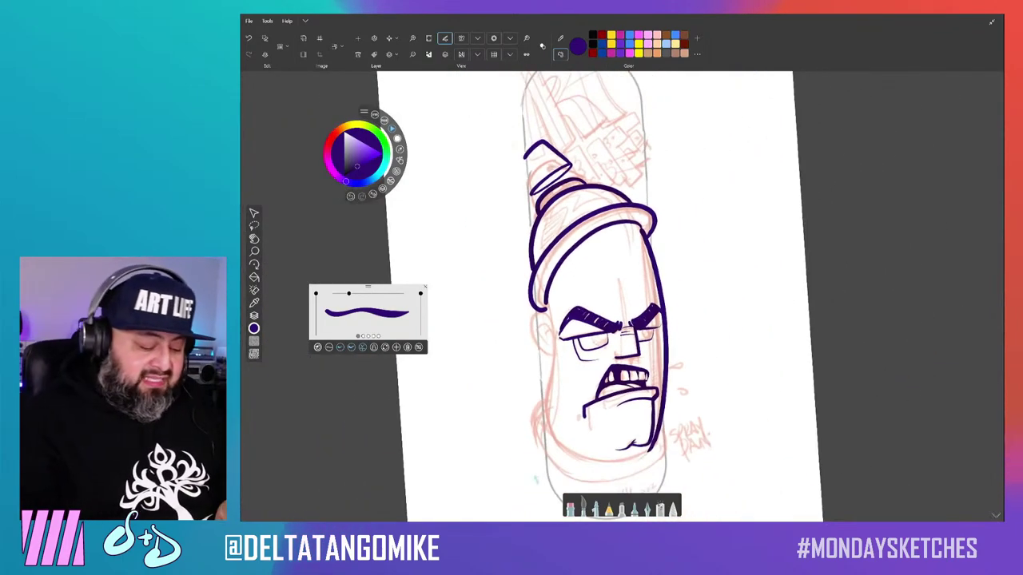
scroll(599, 304, down, 1)
drag(622, 137, 591, 128)
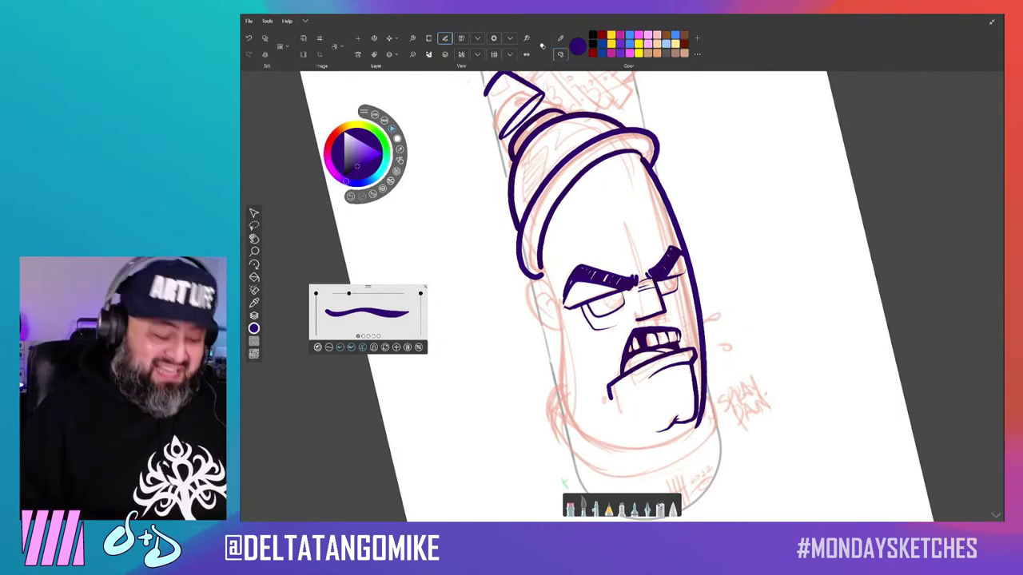
scroll(624, 295, up, 5)
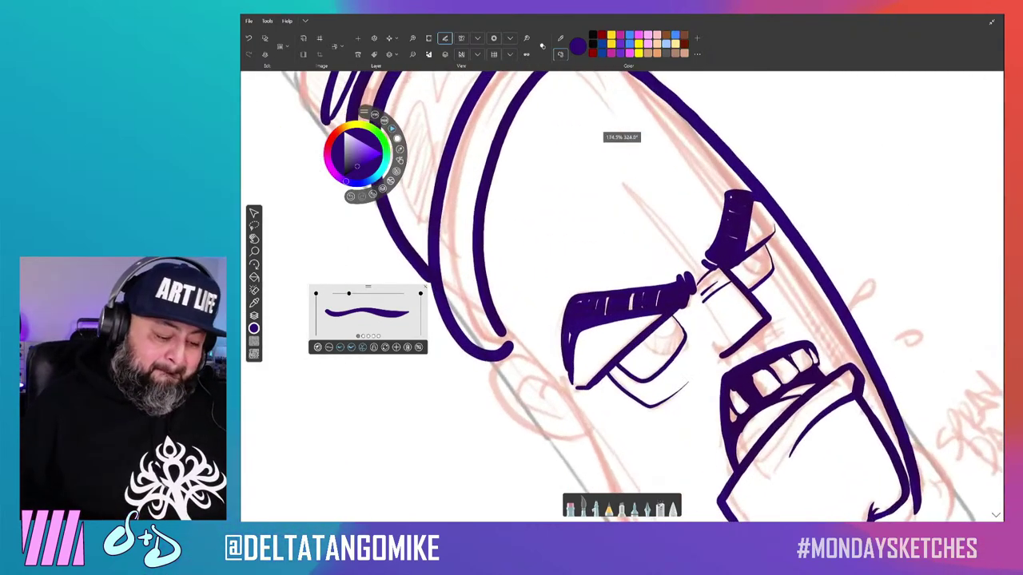
drag(623, 295, 608, 361)
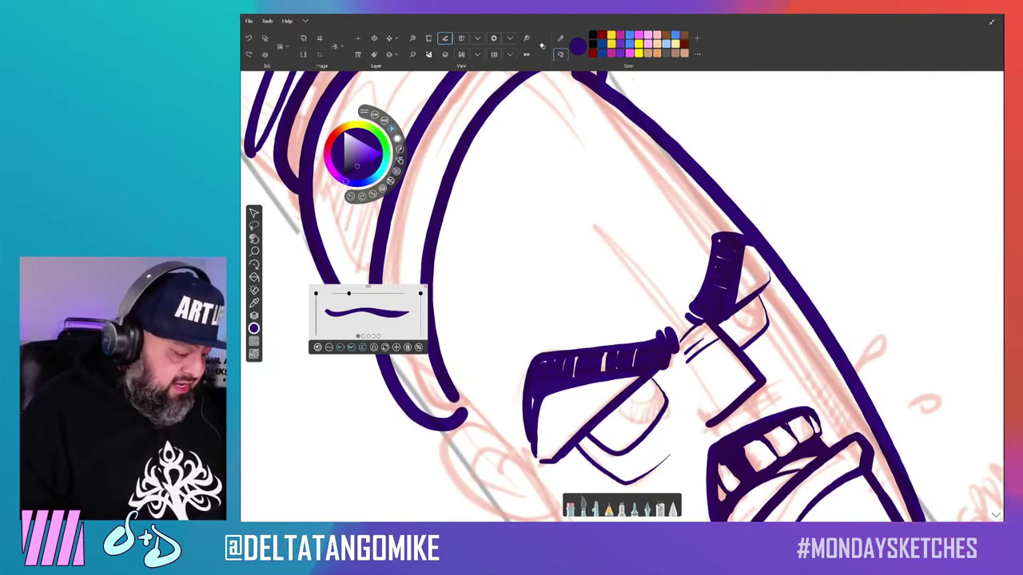
key(bracketleft)
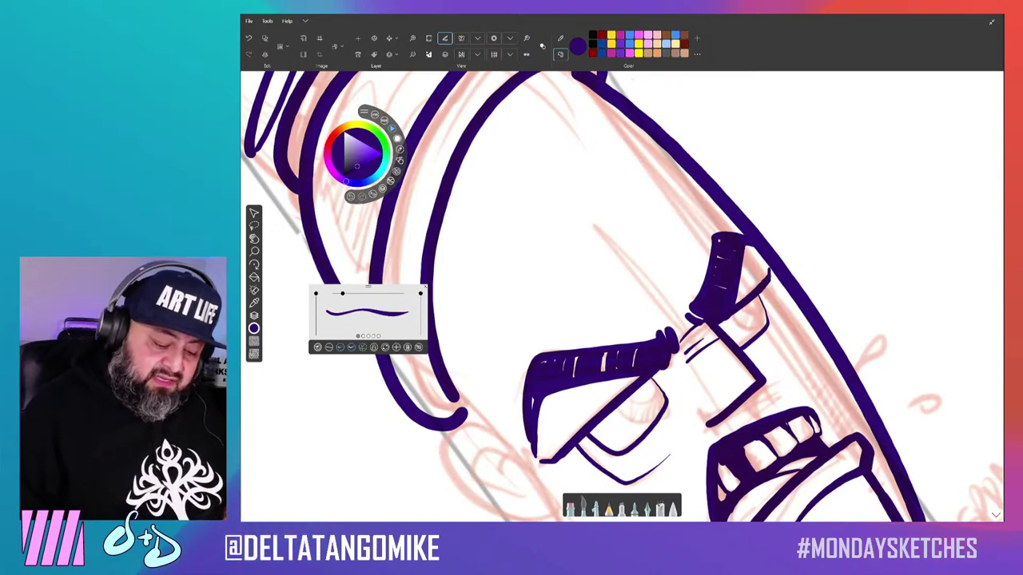
scroll(622, 296, down, 3)
scroll(622, 295, up, 1)
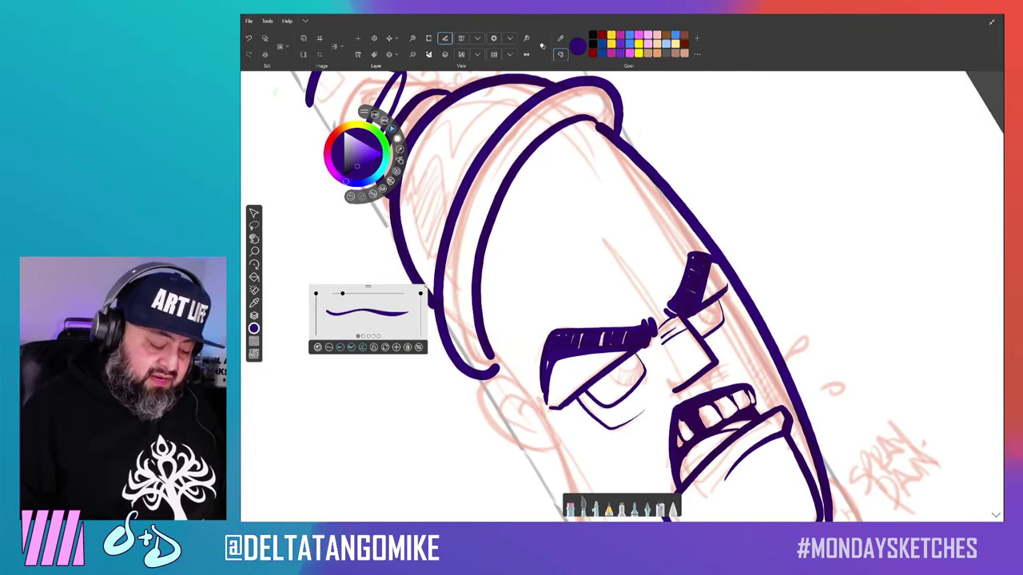
scroll(621, 296, down, 2)
scroll(622, 296, down, 1)
scroll(622, 296, up, 1)
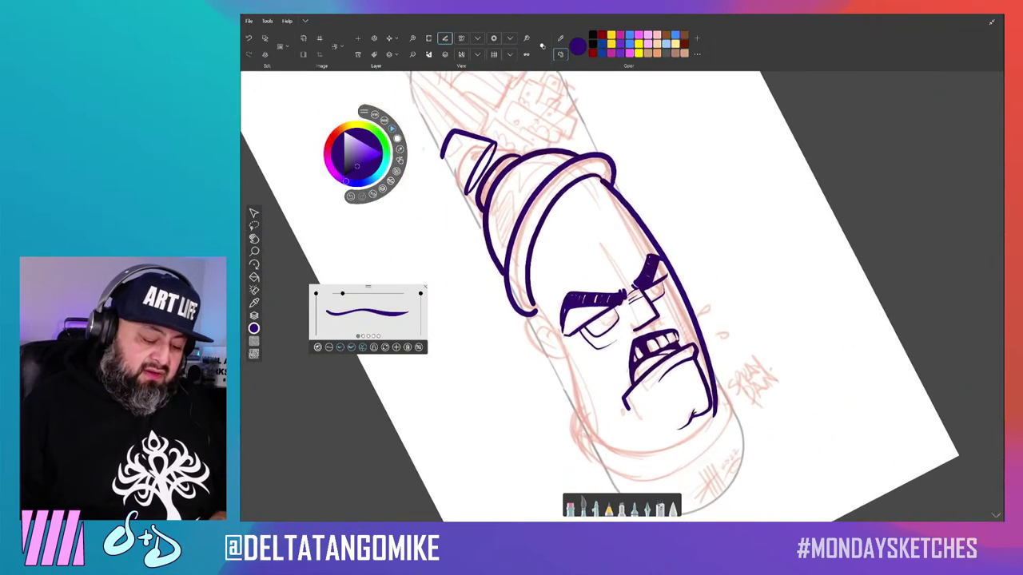
Thicken the droplet mark, add a droplet dot beside the can, and ink the left ear.
scroll(622, 295, up, 2)
scroll(622, 296, up, 1)
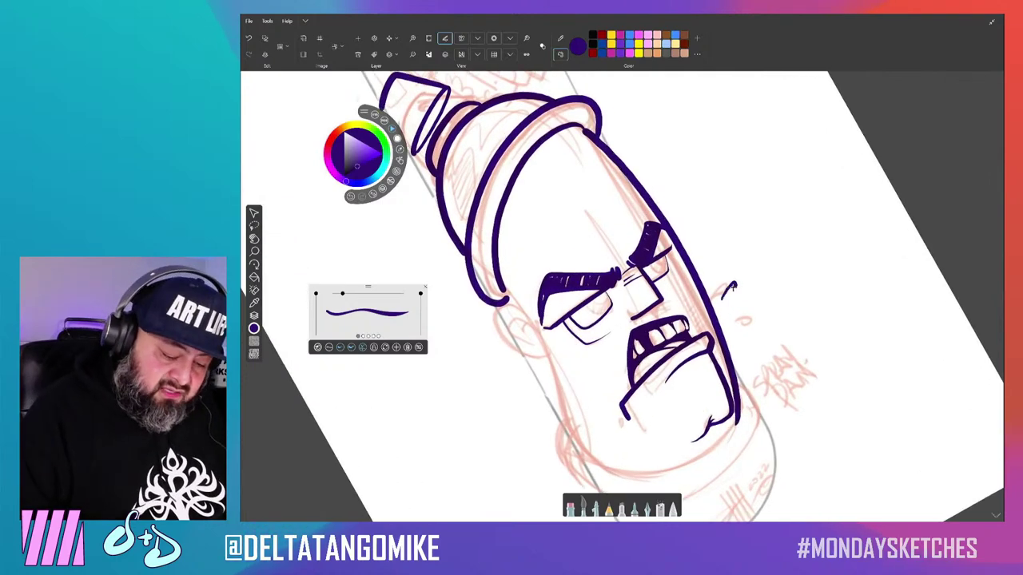
drag(723, 297, 735, 284)
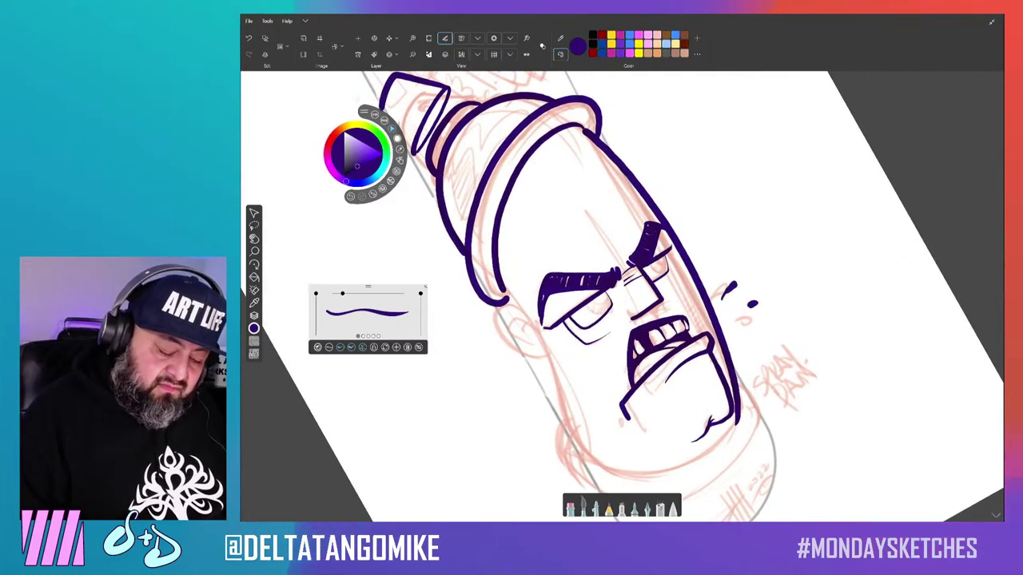
click(740, 345)
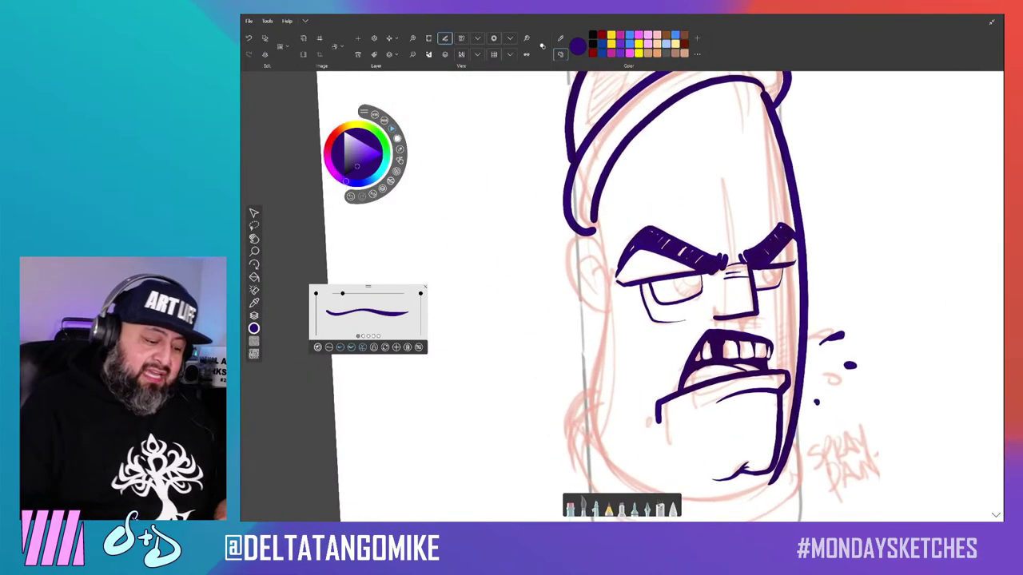
drag(342, 293, 350, 293)
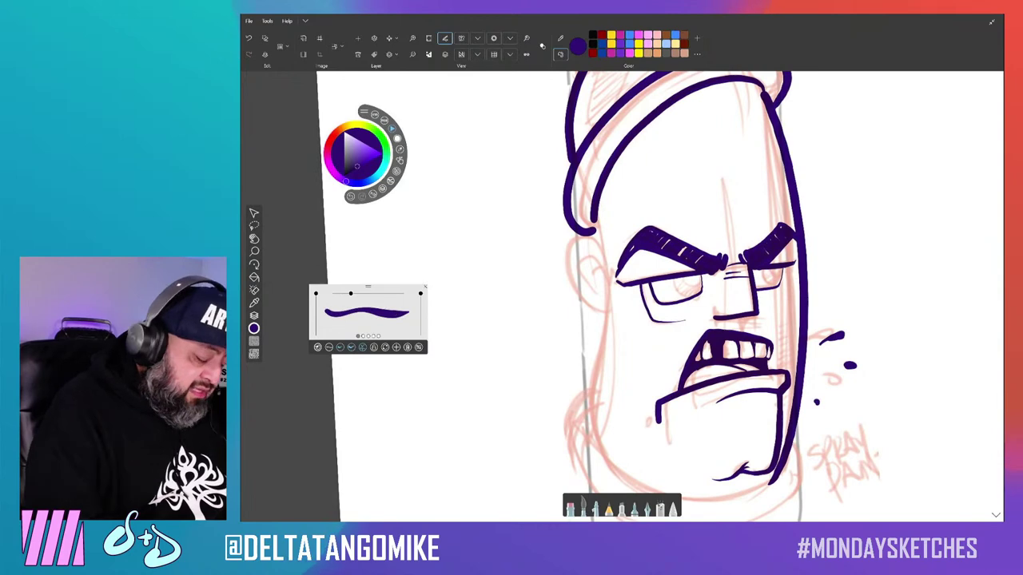
drag(596, 247, 606, 321)
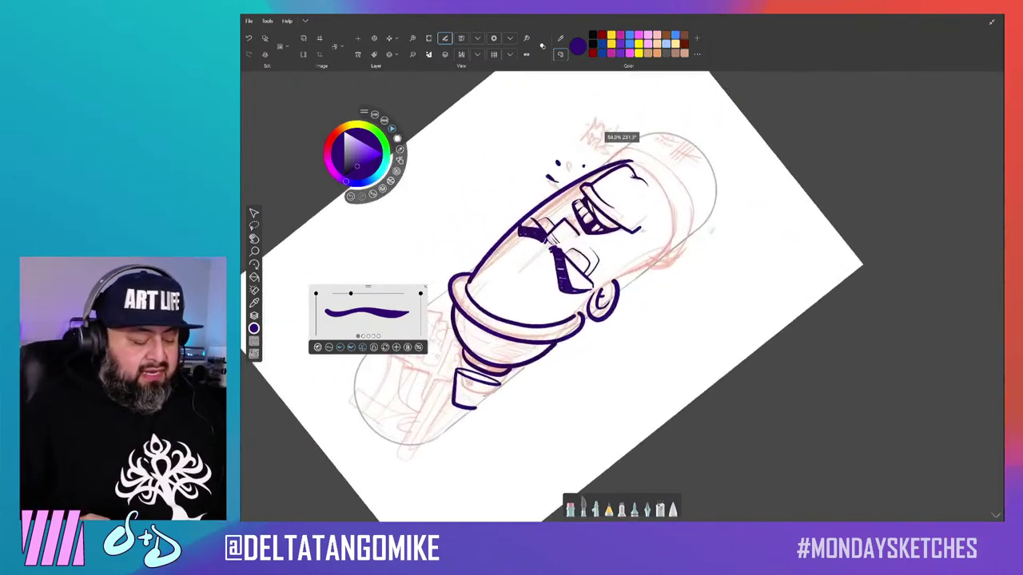
Add a new blank layer above the ink and draw a curve along the can's right side.
key(ctrl+l)
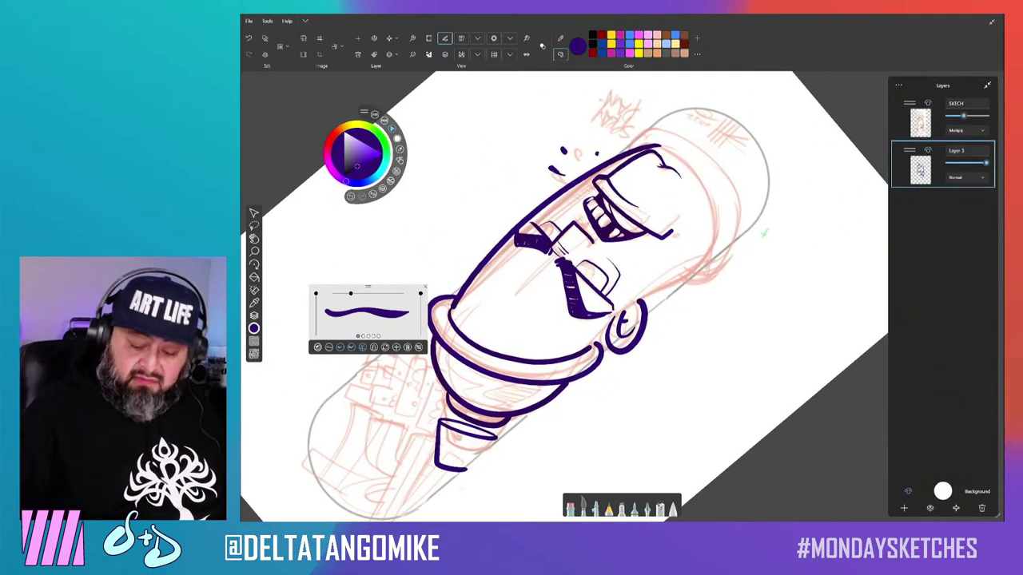
key(ctrl+shift+n)
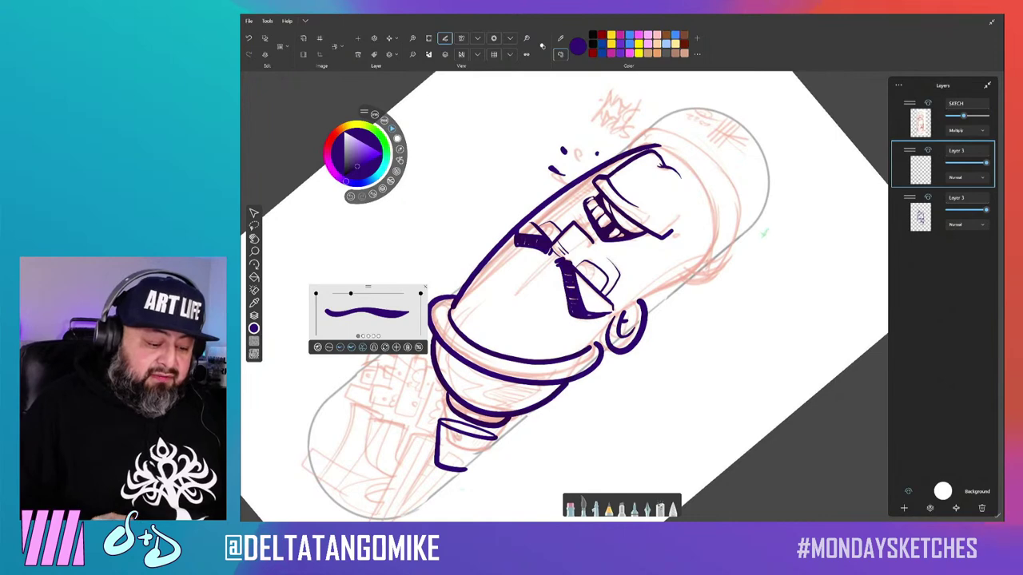
scroll(623, 296, up, 3)
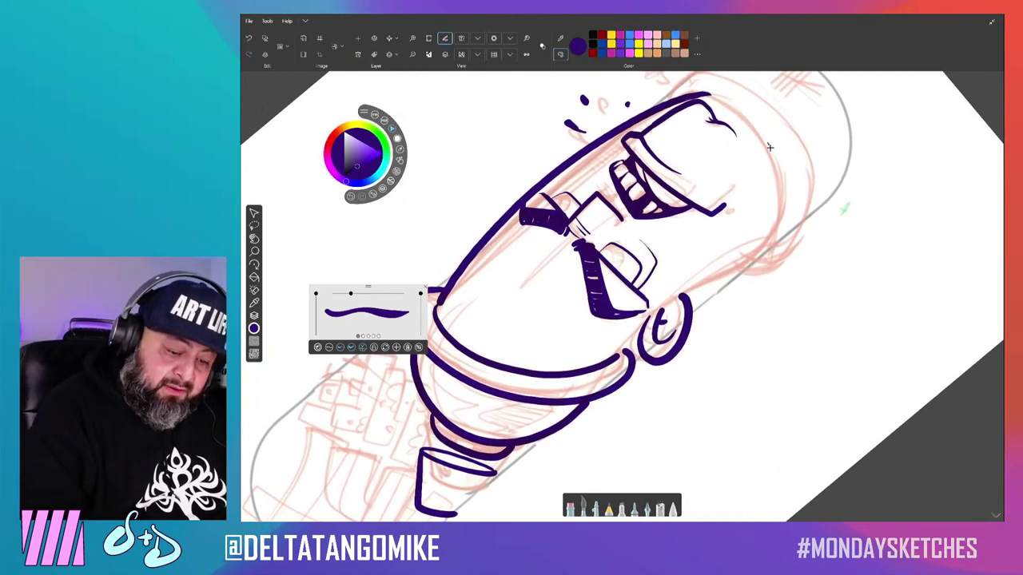
mouse_move(770, 147)
mouse_down()
mouse_move(780, 203)
mouse_move(755, 259)
mouse_move(709, 282)
mouse_up()
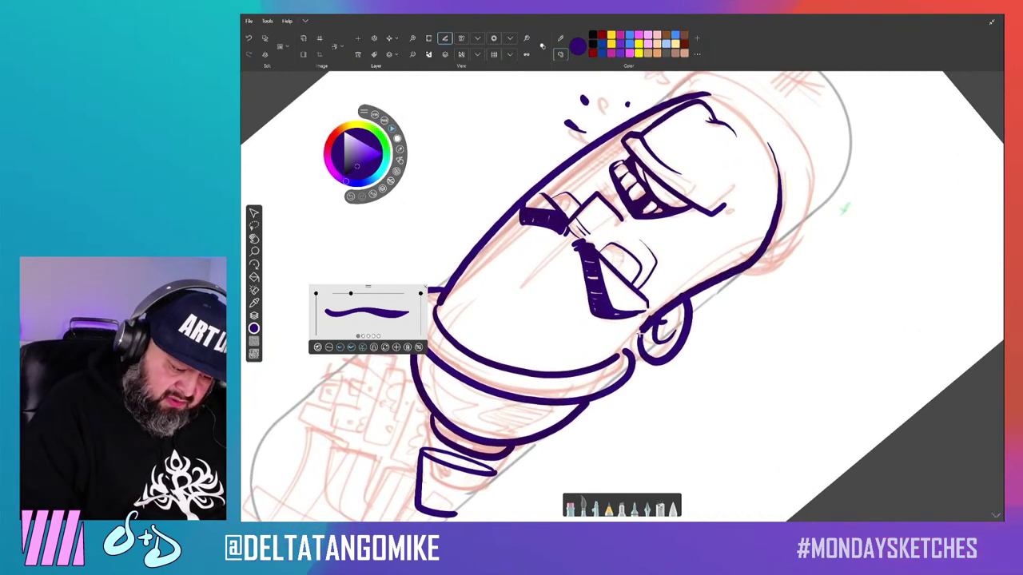
mouse_move(639, 333)
mouse_down()
mouse_move(799, 346)
mouse_move(807, 447)
mouse_move(720, 496)
mouse_up()
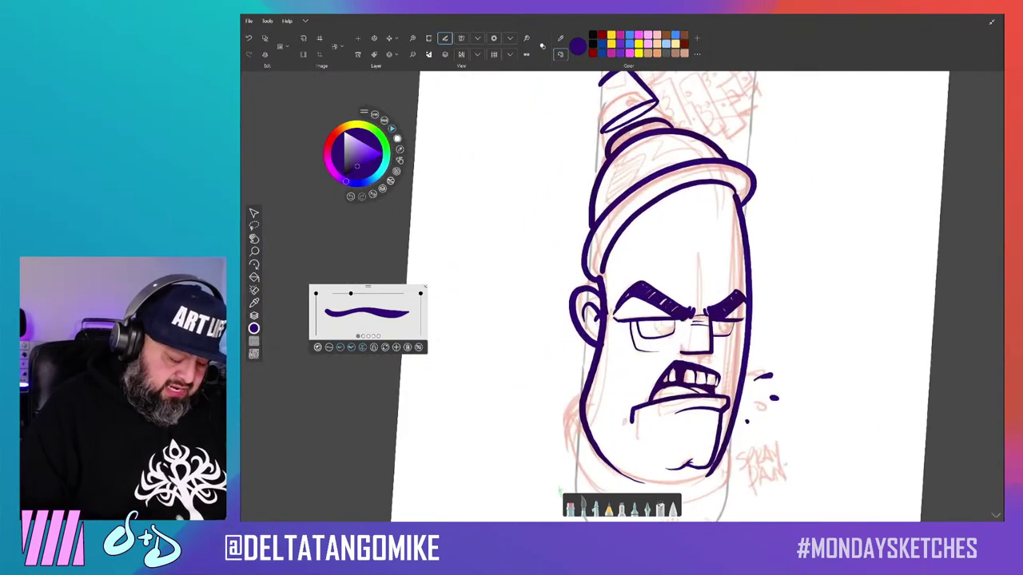
drag(527, 400, 477, 381)
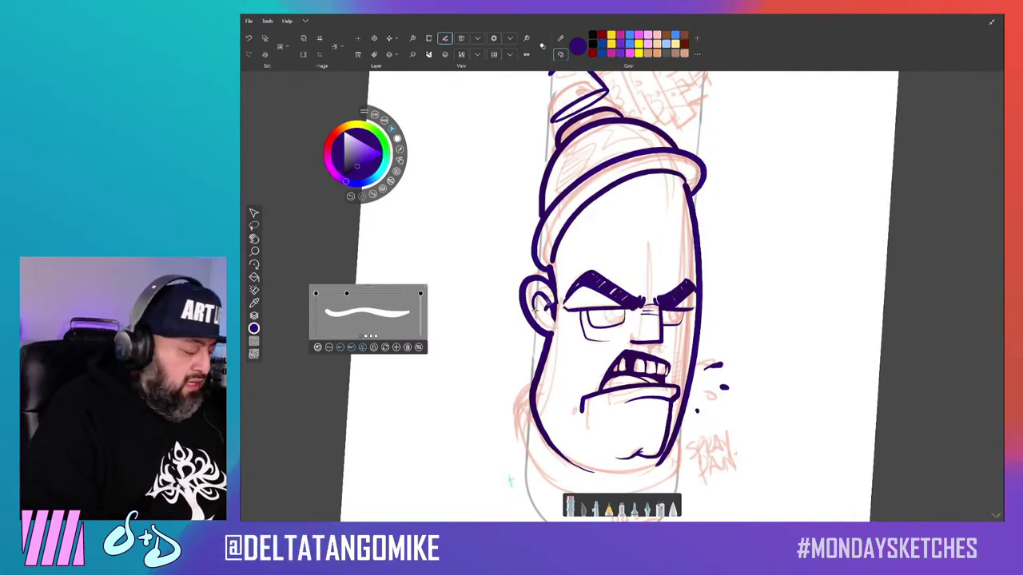
Make the bottom Layer 3 holding the ink the active layer again.
key(l)
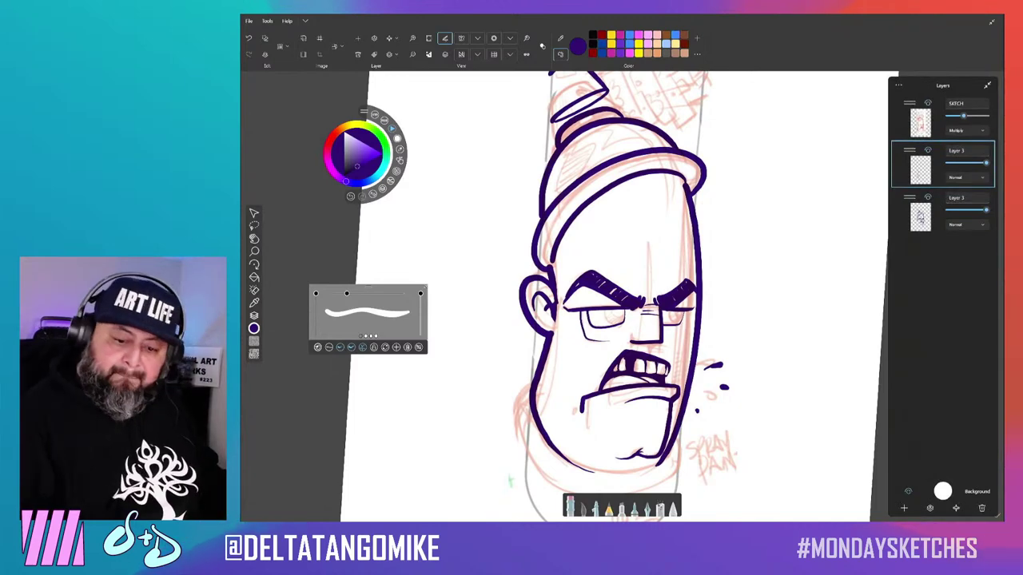
click(943, 212)
key(l)
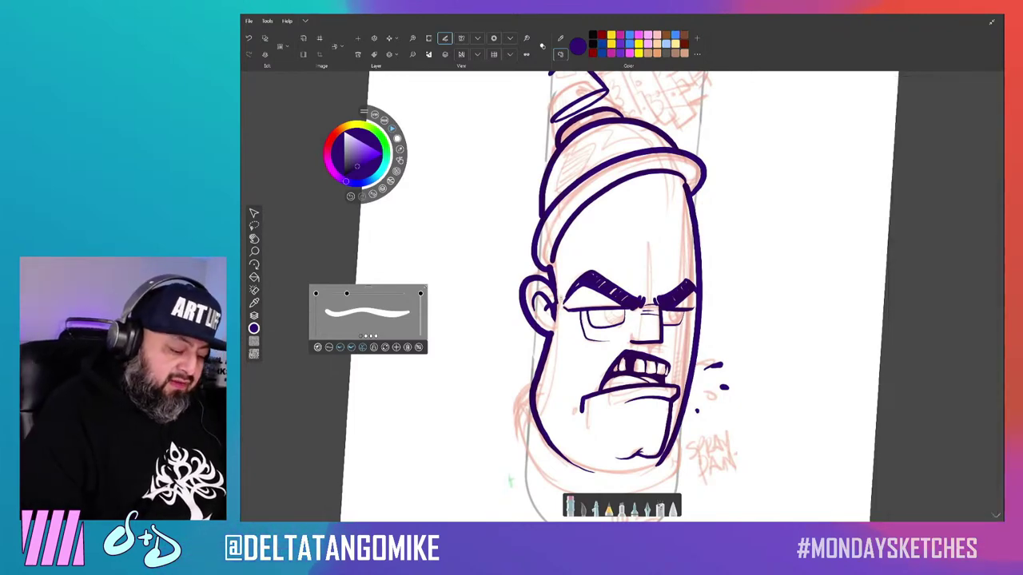
scroll(517, 330, up, 3)
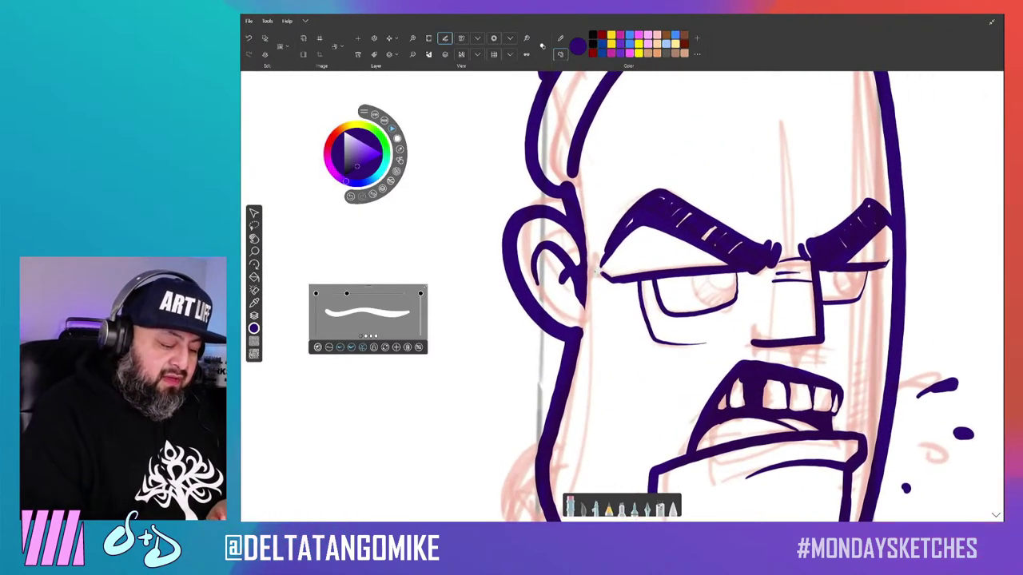
scroll(597, 272, up, 3)
scroll(596, 272, up, 3)
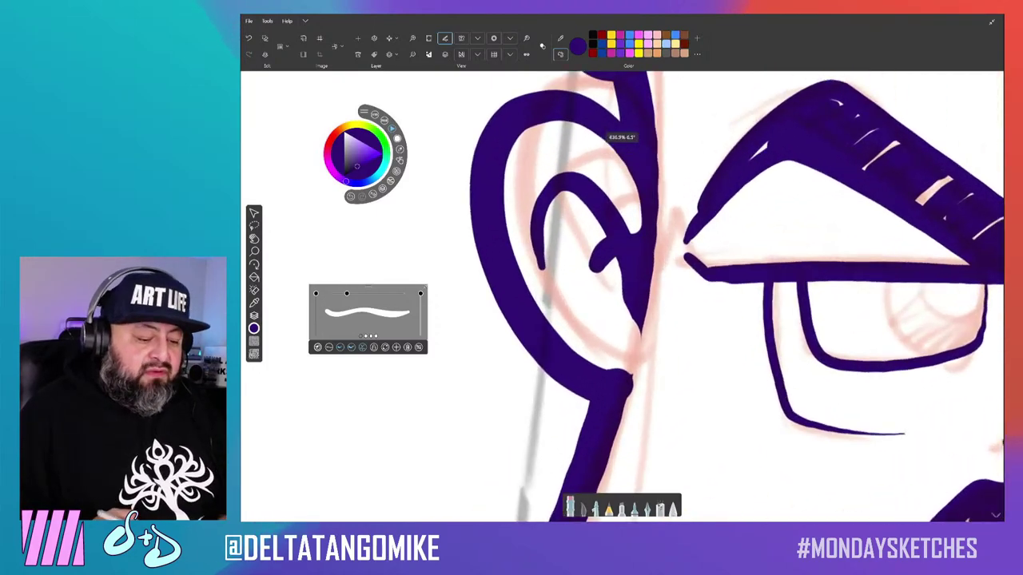
scroll(621, 296, down, 2)
scroll(622, 295, down, 3)
Zoom in and out around the character's head and the spray can's nozzle cap.
scroll(622, 296, down, 2)
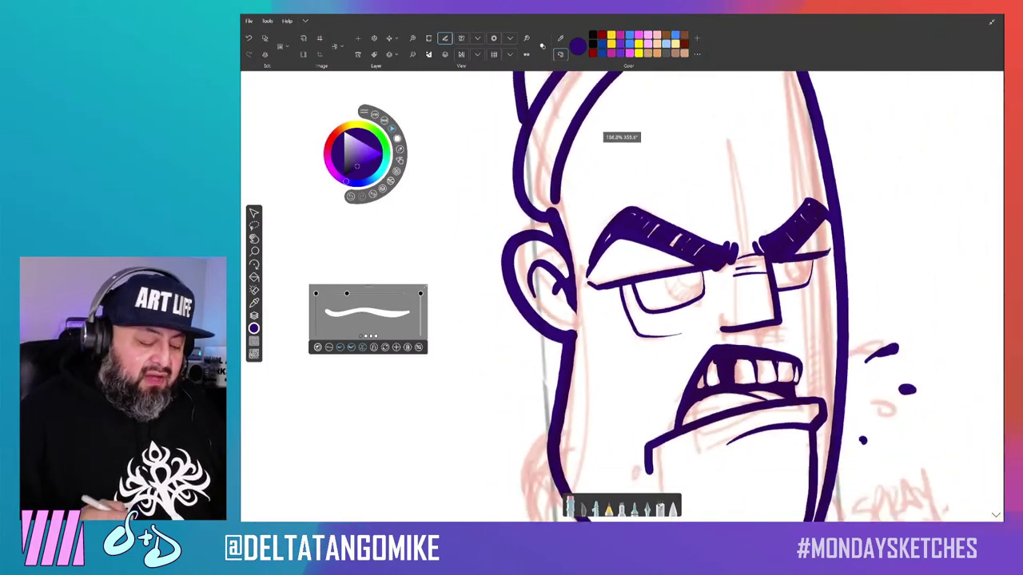
scroll(622, 295, down, 2)
scroll(621, 296, down, 1)
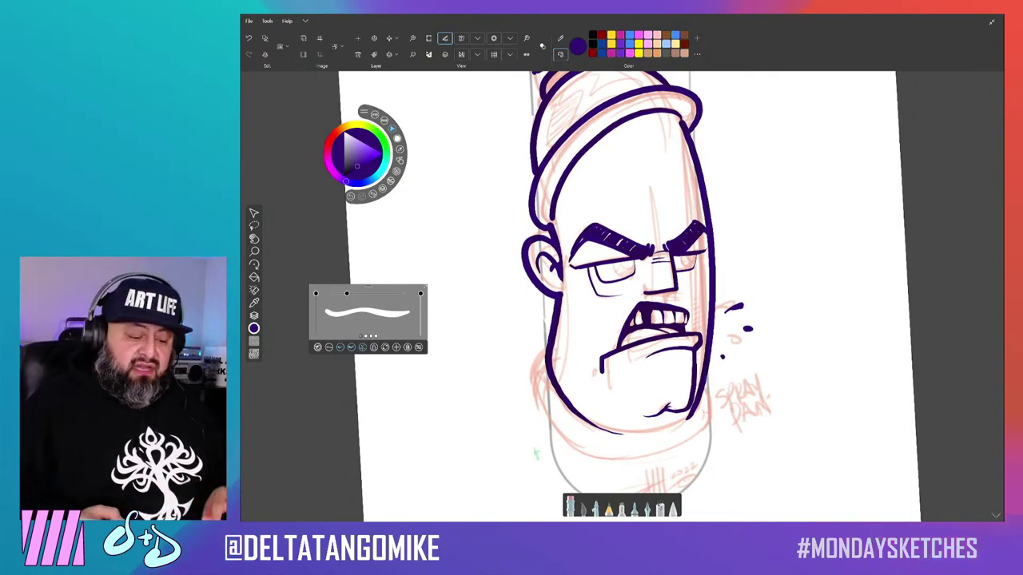
scroll(622, 295, up, 2)
scroll(621, 296, up, 1)
scroll(622, 296, up, 1)
scroll(622, 296, up, 2)
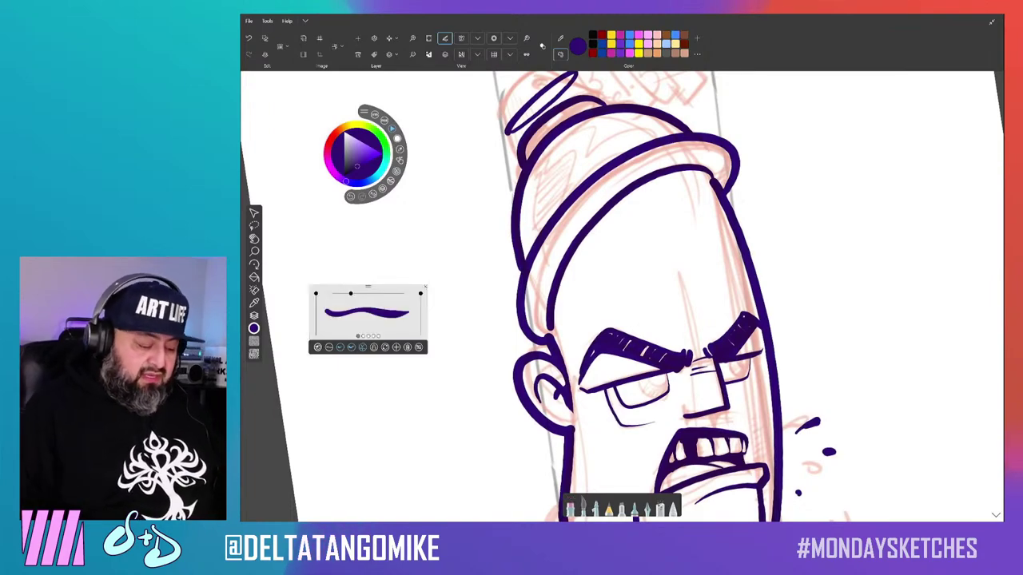
scroll(622, 295, down, 2)
scroll(623, 296, up, 2)
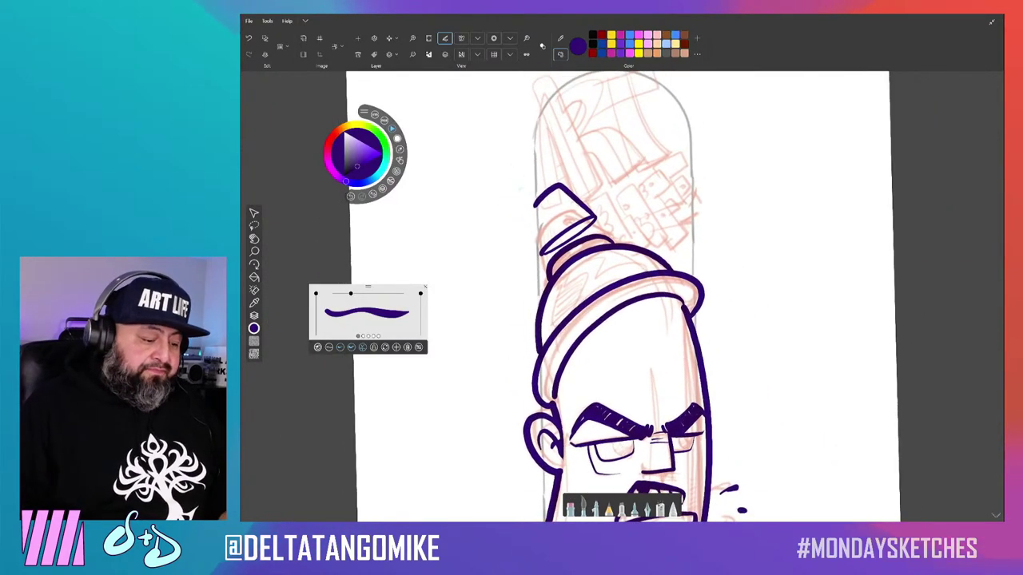
scroll(623, 296, up, 3)
scroll(623, 296, up, 2)
With a thinner brush, redraw the cap spiral's inner curl and the short lines inside it.
scroll(624, 296, up, 2)
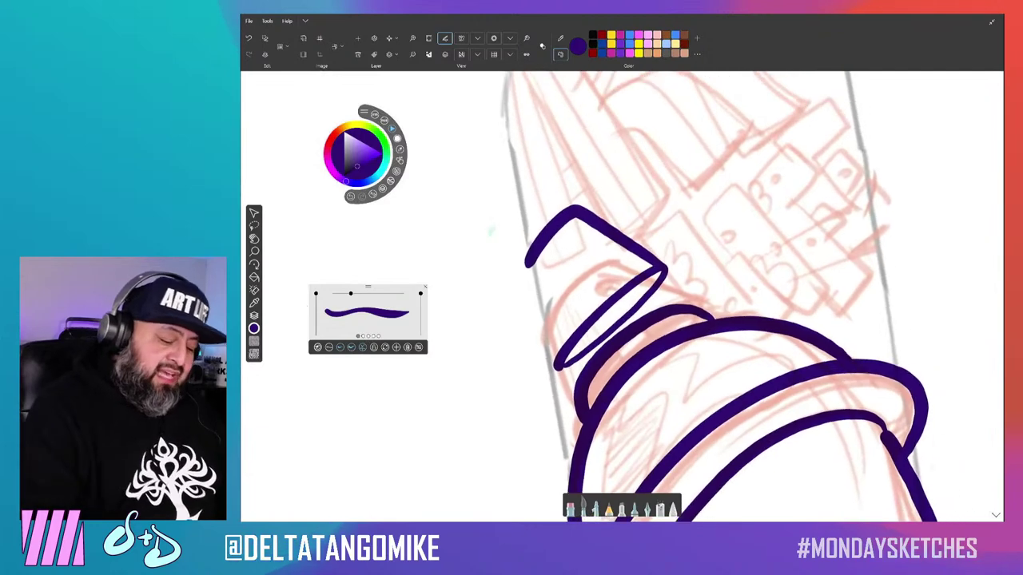
mouse_move(613, 266)
mouse_down()
mouse_move(575, 257)
mouse_move(613, 275)
mouse_up()
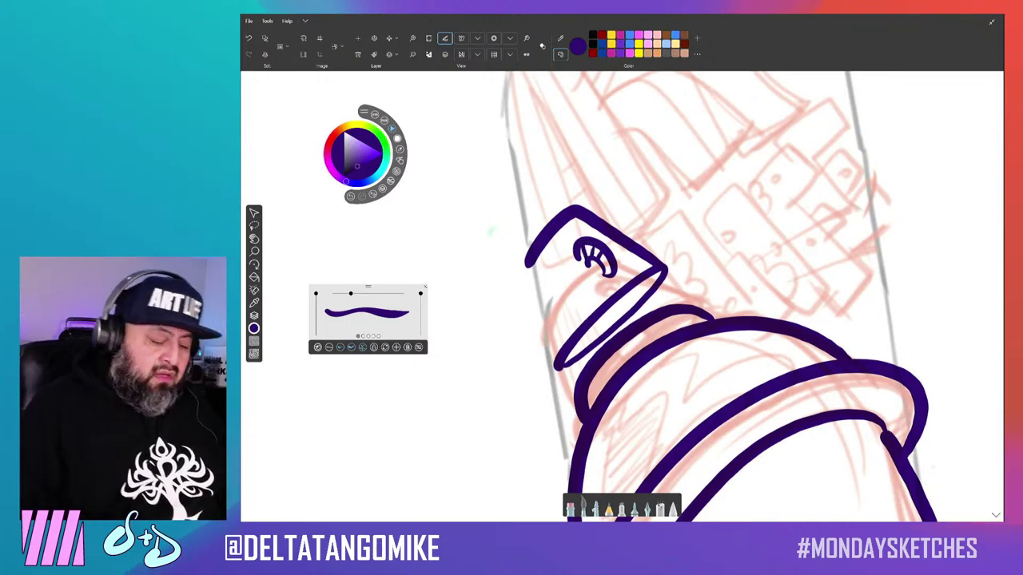
drag(590, 257, 610, 272)
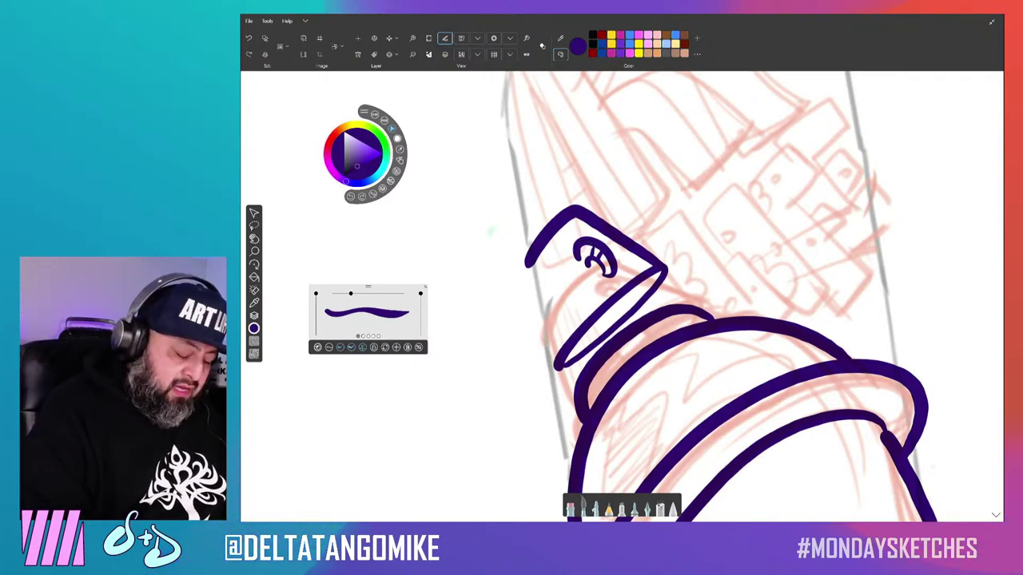
key(ctrl+z)
key([)
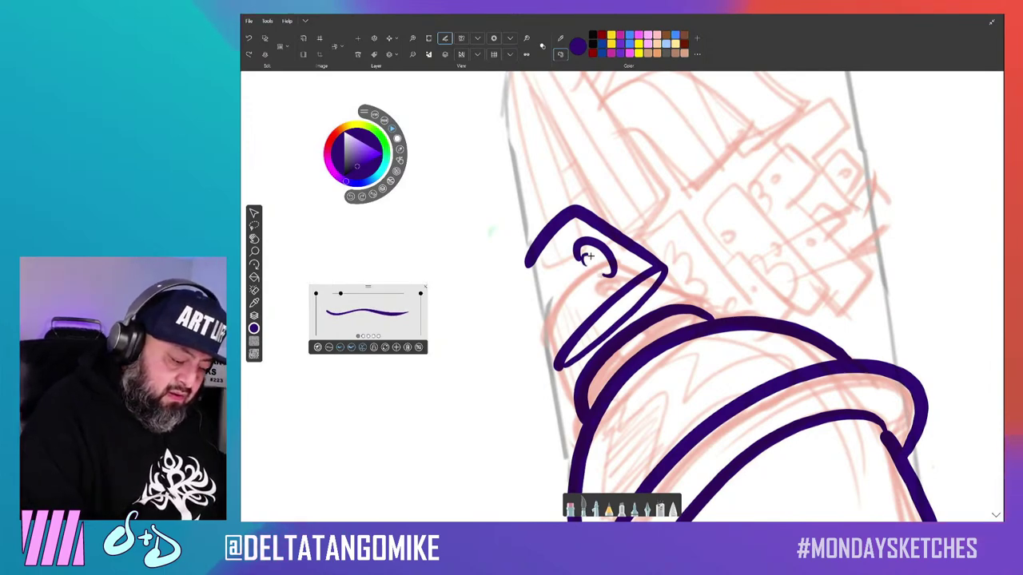
key(ctrl+z)
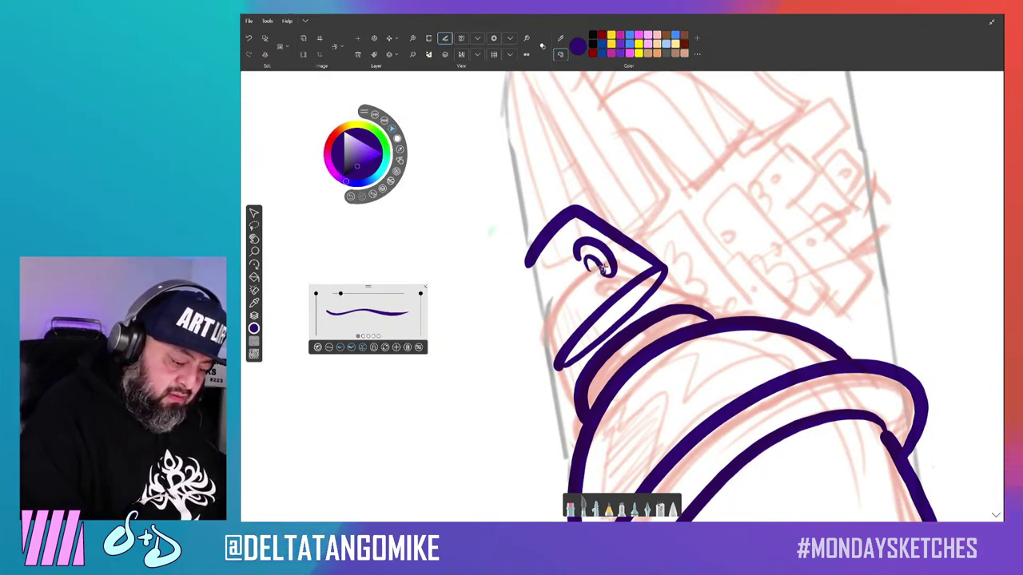
drag(596, 251, 604, 263)
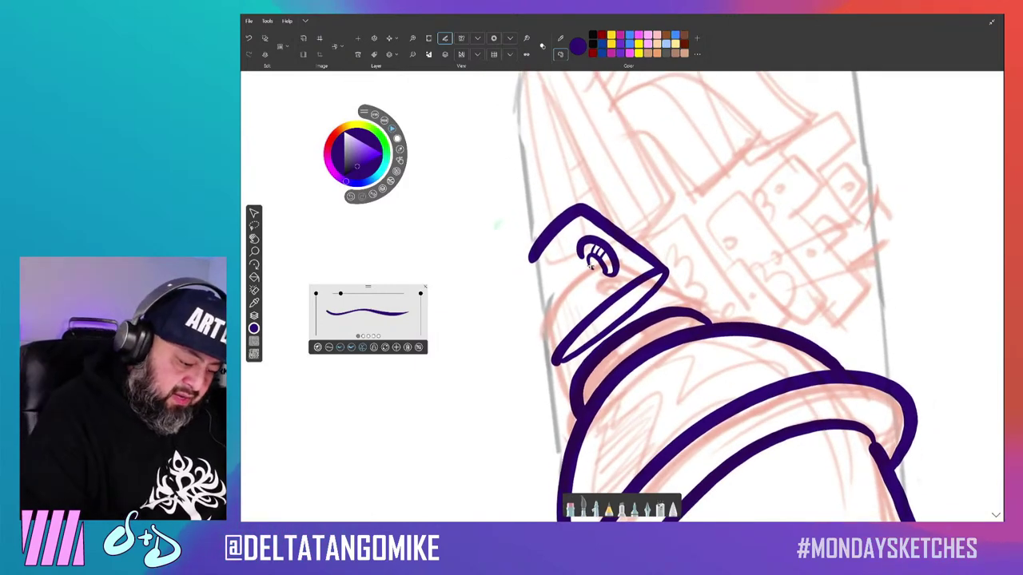
drag(599, 257, 595, 269)
scroll(663, 296, down, 2)
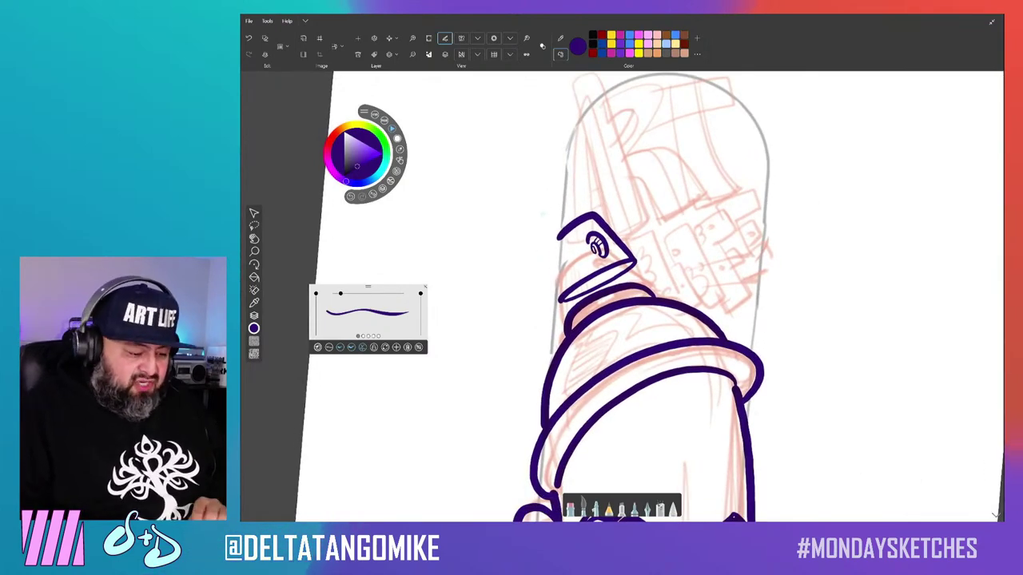
scroll(615, 271, up, 2)
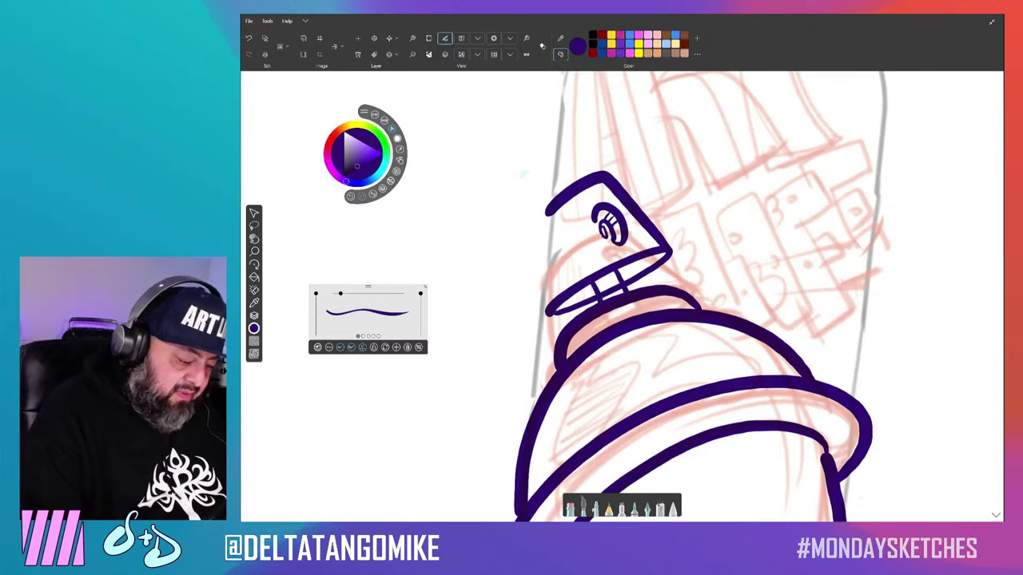
Make the middle Layer 3 the active layer.
key(l)
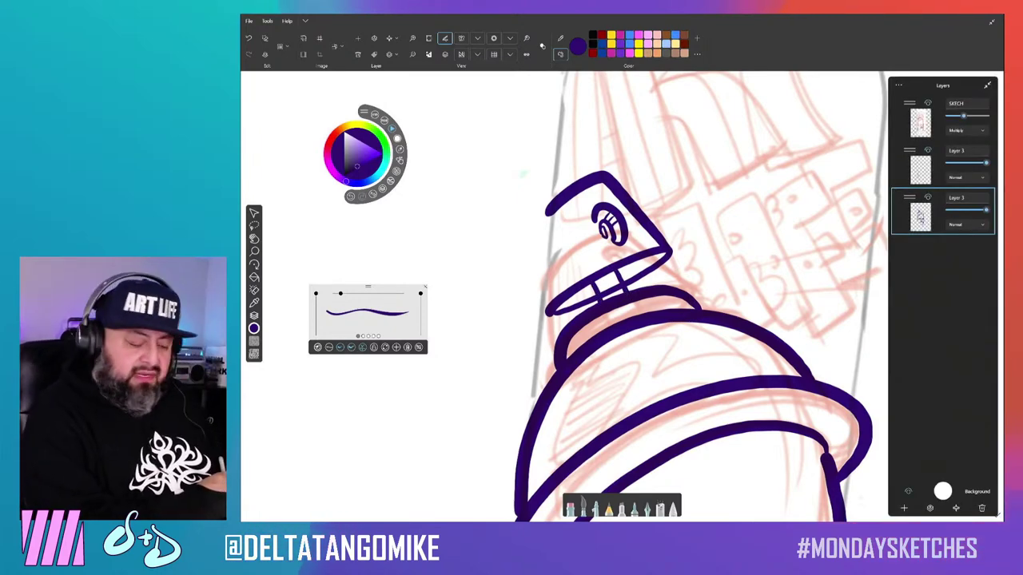
key(l)
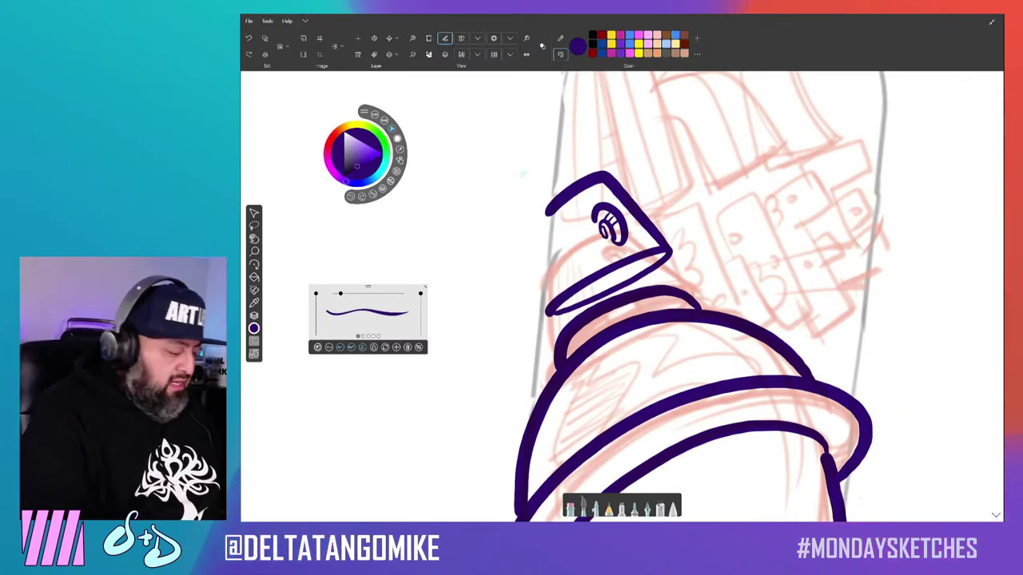
key(l)
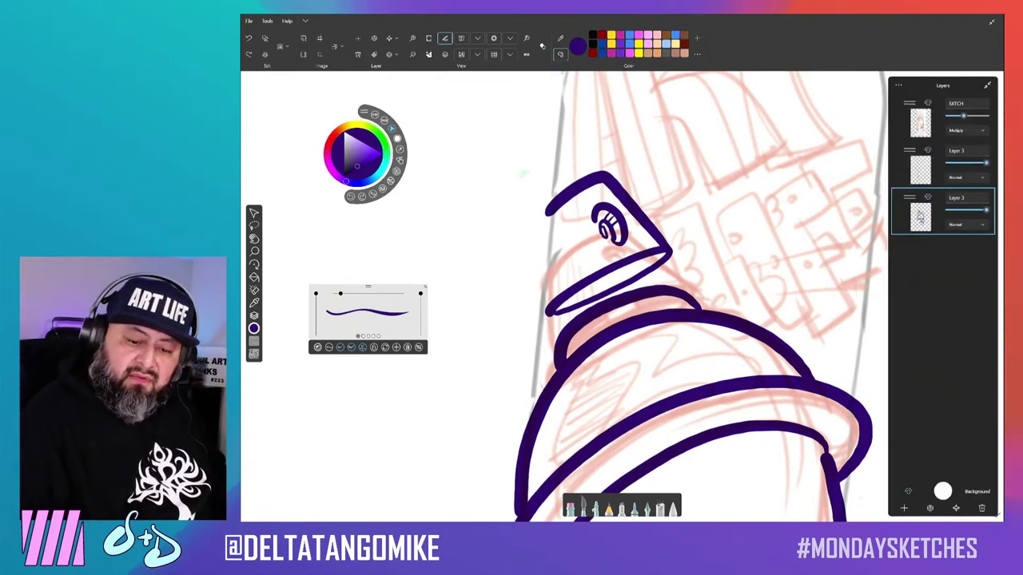
click(943, 164)
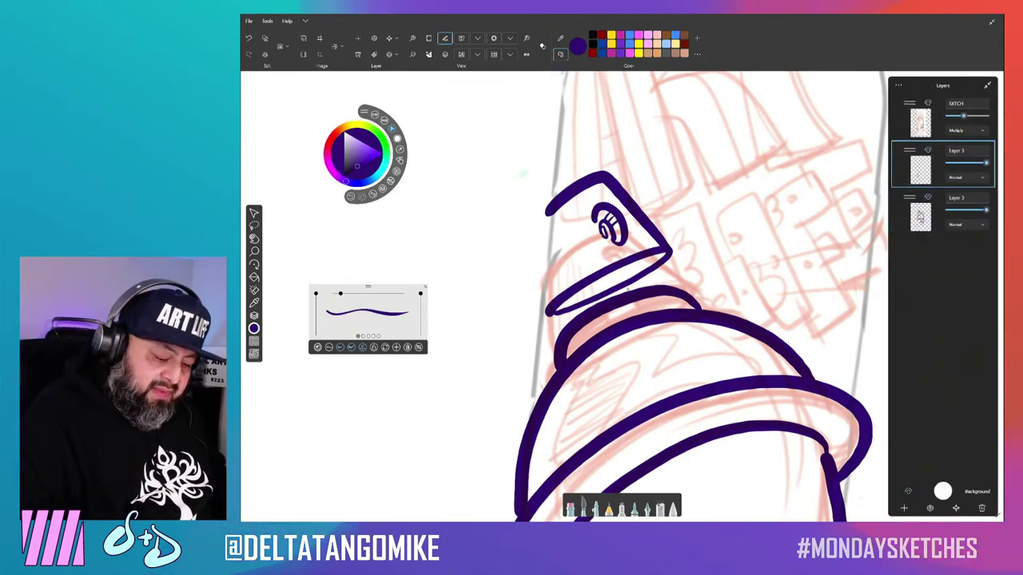
key(l)
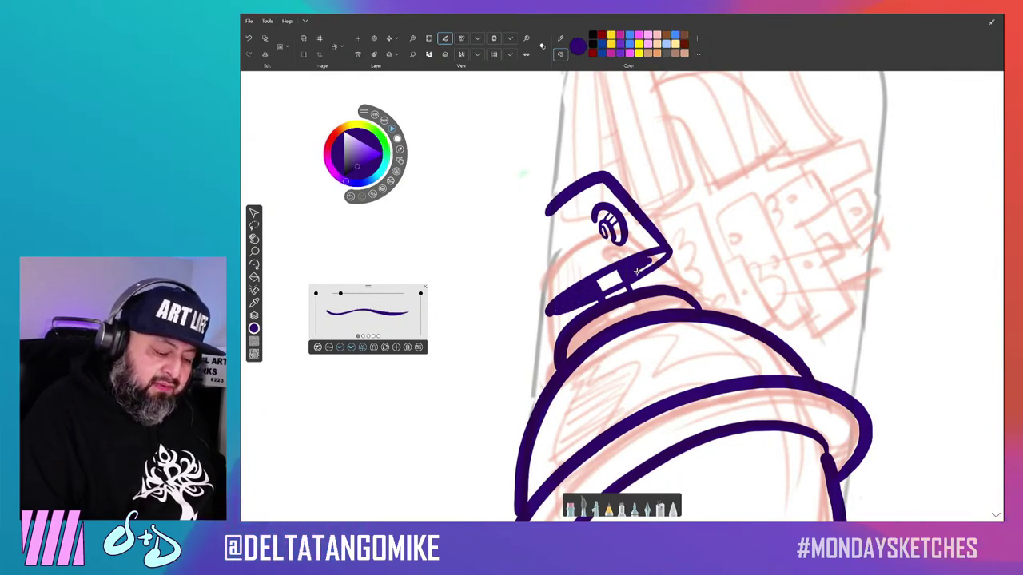
Repaint the nozzle stem's highlight with a white stroke and zoom to check it.
scroll(641, 264, up, 3)
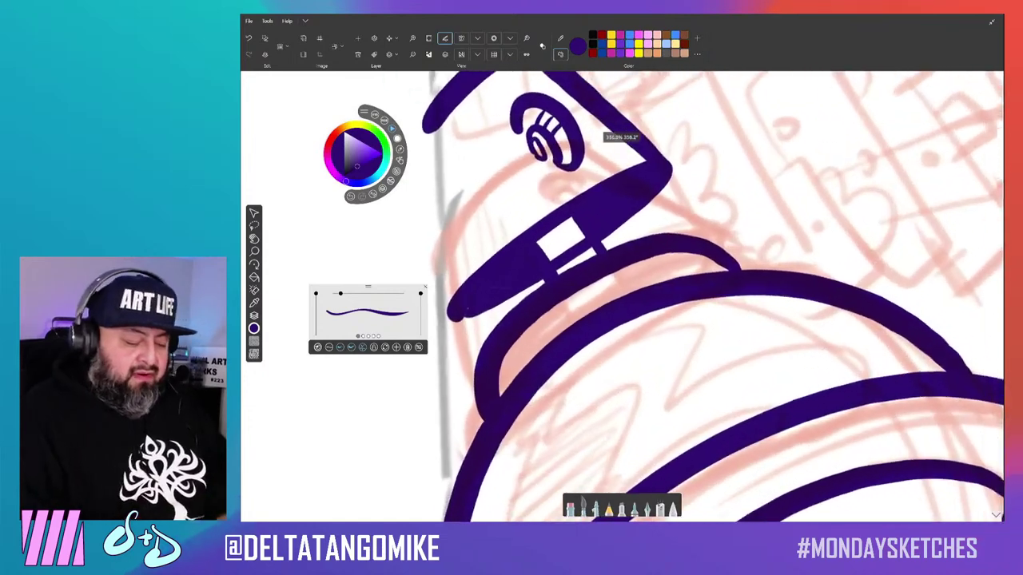
key(l)
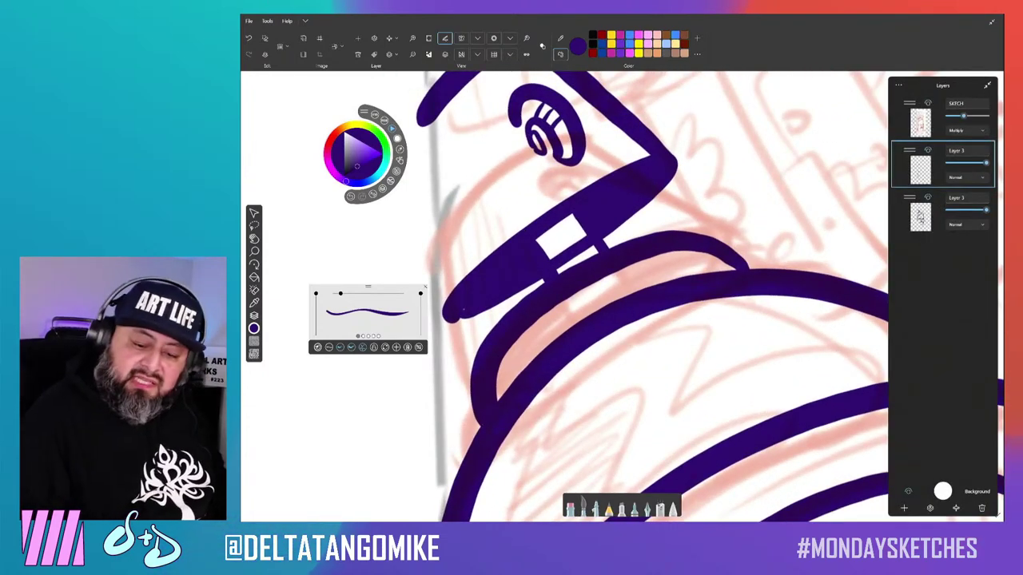
key(l)
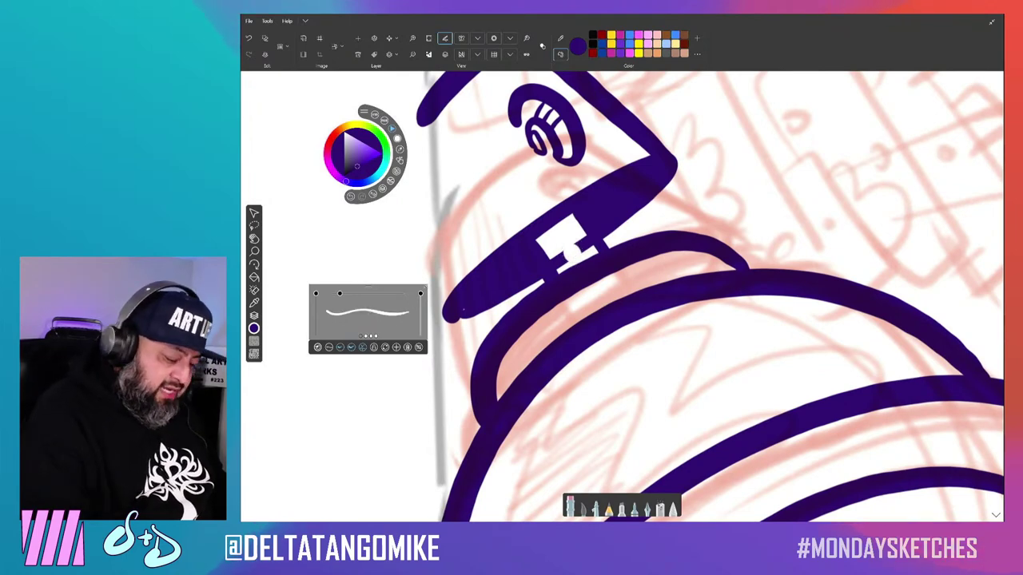
drag(580, 250, 583, 233)
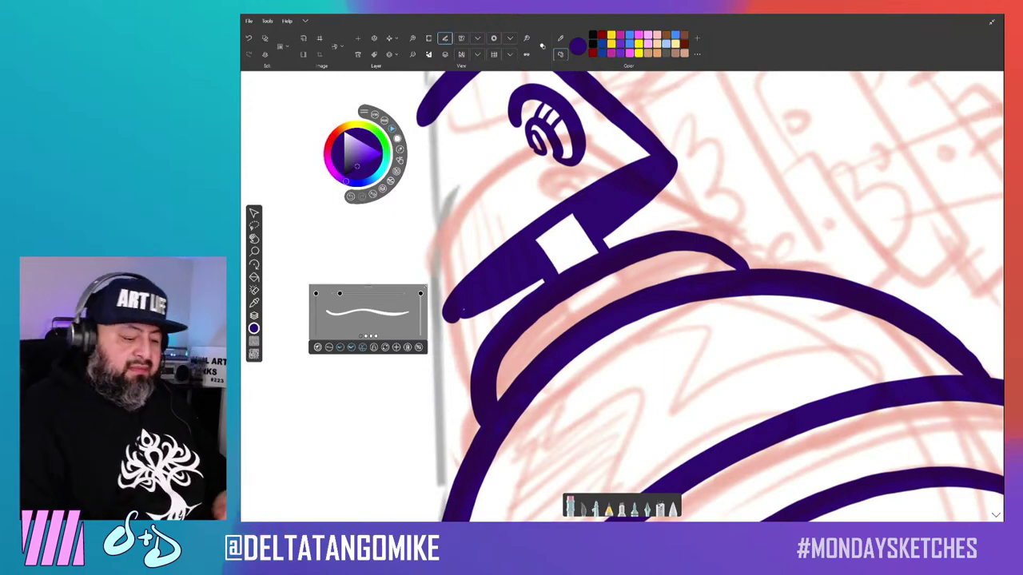
scroll(551, 254, down, 5)
scroll(661, 297, up, 3)
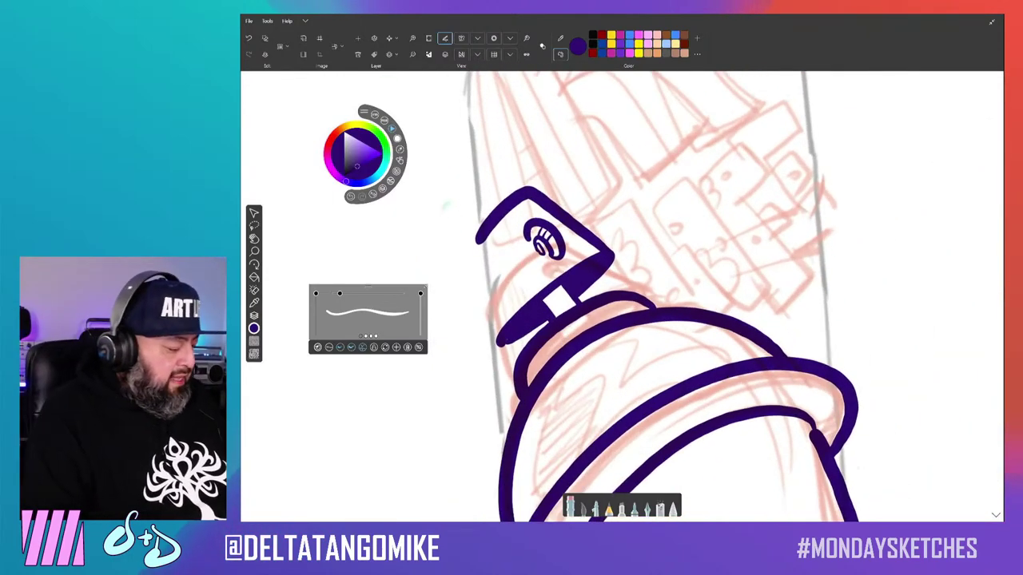
scroll(545, 294, up, 2)
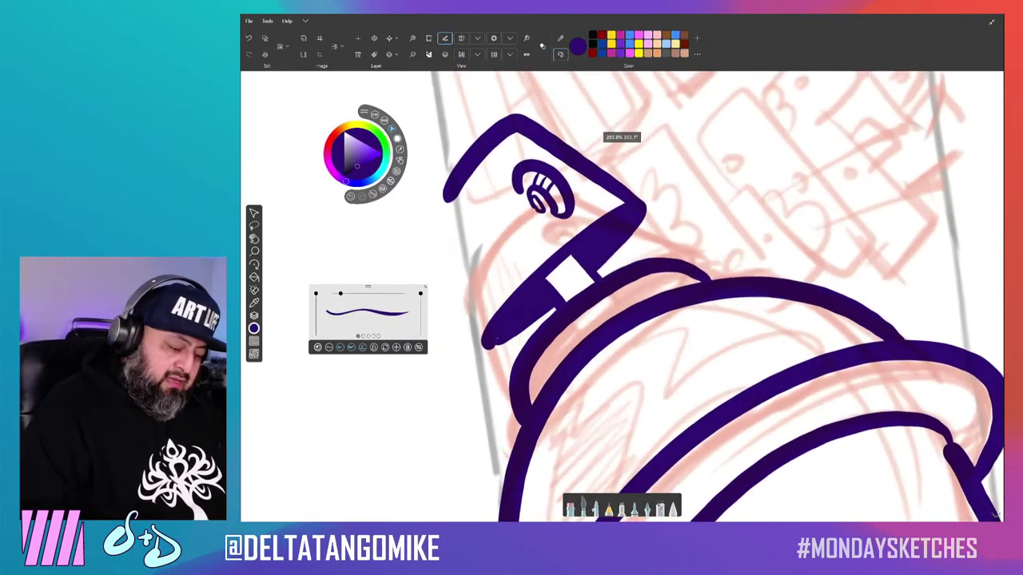
scroll(546, 294, up, 2)
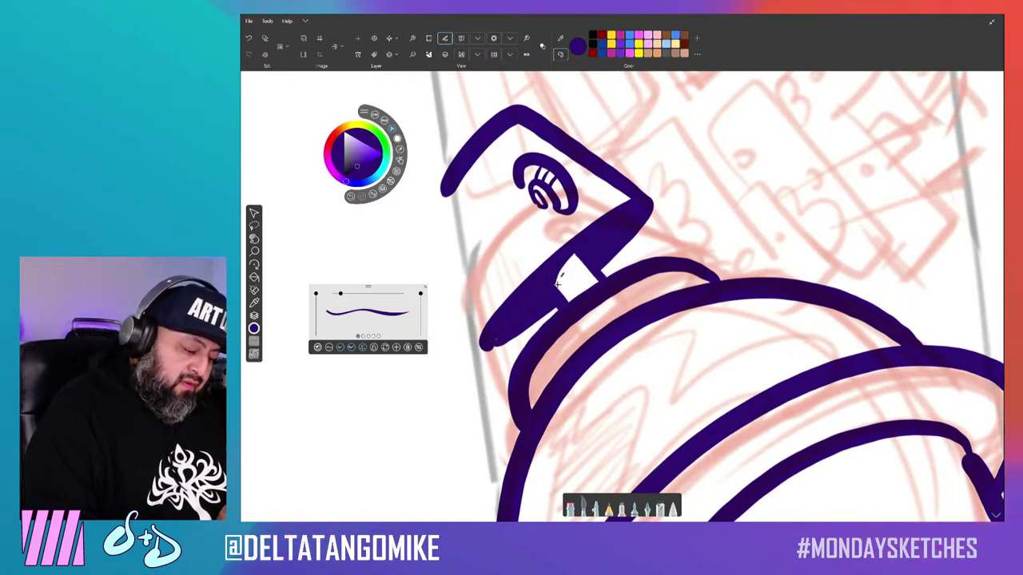
scroll(558, 300, down, 2)
Add short purple spray dashes beside the cap's nozzle.
scroll(559, 301, down, 2)
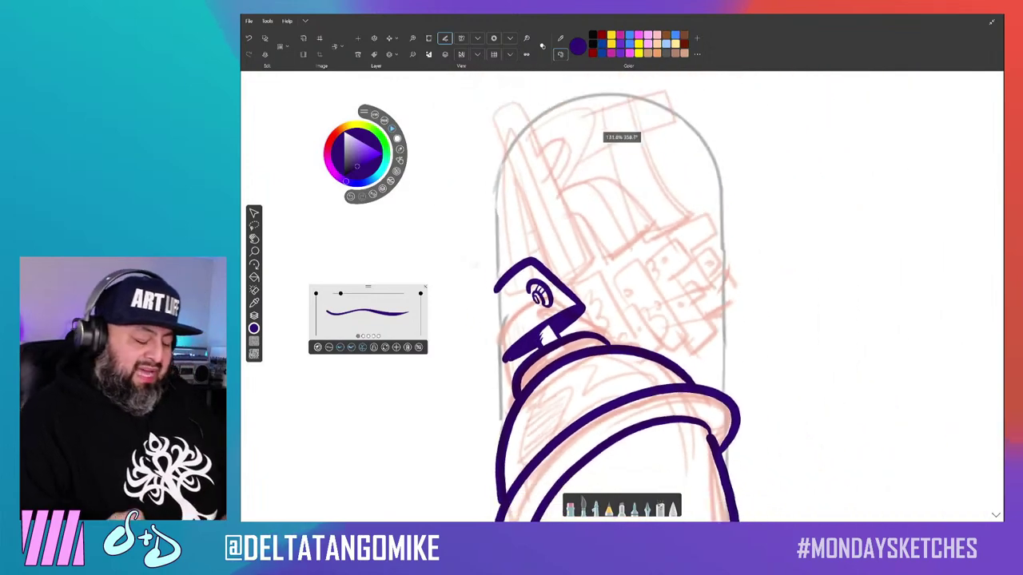
scroll(558, 301, down, 1)
scroll(559, 300, down, 1)
scroll(528, 240, up, 2)
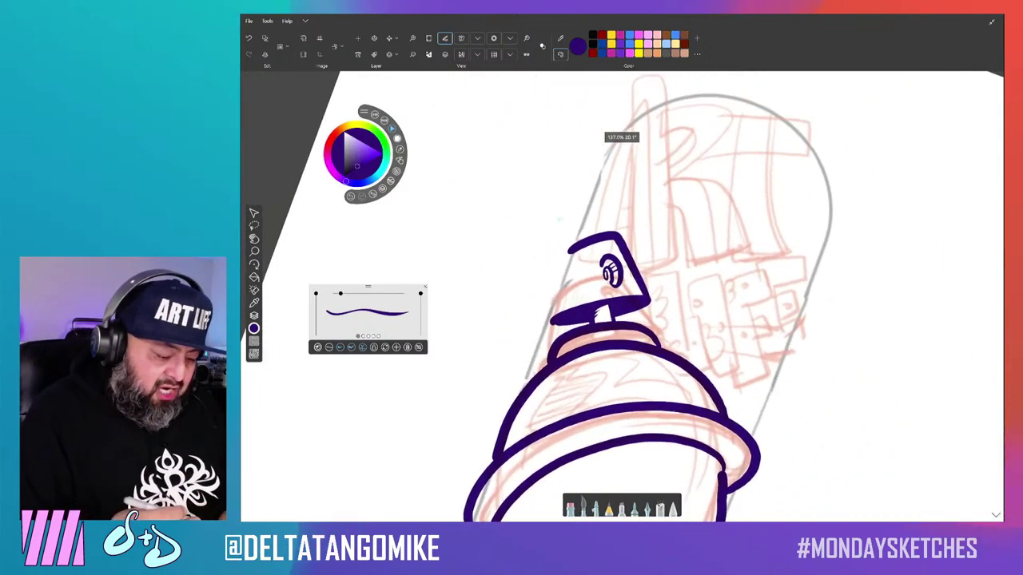
scroll(576, 232, up, 2)
scroll(623, 223, up, 2)
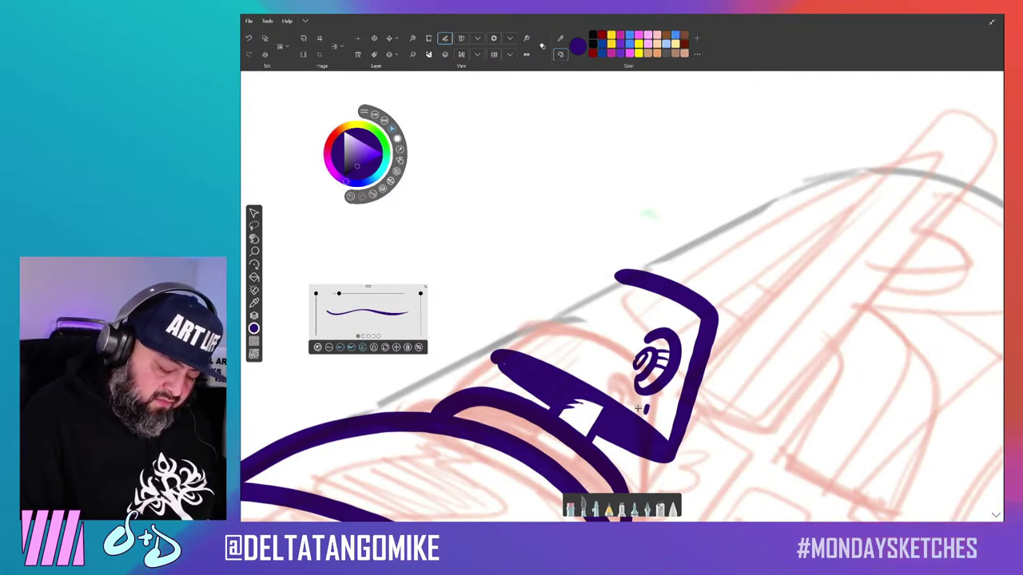
drag(616, 382, 624, 397)
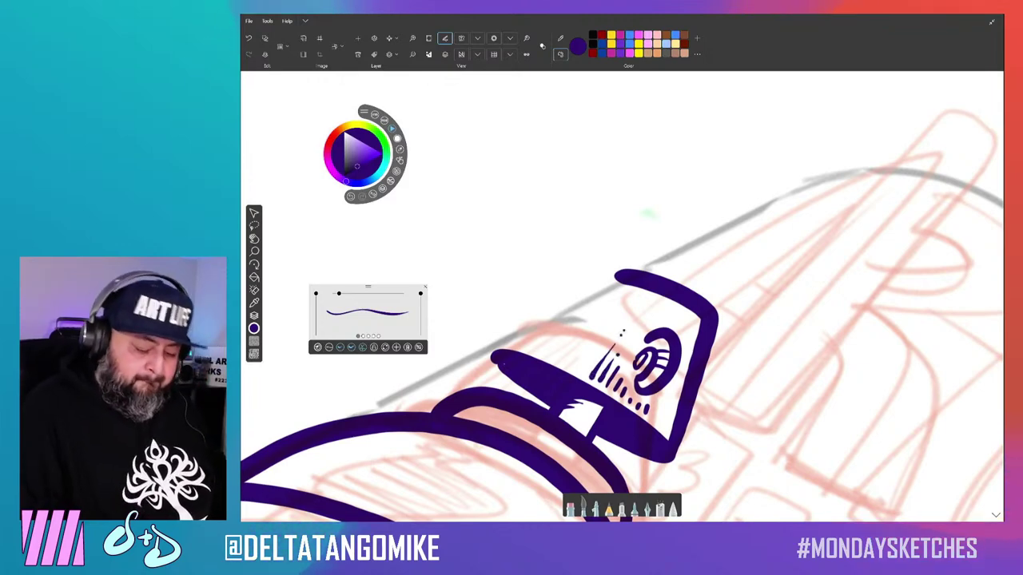
Rotate the canvas upright and zoom out to show the character's whole face.
mouse_move(629, 327)
mouse_down()
mouse_move(559, 258)
mouse_move(571, 297)
mouse_up()
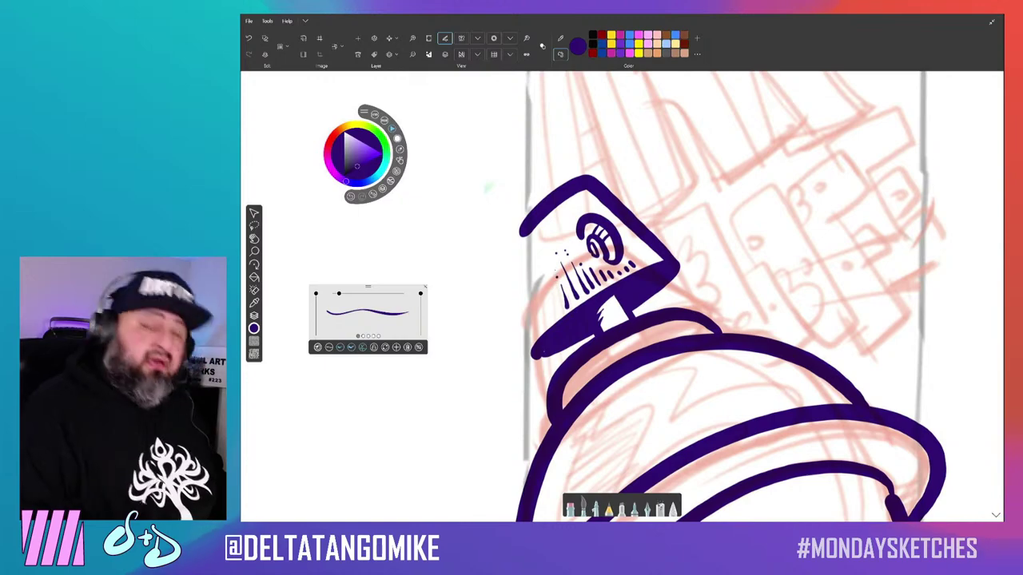
drag(556, 278, 531, 164)
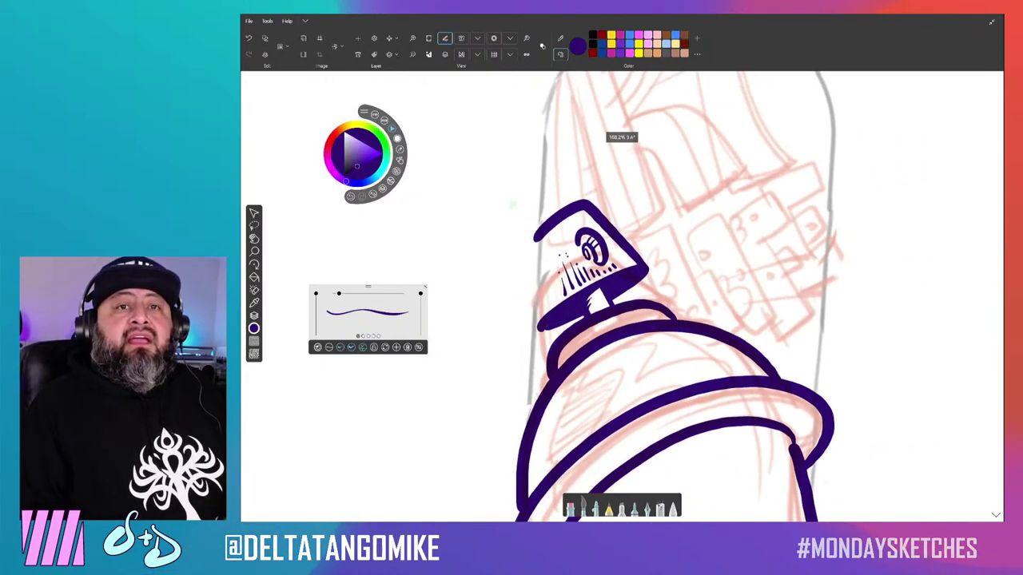
mouse_move(624, 431)
mouse_down()
mouse_move(611, 263)
mouse_move(627, 240)
mouse_up()
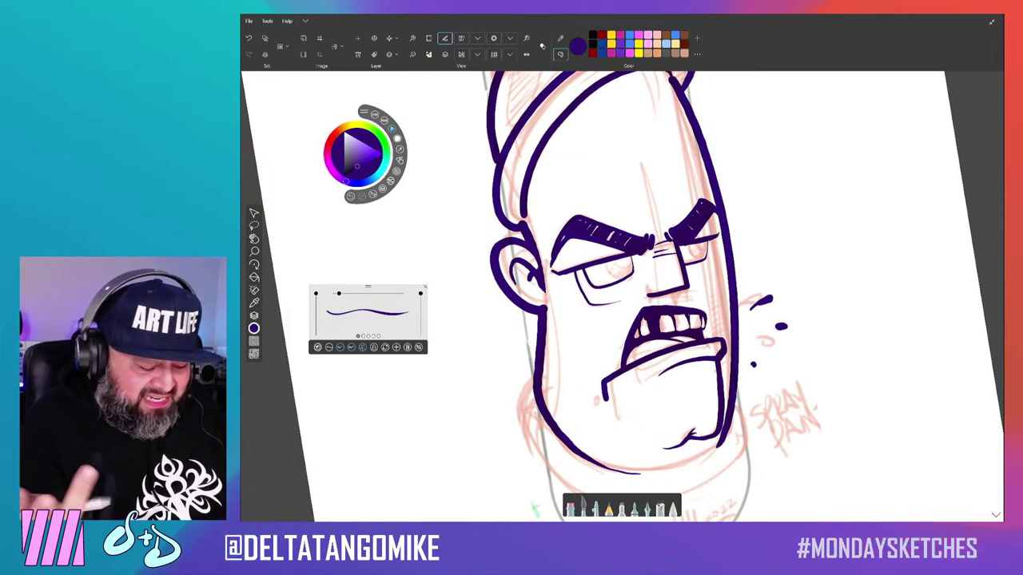
Thin the brush slightly and ink a hooked stroke joining the line near the glasses.
scroll(607, 296, up, 5)
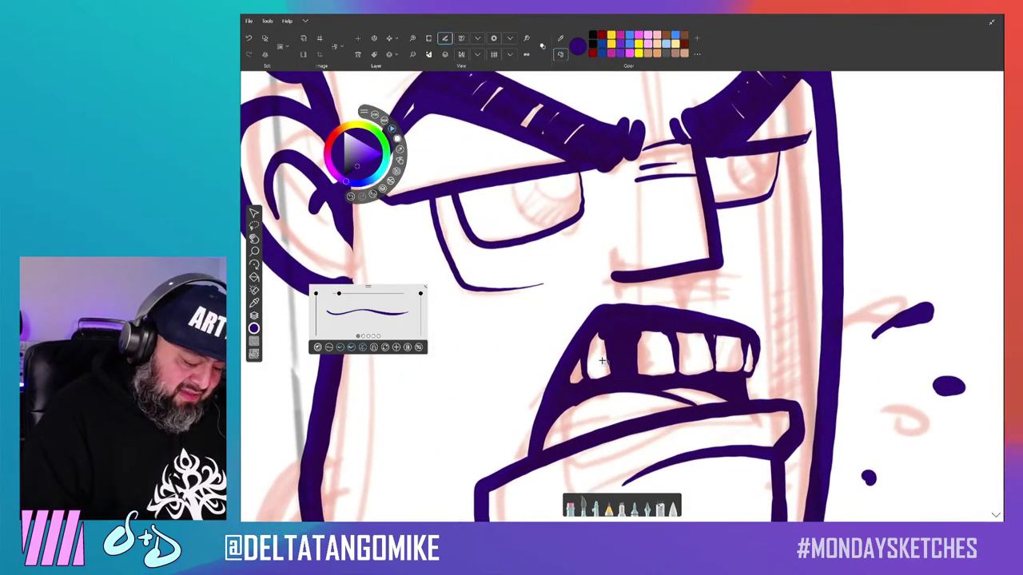
key(bracketleft)
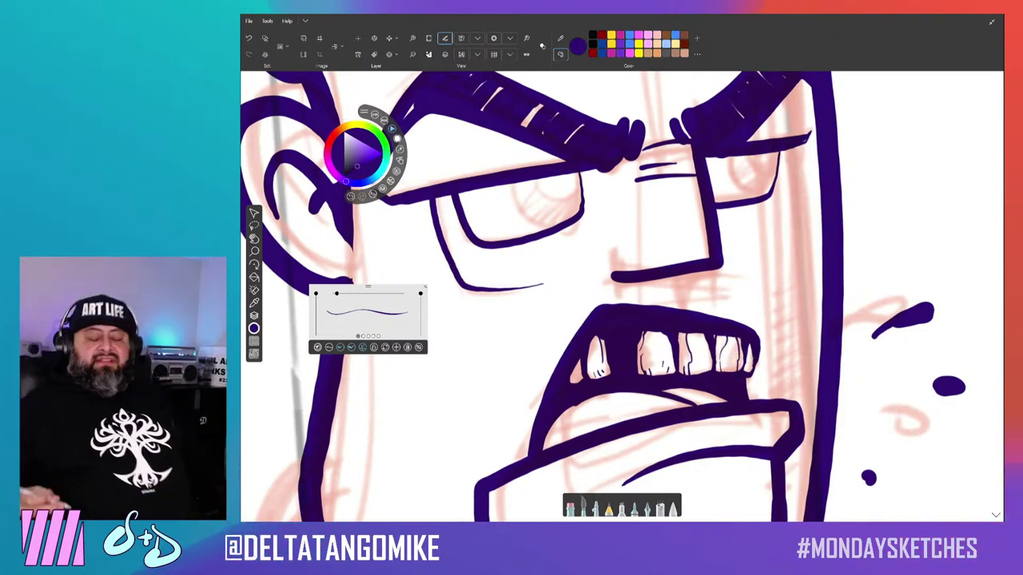
drag(623, 336, 599, 287)
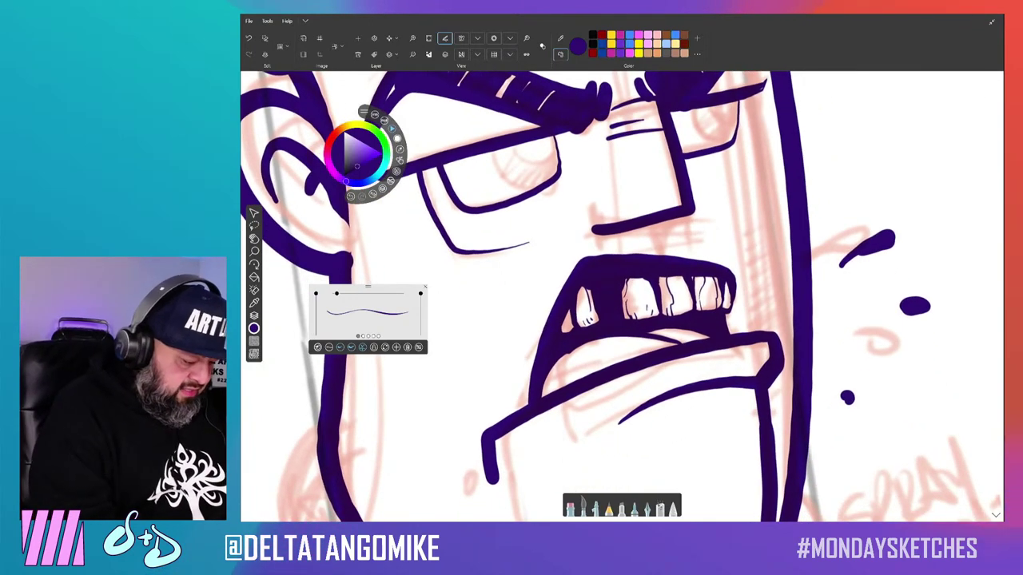
scroll(623, 296, down, 3)
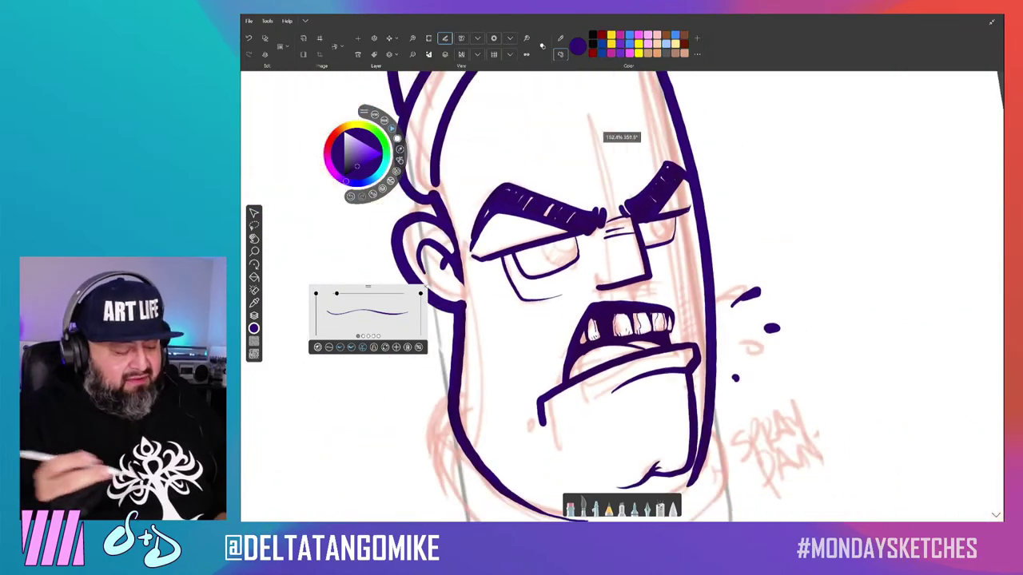
scroll(622, 296, up, 5)
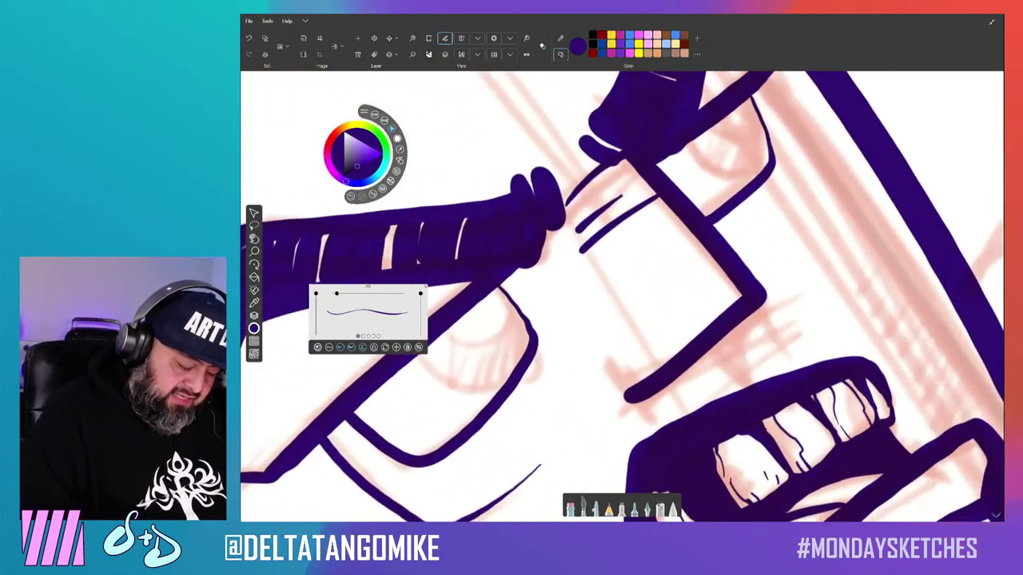
drag(603, 357, 633, 397)
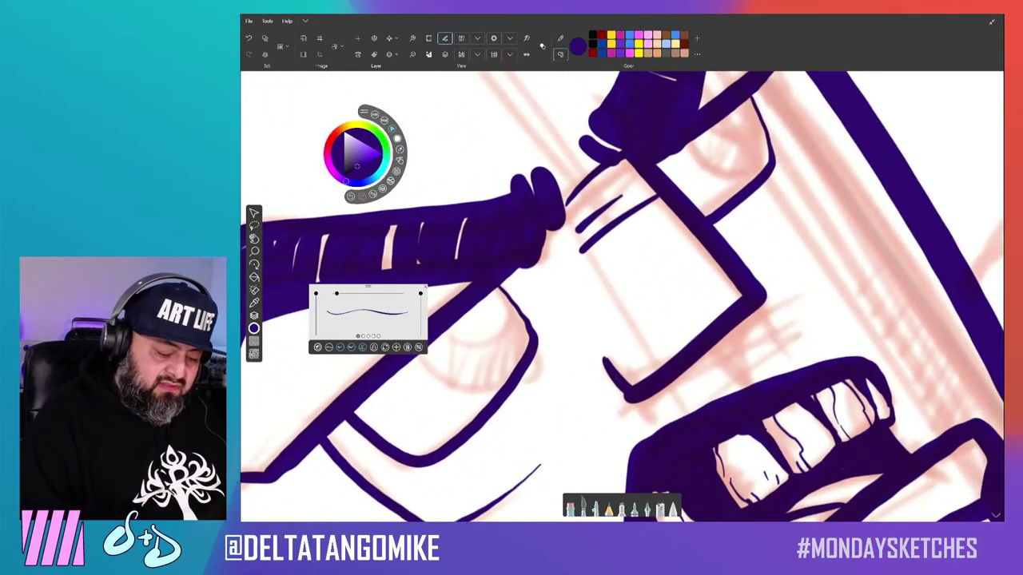
scroll(623, 296, down, 5)
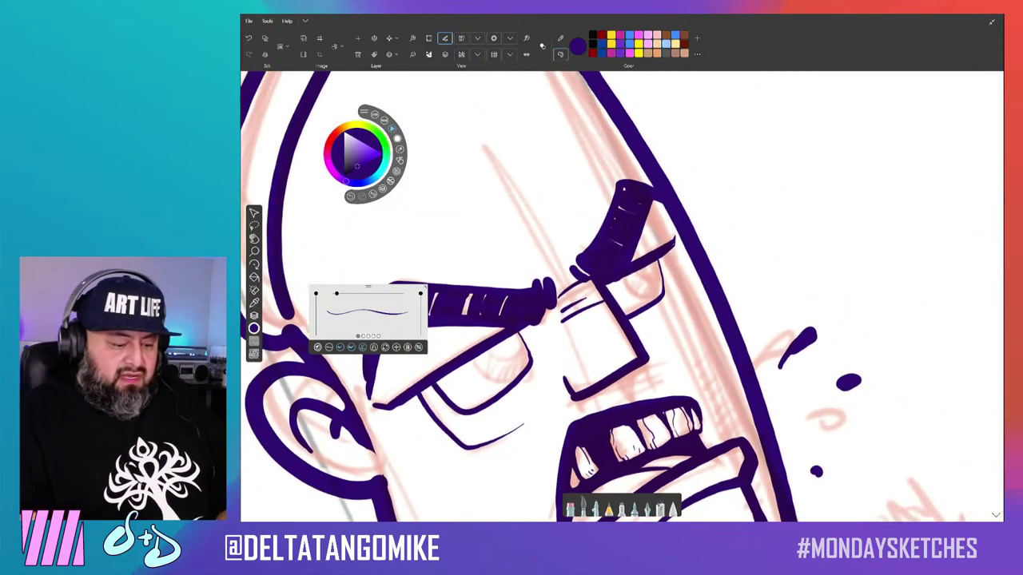
scroll(743, 350, up, 3)
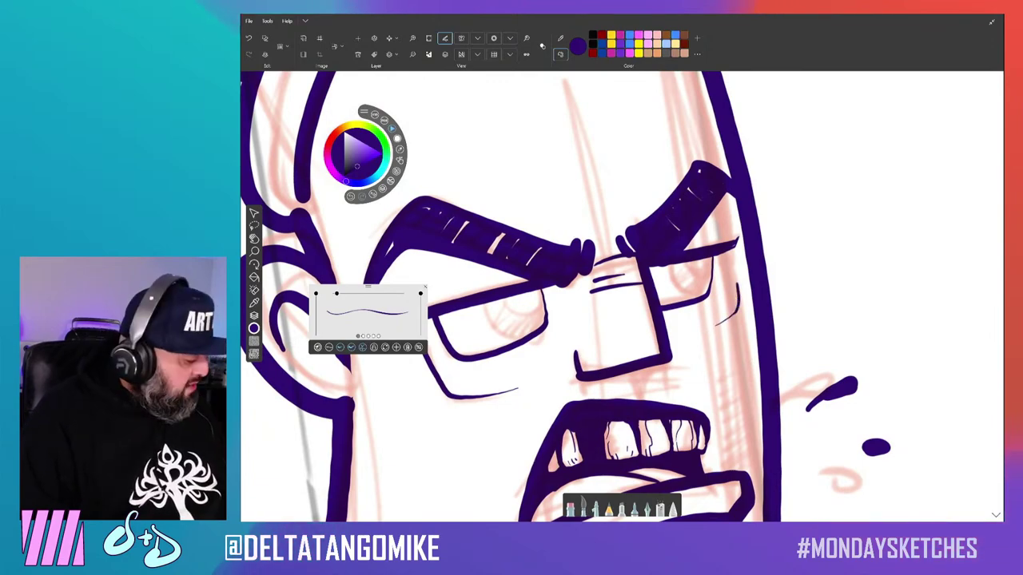
scroll(622, 295, down, 1)
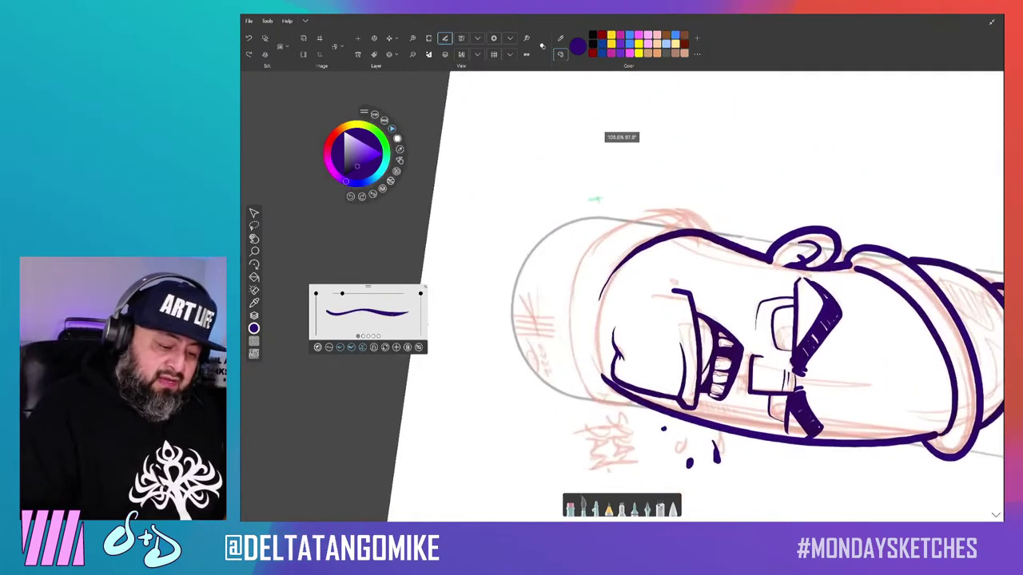
Make the middle Layer 3 the active drawing layer.
key(ctrl+l)
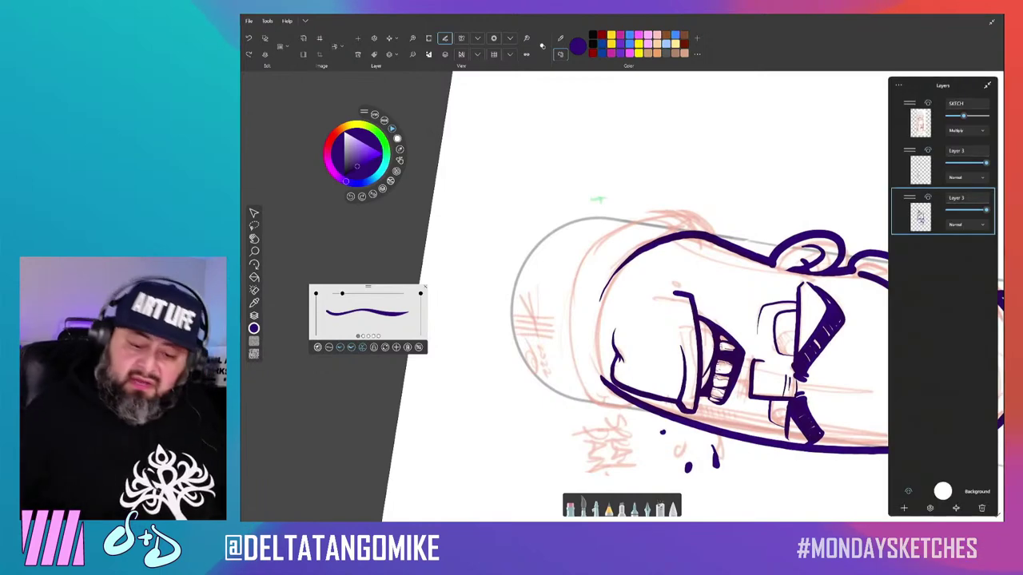
click(943, 163)
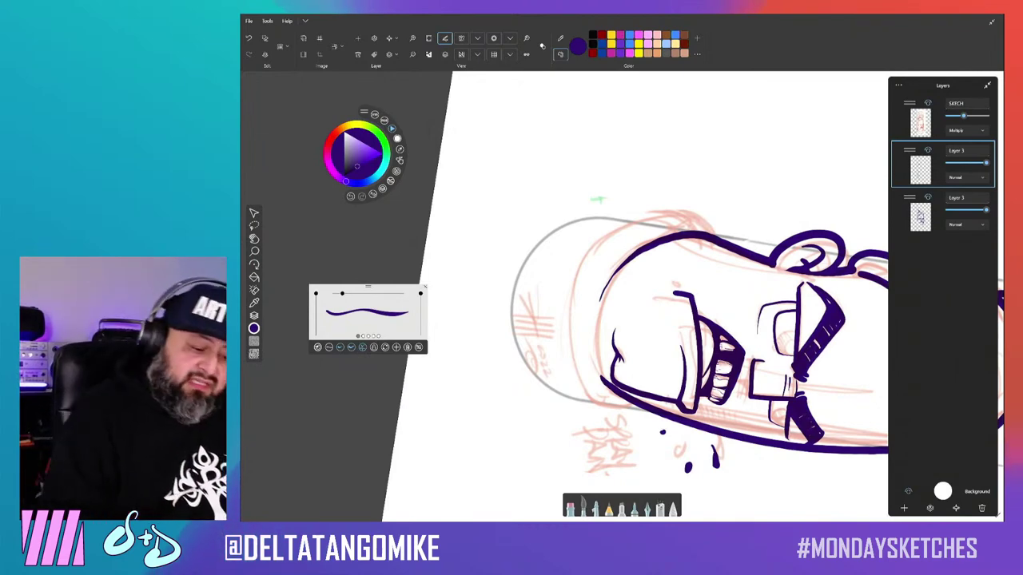
key(l)
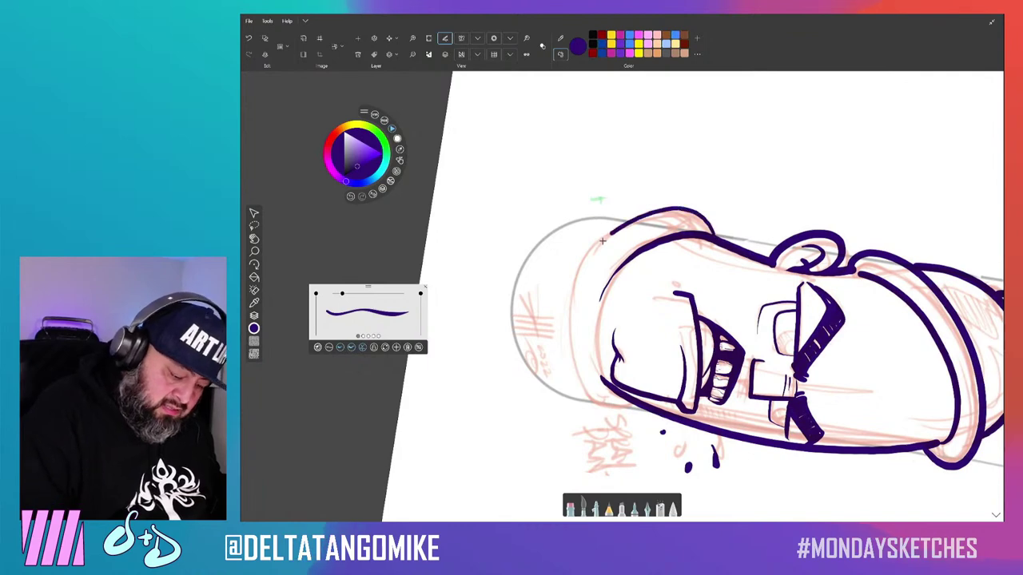
Ink the purple outline arcing over the head top, redrawing the stroke once.
mouse_move(560, 359)
mouse_down()
mouse_move(622, 137)
mouse_move(480, 329)
mouse_up()
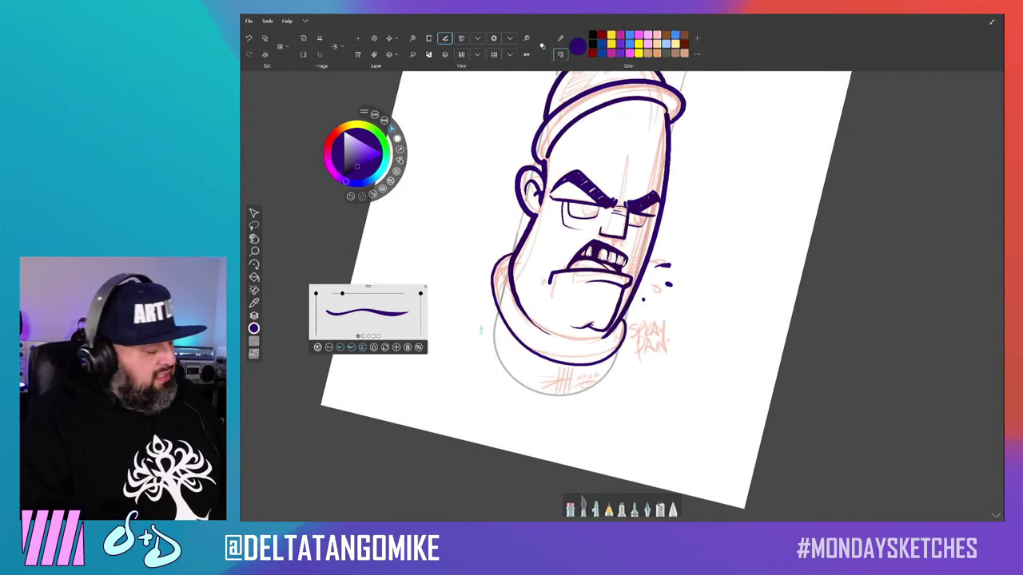
key(ctrl+z)
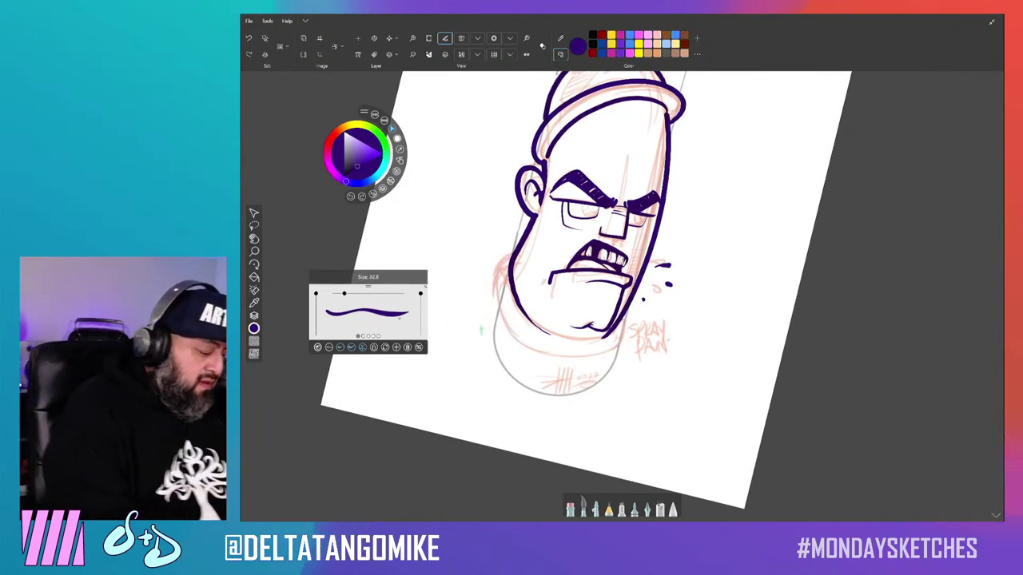
drag(480, 329, 621, 181)
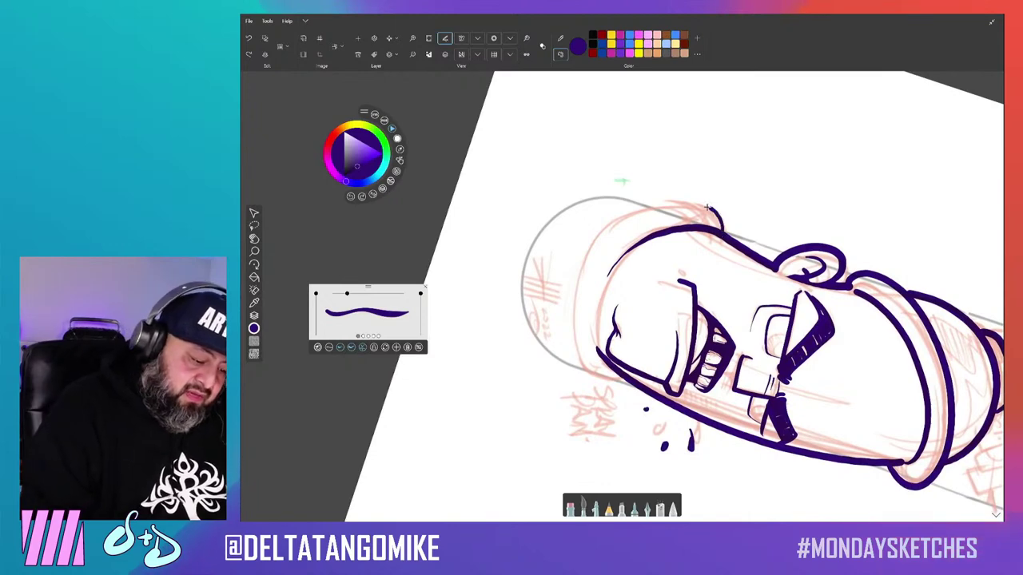
drag(707, 207, 595, 369)
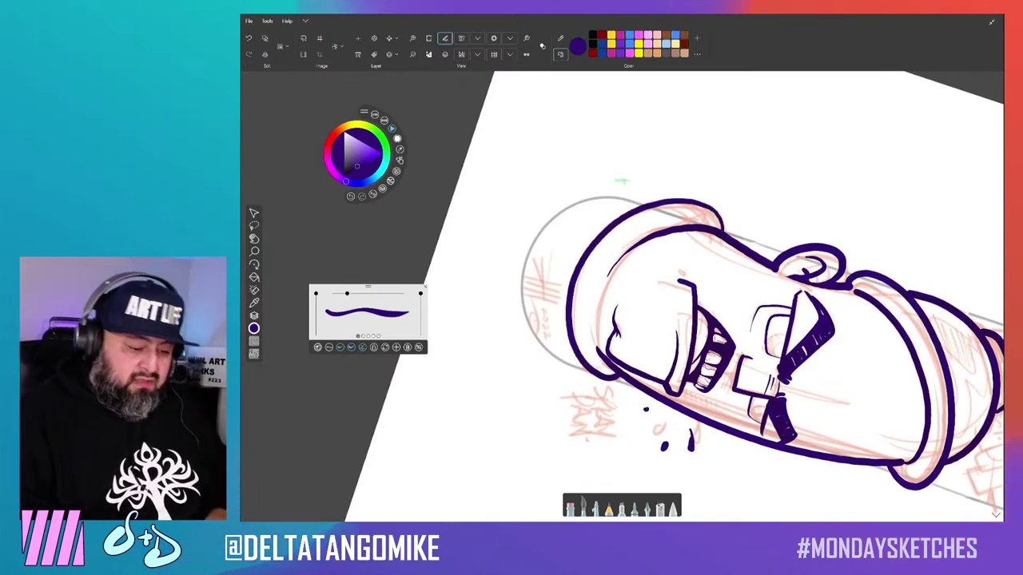
drag(621, 182, 660, 121)
key(ctrl+z)
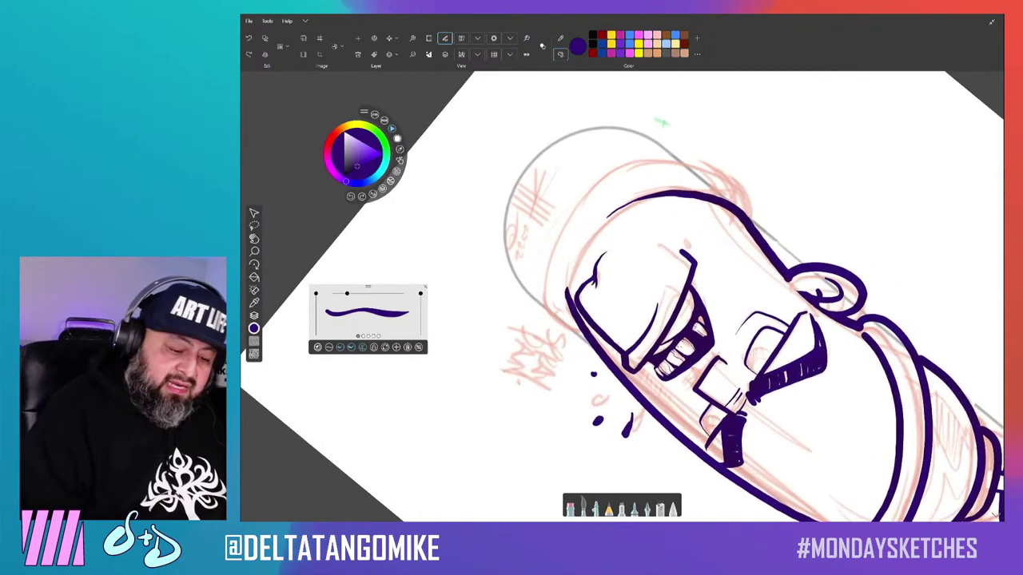
drag(747, 191, 544, 239)
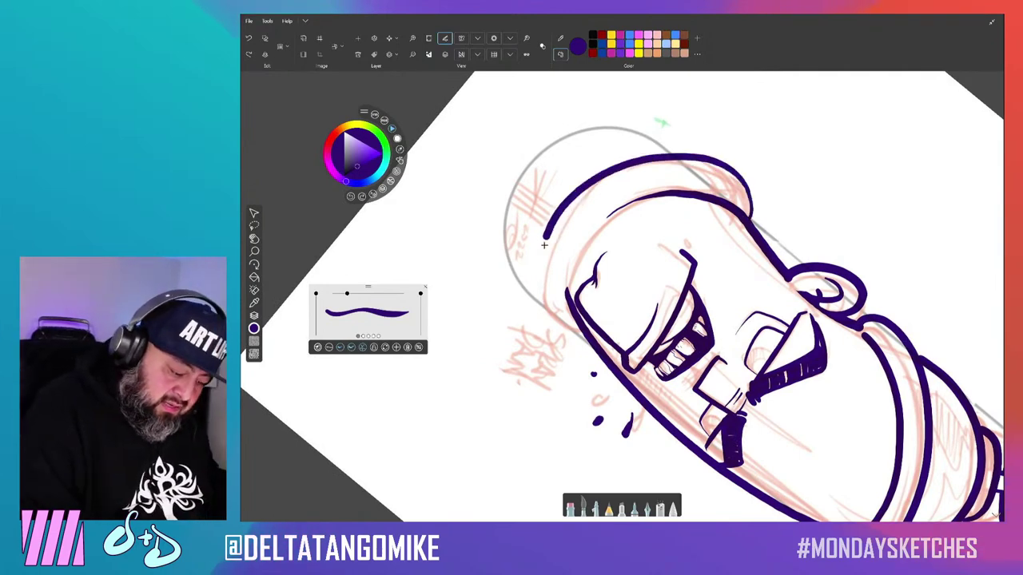
Ink a curved purple line across the can's top, then reframe the view on the face.
scroll(570, 323, down, 5)
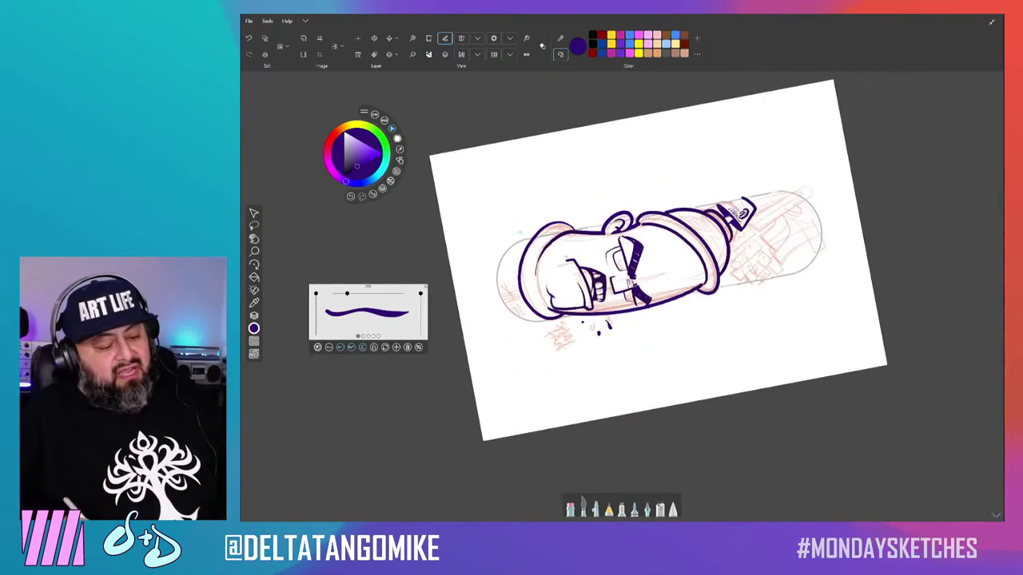
drag(607, 256, 591, 239)
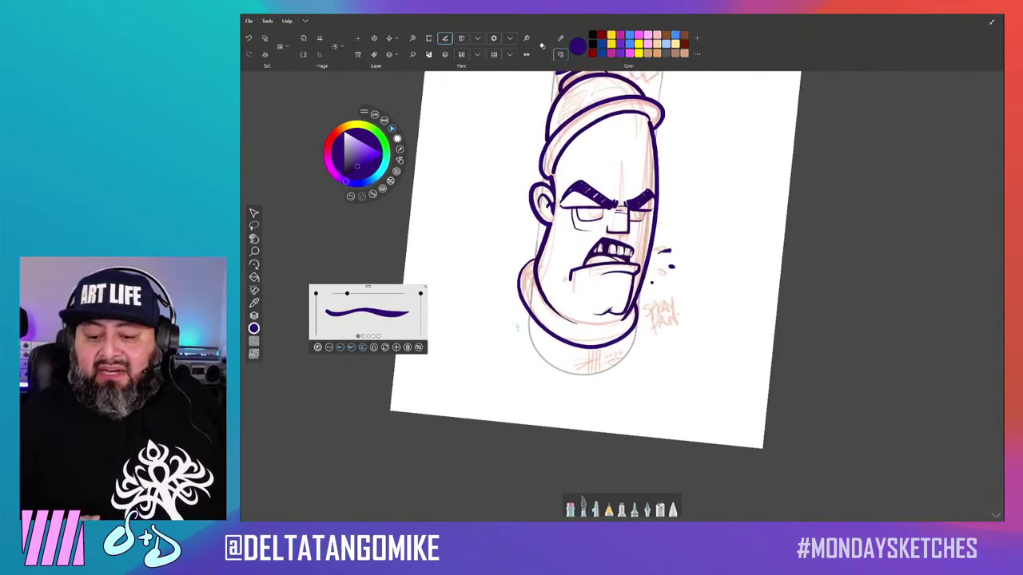
mouse_move(591, 256)
mouse_down()
mouse_move(560, 239)
mouse_move(583, 255)
mouse_move(559, 264)
mouse_move(639, 311)
mouse_move(623, 296)
mouse_up()
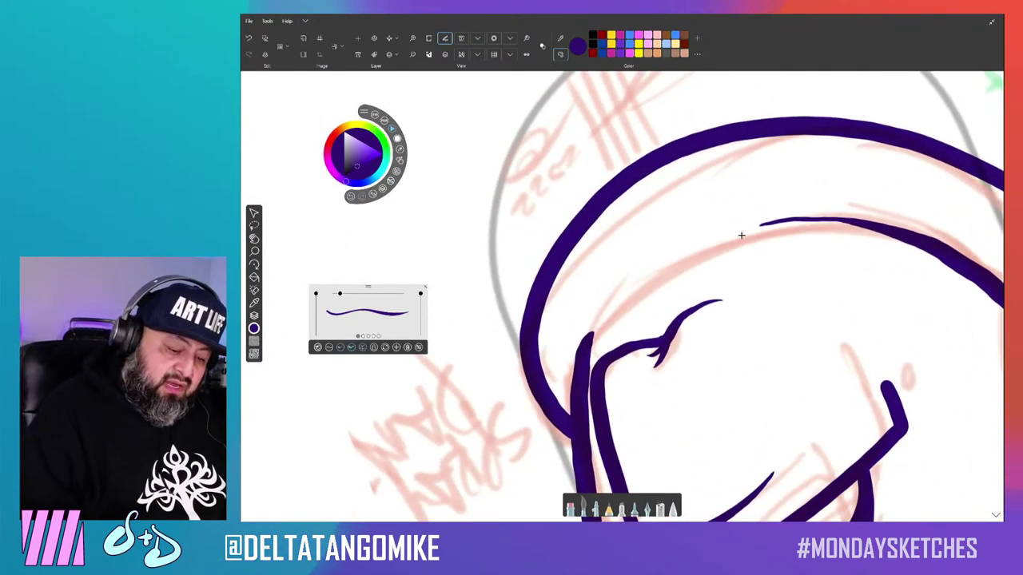
drag(743, 230, 639, 283)
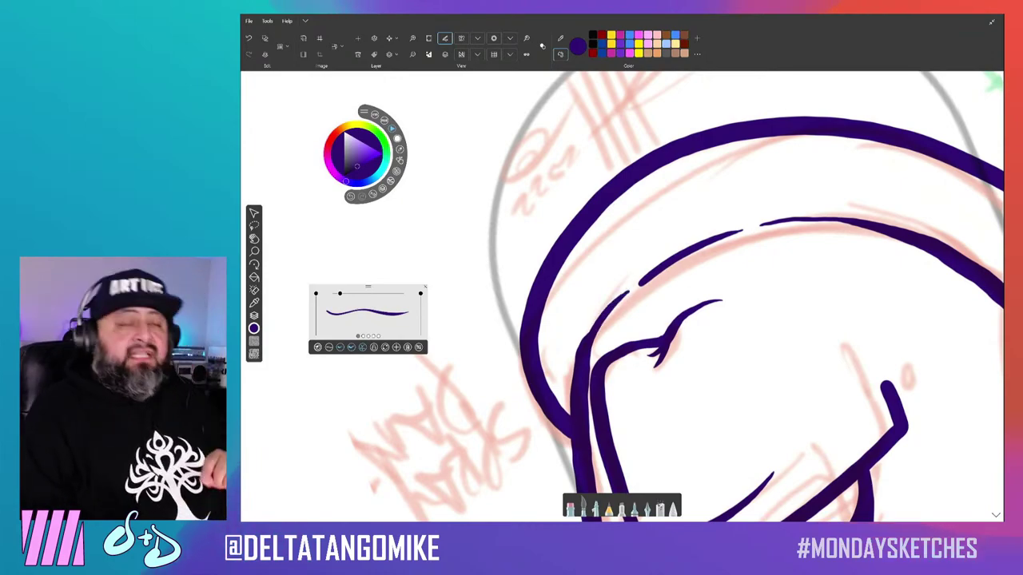
drag(640, 240, 623, 136)
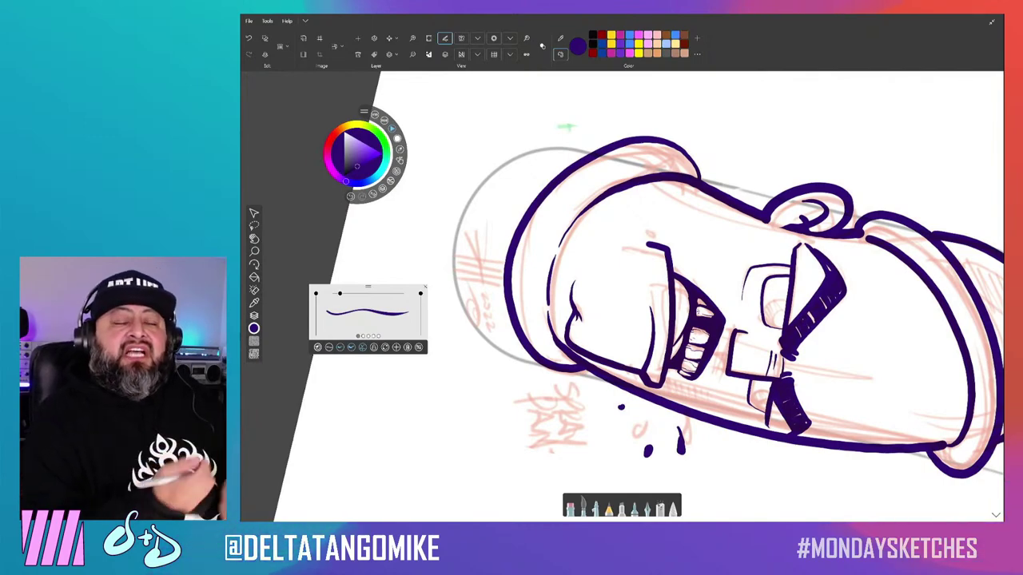
drag(565, 126, 514, 419)
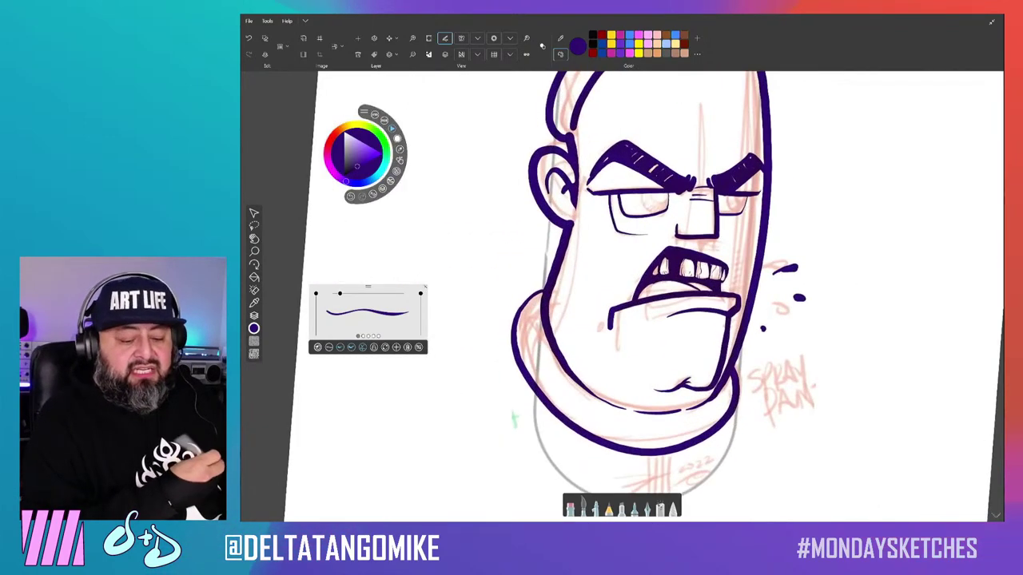
mouse_move(647, 264)
mouse_down()
mouse_move(615, 263)
mouse_move(640, 240)
mouse_up()
mouse_move(367, 286)
mouse_down()
mouse_move(439, 276)
mouse_move(422, 253)
mouse_move(434, 228)
mouse_move(466, 258)
mouse_move(452, 282)
mouse_move(423, 246)
mouse_move(409, 250)
mouse_up()
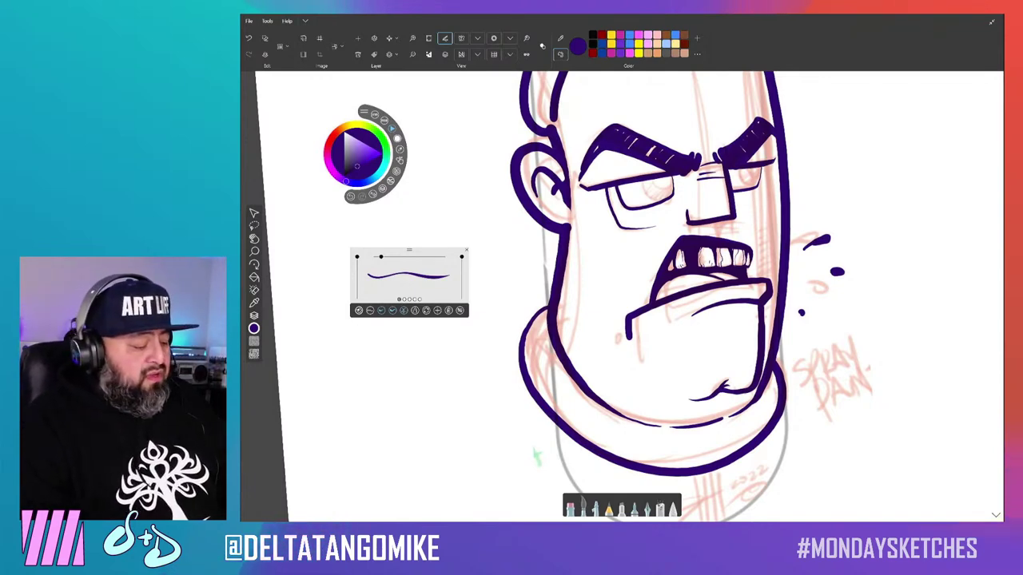
Try thick test strokes beside the face at brush size 20.7, then undo them all.
drag(381, 256, 384, 257)
mouse_move(839, 389)
mouse_down()
mouse_move(897, 244)
mouse_move(901, 145)
mouse_move(934, 178)
mouse_move(919, 404)
mouse_up()
drag(948, 372, 968, 188)
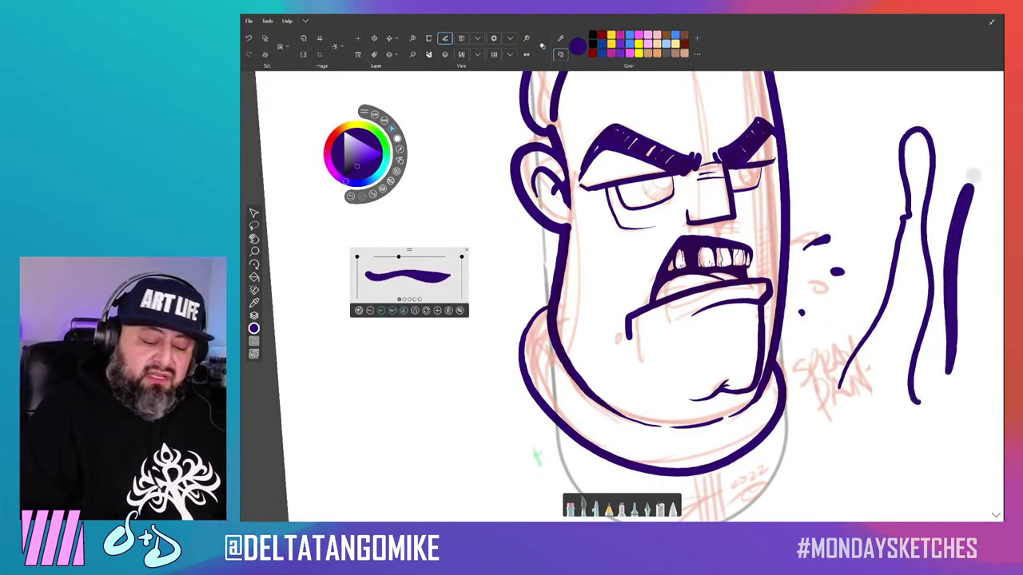
drag(398, 257, 384, 256)
mouse_move(823, 369)
mouse_down()
mouse_move(828, 415)
mouse_move(851, 112)
mouse_up()
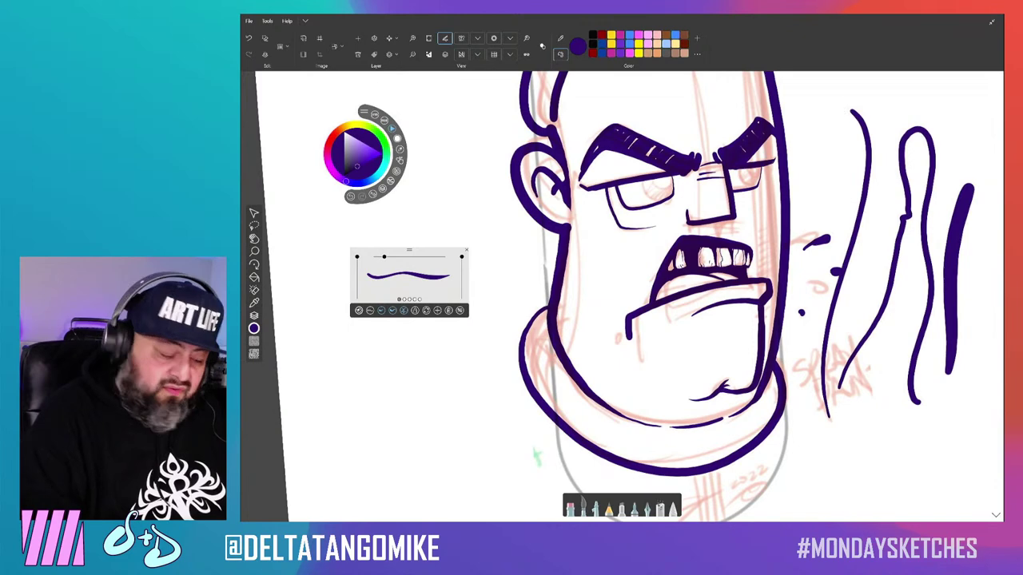
key(ctrl+z)
key(ctrl+z)
key(ctrl+z)
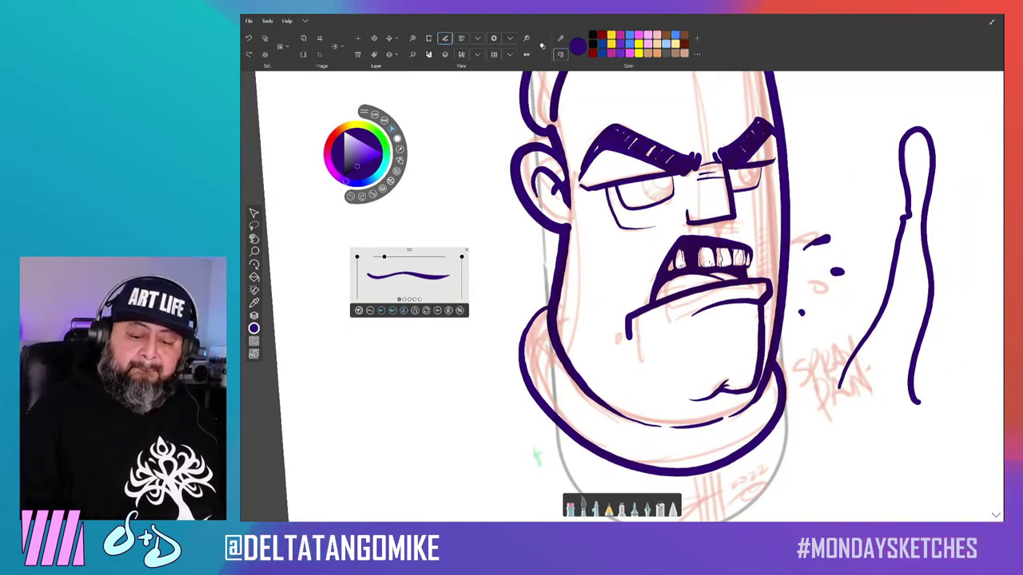
key(ctrl+z)
key(ctrl+z)
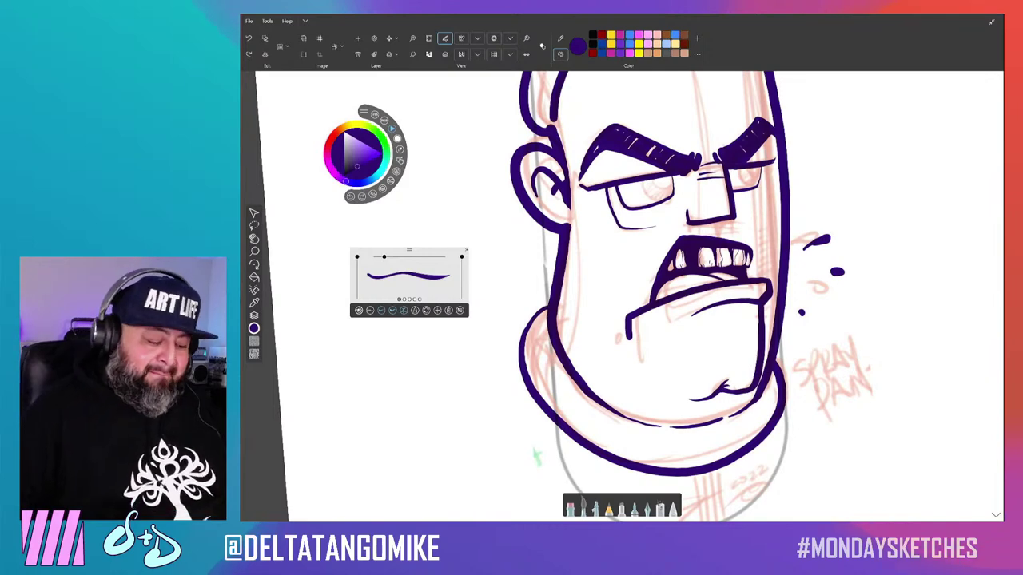
Shift the drawing and brush preview aside and zoom out to the whole character.
drag(536, 455, 561, 499)
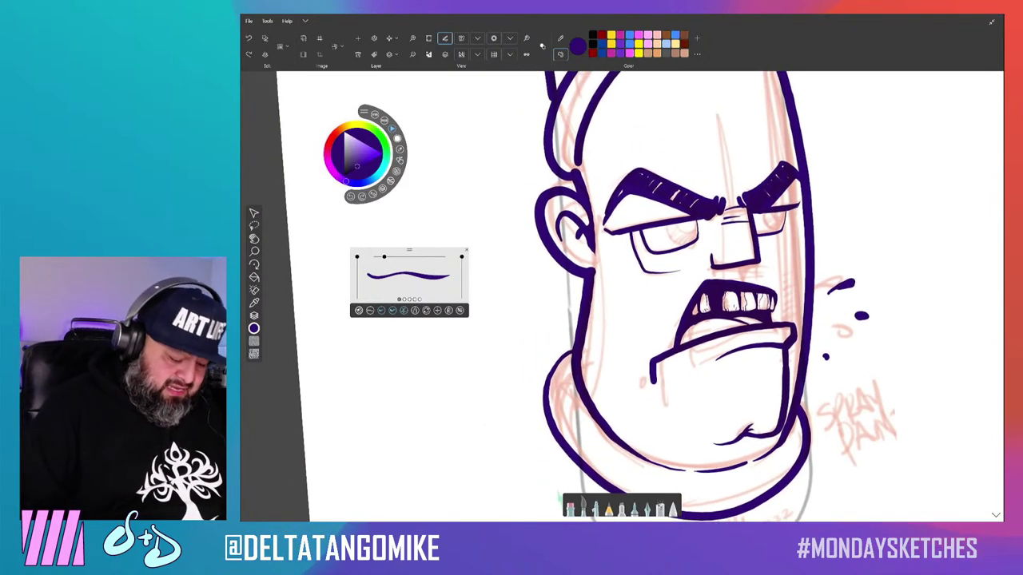
mouse_move(409, 250)
mouse_down()
mouse_move(621, 424)
mouse_move(364, 328)
mouse_up()
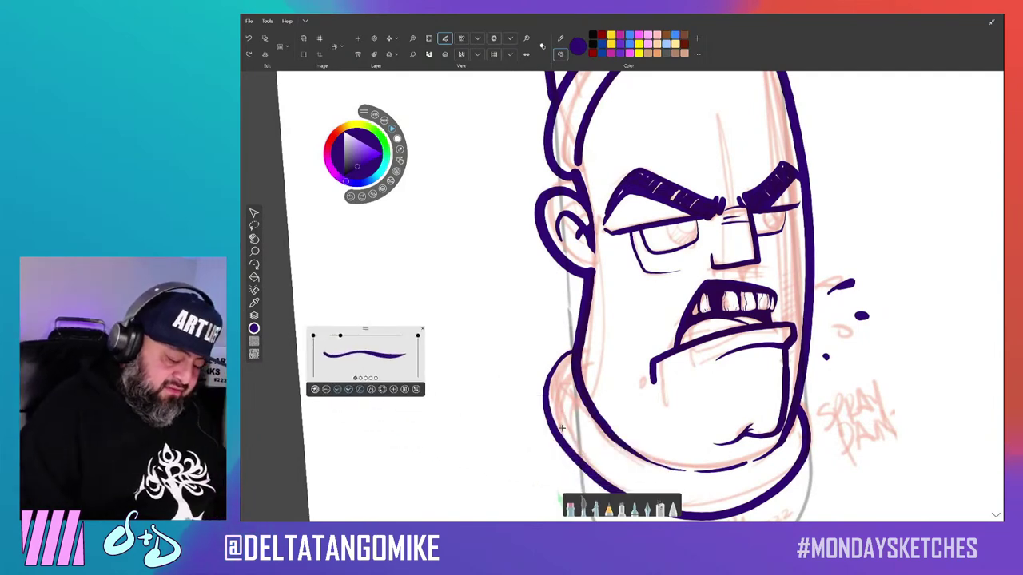
scroll(624, 295, down, 5)
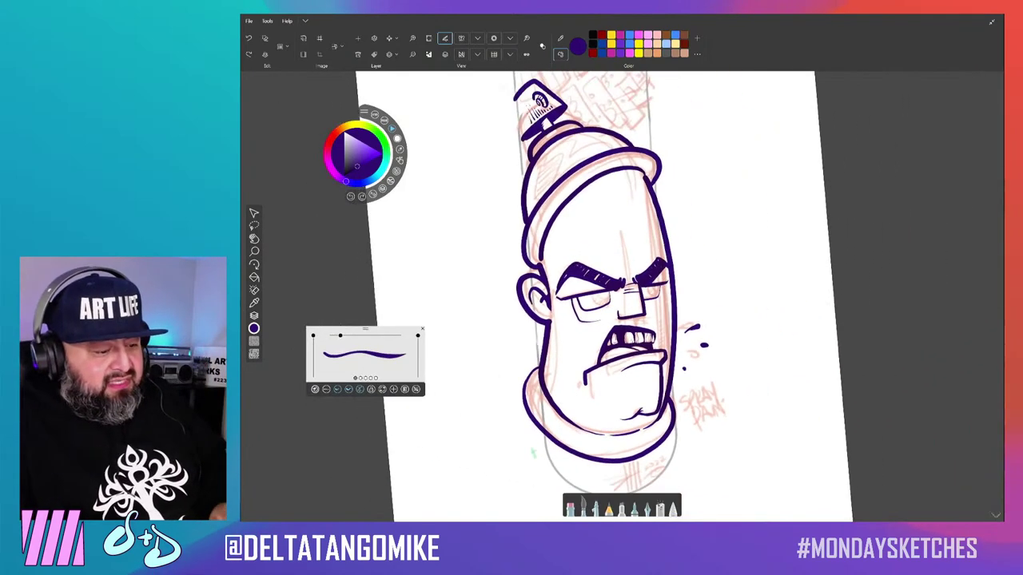
scroll(623, 296, down, 2)
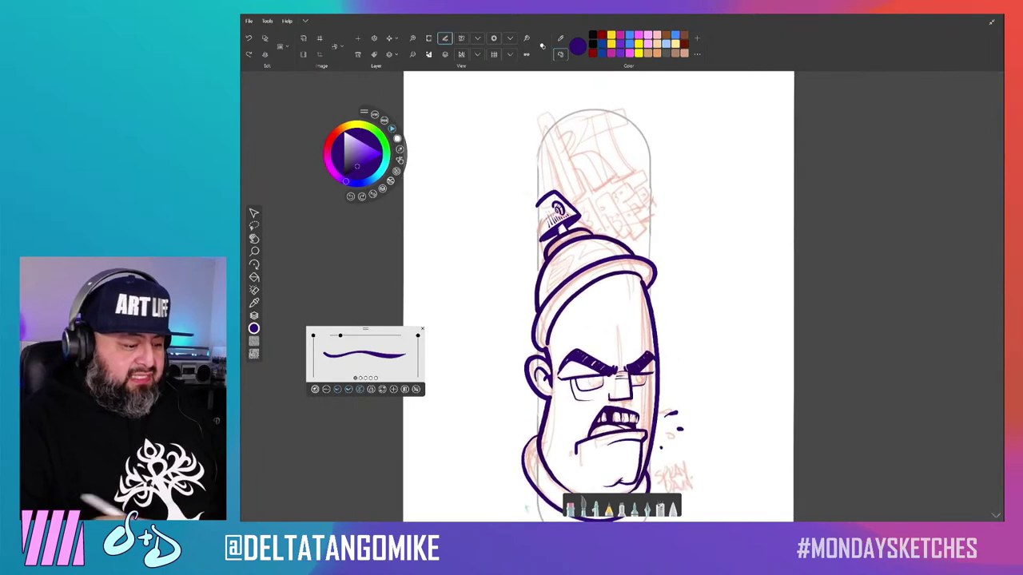
Merge the two Layer 3 layers into one ink layer named LINES.
key(l)
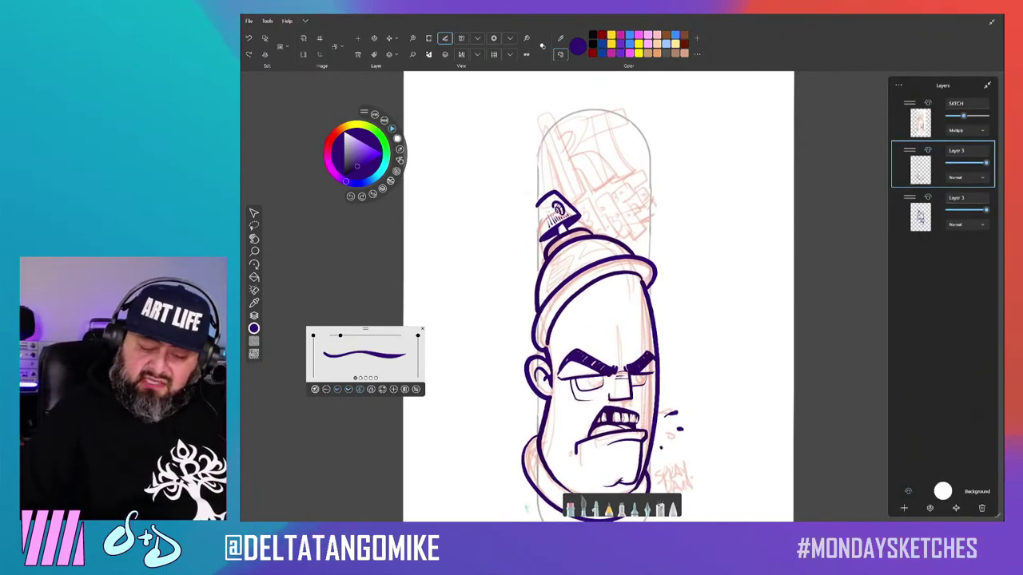
click(955, 508)
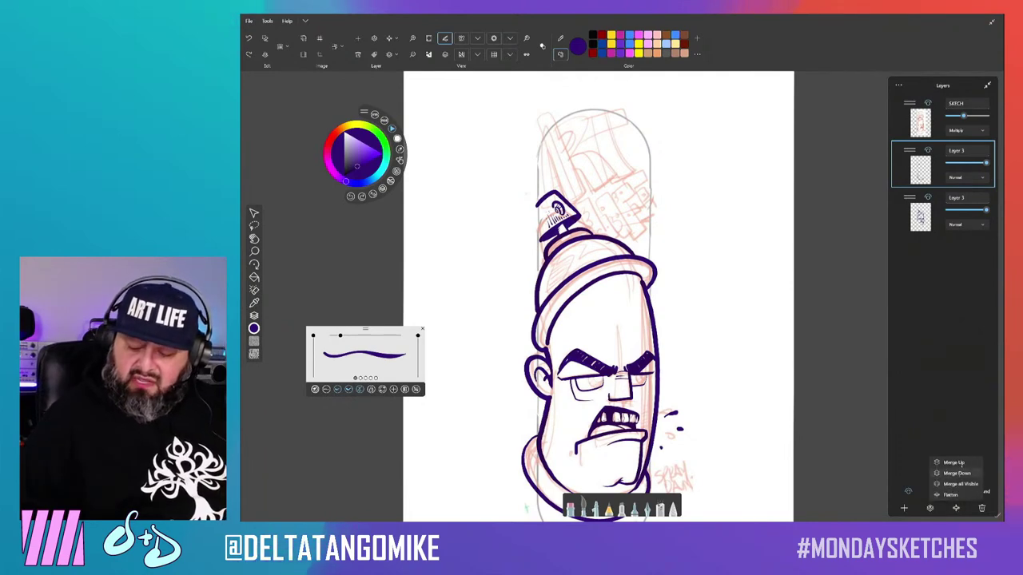
click(955, 473)
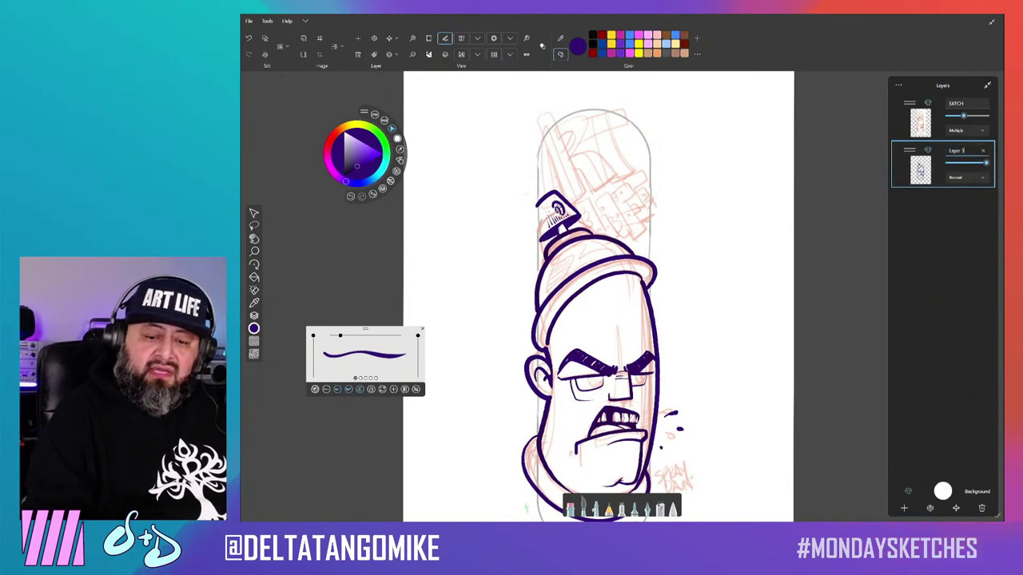
text(LO)
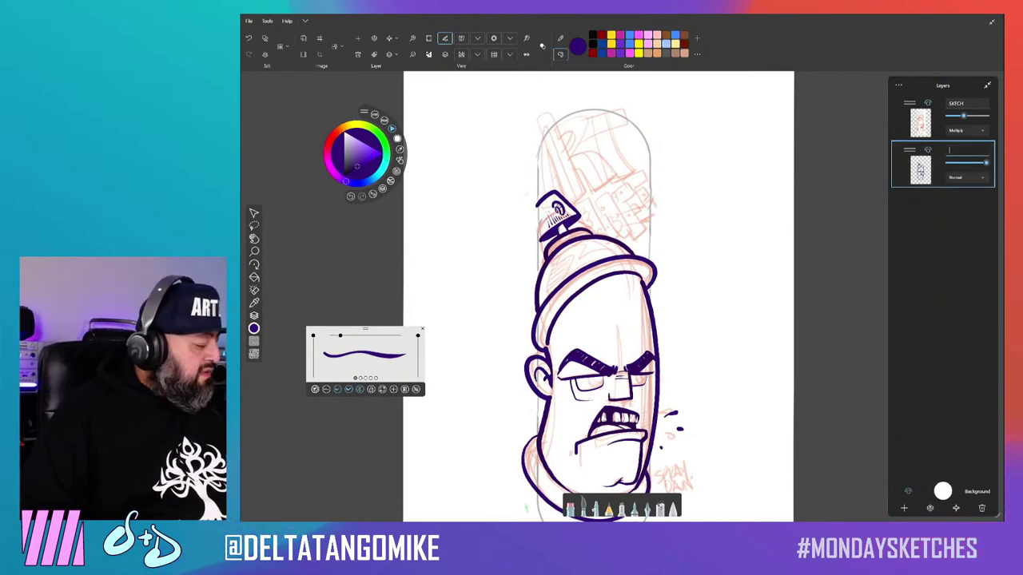
text(INES)
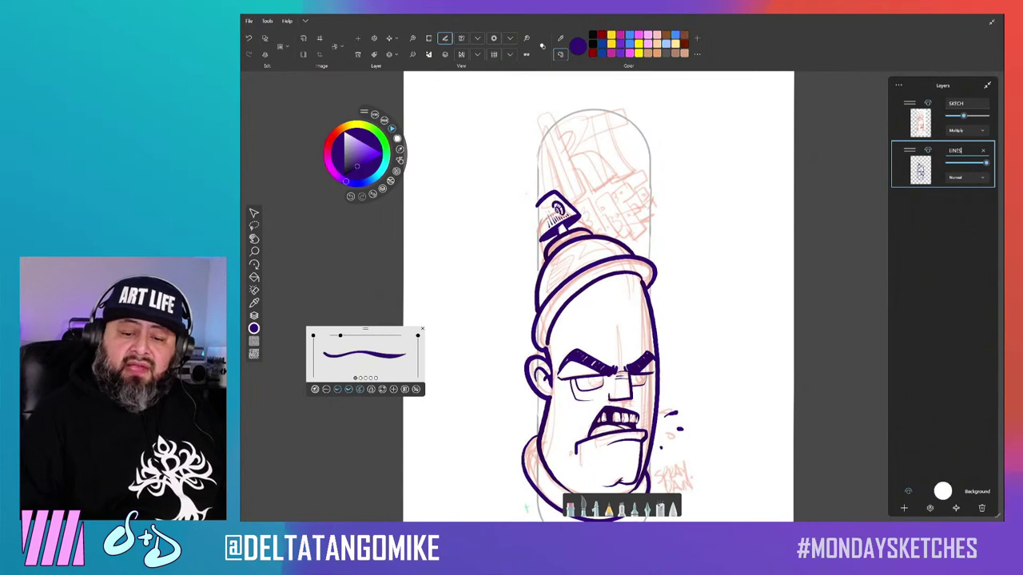
Add a new layer, move it below LINES and rename it TONE 1.
key(ctrl+shift+n)
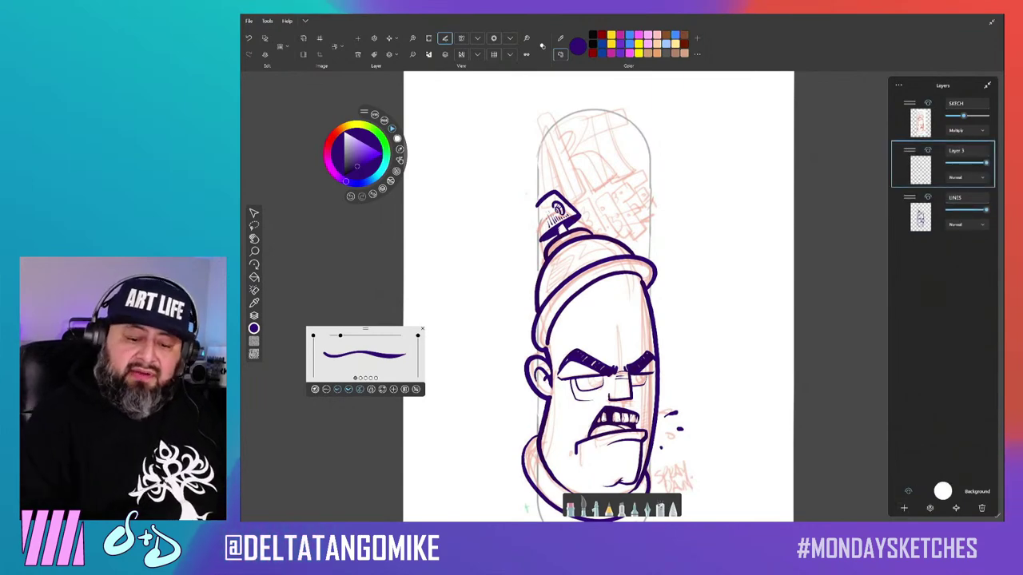
drag(908, 152, 909, 210)
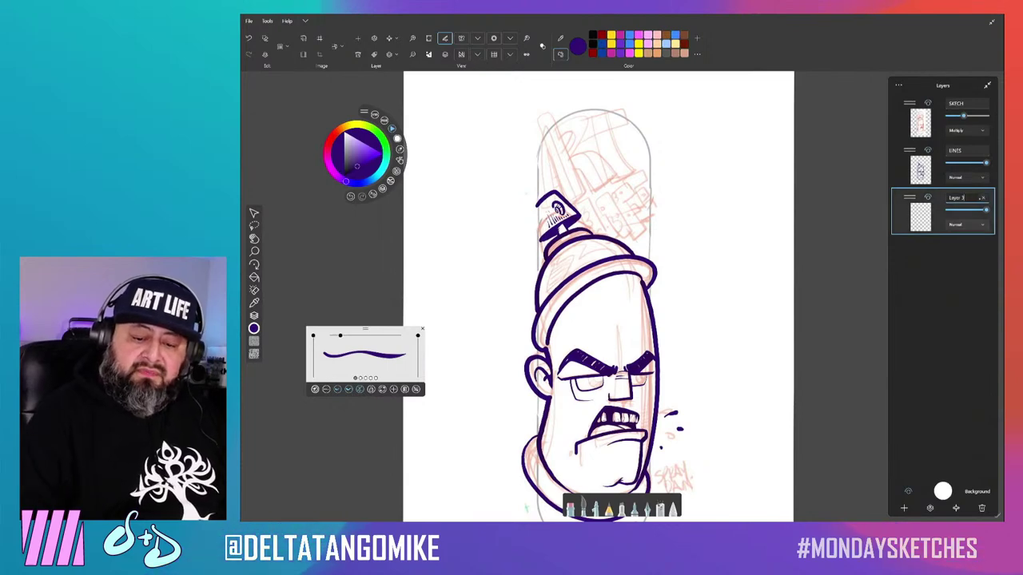
double_click(984, 198)
text(TONE)
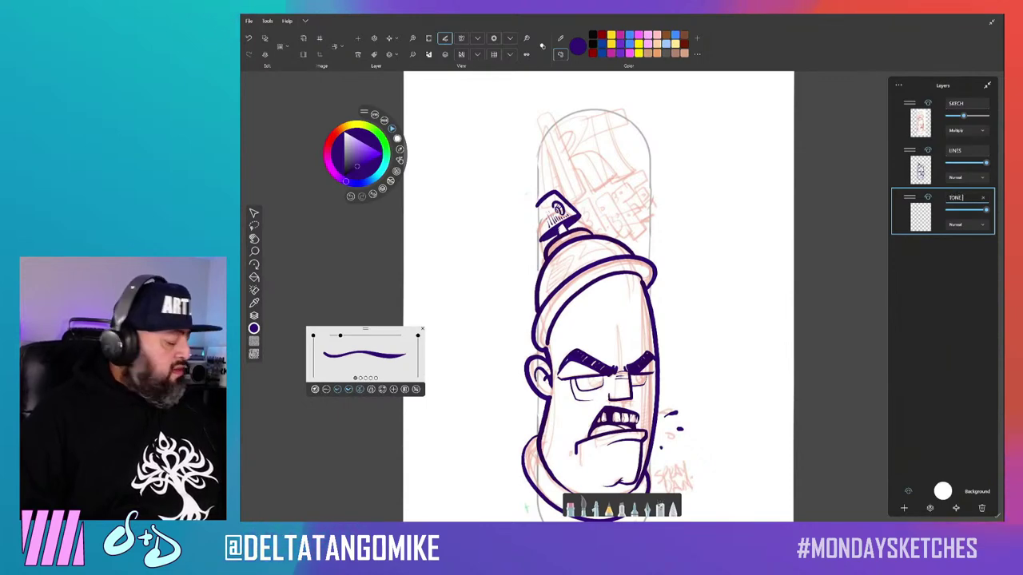
text(1)
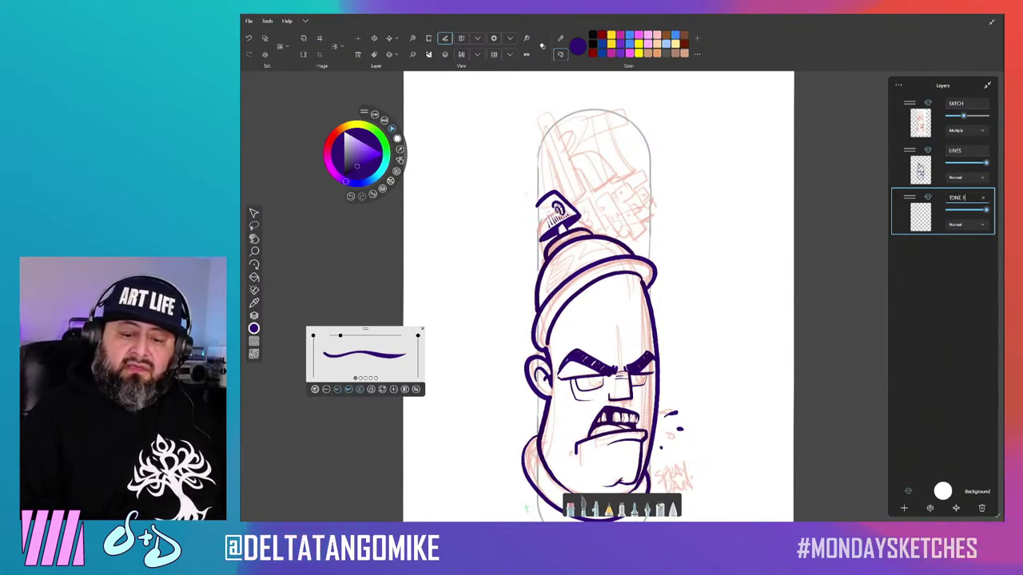
Thicken the brush and redraw the jaw outline in thick dark purple.
key(Return)
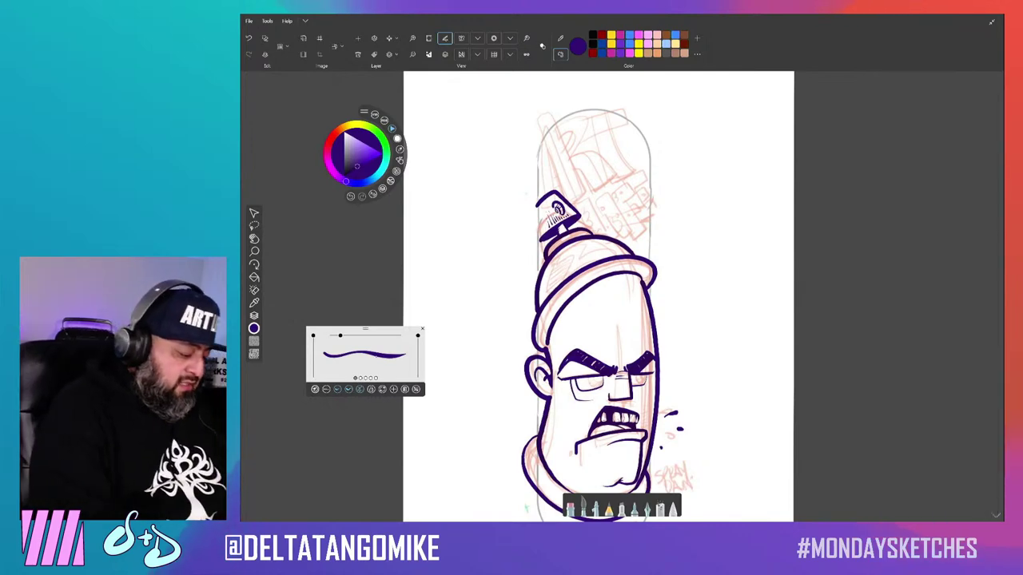
drag(340, 336, 358, 336)
mouse_move(599, 384)
mouse_down()
mouse_move(598, 343)
mouse_move(616, 297)
mouse_move(640, 274)
mouse_move(631, 240)
mouse_up()
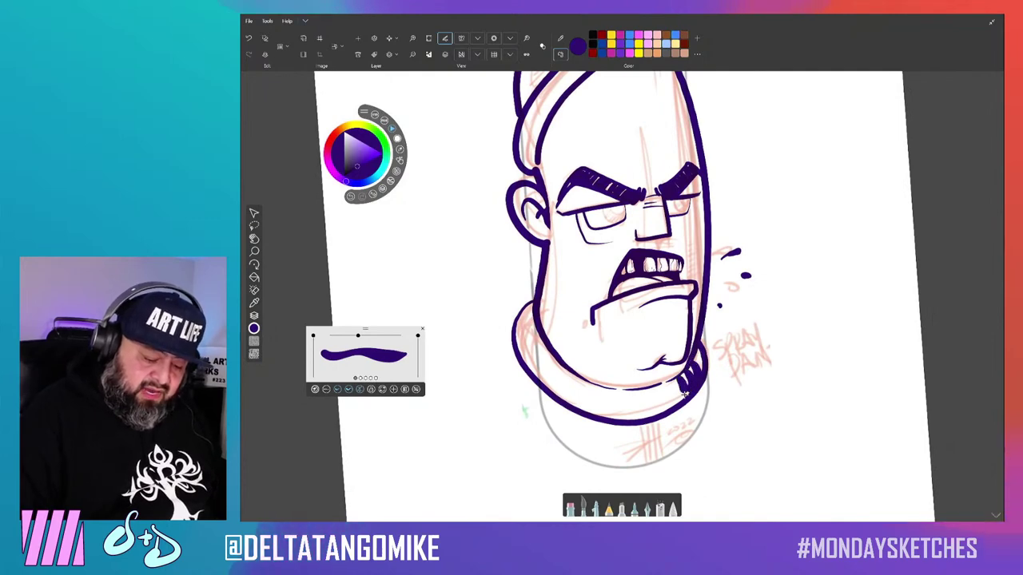
mouse_move(649, 414)
mouse_down()
mouse_move(572, 403)
mouse_move(511, 343)
mouse_up()
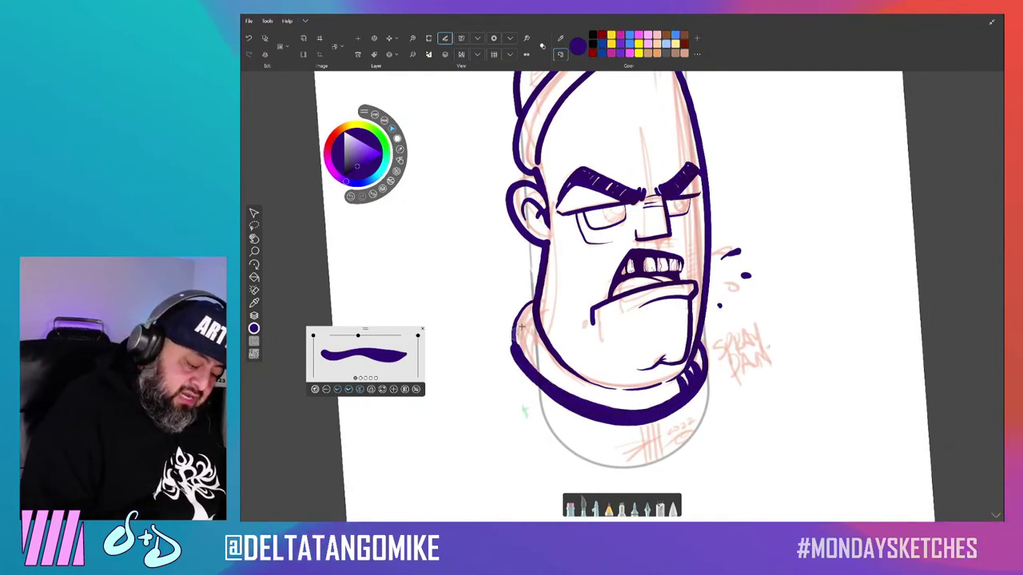
key(ctrl+z)
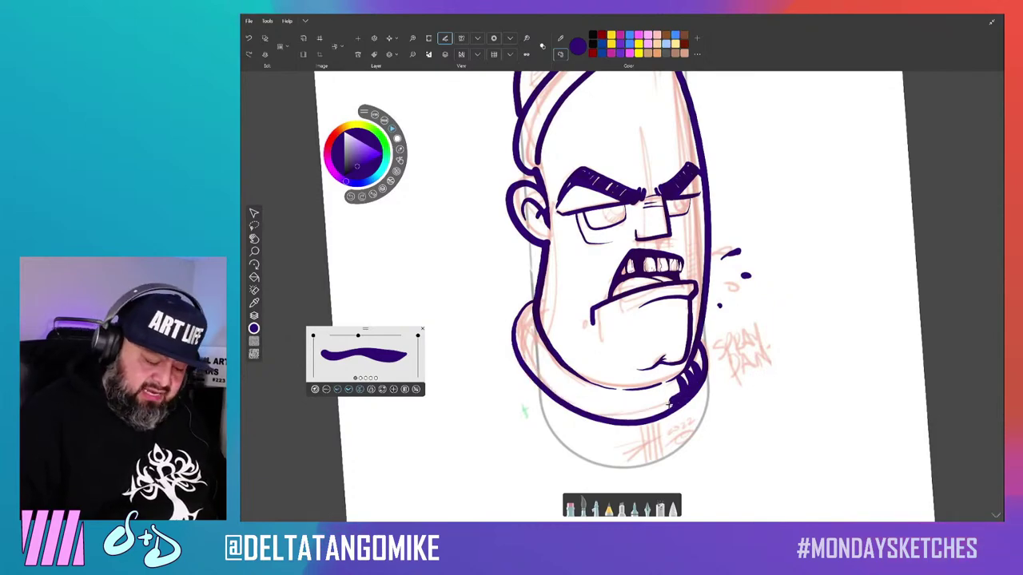
mouse_move(668, 406)
mouse_down()
mouse_move(619, 414)
mouse_move(555, 399)
mouse_move(518, 353)
mouse_up()
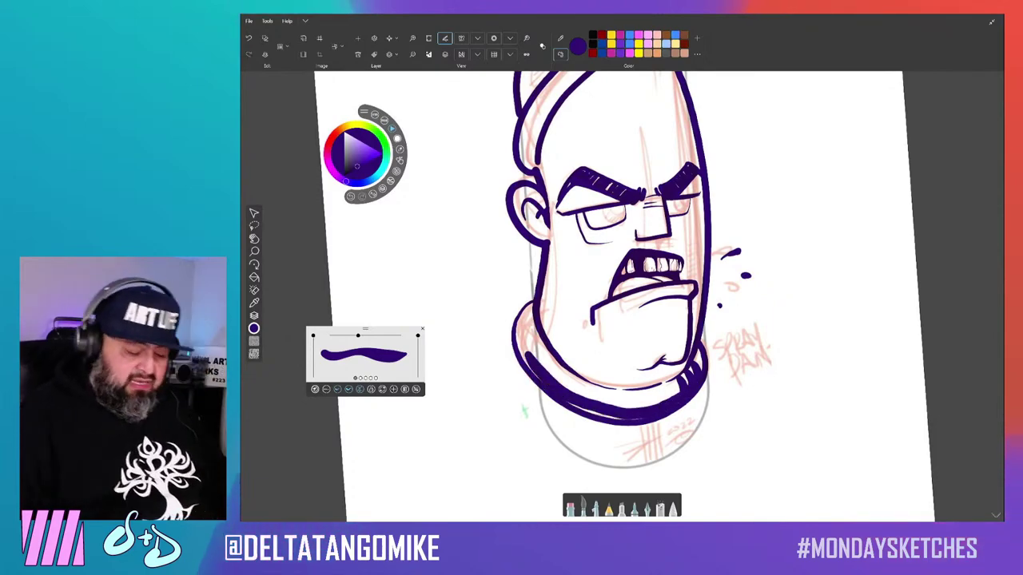
Reframe the head and add a thick dark purple mark at the glasses' corner.
drag(524, 412, 543, 171)
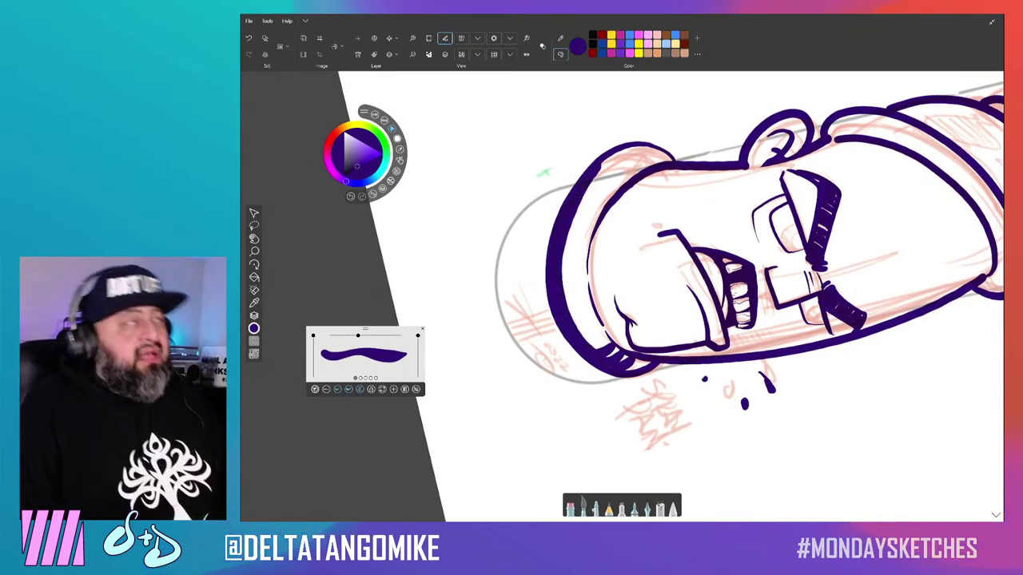
mouse_move(568, 212)
mouse_down()
mouse_move(622, 160)
mouse_move(576, 240)
mouse_up()
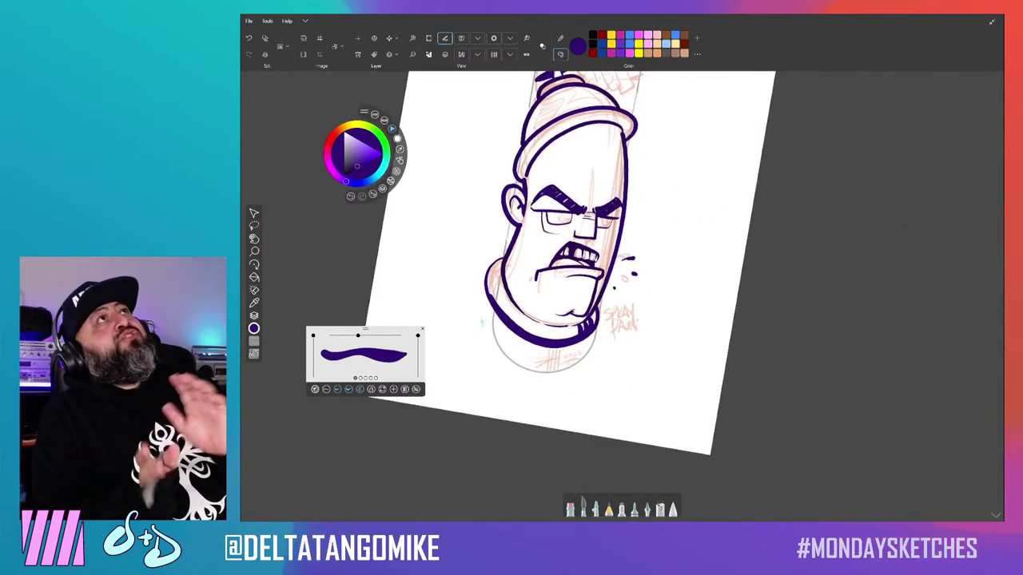
drag(575, 240, 596, 264)
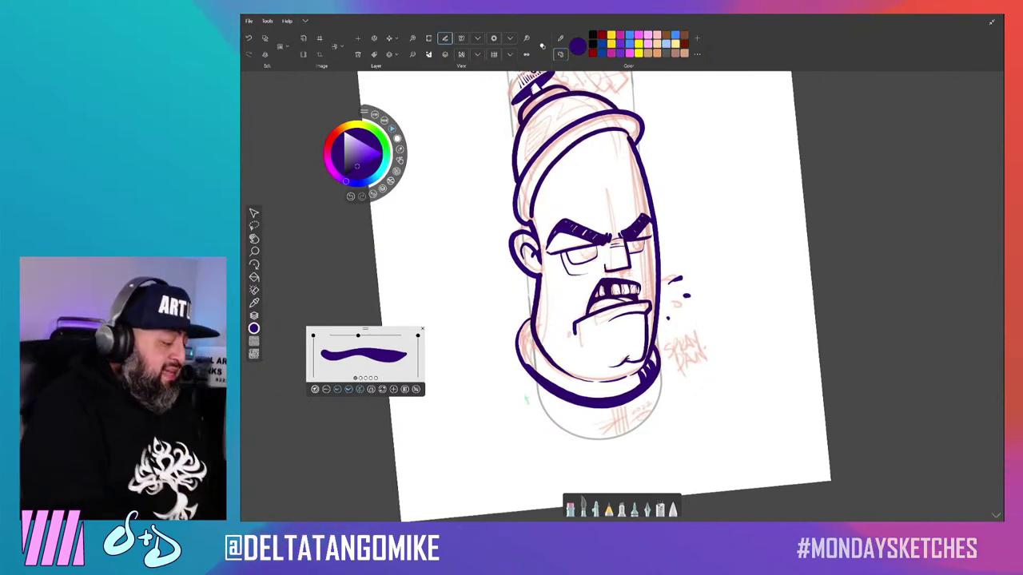
scroll(608, 263, up, 3)
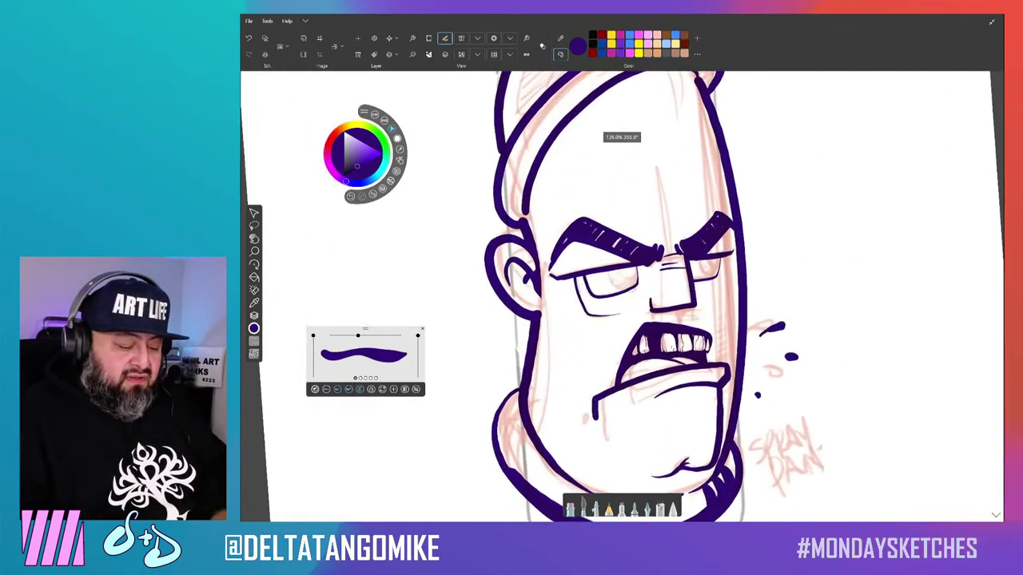
scroll(607, 264, up, 2)
scroll(607, 264, up, 2)
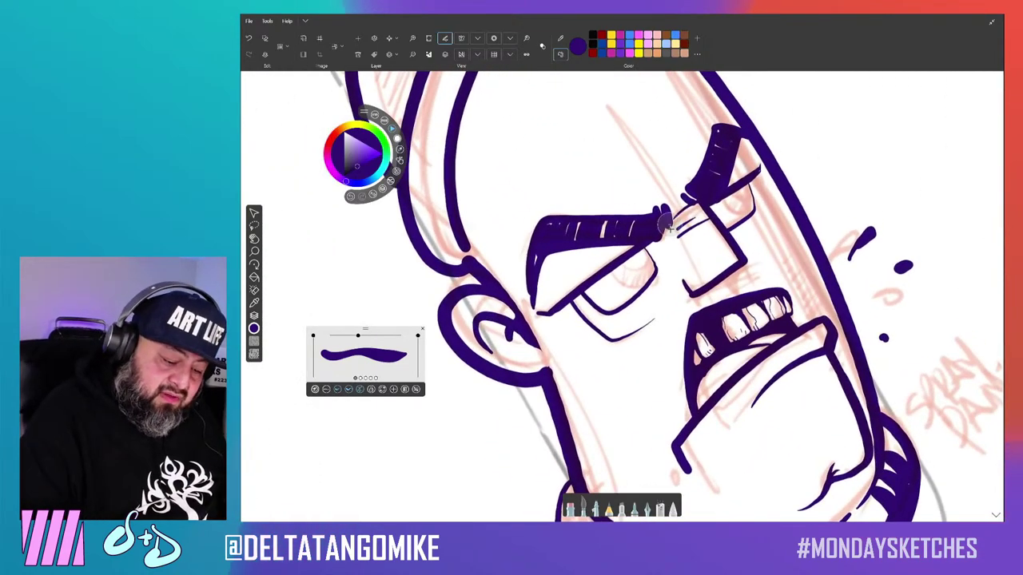
drag(666, 215, 715, 292)
key(ctrl+z)
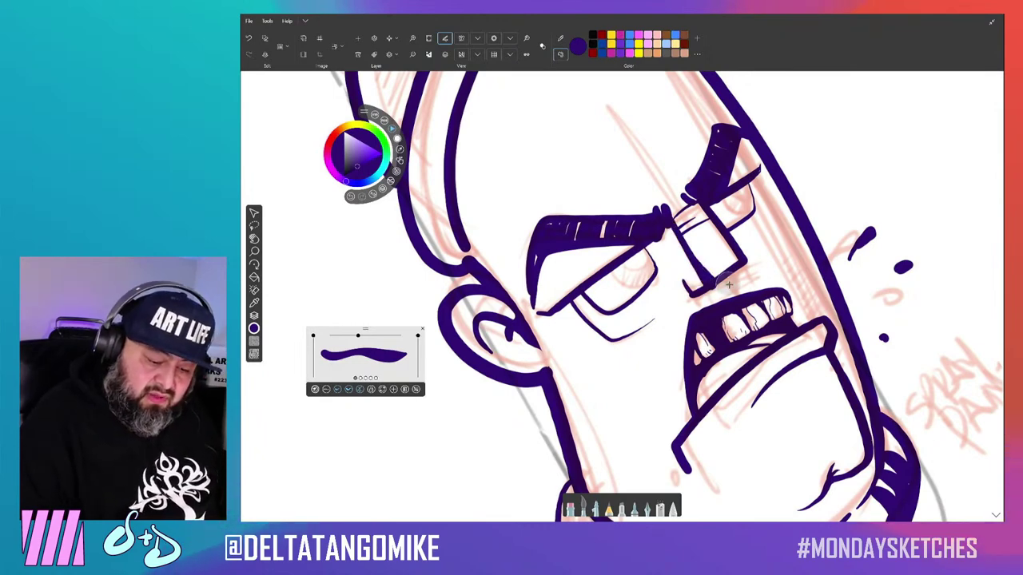
drag(710, 283, 737, 278)
key(ctrl+z)
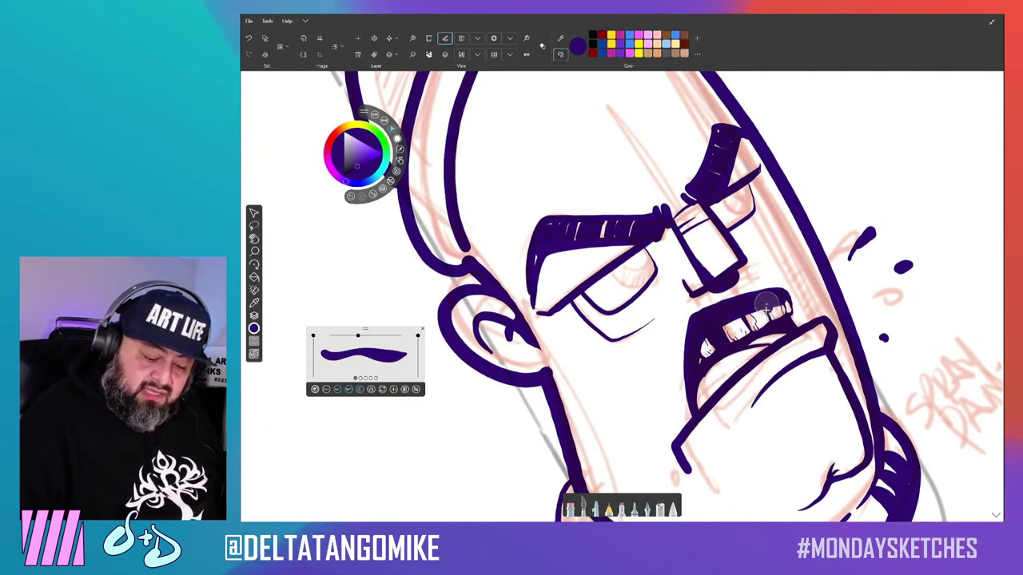
Fill the gaps between the teeth with dark purple.
mouse_move(779, 305)
mouse_down()
mouse_move(708, 339)
mouse_move(699, 404)
mouse_move(724, 376)
mouse_move(704, 400)
mouse_move(705, 369)
mouse_move(743, 320)
mouse_move(811, 263)
mouse_up()
scroll(623, 296, down, 5)
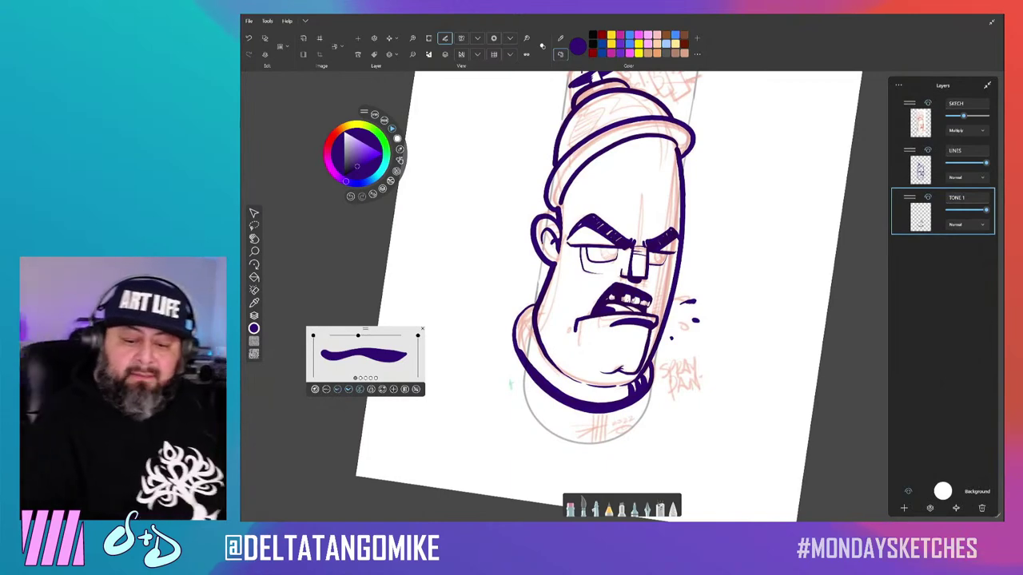
click(959, 226)
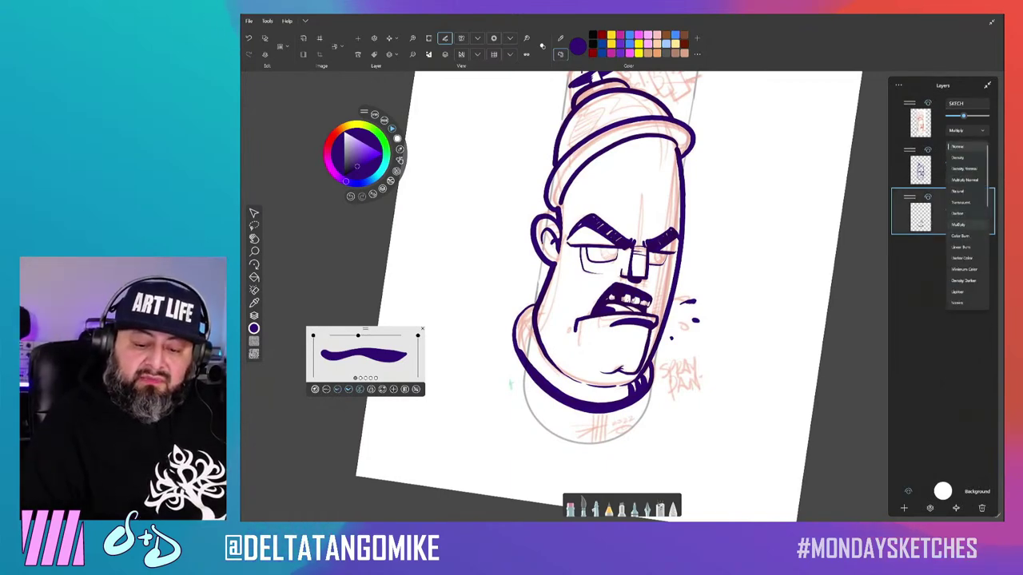
Set TONE 1 to Multiply and lower its opacity for light lavender shading.
click(958, 225)
drag(985, 210, 965, 210)
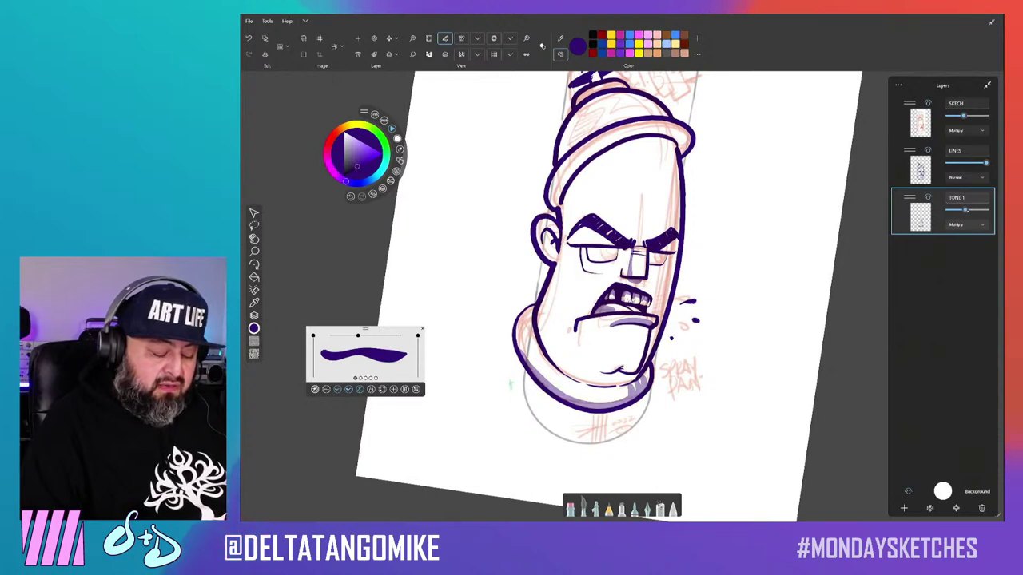
drag(967, 210, 962, 210)
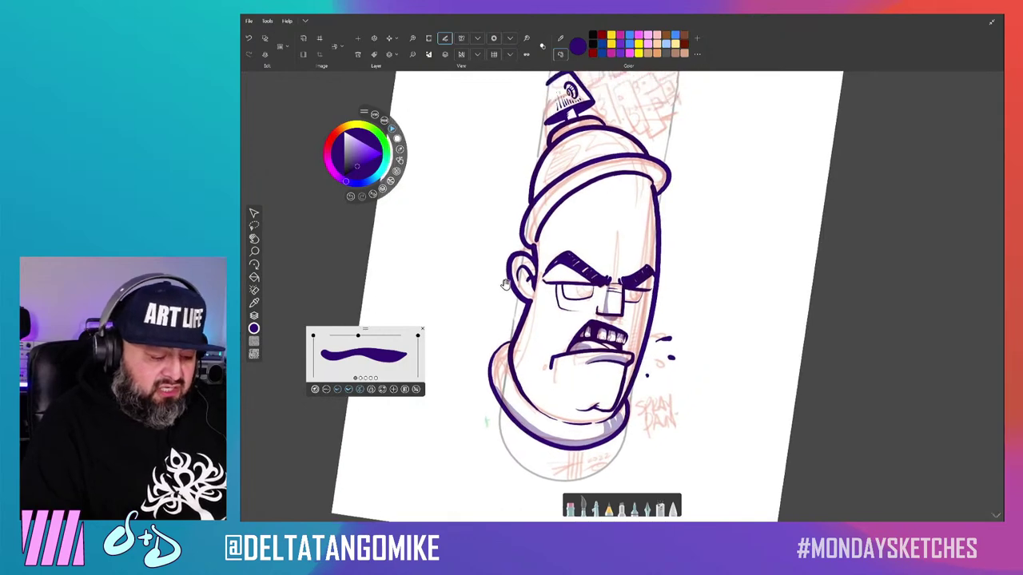
scroll(624, 288, up, 3)
scroll(623, 287, up, 3)
Shade lavender under the glasses' lower rim and erase excess tone from both lenses.
mouse_move(663, 316)
mouse_down()
mouse_move(607, 335)
mouse_move(547, 296)
mouse_move(645, 232)
mouse_up()
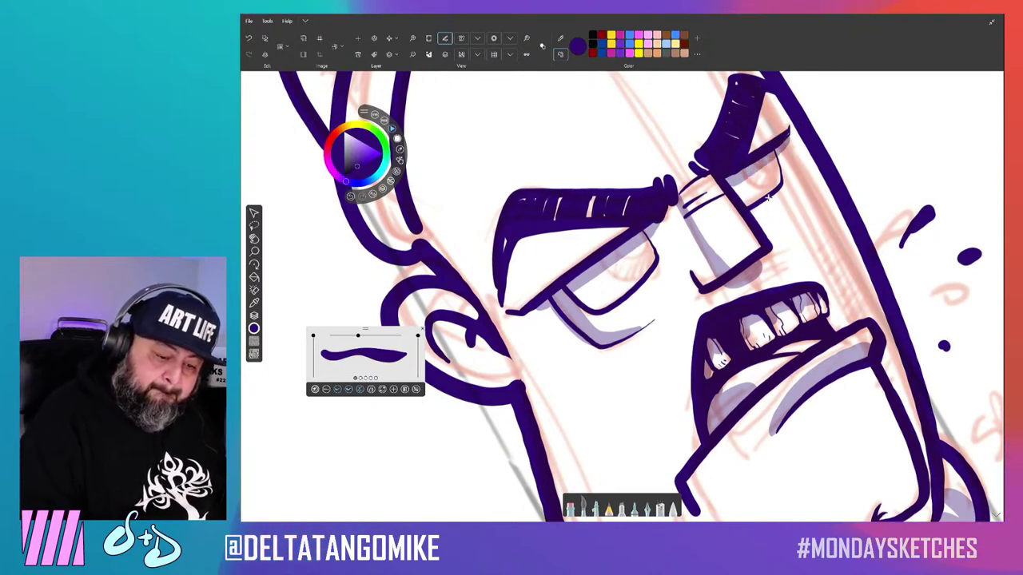
scroll(624, 295, up, 2)
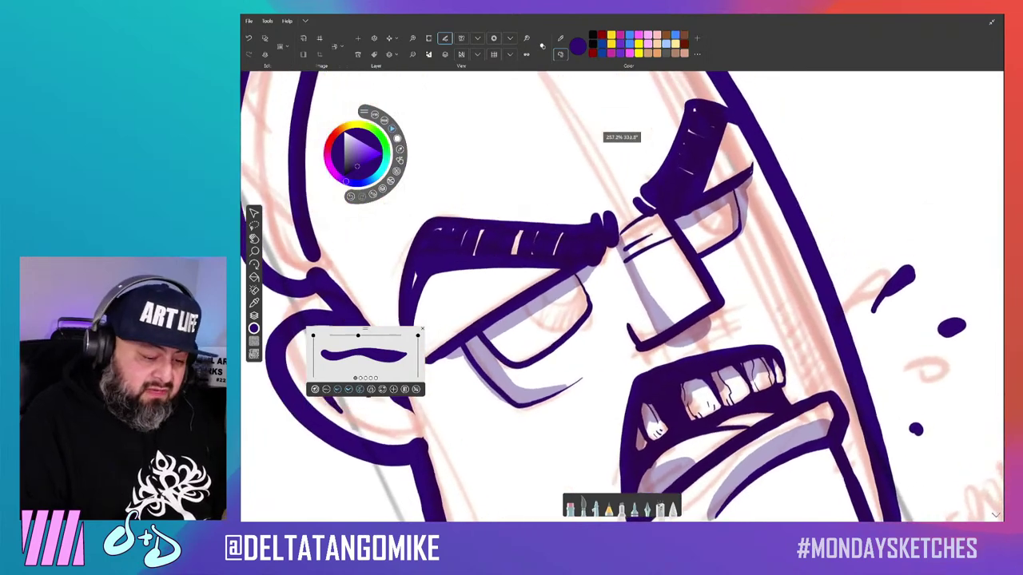
drag(720, 196, 730, 232)
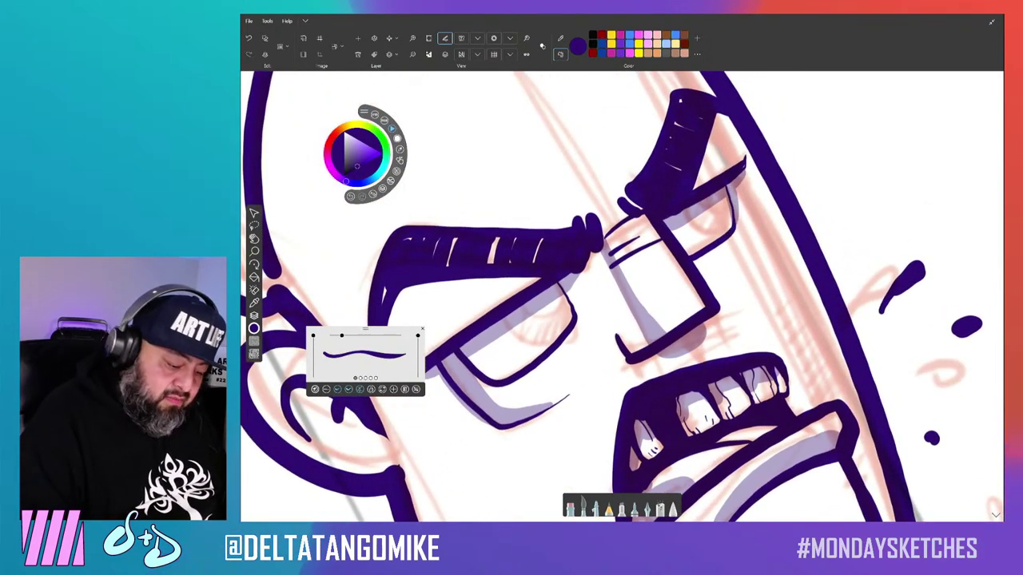
drag(509, 378, 464, 343)
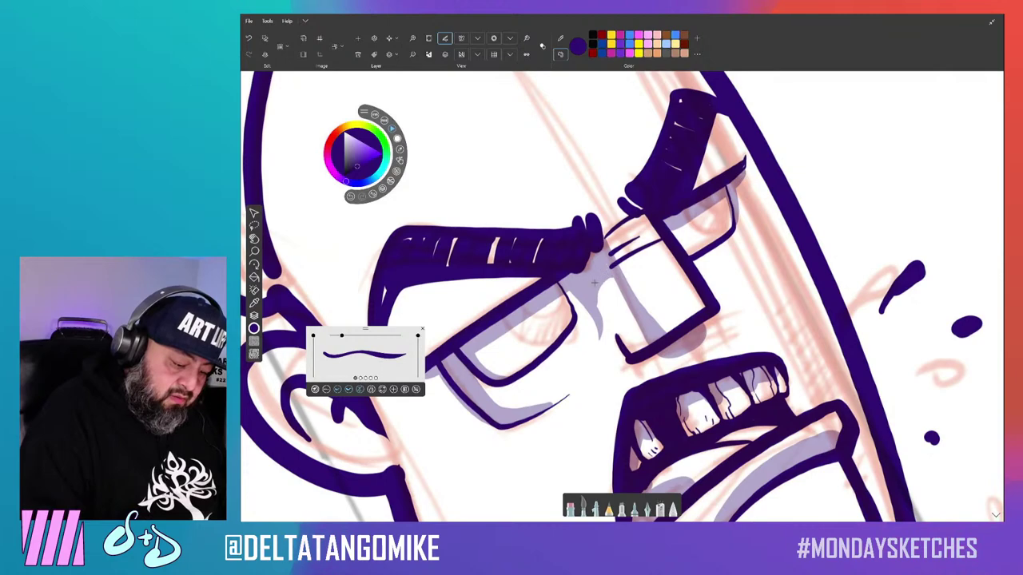
scroll(623, 296, up, 2)
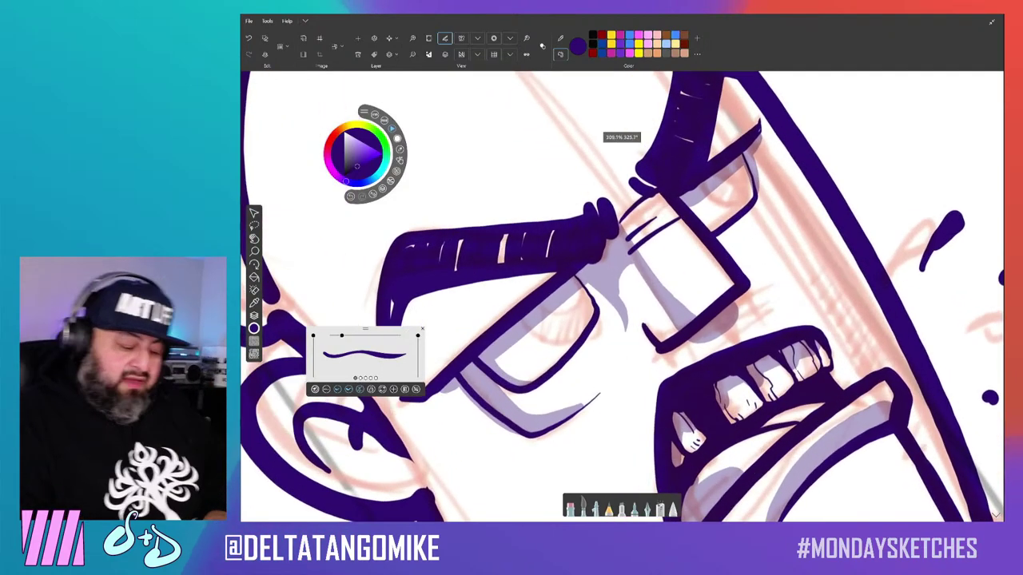
scroll(623, 296, down, 2)
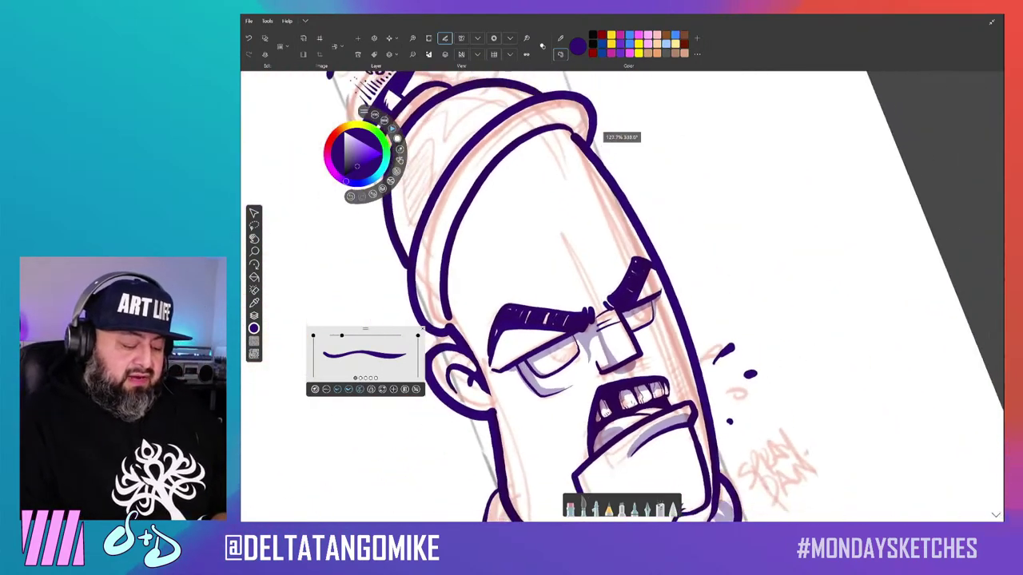
Pan, rotate and zoom out the canvas to frame the whole character.
scroll(641, 352, down, 1)
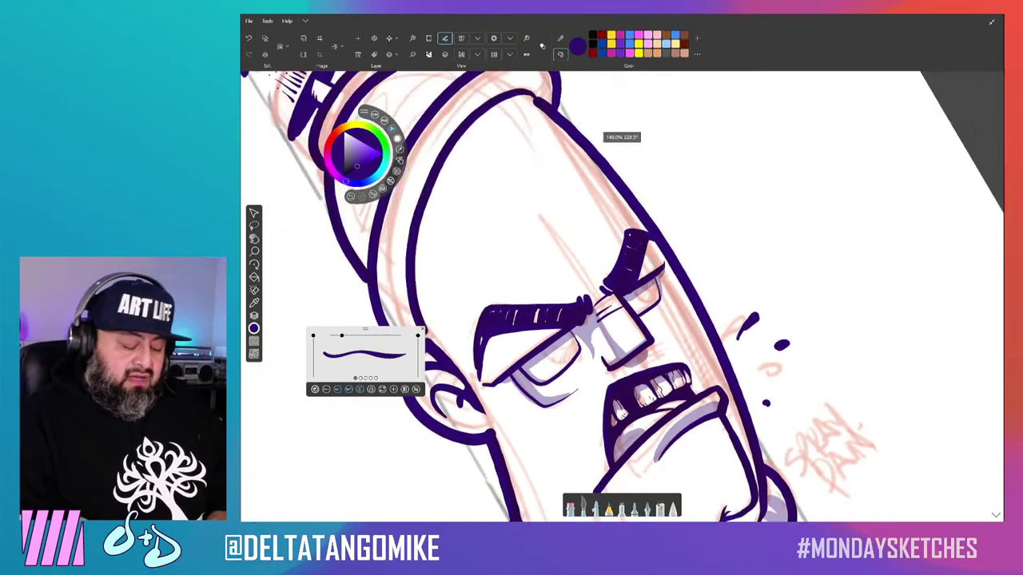
scroll(642, 351, down, 2)
scroll(641, 352, down, 1)
scroll(700, 244, up, 3)
scroll(700, 245, up, 2)
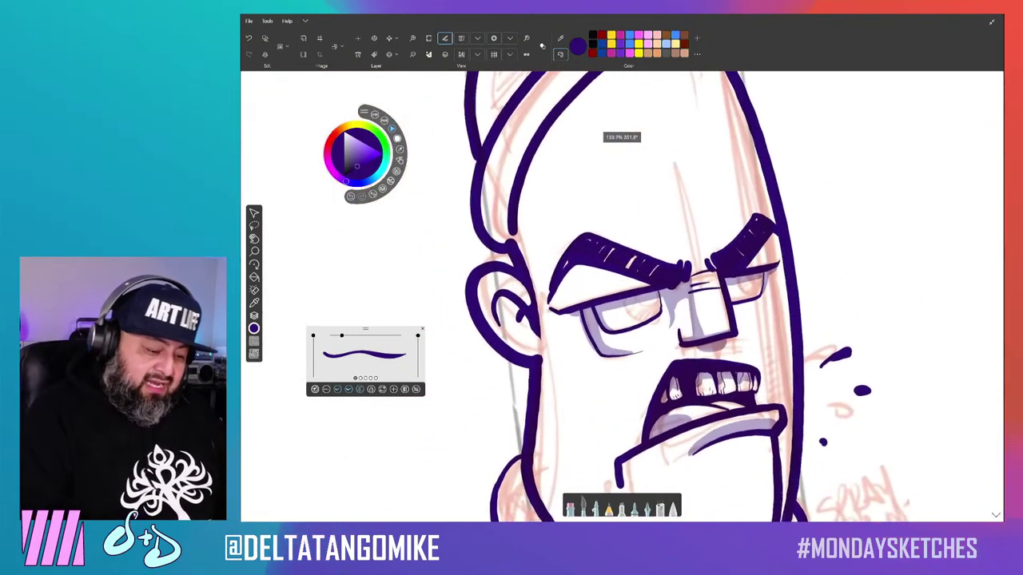
scroll(700, 244, up, 1)
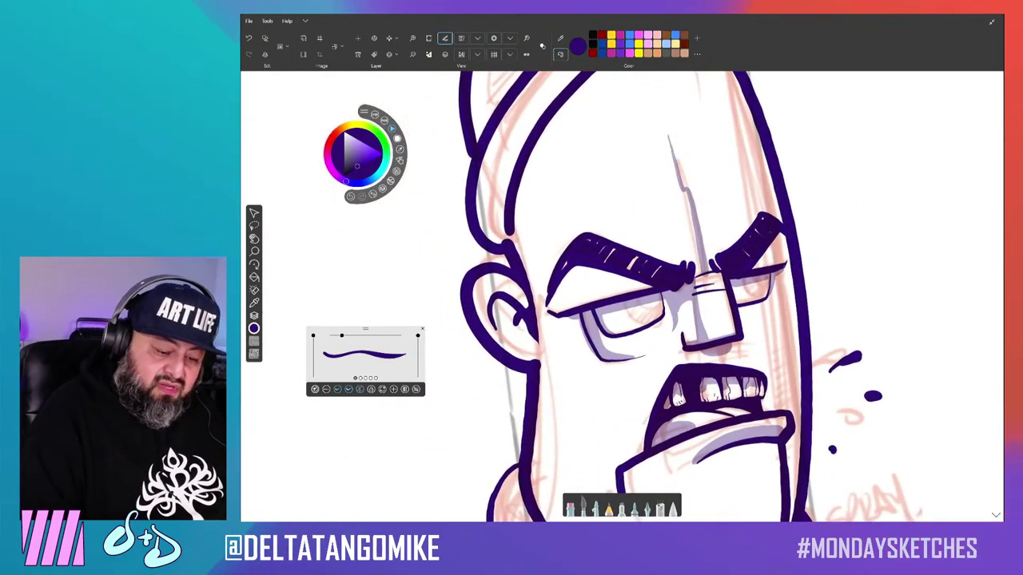
scroll(689, 254, down, 3)
scroll(690, 253, up, 2)
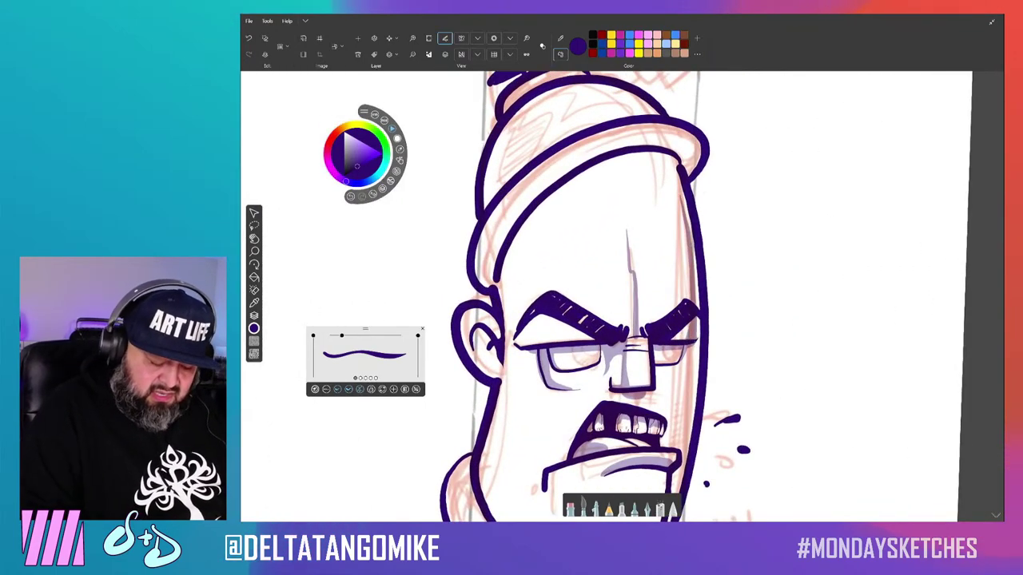
scroll(567, 295, down, 2)
scroll(568, 295, down, 2)
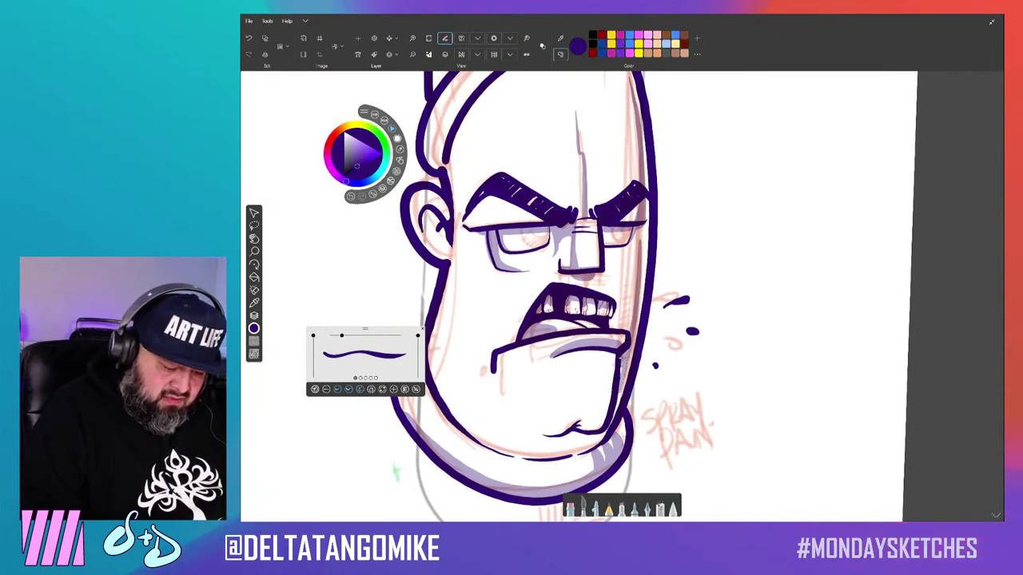
mouse_move(704, 415)
mouse_down()
mouse_move(622, 137)
mouse_move(535, 329)
mouse_up()
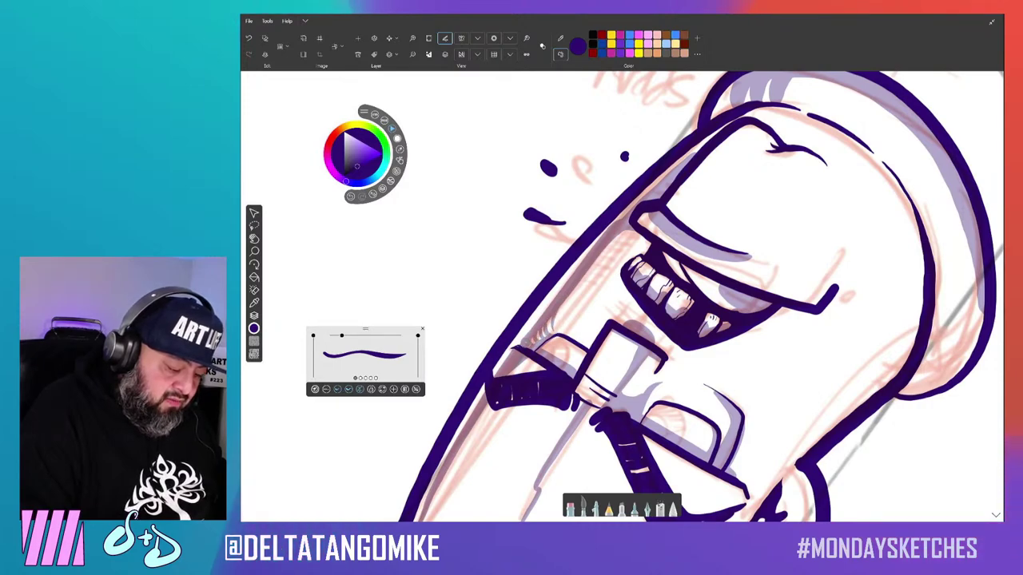
mouse_move(623, 303)
mouse_down()
mouse_move(560, 351)
mouse_move(623, 304)
mouse_move(607, 336)
mouse_move(600, 319)
mouse_move(640, 384)
mouse_up()
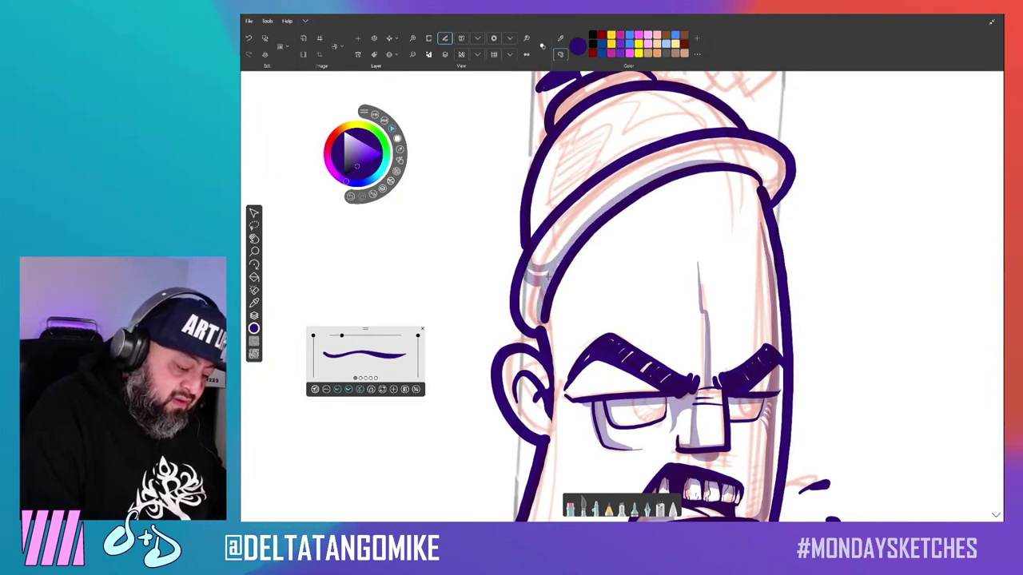
Paint lavender tone strokes along the inner left edge of the hat.
drag(539, 297, 529, 275)
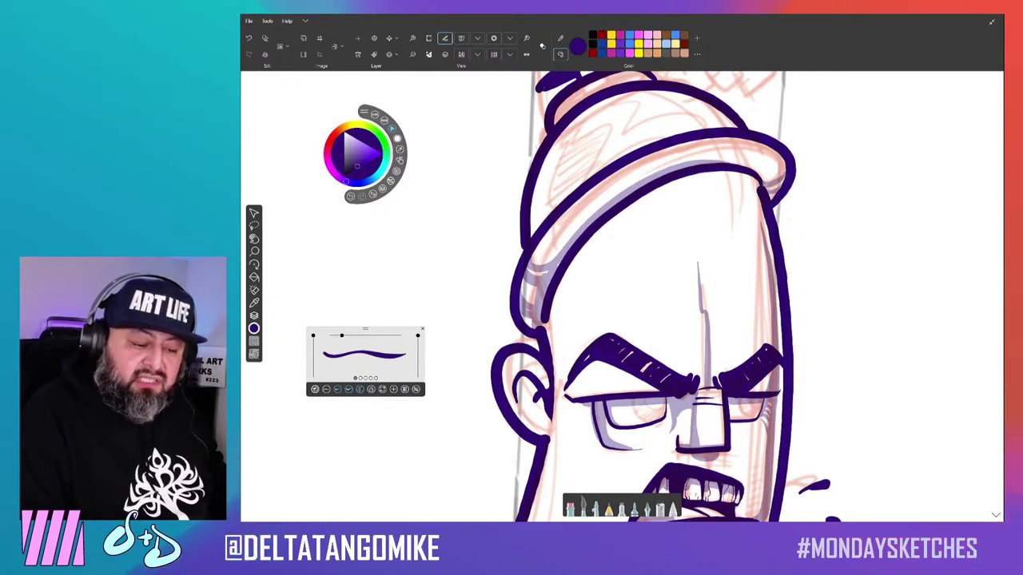
scroll(768, 179, up, 3)
mouse_move(618, 157)
mouse_down()
mouse_move(564, 277)
mouse_move(568, 245)
mouse_up()
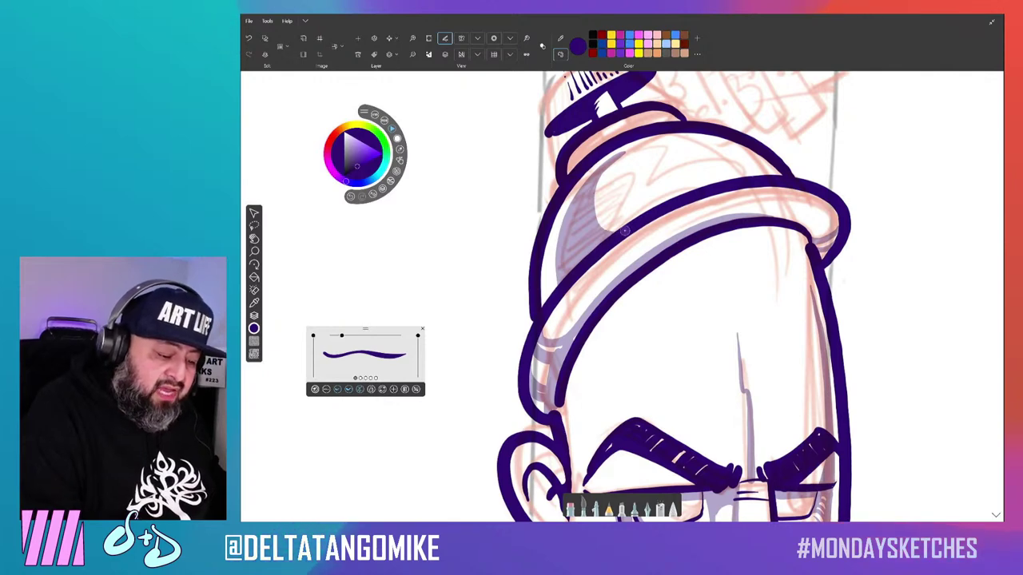
Brush lavender tone onto the nozzle's stem and left side.
drag(522, 194, 523, 322)
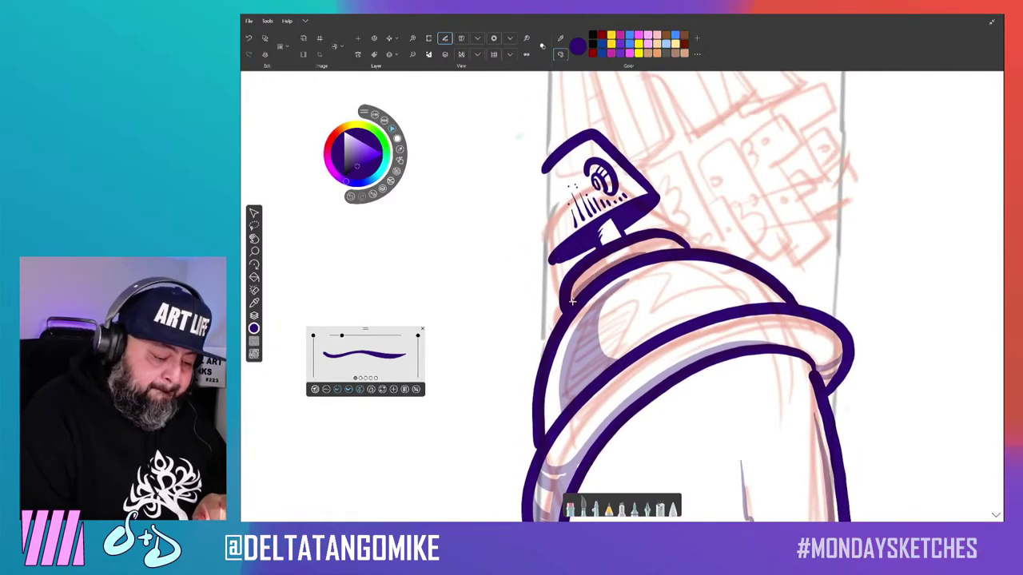
drag(602, 229, 607, 245)
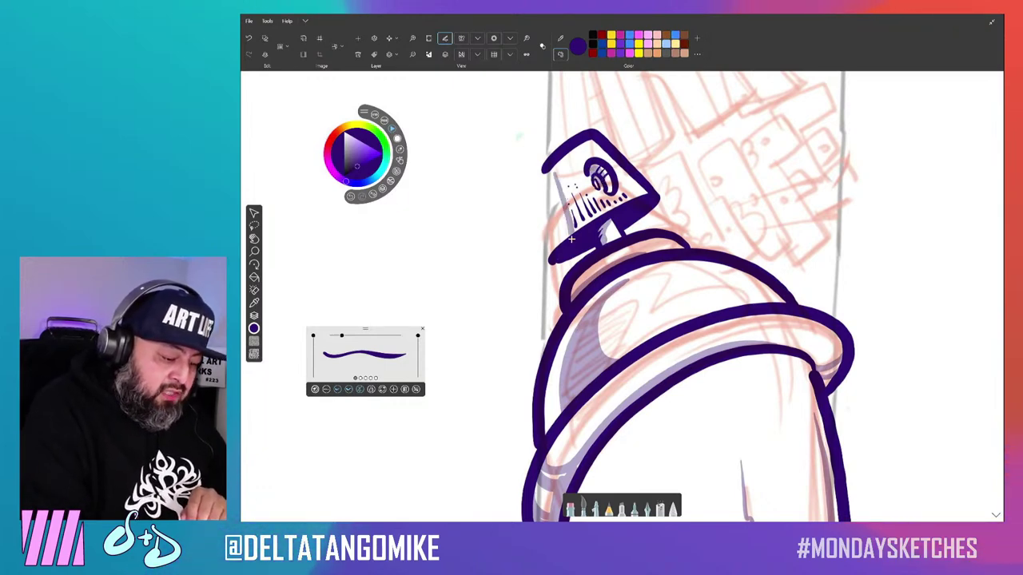
drag(559, 206, 548, 181)
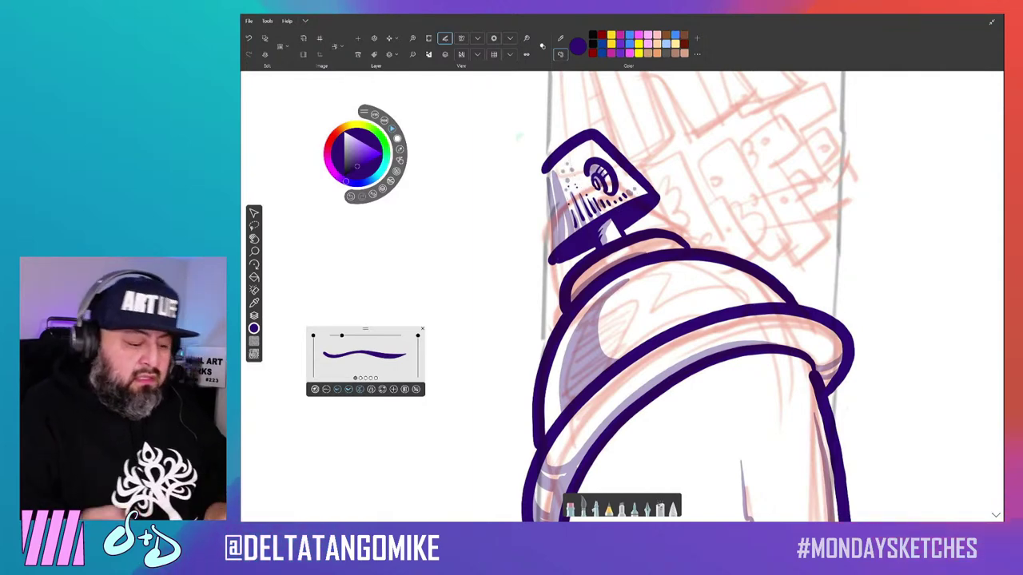
scroll(623, 295, down, 3)
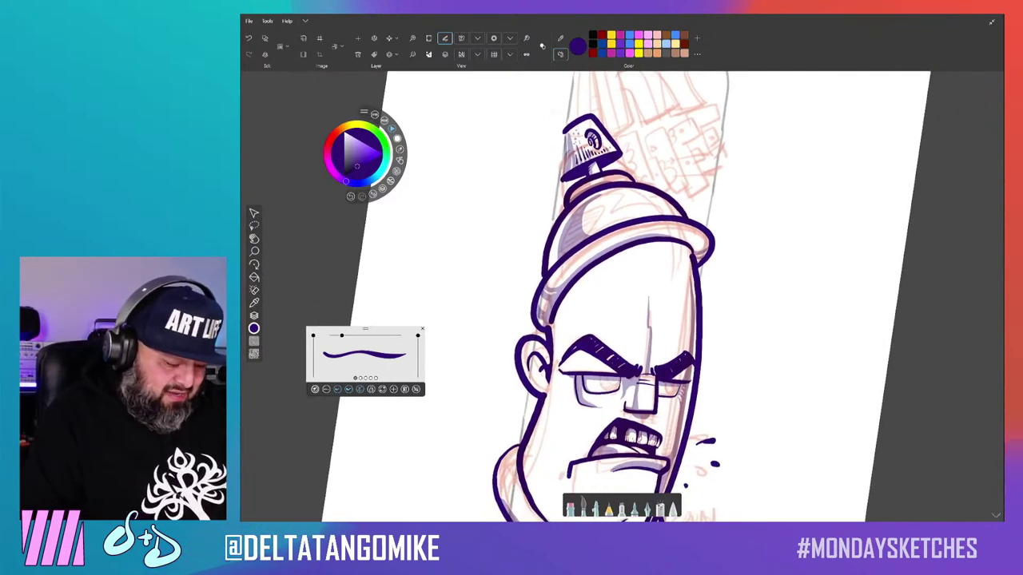
Recentre, tilt and zoom out the view to show the whole spray can.
scroll(623, 296, up, 3)
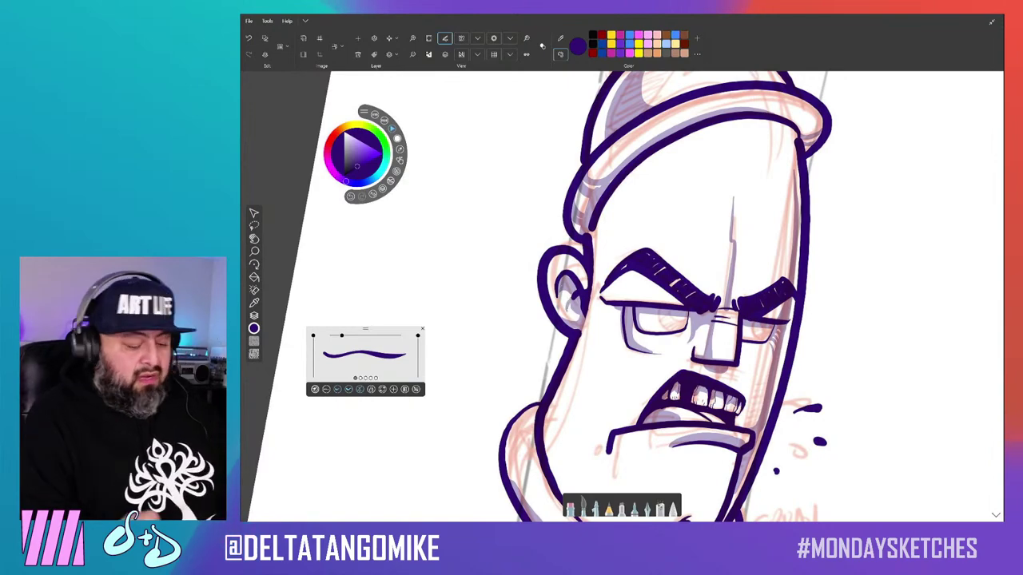
drag(687, 336, 664, 231)
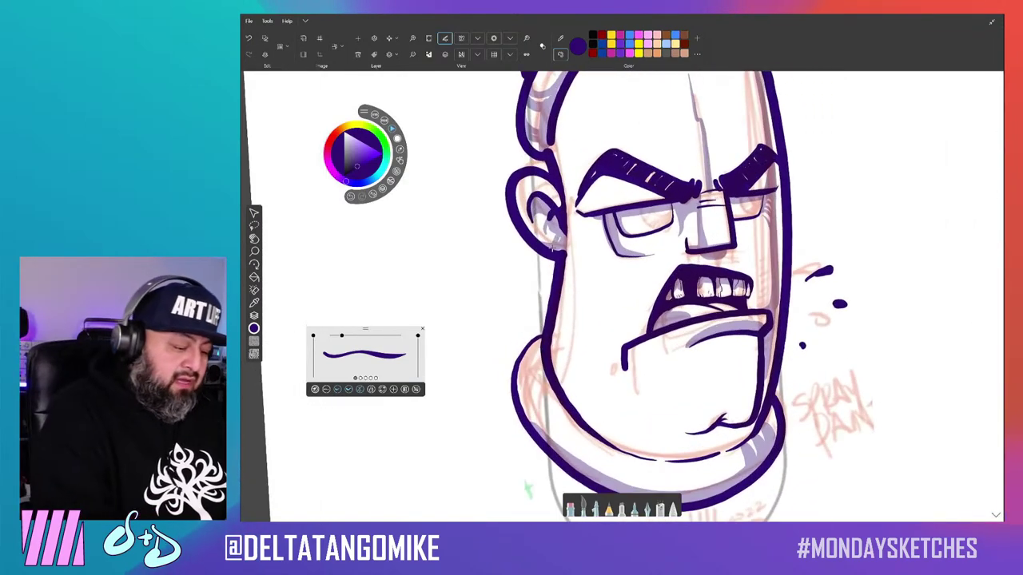
drag(688, 240, 624, 152)
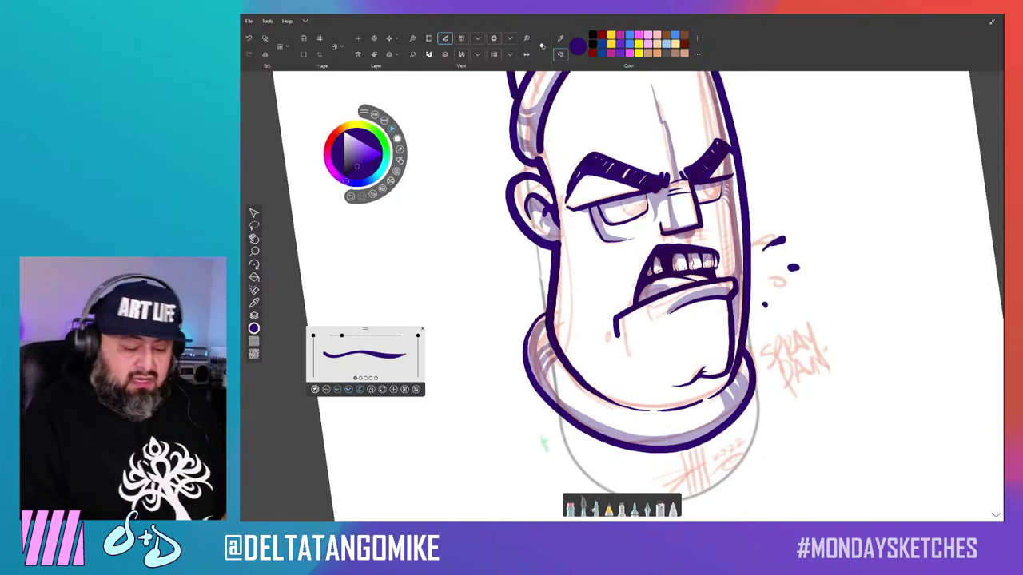
mouse_move(687, 240)
mouse_down()
mouse_move(621, 140)
mouse_move(631, 143)
mouse_up()
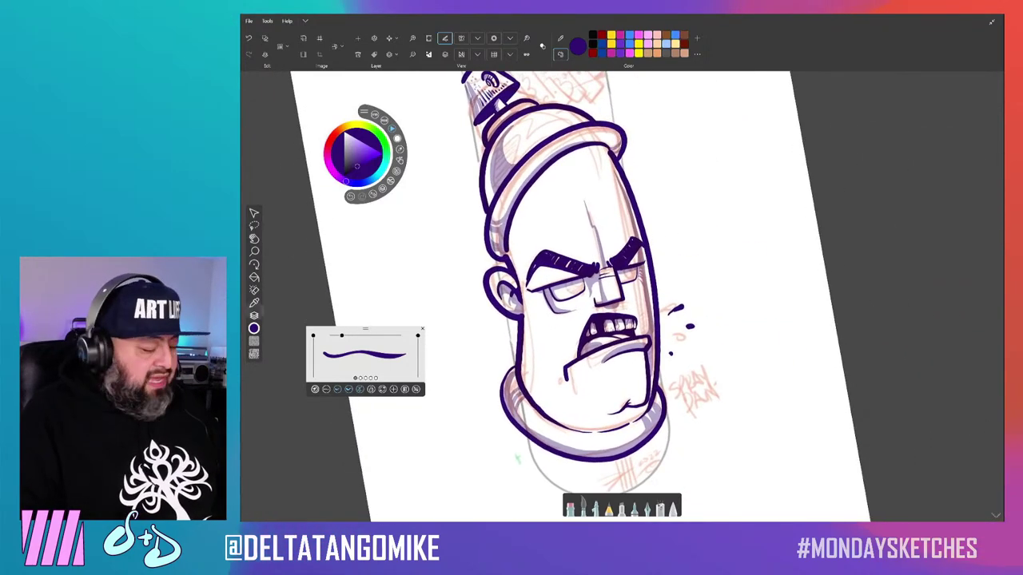
Hide the SKETCH layer and raise TONE 1's opacity to darken the shading.
click(254, 315)
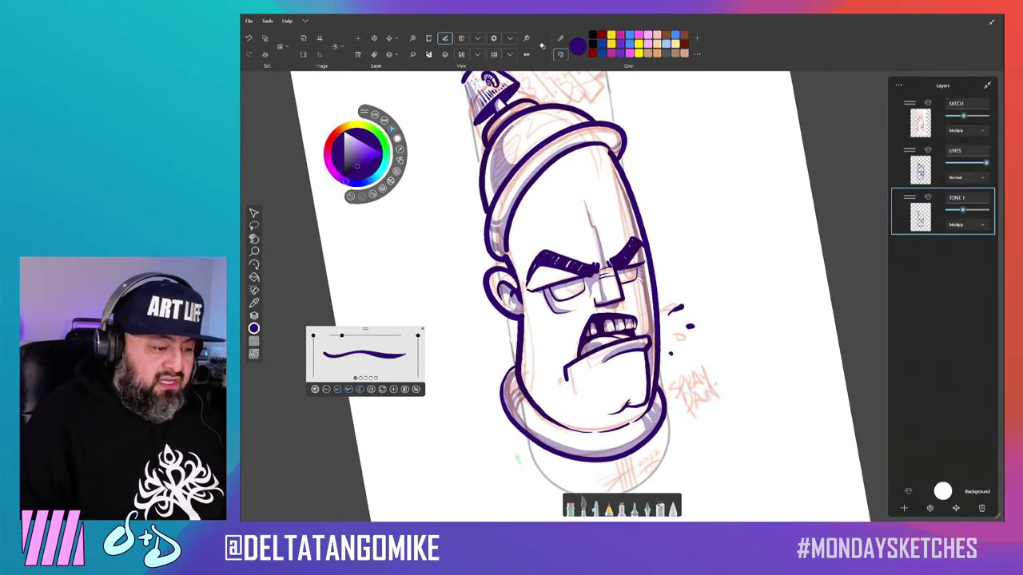
click(928, 103)
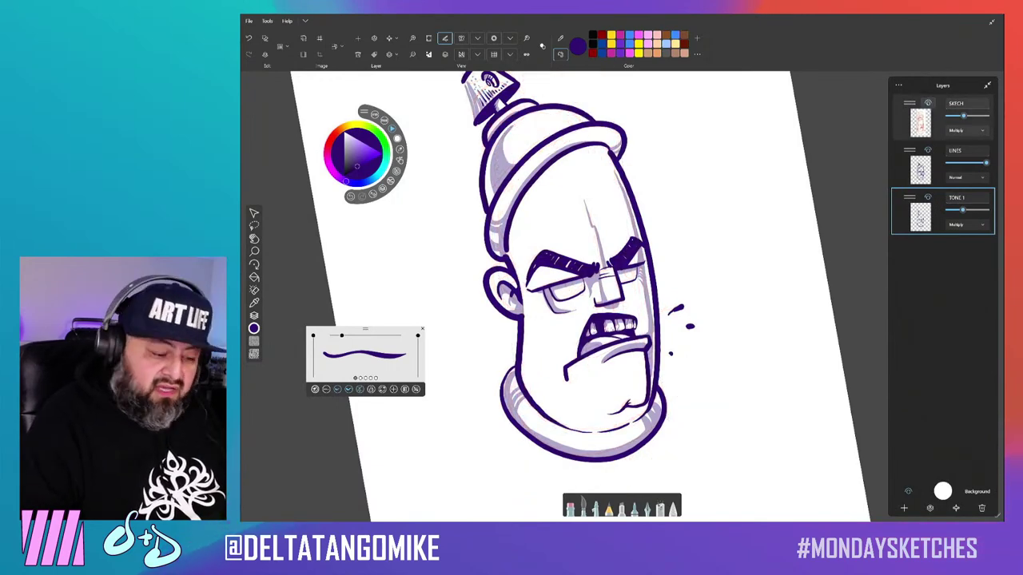
mouse_move(962, 209)
mouse_down()
mouse_move(983, 209)
mouse_move(961, 210)
mouse_up()
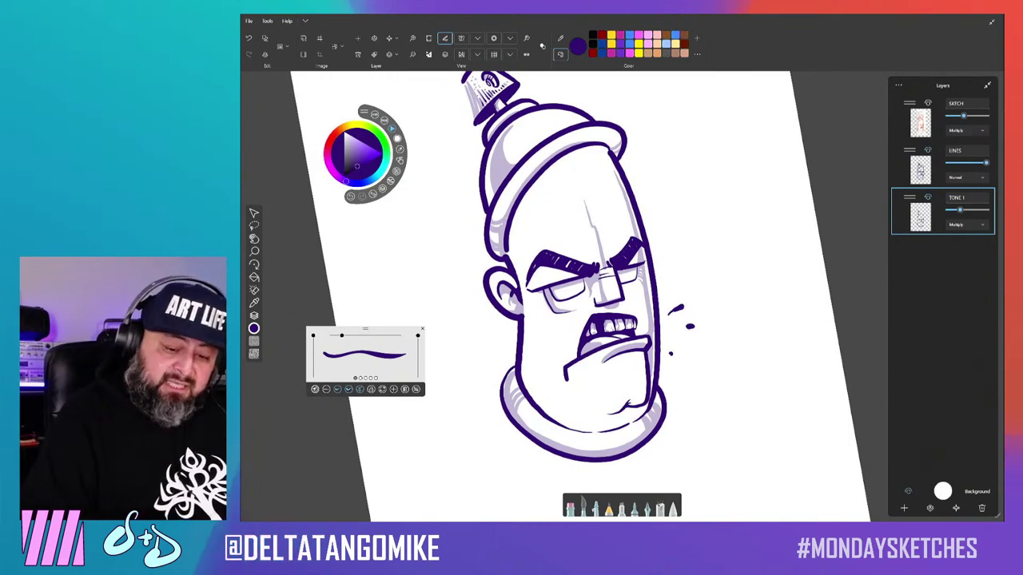
Brush two lavender tone strokes down the face's left edge, then reopen the layers list.
key(l)
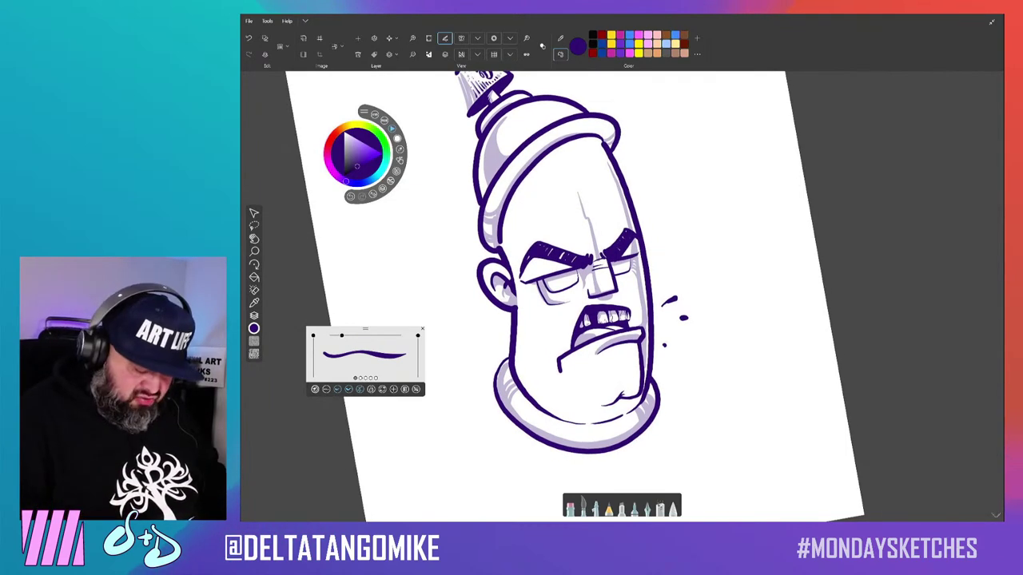
scroll(675, 313, up, 5)
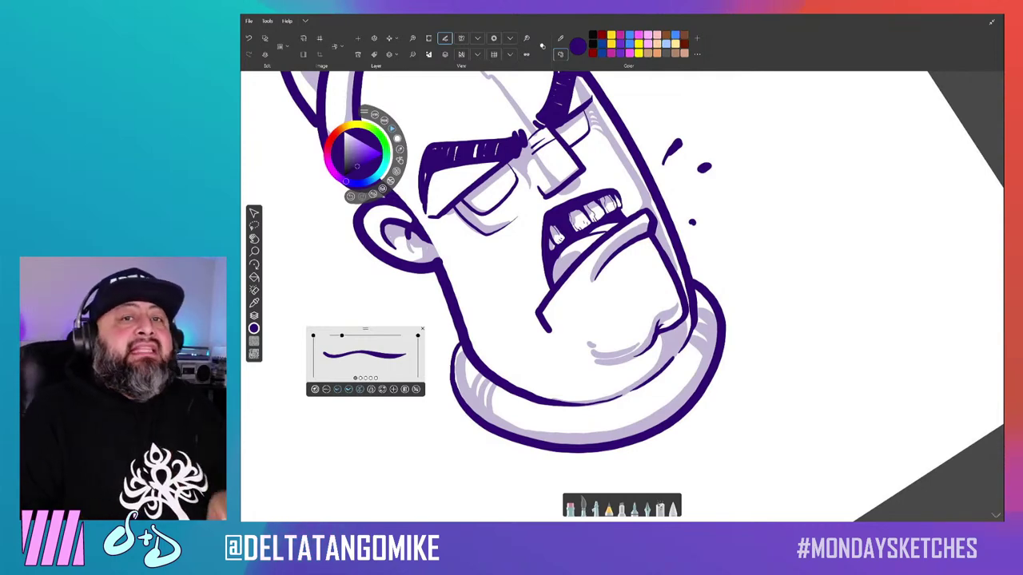
mouse_move(608, 160)
mouse_down()
mouse_move(621, 140)
mouse_move(639, 240)
mouse_up()
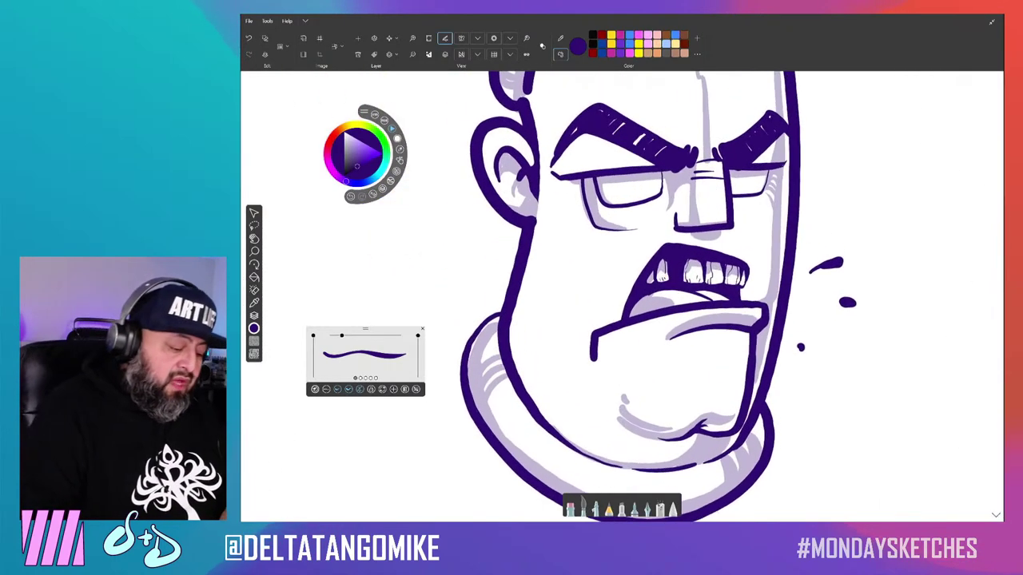
drag(545, 243, 521, 390)
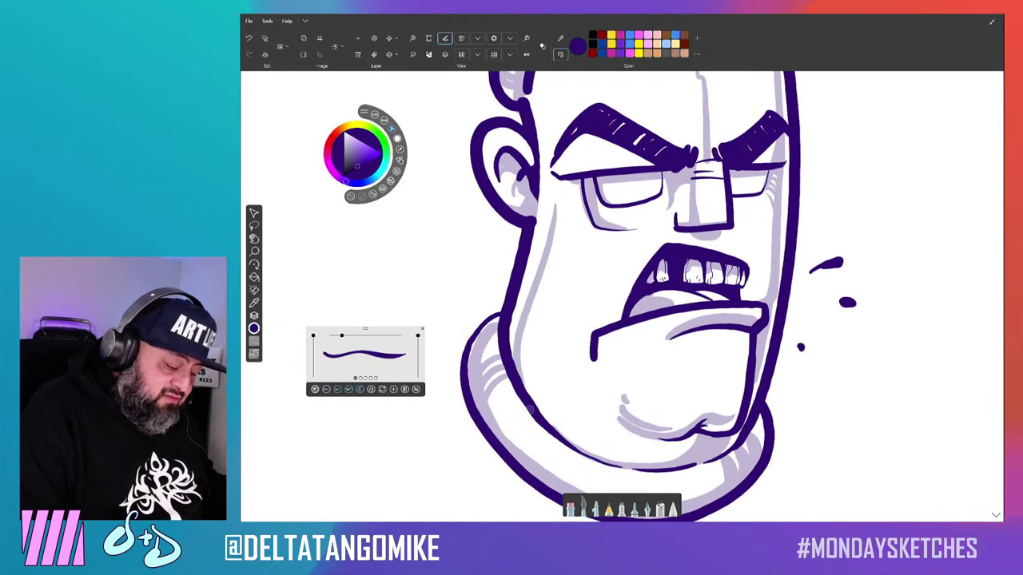
drag(534, 285, 528, 401)
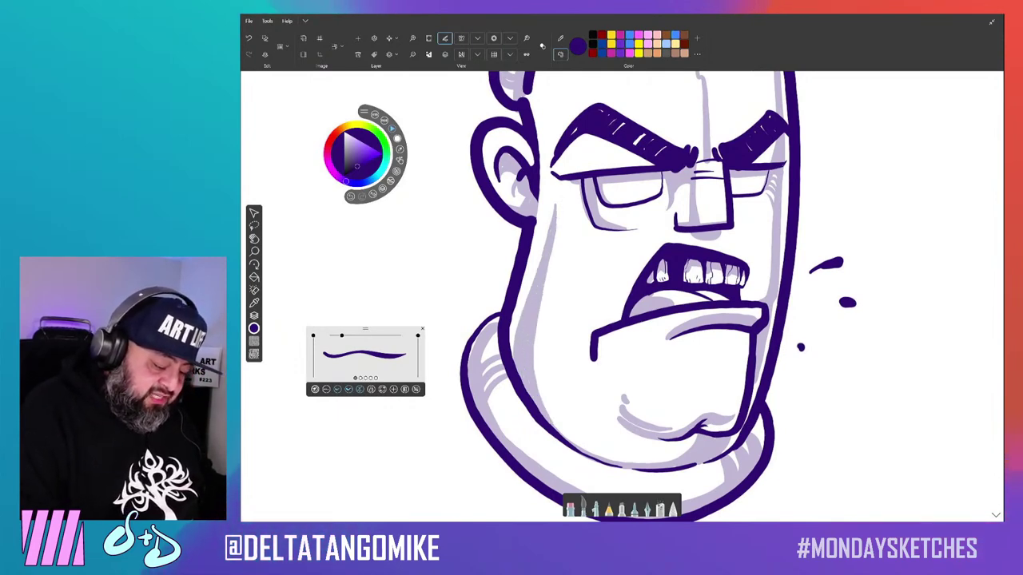
scroll(530, 319, down, 5)
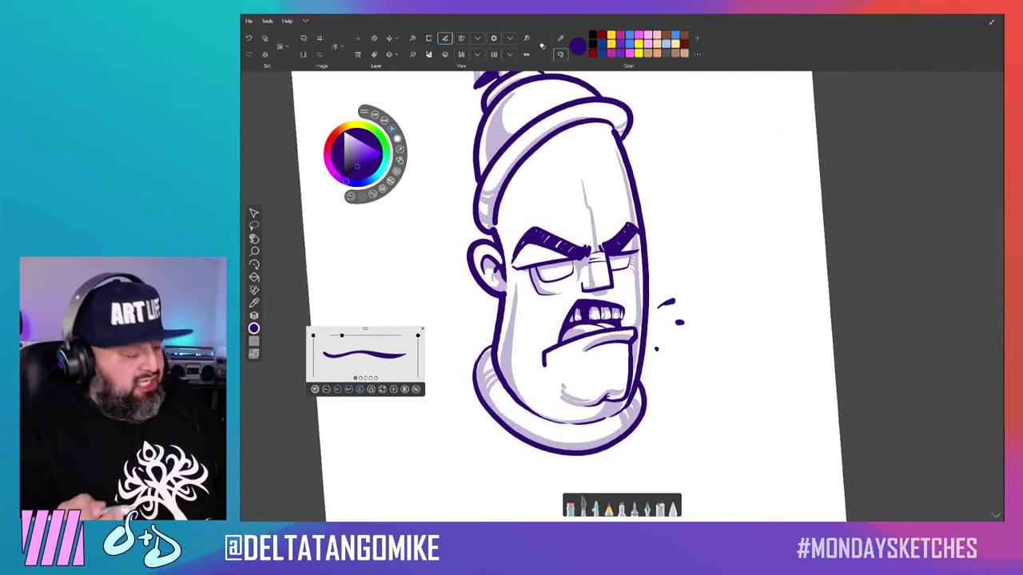
key(ctrl+l)
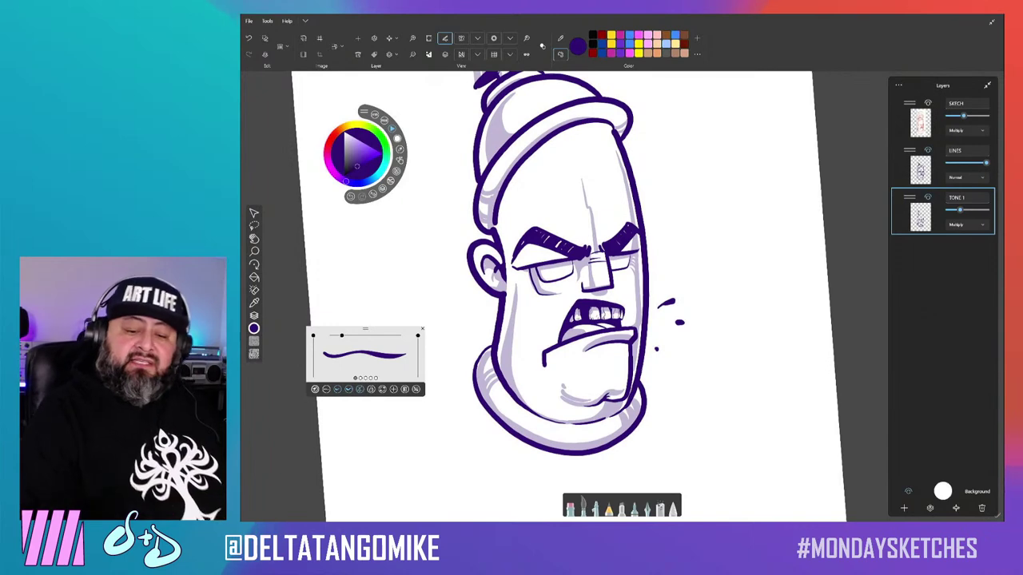
Hide the TONE 1 layer and show the red SKETCH underlay beneath the purple ink.
click(926, 197)
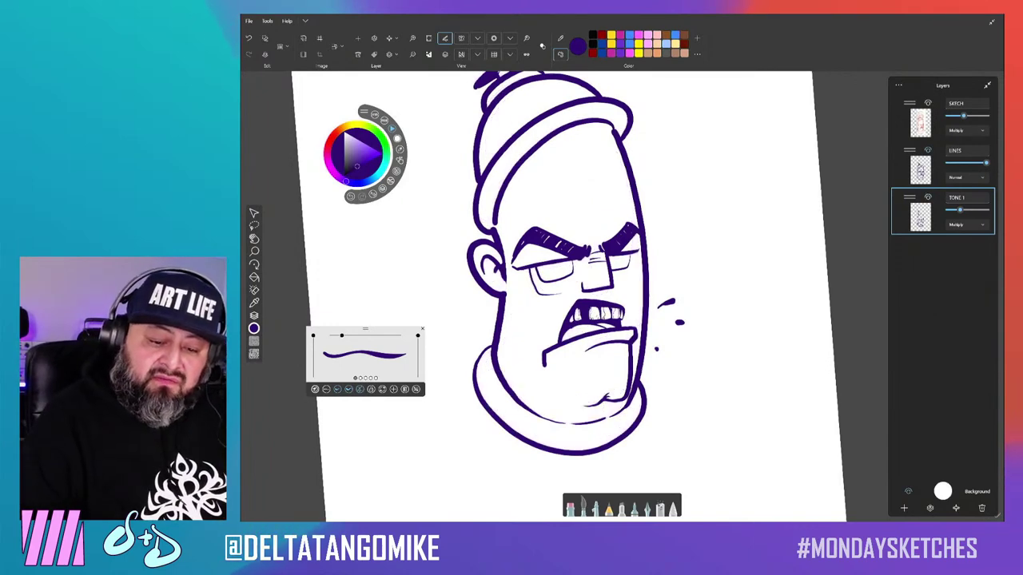
click(927, 103)
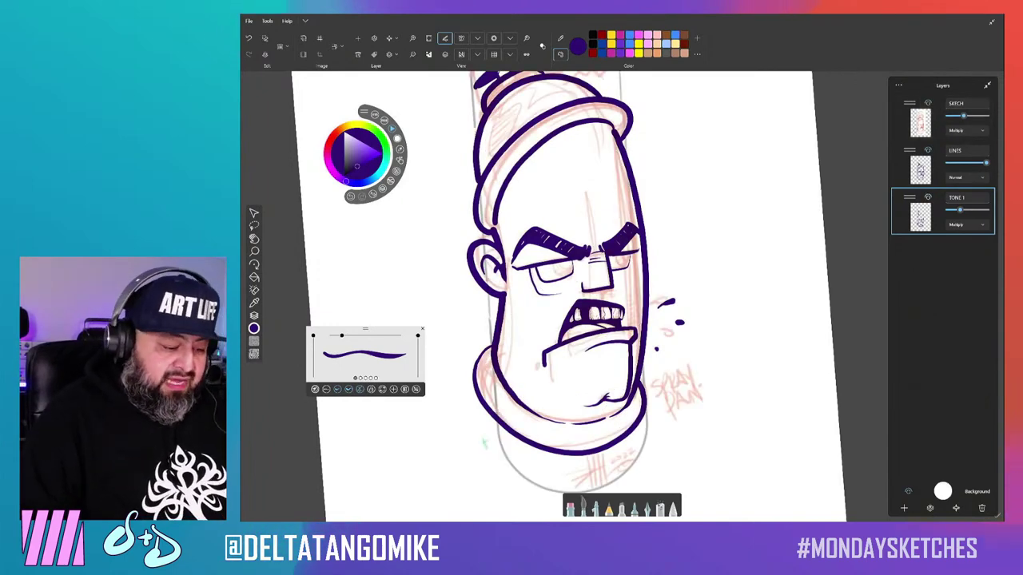
key(ctrl+l)
scroll(607, 136, down, 3)
scroll(622, 137, up, 2)
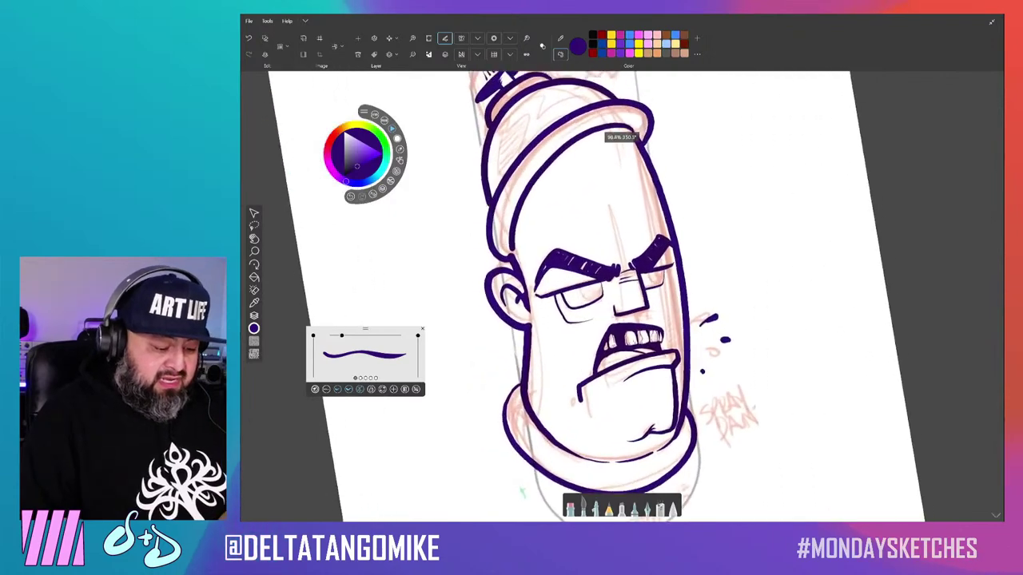
scroll(621, 137, up, 2)
scroll(622, 137, up, 2)
scroll(622, 136, up, 2)
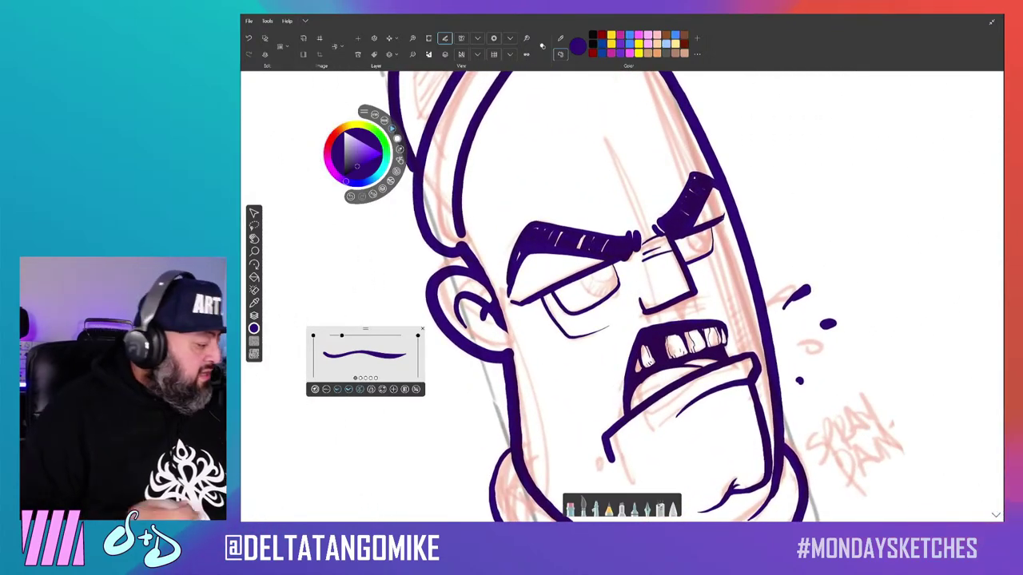
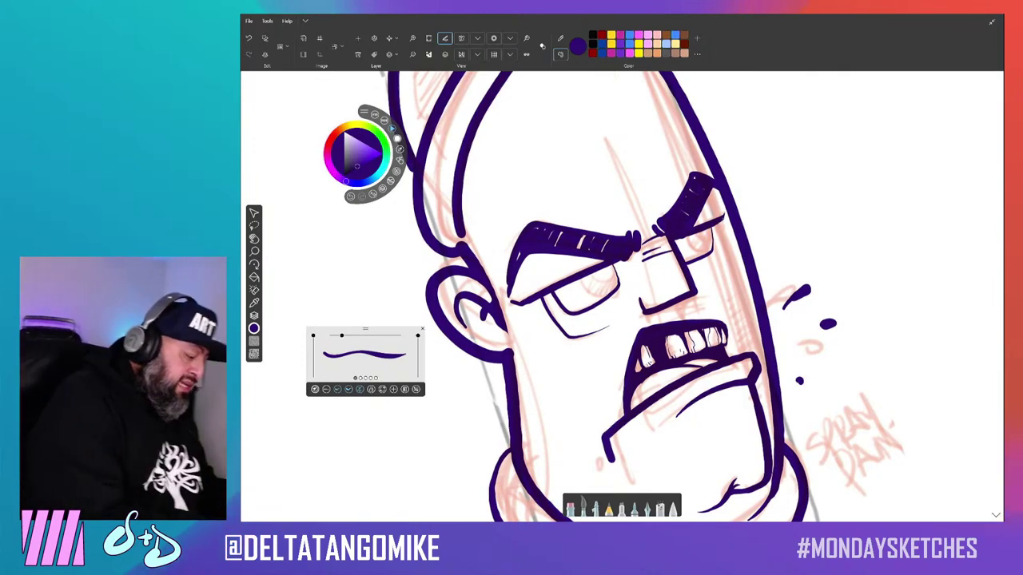
Toggle the SKETCH and TONE 1 layer visibility so the grey tone shading shows.
key(l)
click(928, 104)
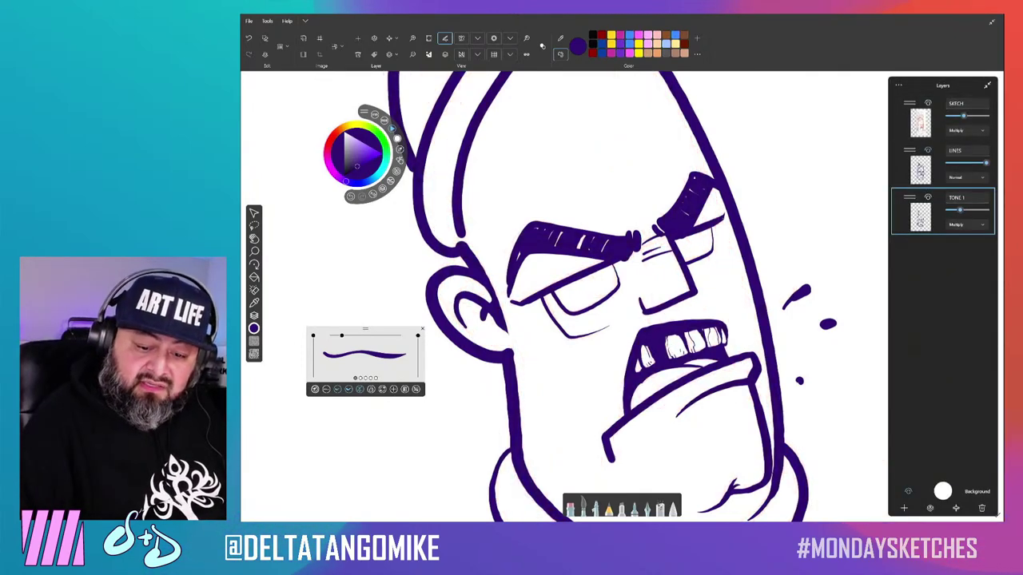
click(928, 197)
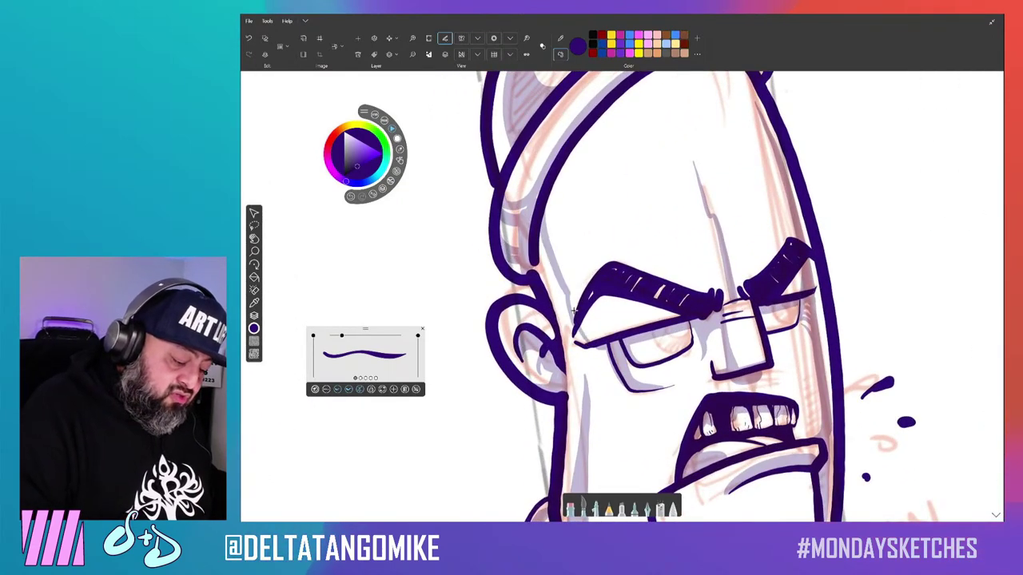
Paint two lavender shading strokes along the head's right outline on TONE 1.
drag(574, 310, 557, 227)
drag(564, 282, 546, 222)
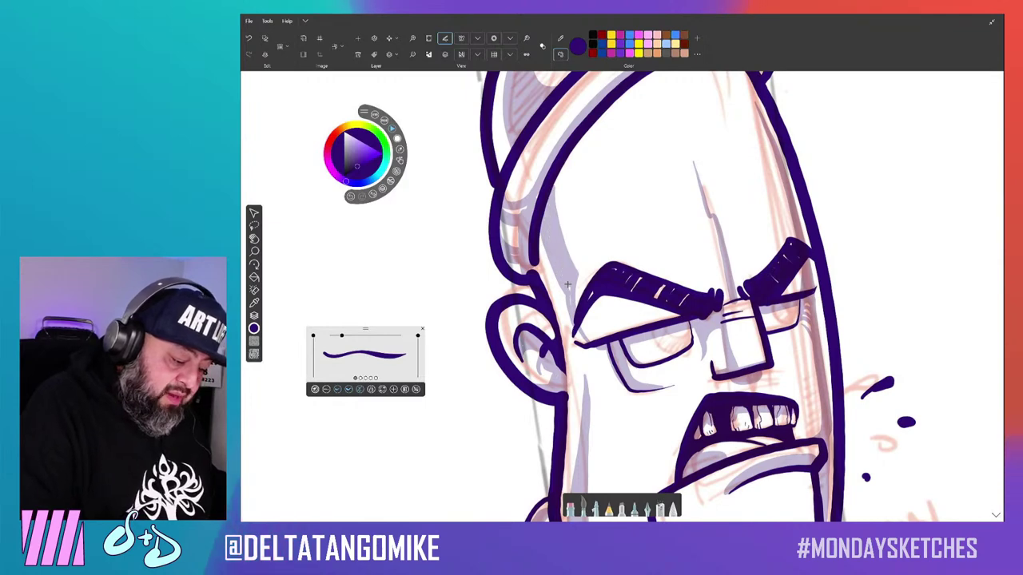
scroll(624, 296, up, 2)
scroll(624, 295, up, 2)
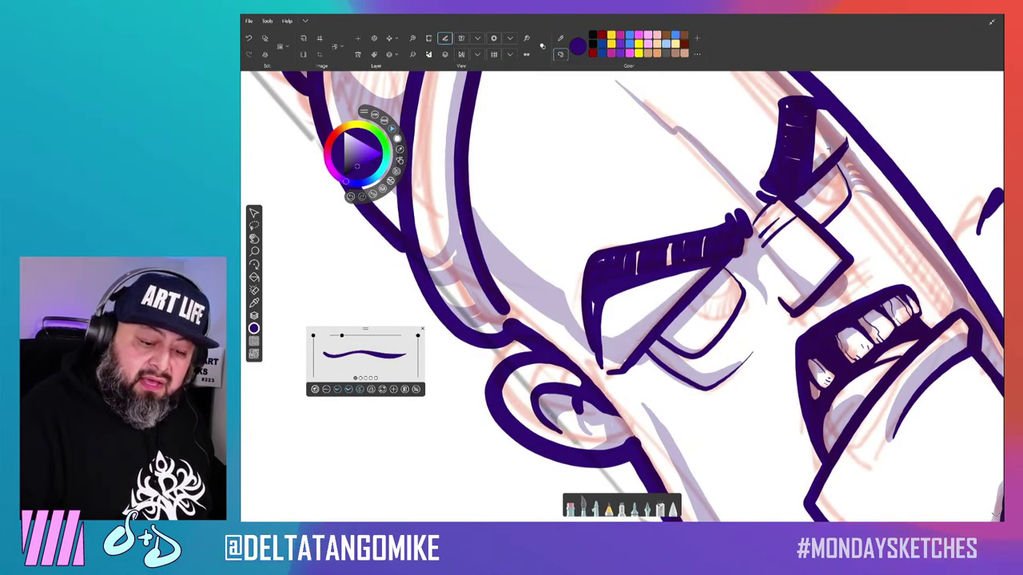
scroll(624, 295, down, 3)
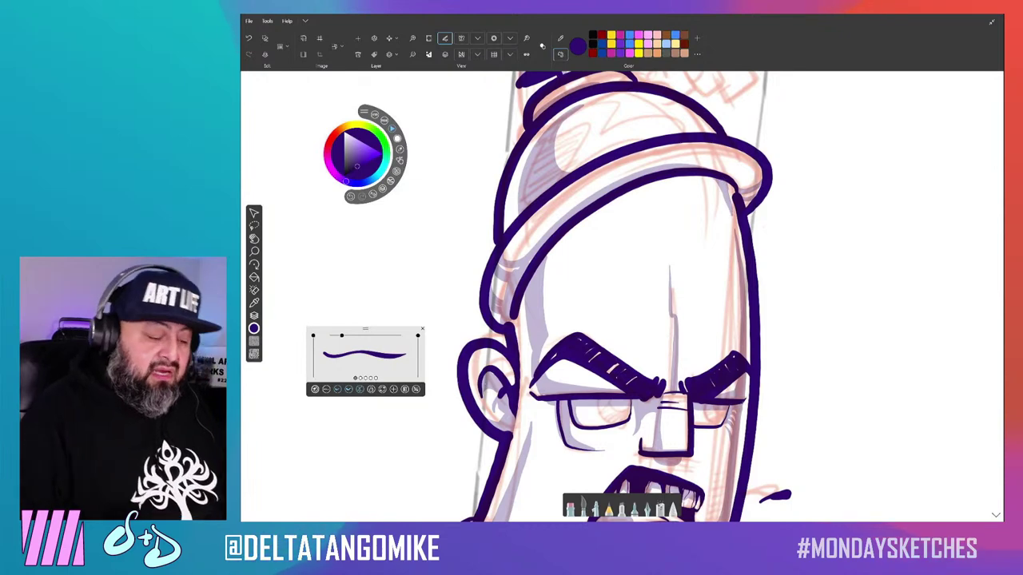
Select the LINES layer and zoom into the can's rim.
key(ctrl+0)
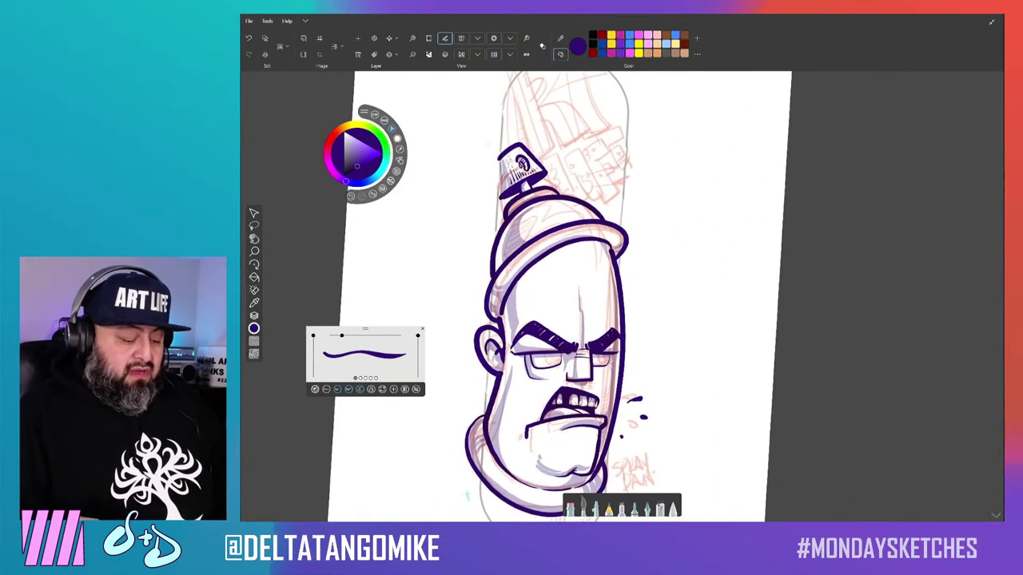
key(l)
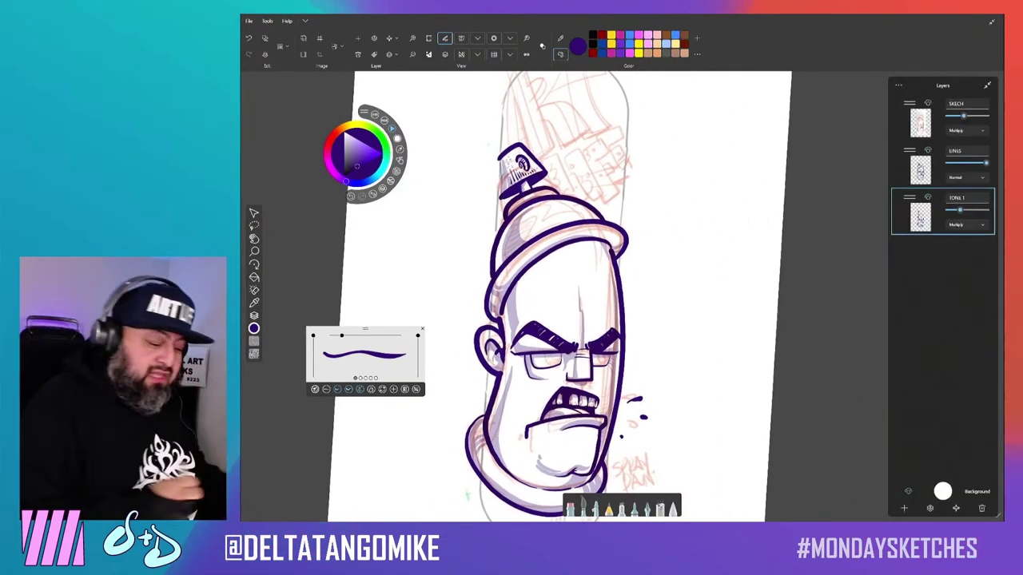
click(943, 164)
key(l)
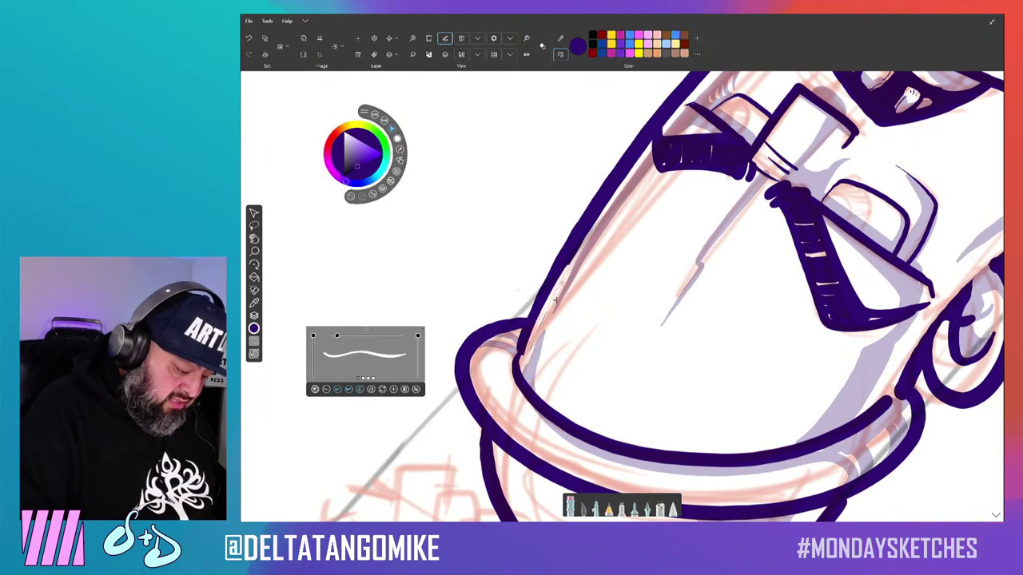
scroll(623, 295, up, 2)
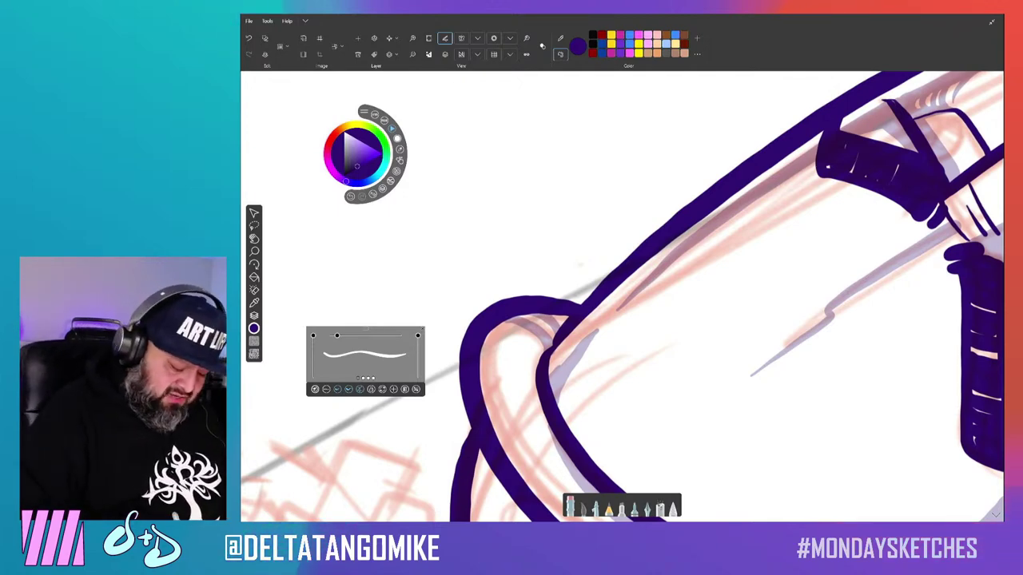
Shrink the brush and draw a thin purple line inside the rim curve.
drag(336, 335, 342, 335)
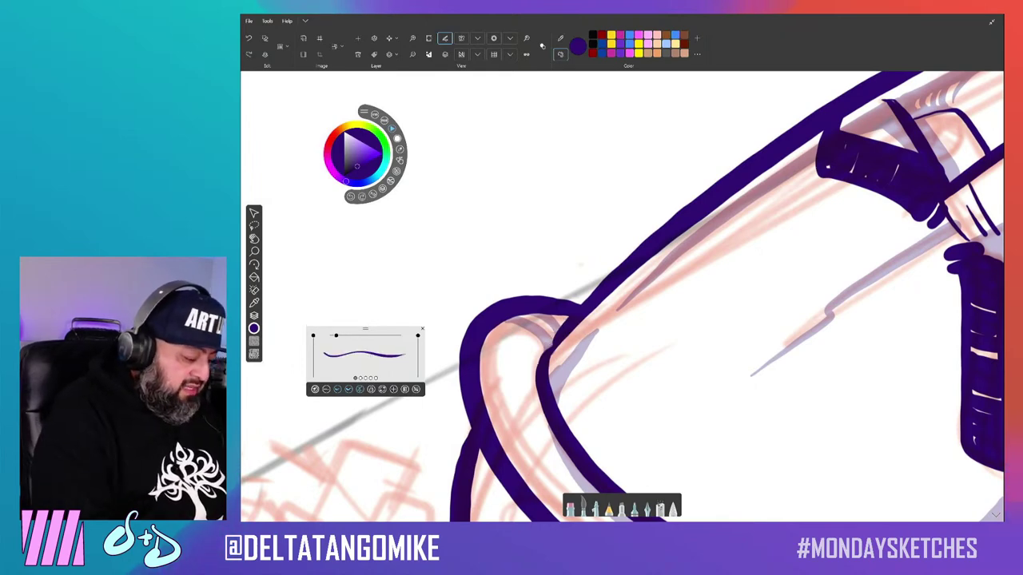
drag(514, 319, 559, 326)
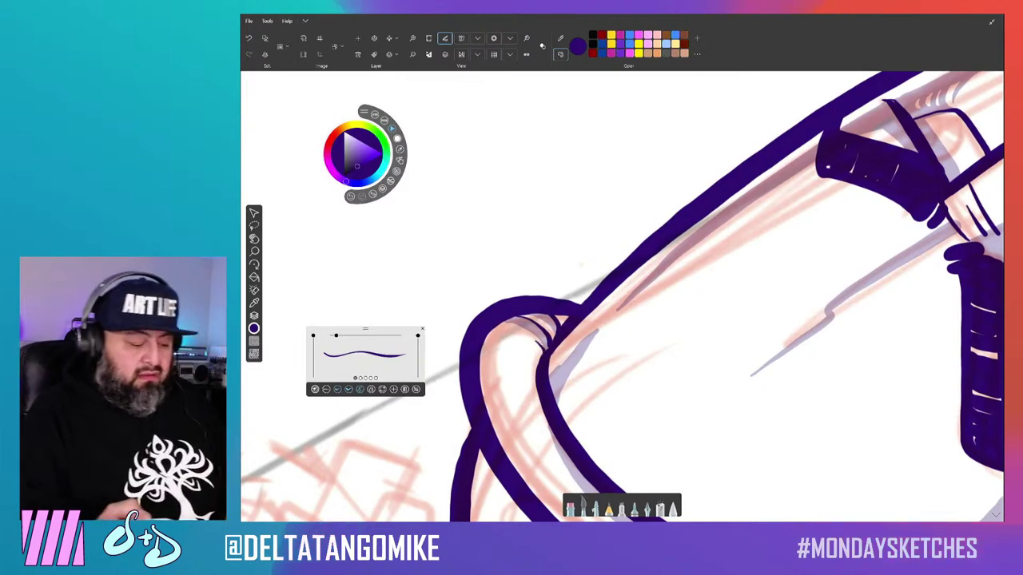
scroll(623, 296, down, 10)
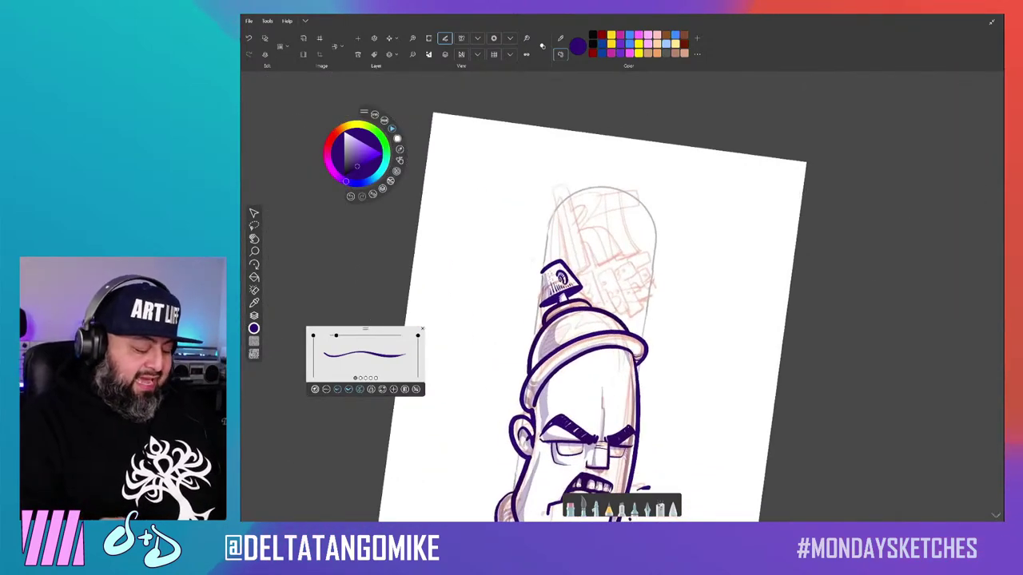
scroll(623, 296, up, 10)
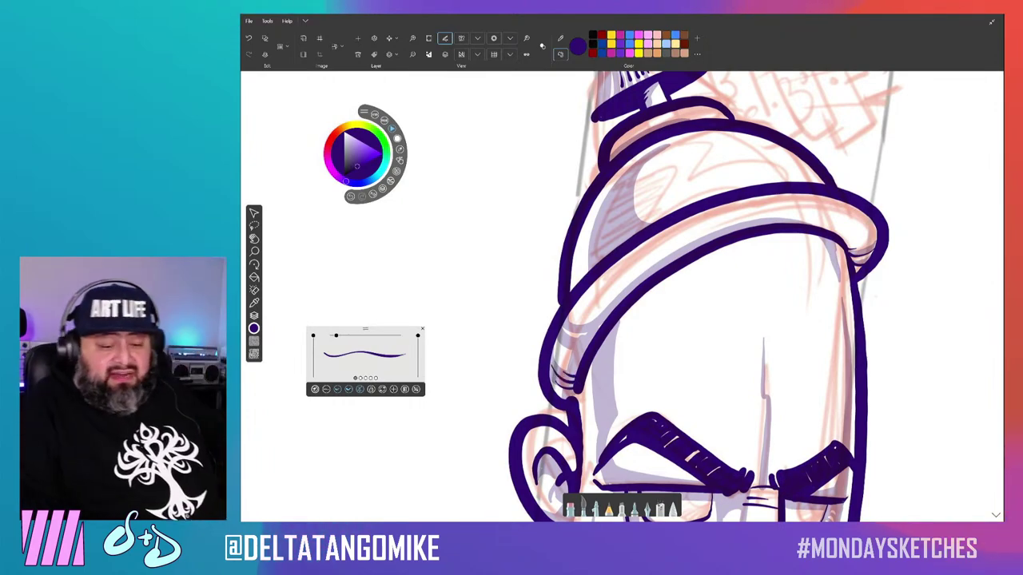
scroll(581, 373, down, 5)
scroll(615, 295, up, 2)
scroll(615, 296, up, 2)
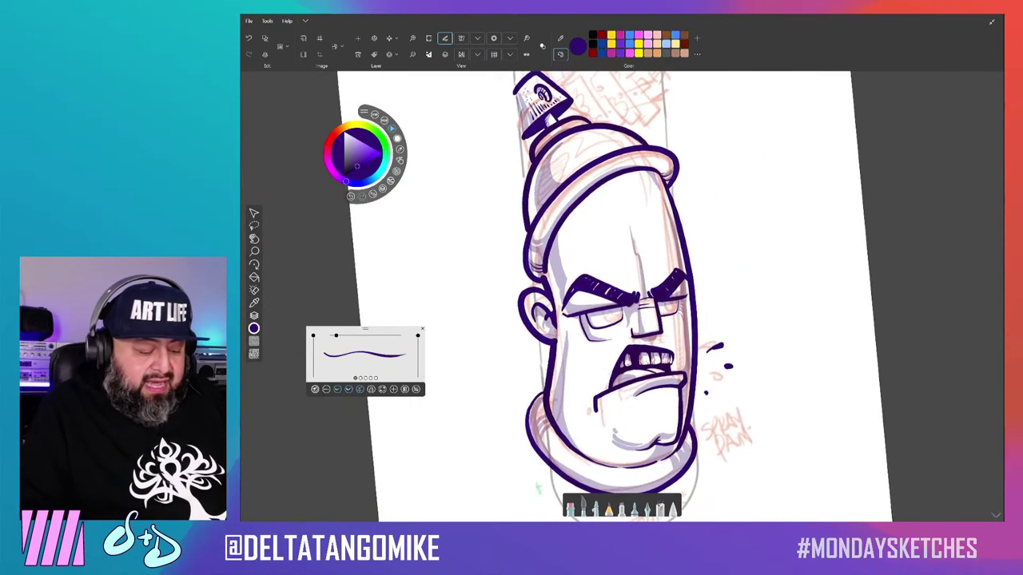
scroll(615, 295, up, 2)
key(ctrl+l)
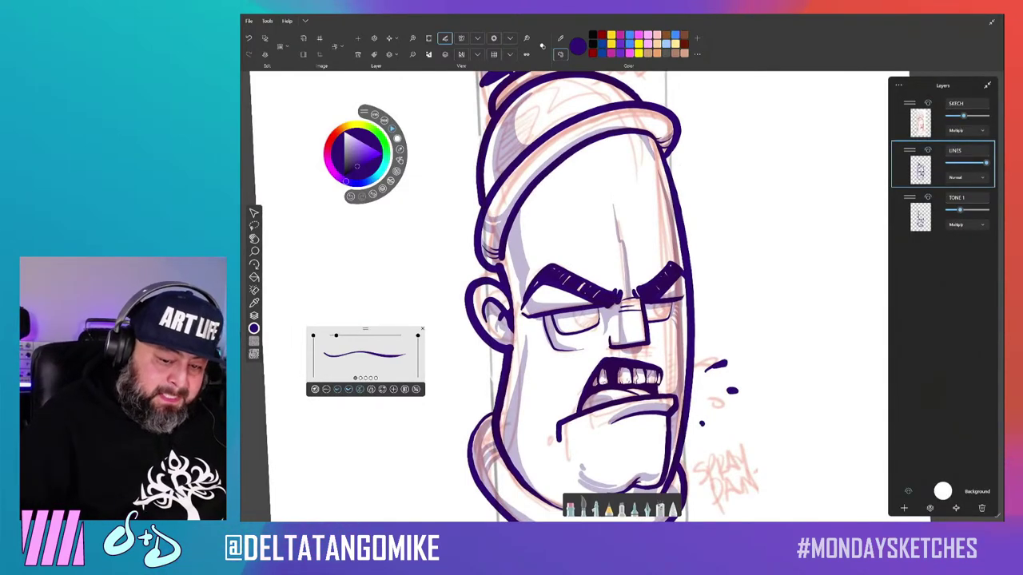
Zoom into the face and switch from the brush to the eraser.
scroll(559, 295, up, 2)
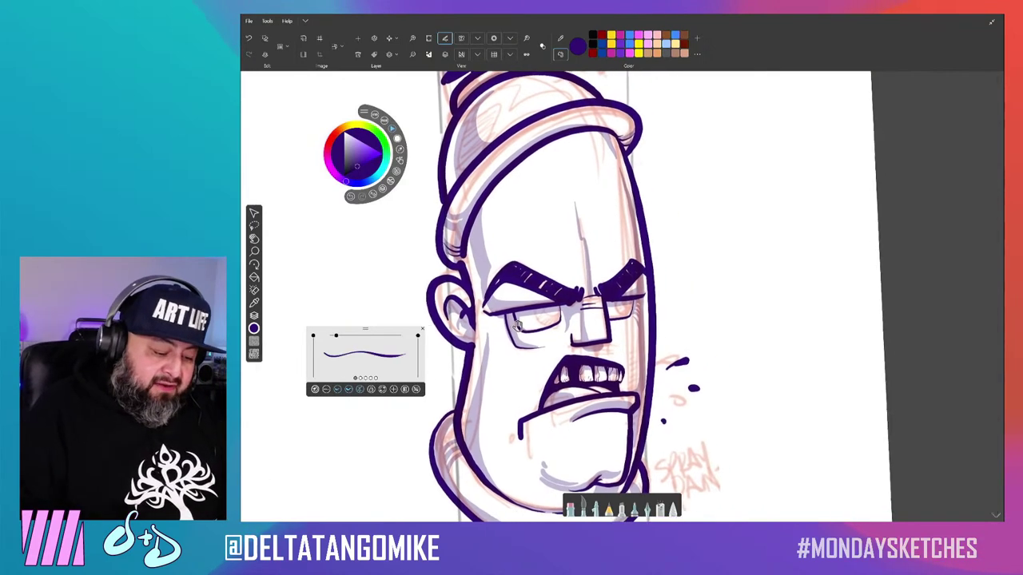
scroll(559, 296, up, 2)
scroll(643, 284, up, 2)
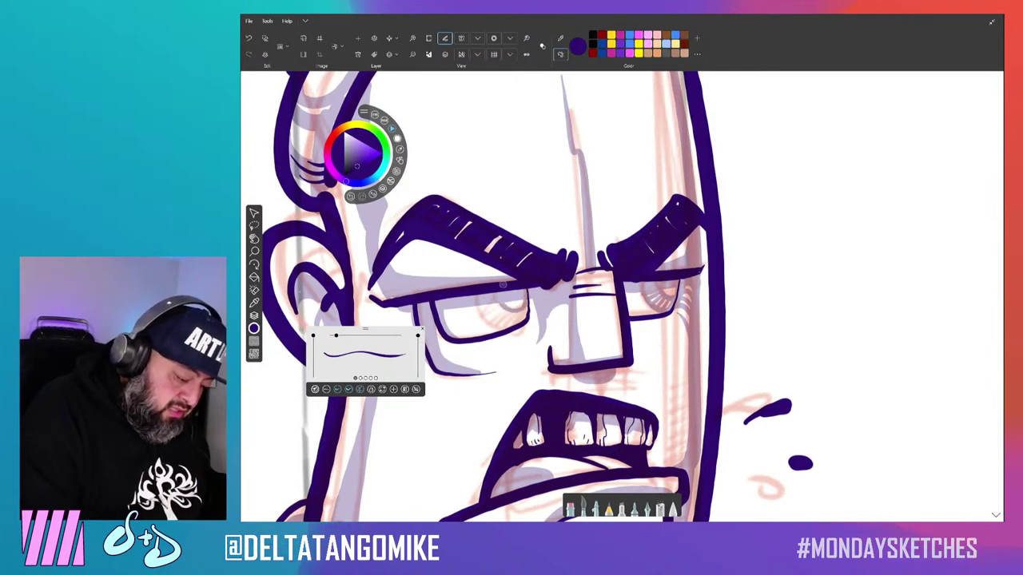
scroll(503, 284, up, 3)
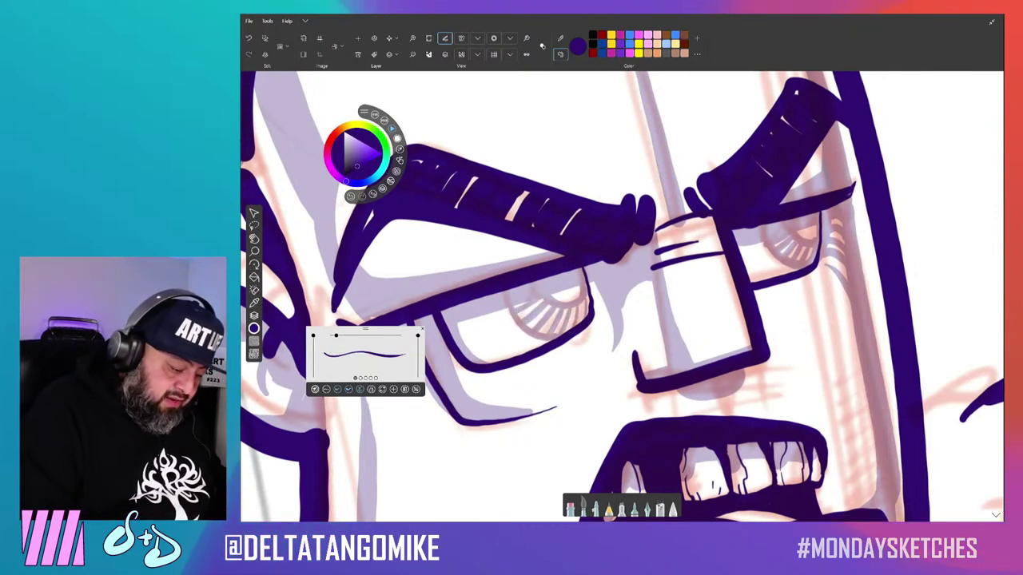
key(e)
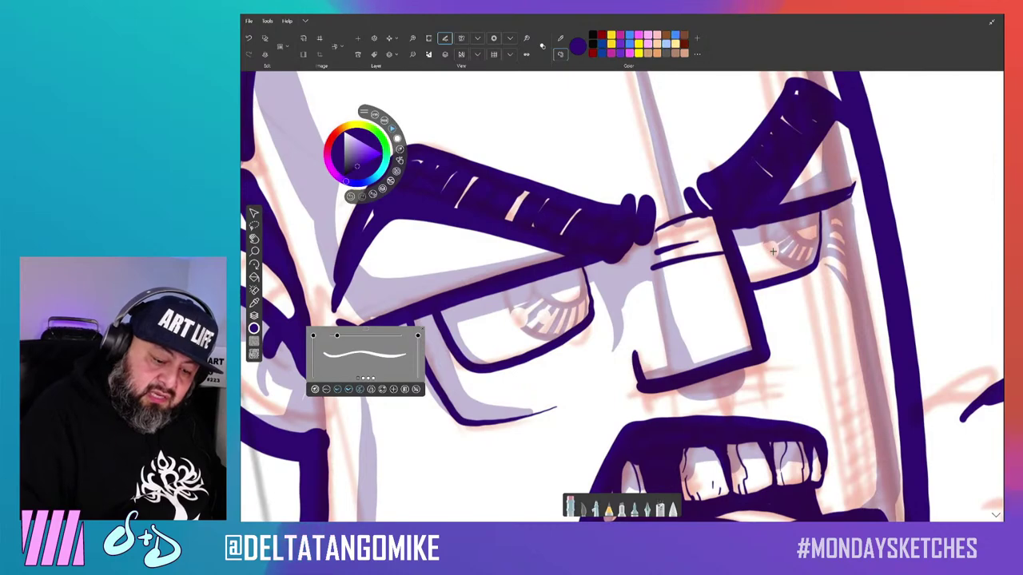
scroll(575, 391, down, 3)
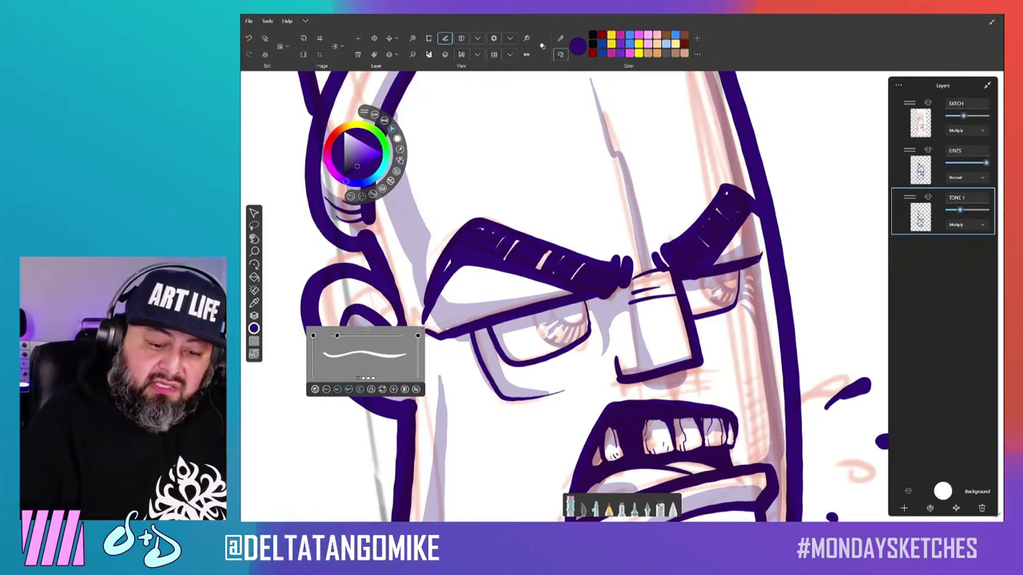
Hide SKETCH, duplicate TONE 1 and rename the copy TONE 2.
click(928, 104)
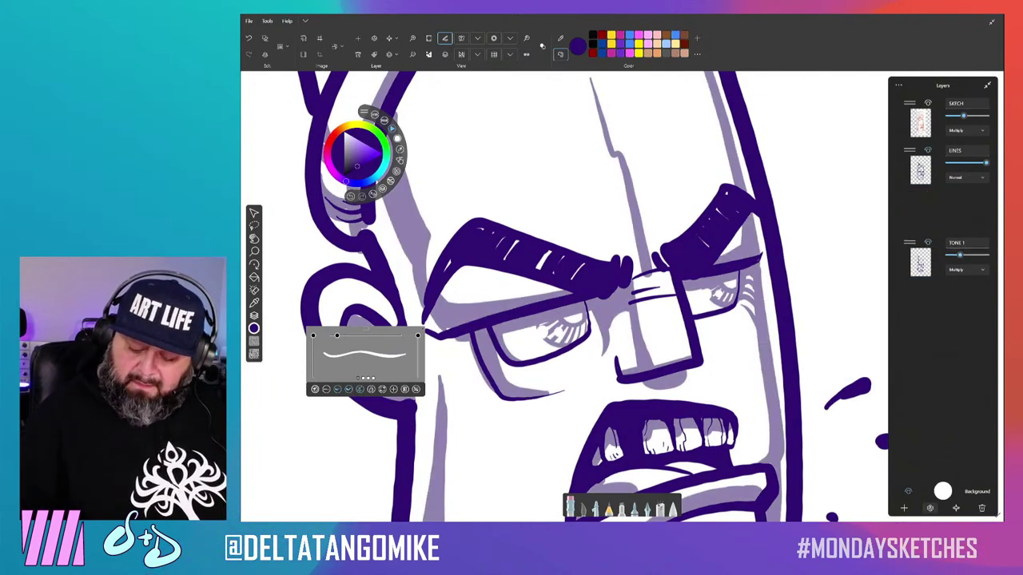
key(ctrl+j)
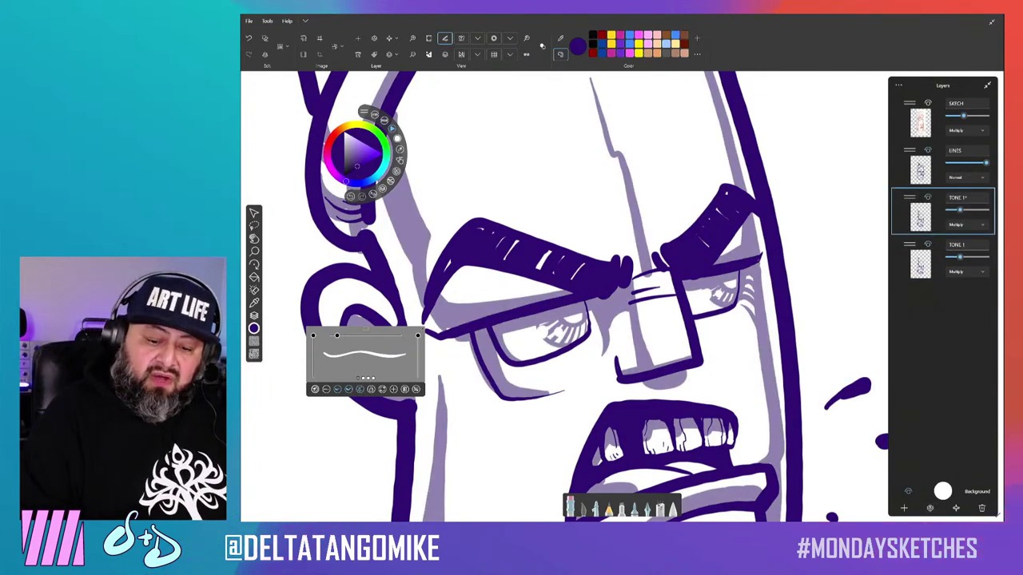
double_click(972, 197)
key(BackSpace)
key(BackSpace)
text(2)
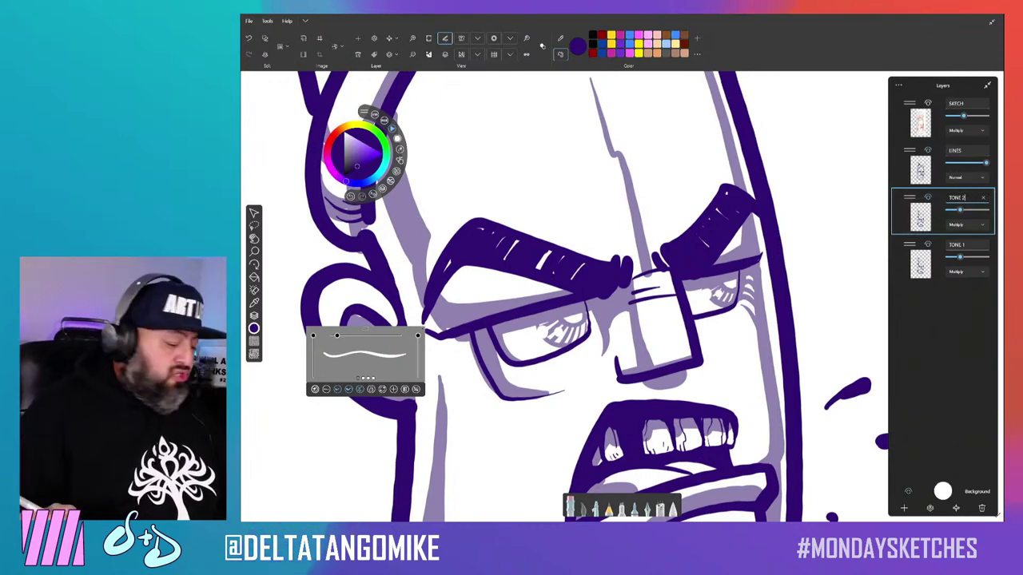
Lower the TONE 2 layer's opacity slightly.
drag(607, 320, 643, 284)
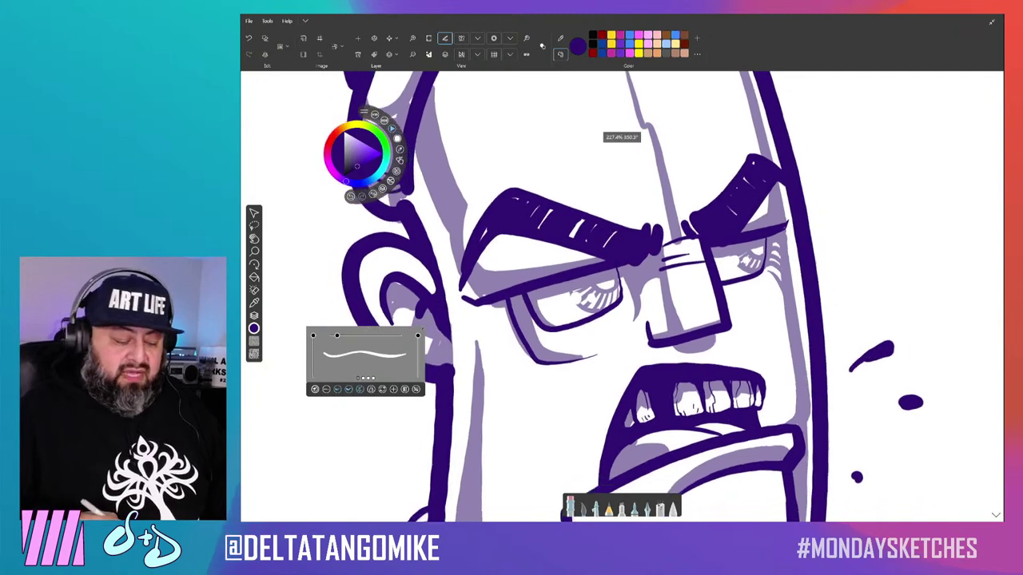
scroll(585, 297, down, 5)
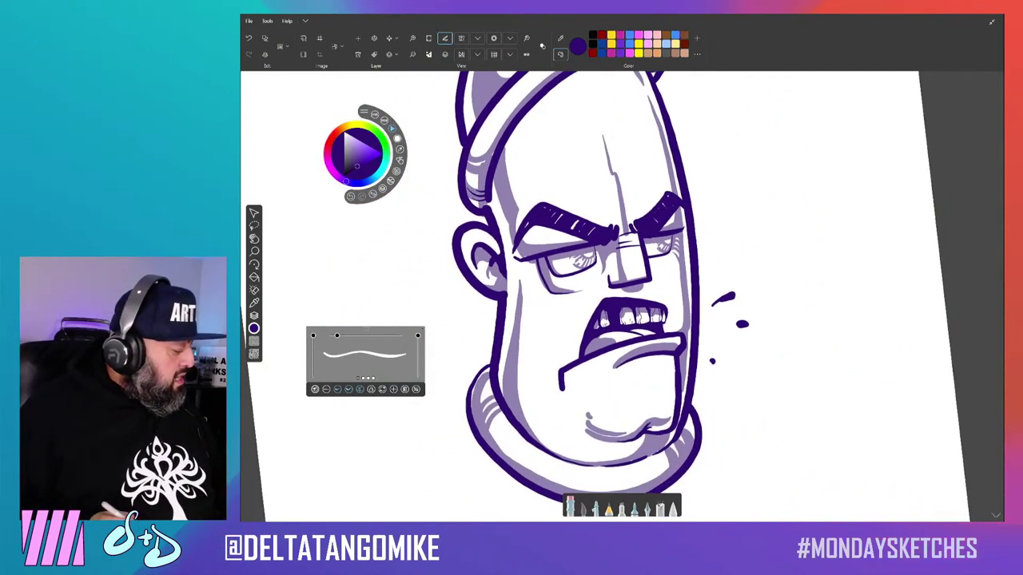
key(ctrl+l)
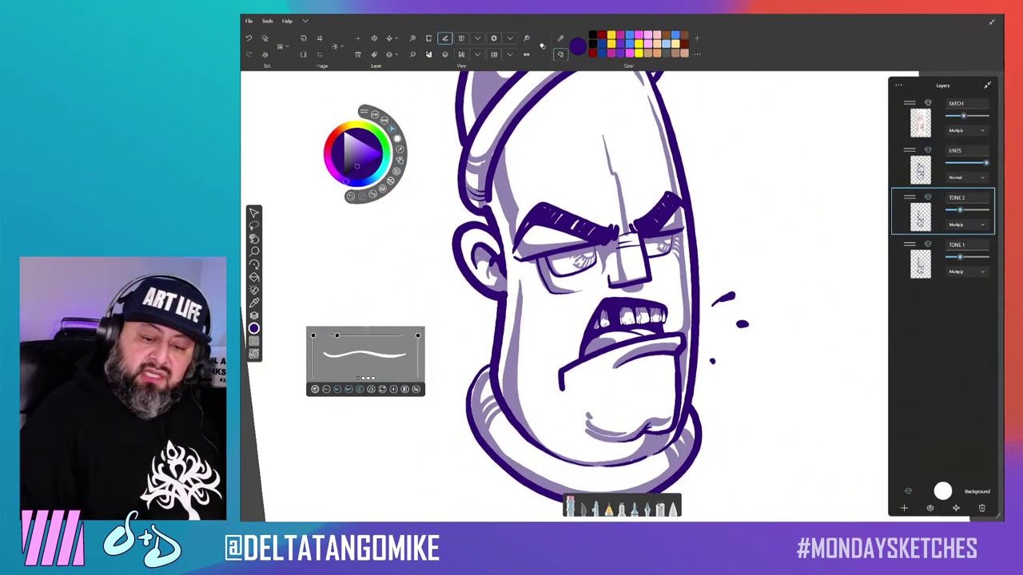
drag(960, 209, 954, 210)
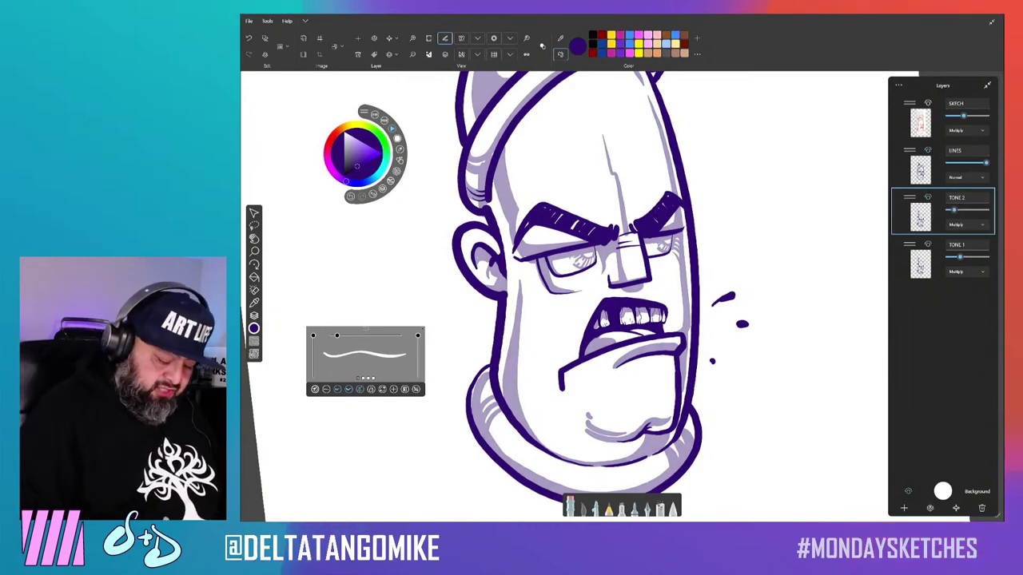
Shade down the chin edge in lavender and fine-tune the brush size.
drag(591, 384, 559, 415)
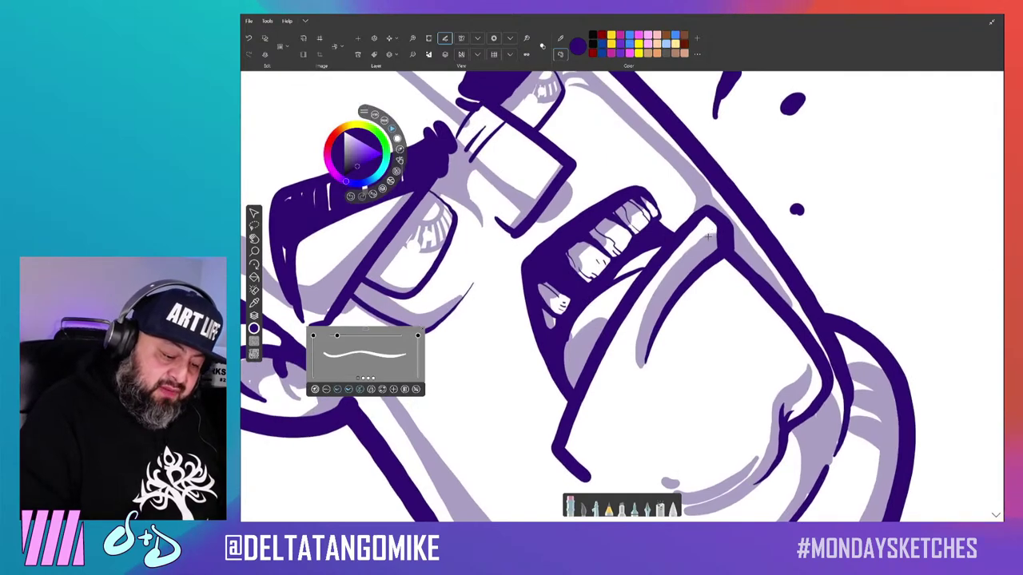
drag(707, 236, 646, 362)
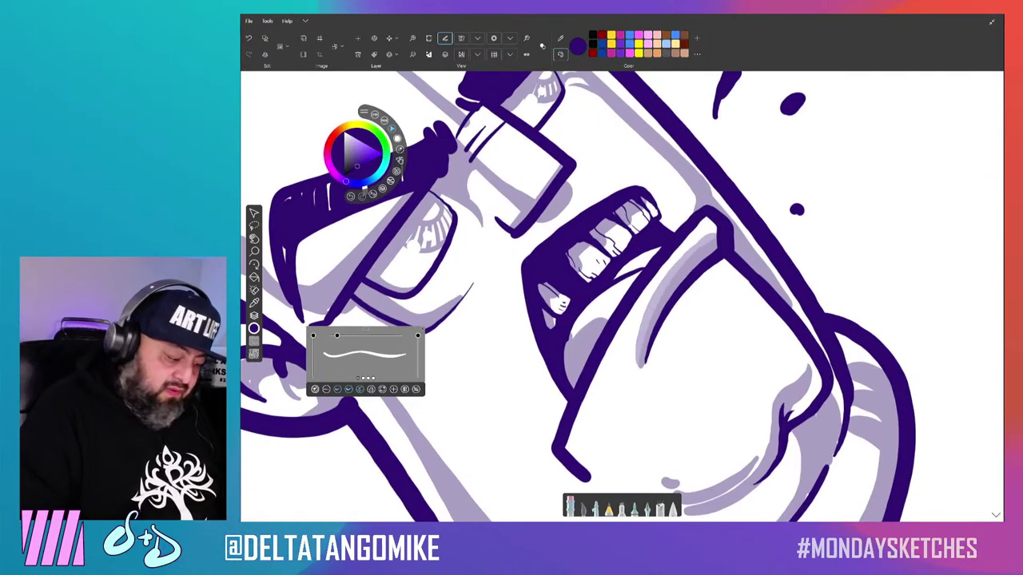
drag(336, 335, 345, 335)
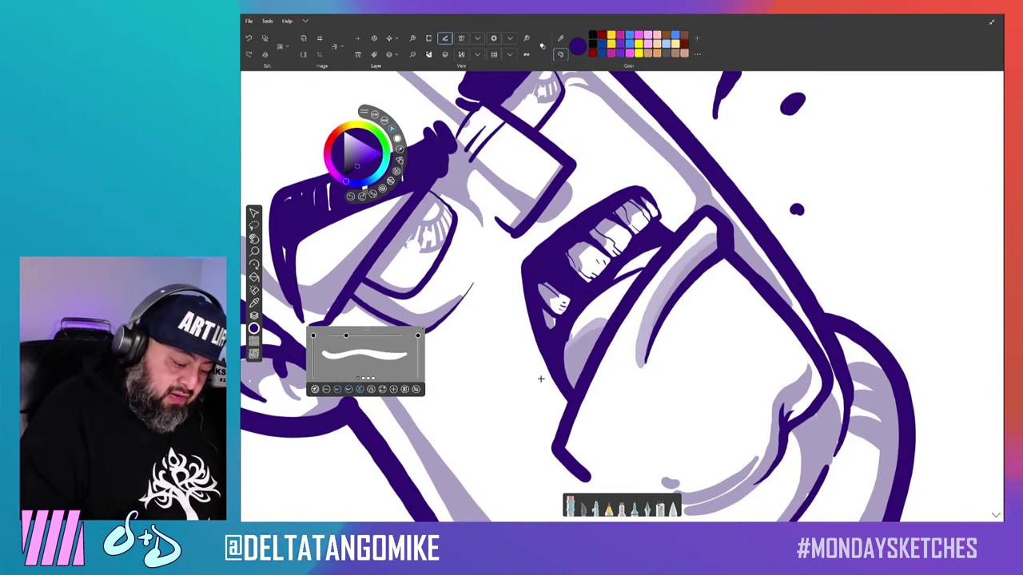
drag(345, 335, 335, 334)
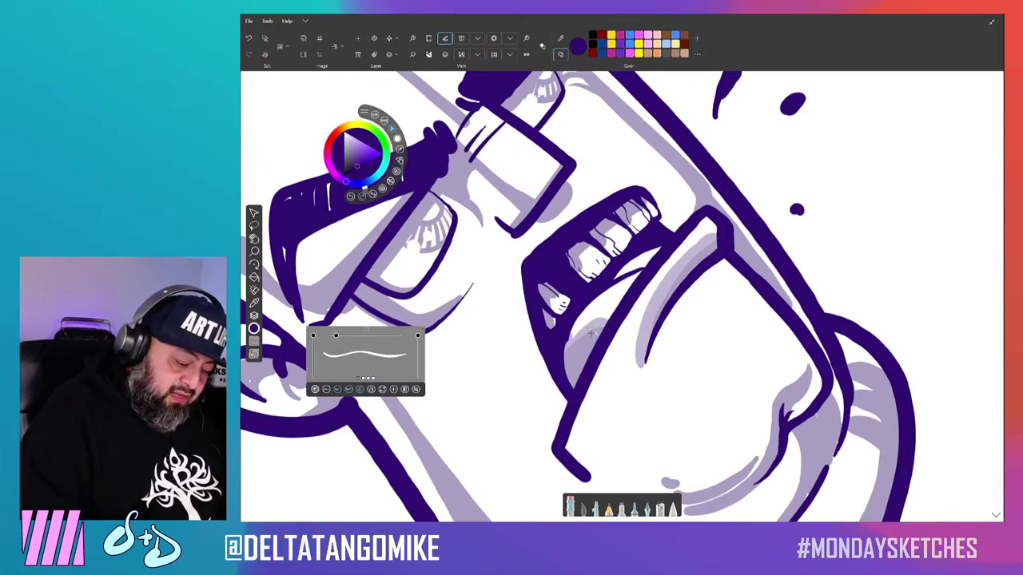
Stipple three light-purple dots onto the lower lip shading.
scroll(631, 279, up, 5)
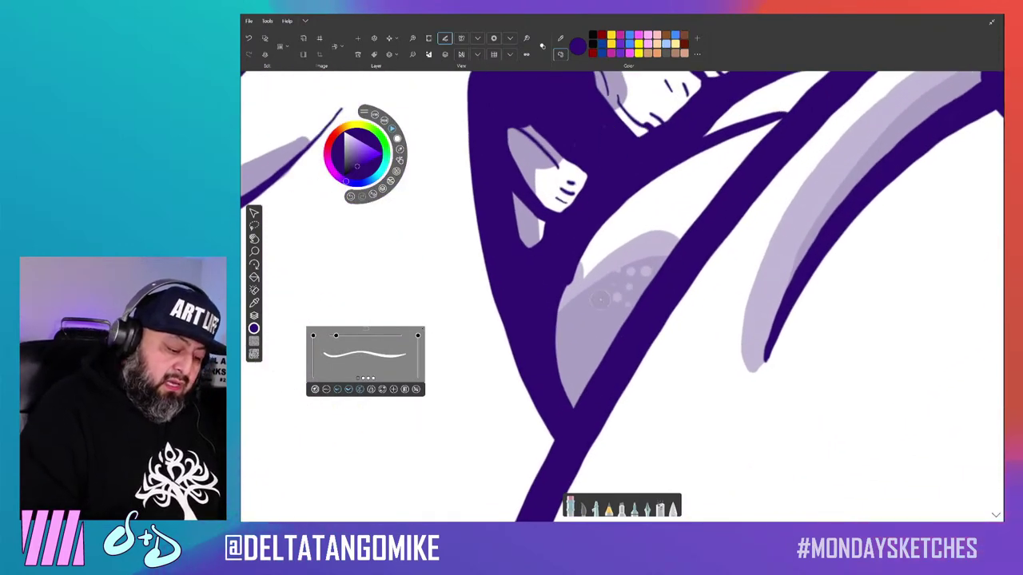
click(600, 302)
click(580, 320)
click(559, 344)
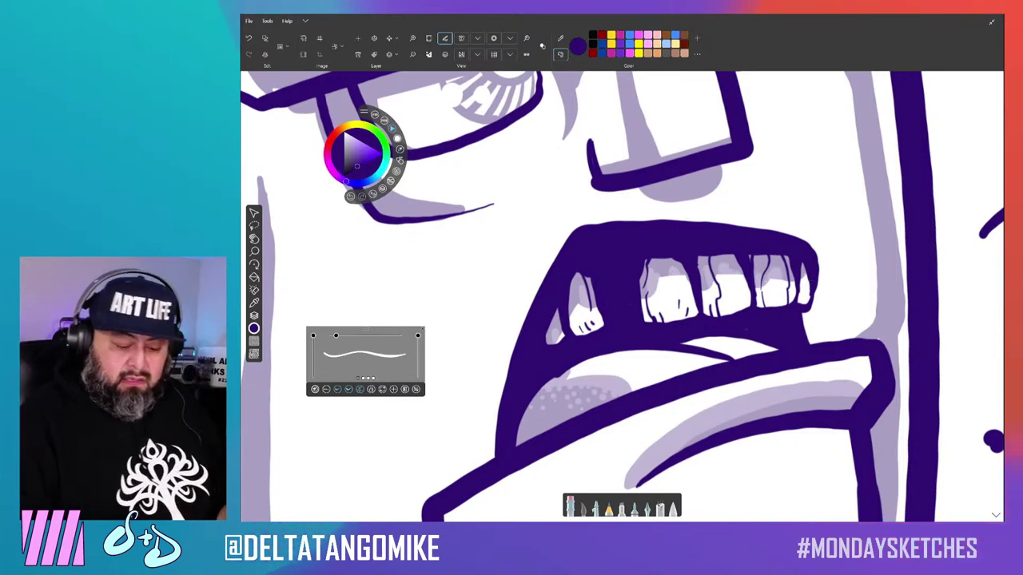
Thicken the glasses' lens outline beside the nose bridge.
scroll(805, 282, down, 3)
scroll(805, 281, down, 3)
scroll(806, 282, down, 2)
scroll(525, 334, up, 5)
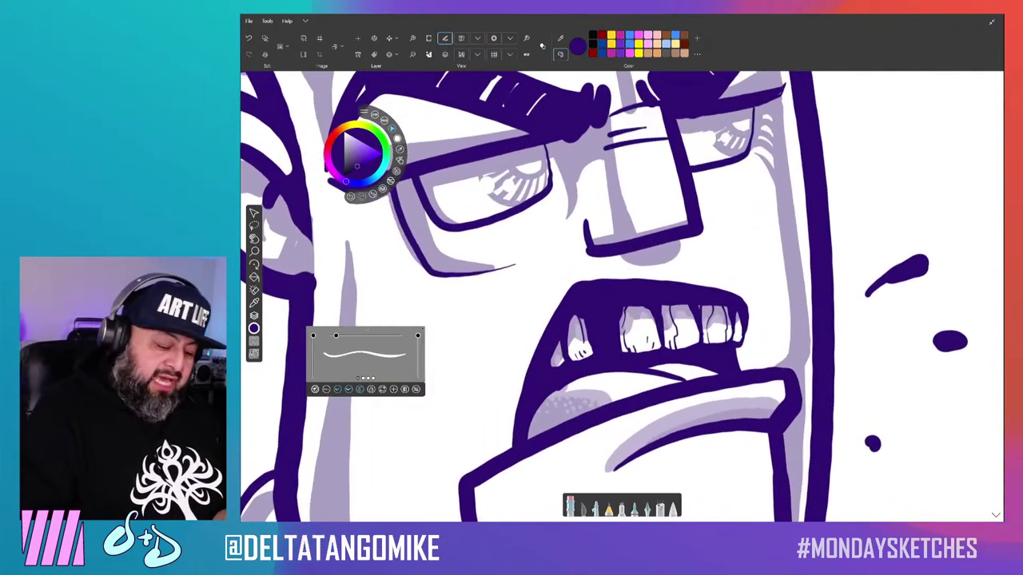
scroll(640, 256, up, 2)
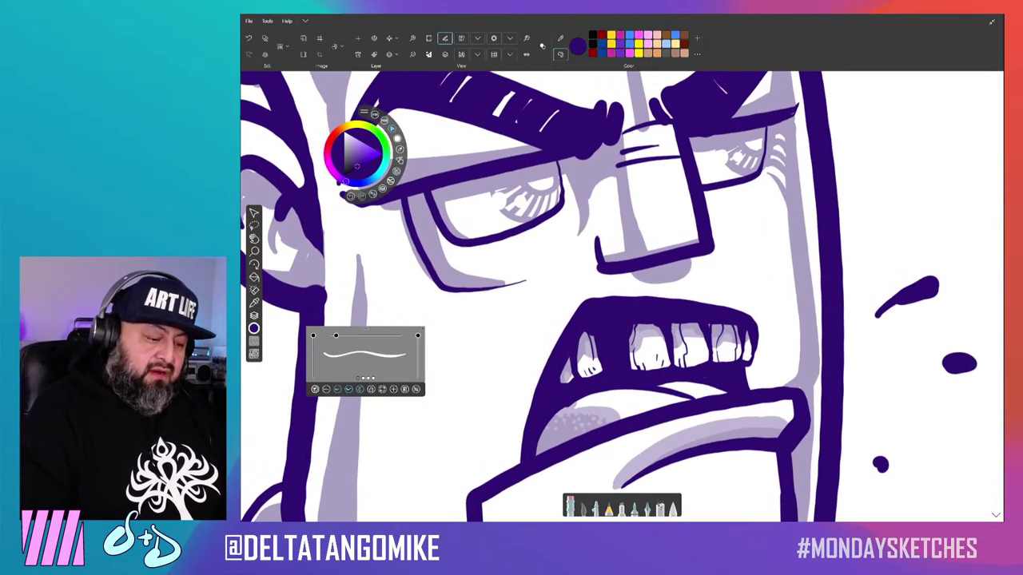
scroll(617, 196, up, 1)
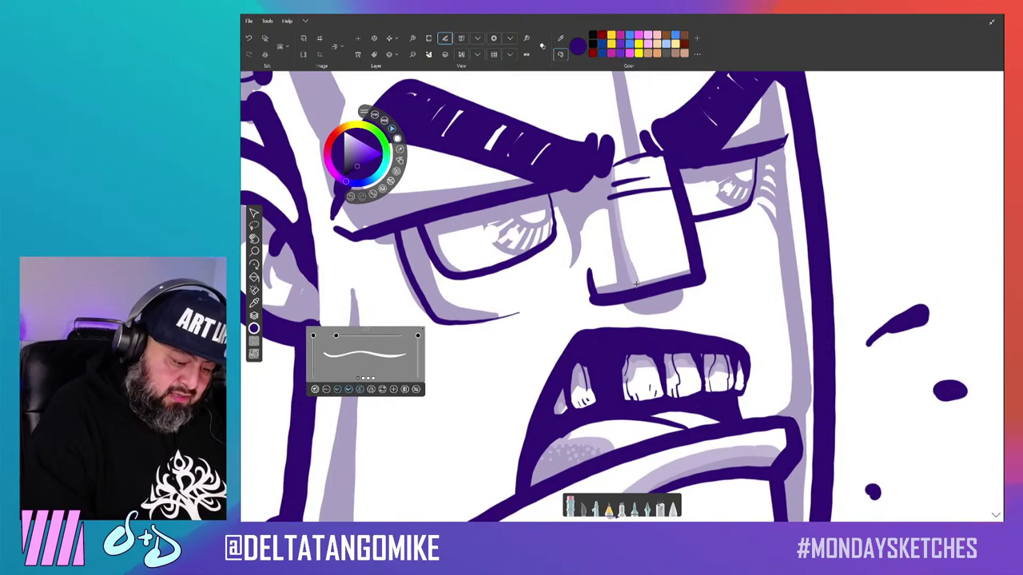
drag(700, 269, 684, 171)
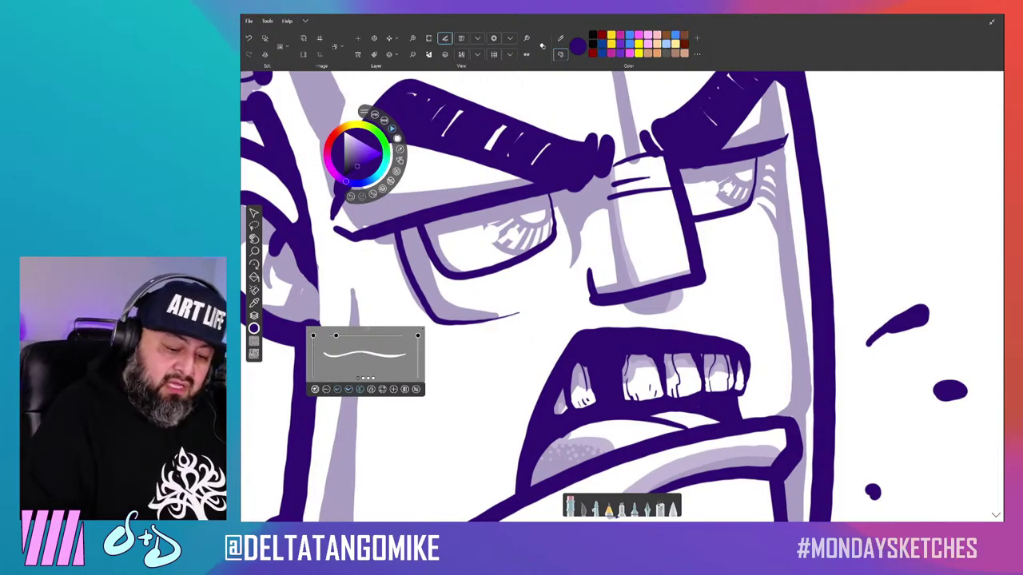
Whiten the shading just above the right lens.
scroll(624, 296, down, 2)
scroll(623, 295, up, 2)
scroll(624, 296, up, 2)
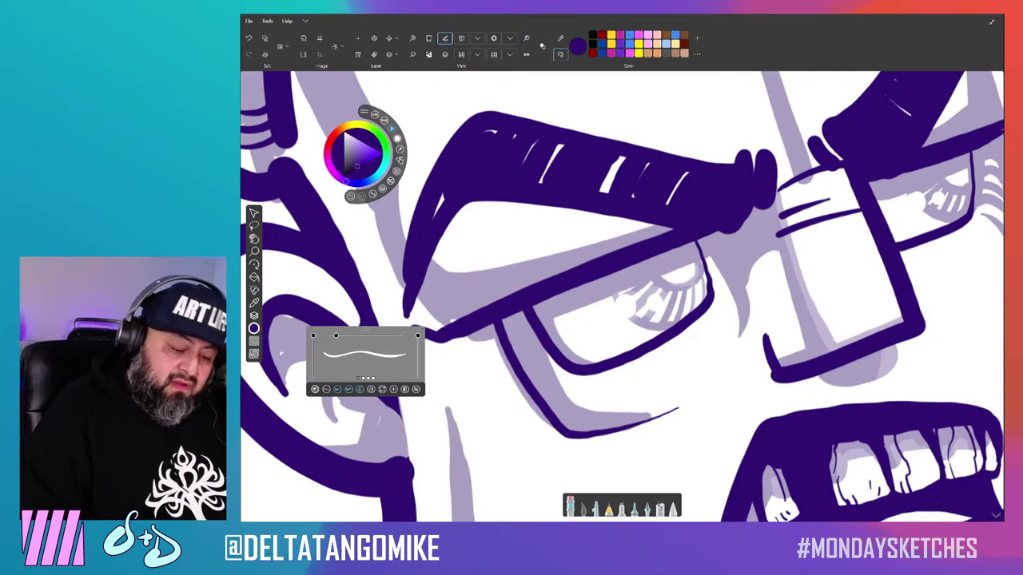
scroll(622, 296, up, 2)
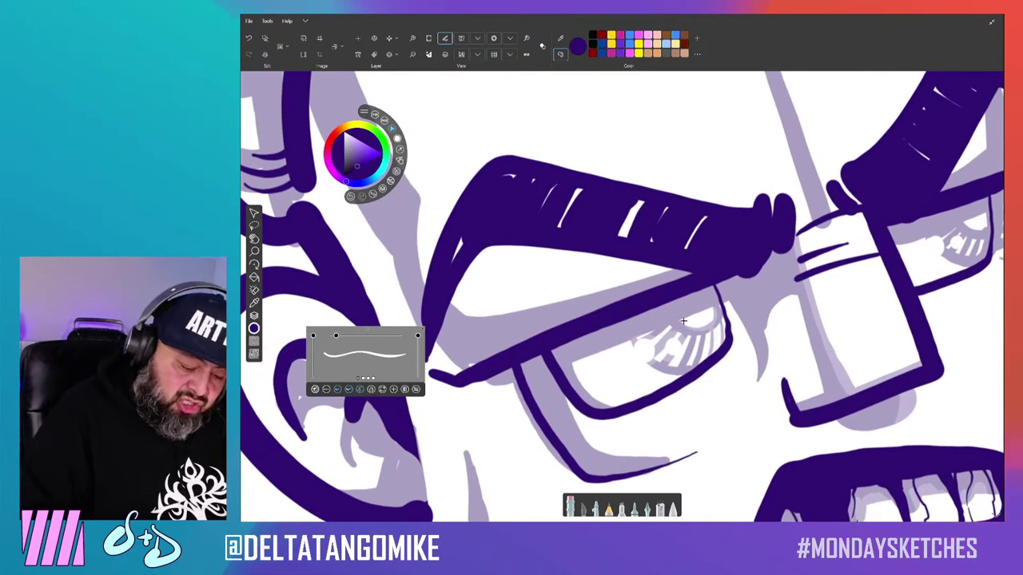
drag(684, 321, 707, 314)
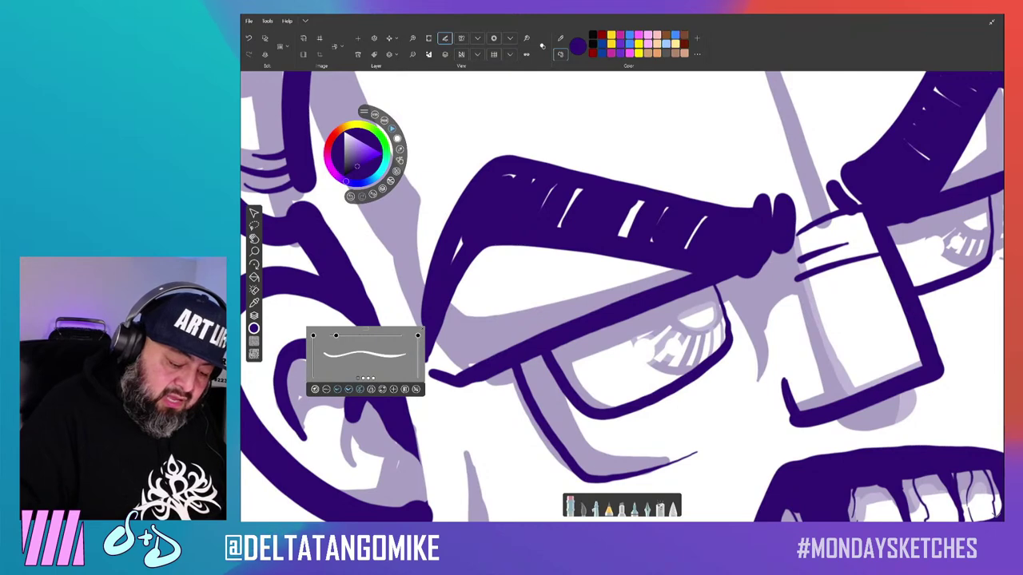
Level the view on the glasses and draw a light stroke down the lens's left edge.
mouse_move(623, 320)
mouse_down()
mouse_move(602, 312)
mouse_move(684, 354)
mouse_up()
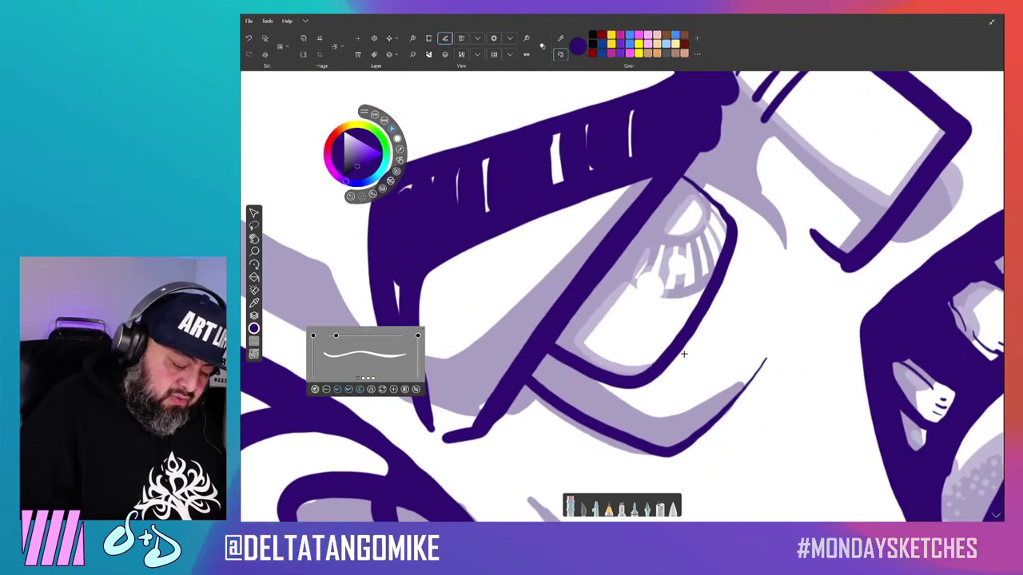
mouse_move(622, 320)
mouse_down()
mouse_move(621, 137)
mouse_move(607, 160)
mouse_up()
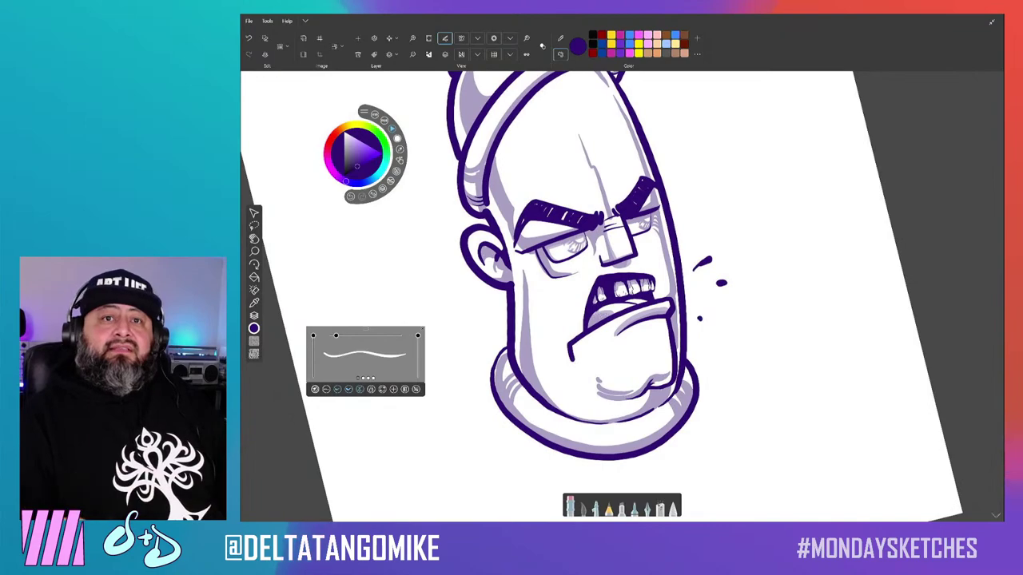
mouse_move(621, 160)
mouse_down()
mouse_move(621, 137)
mouse_move(637, 253)
mouse_up()
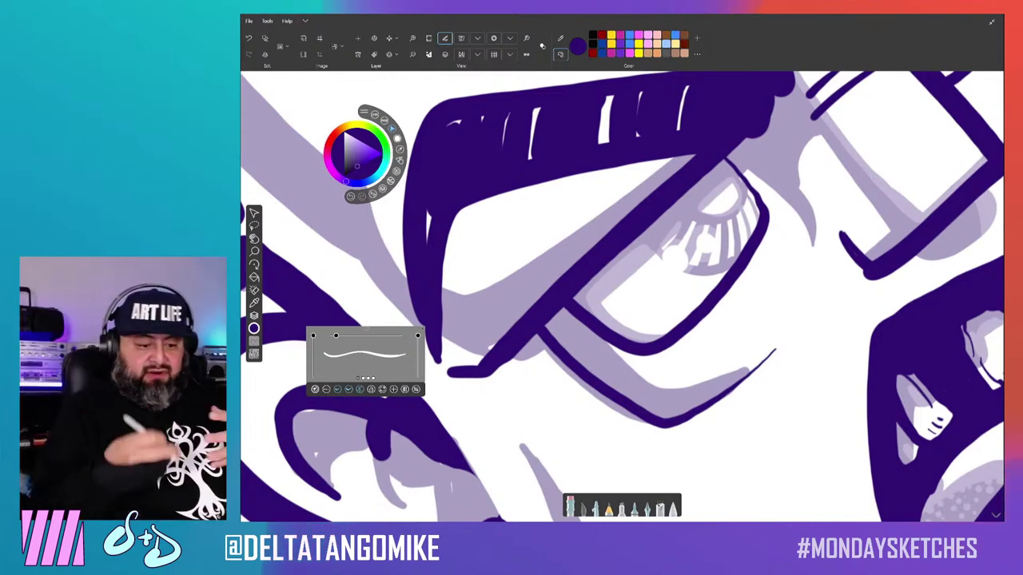
drag(623, 295, 679, 343)
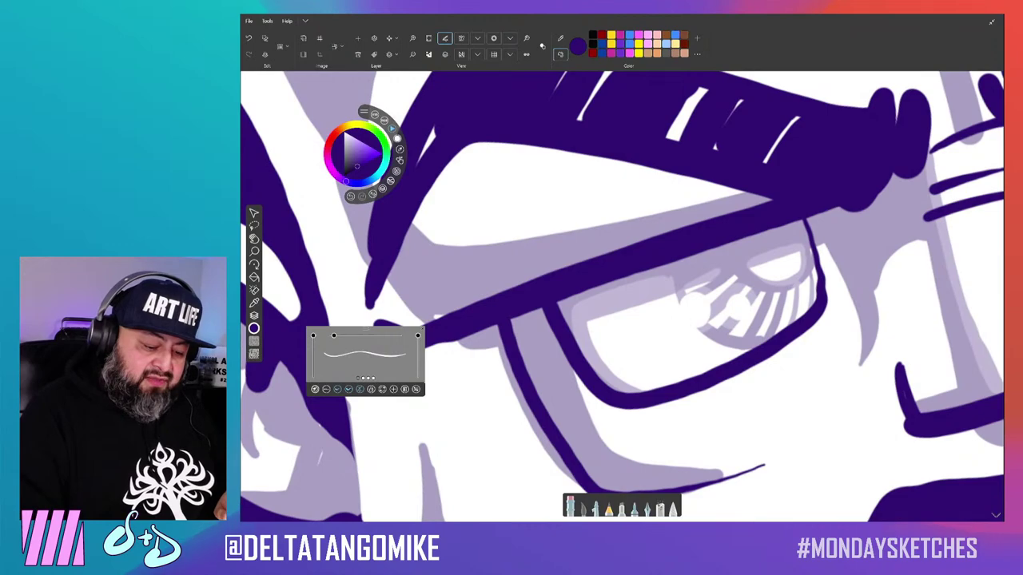
scroll(621, 296, down, 5)
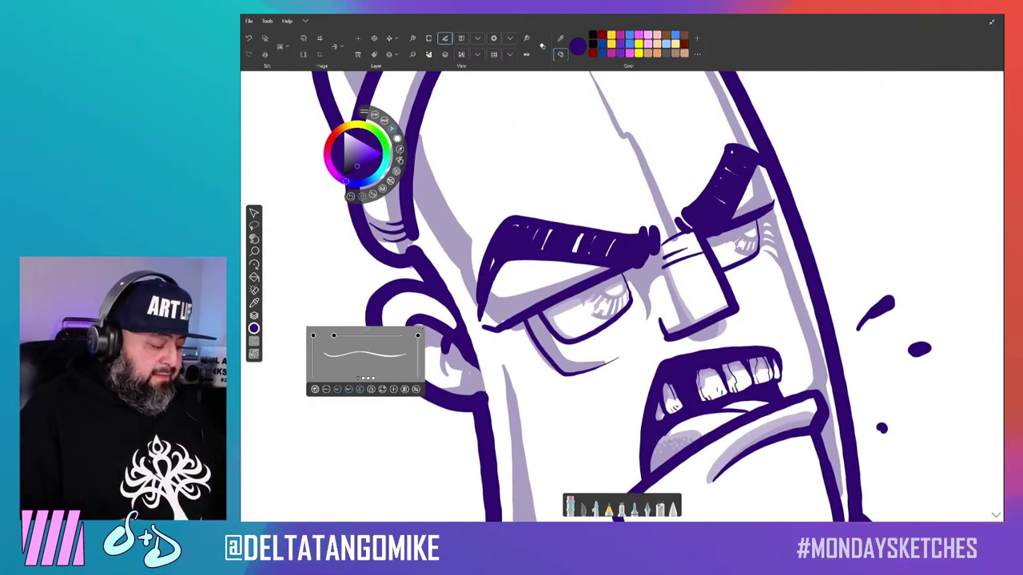
scroll(543, 336, up, 3)
scroll(543, 335, up, 2)
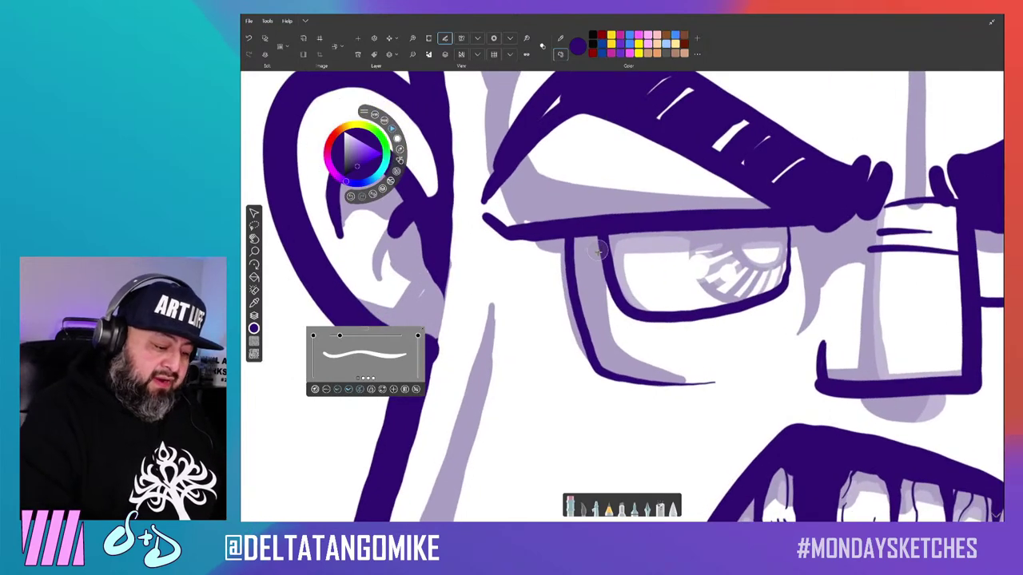
mouse_move(598, 247)
mouse_down()
mouse_move(601, 314)
mouse_move(680, 374)
mouse_up()
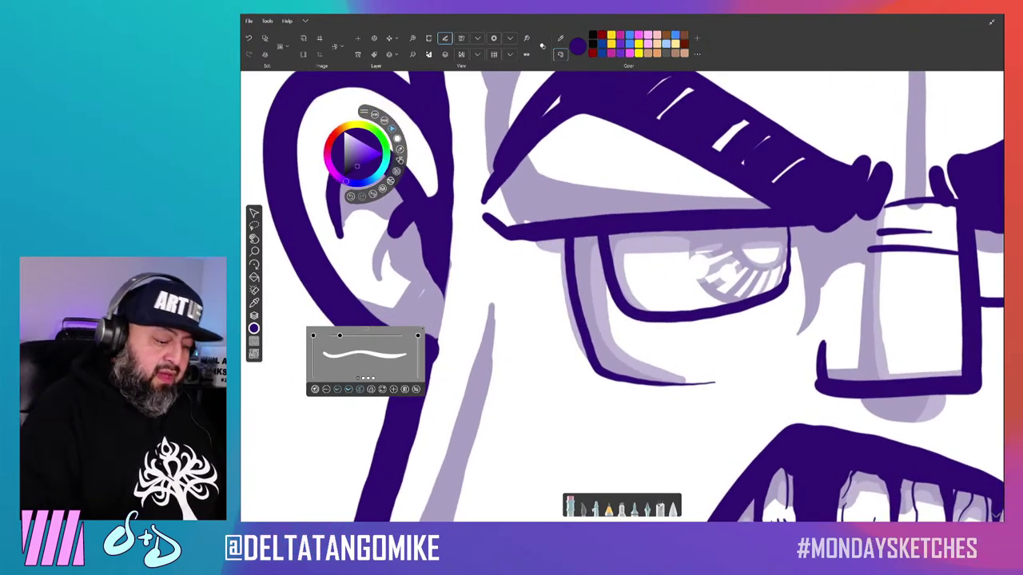
scroll(533, 389, down, 3)
scroll(533, 388, down, 3)
scroll(533, 389, down, 1)
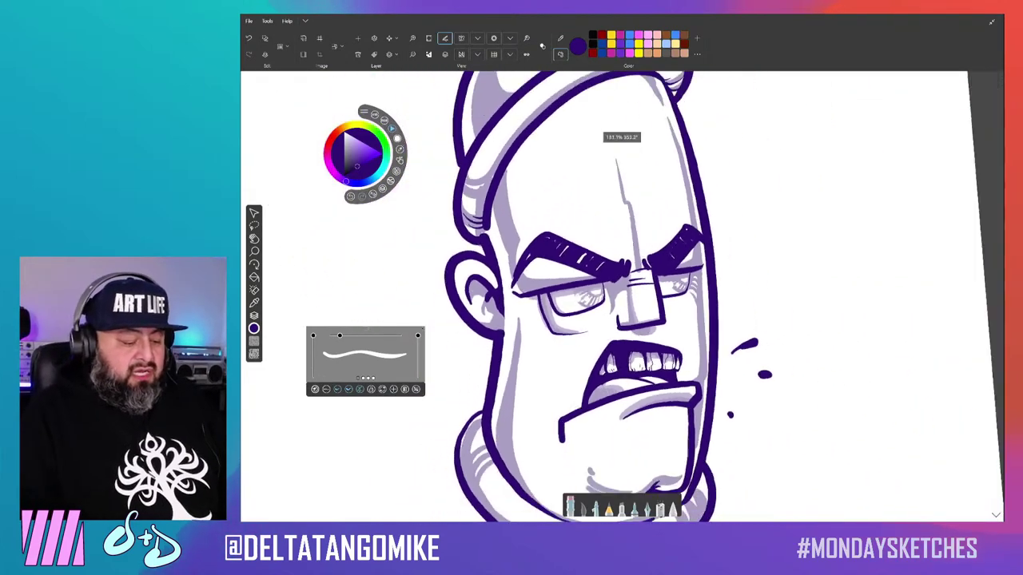
scroll(591, 283, up, 3)
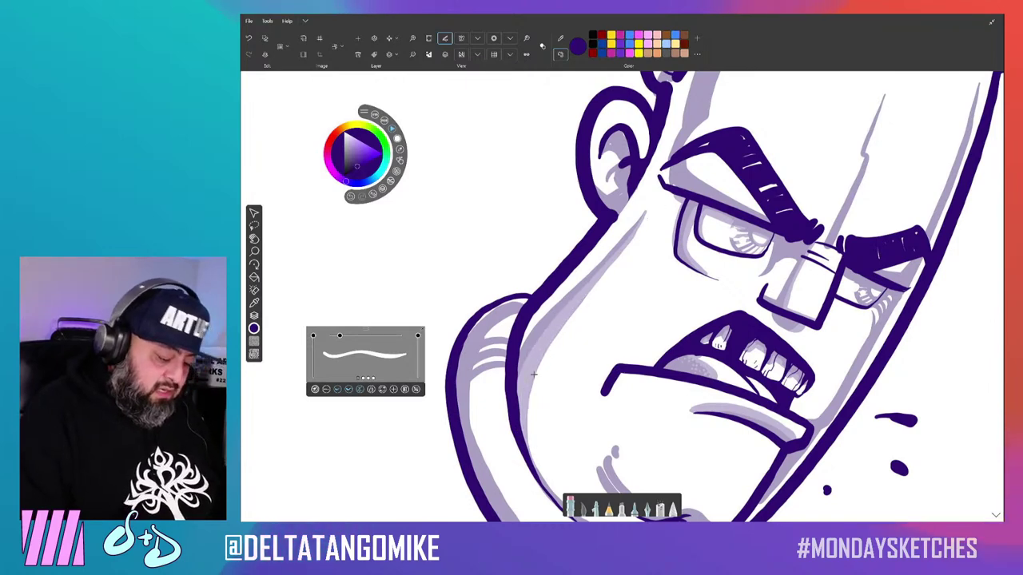
scroll(533, 373, down, 3)
scroll(533, 373, down, 2)
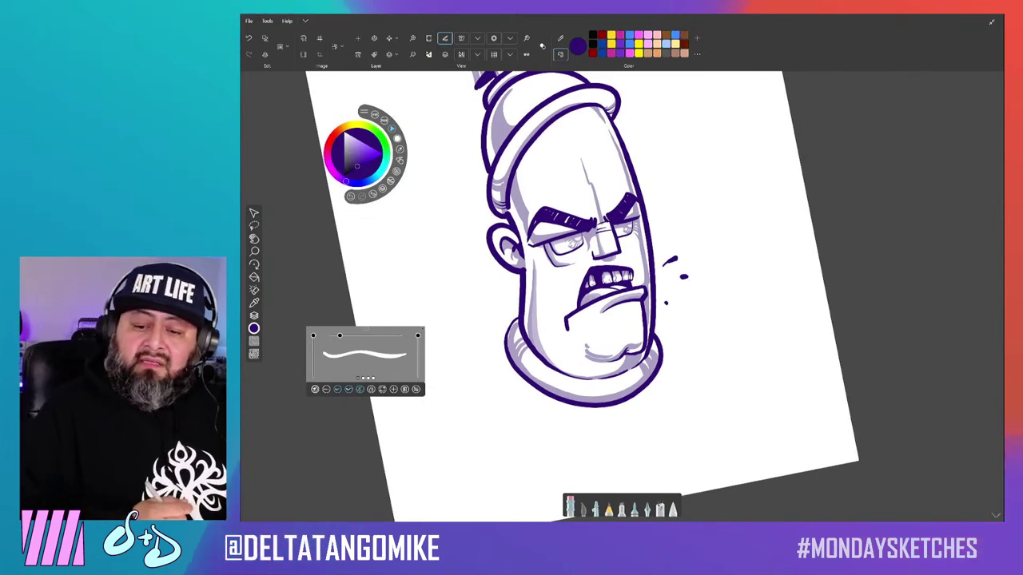
scroll(483, 360, up, 2)
scroll(484, 359, up, 2)
scroll(483, 359, up, 1)
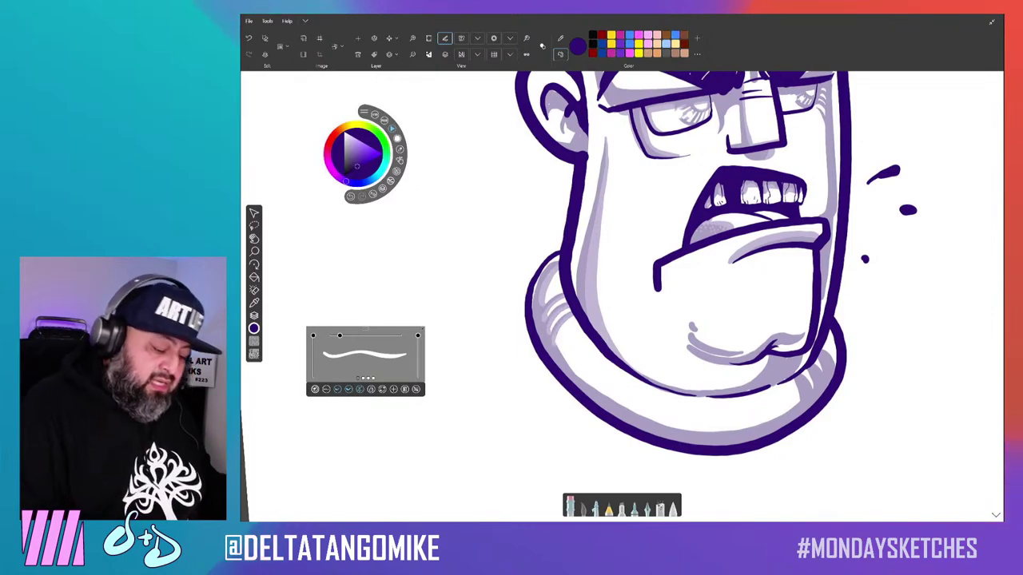
Turn the canvas upright and add a light hatch line in the chin shading.
mouse_move(556, 335)
mouse_down()
mouse_move(621, 144)
mouse_move(527, 319)
mouse_up()
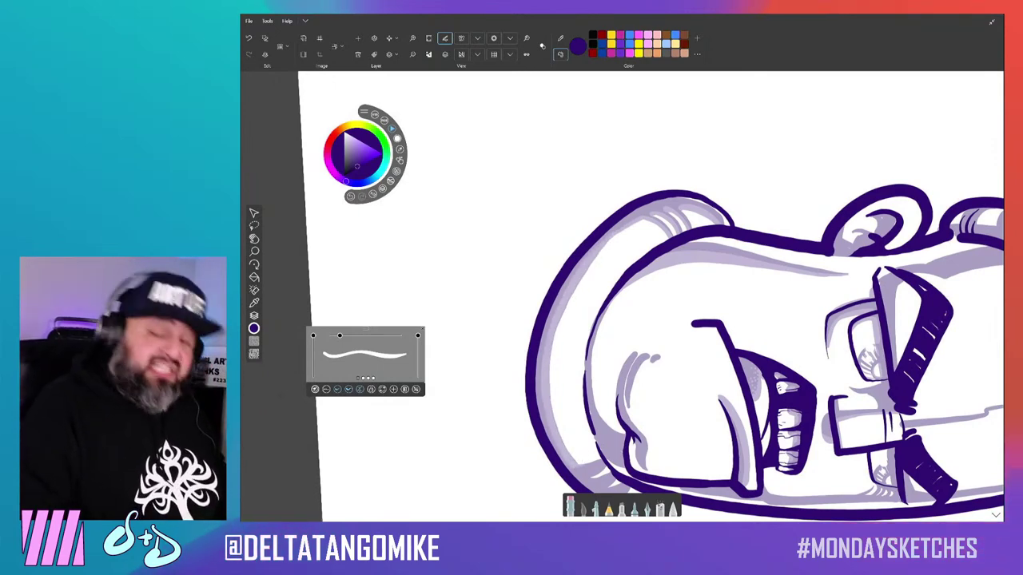
drag(719, 320, 612, 136)
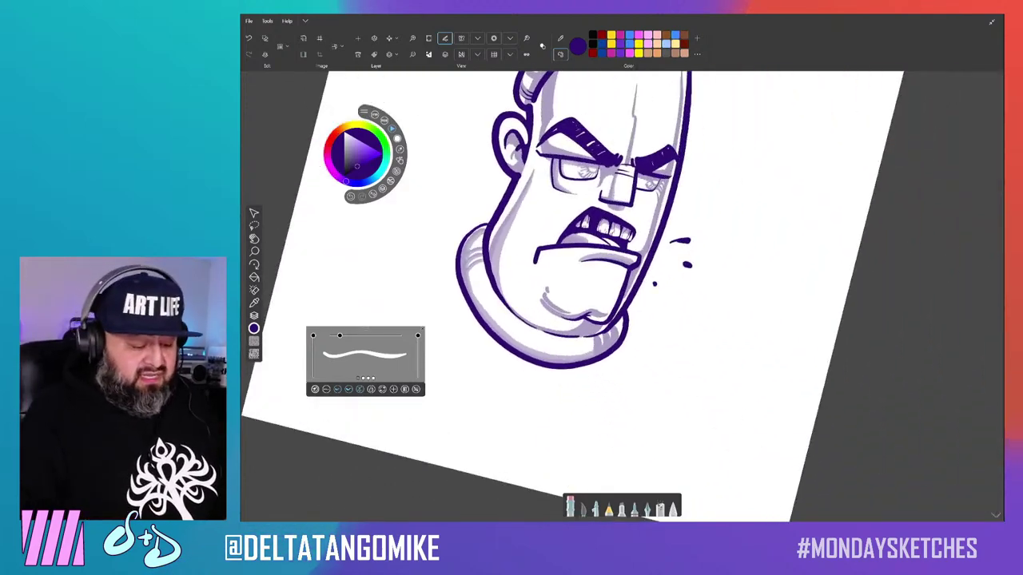
scroll(548, 328, up, 5)
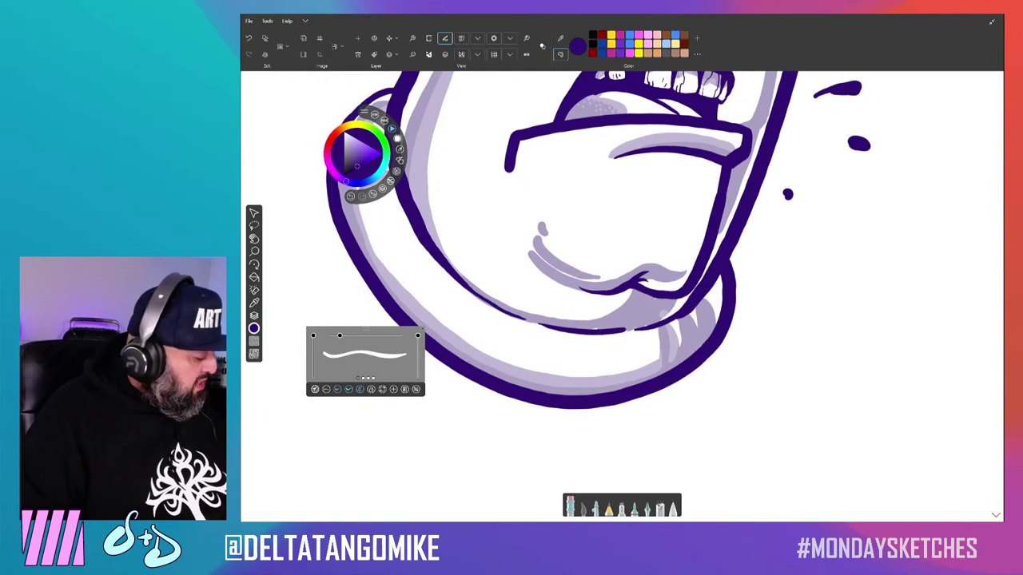
drag(678, 324, 675, 354)
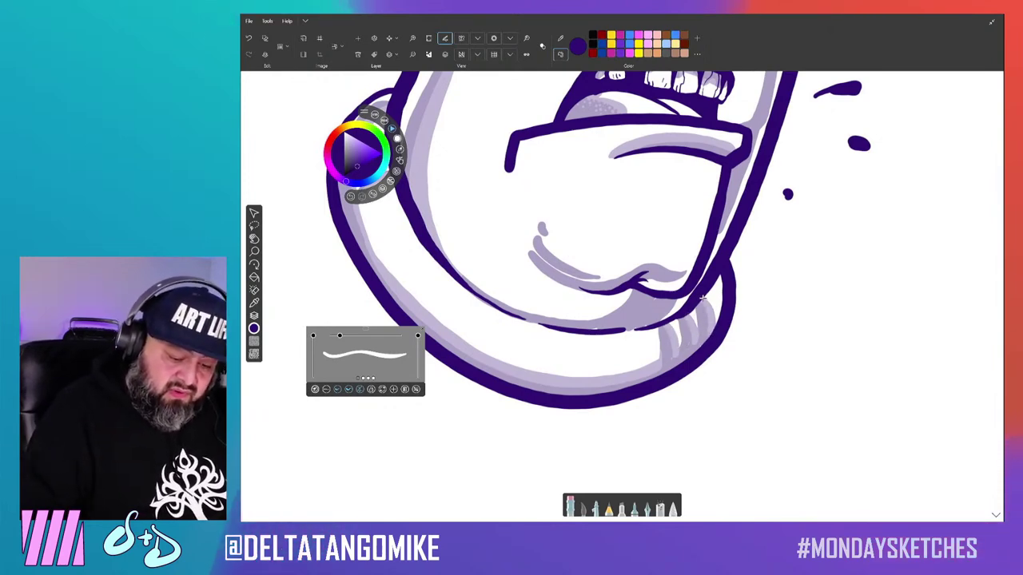
mouse_move(707, 335)
mouse_down()
mouse_move(621, 136)
mouse_move(559, 239)
mouse_move(639, 199)
mouse_up()
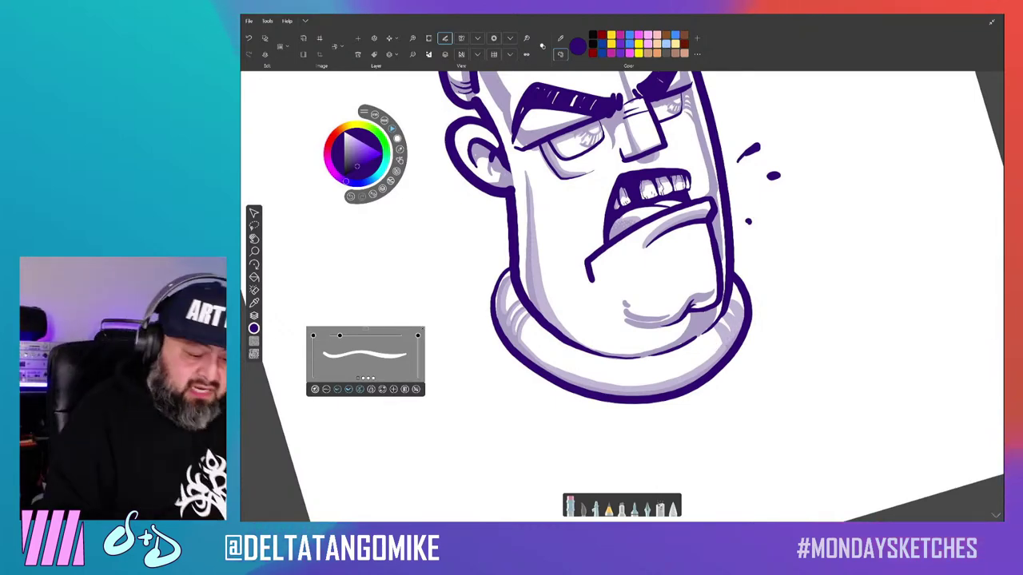
drag(720, 319, 559, 280)
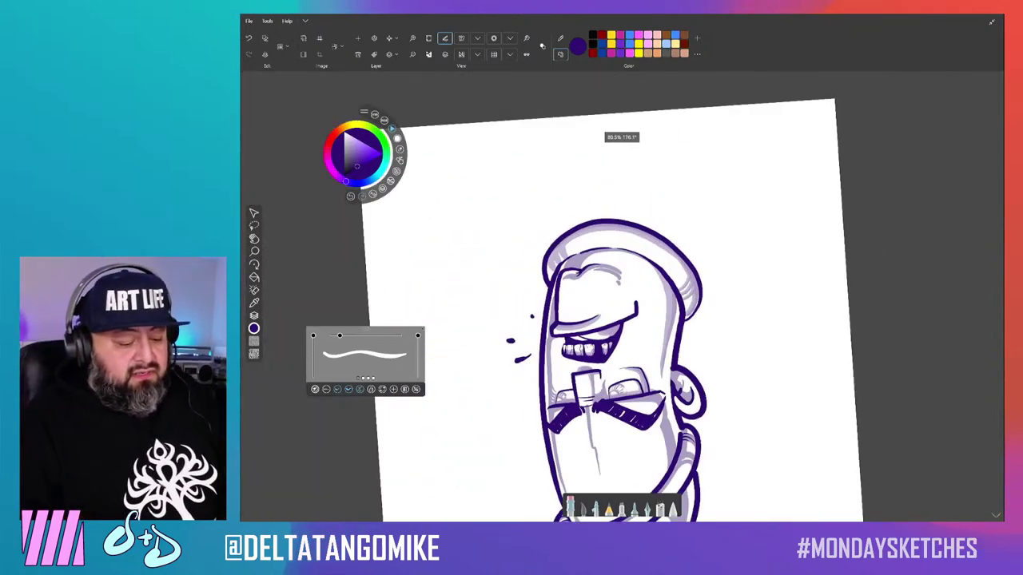
Paint white highlights over the cap's lavender shading, beside the outline and along the upper arc.
scroll(567, 274, up, 3)
scroll(567, 274, up, 2)
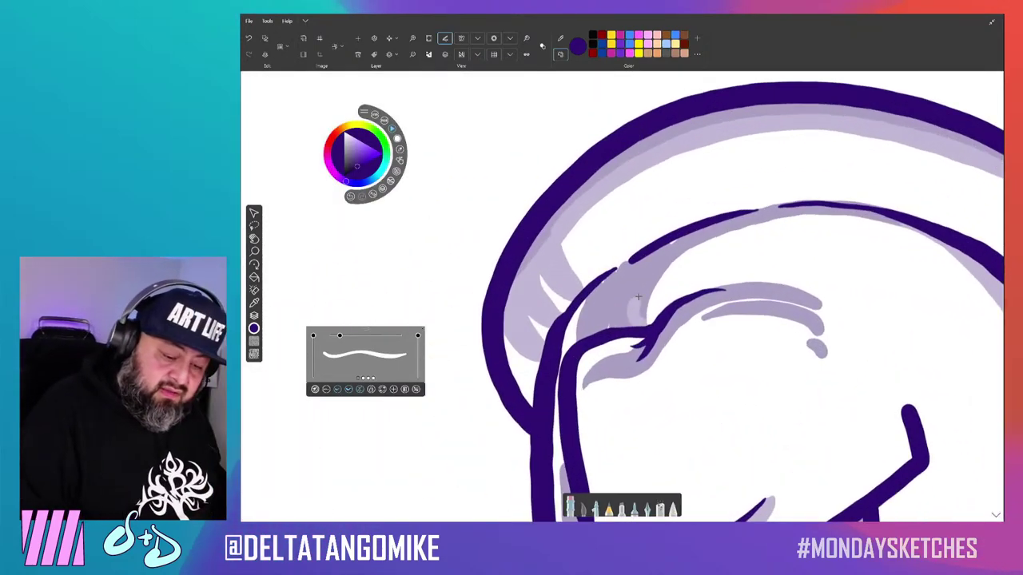
drag(638, 296, 814, 219)
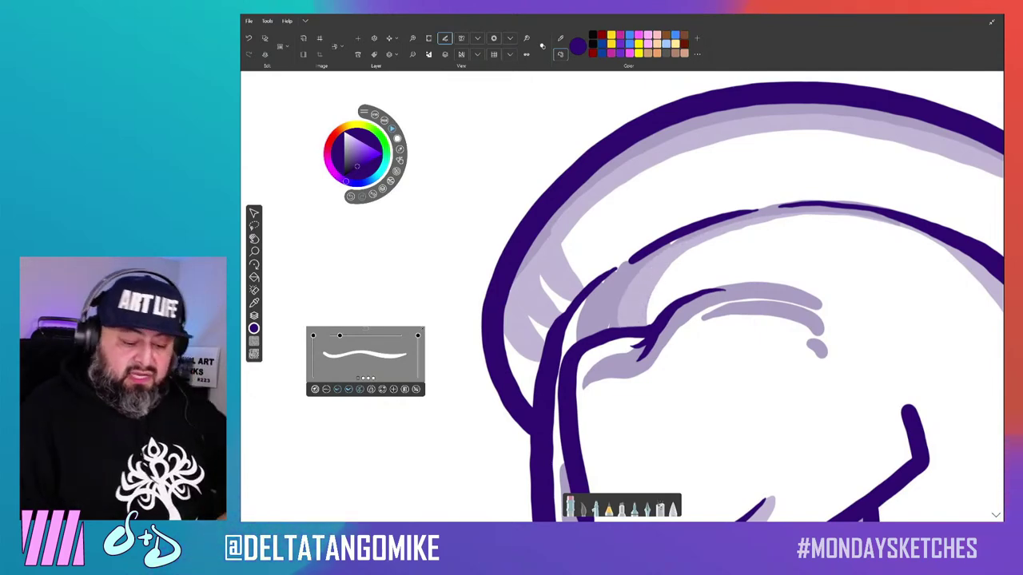
mouse_move(587, 315)
mouse_down()
mouse_move(547, 344)
mouse_move(599, 375)
mouse_up()
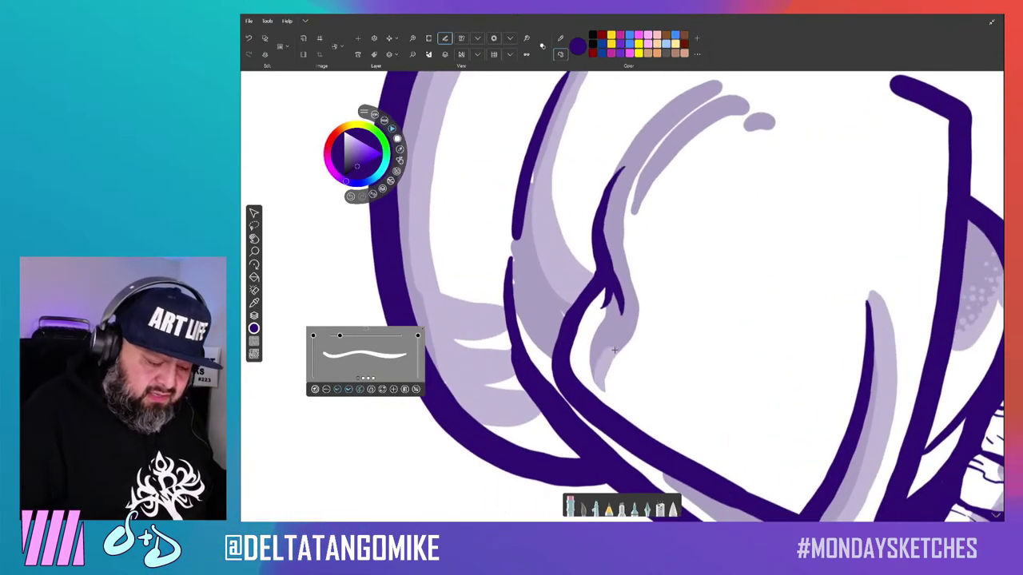
drag(631, 304, 623, 256)
mouse_move(642, 167)
mouse_down()
mouse_move(735, 92)
mouse_move(636, 214)
mouse_up()
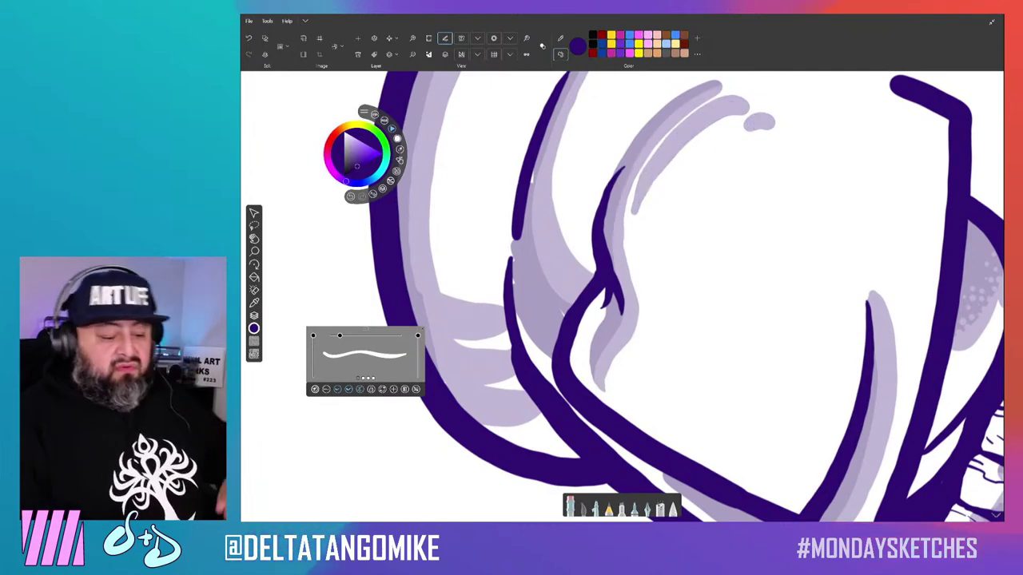
scroll(621, 137, down, 5)
drag(622, 136, 621, 136)
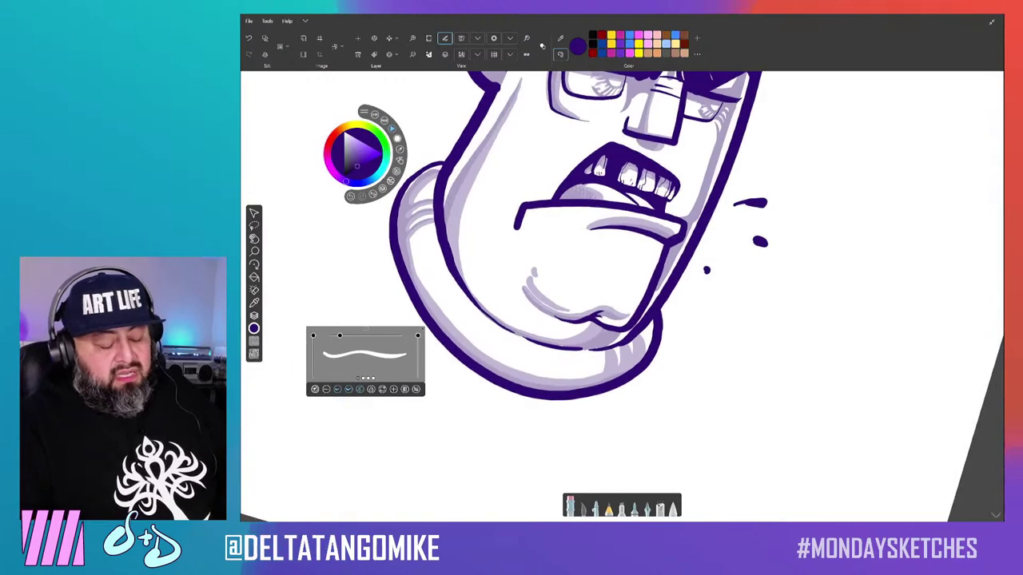
scroll(545, 331, up, 5)
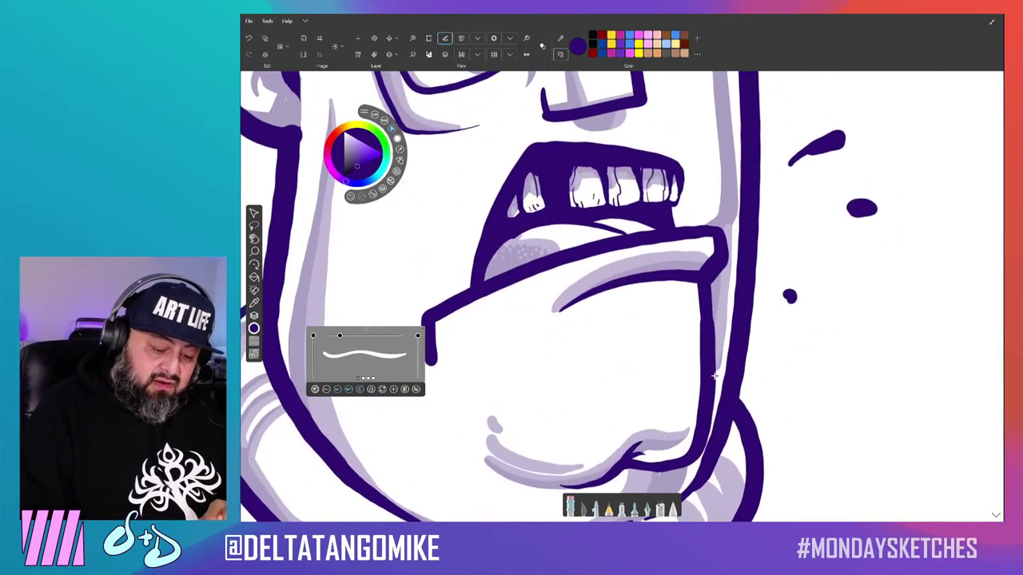
drag(720, 324, 688, 468)
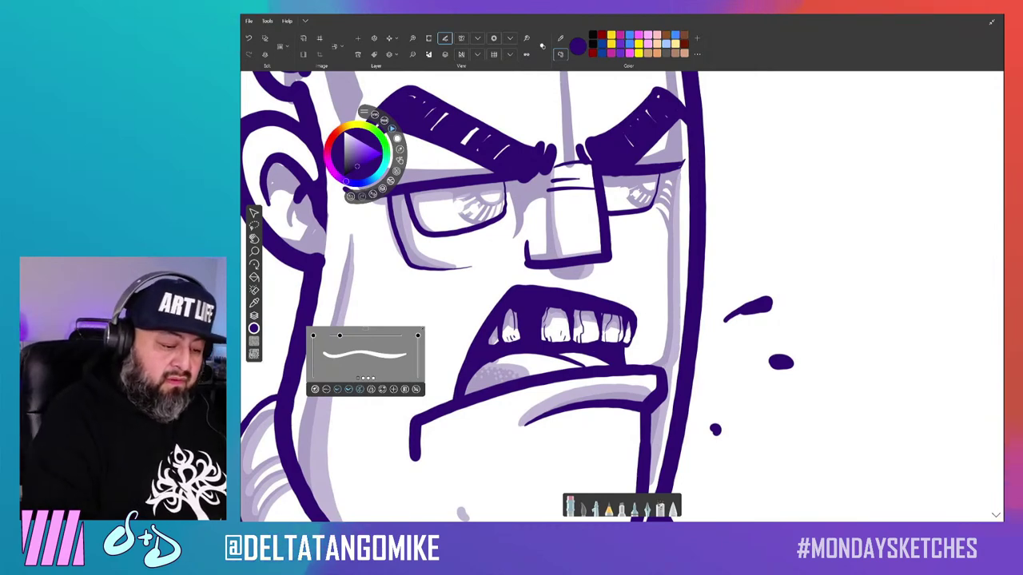
scroll(622, 137, up, 3)
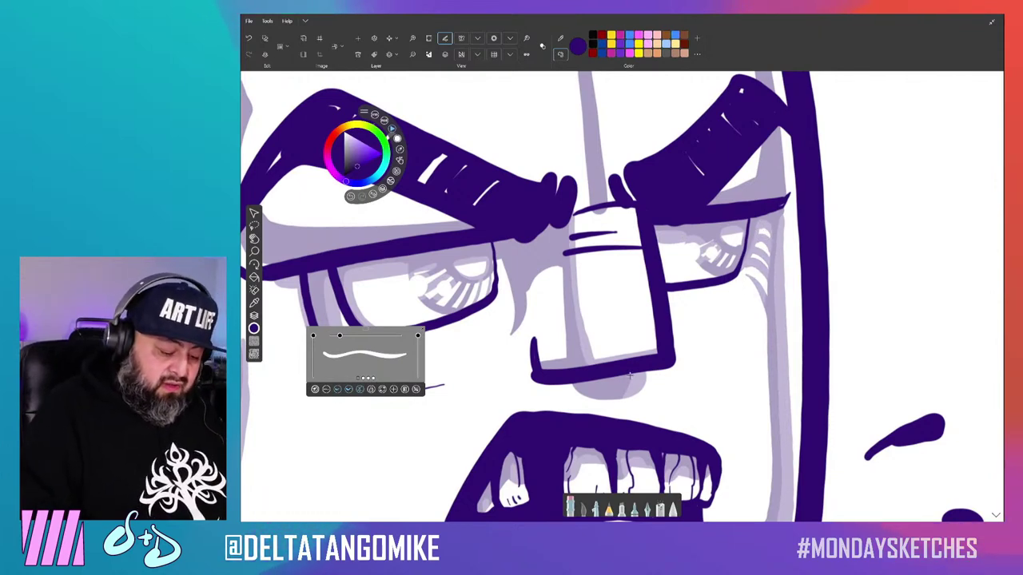
scroll(622, 296, down, 2)
scroll(621, 295, down, 2)
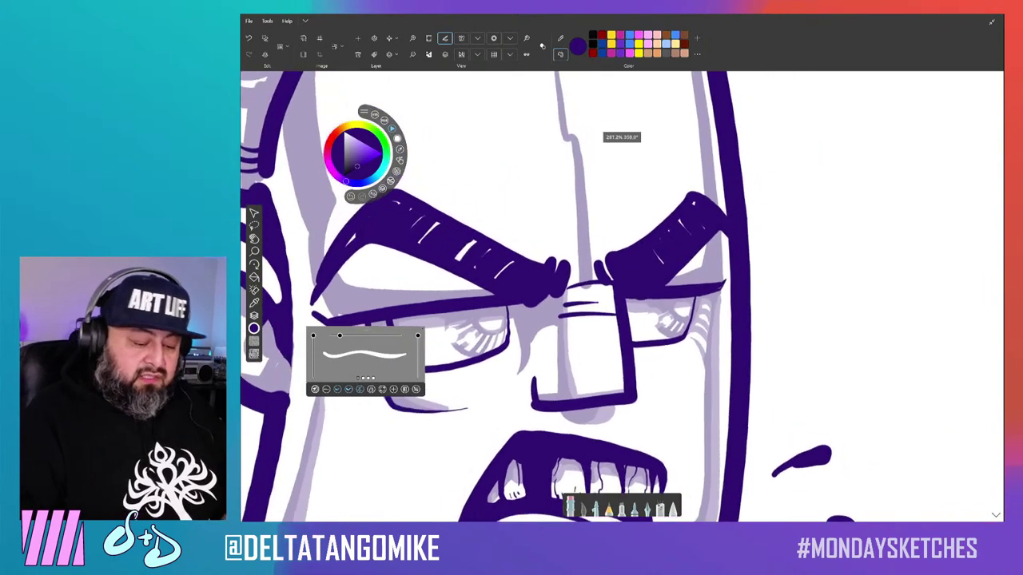
scroll(622, 296, down, 2)
scroll(622, 296, down, 2)
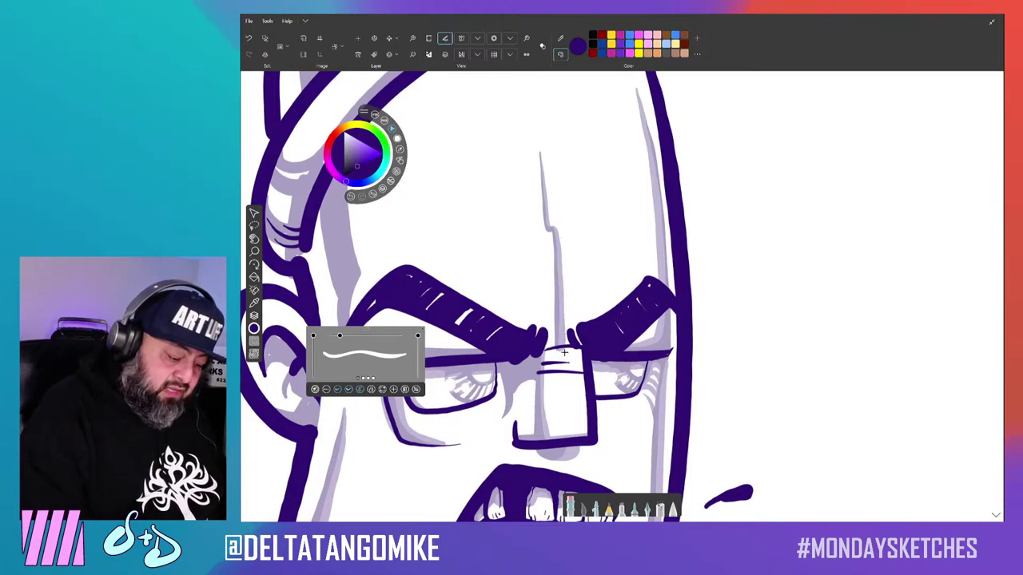
scroll(564, 352, down, 5)
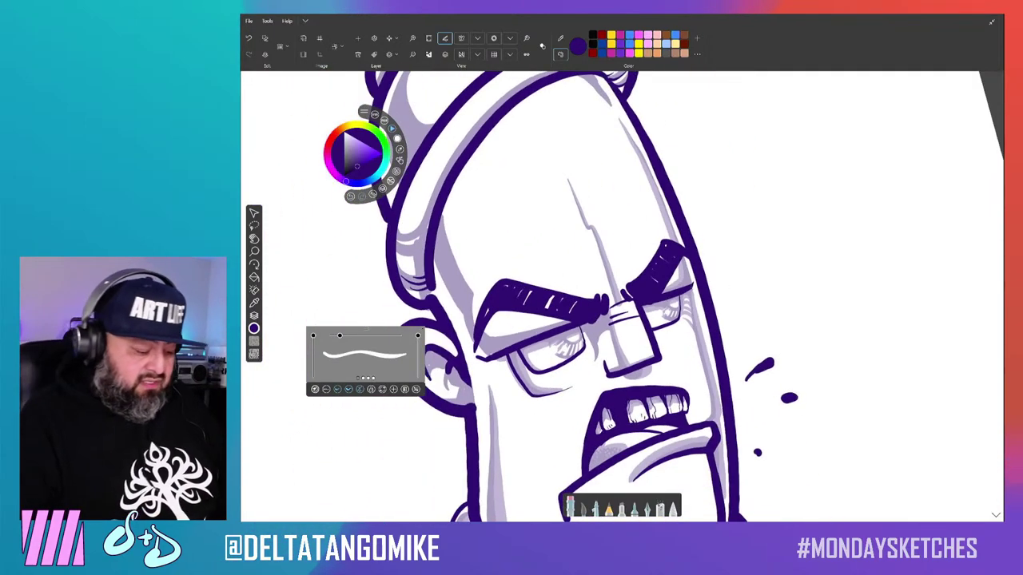
scroll(620, 297, up, 3)
scroll(620, 297, up, 2)
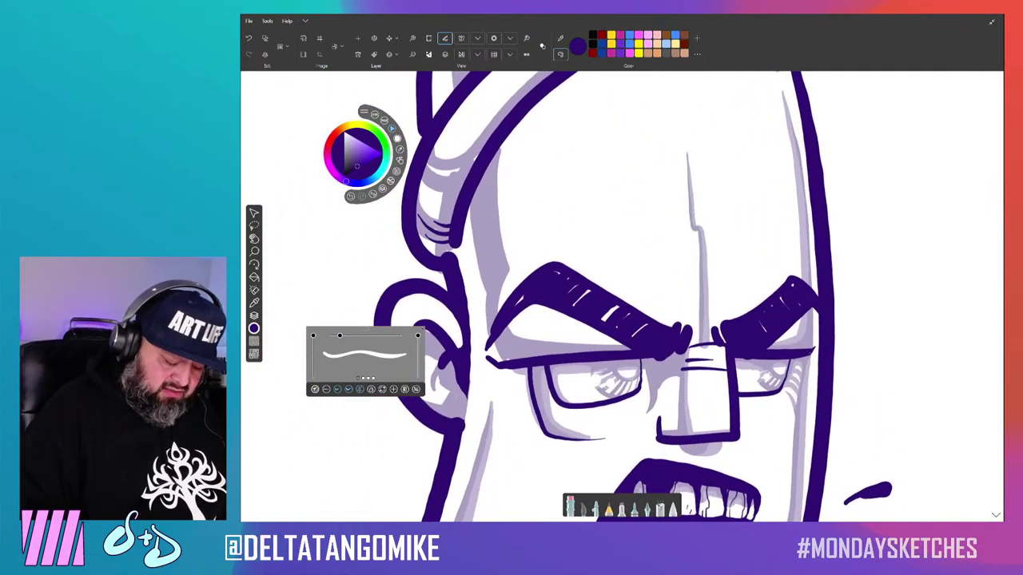
Enlarge the brush slightly and rotate the view around the eyebrow and head.
drag(679, 184, 608, 144)
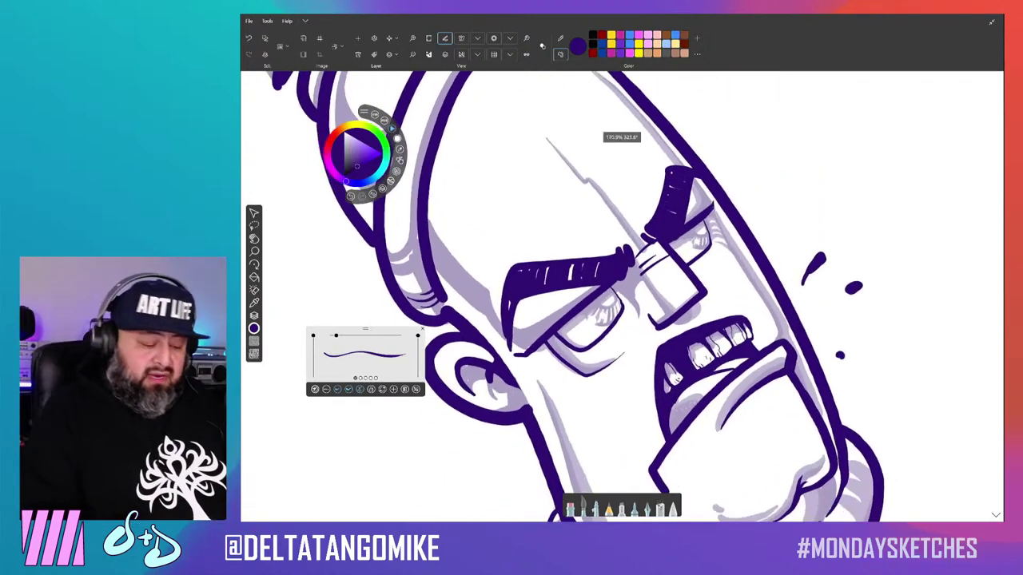
scroll(514, 252, up, 2)
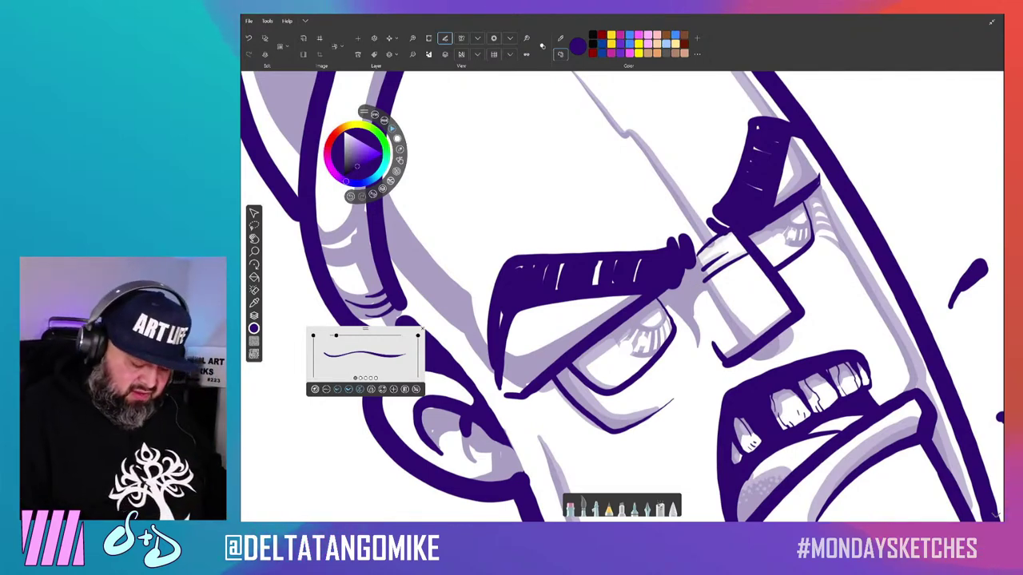
drag(336, 335, 340, 335)
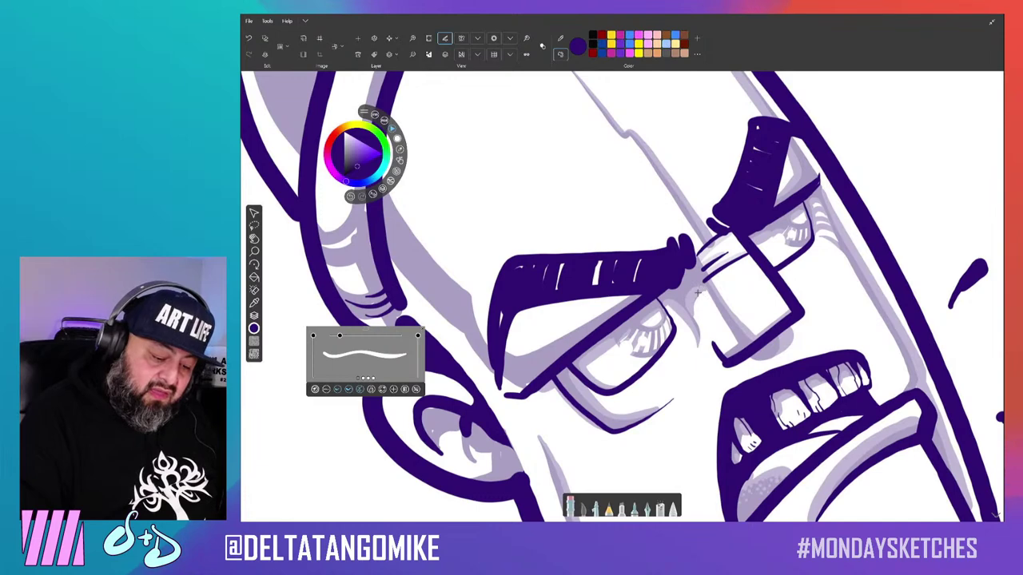
scroll(621, 295, down, 5)
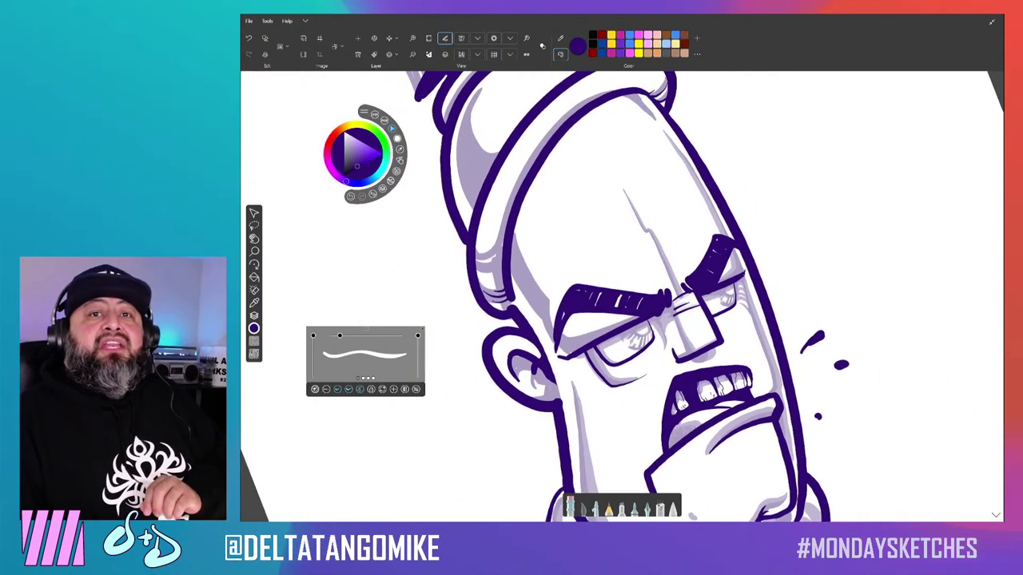
drag(591, 160, 621, 144)
scroll(639, 295, up, 5)
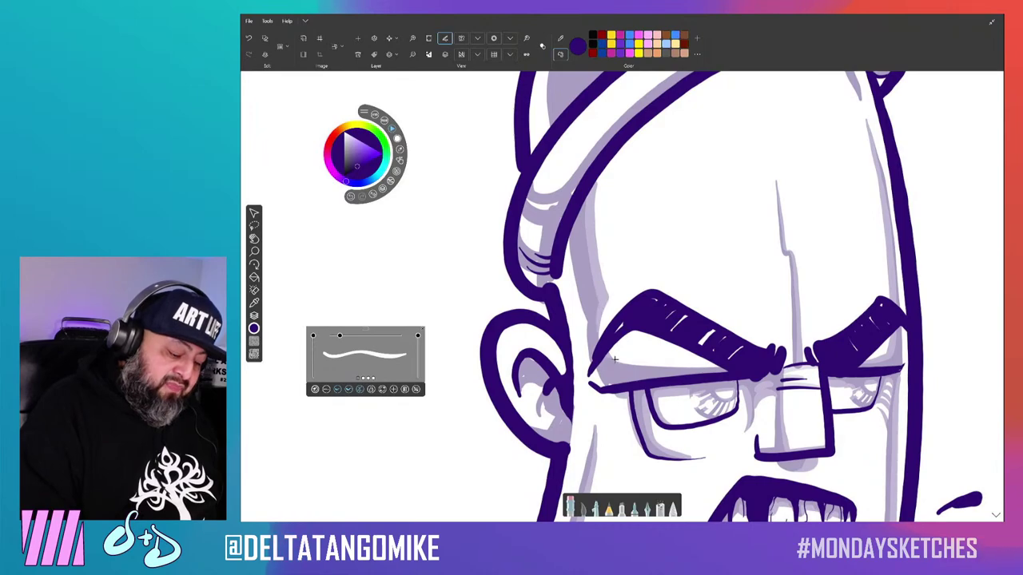
drag(606, 304, 639, 240)
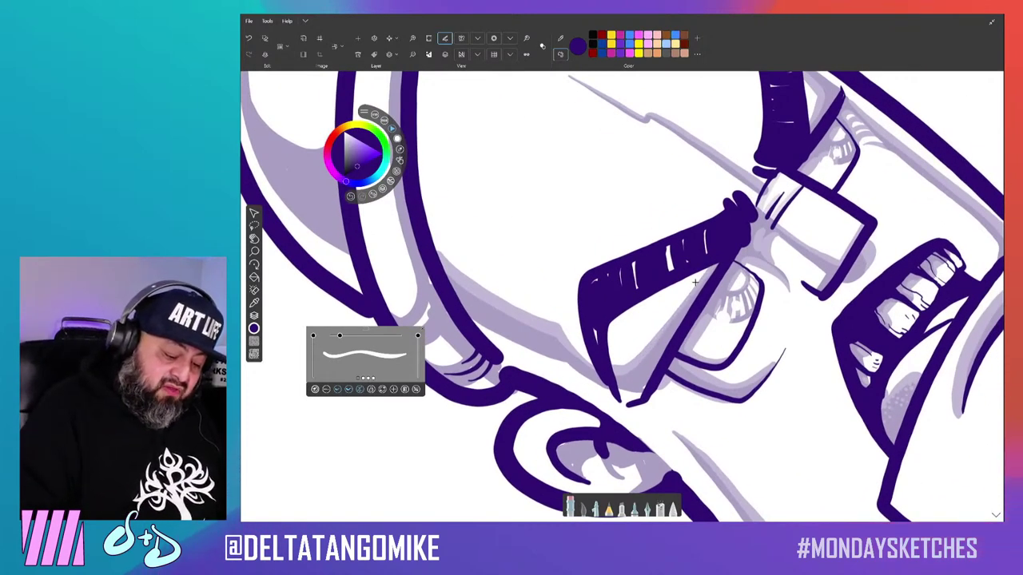
mouse_move(666, 326)
mouse_down()
mouse_move(622, 152)
mouse_move(640, 272)
mouse_up()
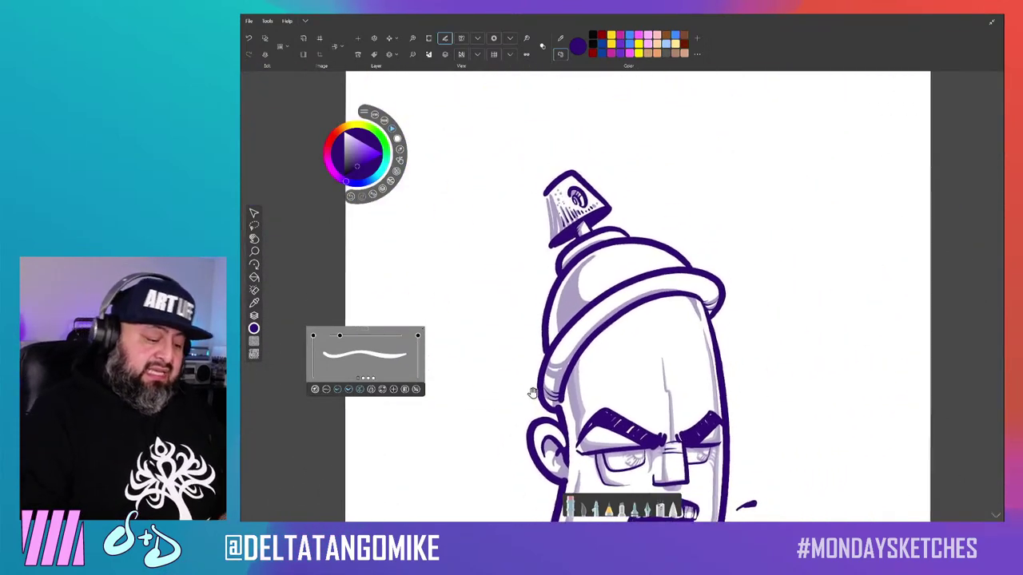
Paint two curved white highlight strokes on the can's shoulder shading.
scroll(587, 298, up, 5)
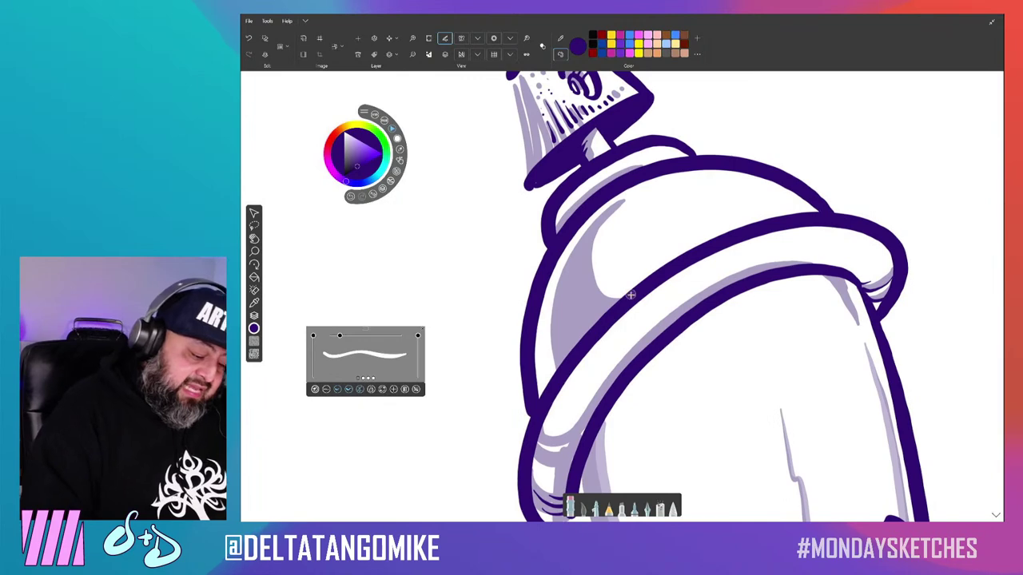
drag(592, 257, 617, 305)
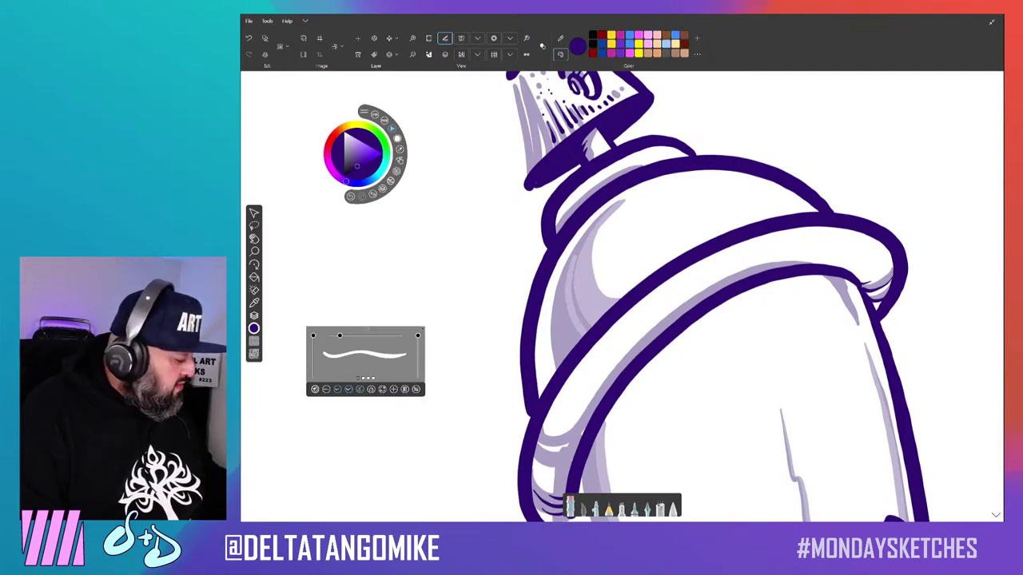
drag(571, 268, 591, 332)
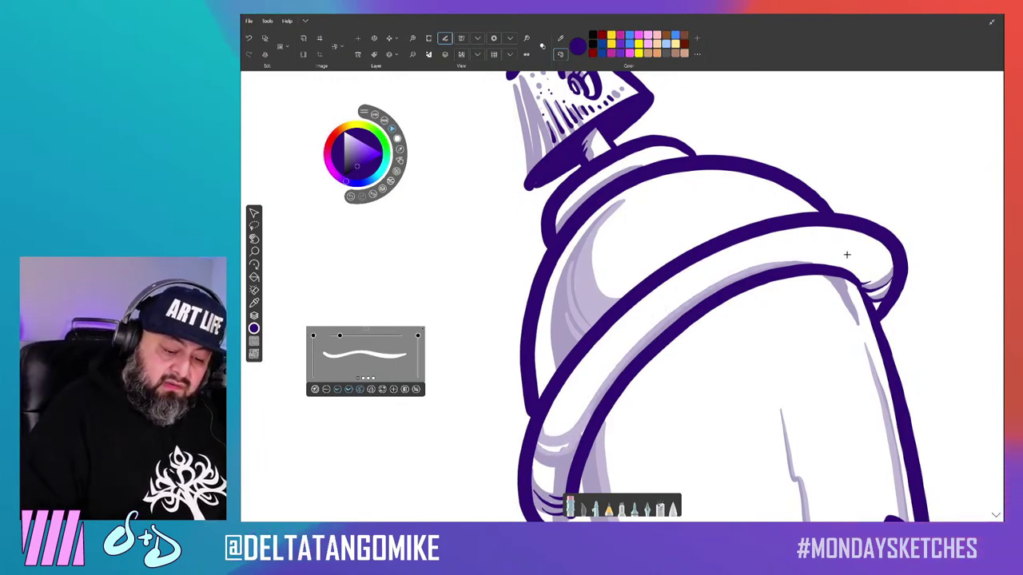
Rotate the view upright and reset it to fit the whole drawing.
drag(642, 339, 601, 136)
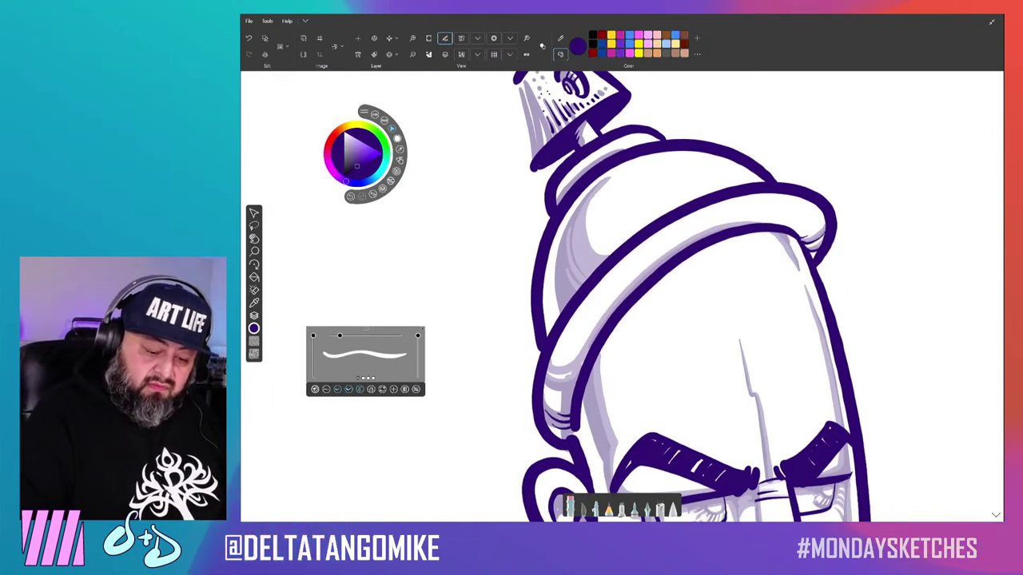
drag(640, 319, 615, 160)
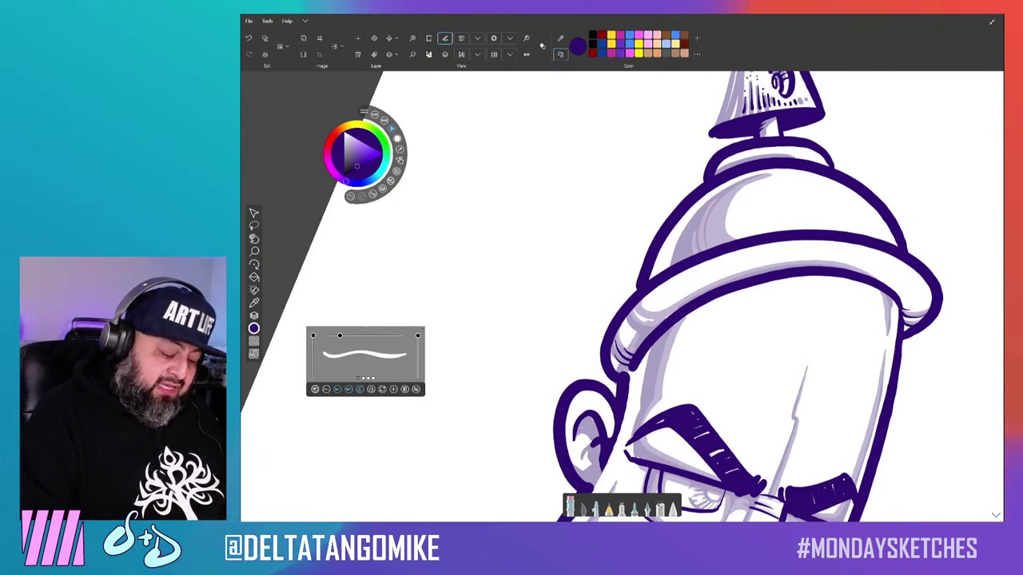
drag(719, 320, 687, 264)
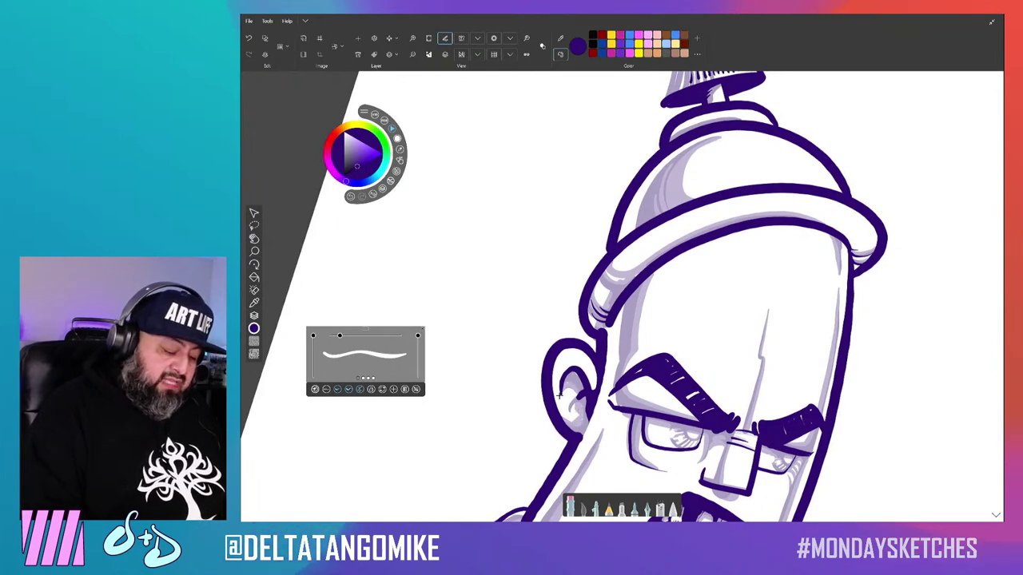
key(ctrl+0)
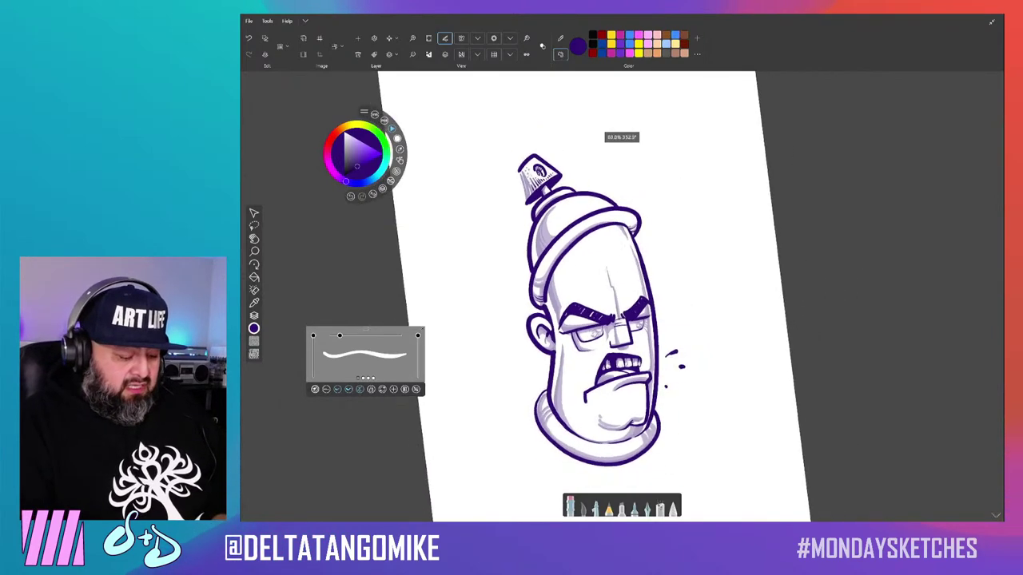
Show the SKETCH layer and add a new Layer 5 below TONE 1.
key(ctrl+0)
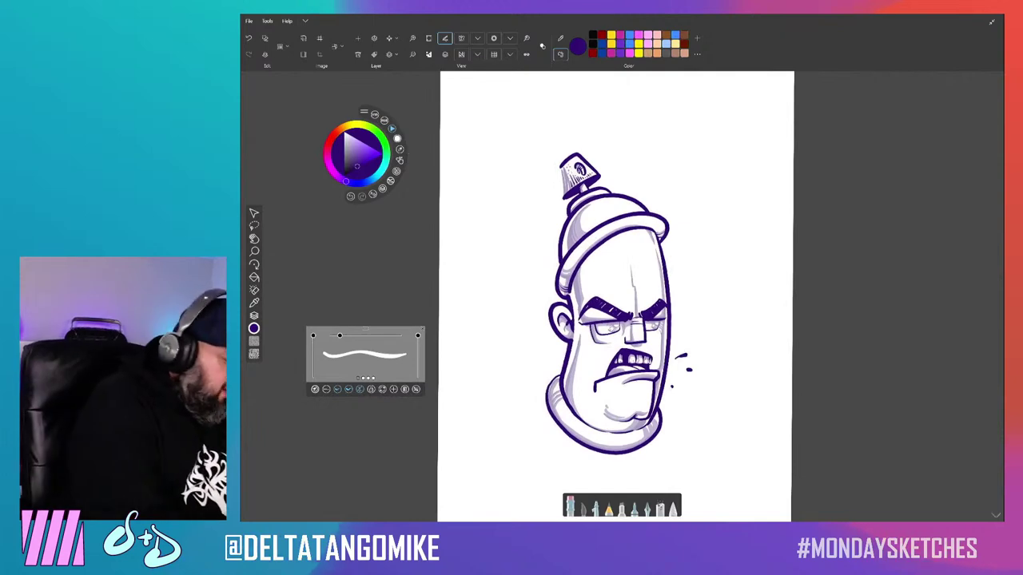
key(ctrl+l)
click(928, 103)
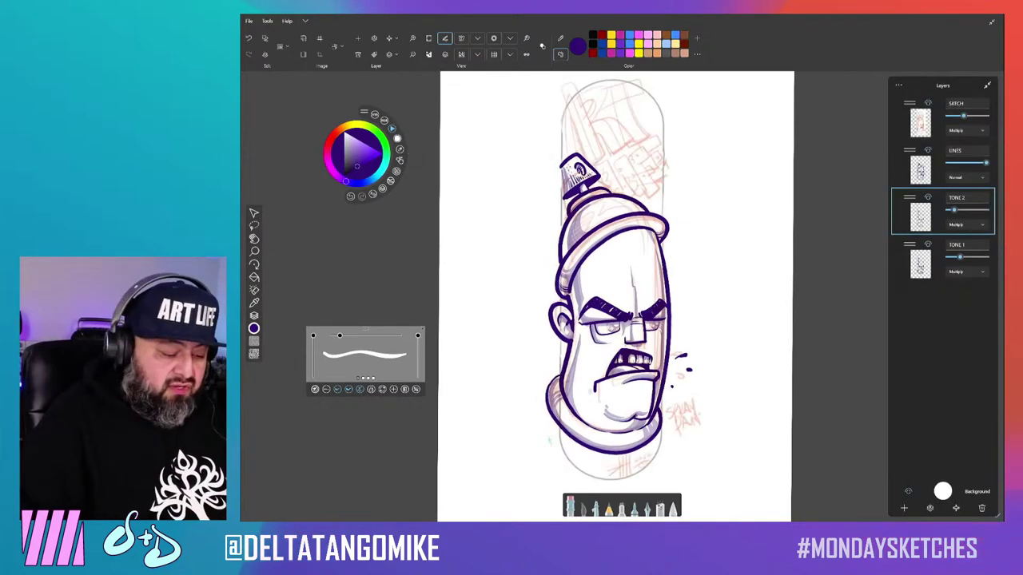
click(956, 258)
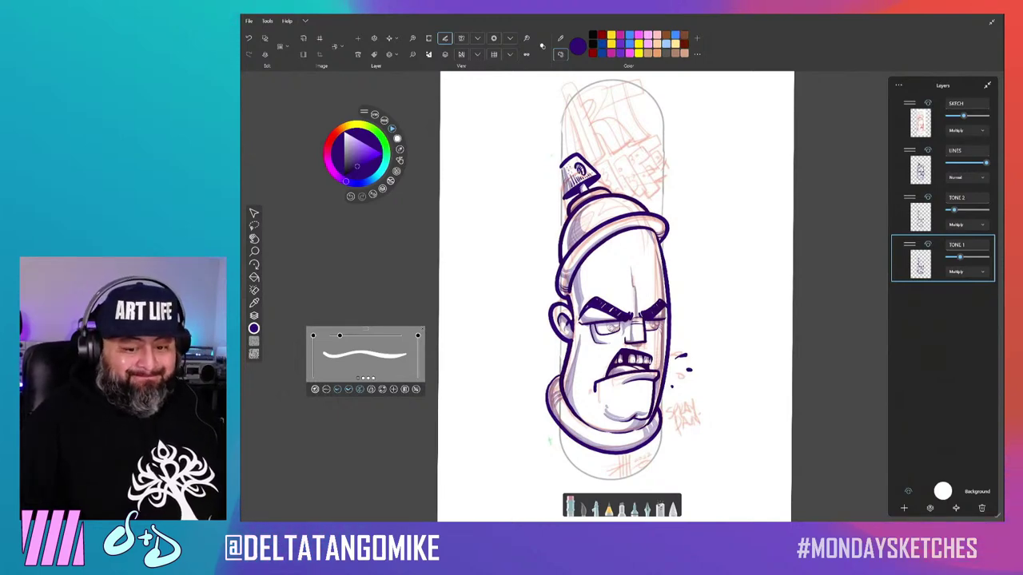
click(903, 508)
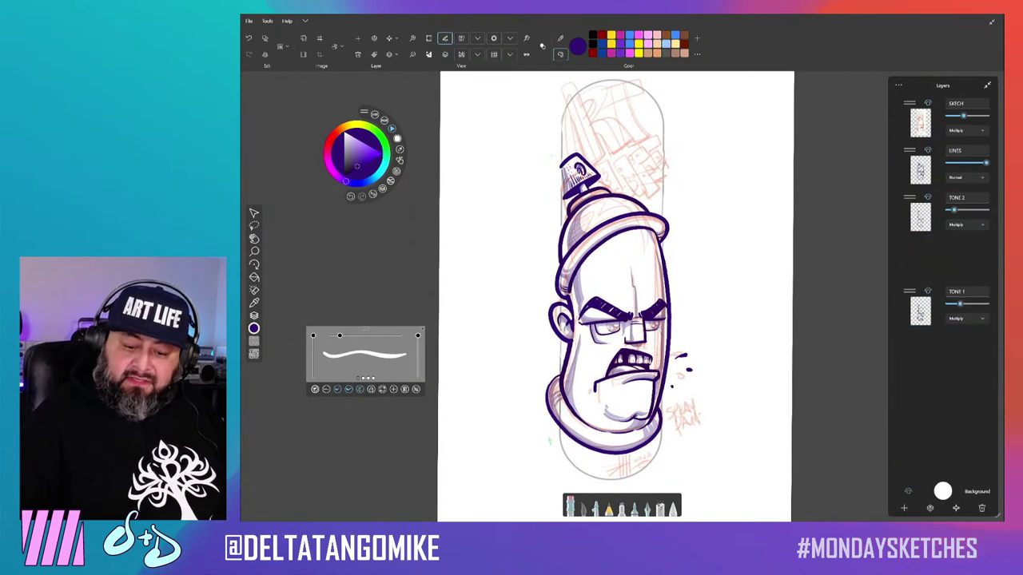
drag(909, 245, 909, 293)
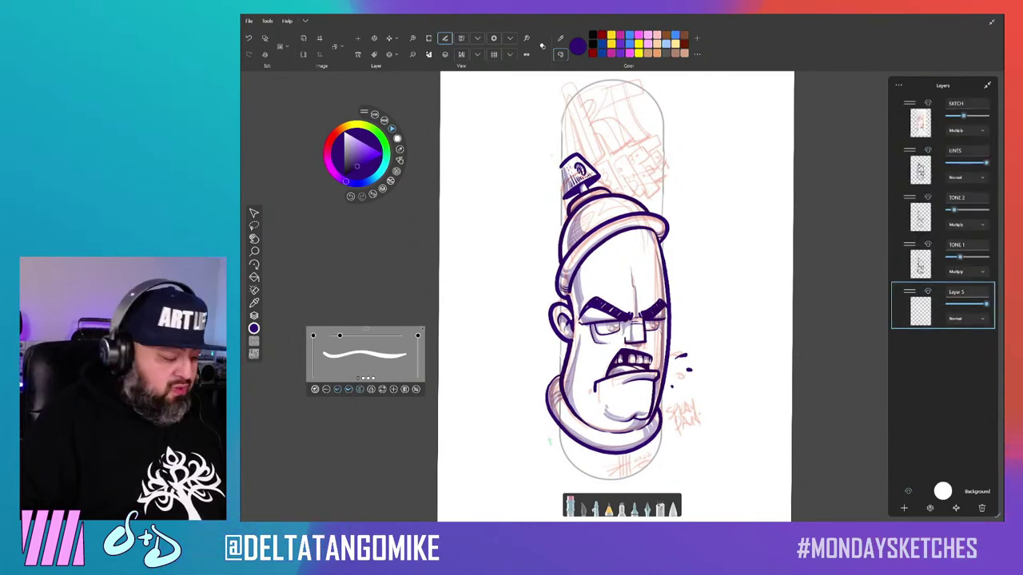
key(l)
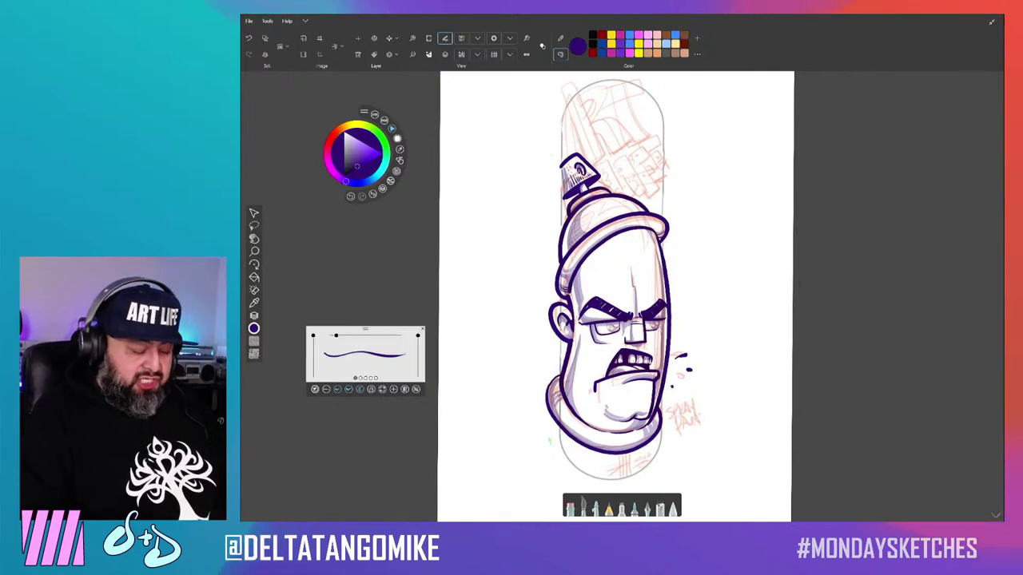
Enlarge the brush and draw a thick dark-purple diagonal stroke above the cap.
scroll(587, 160, up, 5)
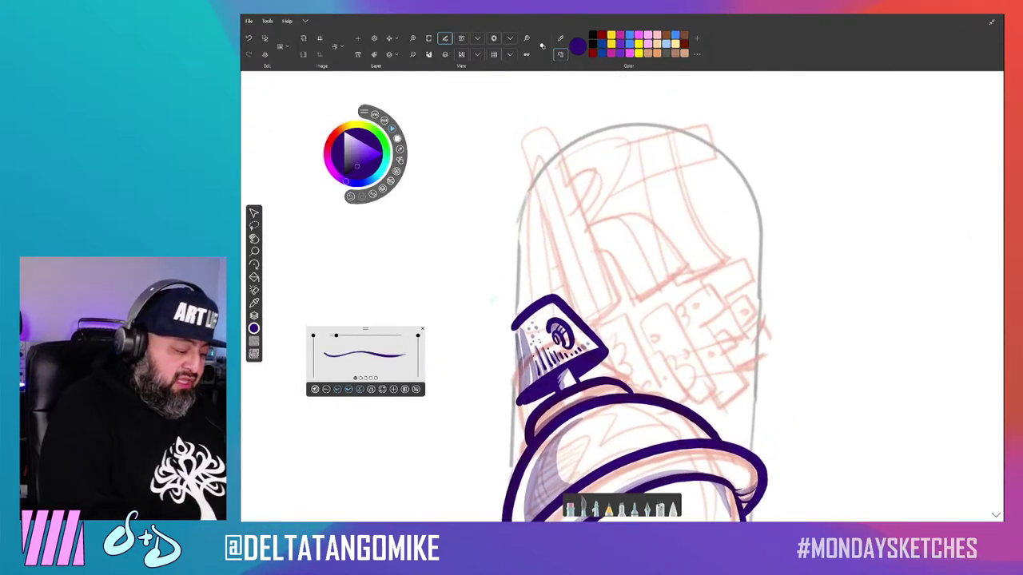
drag(336, 335, 369, 335)
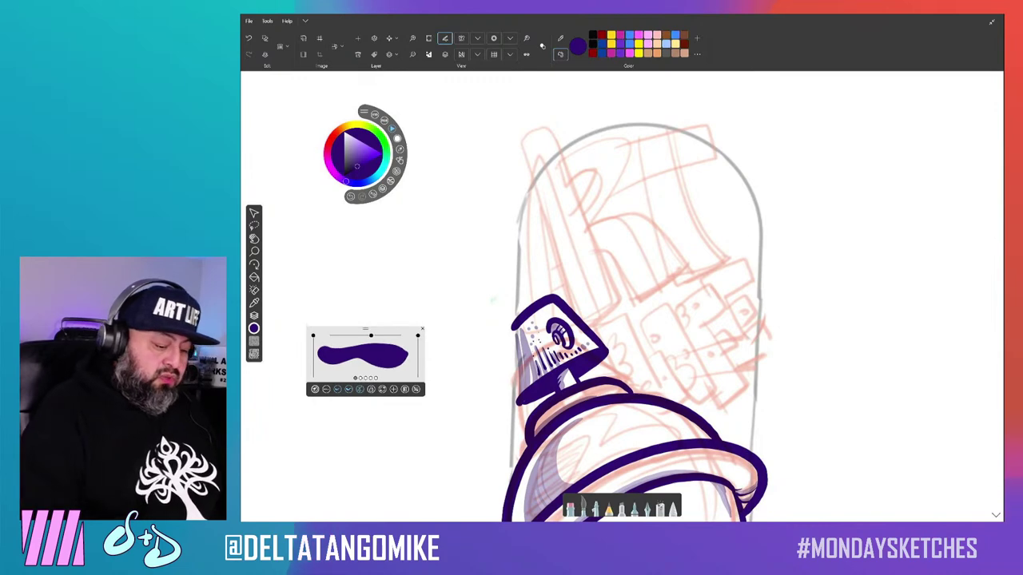
scroll(623, 295, down, 2)
drag(590, 344, 531, 202)
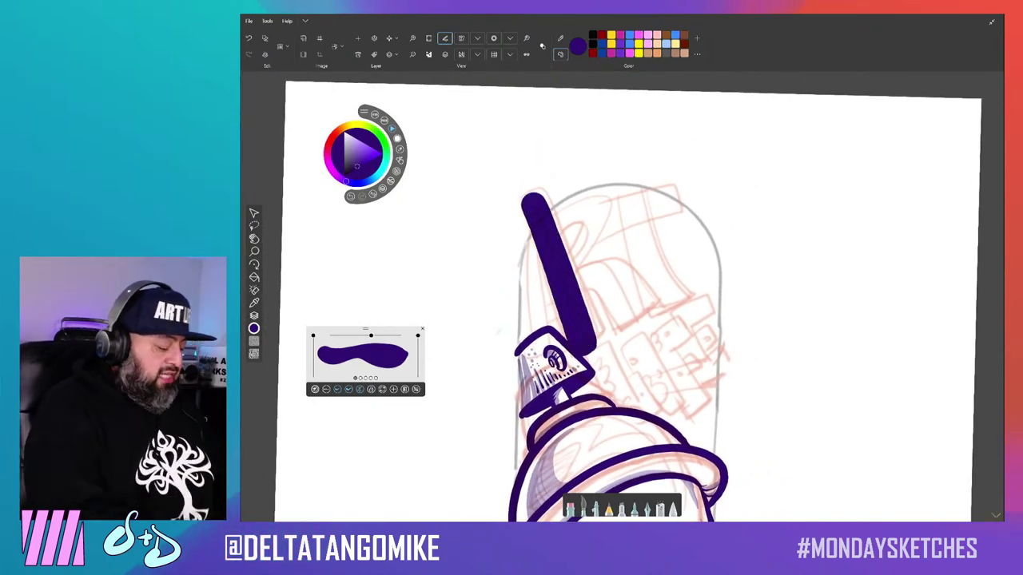
Switch to a thick uniform marker and test trial strokes above the cap, undoing each.
click(360, 389)
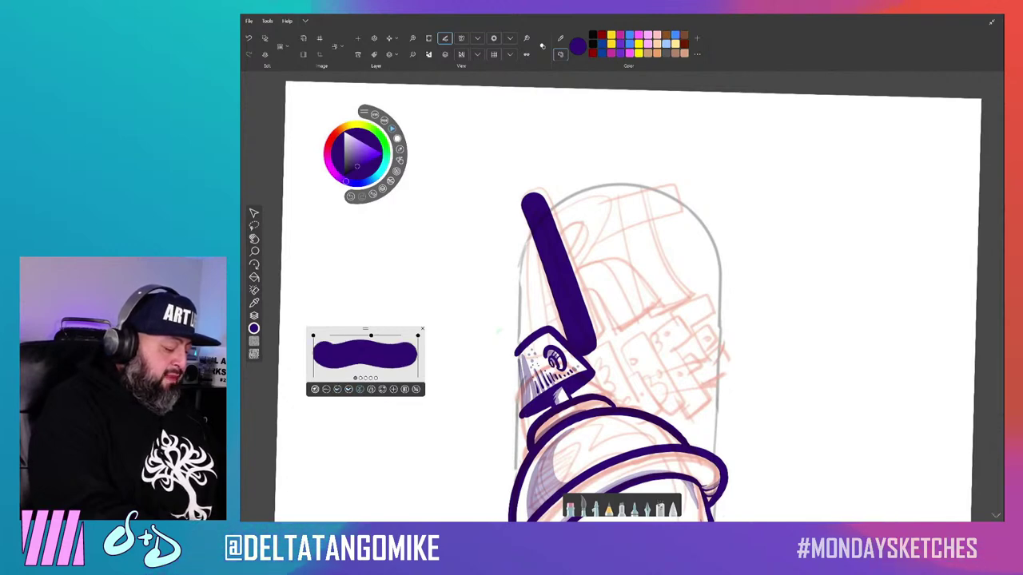
drag(643, 270, 819, 229)
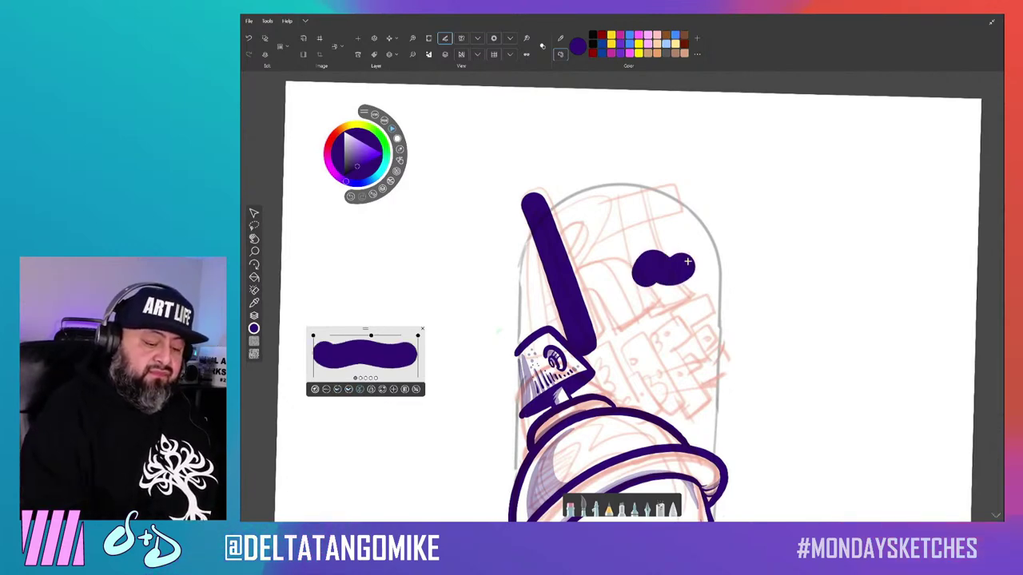
key(ctrl+z)
key(ctrl+z)
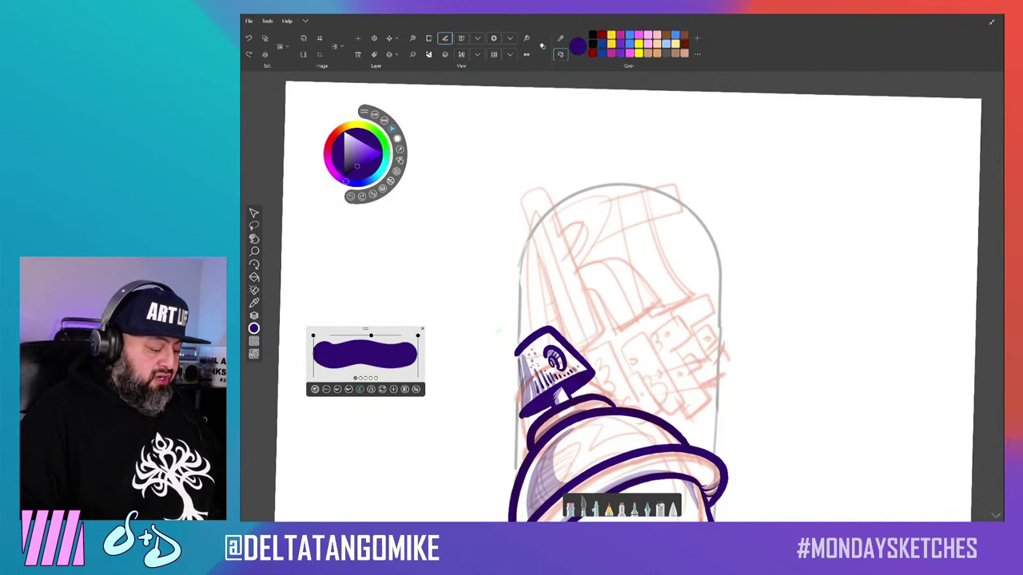
drag(532, 199, 595, 345)
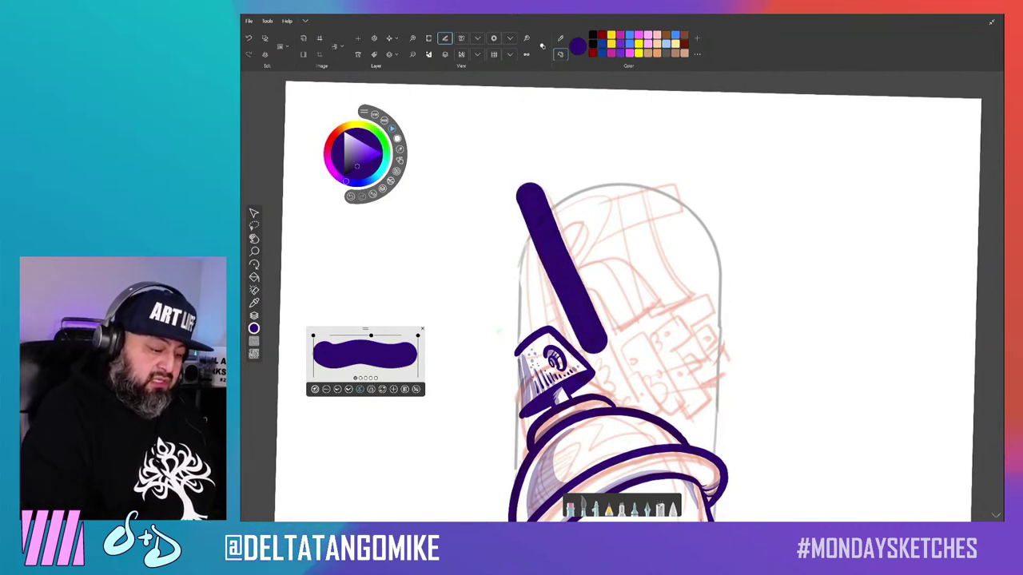
key(ctrl+z)
drag(523, 194, 595, 352)
key(ctrl+z)
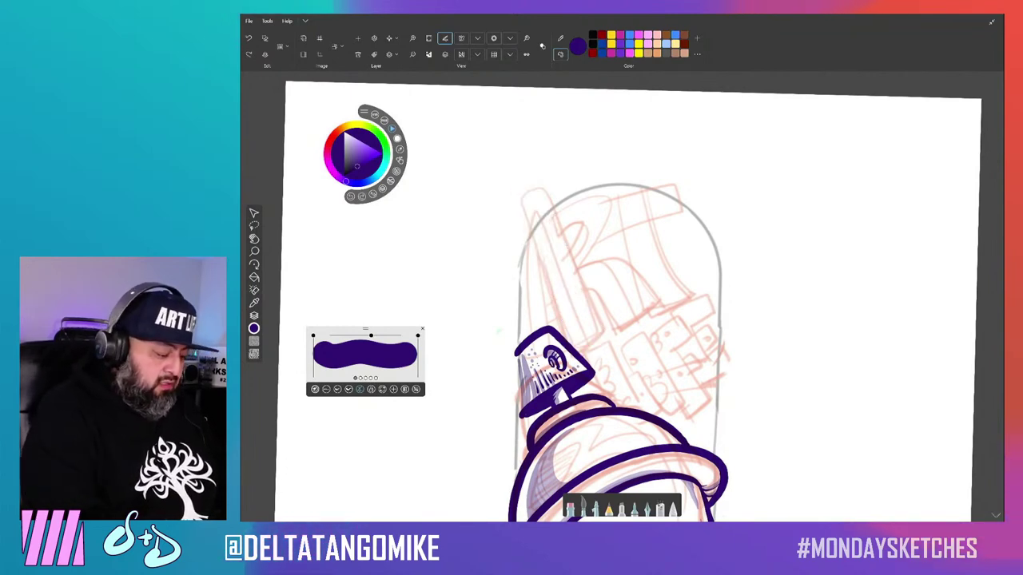
drag(370, 335, 384, 335)
mouse_move(528, 188)
mouse_down()
mouse_move(596, 351)
mouse_move(575, 232)
mouse_move(596, 328)
mouse_up()
key(ctrl+z)
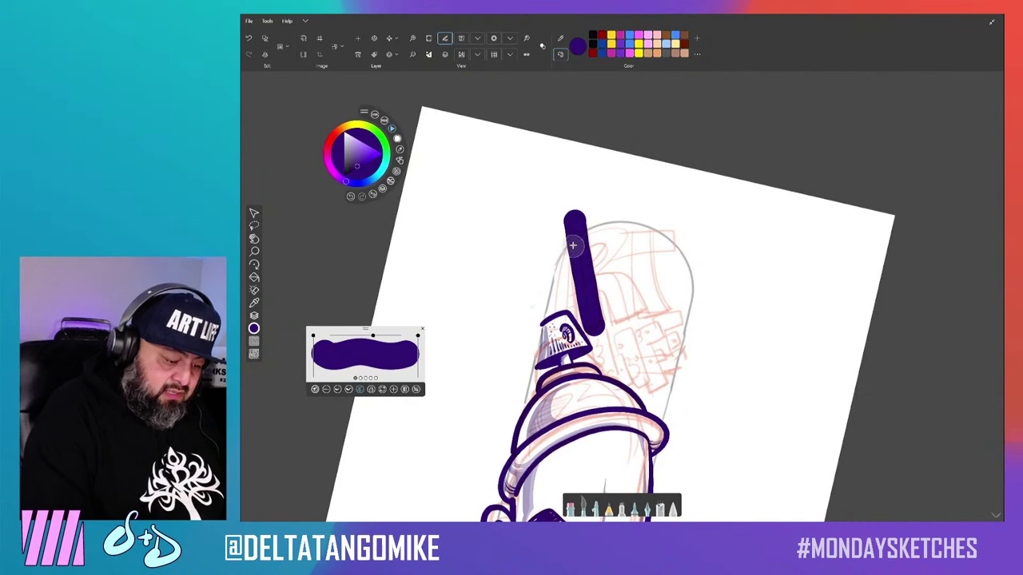
Letter the R and T in bold purple, then make the brush slightly thinner.
drag(573, 240, 551, 336)
mouse_move(577, 232)
mouse_down()
mouse_move(619, 227)
mouse_move(594, 278)
mouse_move(634, 312)
mouse_up()
mouse_move(666, 238)
mouse_down()
mouse_move(679, 238)
mouse_move(659, 318)
mouse_up()
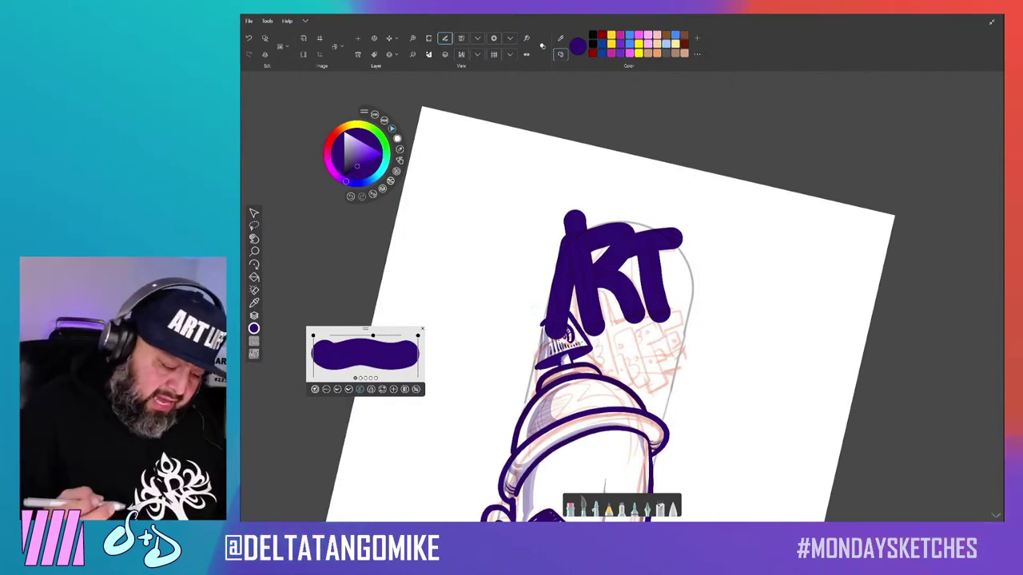
drag(372, 335, 355, 336)
scroll(579, 297, up, 1)
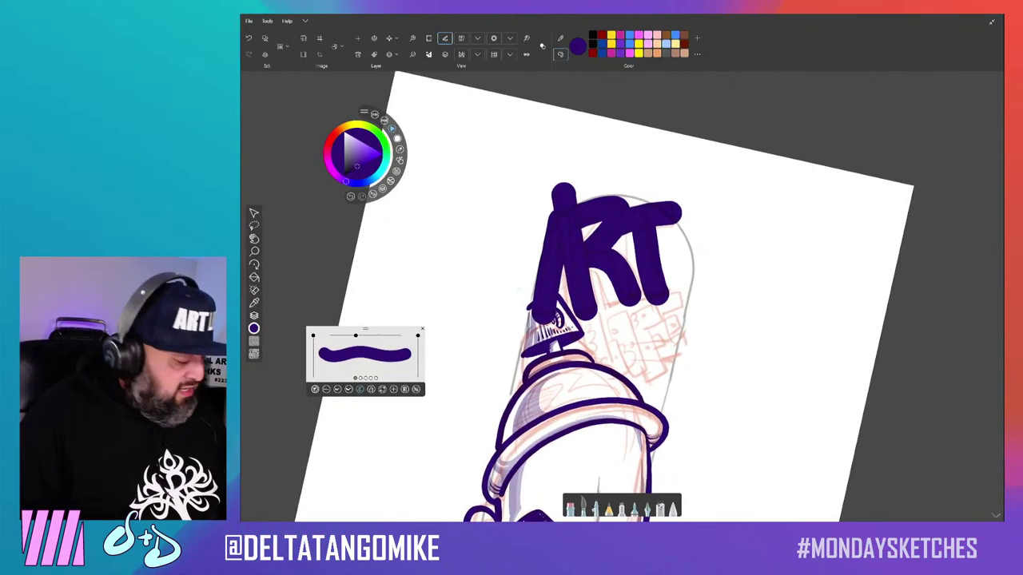
key(l)
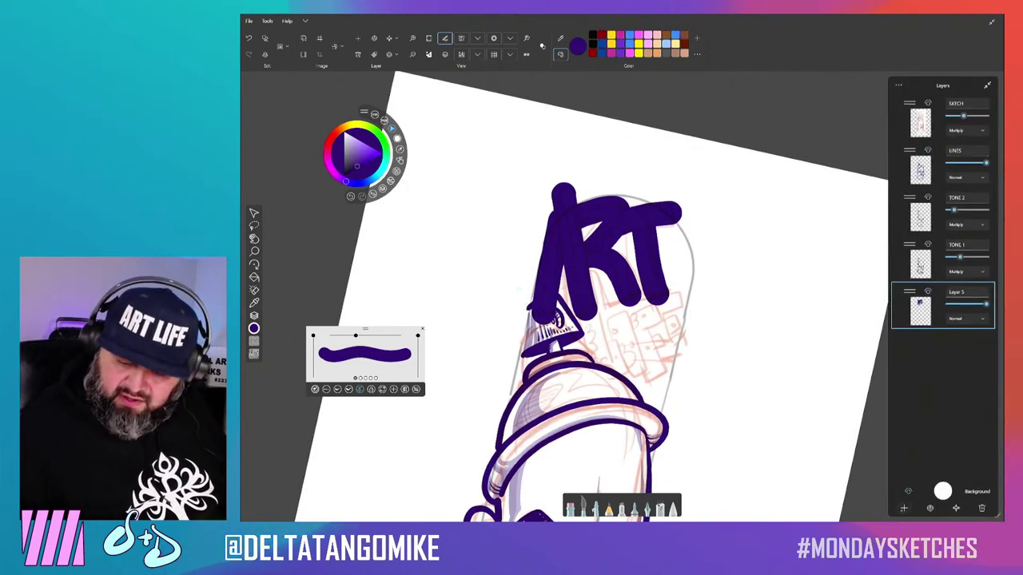
At brush size about 100, letter L, I, F and E diagonally below ART.
key(l)
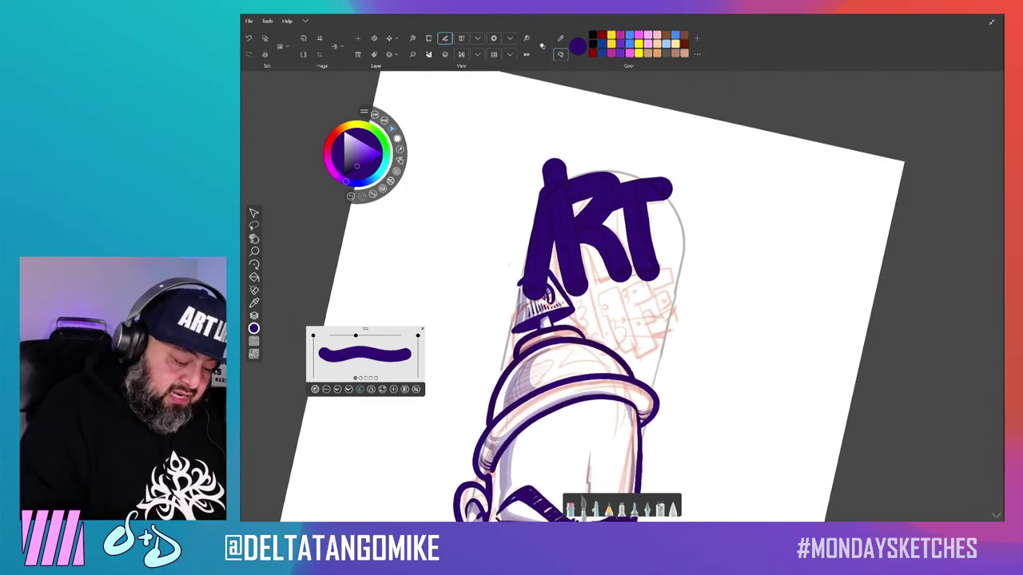
drag(356, 336, 366, 335)
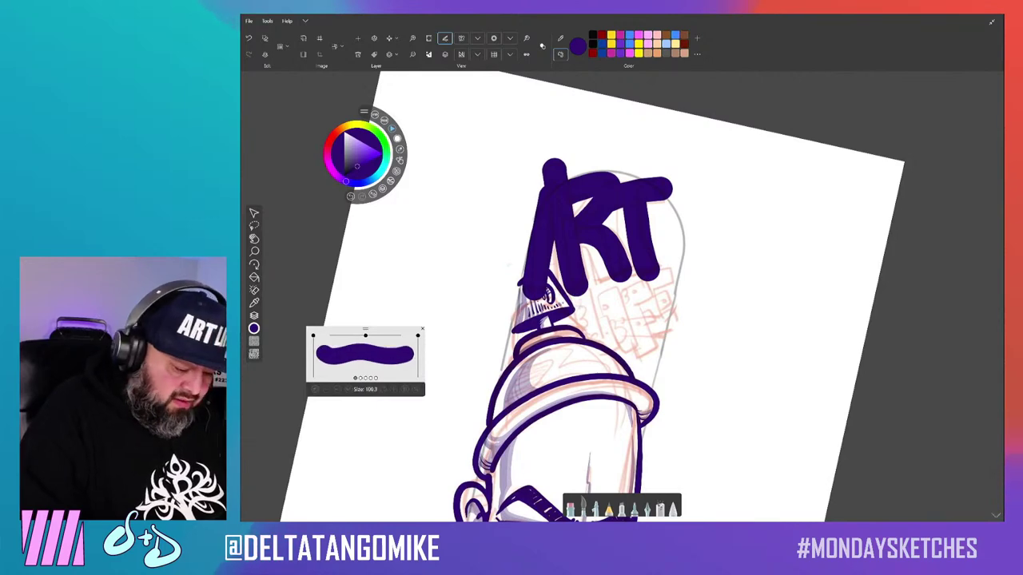
drag(608, 291, 625, 348)
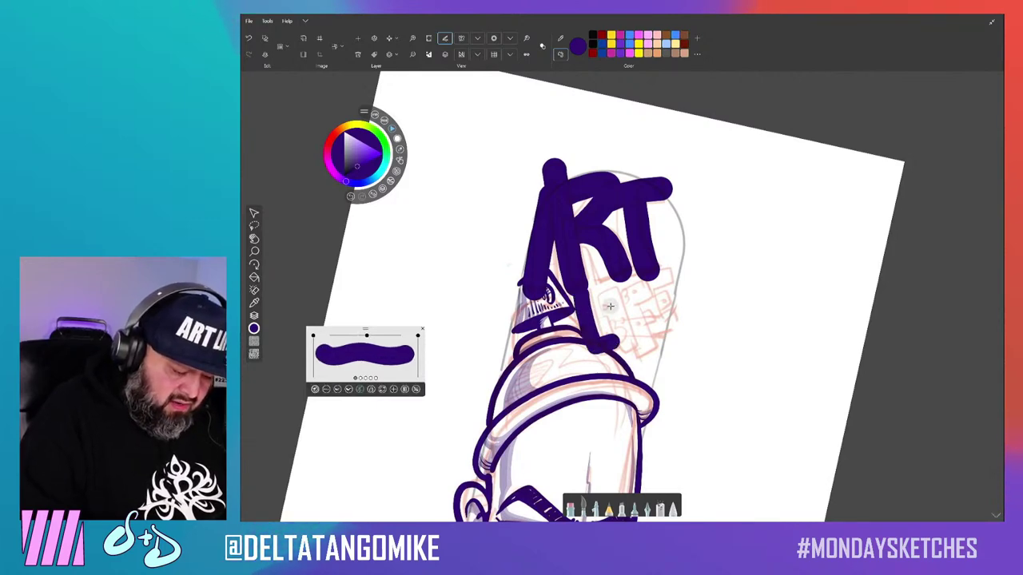
mouse_move(630, 302)
mouse_down()
mouse_move(651, 362)
mouse_move(663, 281)
mouse_up()
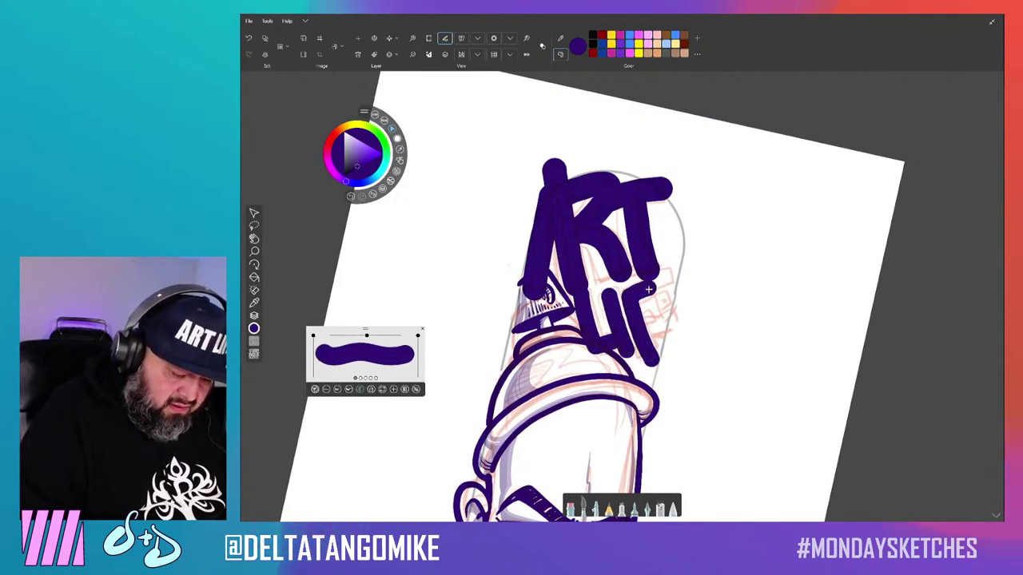
mouse_move(639, 323)
mouse_down()
mouse_move(660, 311)
mouse_move(688, 339)
mouse_up()
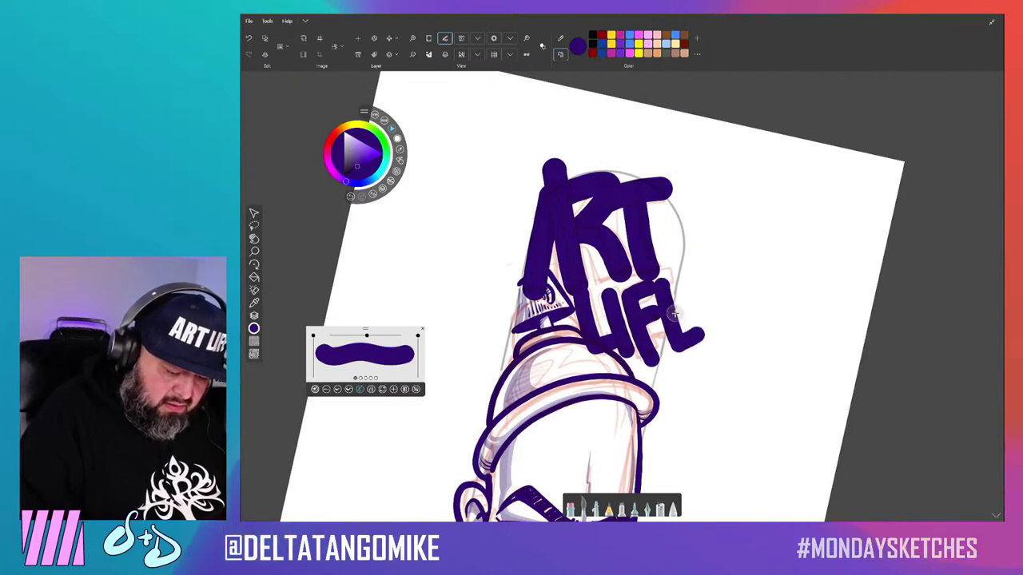
key(ctrl+z)
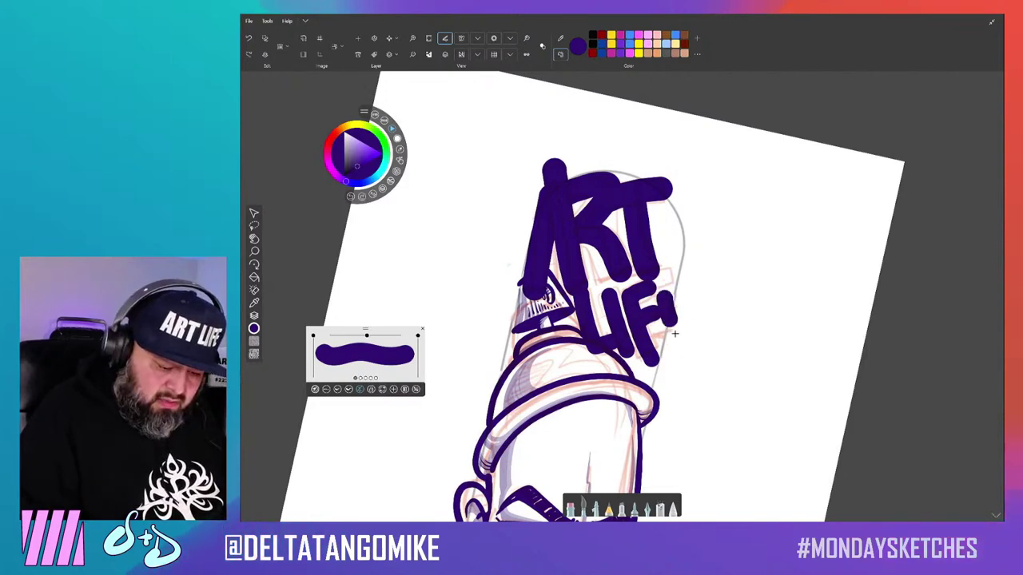
mouse_move(668, 328)
mouse_down()
mouse_move(688, 319)
mouse_move(687, 290)
mouse_up()
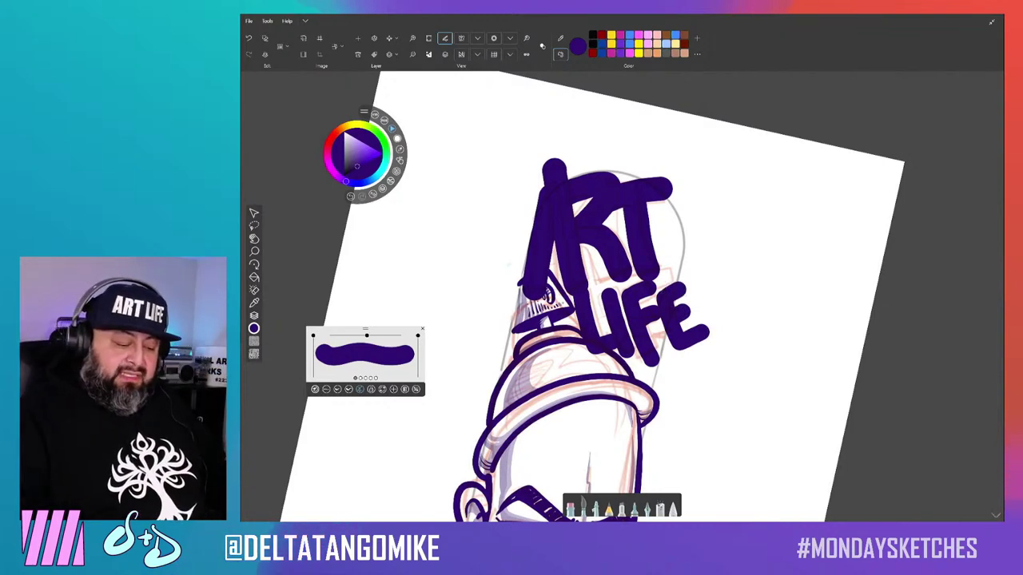
Scale the LIFE lettering down and nudge it up to sit snugly beneath ART.
key(ctrl+t)
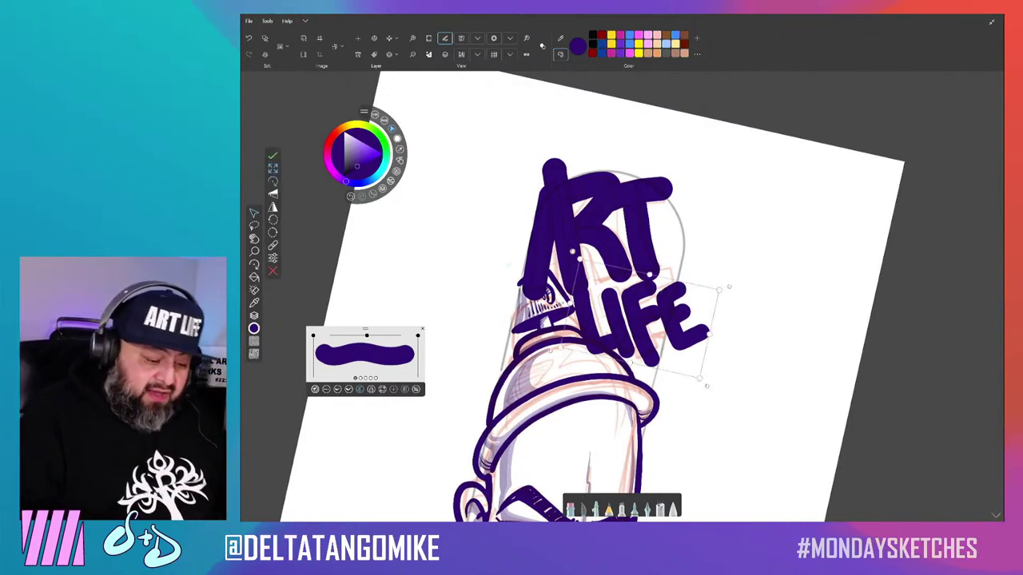
drag(707, 382, 689, 389)
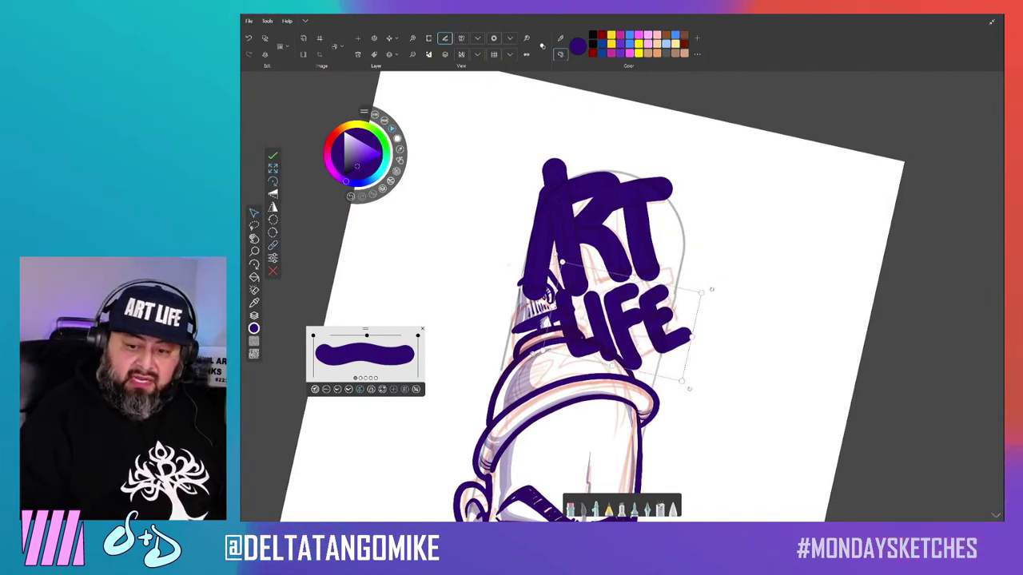
drag(689, 389, 676, 375)
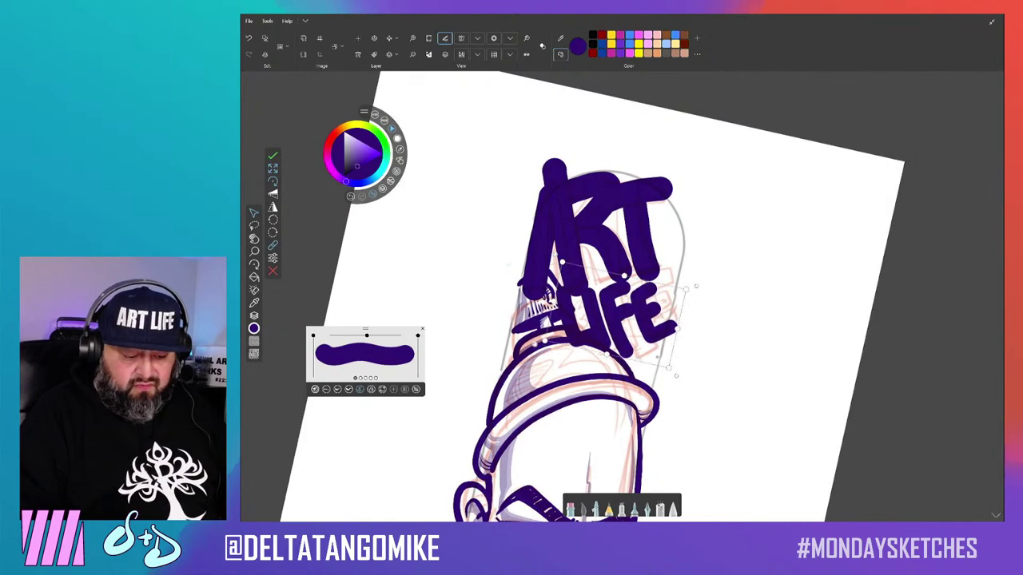
drag(623, 319, 627, 324)
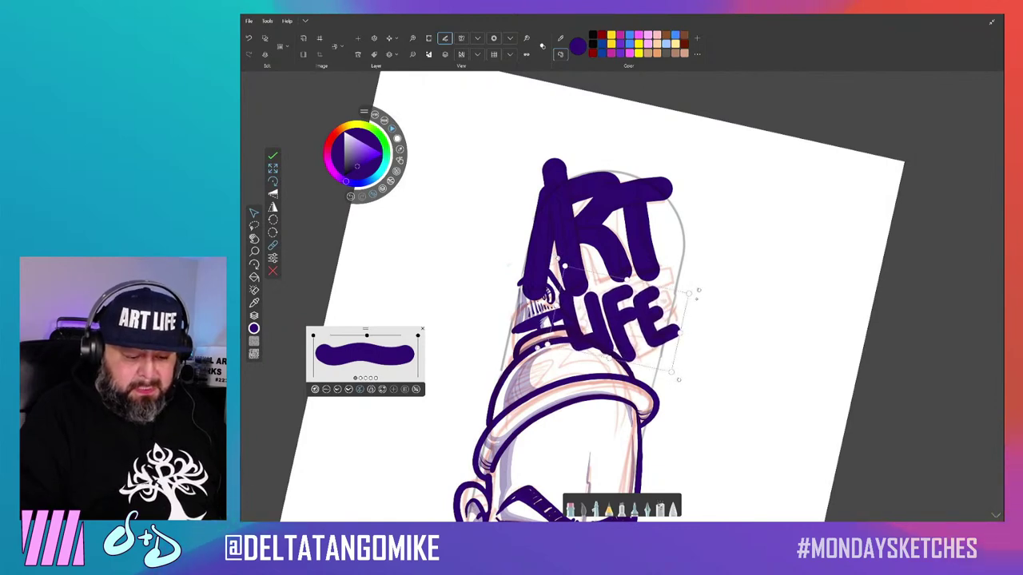
drag(626, 325, 629, 320)
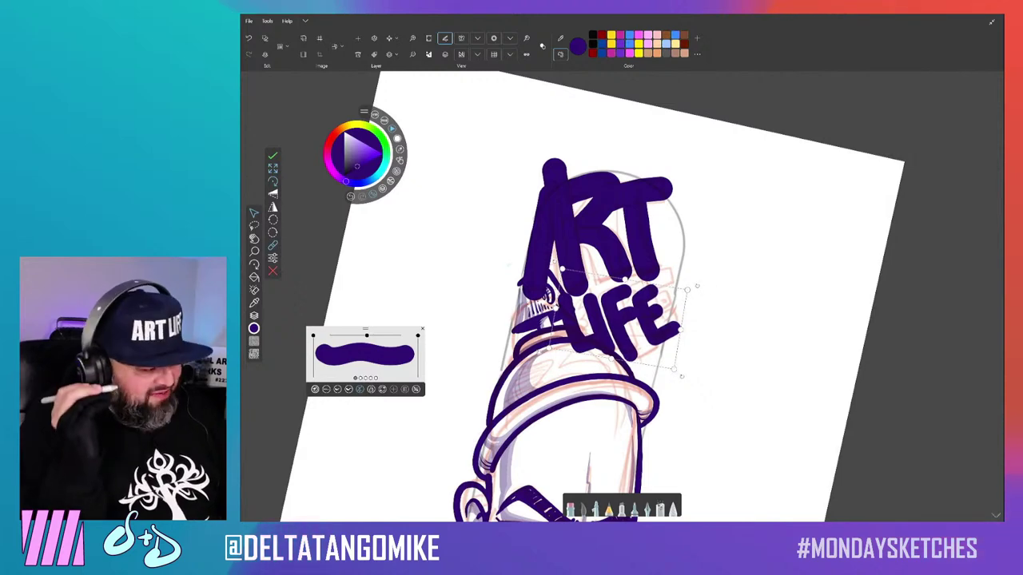
key(Return)
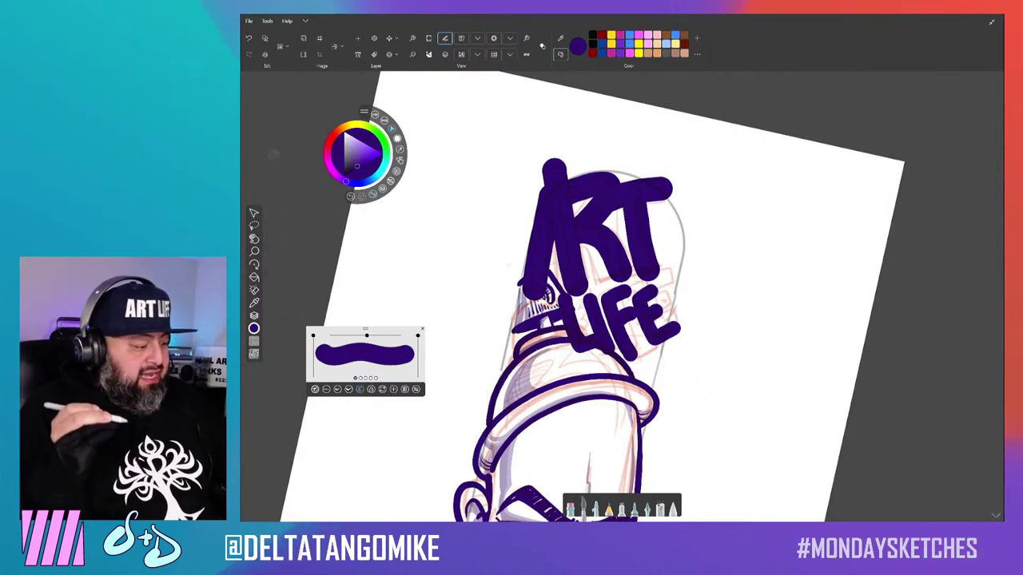
key(ctrl+l)
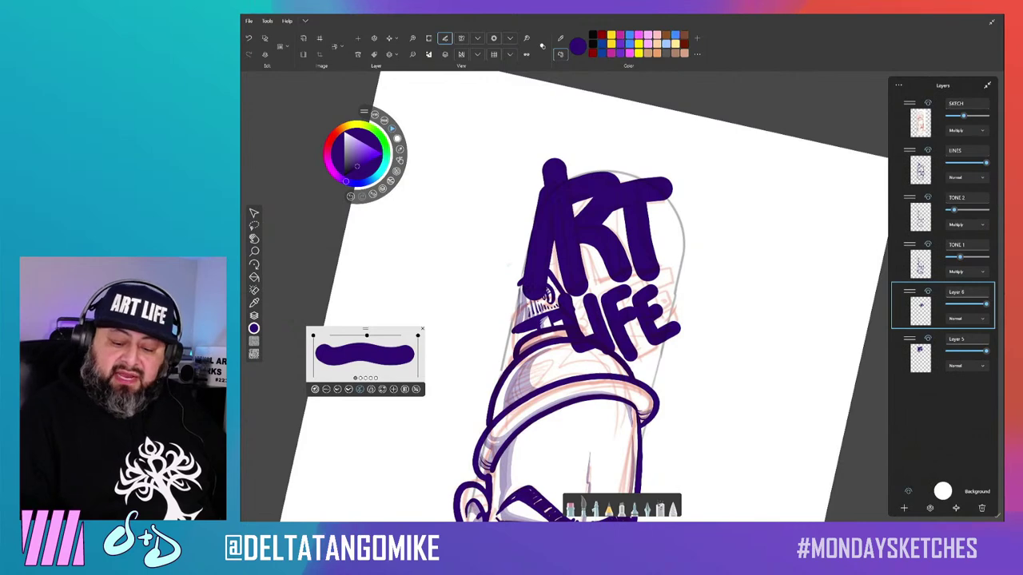
Rotate and zoom the canvas to see the ART LIFE lettering with the angry face.
key(ctrl+l)
scroll(623, 296, up, 3)
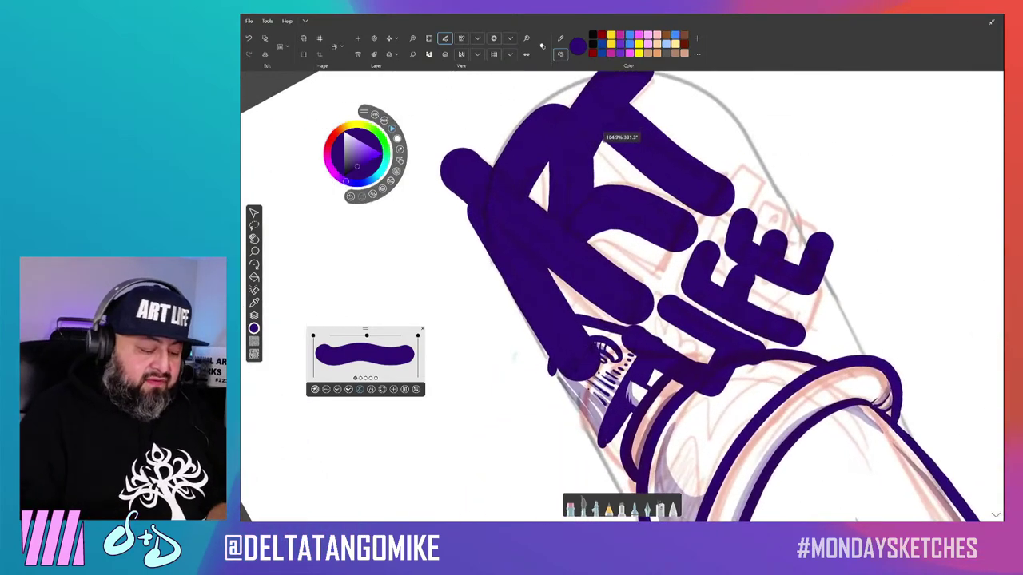
scroll(623, 295, up, 2)
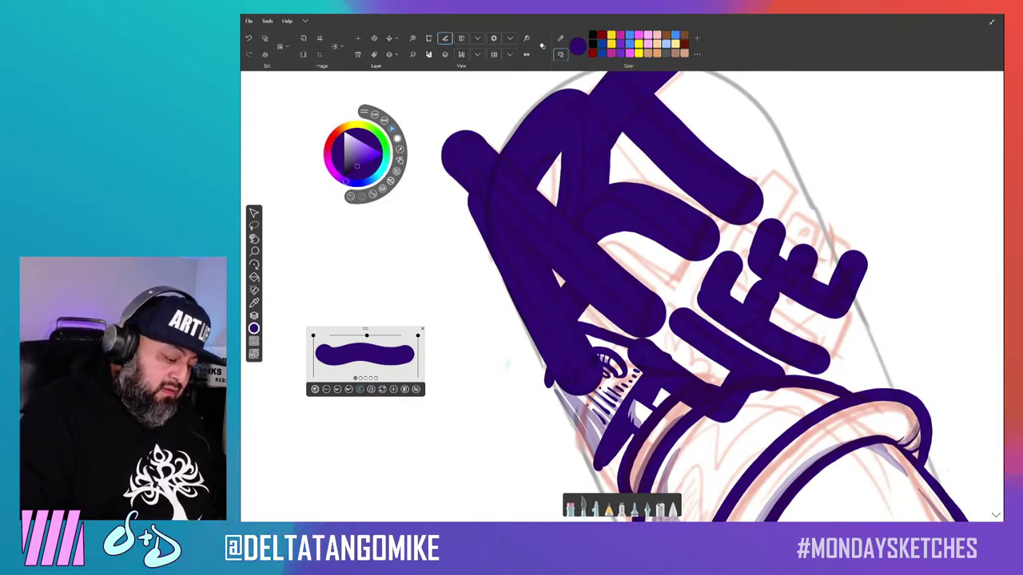
drag(507, 365, 639, 144)
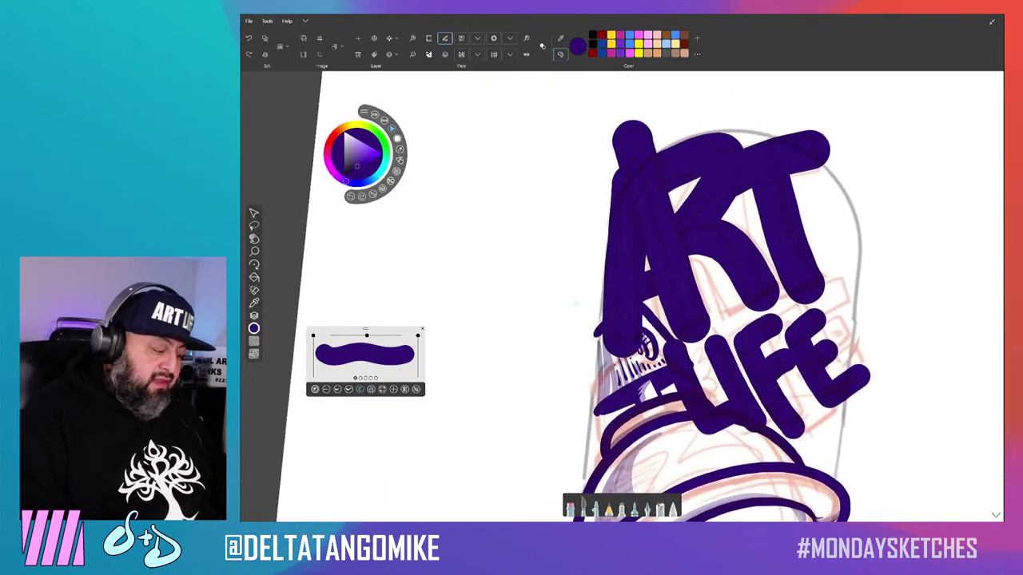
key(l)
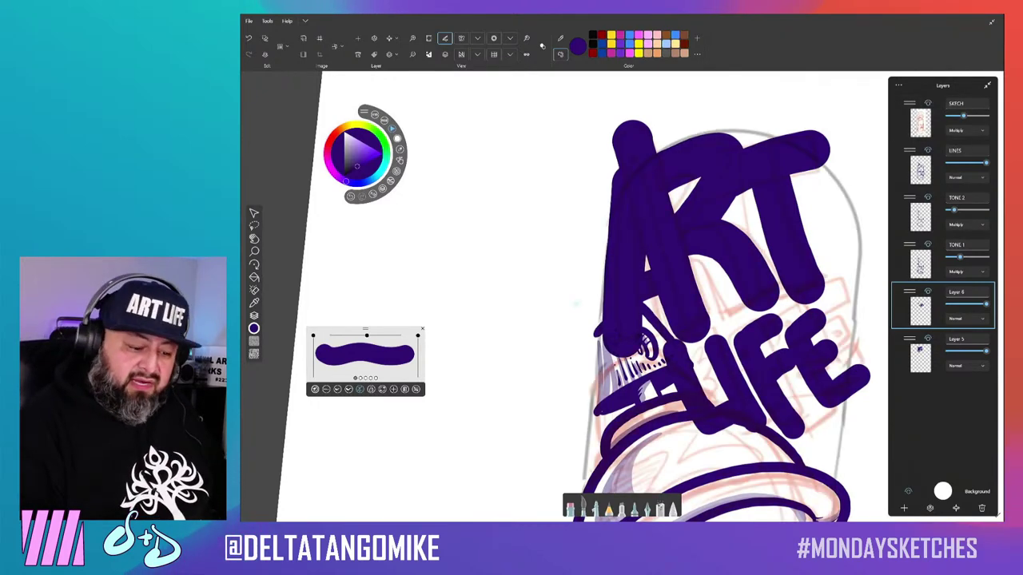
scroll(655, 304, down, 3)
Level the canvas, shift the drawing up and zoom out to show the whole character.
scroll(639, 303, down, 2)
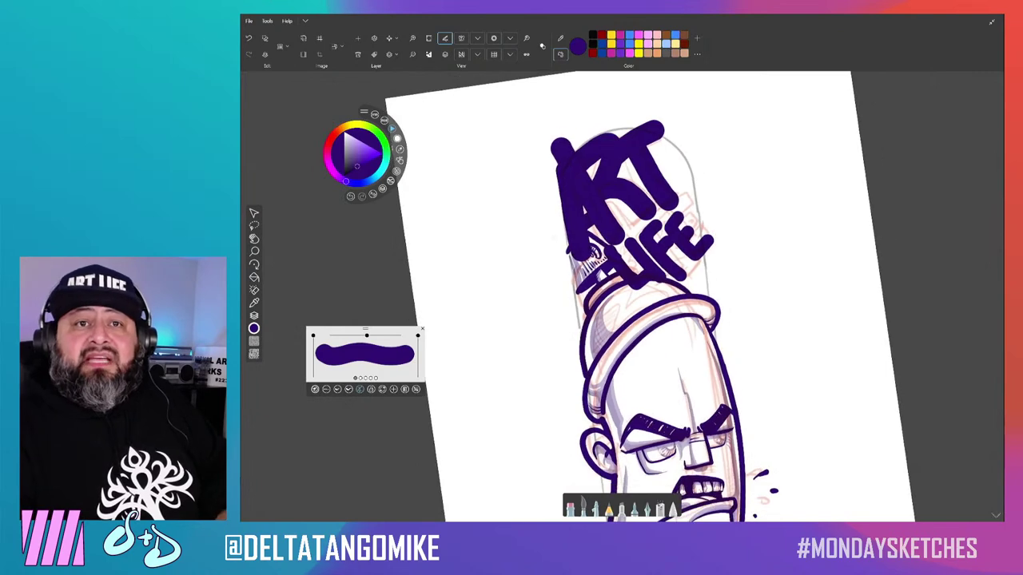
scroll(639, 304, down, 2)
scroll(639, 304, down, 2)
scroll(639, 304, down, 1)
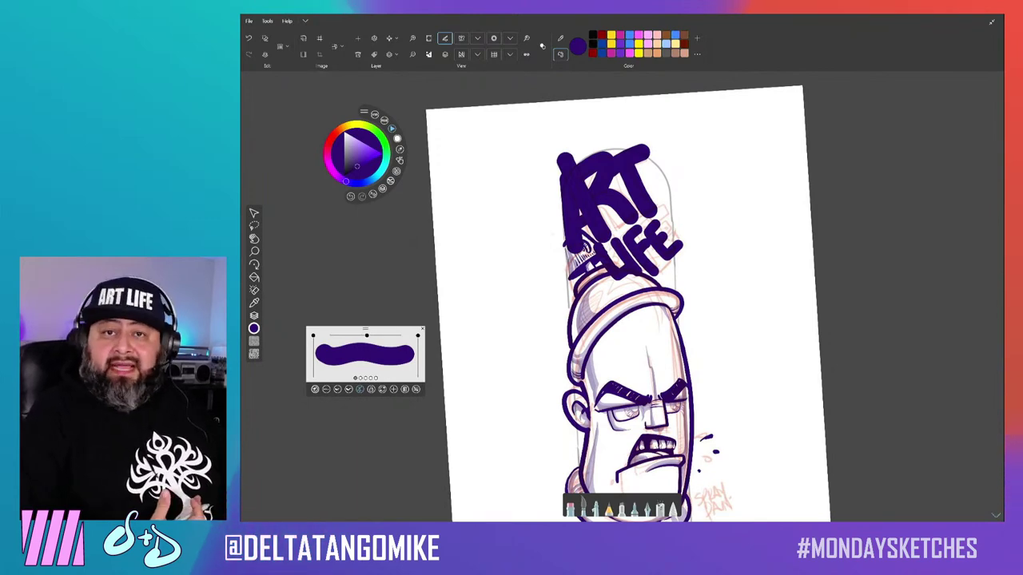
drag(624, 319, 623, 276)
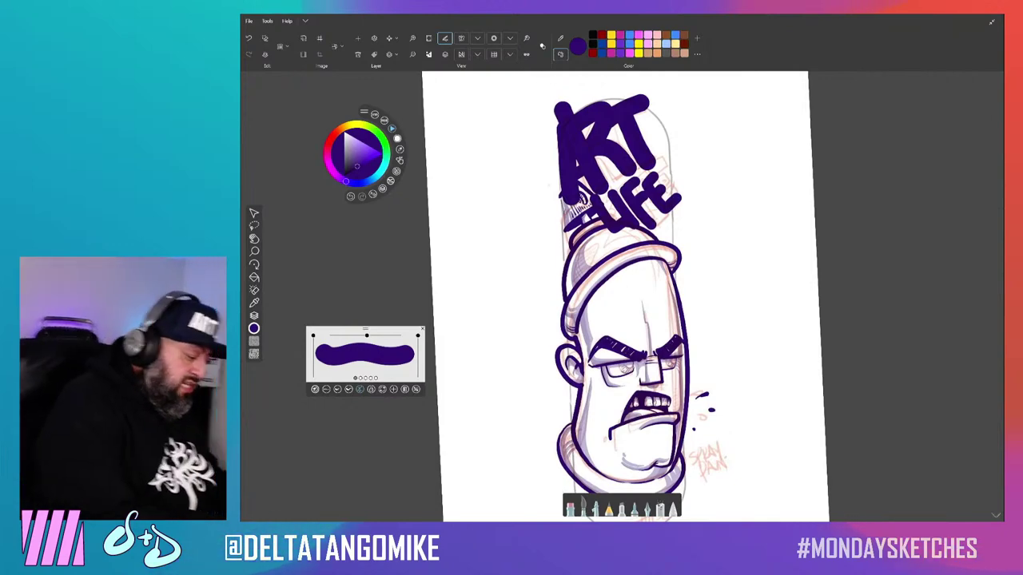
key(l)
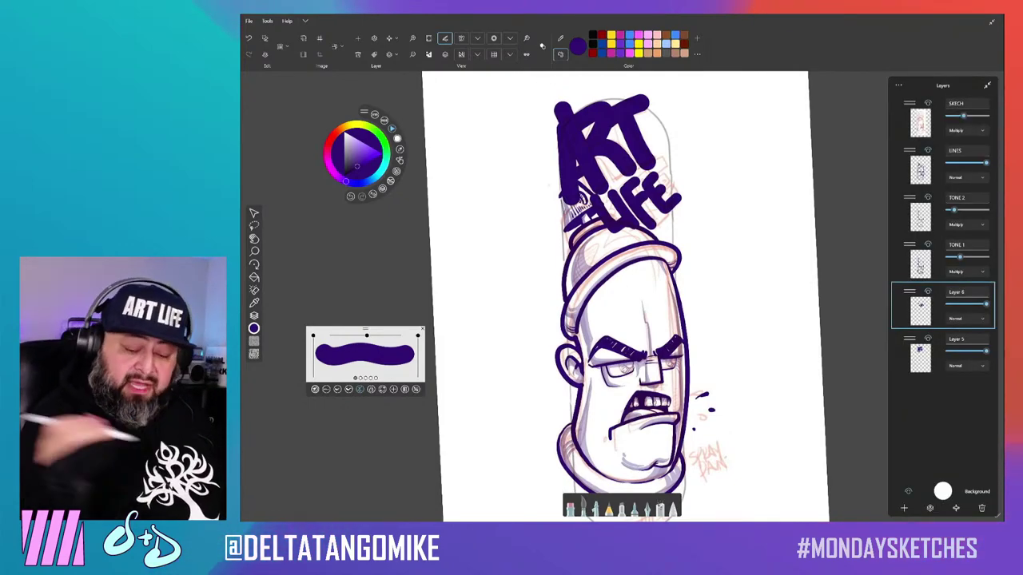
key(l)
drag(529, 436, 530, 371)
drag(612, 303, 595, 335)
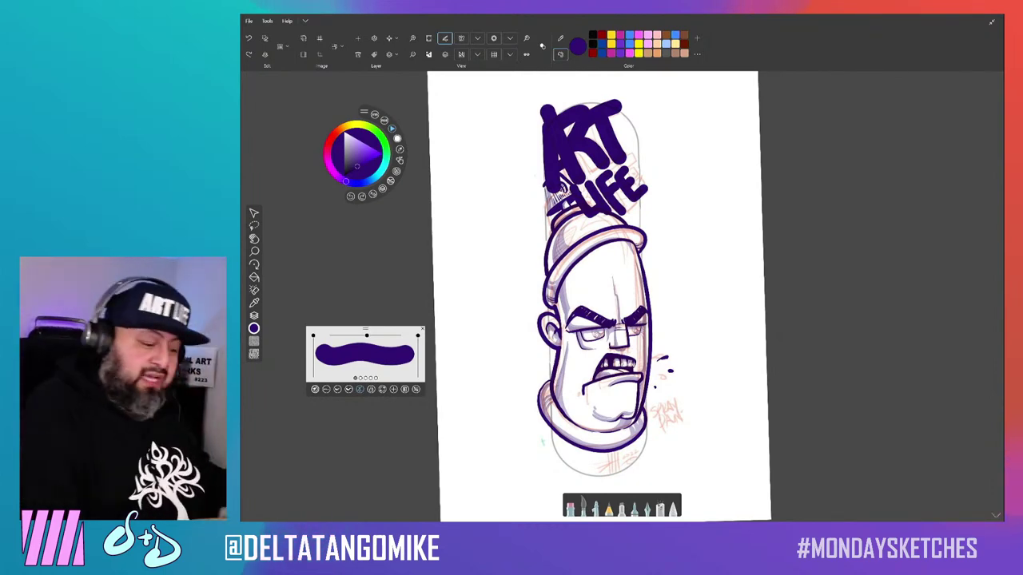
Merge Layer 6 down into Layer 5, duplicate Layer 5, and select the lower copy.
key(ctrl+l)
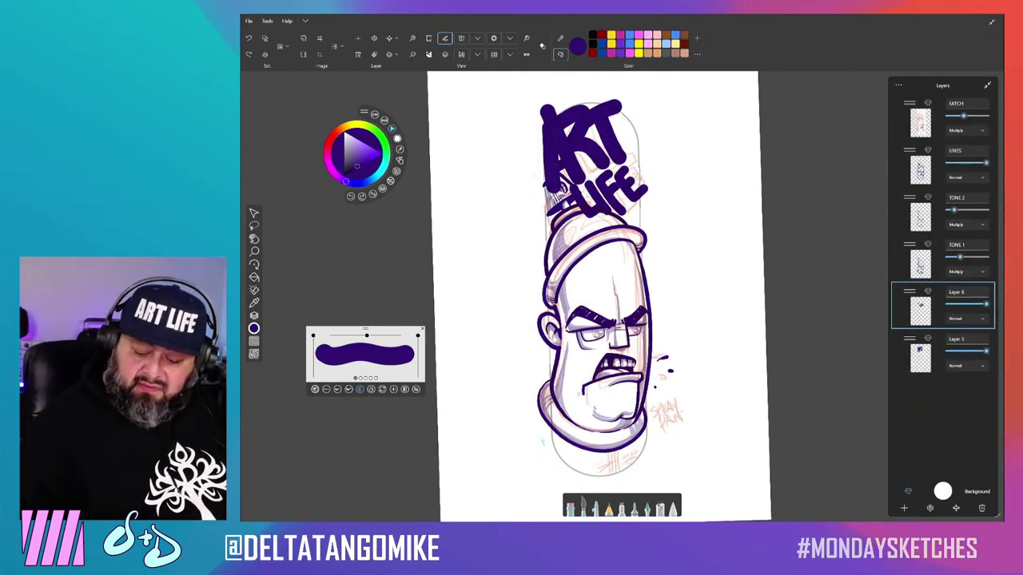
click(929, 508)
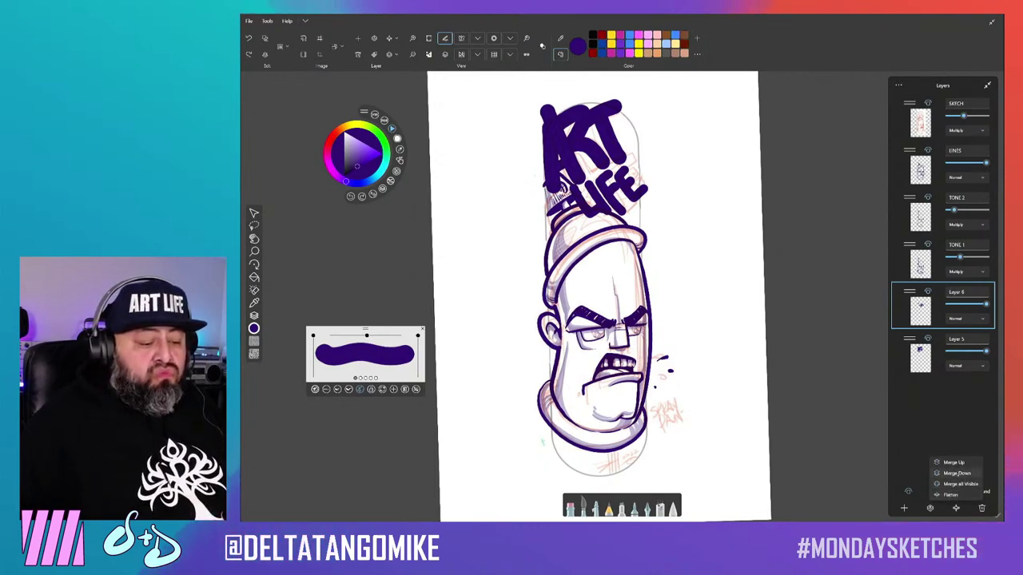
click(956, 473)
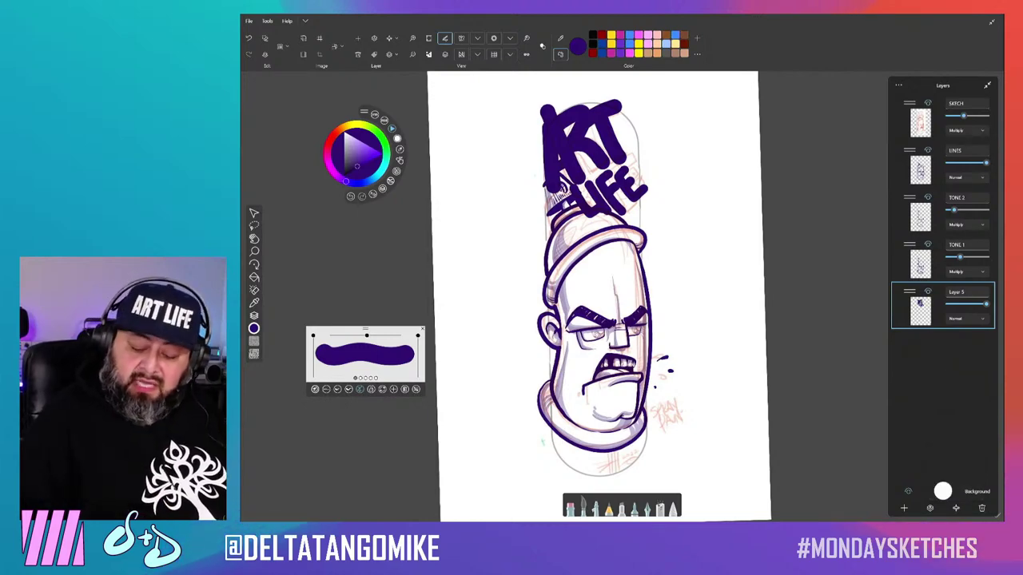
click(930, 508)
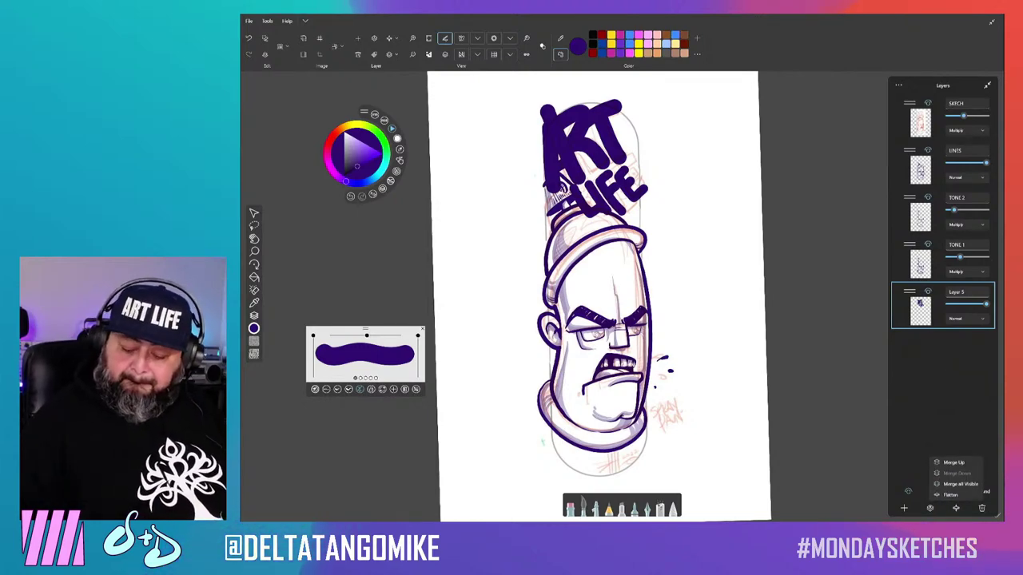
click(959, 484)
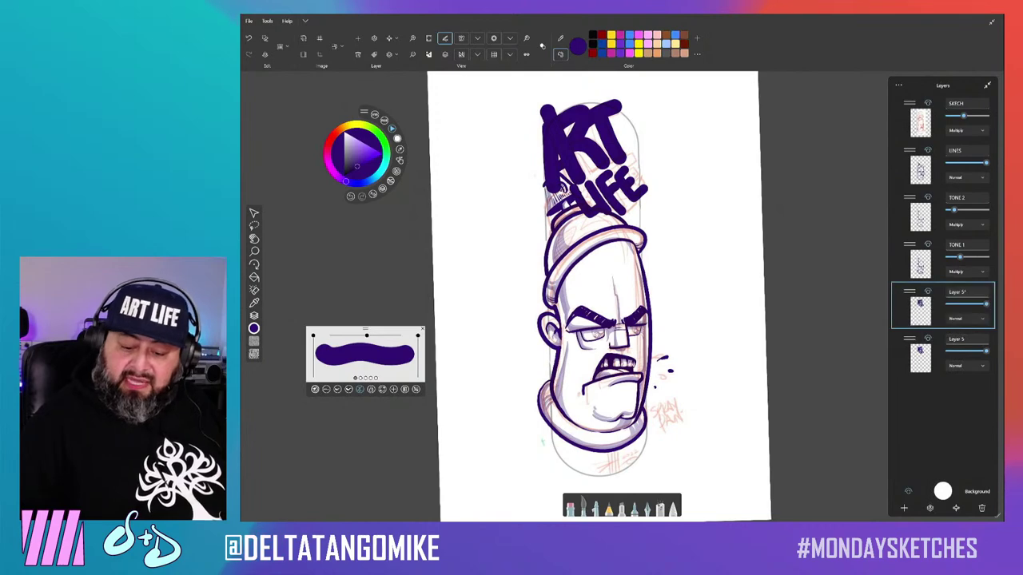
click(956, 352)
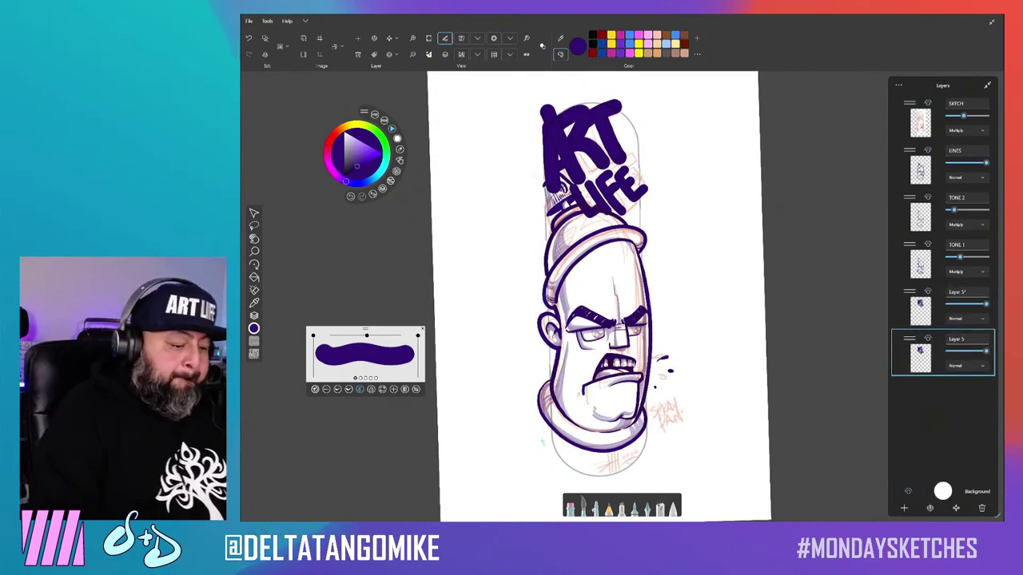
Offset the lower lettering copy slightly down-left to form a shadow.
key(l)
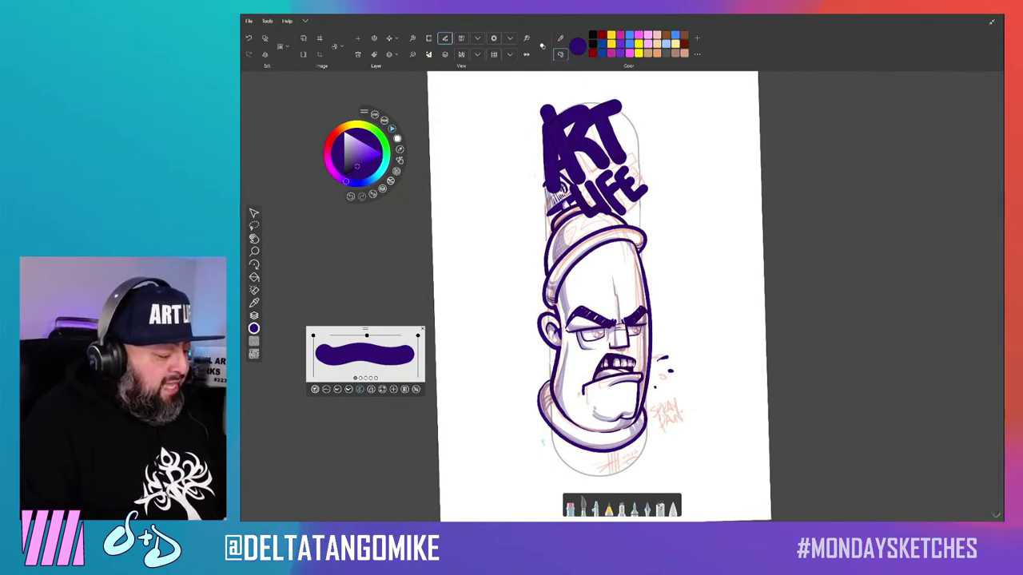
key(v)
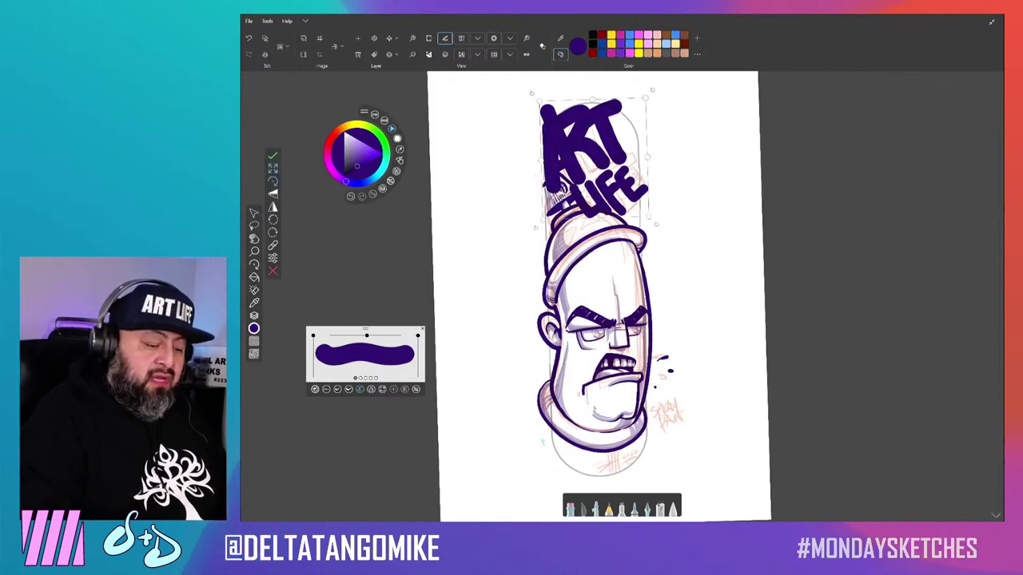
drag(606, 144, 593, 157)
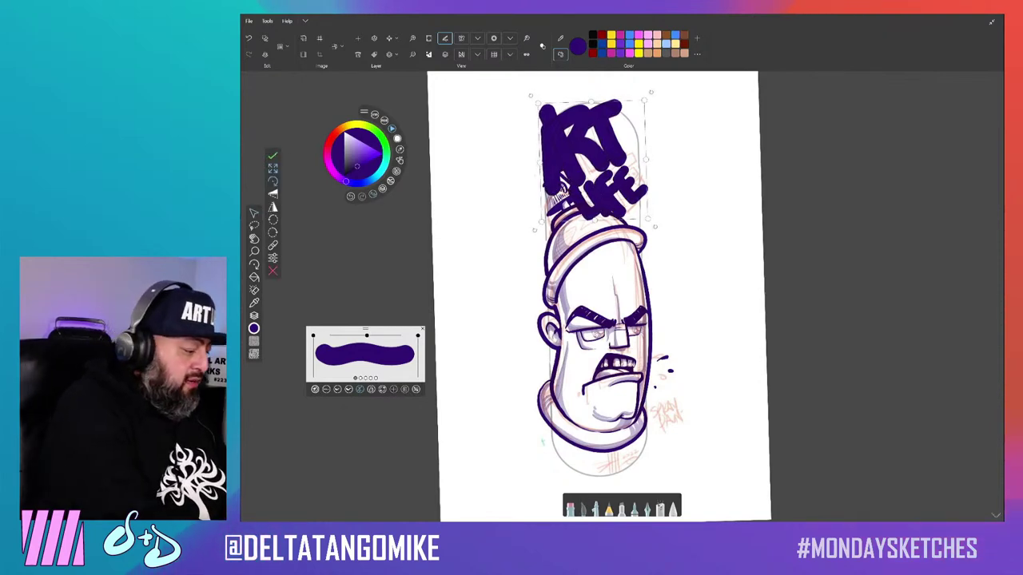
key(Return)
Hide the SKETCH layer, save the lettering's dark purple as a swatch, and lighten it.
click(666, 38)
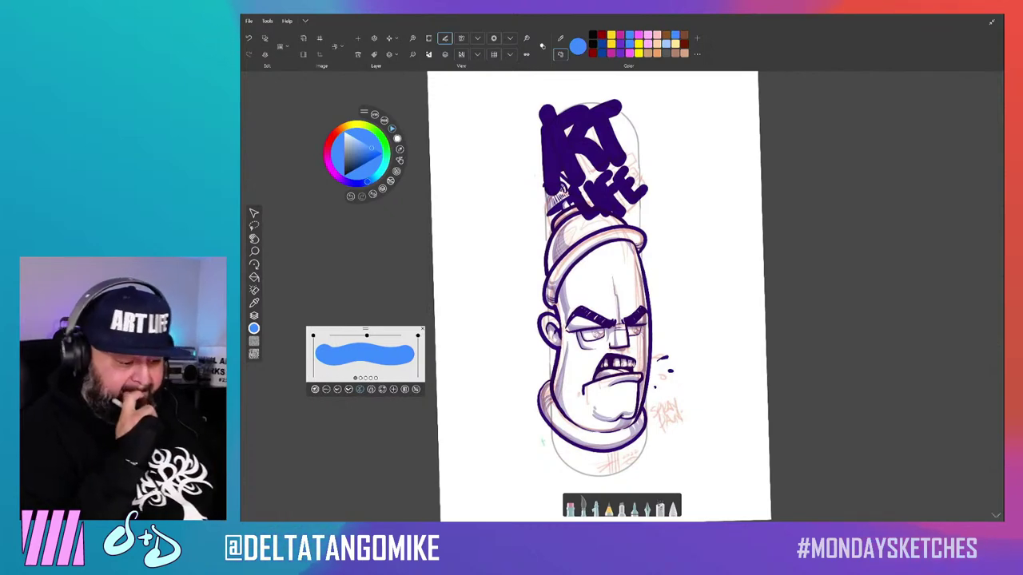
key(l)
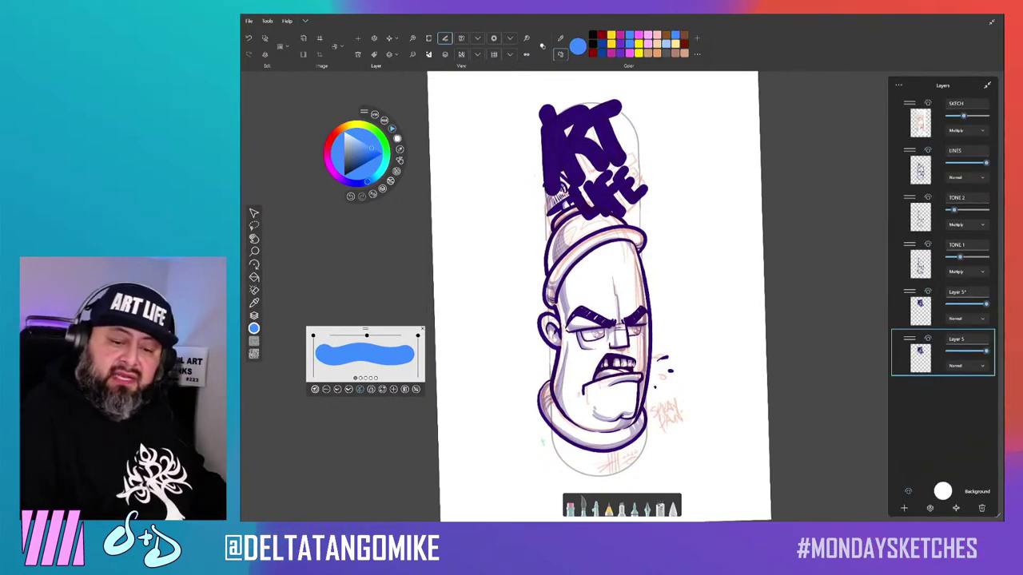
click(928, 103)
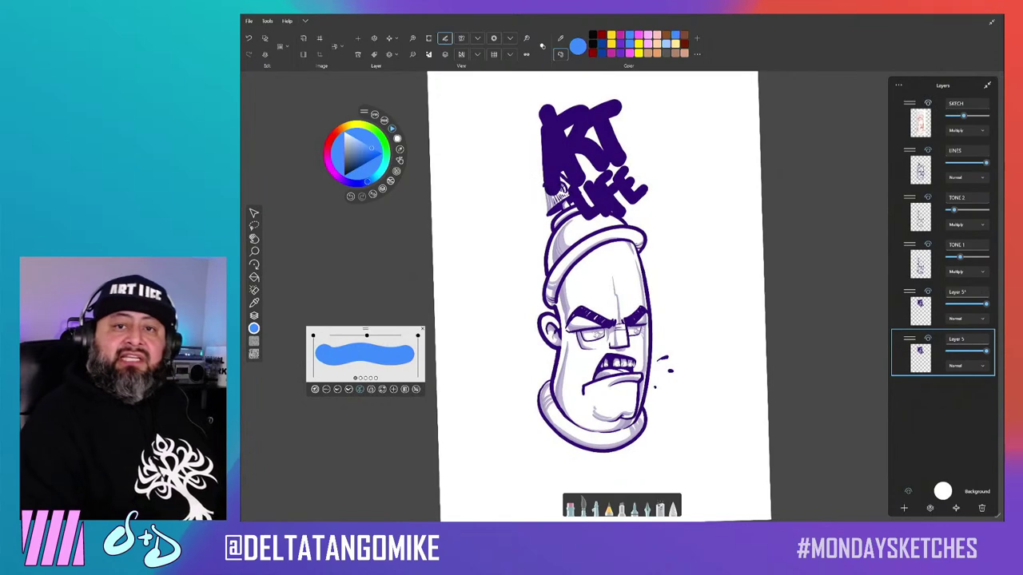
key(l)
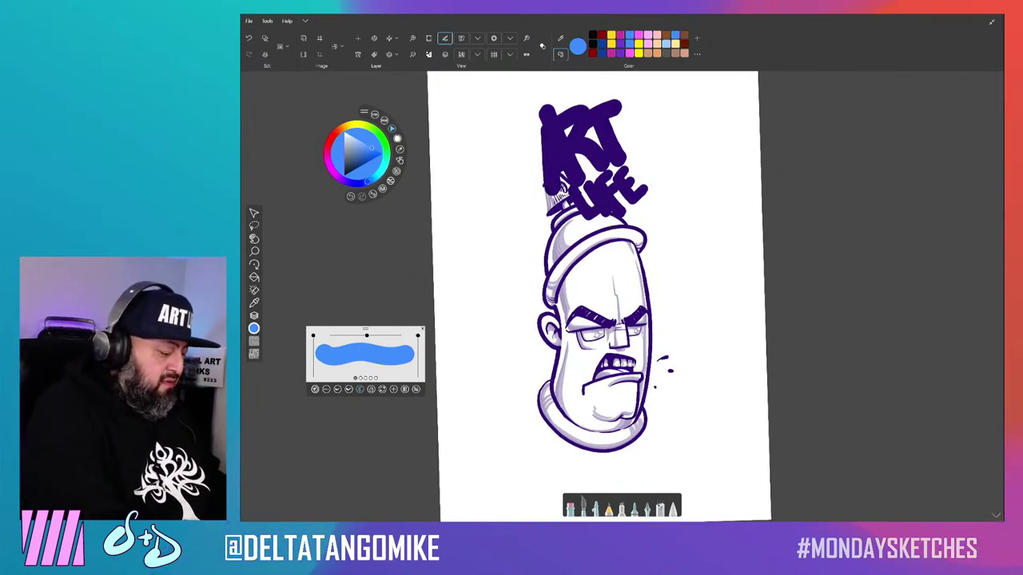
alt+click(576, 143)
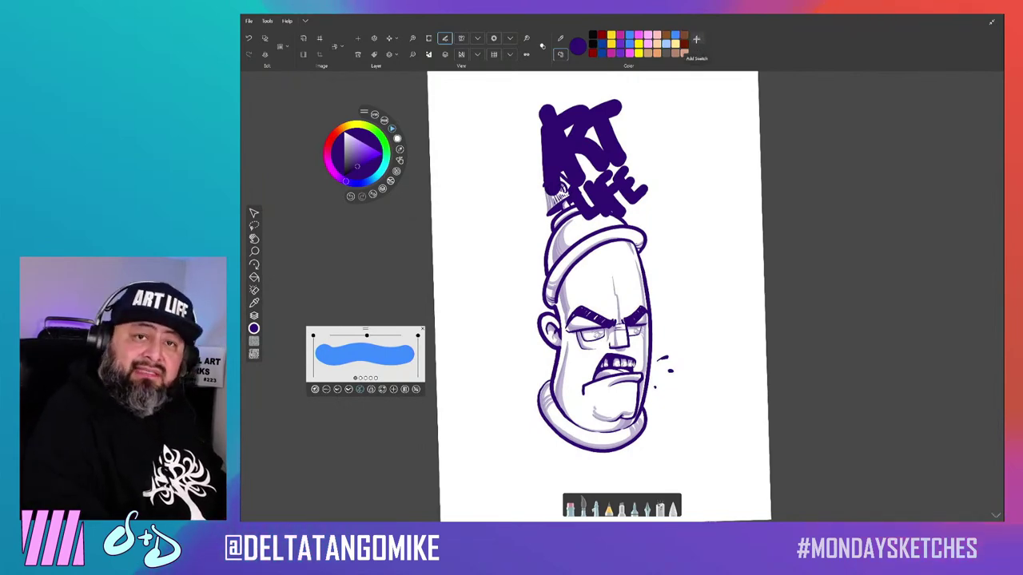
click(696, 38)
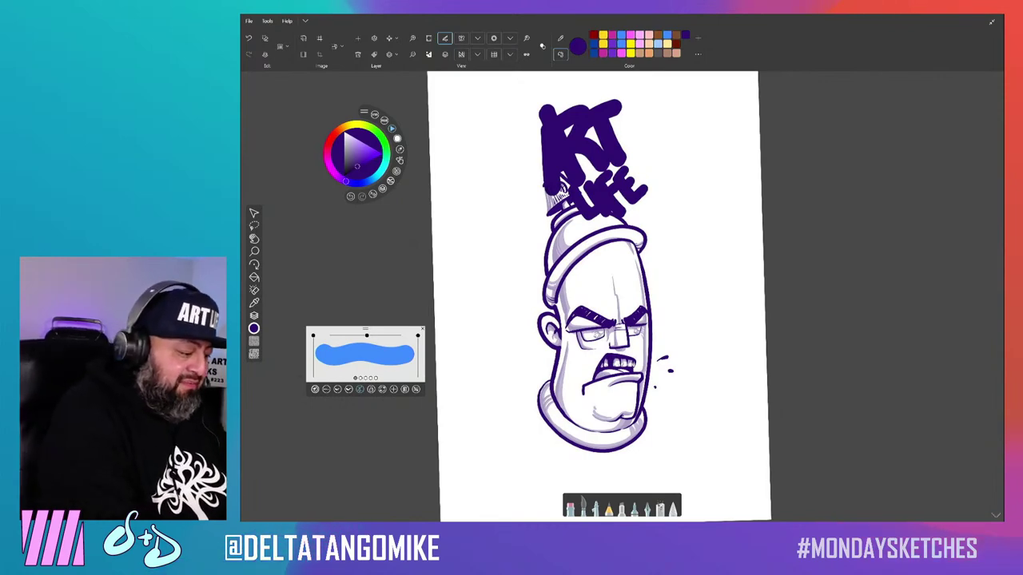
drag(357, 165, 357, 152)
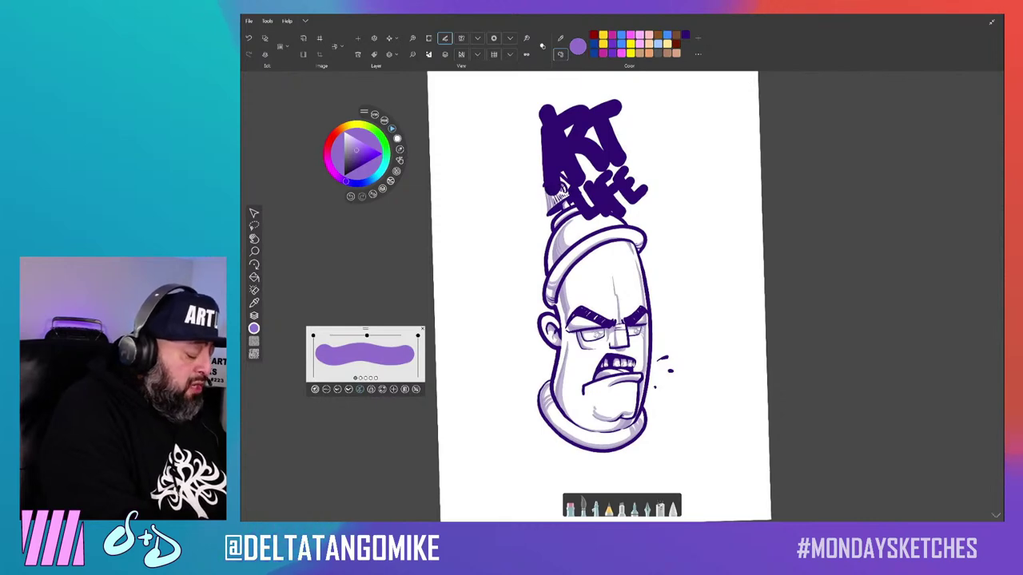
Commit the repositioned ART LIFE lettering with a transform.
key(l)
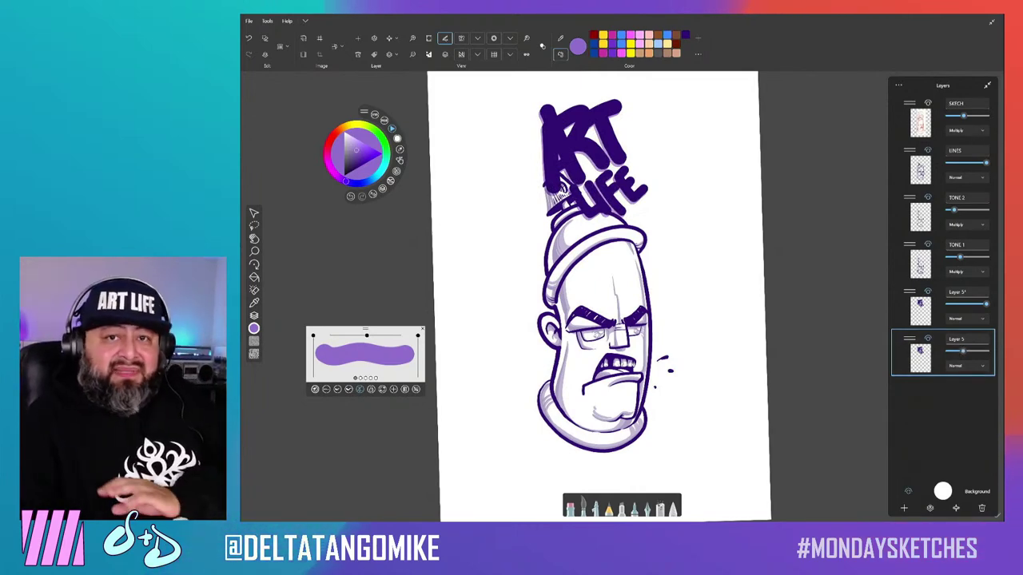
key(l)
scroll(622, 295, up, 2)
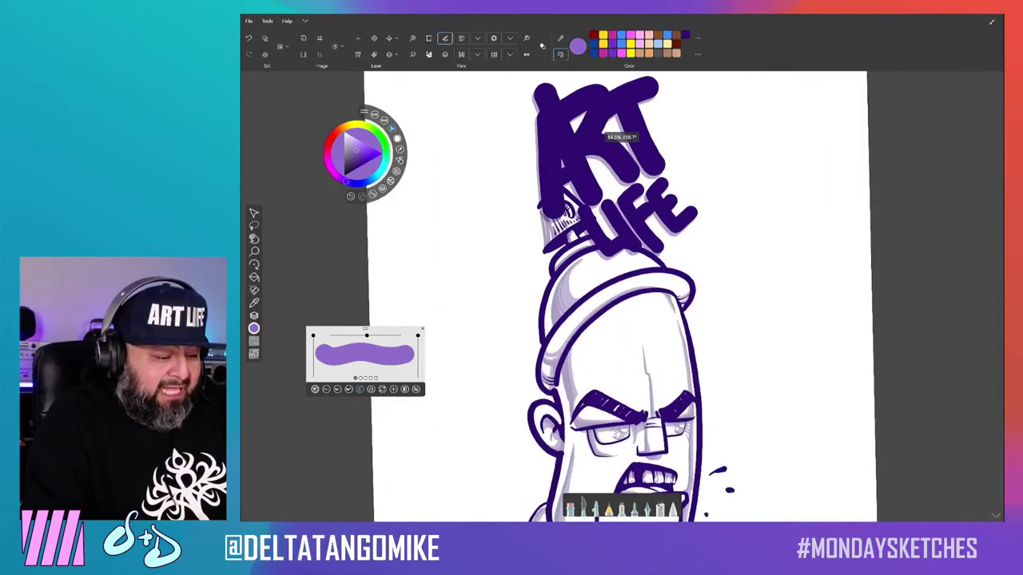
scroll(592, 128, up, 2)
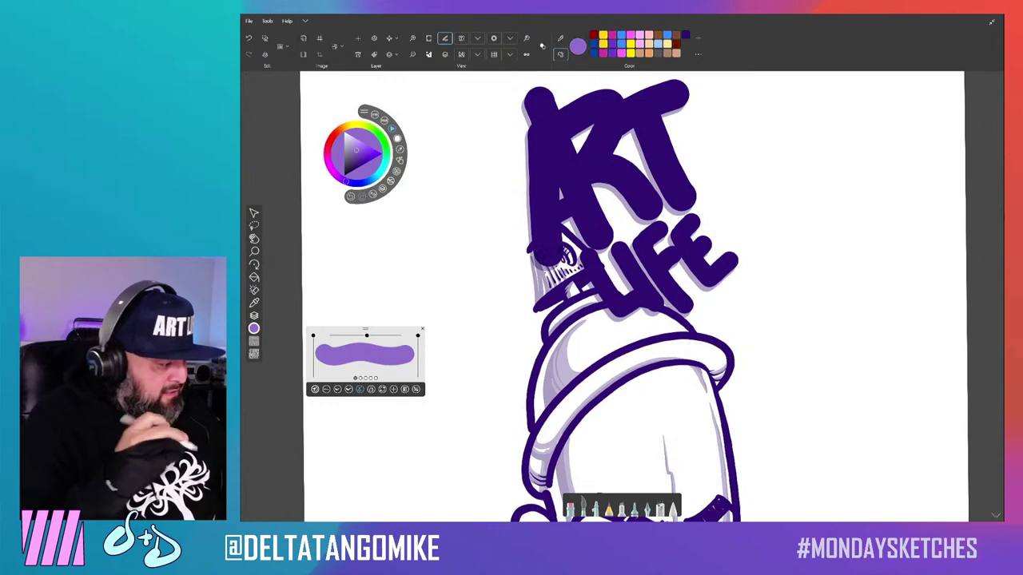
key(ctrl+t)
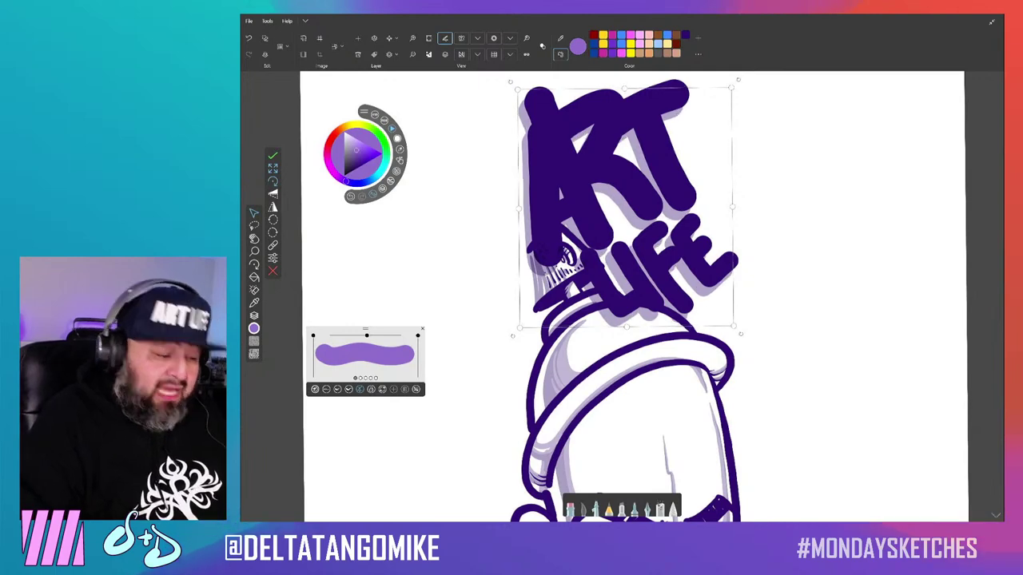
key(Return)
Zoom out and straighten the view of the whole drawing.
scroll(631, 295, down, 2)
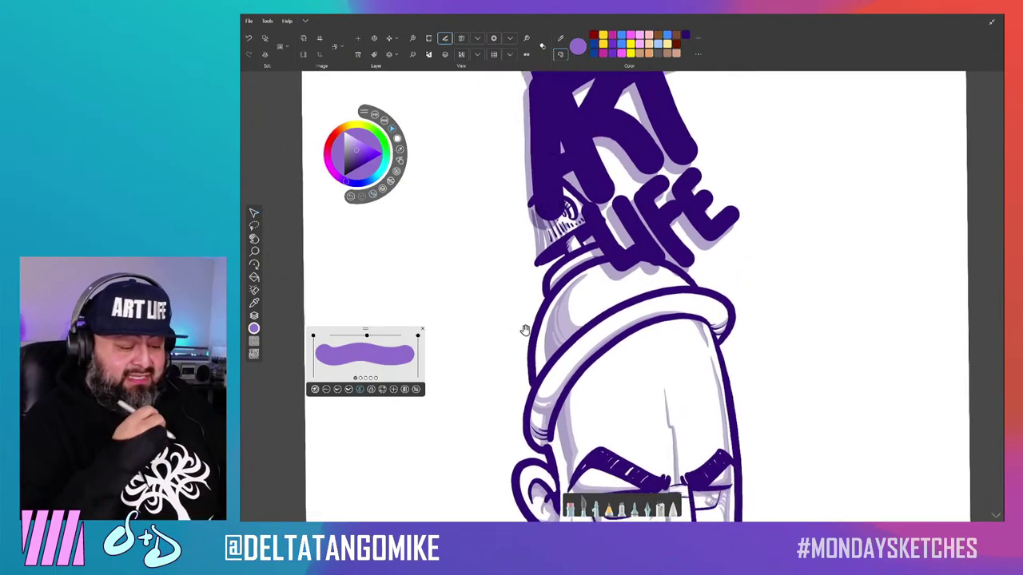
scroll(631, 296, down, 5)
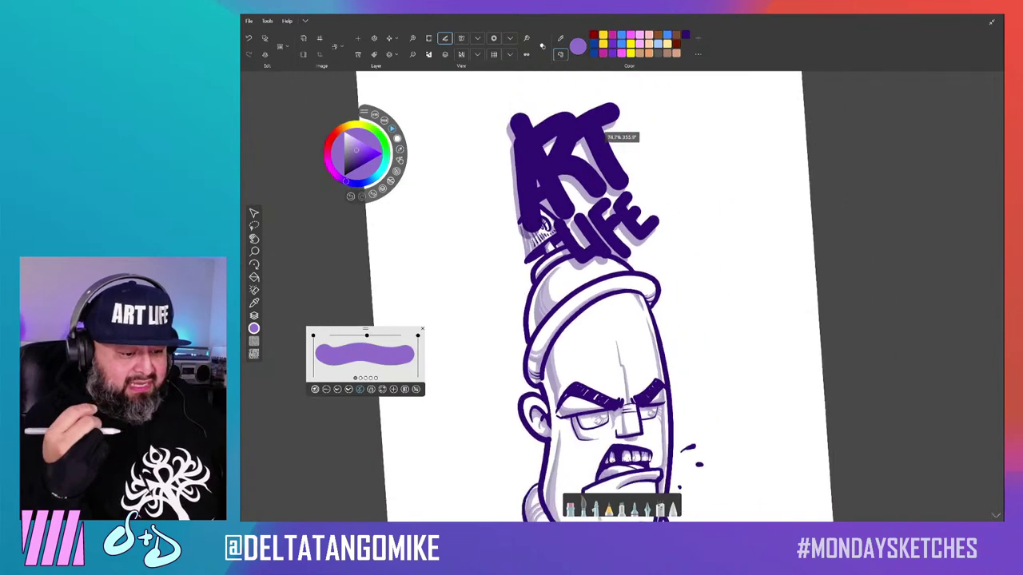
drag(575, 304, 593, 285)
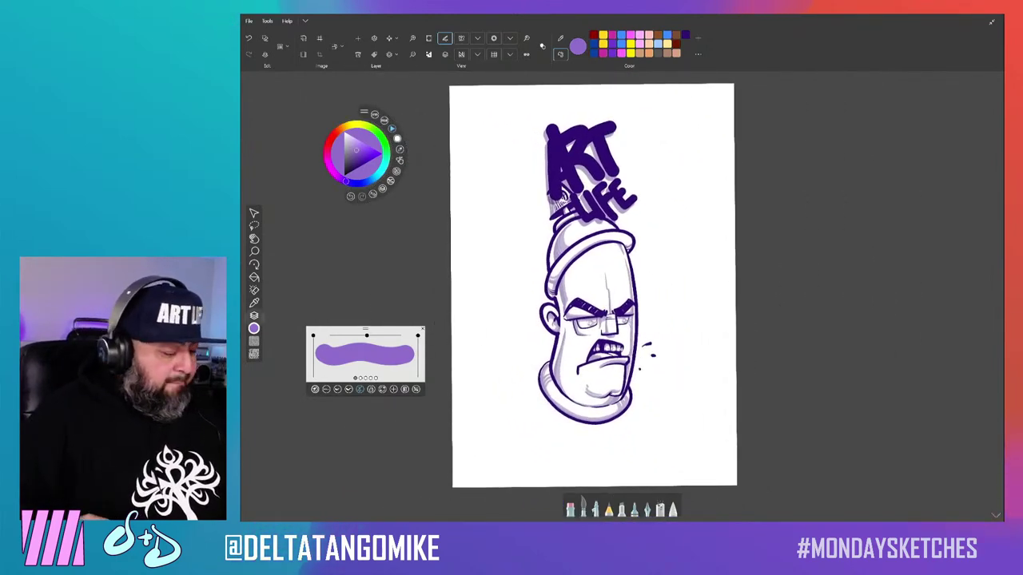
key(ctrl+l)
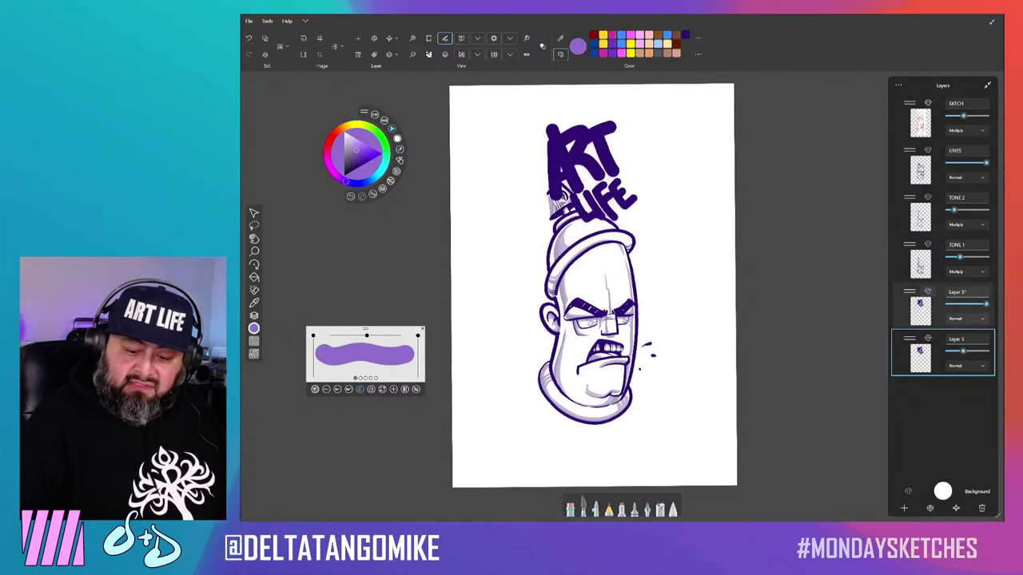
Hide Layer 5* and LINES, show SKETCH, and add Layer 7 at the bottom of the stack.
click(928, 292)
click(927, 150)
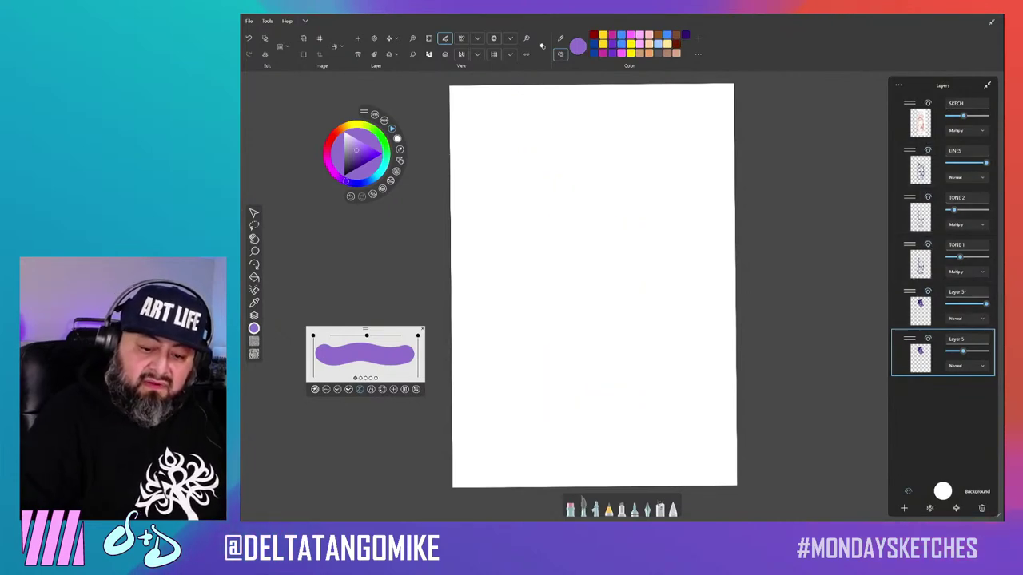
click(927, 103)
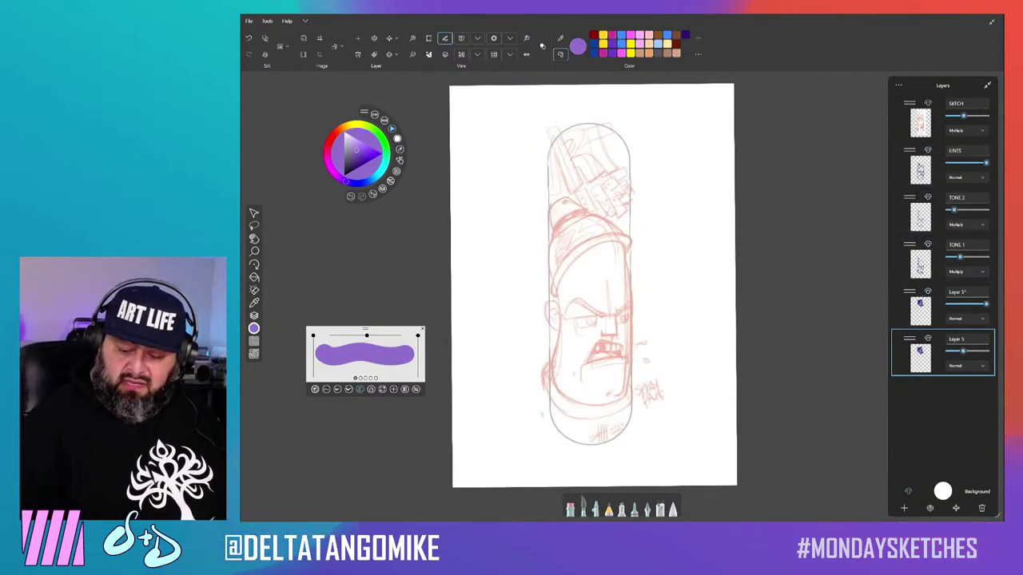
drag(909, 339, 908, 385)
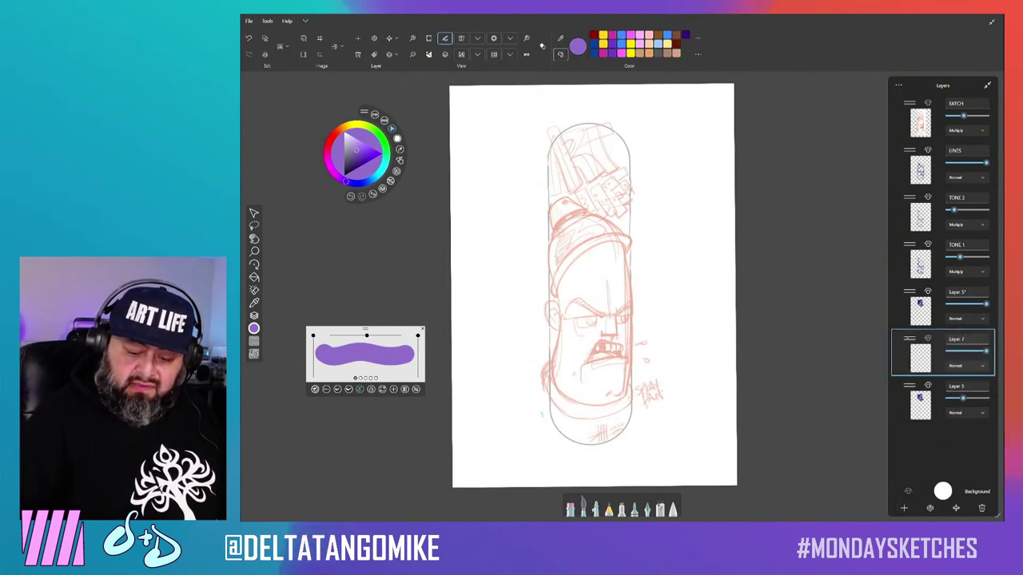
drag(908, 339, 909, 386)
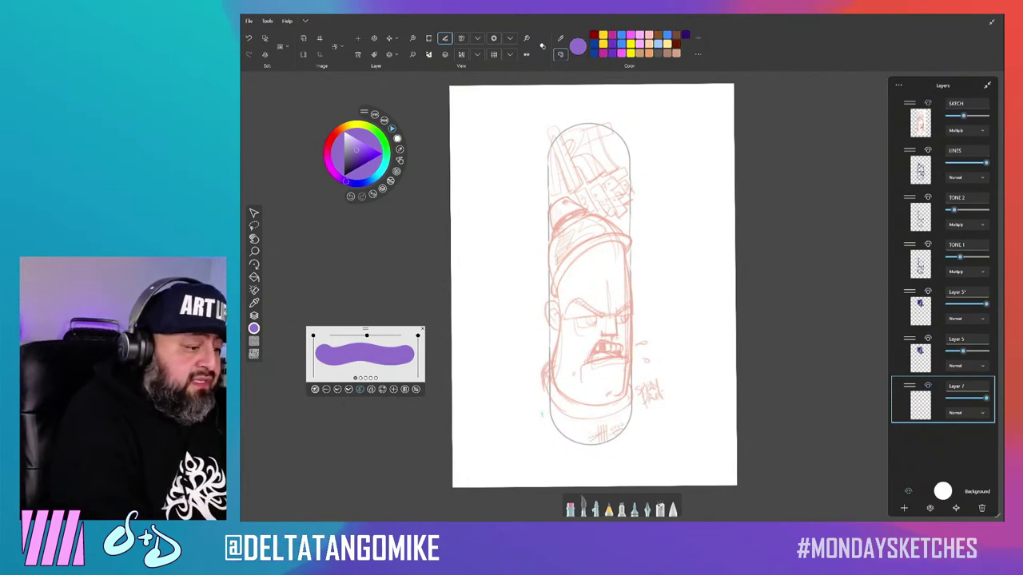
click(987, 84)
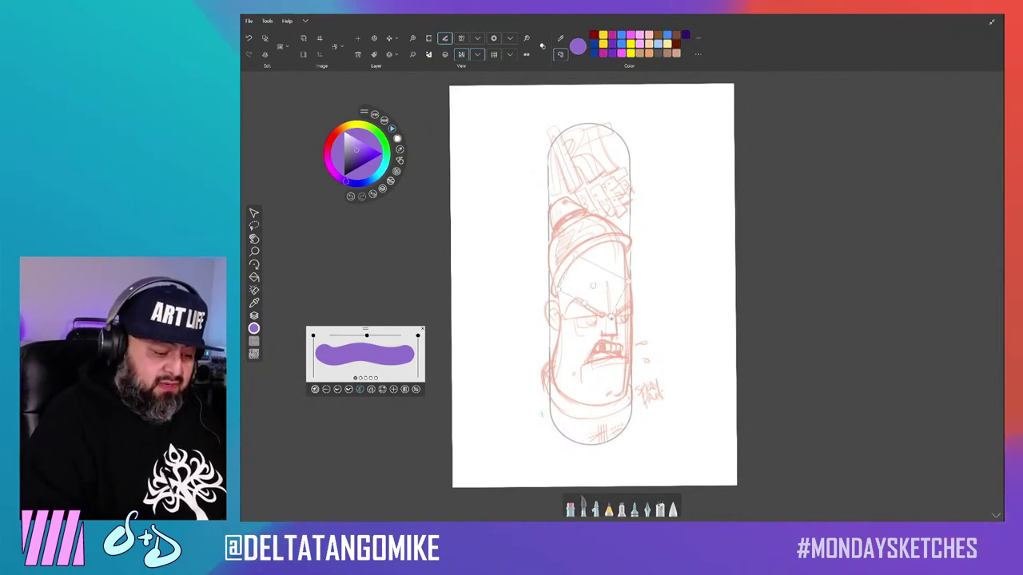
Place a rectangle ruler guide over the sketch and fit it to the board.
drag(592, 285, 488, 445)
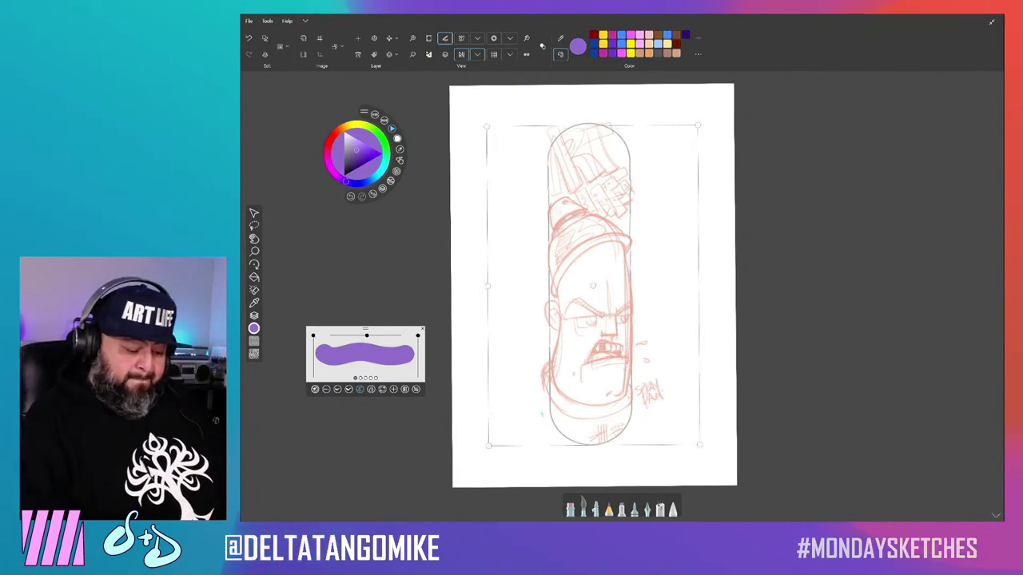
drag(699, 445, 700, 448)
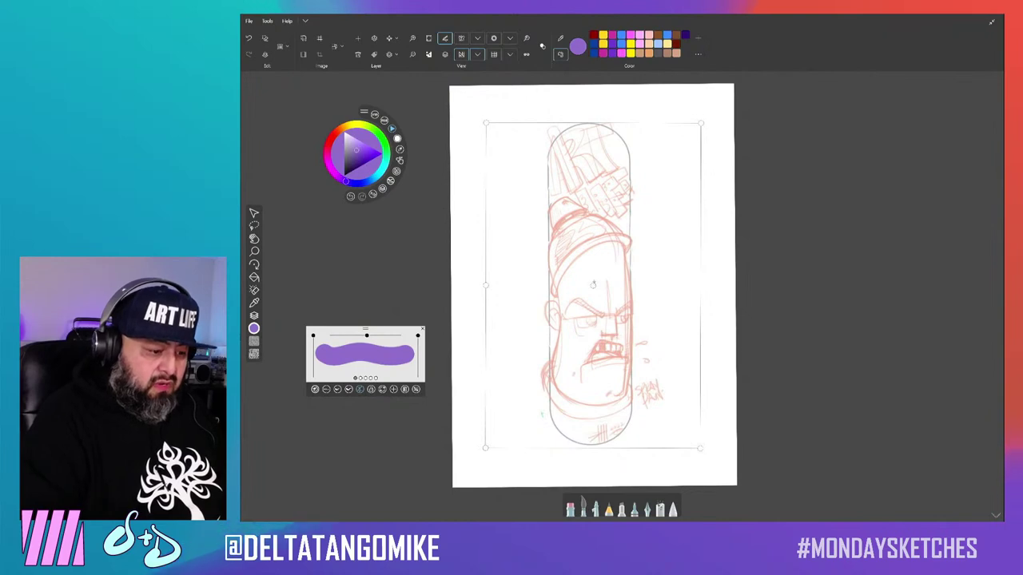
drag(700, 448, 700, 447)
drag(593, 284, 655, 284)
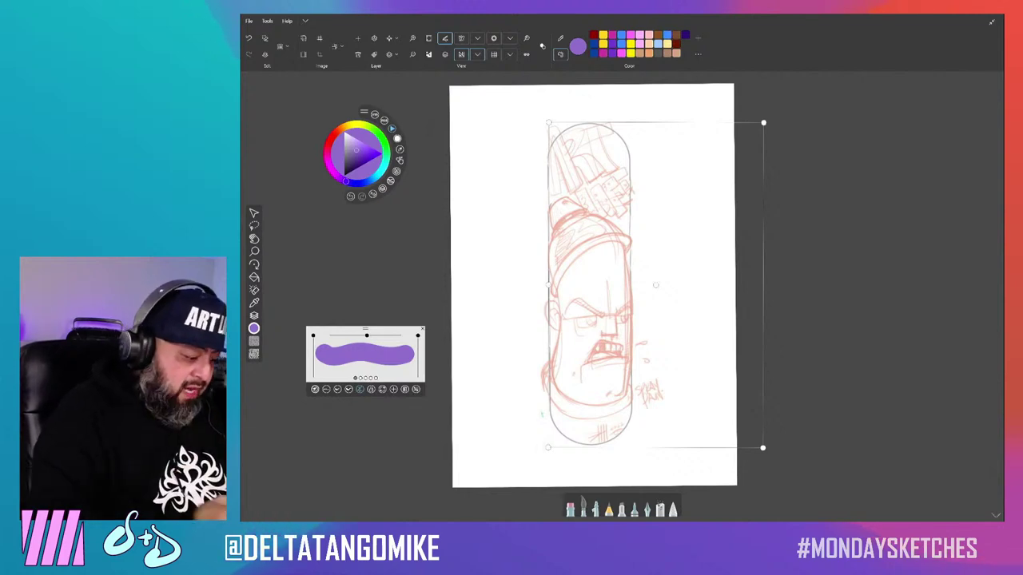
Draw the board's straight left and right sides in dark indigo along the guide.
click(357, 166)
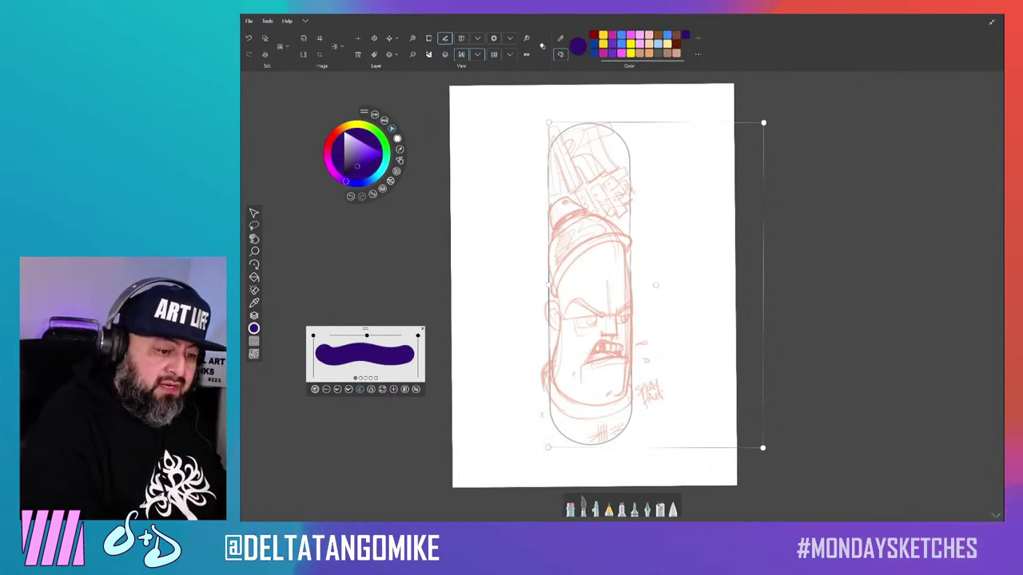
drag(548, 155, 549, 427)
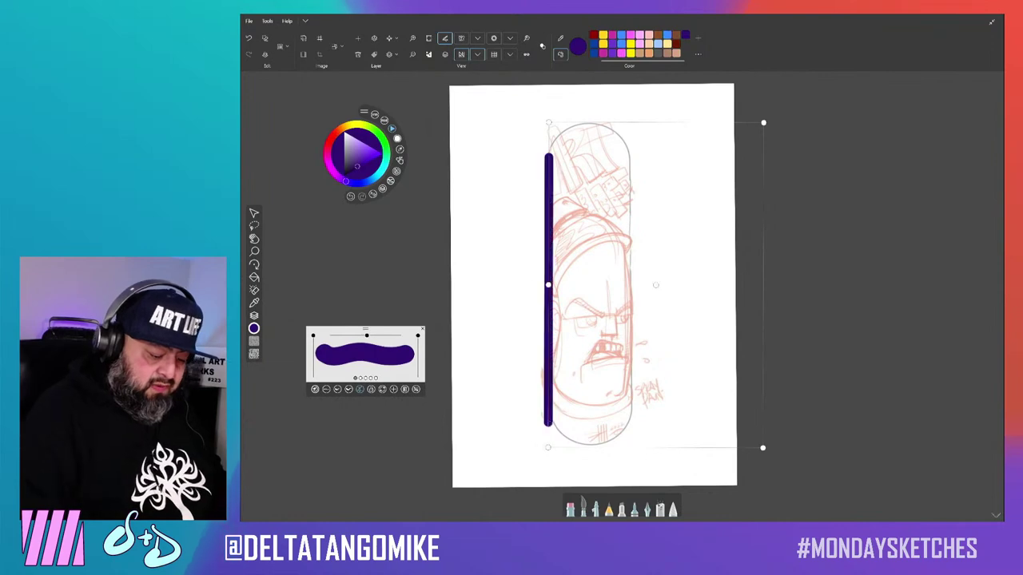
mouse_move(655, 284)
mouse_down()
mouse_move(747, 280)
mouse_move(521, 288)
mouse_up()
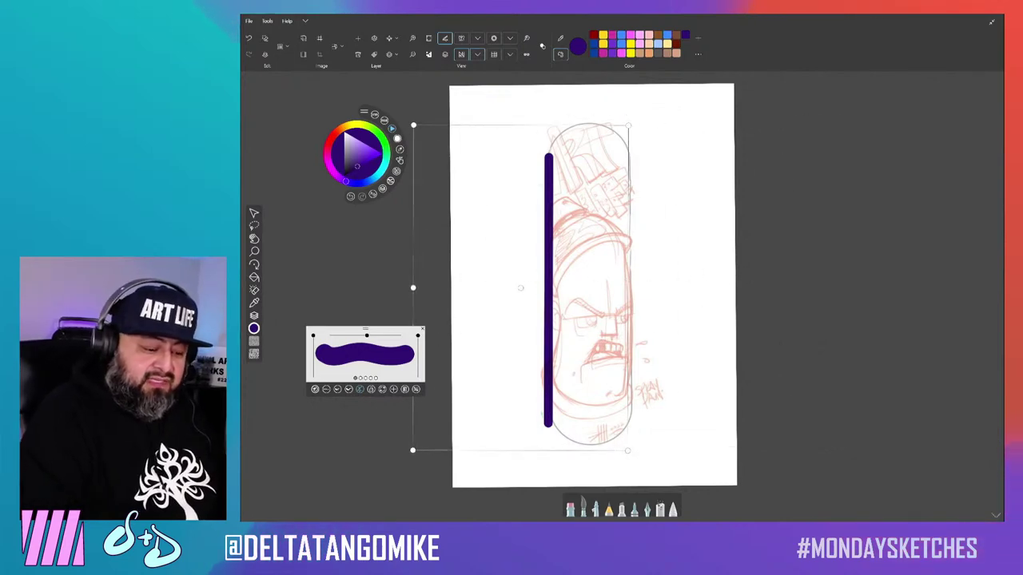
drag(631, 152, 629, 421)
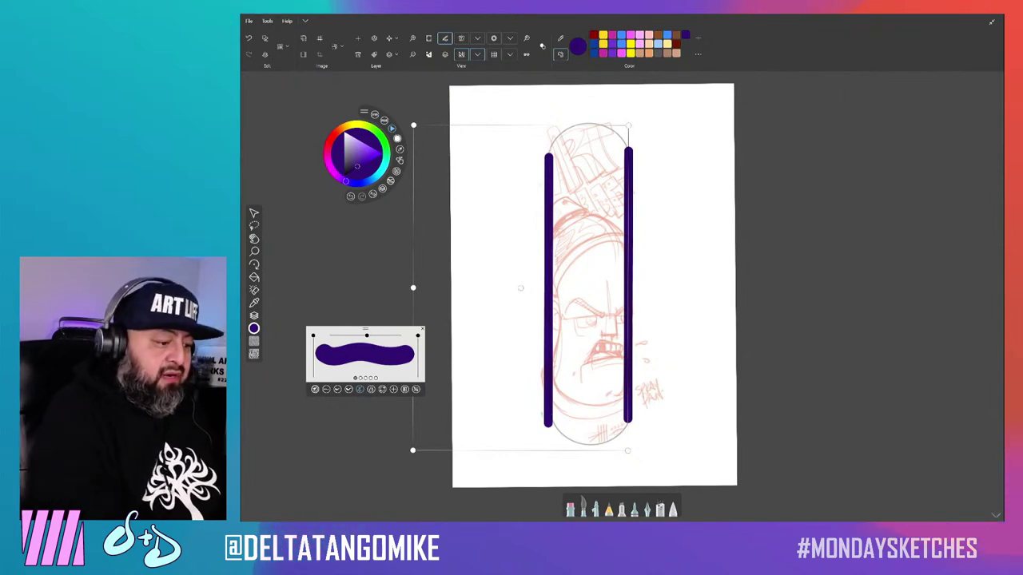
Draw the rounded top and bottom arcs with the ellipse guide to close the pill shape.
click(462, 54)
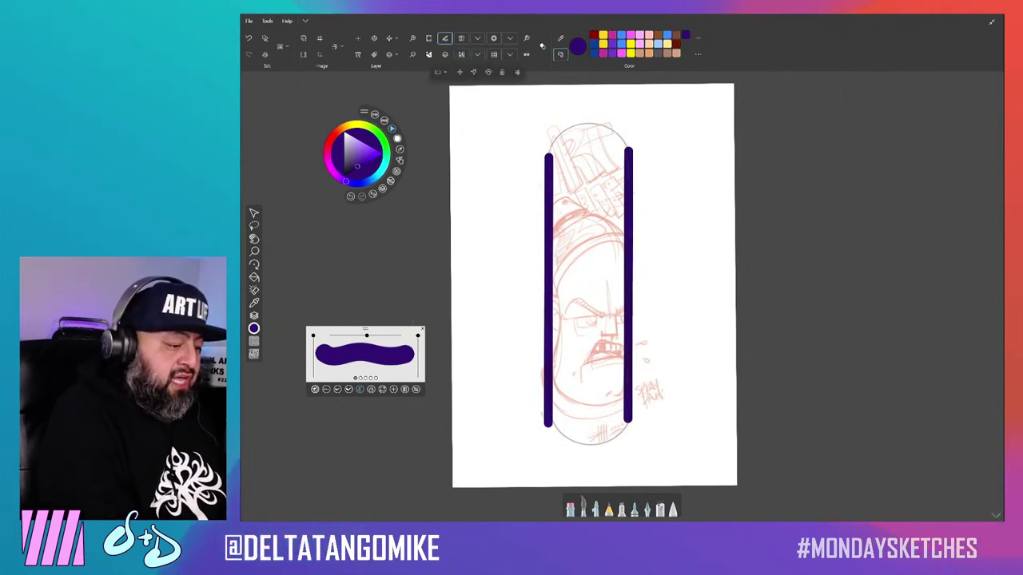
click(488, 72)
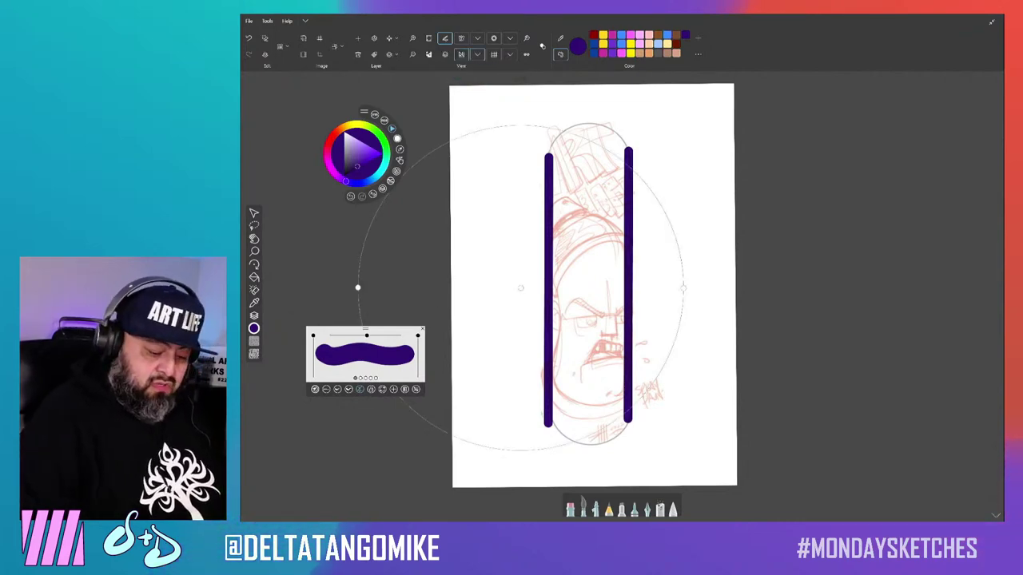
drag(357, 288, 477, 284)
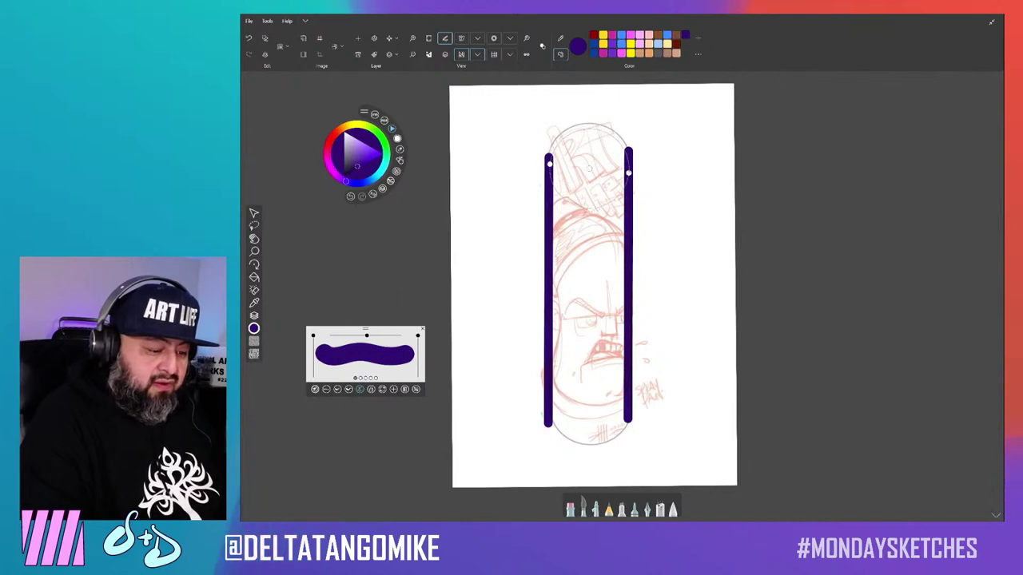
drag(628, 158, 548, 164)
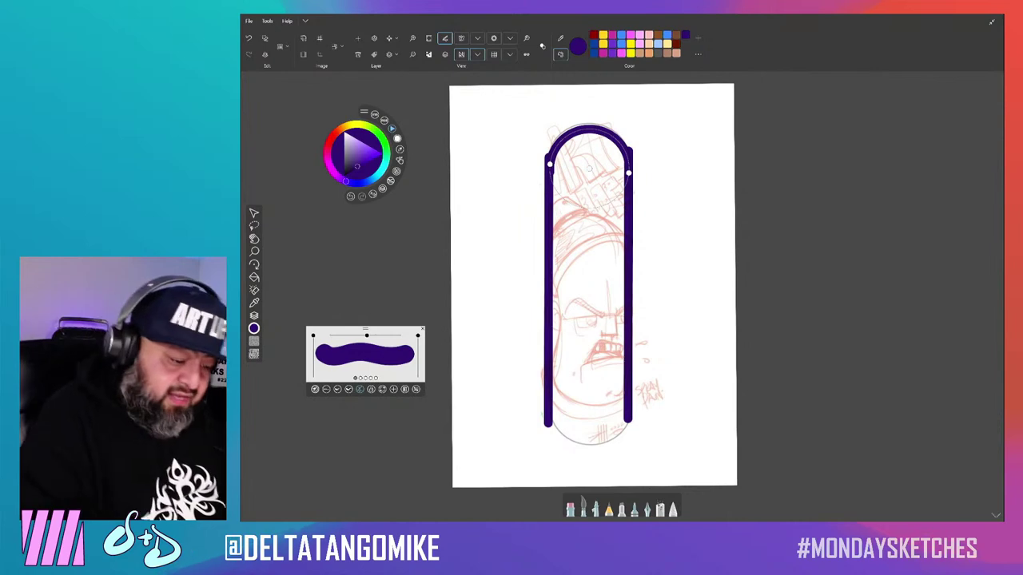
drag(548, 402, 627, 412)
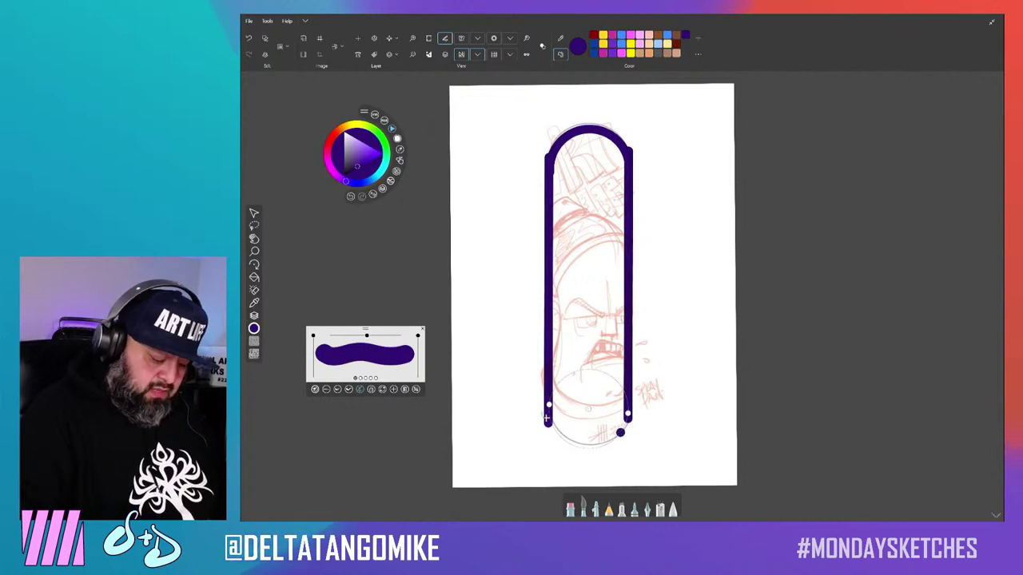
drag(547, 418, 626, 414)
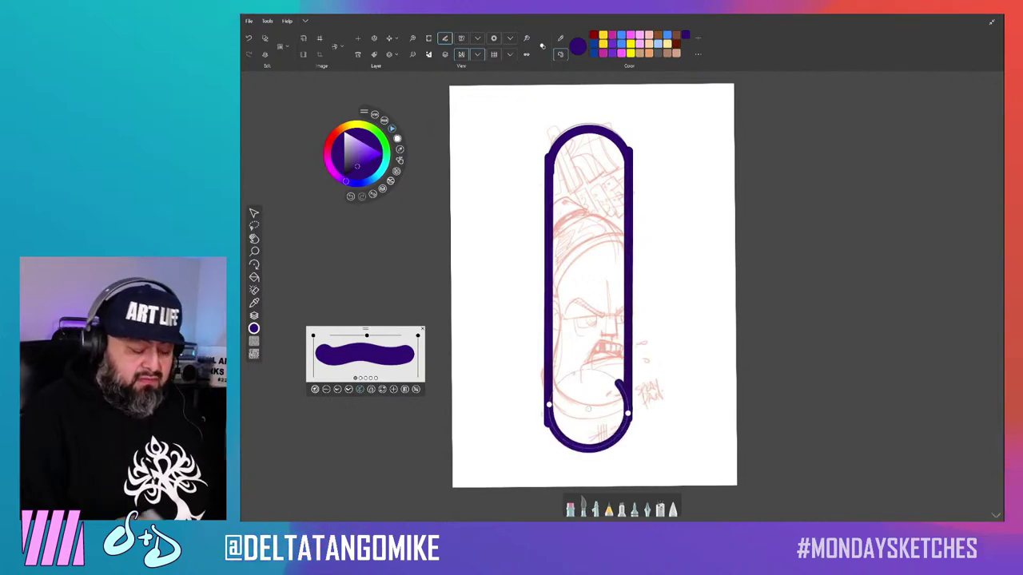
key(ctrl+t)
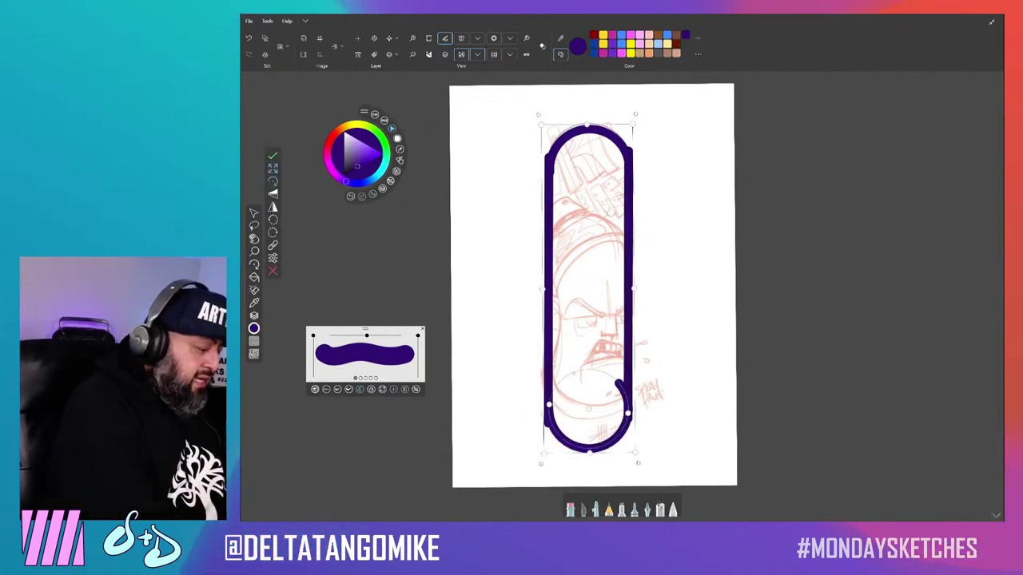
click(272, 271)
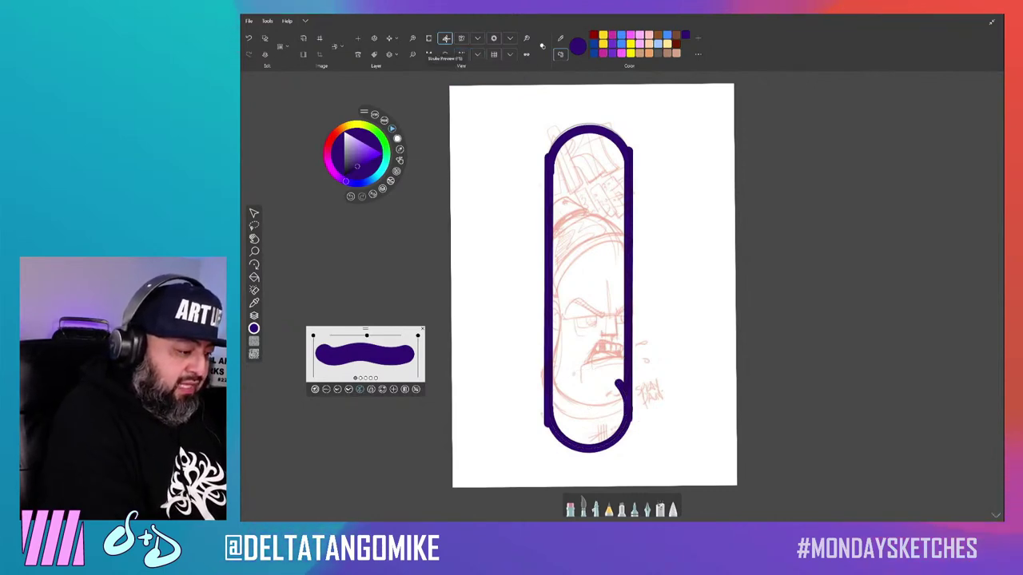
Fill the inside of the pill outline with purple on Layer 7.
drag(661, 322, 690, 175)
key(ctrl+z)
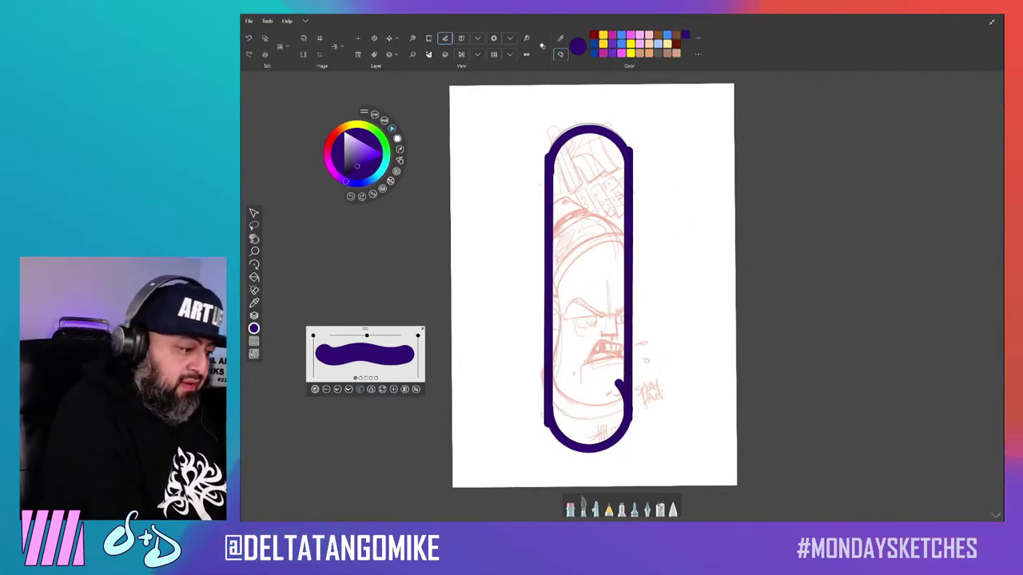
key(F5)
key(F5)
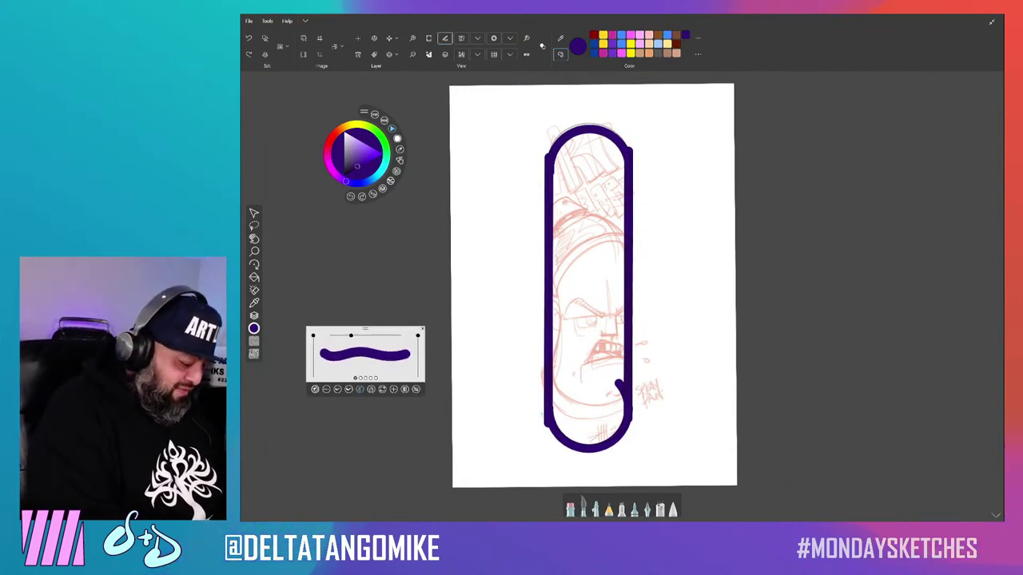
drag(367, 335, 351, 335)
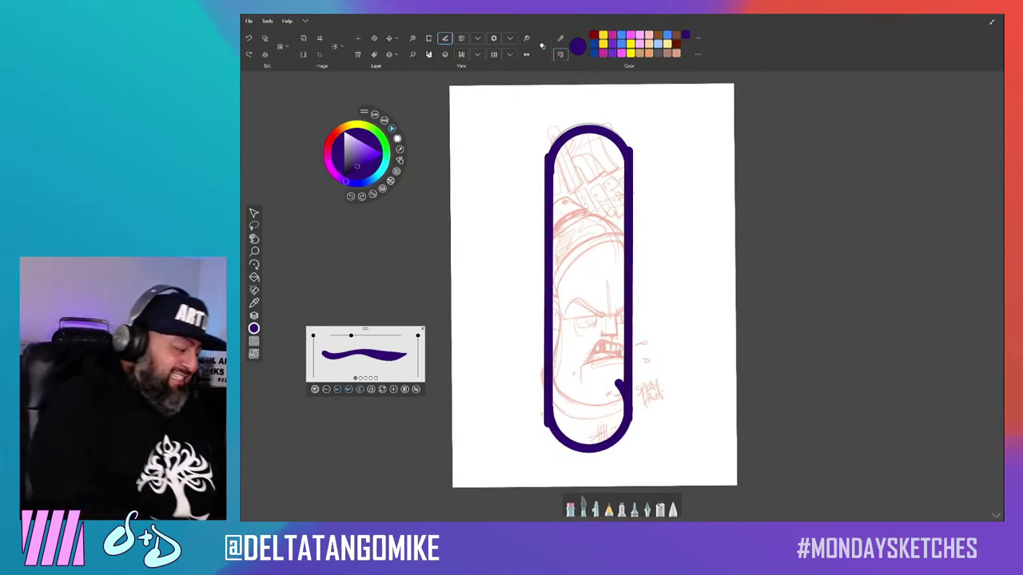
click(588, 287)
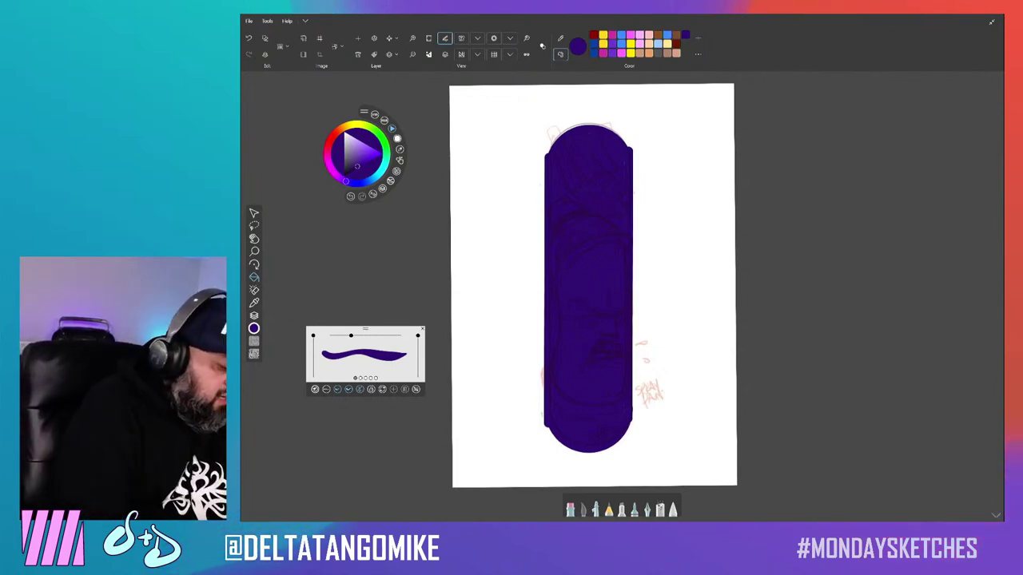
Lower Layer 7's opacity so the fill reads light purple, and hide the SKETCH layer.
key(l)
drag(986, 398, 954, 398)
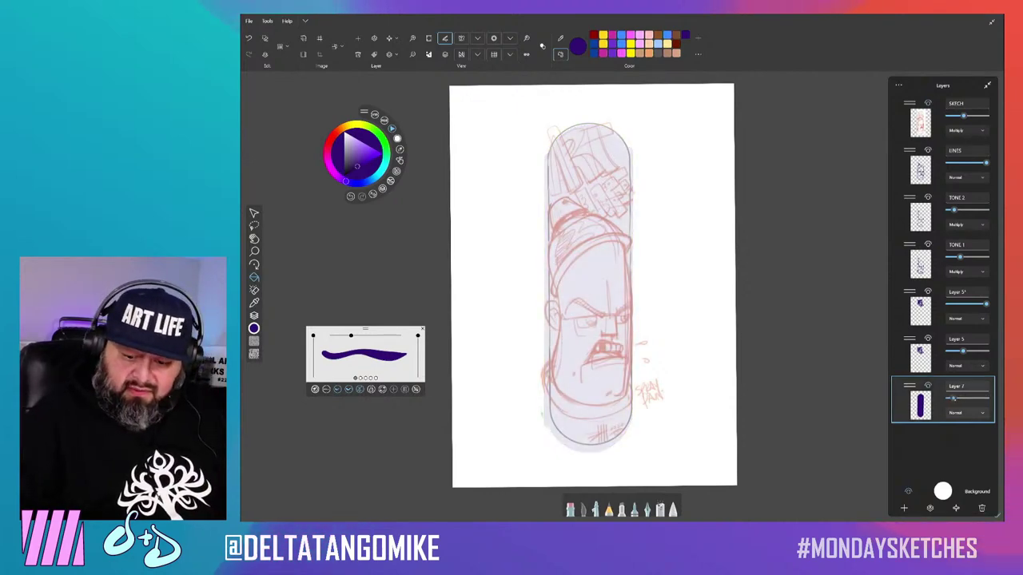
click(927, 103)
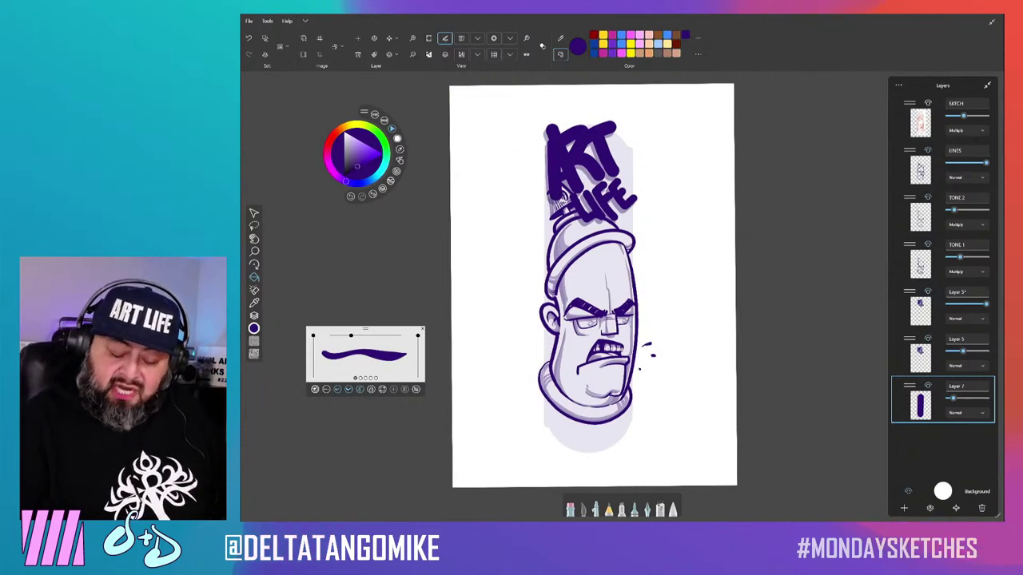
Add a blank layer above Layer 5* and save the drawing as a new file in Dropbox's Art Tools Sketchable folder.
click(943, 305)
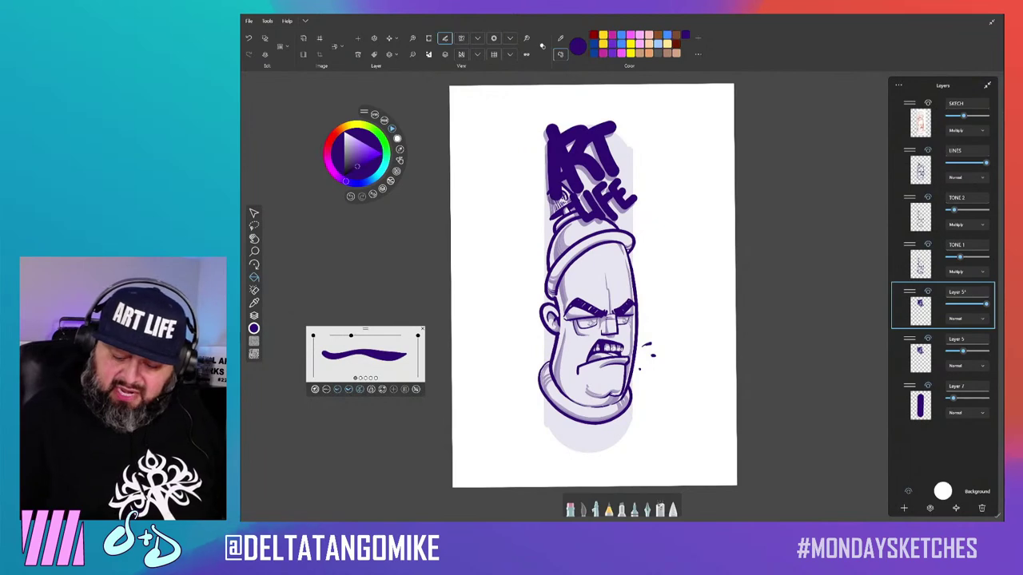
click(904, 509)
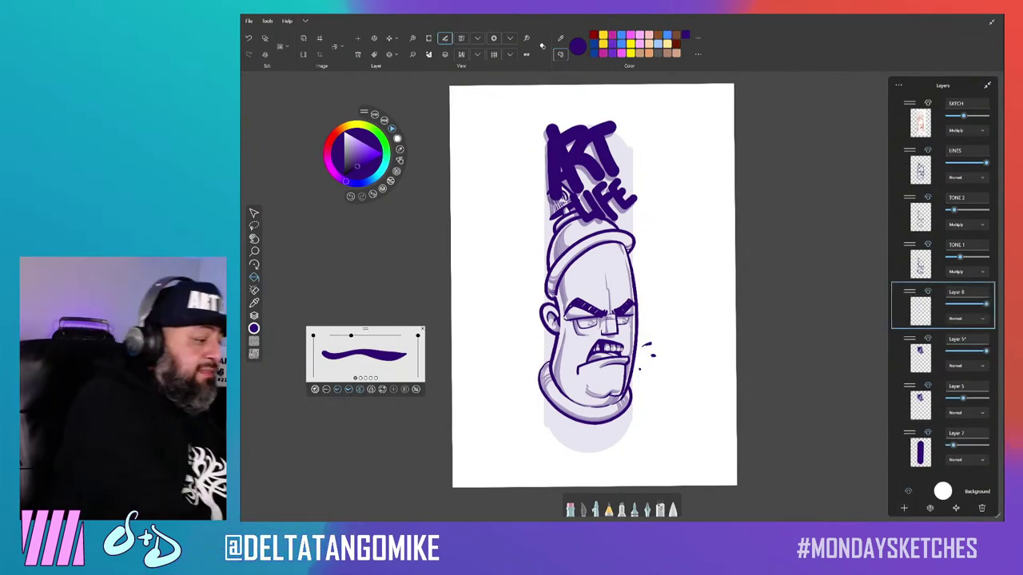
click(248, 21)
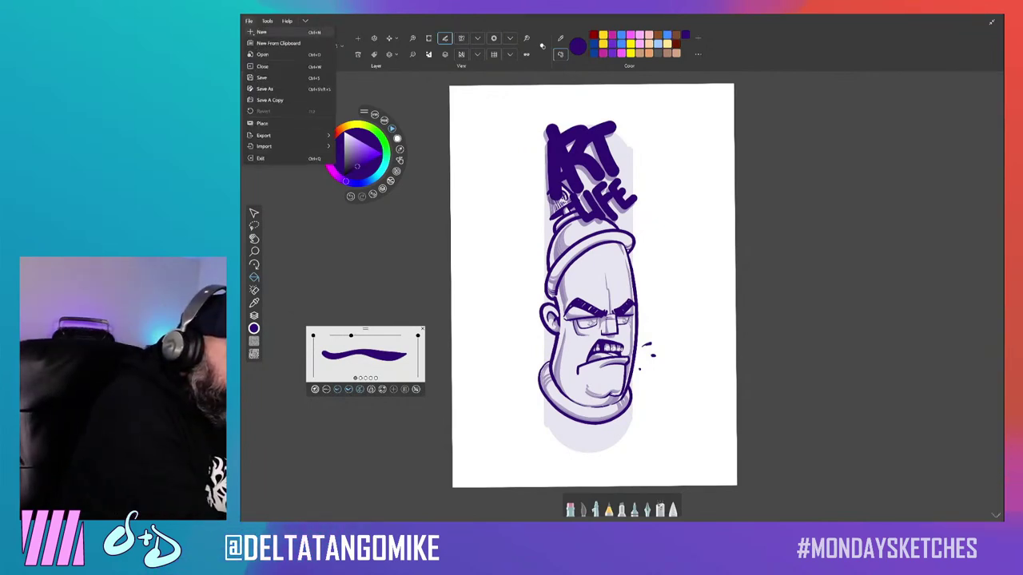
click(262, 78)
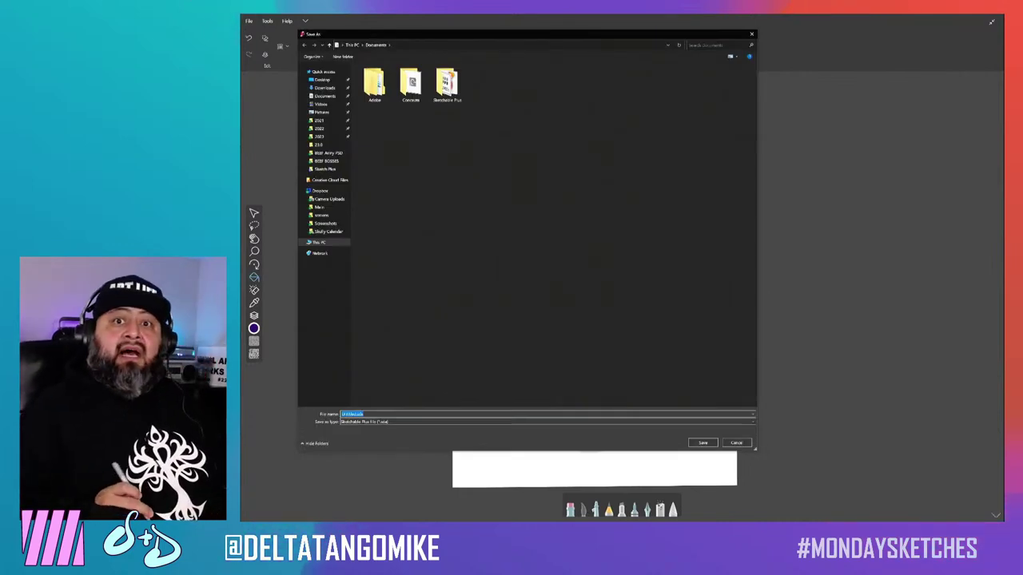
text(LA)
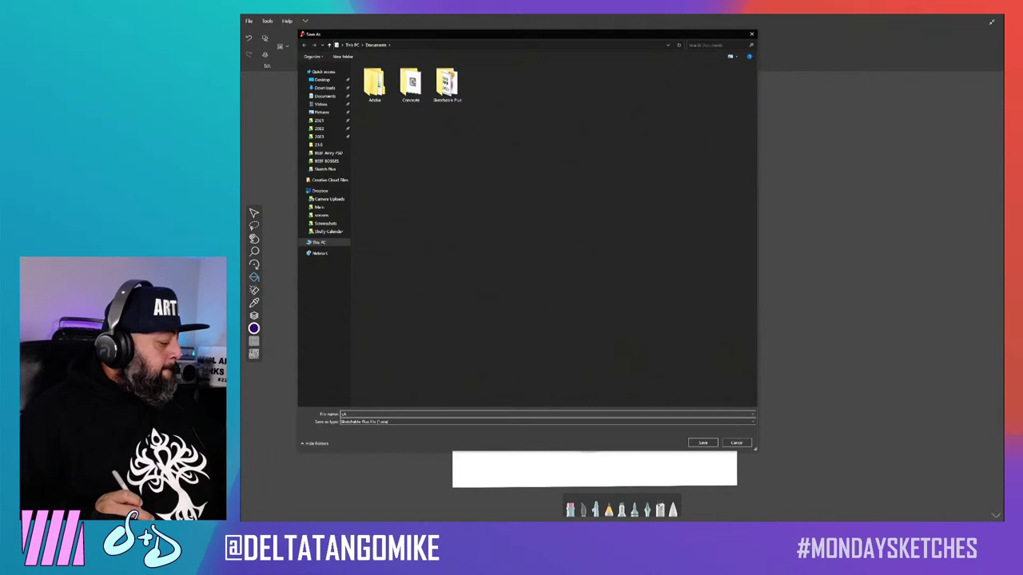
key(BackSpace)
key(BackSpace)
key(BackSpace)
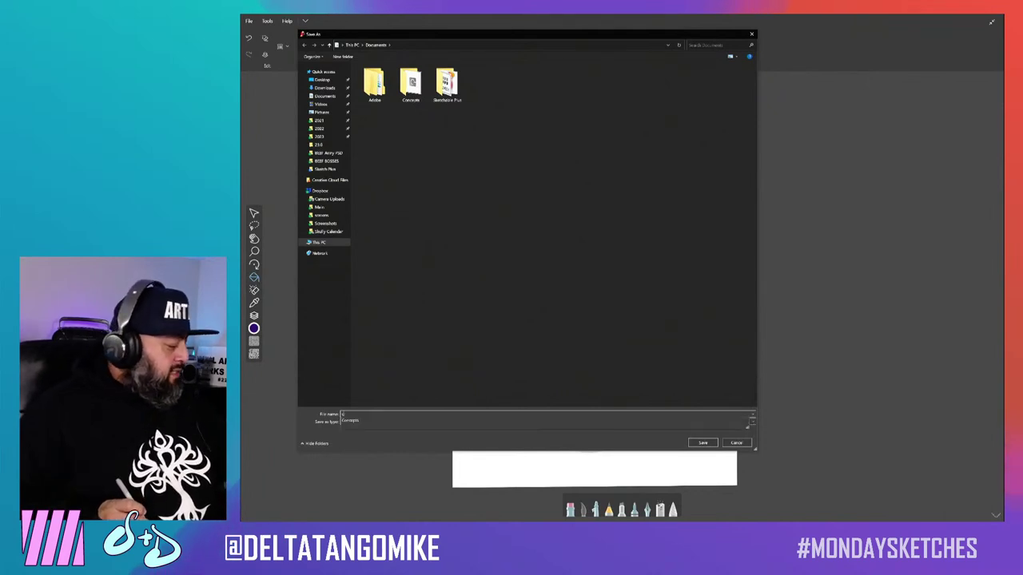
text(DER)
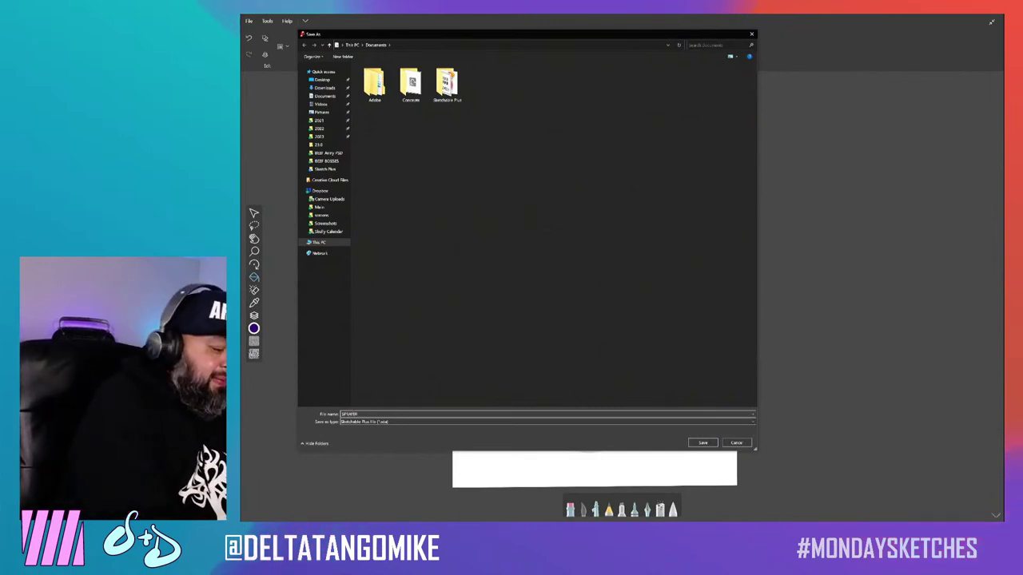
click(319, 136)
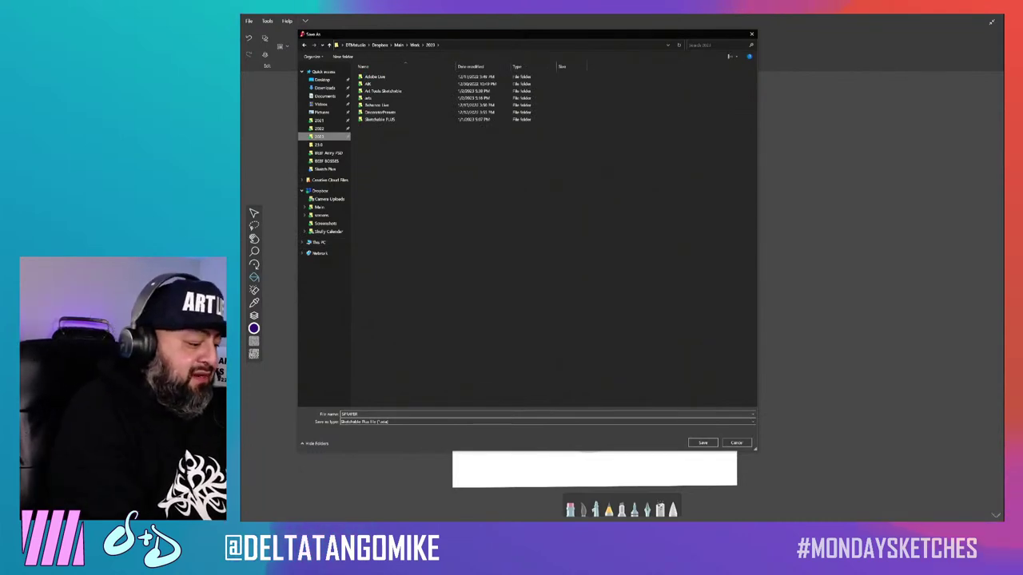
double_click(382, 91)
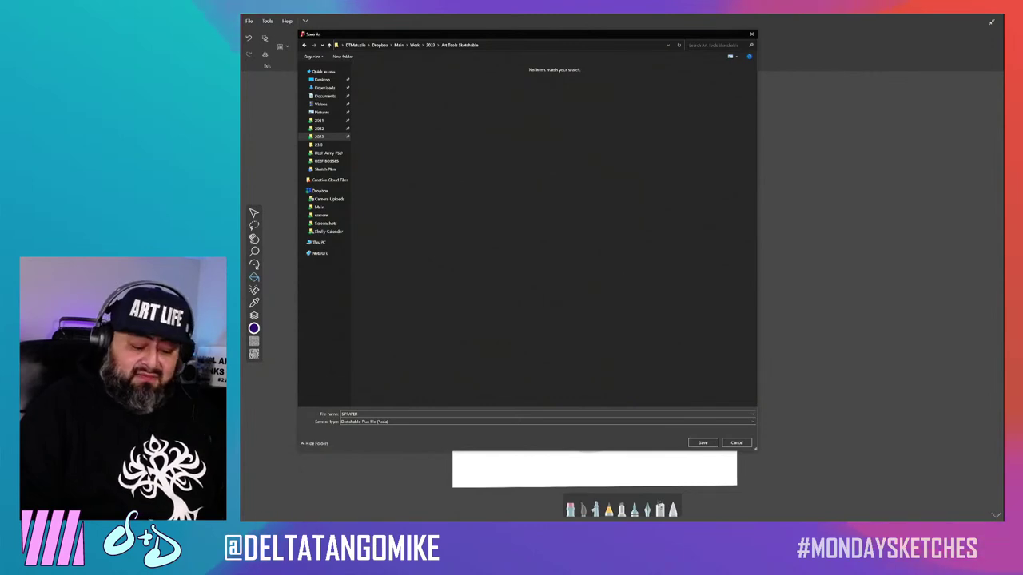
key(Return)
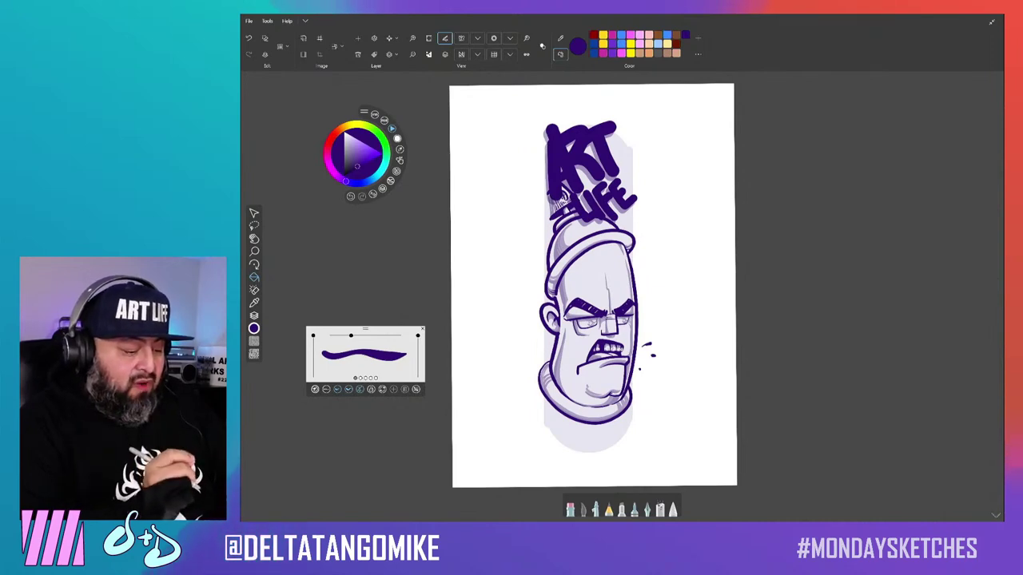
Zoom in on the ART LIFE lettering and spray-can top, and show the layer list.
scroll(591, 288, up, 3)
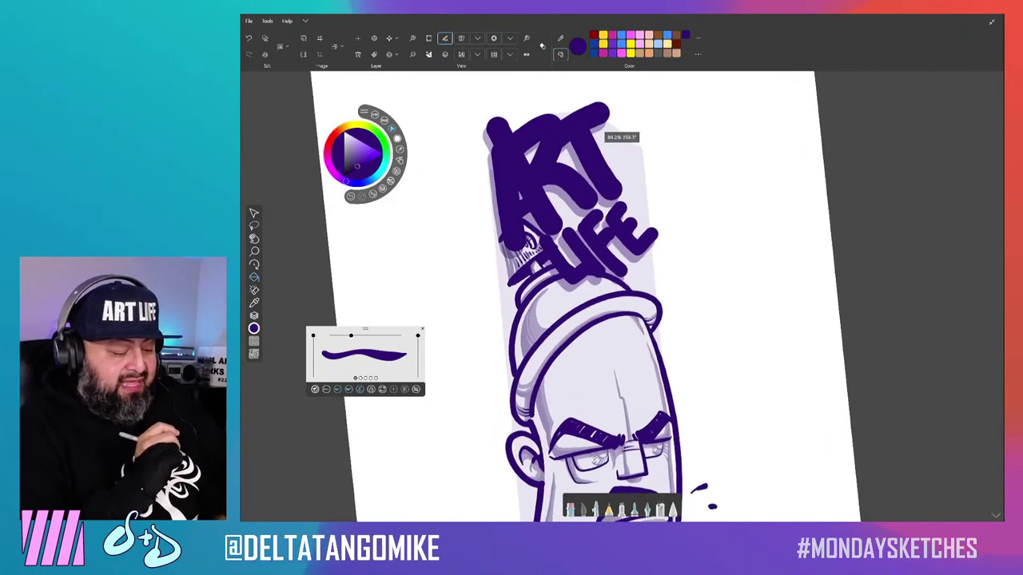
scroll(591, 288, up, 2)
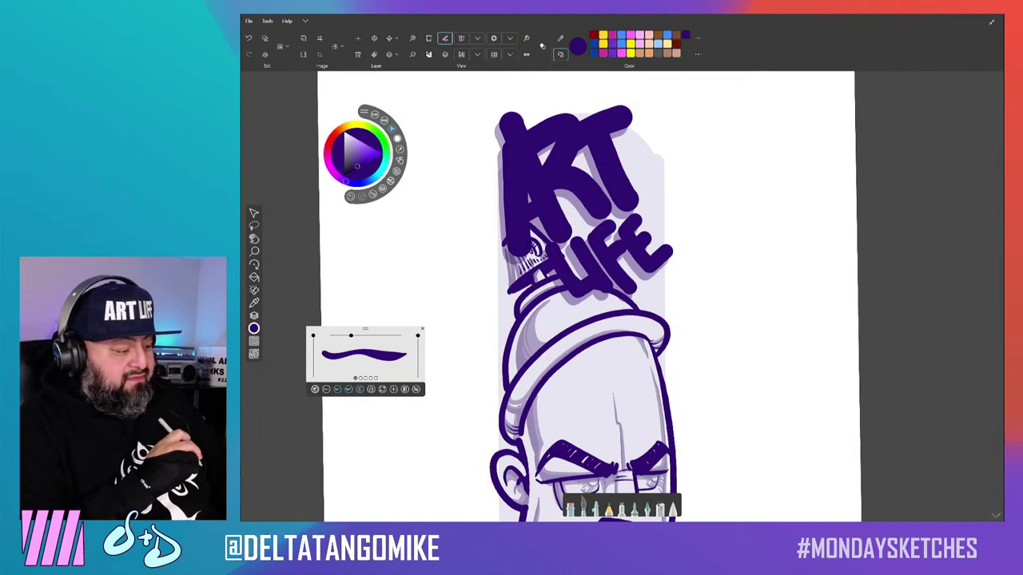
click(254, 315)
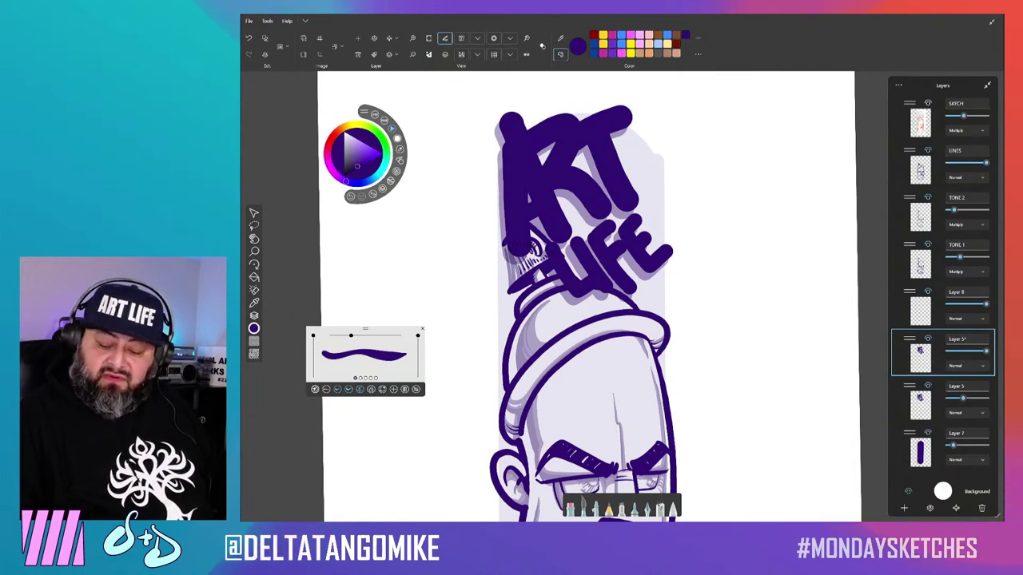
Merge the lettering layer down and raise the merged layer to 100% opacity.
click(929, 509)
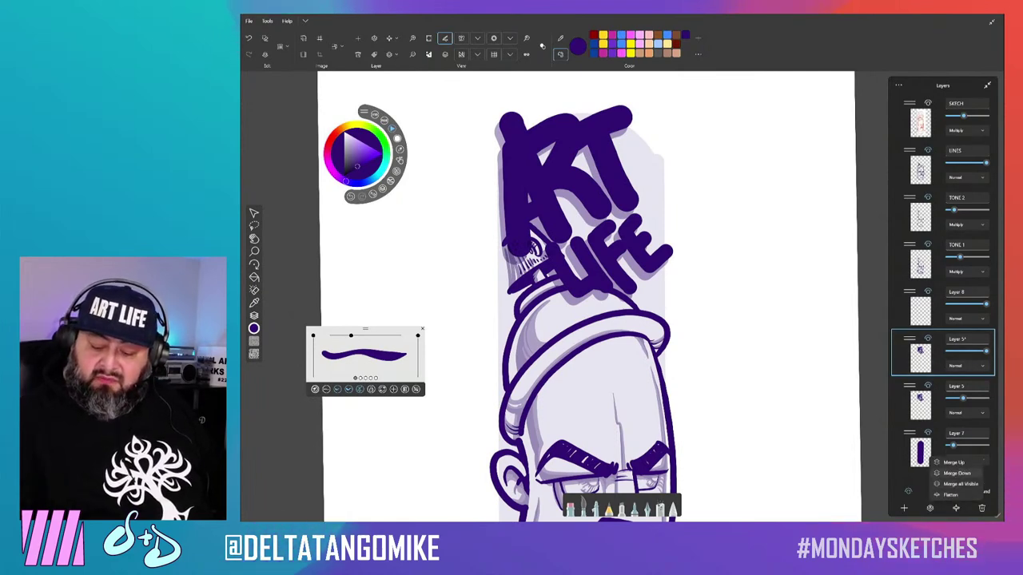
click(957, 473)
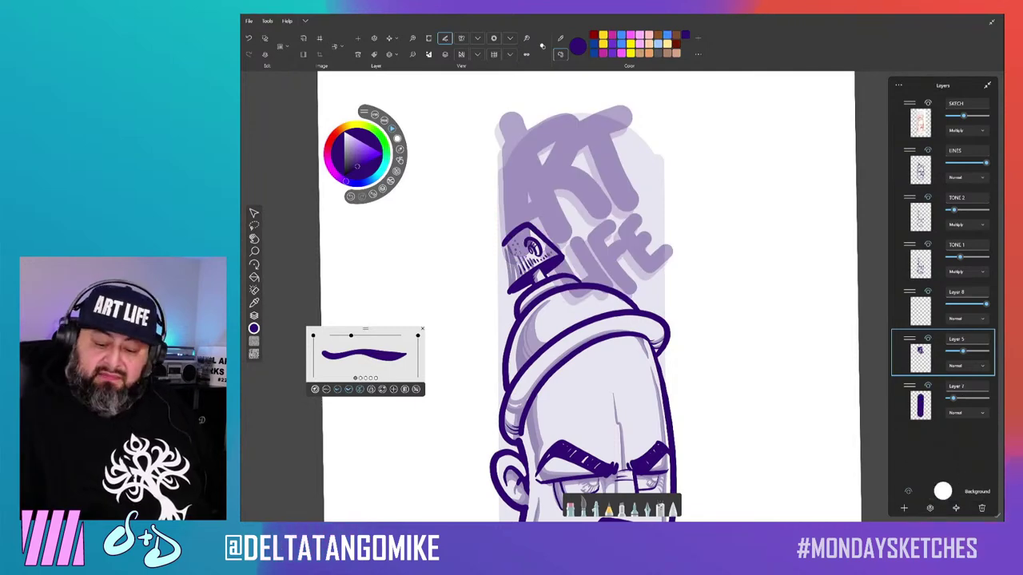
drag(963, 350, 988, 350)
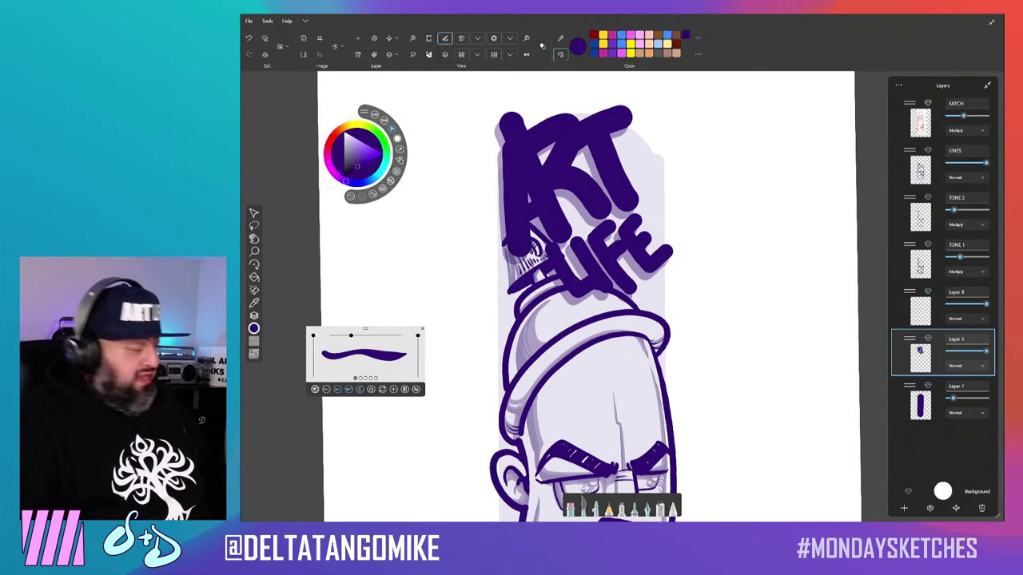
key(ctrl+l)
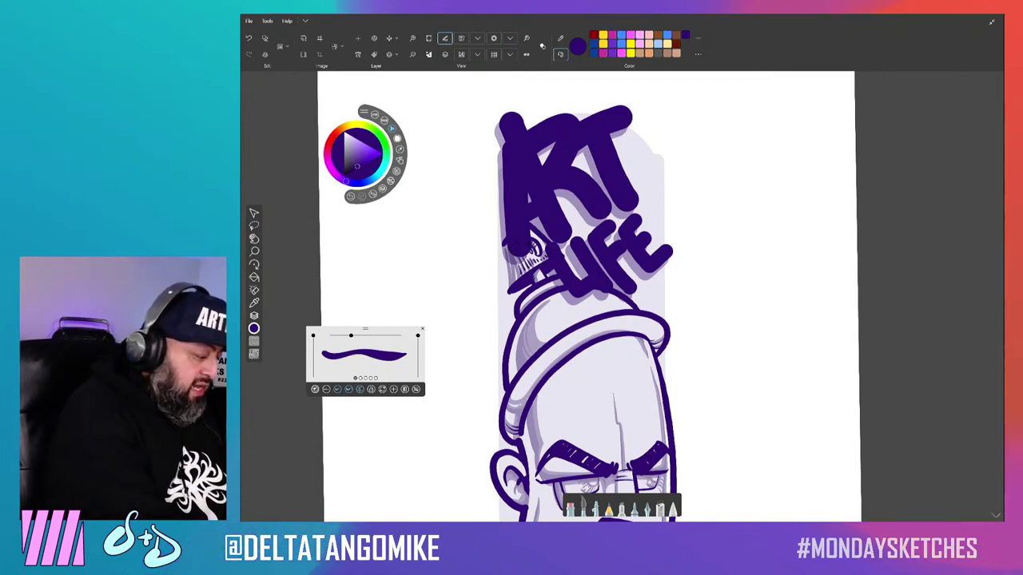
Scale the ART LIFE lettering slightly toward the top-right, then select empty Layer 8.
key(ctrl+t)
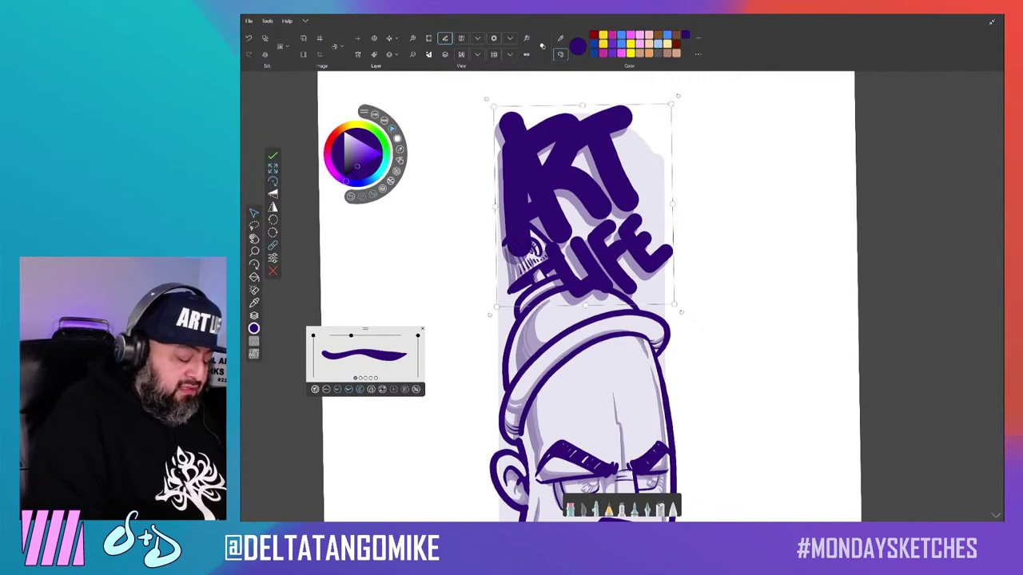
drag(489, 314, 499, 303)
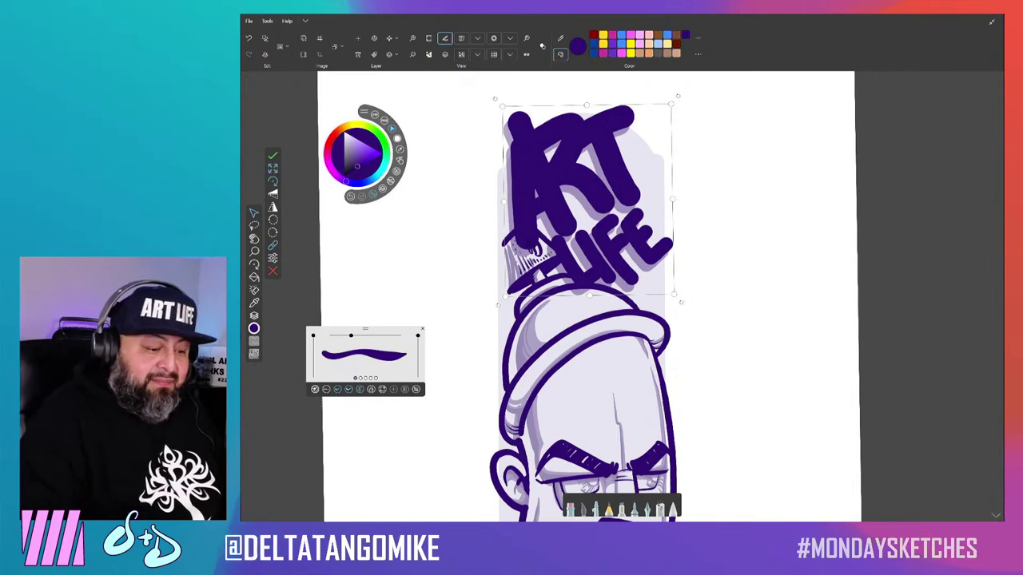
key(Return)
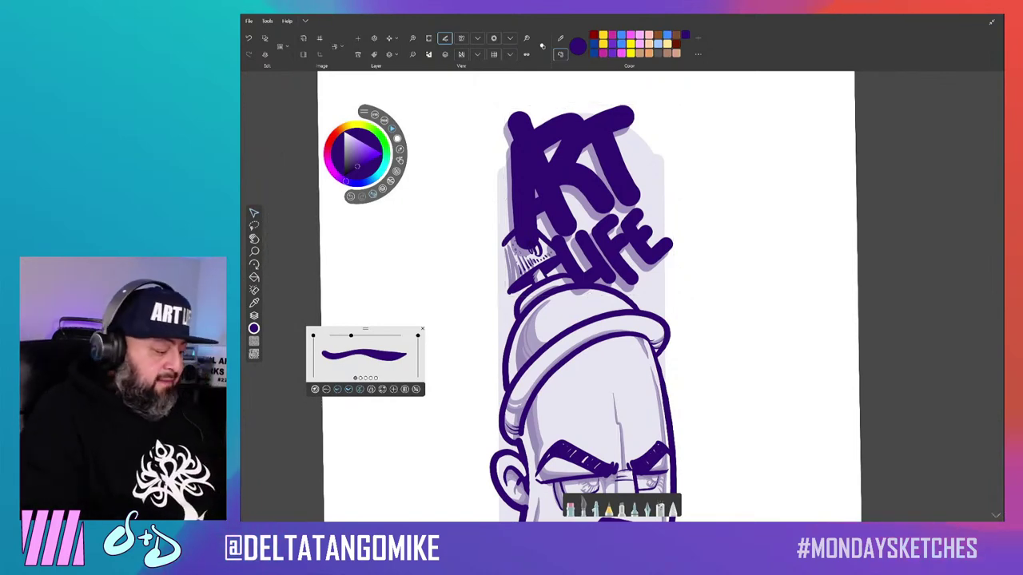
key(ctrl+l)
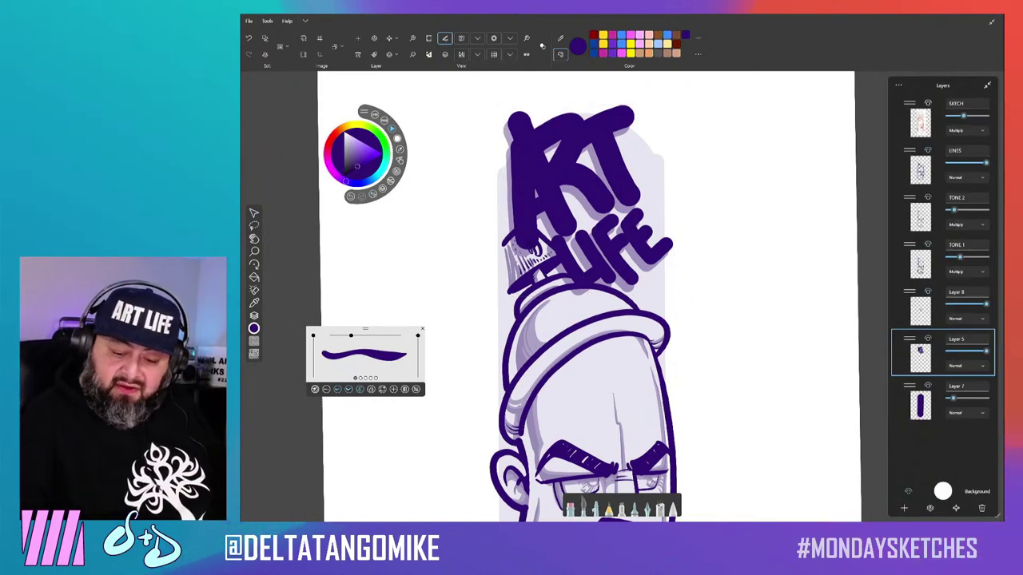
click(943, 308)
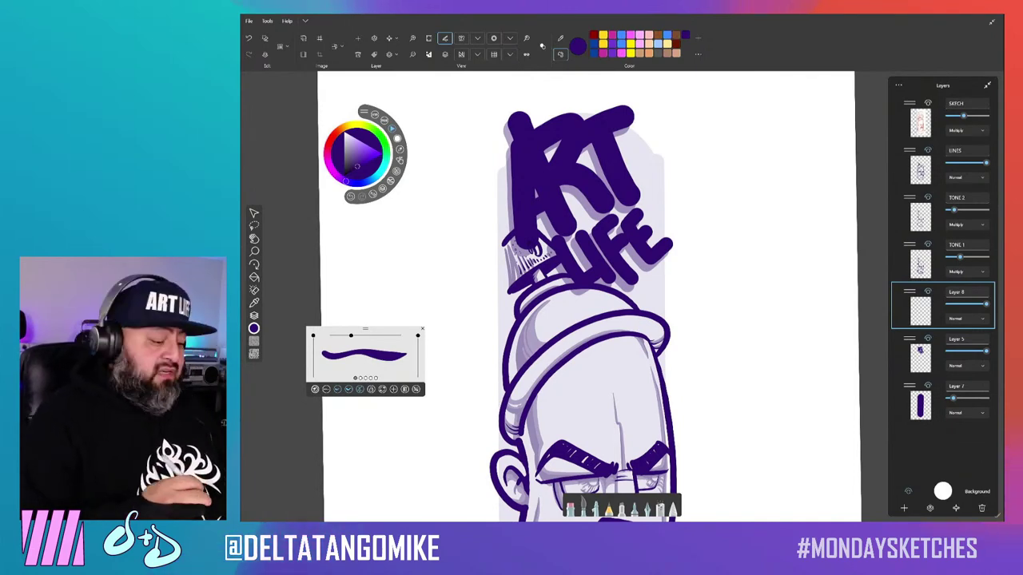
Trace a white outline around the spray-can nozzle and its stem where it meets the cap.
scroll(560, 304, up, 5)
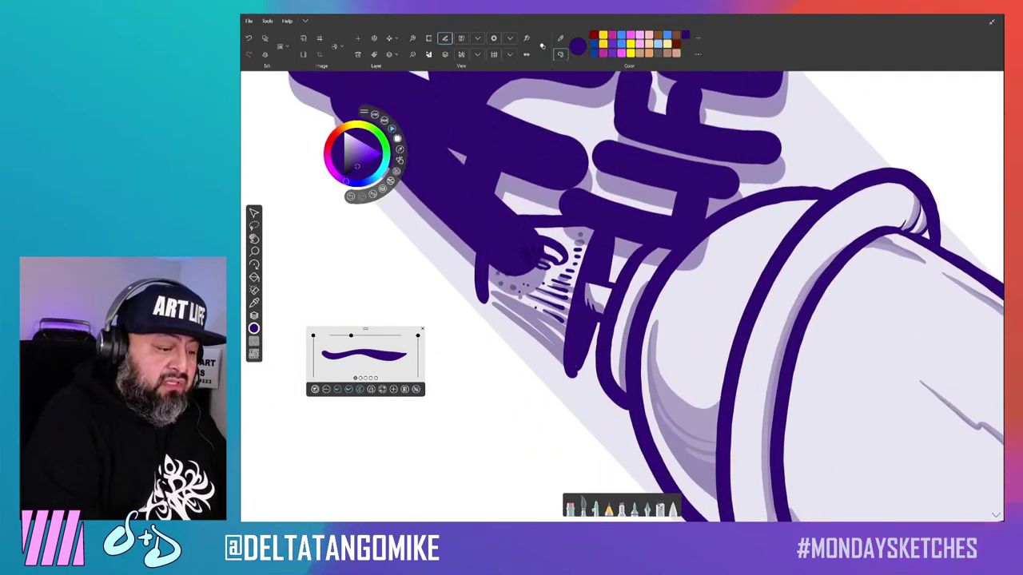
key(x)
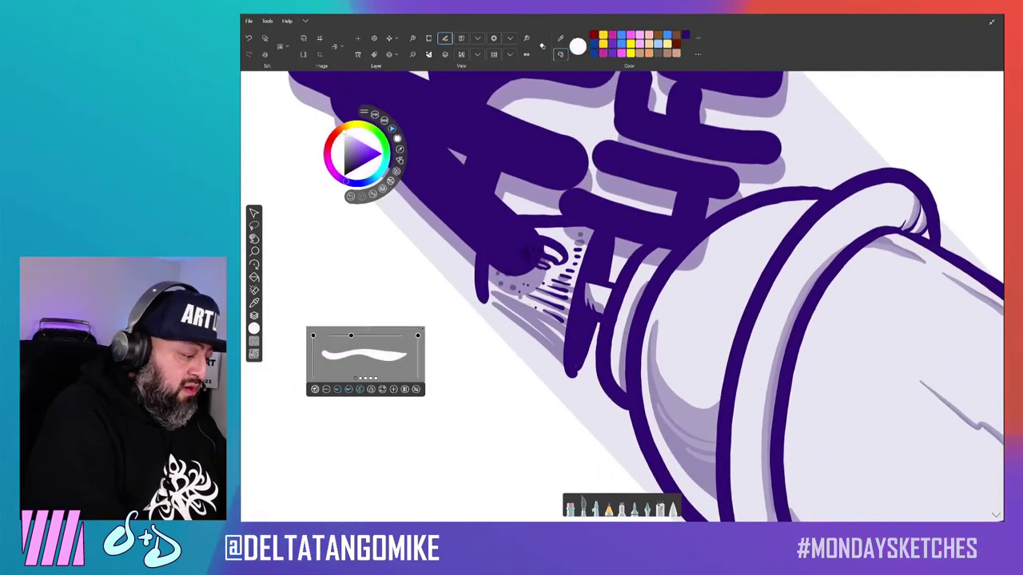
drag(587, 232, 566, 308)
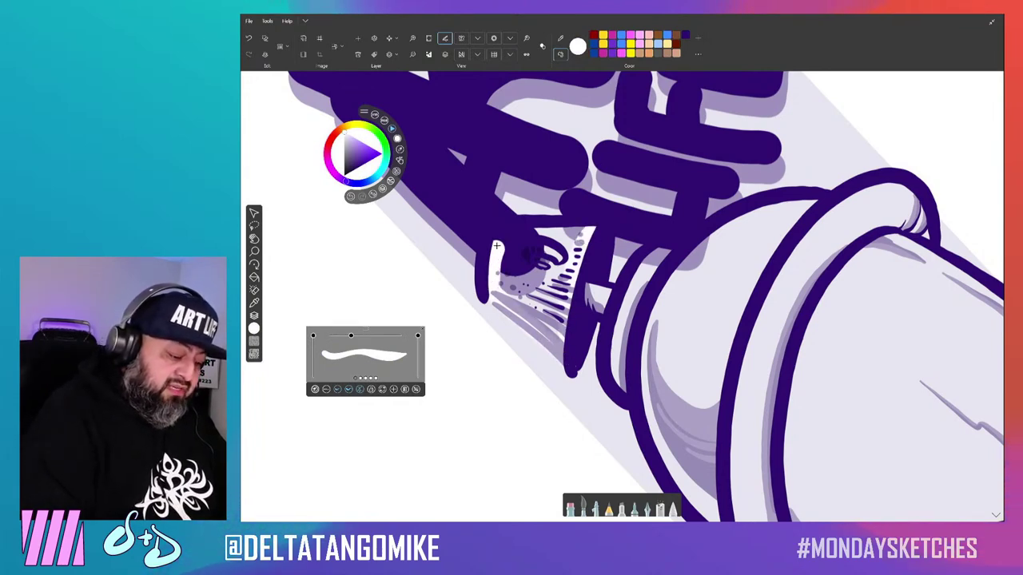
mouse_move(497, 271)
mouse_down()
mouse_move(536, 233)
mouse_move(534, 264)
mouse_move(559, 318)
mouse_up()
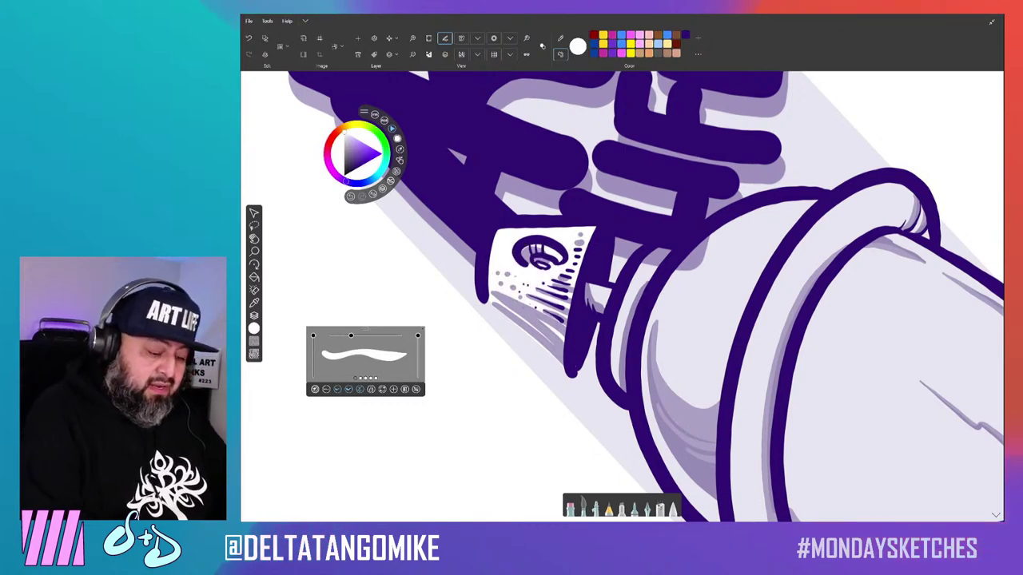
drag(572, 216, 532, 218)
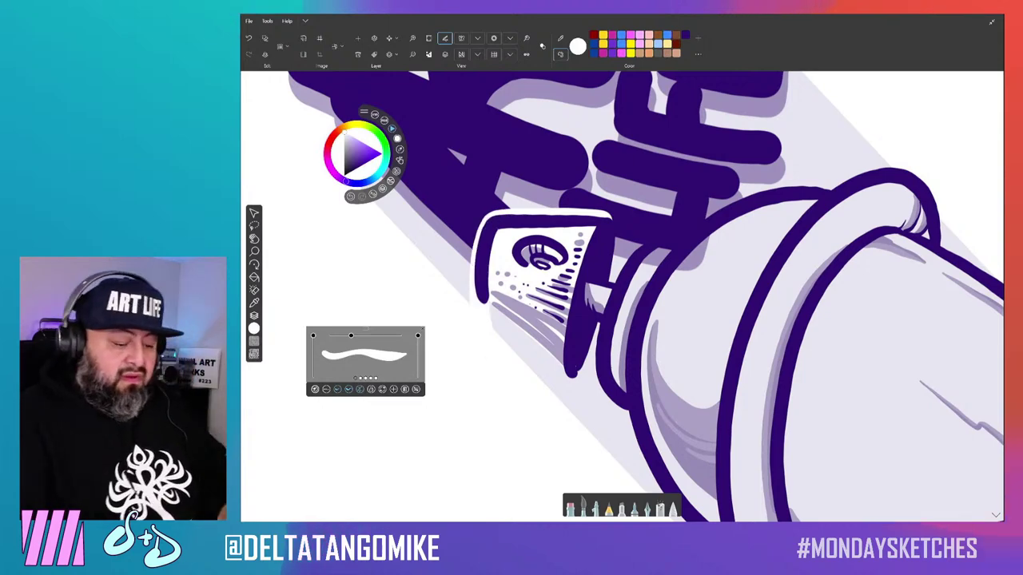
mouse_move(607, 218)
mouse_down()
mouse_move(606, 296)
mouse_move(656, 283)
mouse_up()
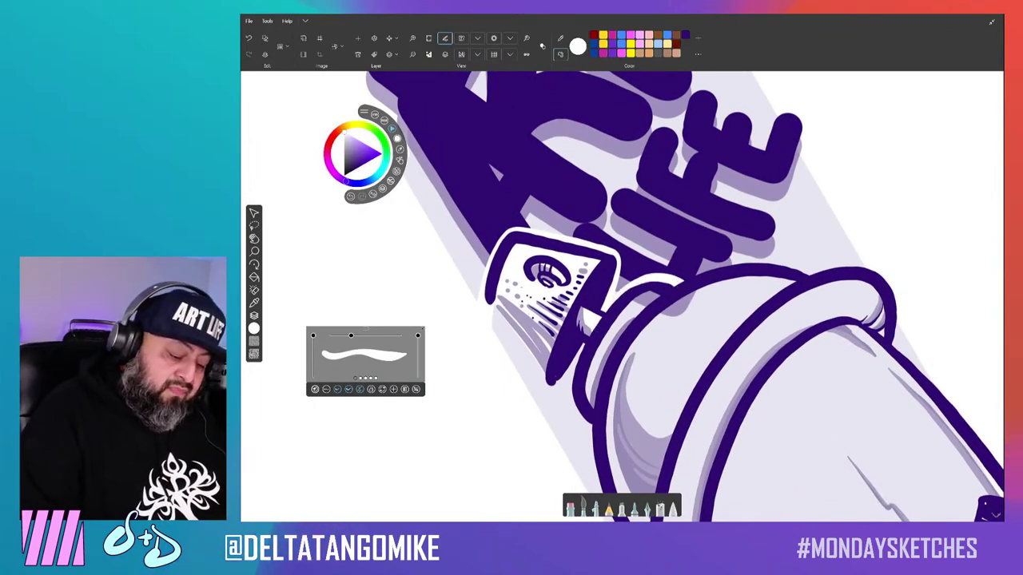
drag(671, 289, 606, 343)
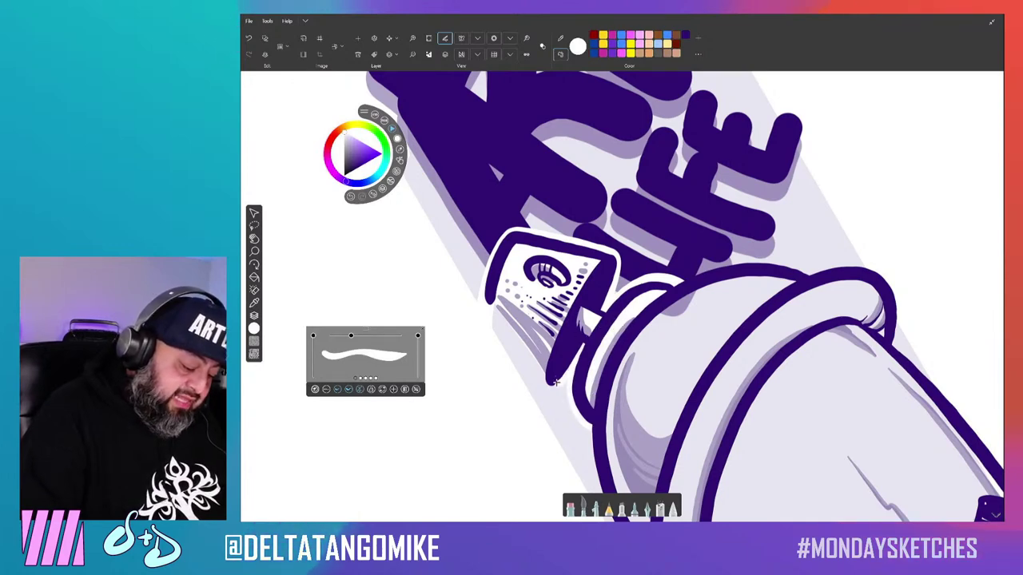
drag(561, 376, 548, 388)
scroll(623, 296, down, 2)
scroll(624, 295, down, 3)
Paint three short white highlight strokes along the can's rounded top below the nozzle.
scroll(624, 295, down, 2)
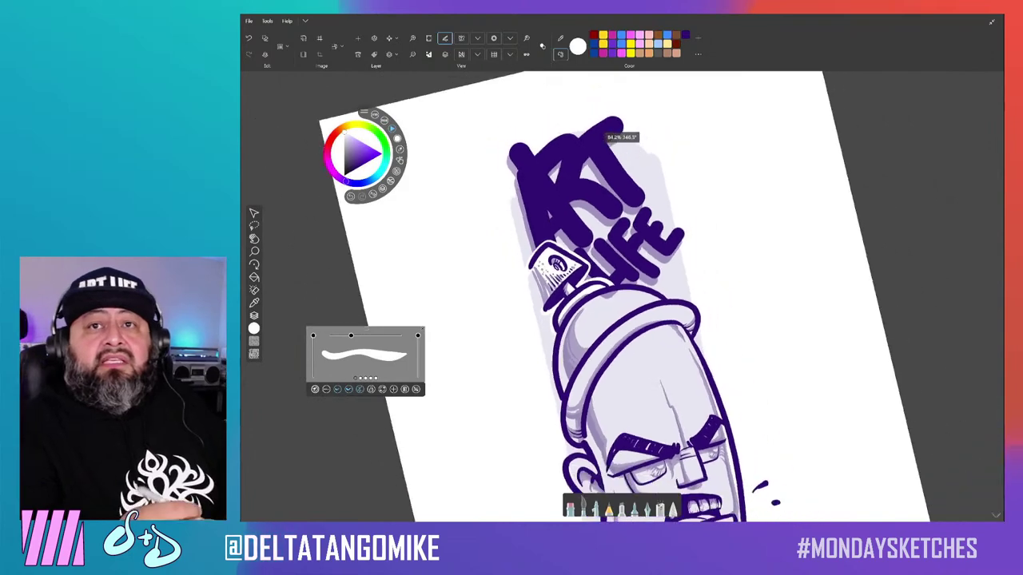
scroll(623, 296, down, 1)
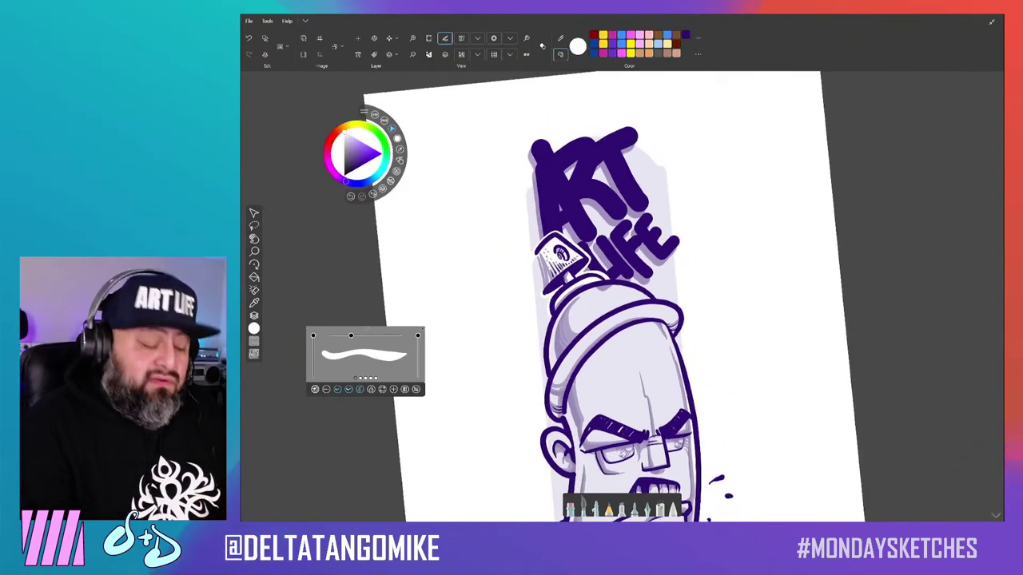
scroll(663, 179, up, 2)
scroll(663, 179, up, 2)
scroll(663, 179, up, 2)
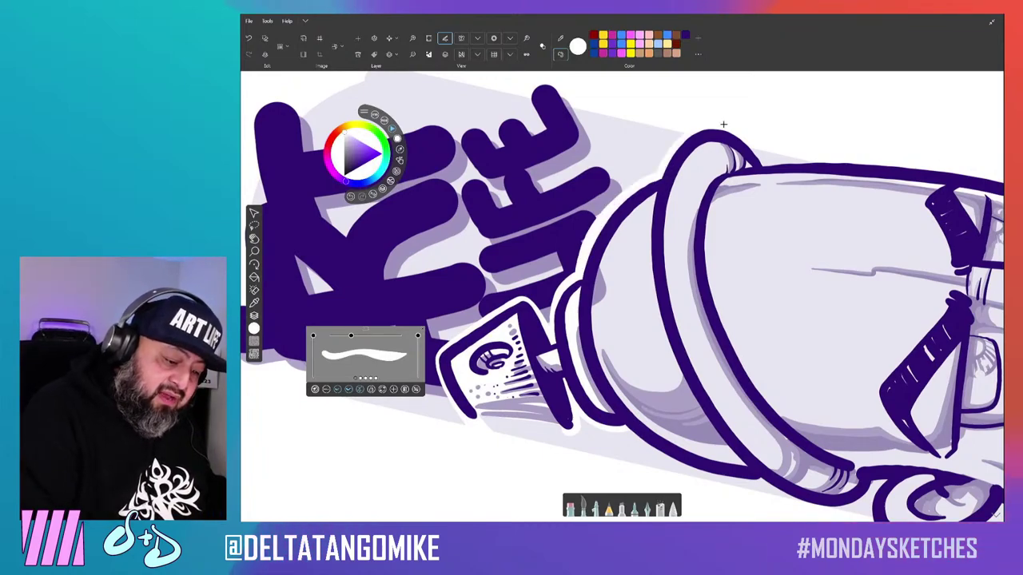
scroll(672, 172, down, 2)
key(ctrl+0)
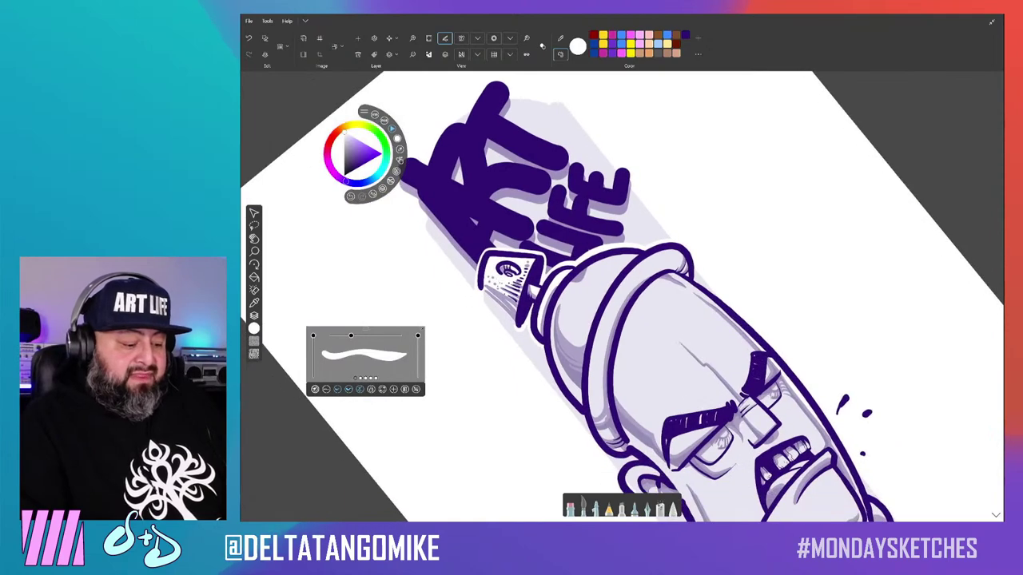
scroll(619, 192, up, 5)
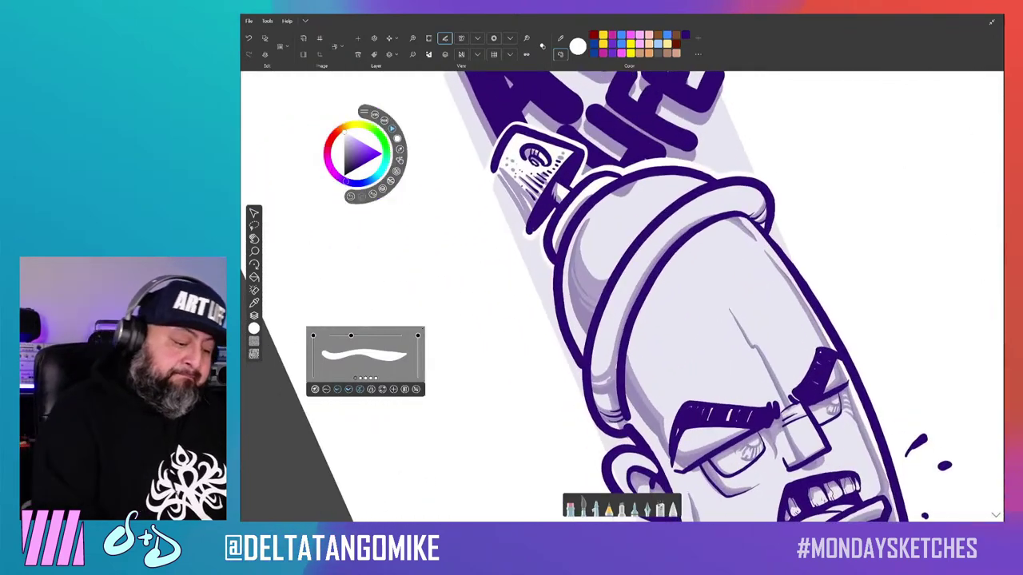
drag(619, 192, 652, 185)
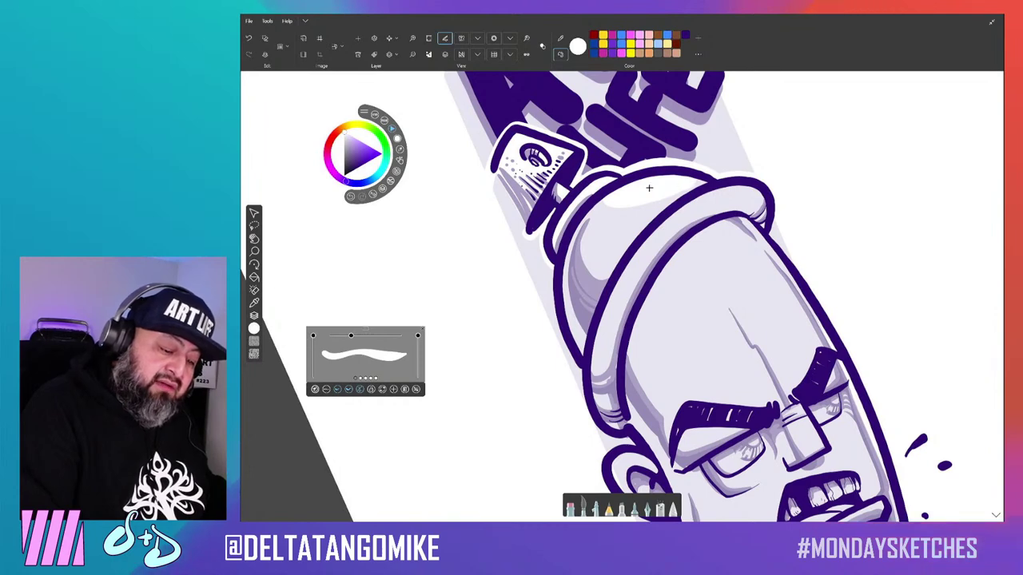
drag(641, 212, 613, 216)
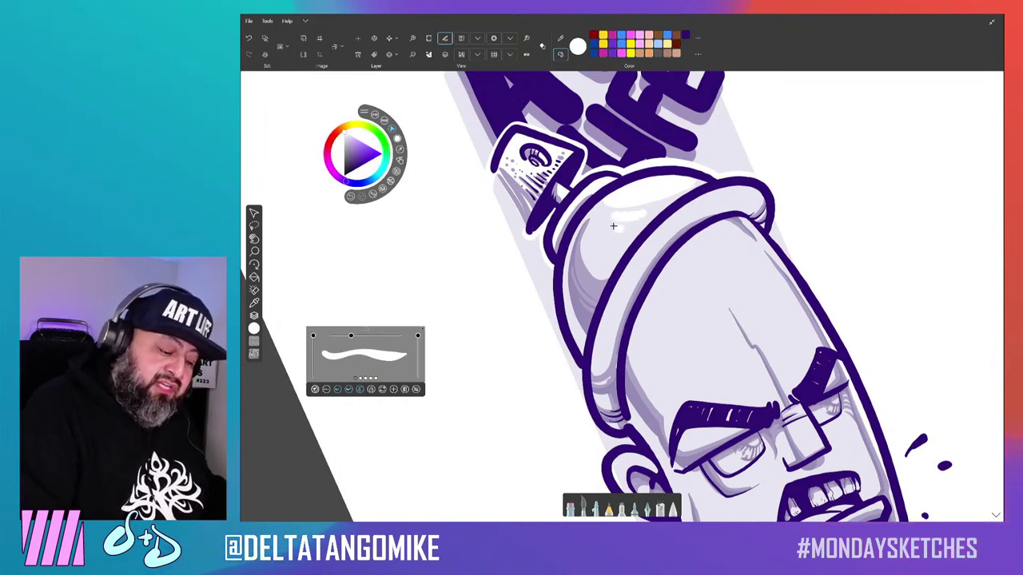
drag(634, 257, 729, 193)
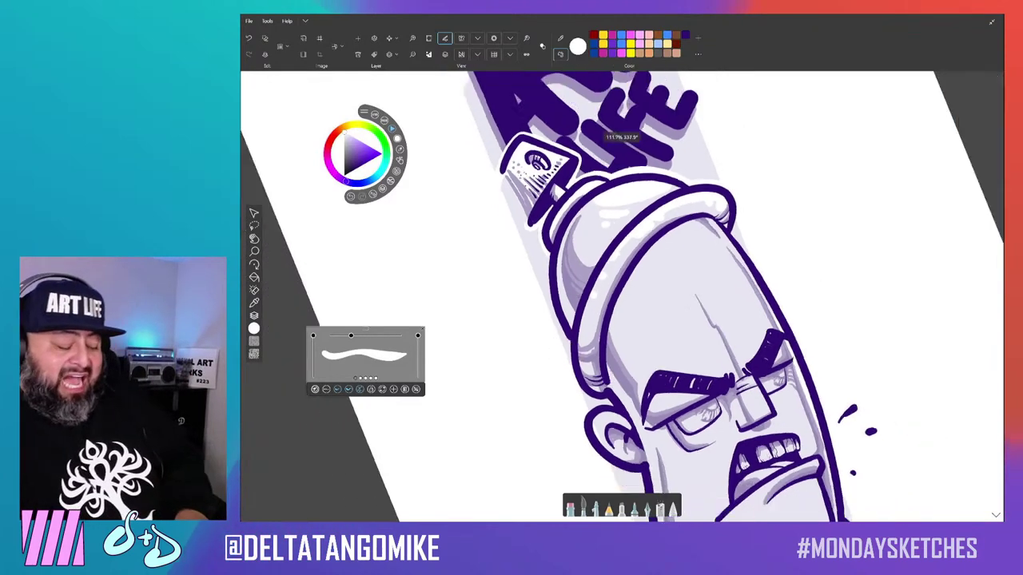
drag(640, 320, 615, 303)
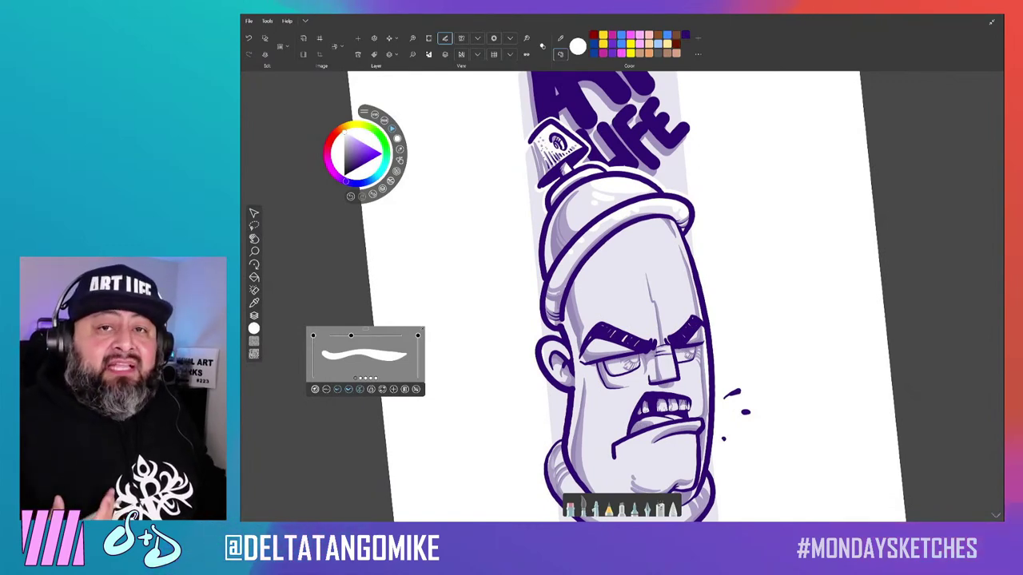
drag(633, 182, 614, 117)
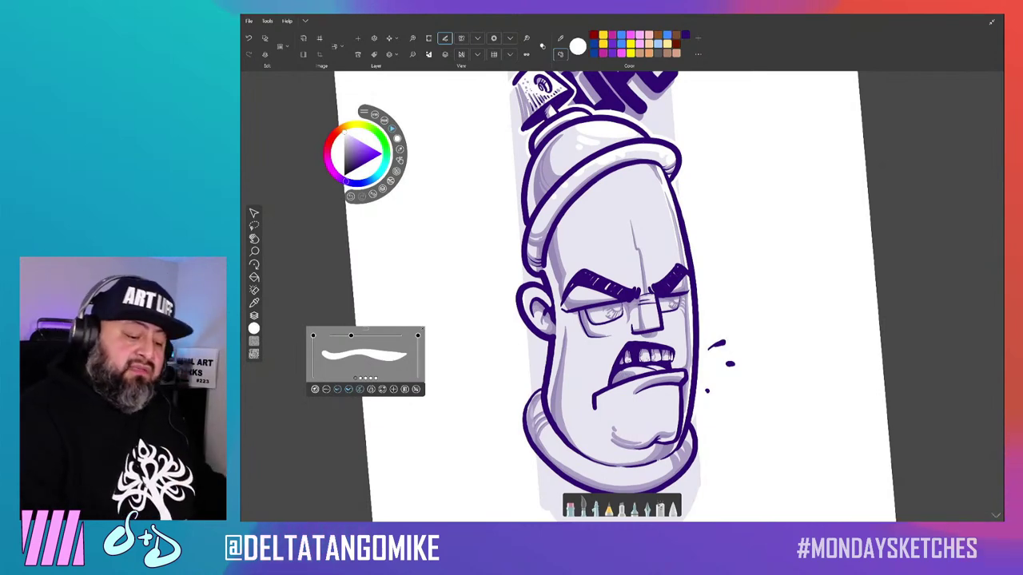
Paint white highlight strokes on the can's upper right, up the nose, and along the forehead.
drag(636, 170, 655, 224)
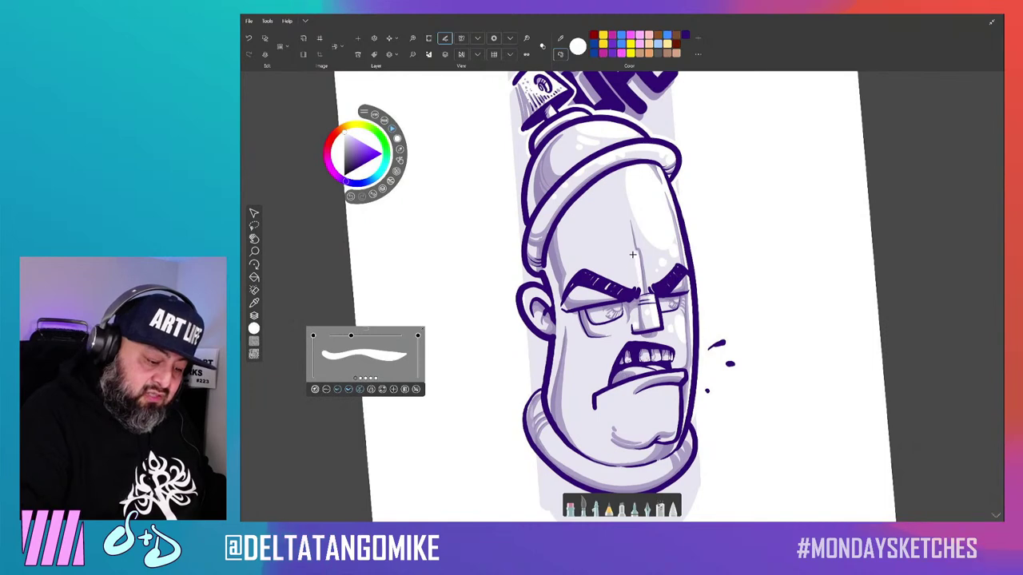
drag(635, 259, 617, 177)
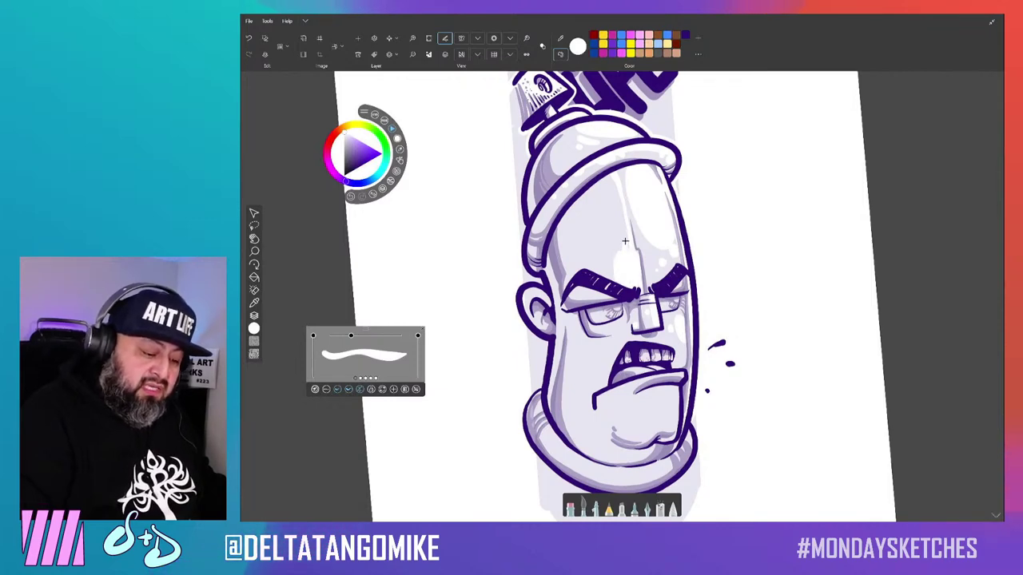
drag(624, 241, 603, 181)
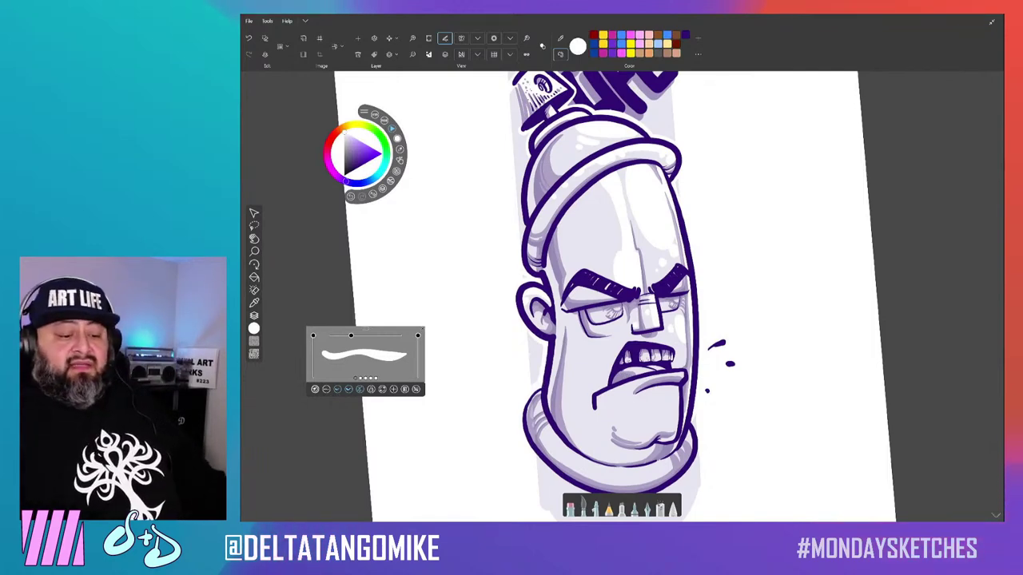
drag(607, 287, 518, 137)
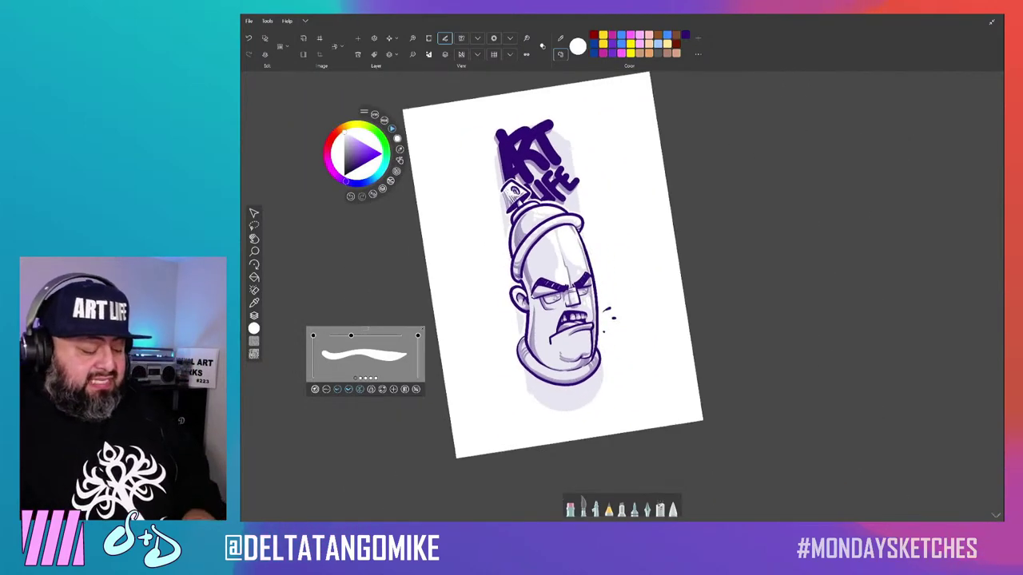
Paint a white highlight along the can's bottom rim.
drag(607, 287, 719, 240)
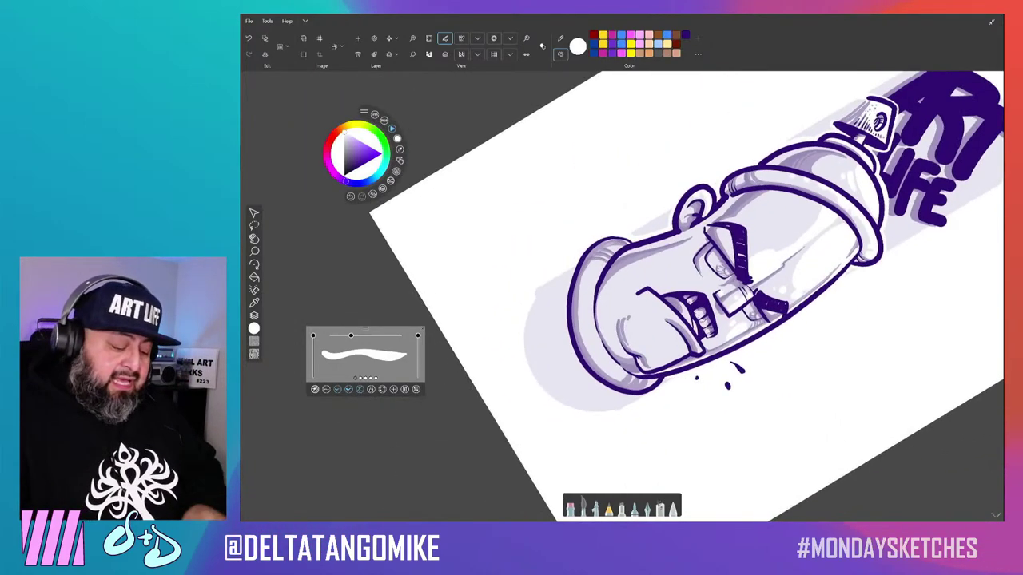
drag(607, 288, 662, 187)
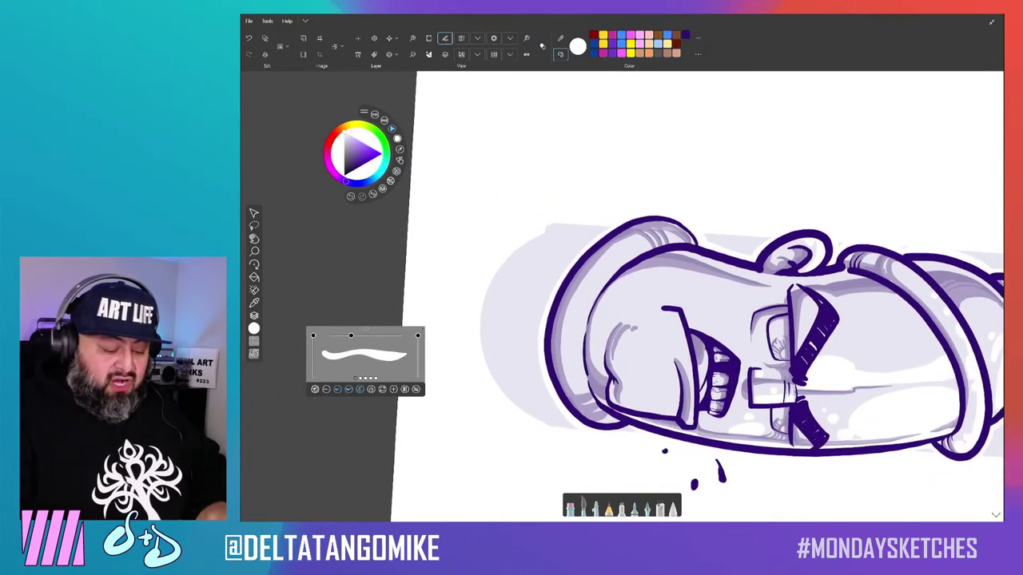
mouse_move(521, 359)
mouse_down()
mouse_move(621, 137)
mouse_move(663, 145)
mouse_up()
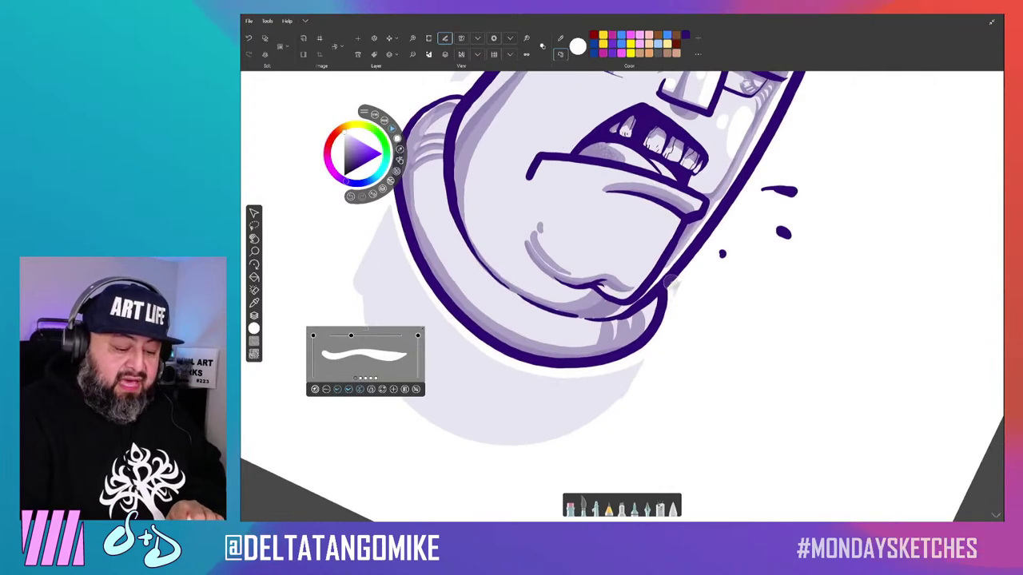
mouse_move(560, 239)
mouse_down()
mouse_move(607, 200)
mouse_move(622, 138)
mouse_move(663, 160)
mouse_up()
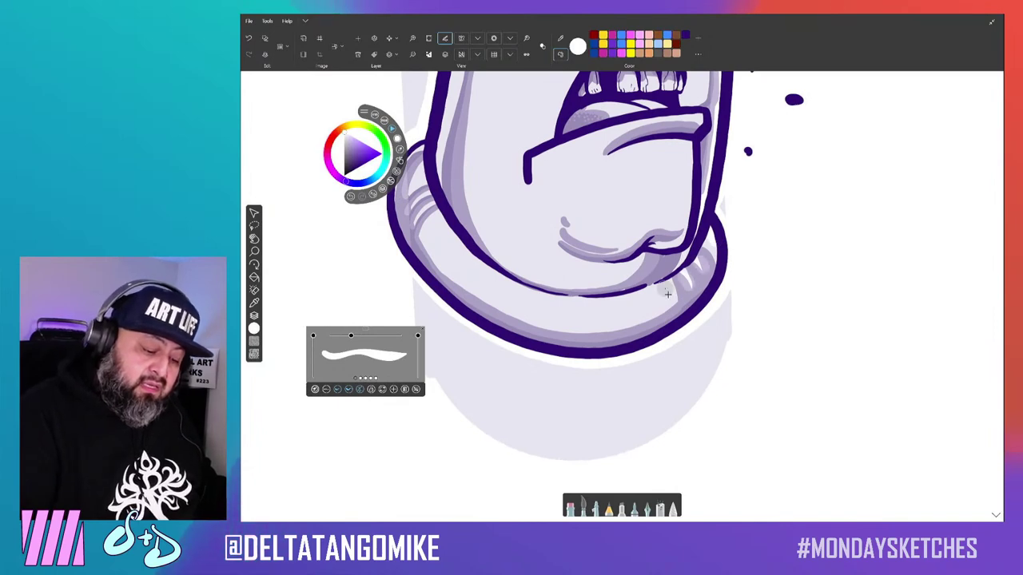
mouse_move(560, 240)
mouse_down()
mouse_move(575, 200)
mouse_move(607, 184)
mouse_move(623, 208)
mouse_up()
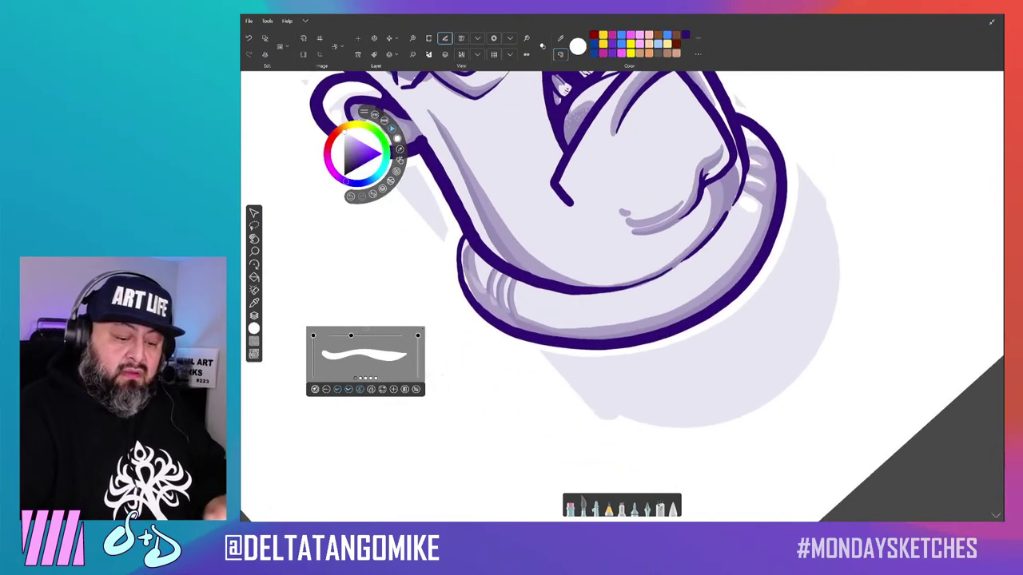
mouse_move(739, 222)
mouse_down()
mouse_move(695, 269)
mouse_move(583, 308)
mouse_up()
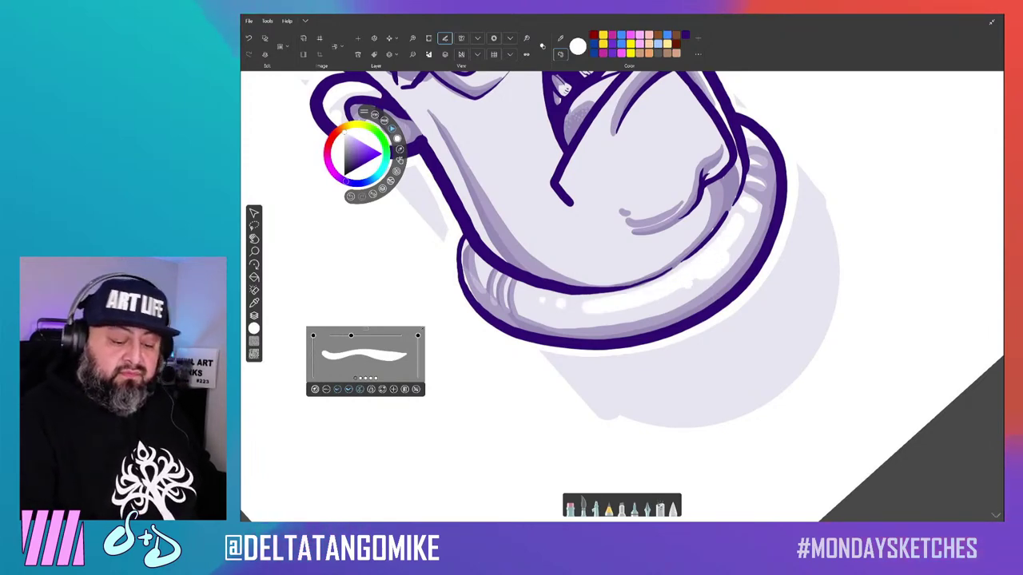
Add white highlight strokes on the right side and lower part of the chin.
drag(560, 239, 615, 312)
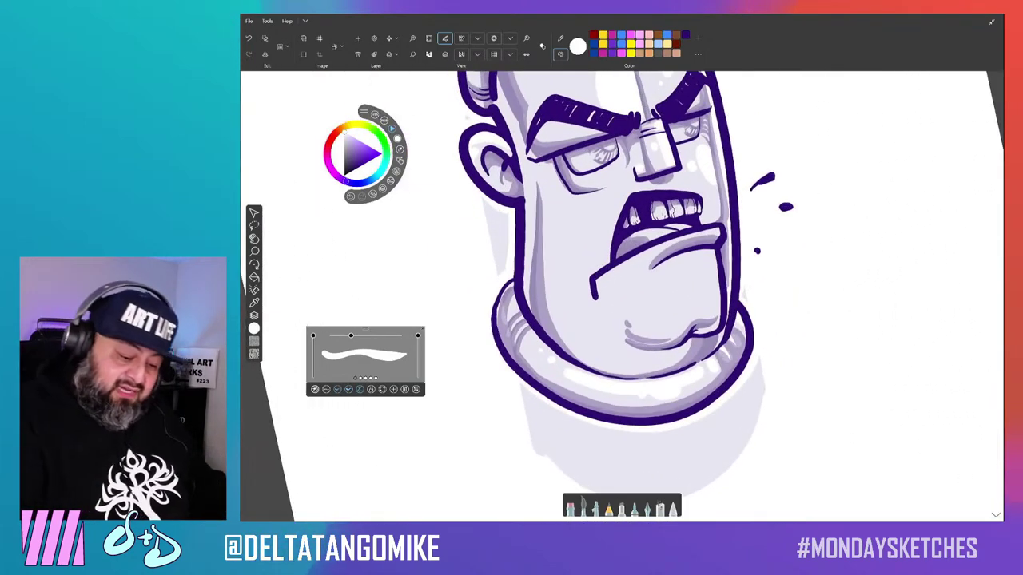
drag(710, 251, 713, 312)
mouse_move(703, 251)
mouse_down()
mouse_move(696, 294)
mouse_move(701, 286)
mouse_up()
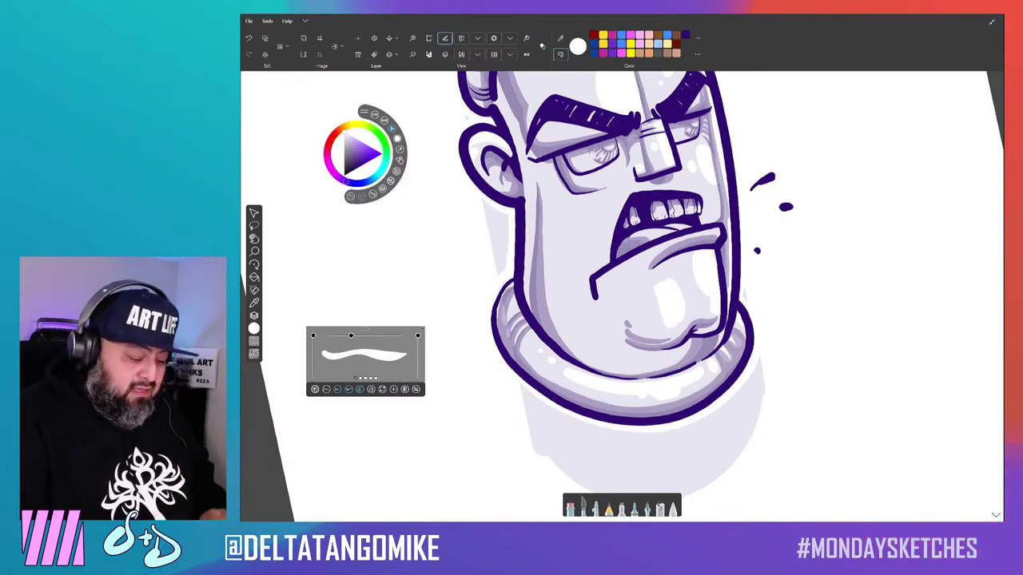
mouse_move(680, 288)
mouse_down()
mouse_move(673, 323)
mouse_move(662, 328)
mouse_up()
drag(663, 282, 659, 297)
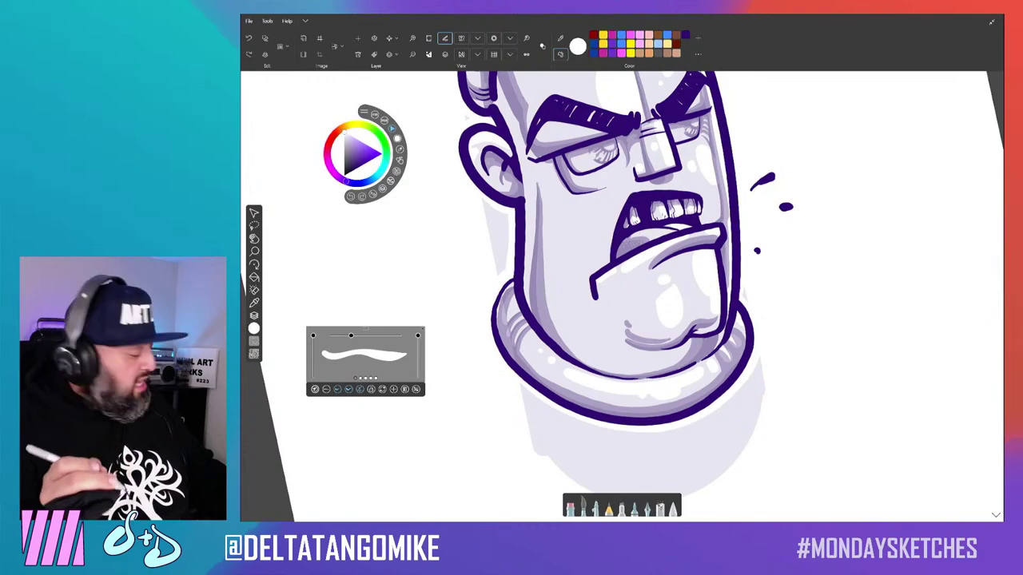
scroll(688, 192, up, 3)
scroll(687, 192, up, 3)
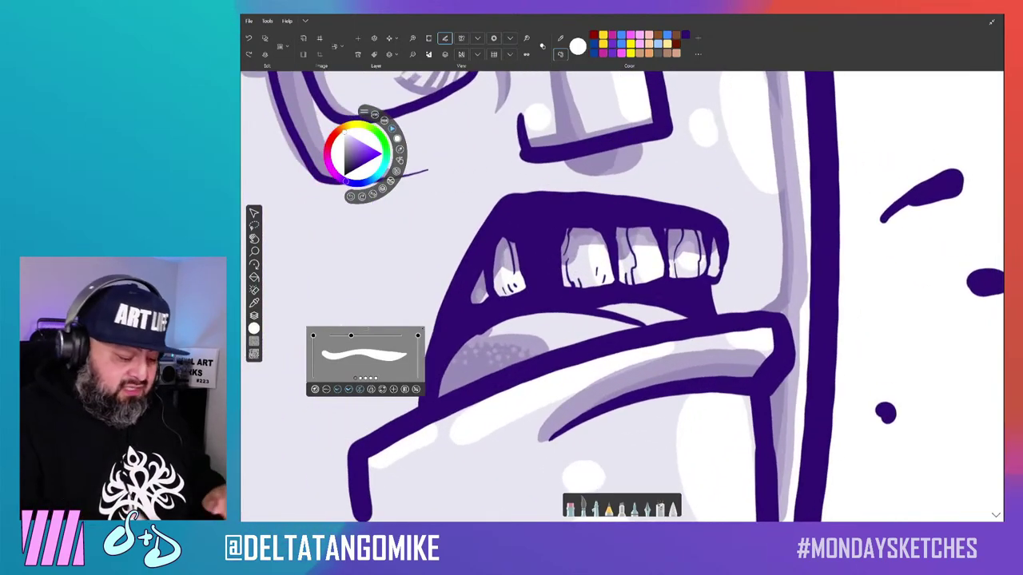
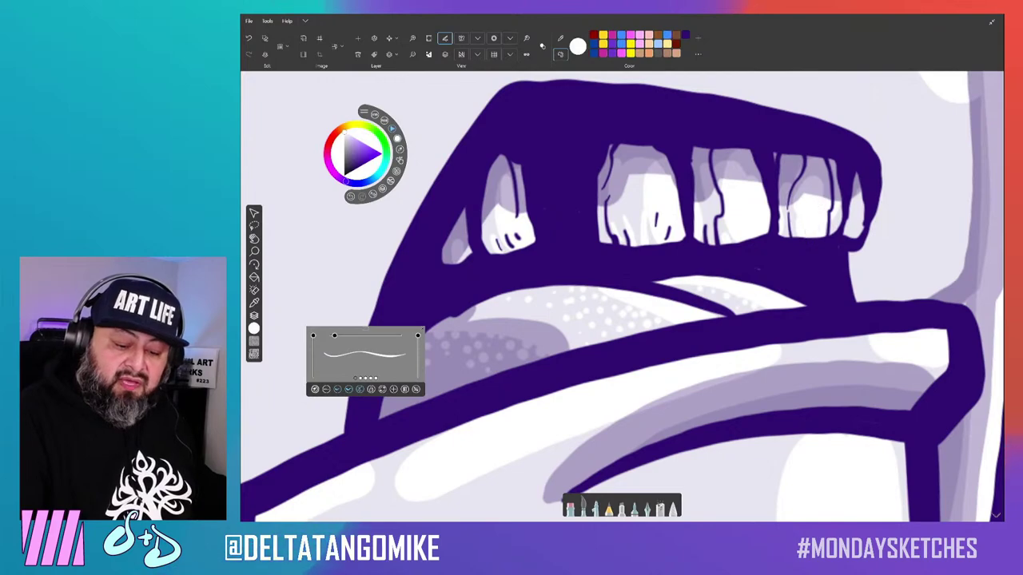
Zoom and tilt in close on the glasses, then zoom back out to the whole face.
scroll(622, 295, down, 5)
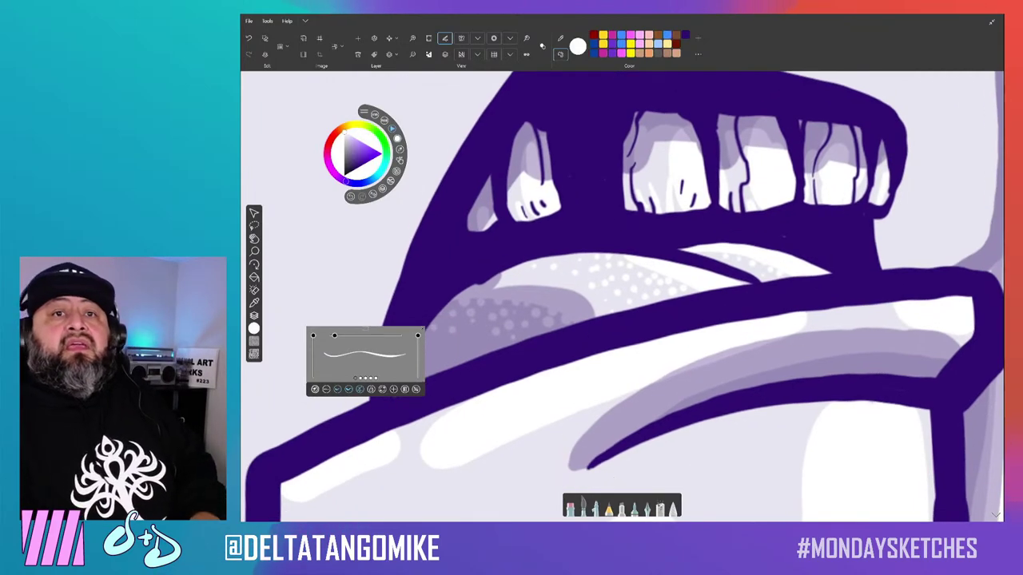
scroll(622, 296, down, 1)
scroll(622, 296, down, 1)
scroll(622, 296, down, 2)
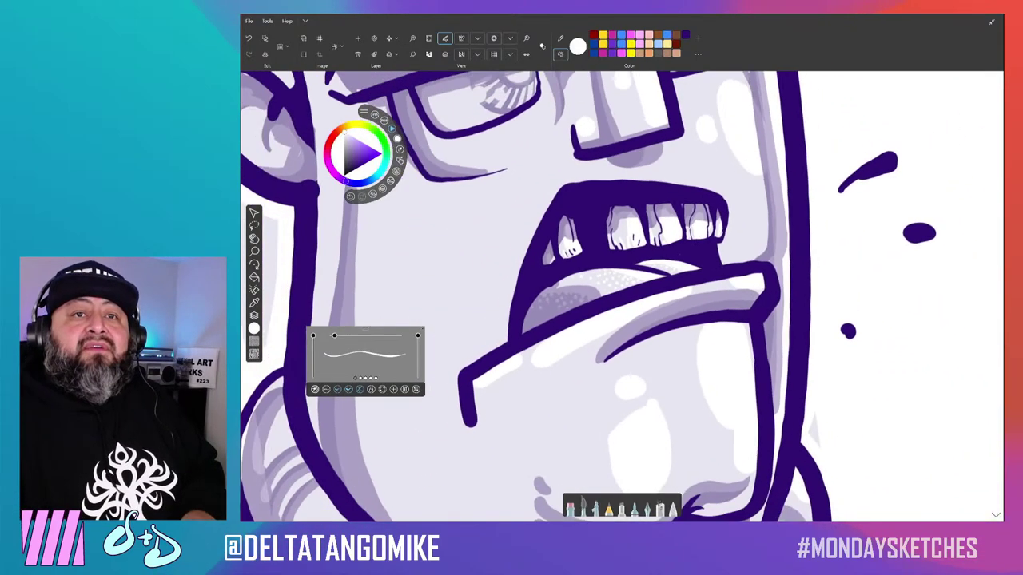
scroll(622, 296, down, 2)
scroll(622, 295, down, 1)
scroll(622, 296, down, 1)
scroll(622, 295, down, 1)
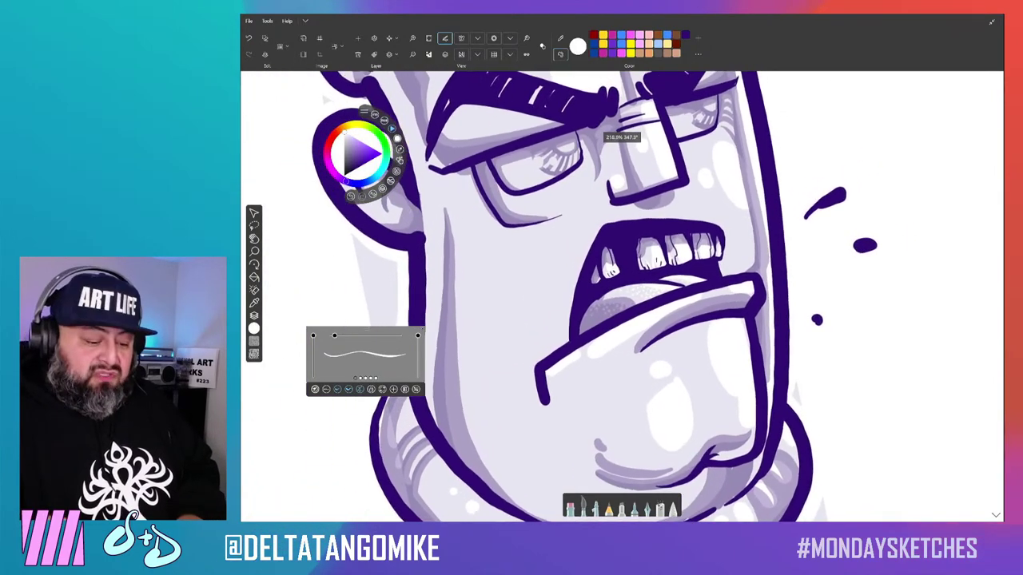
scroll(621, 296, down, 1)
scroll(621, 295, up, 1)
scroll(622, 295, up, 1)
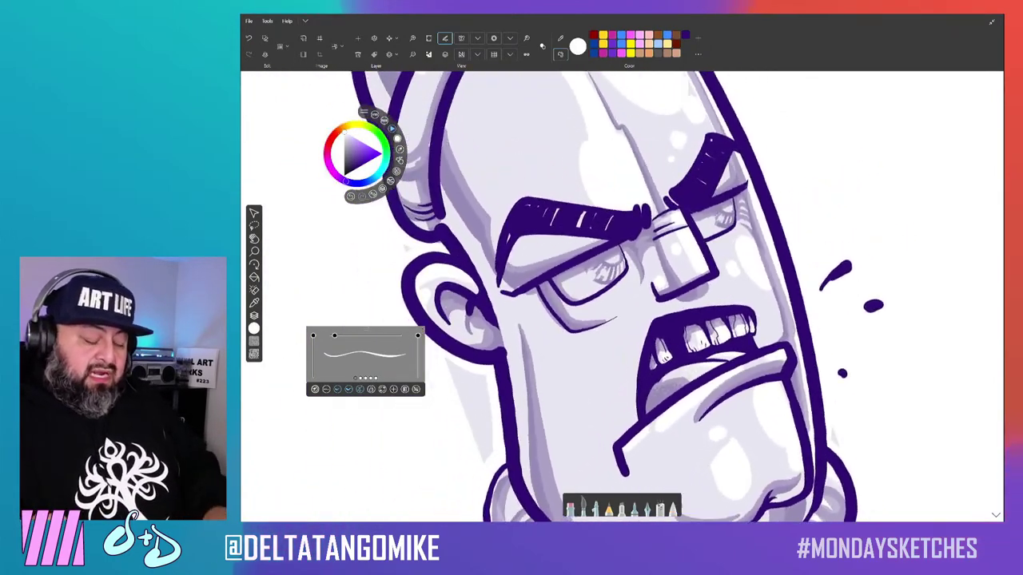
scroll(621, 296, up, 5)
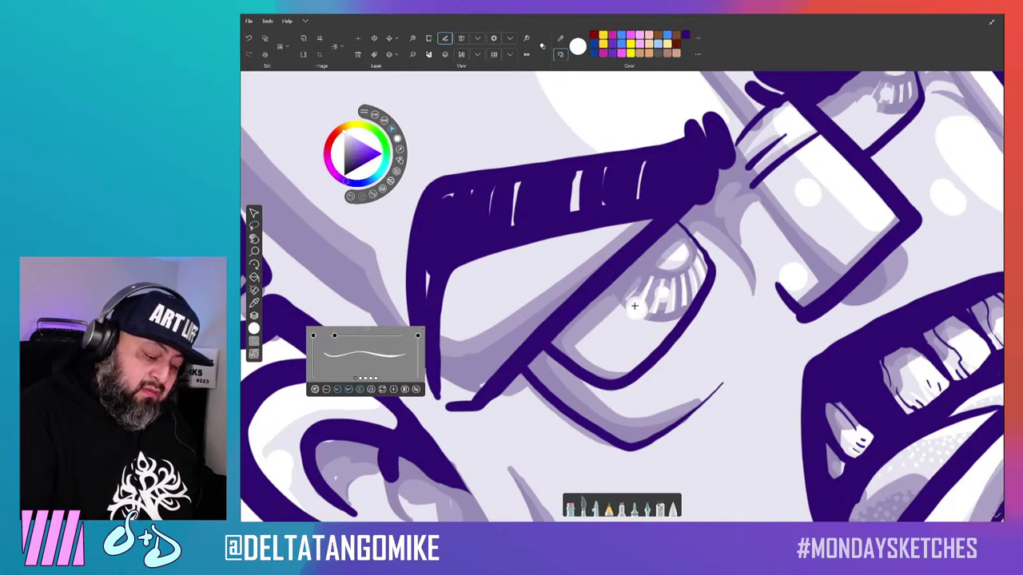
scroll(634, 306, down, 3)
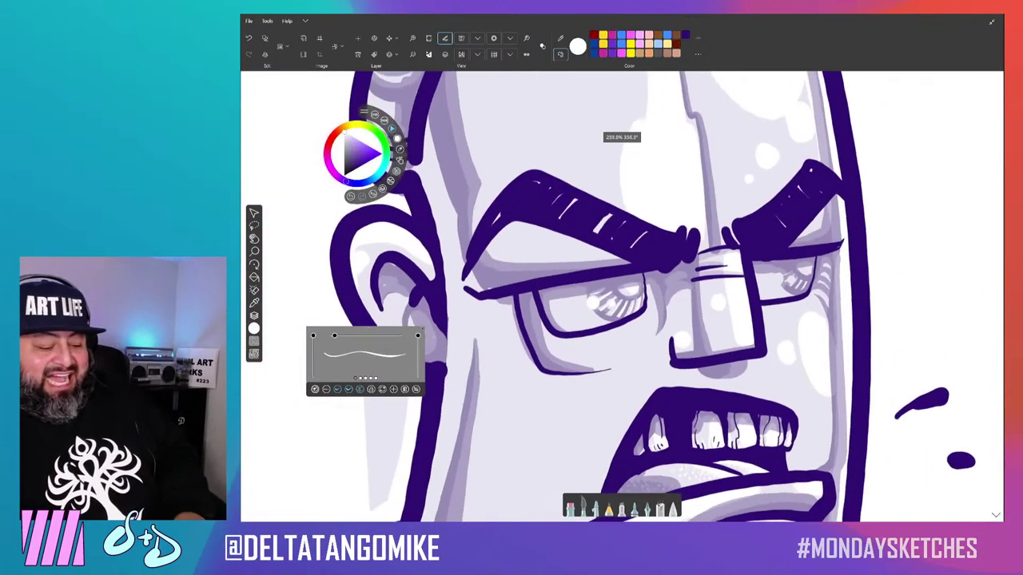
scroll(820, 250, up, 5)
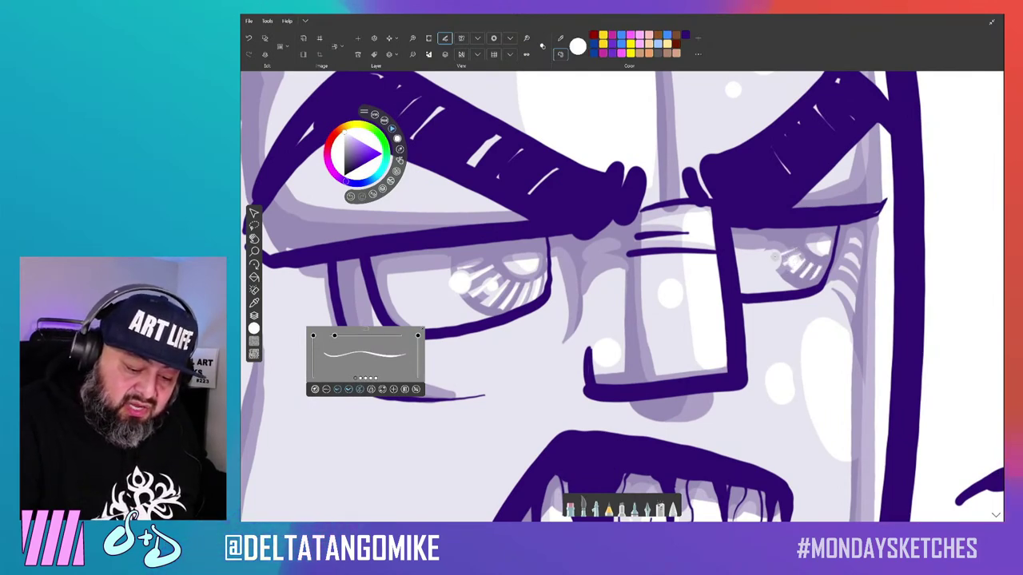
drag(773, 260, 719, 240)
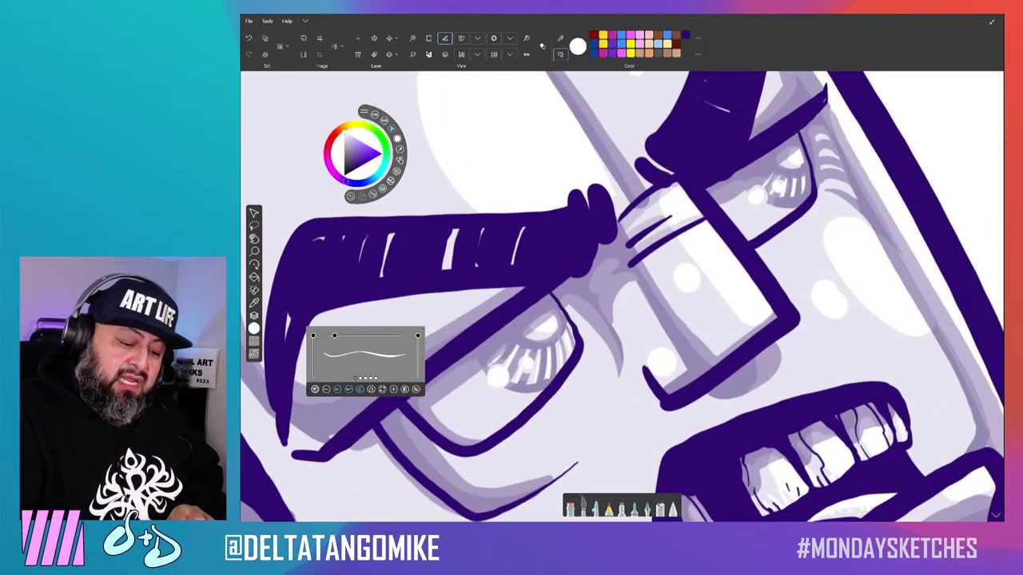
key(Home)
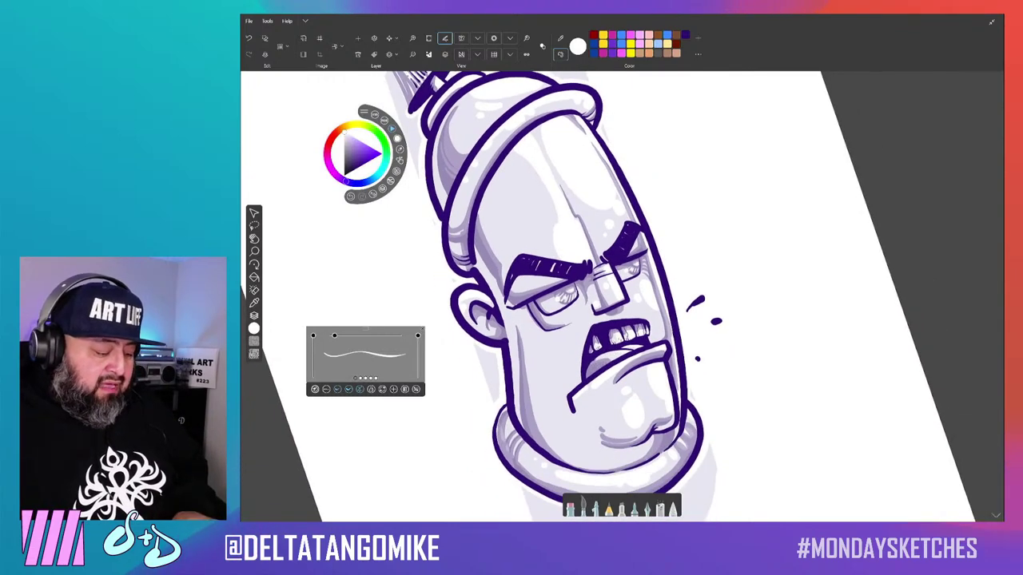
scroll(621, 272, up, 2)
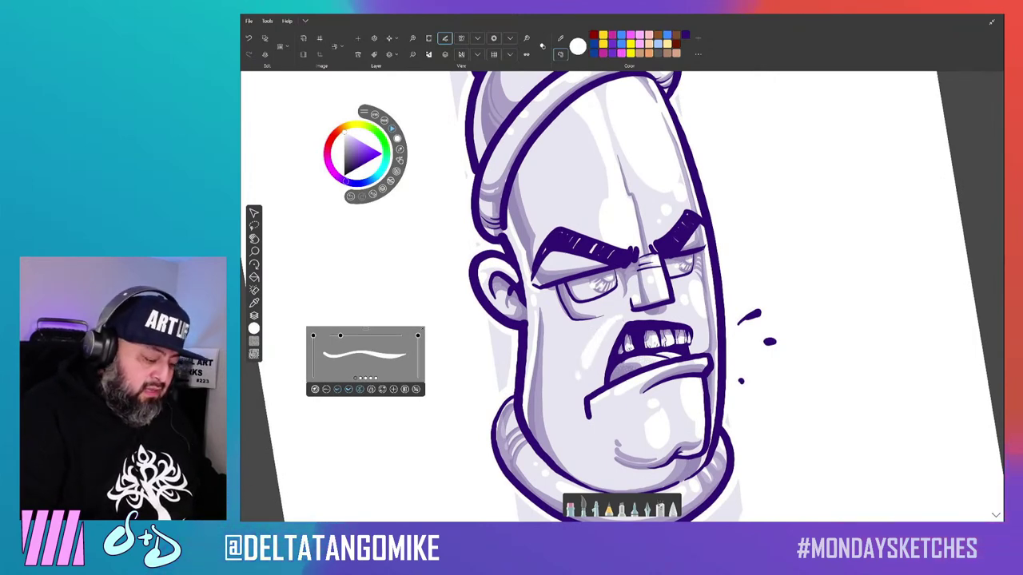
Enlarge the brush, bring the ART LIFE lettering into view, and show the Layers list.
key(bracketright)
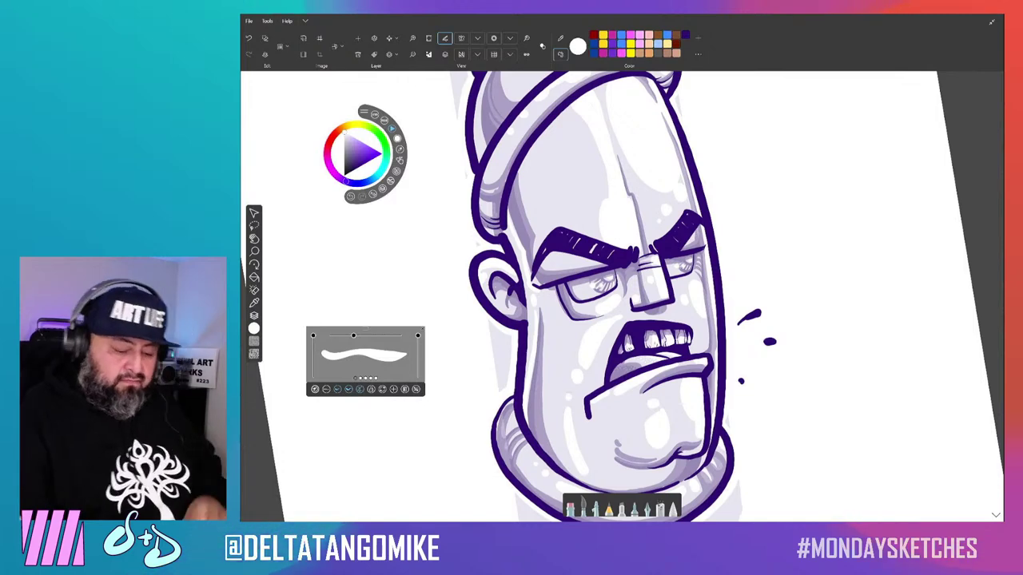
scroll(589, 297, down, 2)
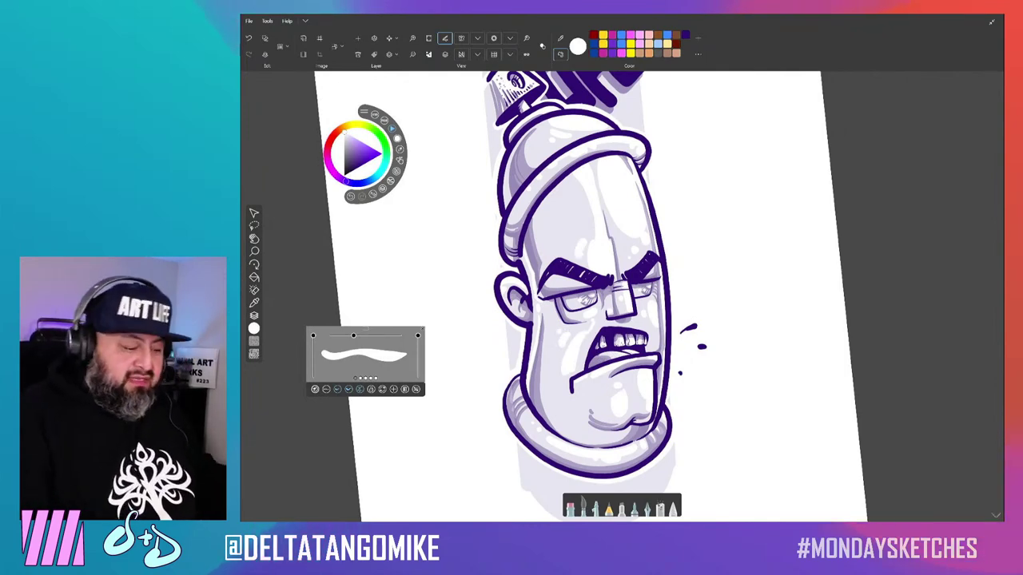
drag(460, 200, 492, 256)
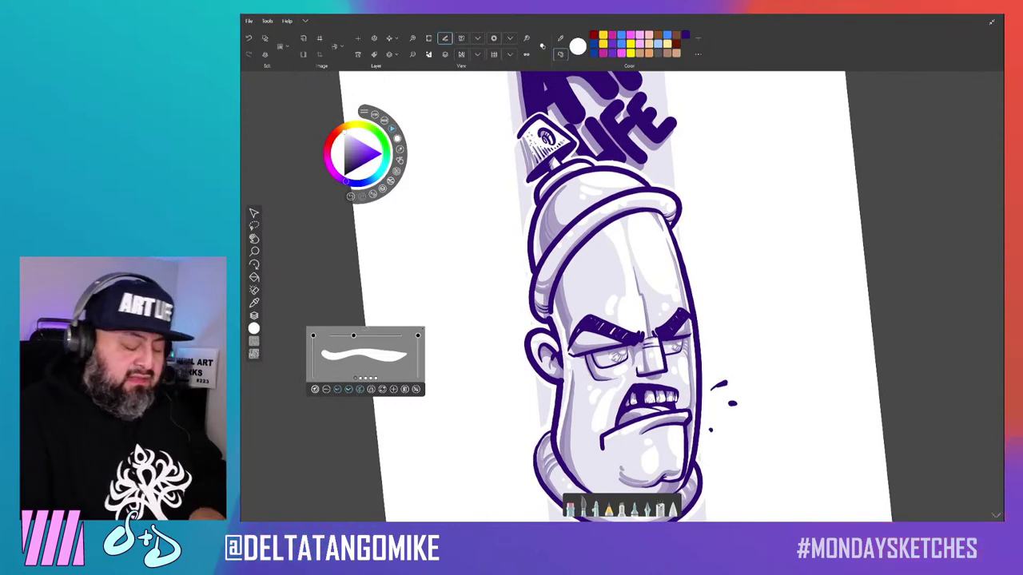
scroll(605, 295, down, 3)
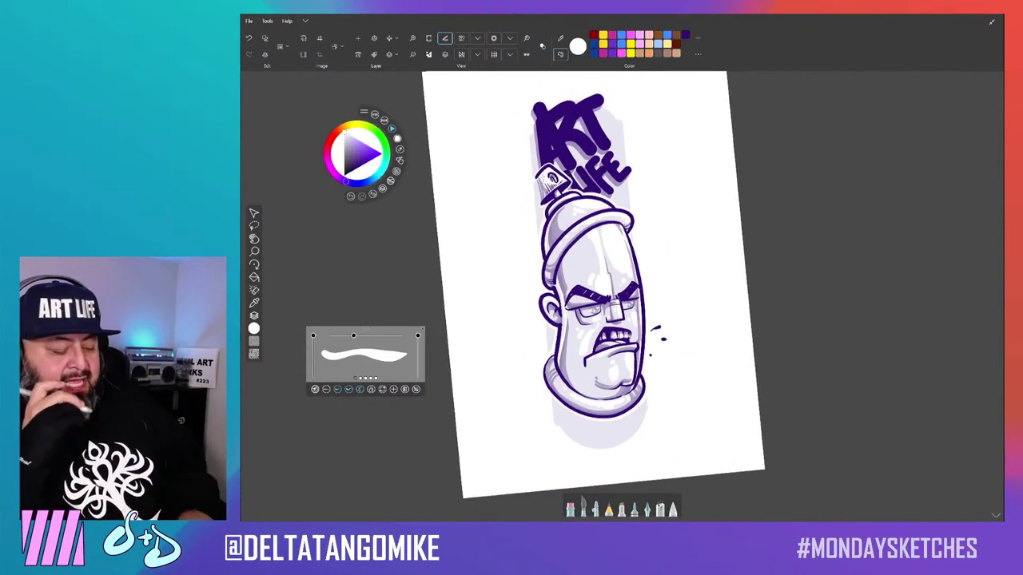
scroll(559, 336, up, 3)
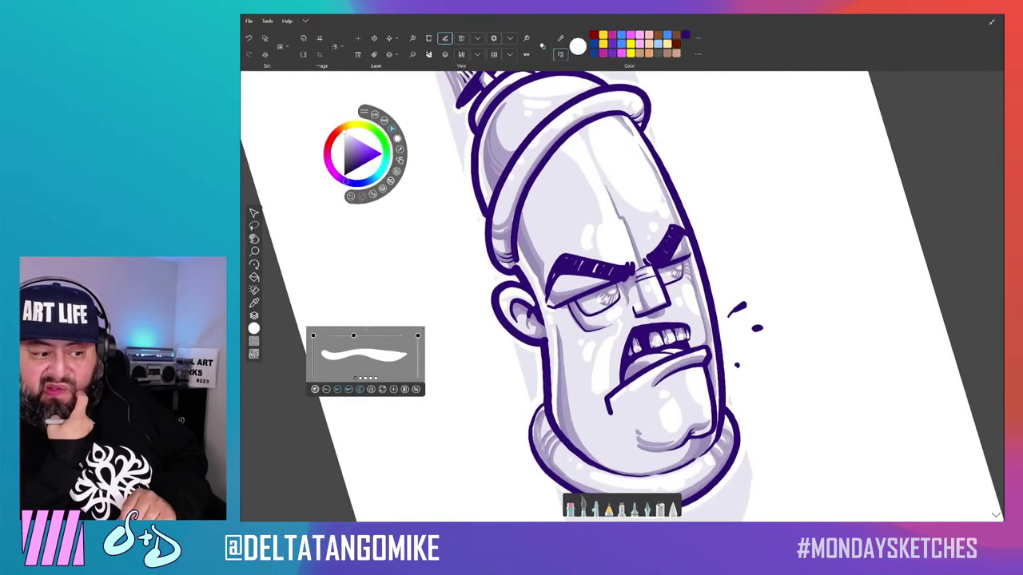
scroll(605, 296, down, 2)
scroll(605, 296, down, 1)
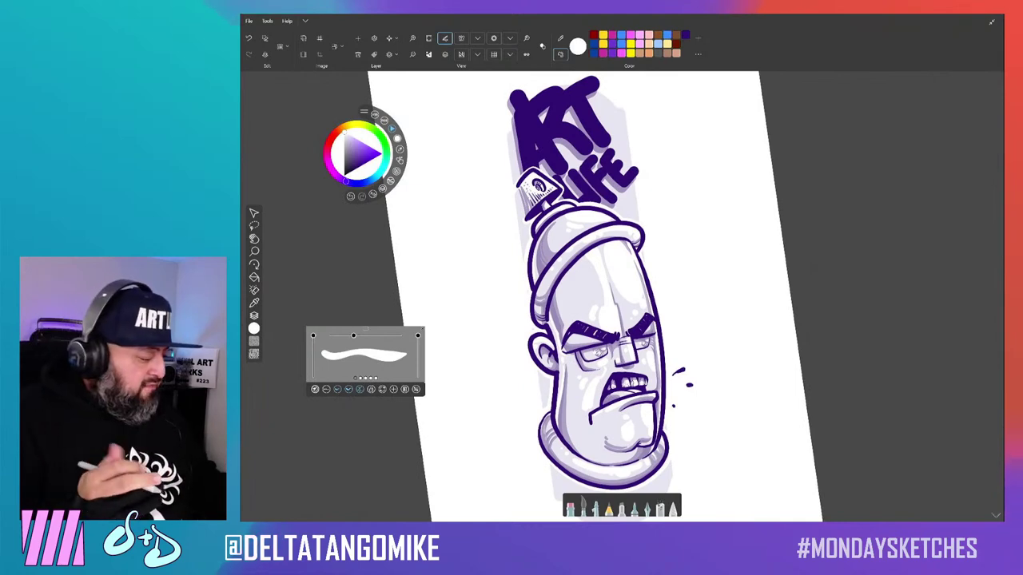
key(ctrl+l)
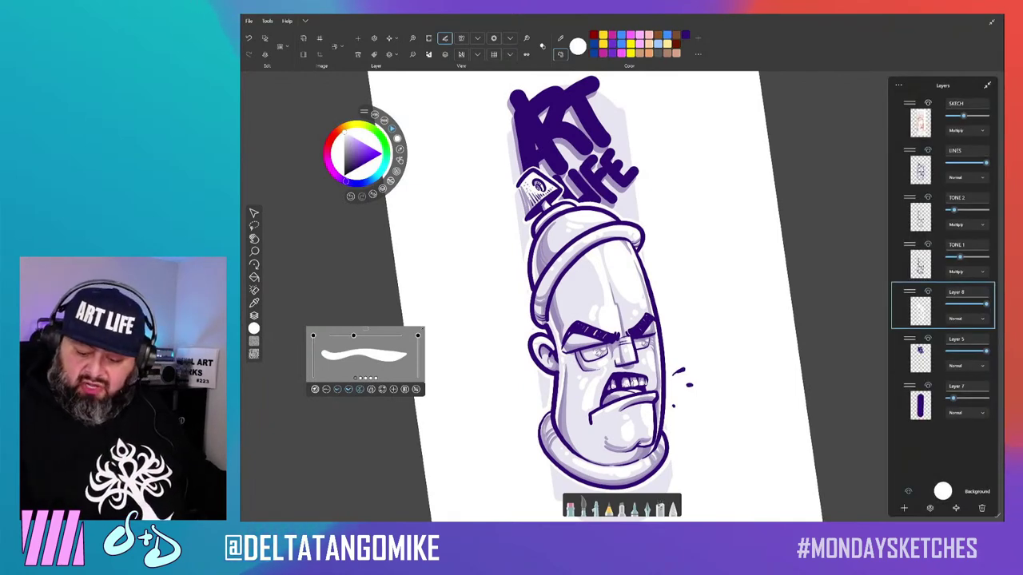
Add a new empty layer with slightly lowered opacity, then reset to the whole drawing.
key(ctrl+shift+n)
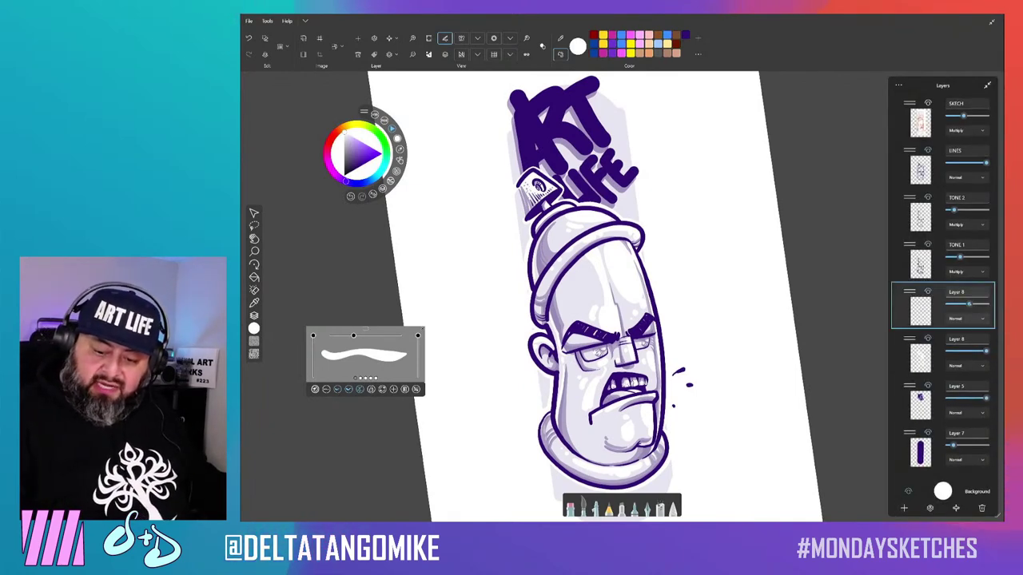
drag(986, 304, 968, 304)
key(ctrl+l)
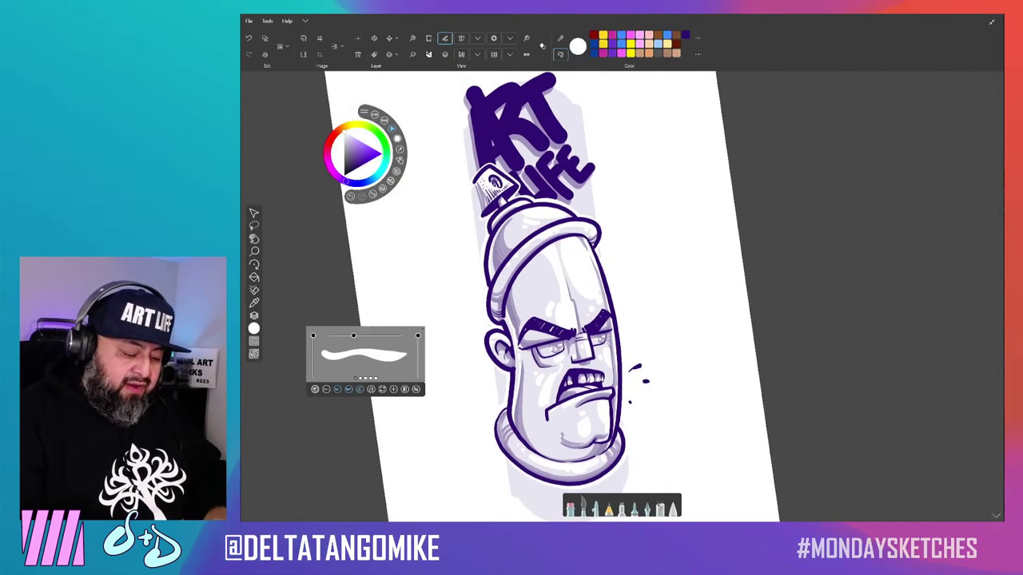
scroll(608, 336, up, 5)
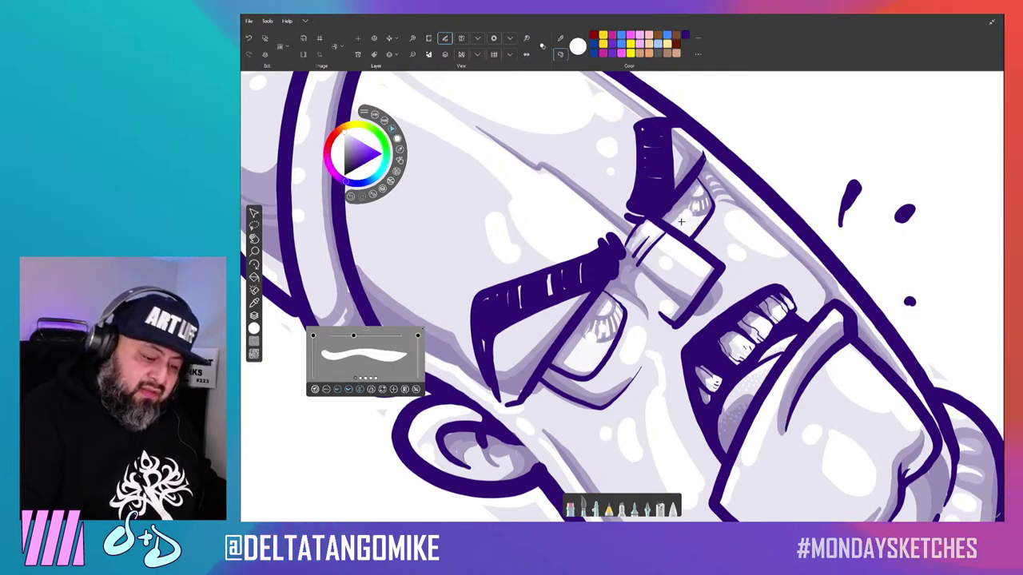
scroll(685, 228, down, 3)
key(Home)
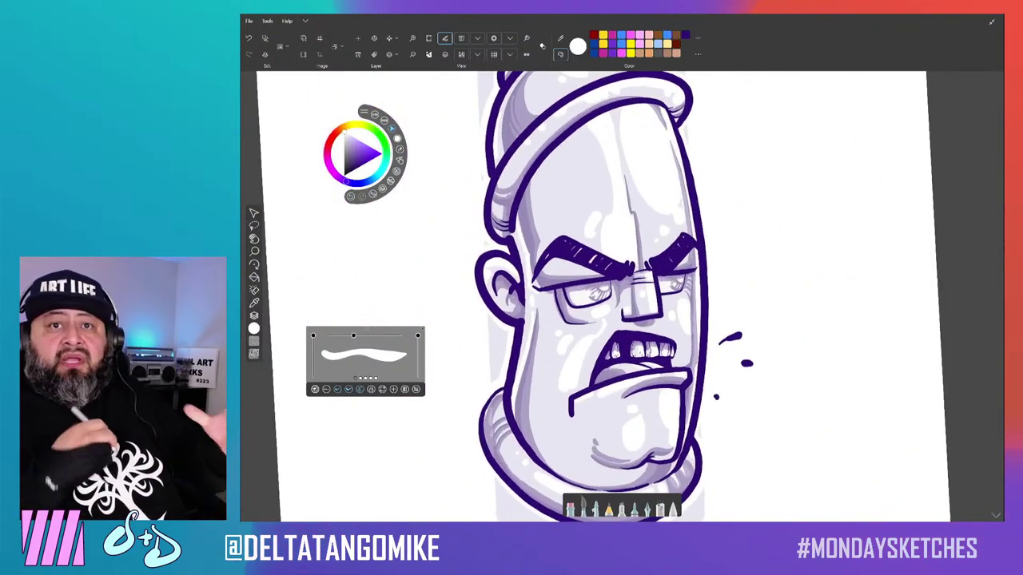
key(Home)
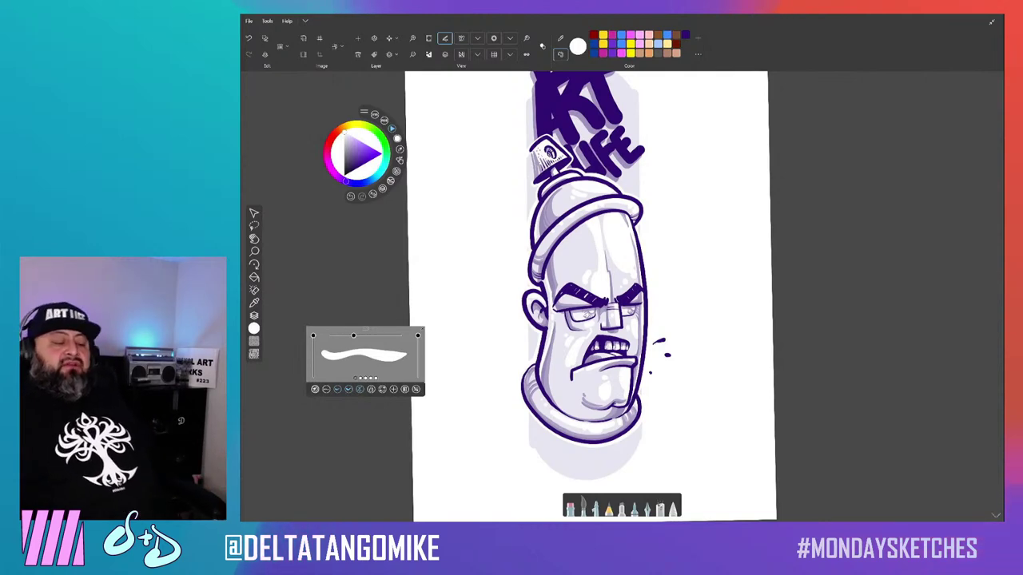
Compare the drawing with TONE 1 hidden and shown, then duplicate the TONE 1 layer.
key(l)
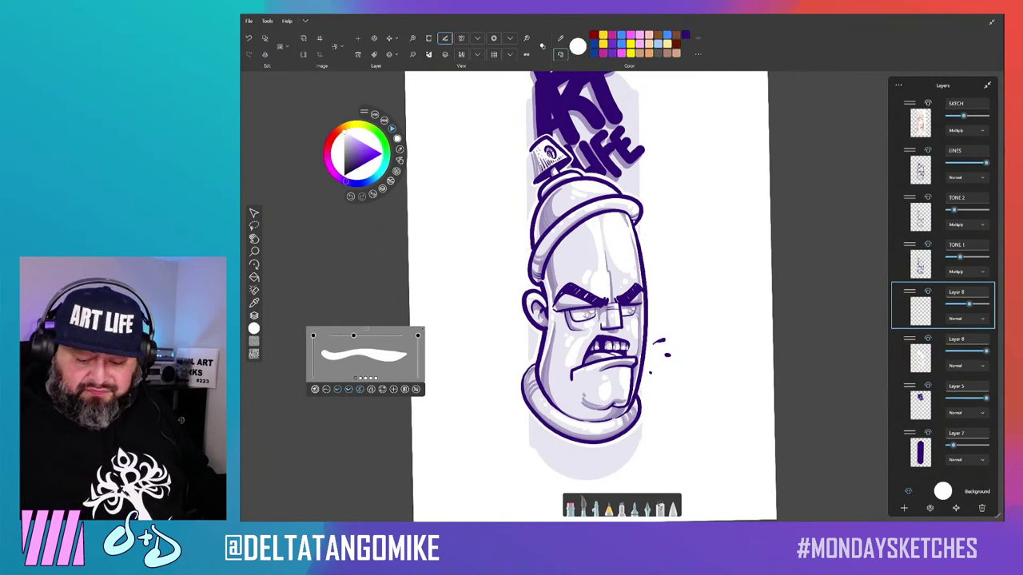
click(943, 400)
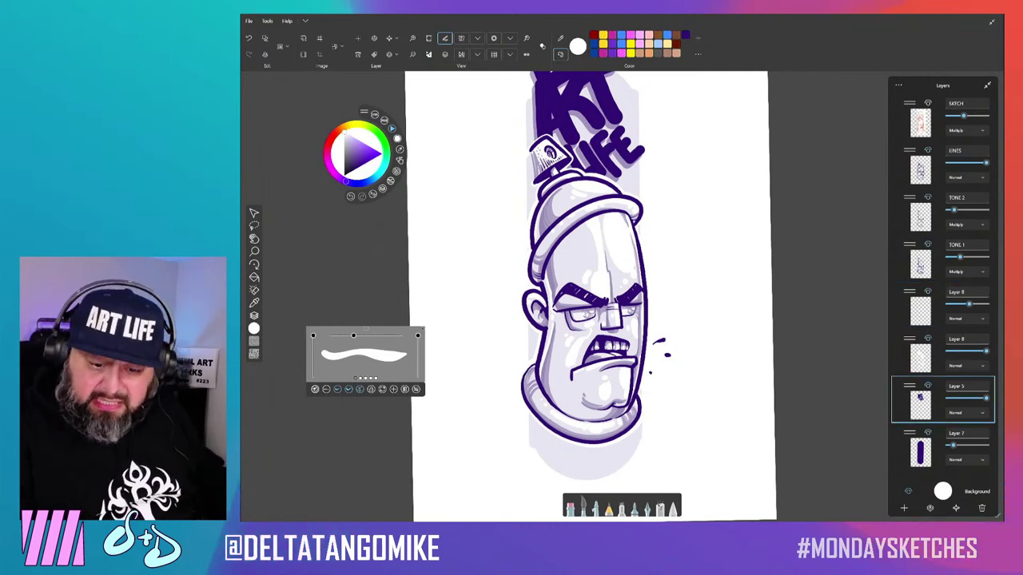
click(928, 244)
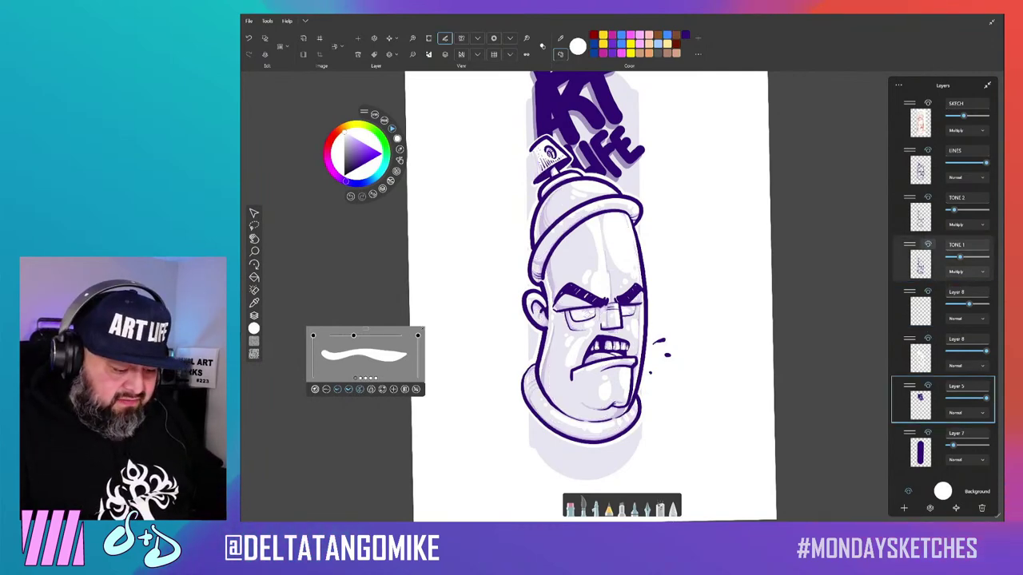
click(927, 244)
click(951, 259)
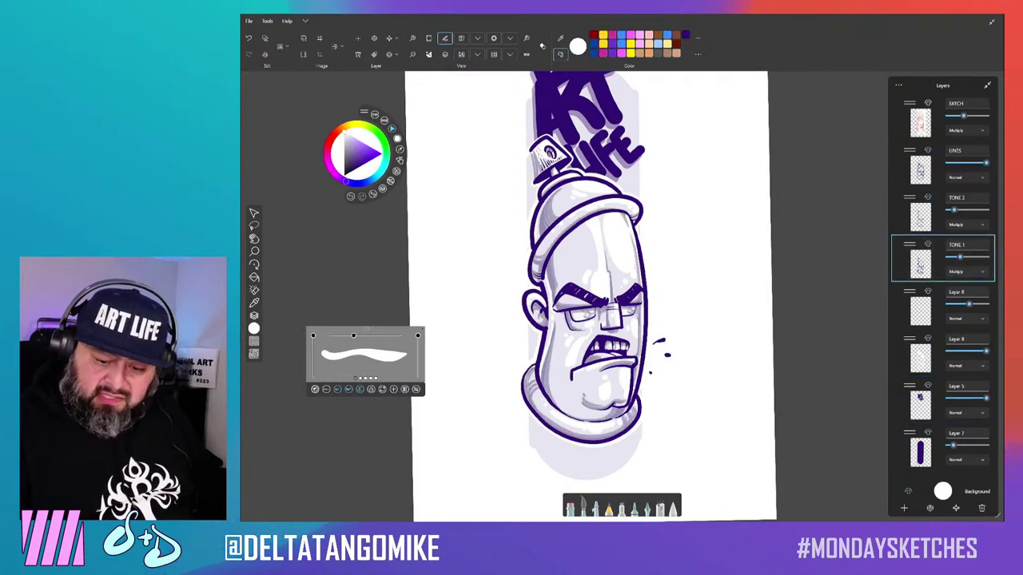
click(956, 508)
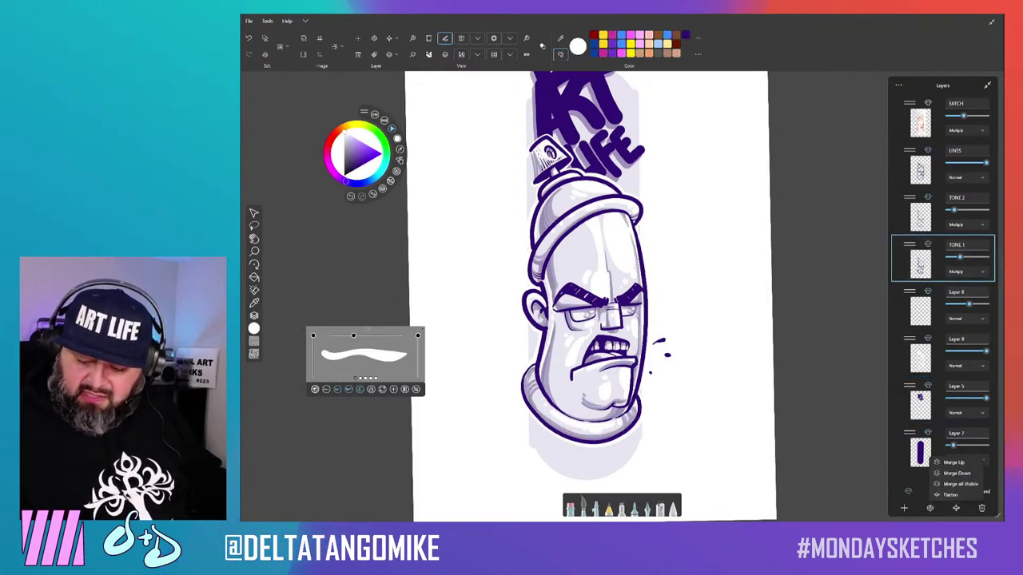
key(Escape)
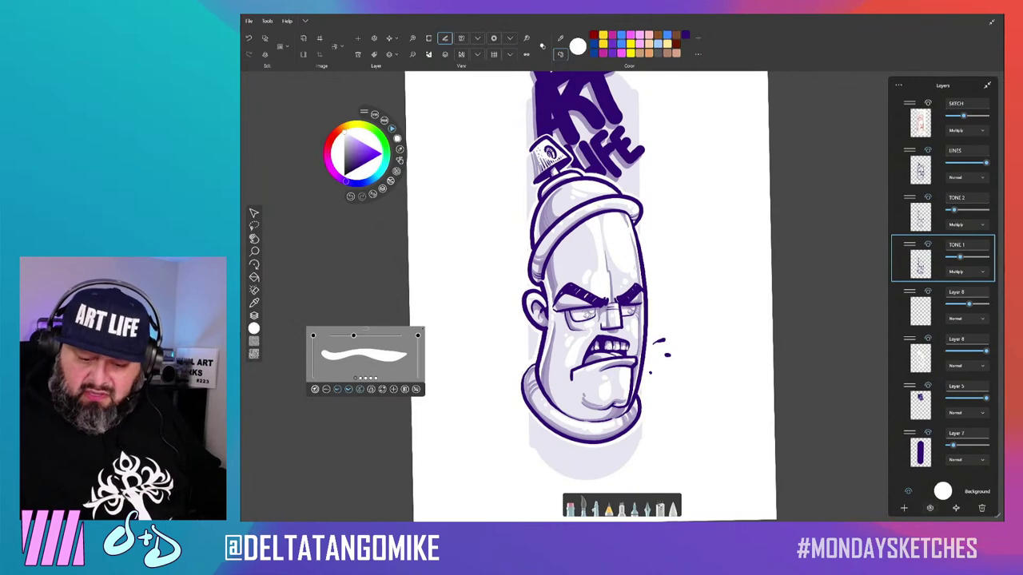
click(930, 508)
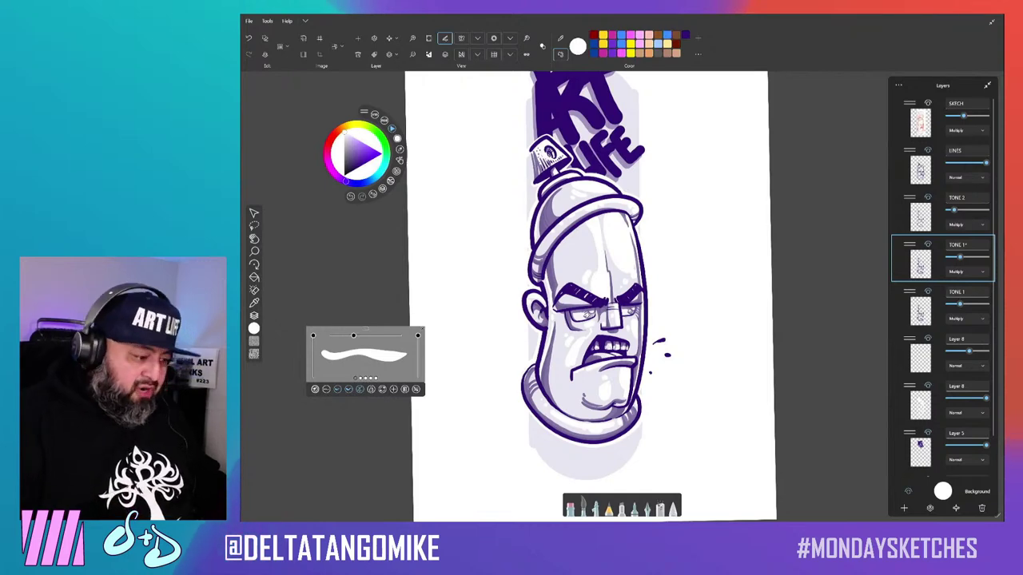
key(ctrl+l)
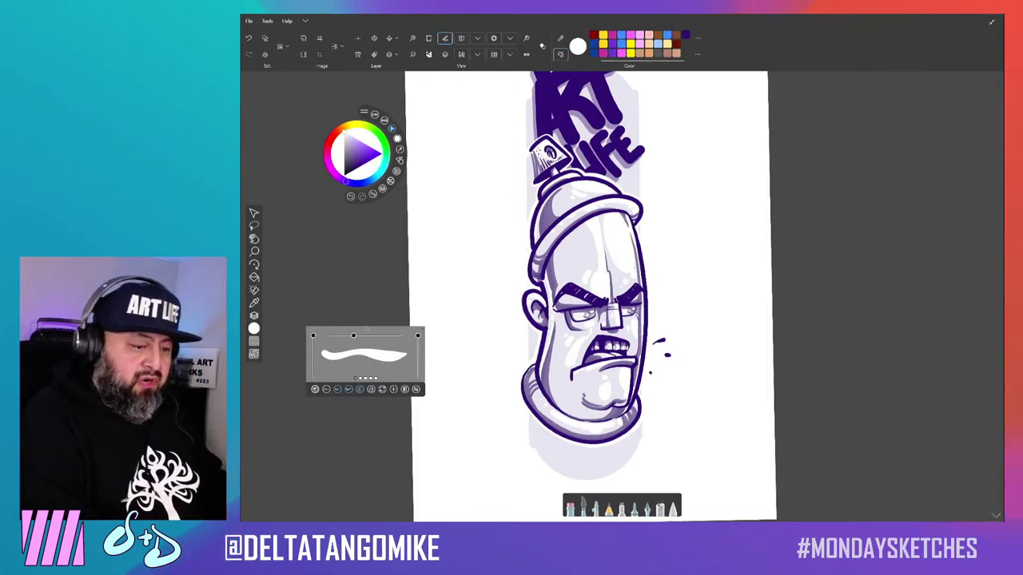
Switch the colour to purple and shade down the left side of the face.
key(i)
scroll(560, 255, up, 5)
scroll(559, 256, up, 2)
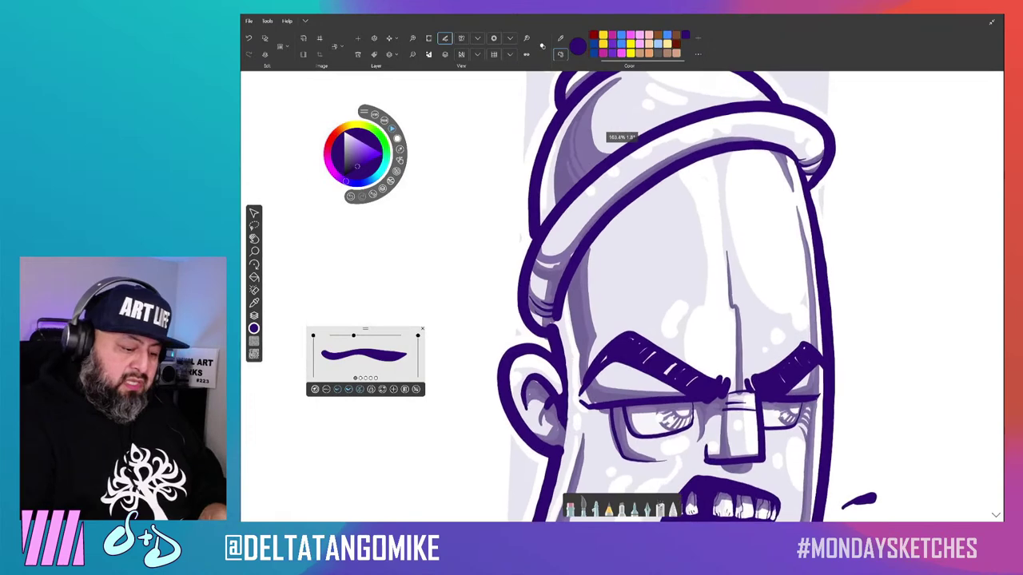
drag(625, 206, 601, 332)
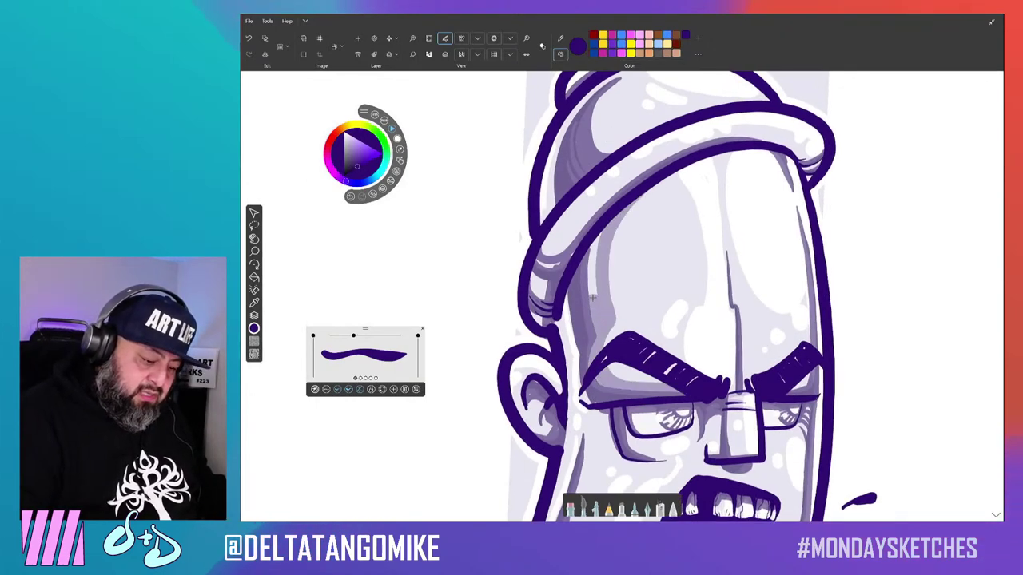
scroll(589, 285, down, 5)
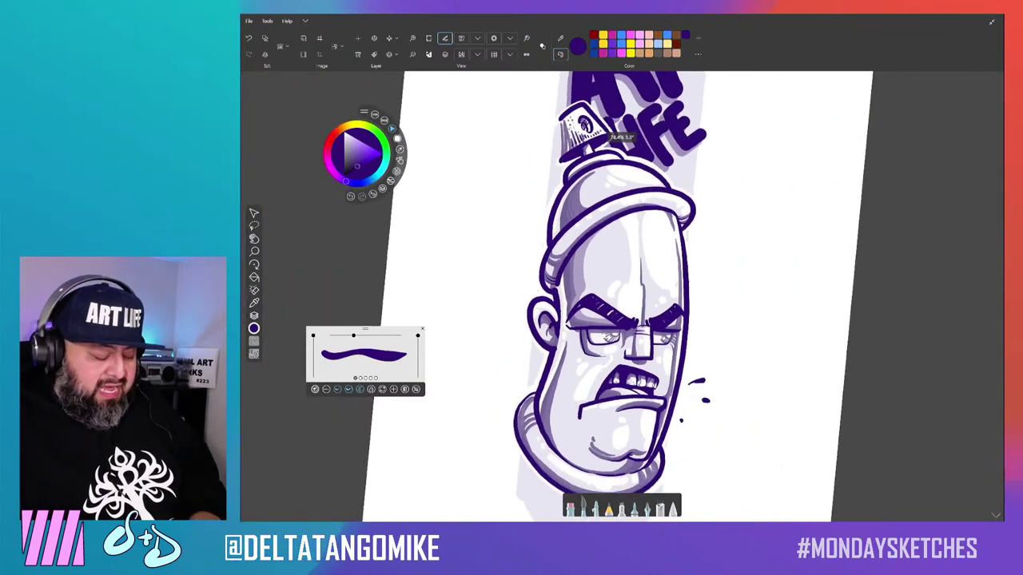
Rename the duplicate layer to TONE 3 and lower its opacity.
click(255, 315)
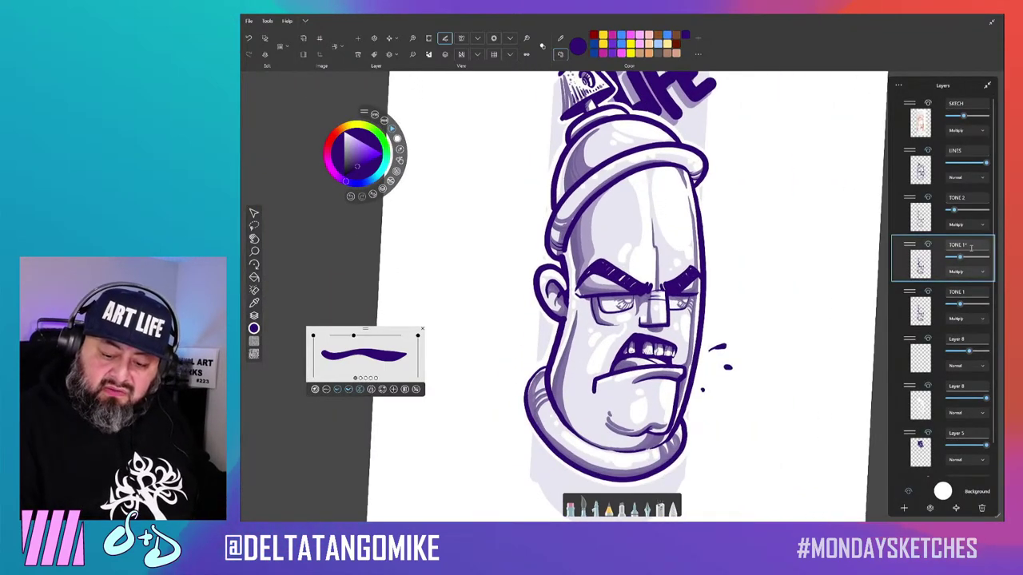
key(BackSpace)
text(3)
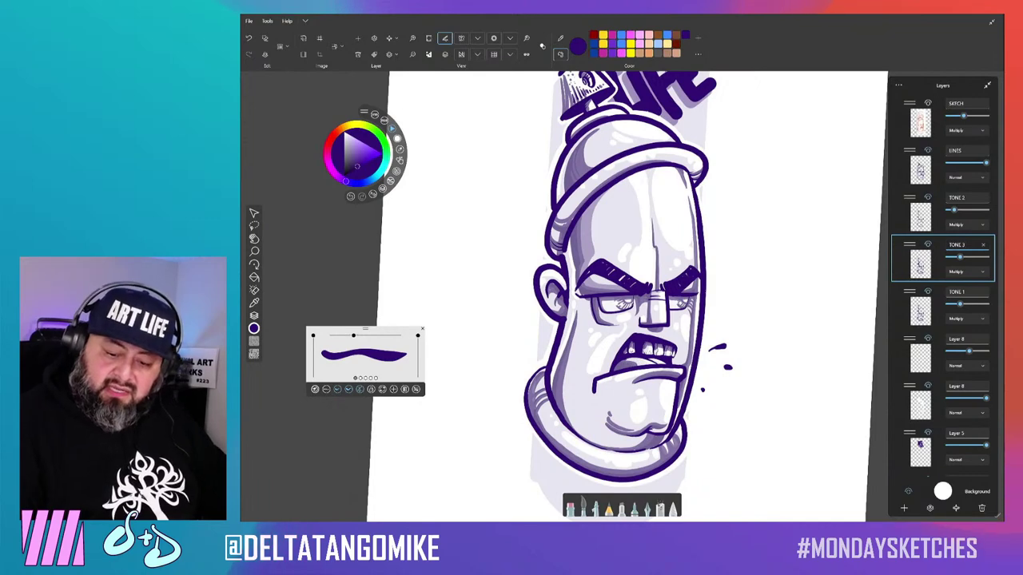
key(Return)
drag(586, 204, 607, 284)
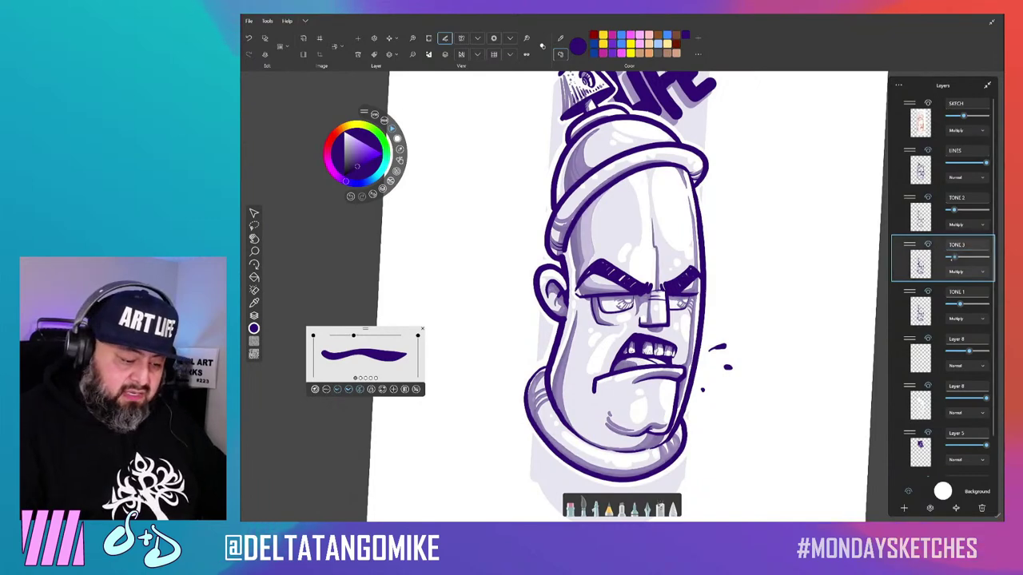
Add a light left-cheek stroke, a dark mark below the mouth, and thicken the right head outline.
click(572, 349)
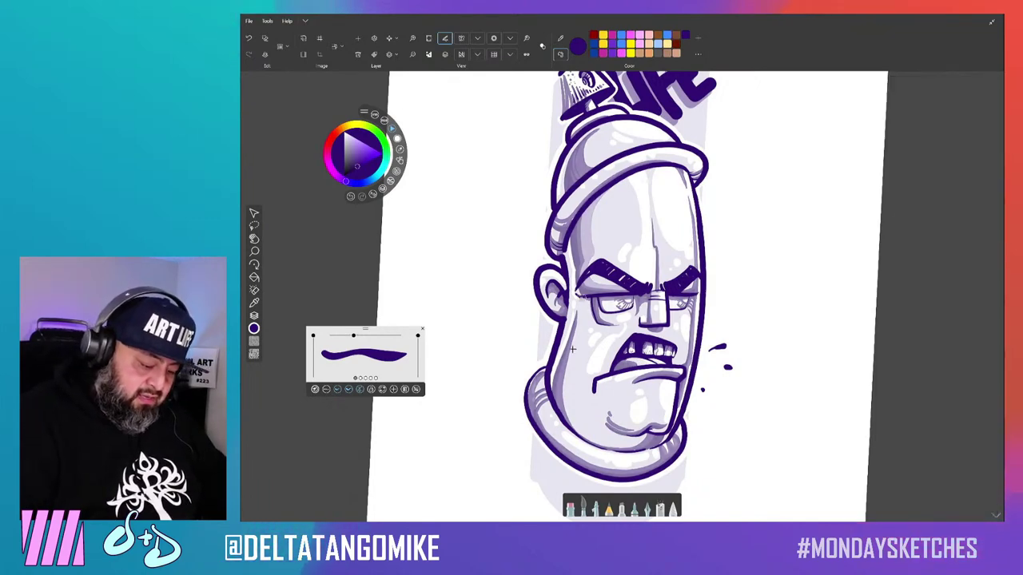
drag(581, 320, 587, 436)
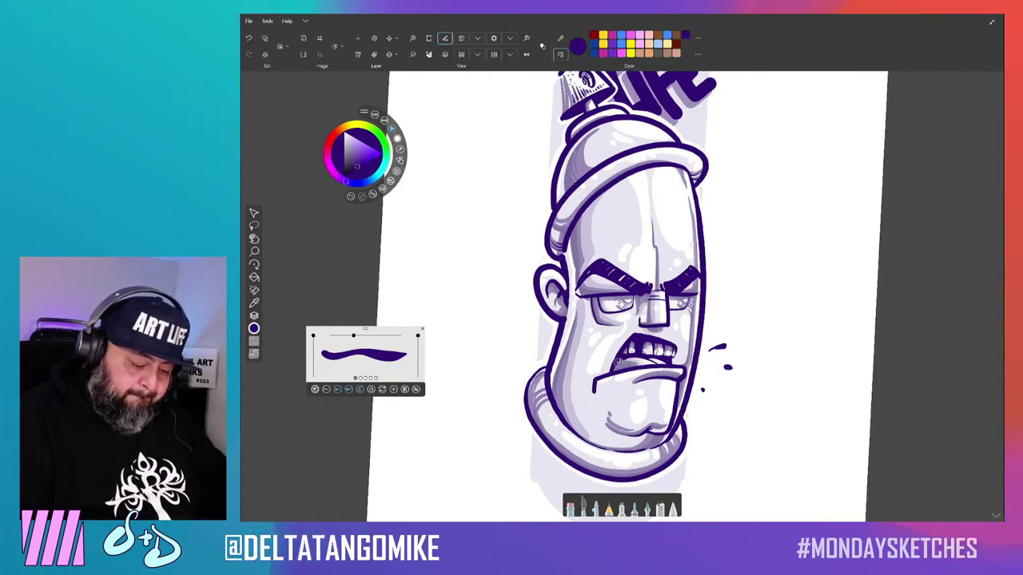
mouse_move(639, 376)
mouse_down()
mouse_move(614, 390)
mouse_move(651, 429)
mouse_up()
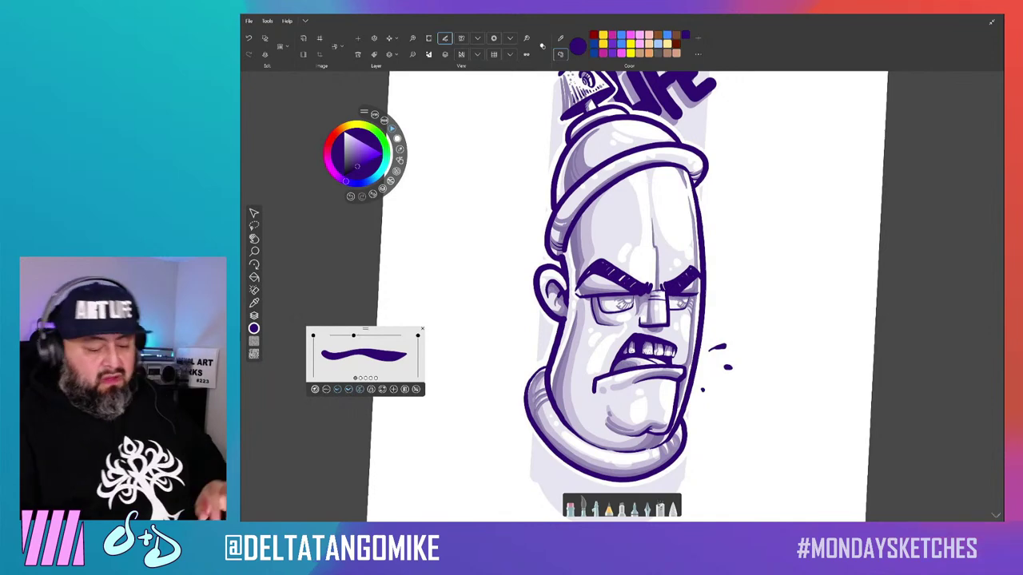
scroll(623, 296, up, 2)
scroll(611, 424, up, 3)
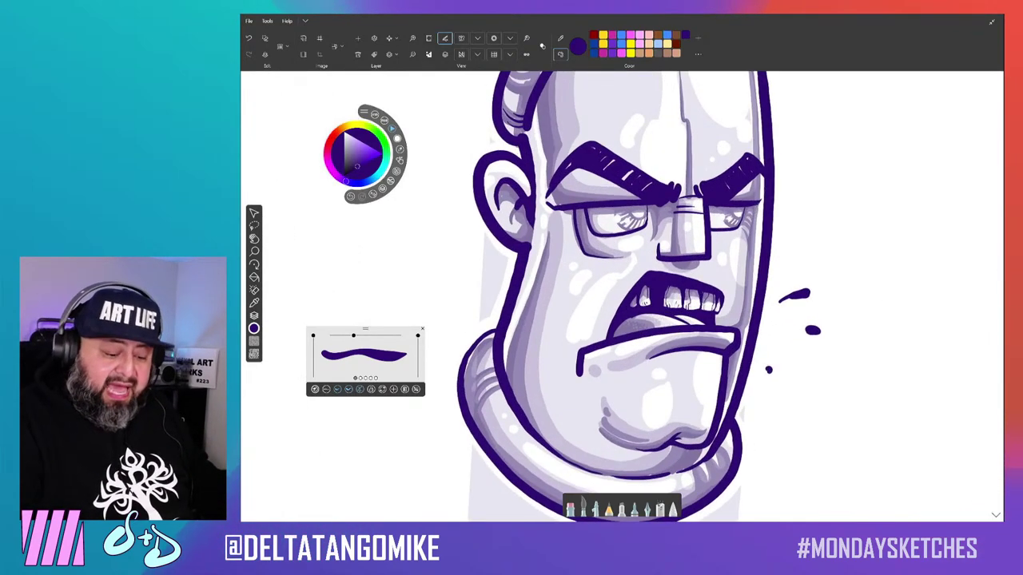
drag(623, 240, 607, 304)
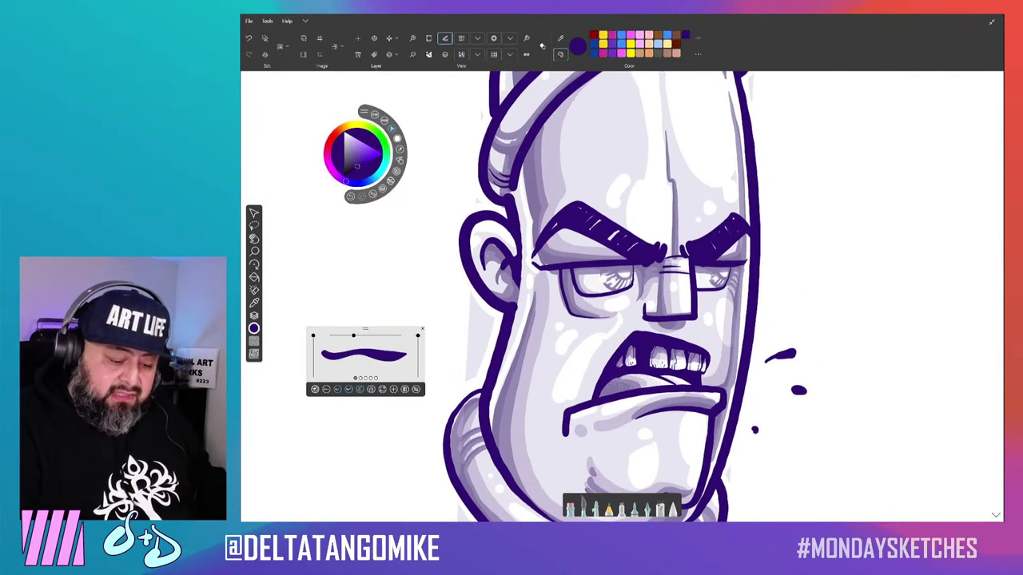
drag(660, 92, 684, 203)
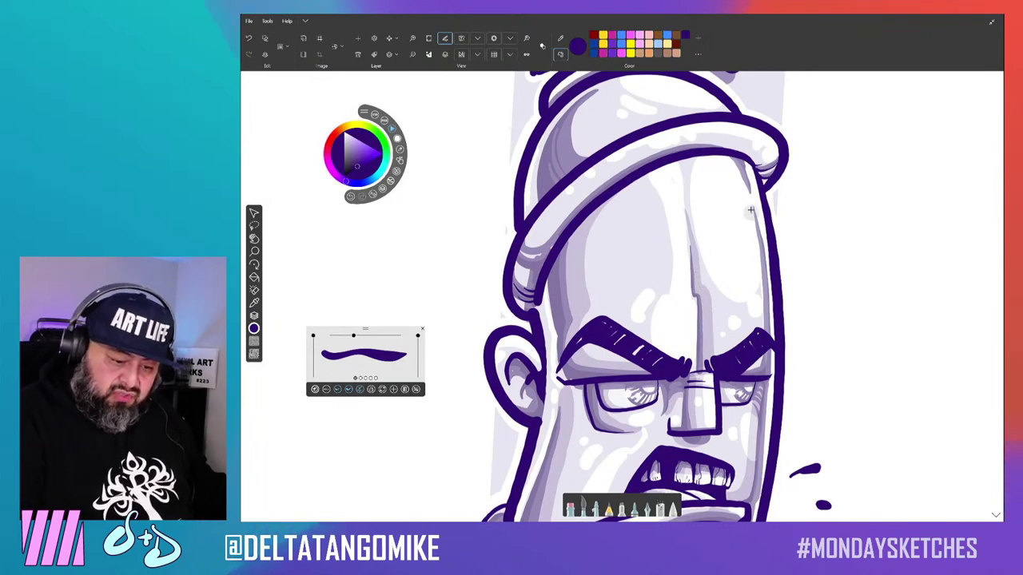
mouse_move(725, 162)
mouse_down()
mouse_move(753, 240)
mouse_move(756, 357)
mouse_up()
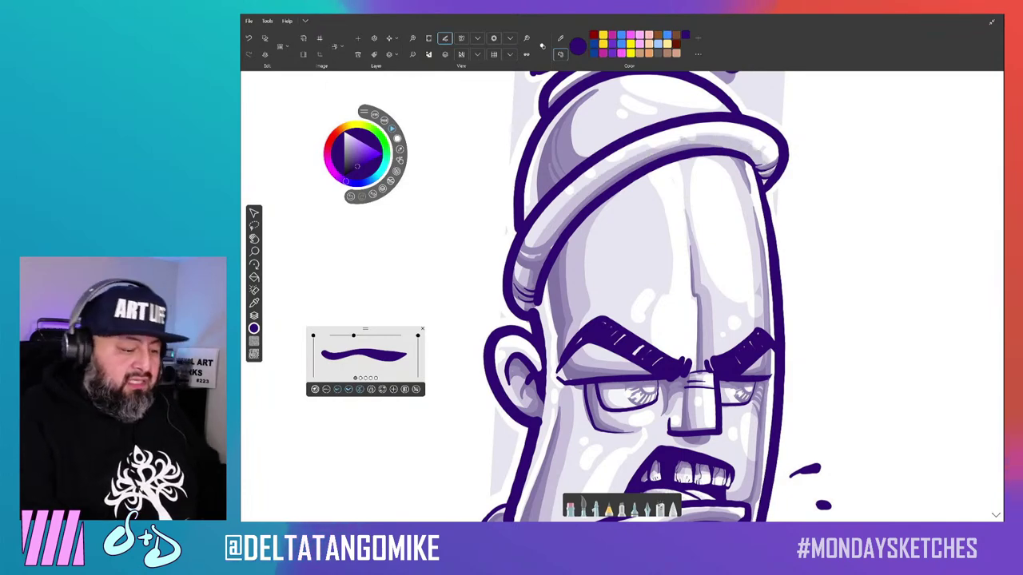
Rotate and zoom around the ART LIFE lettering and face, then show the layer list.
drag(480, 240, 516, 356)
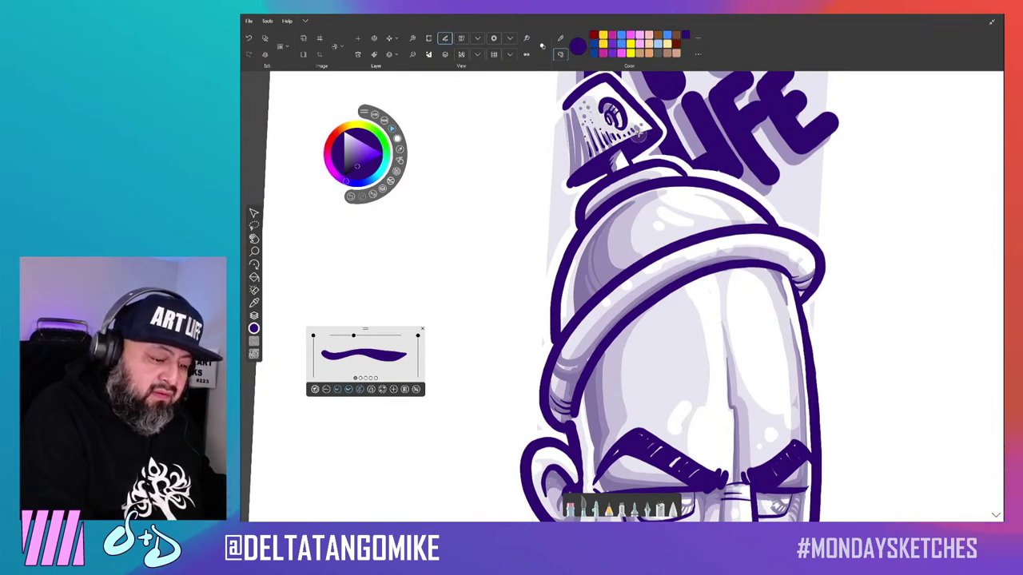
key(ctrl+0)
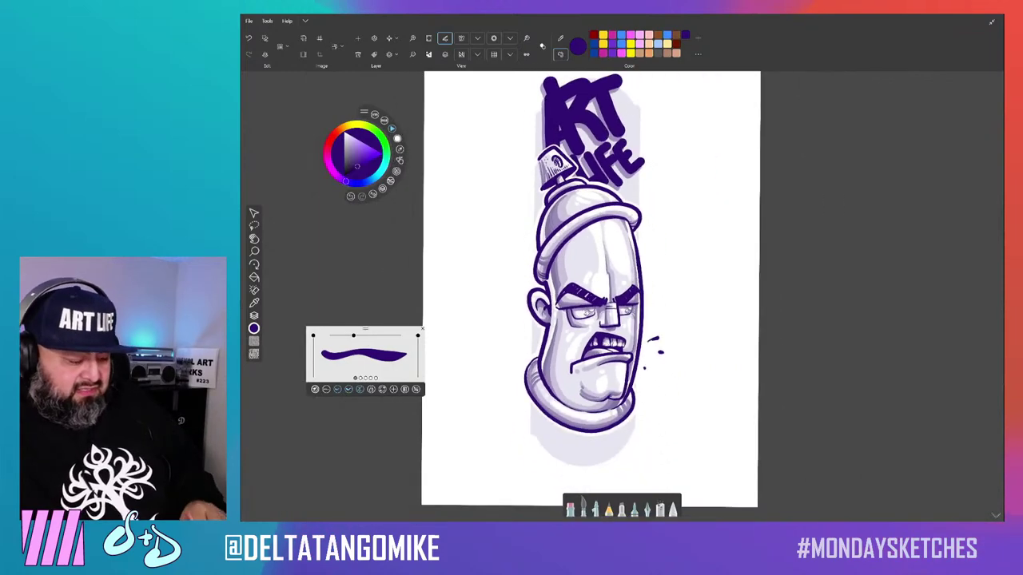
drag(591, 240, 617, 140)
scroll(622, 137, down, 2)
scroll(622, 137, down, 2)
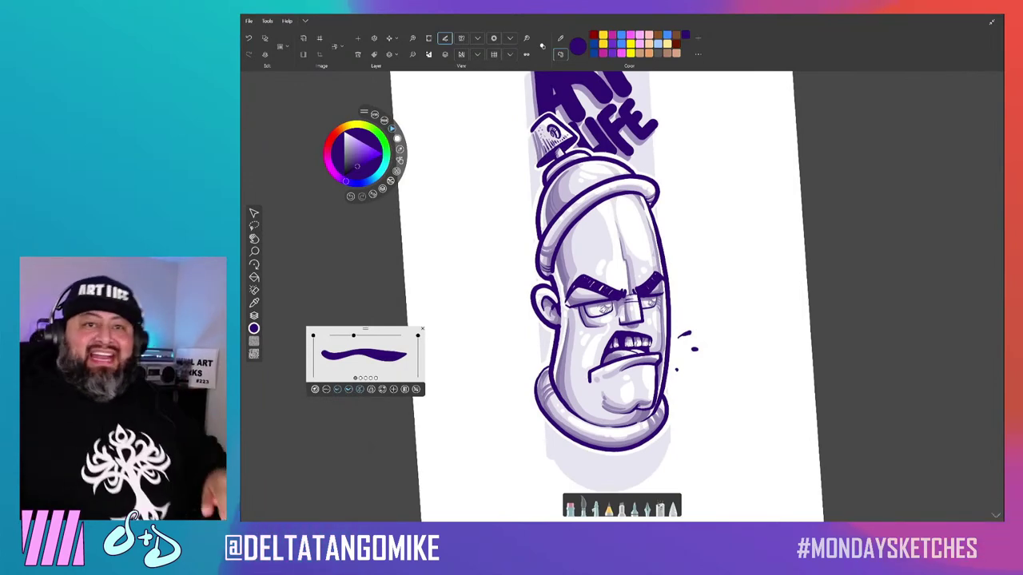
drag(622, 136, 631, 144)
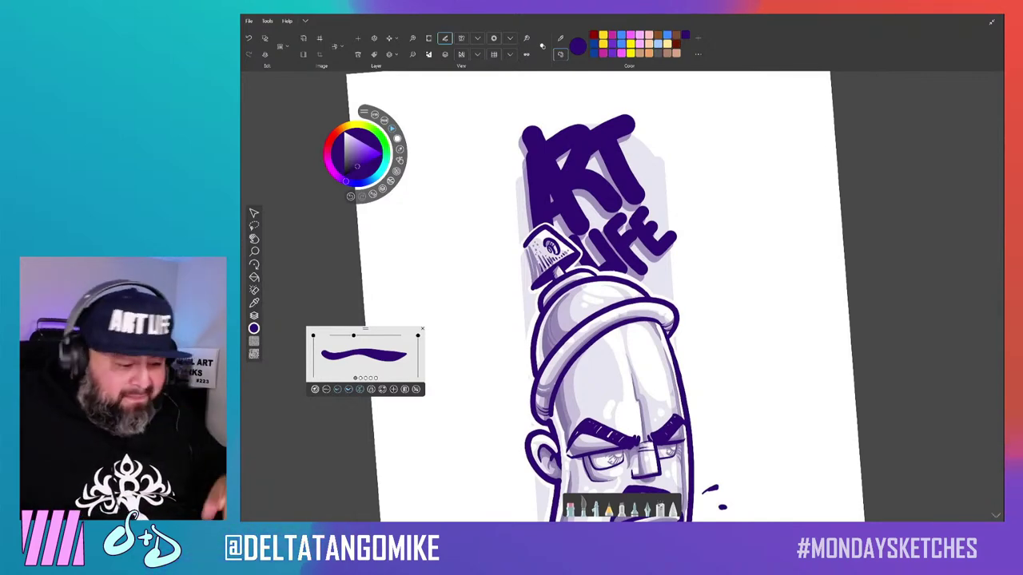
drag(622, 136, 616, 143)
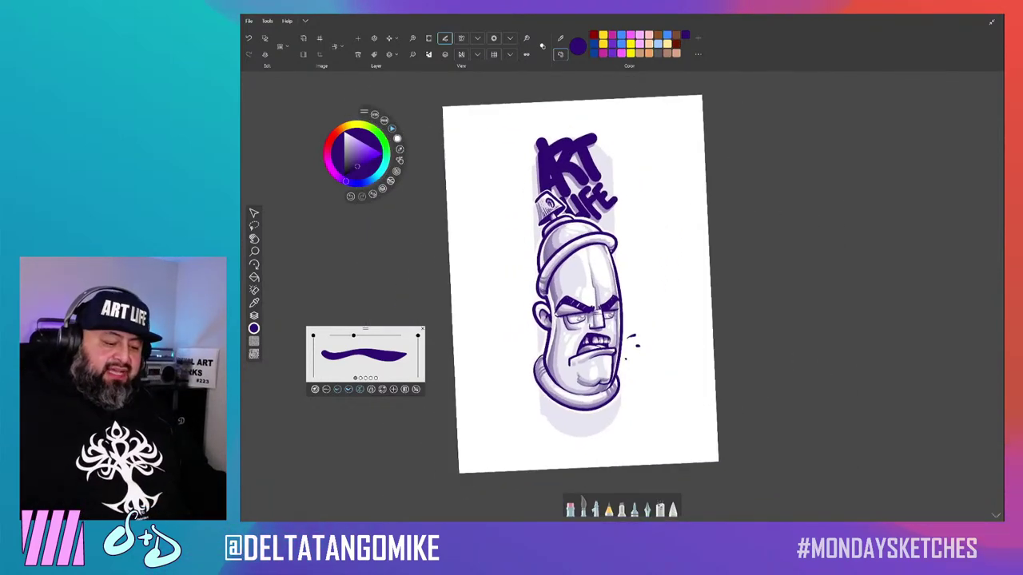
drag(623, 137, 631, 143)
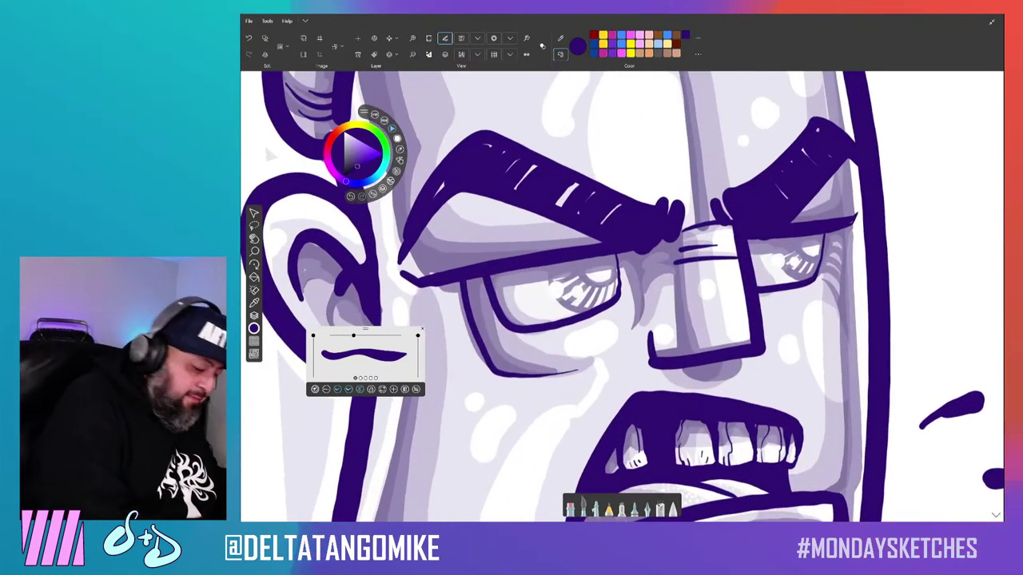
key(ctrl+l)
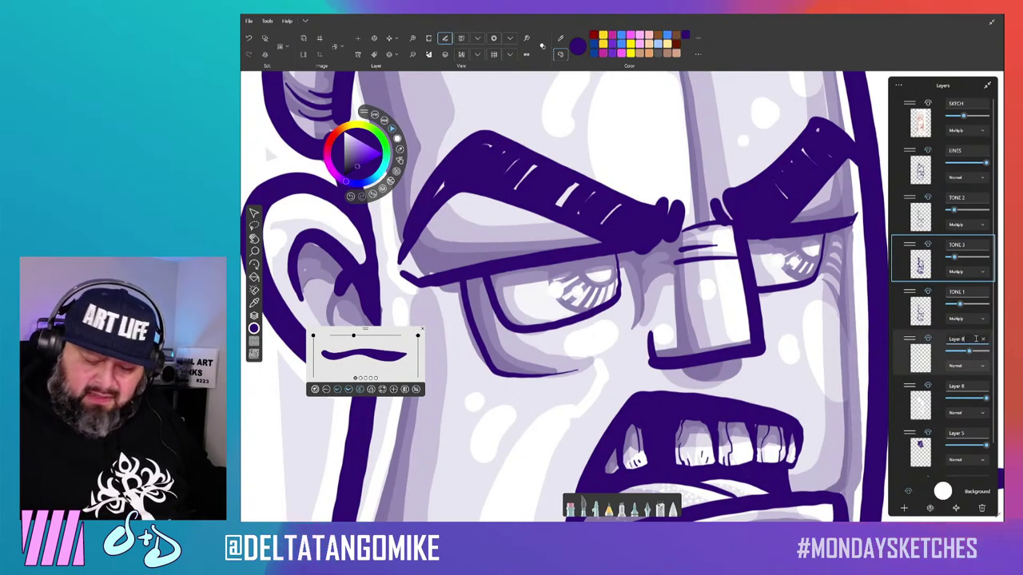
Rename the two extra layers beneath TONE 1 to LITE and WHITE.
click(956, 339)
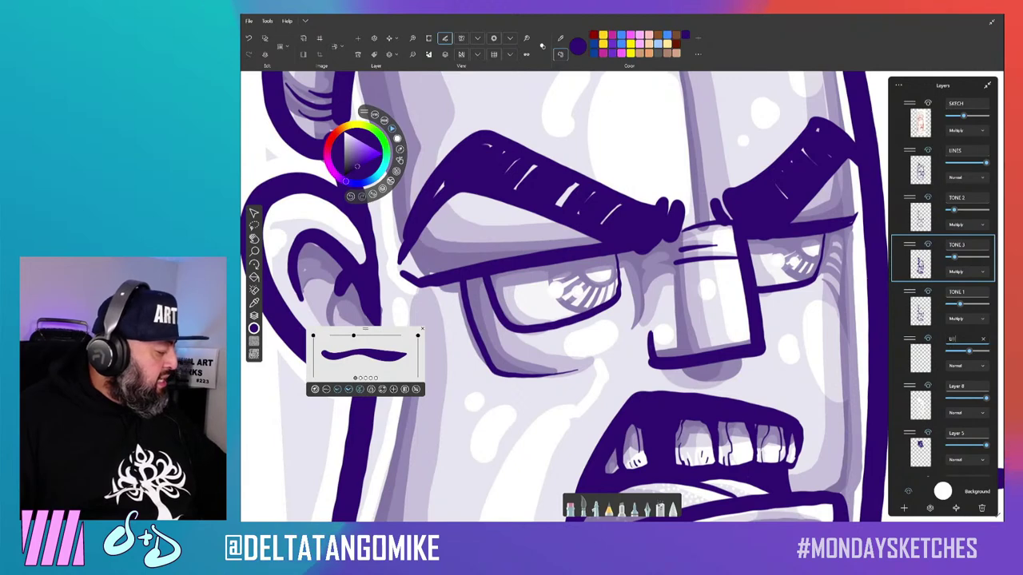
text(GHT)
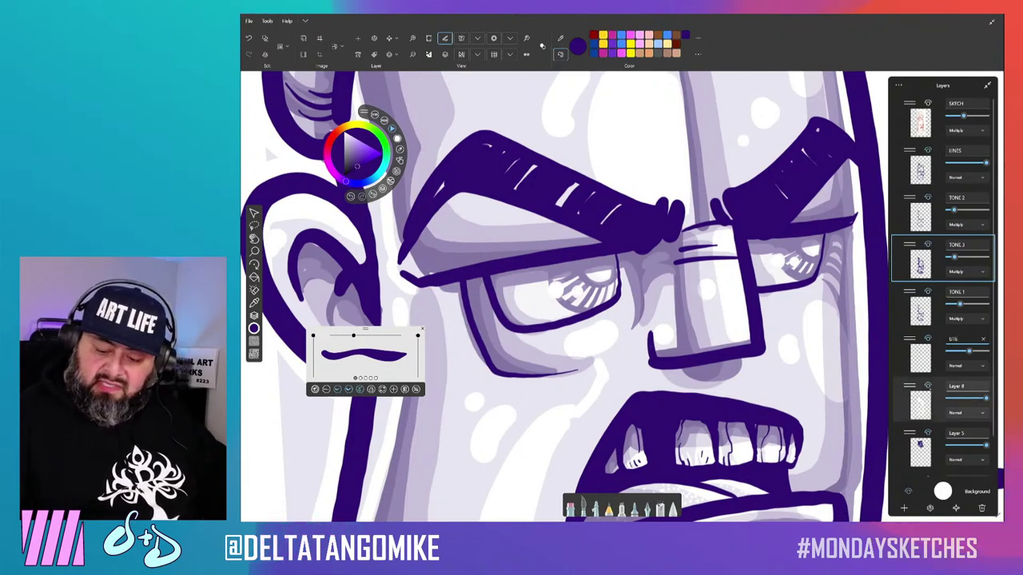
key(Return)
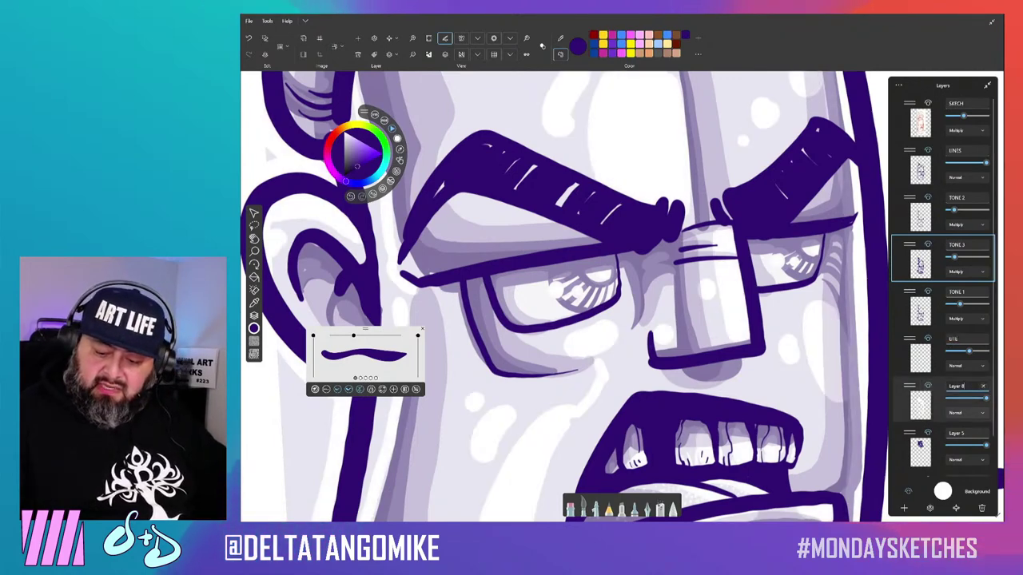
double_click(978, 389)
text(WH)
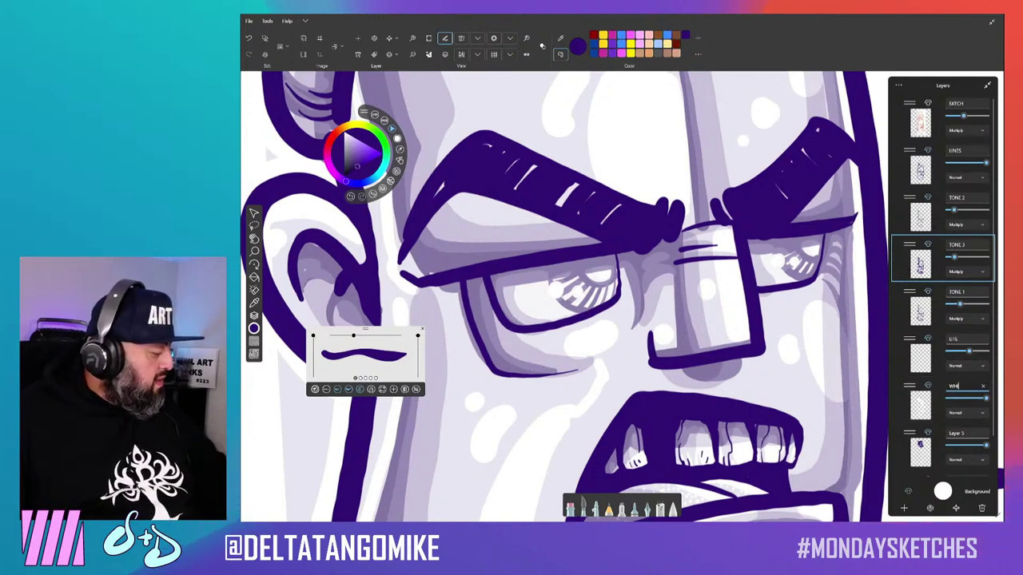
text(ITE)
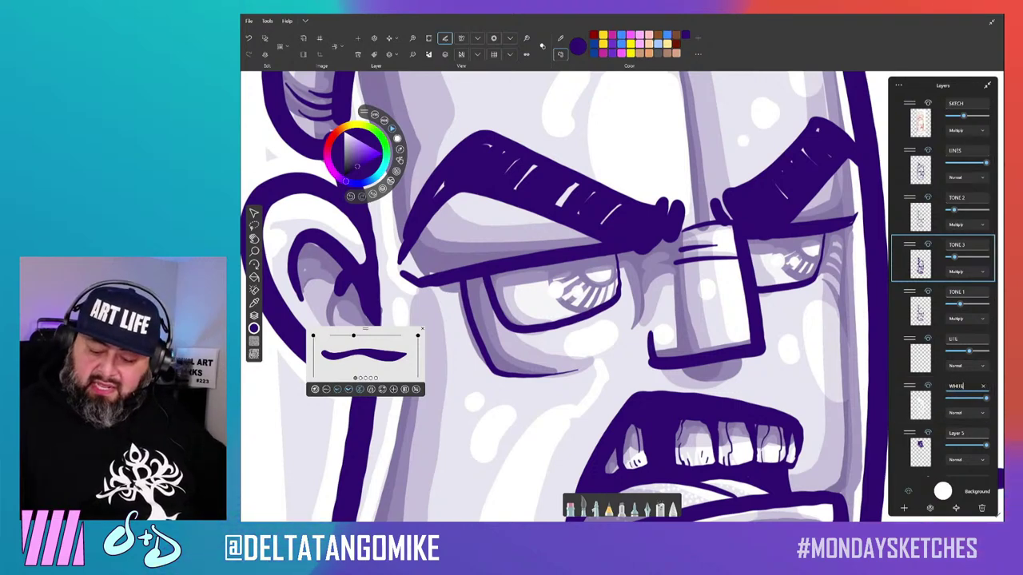
key(Tab)
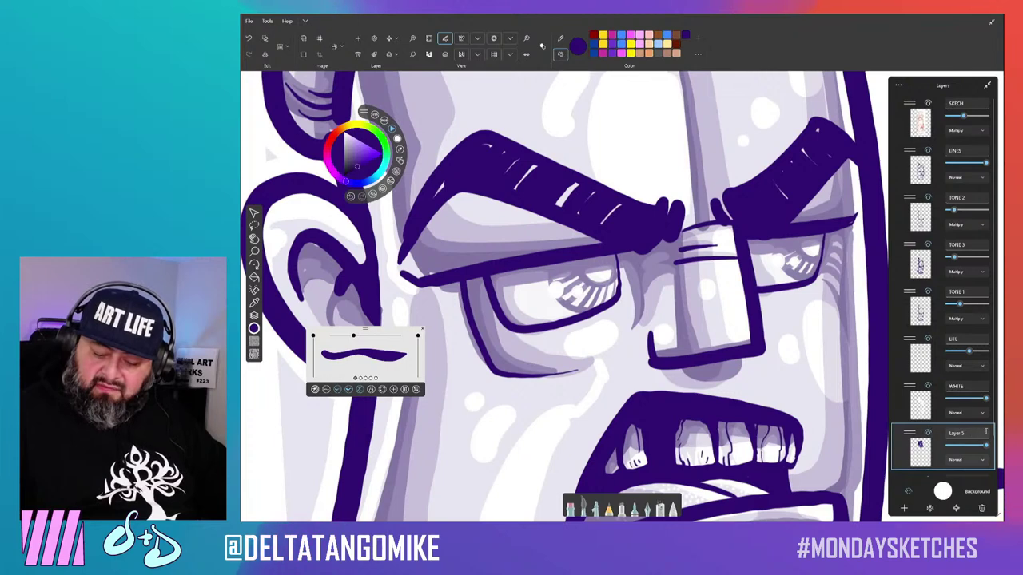
Rename Layer 5 to ART LIFE and Layer 7 to DECK.
click(985, 432)
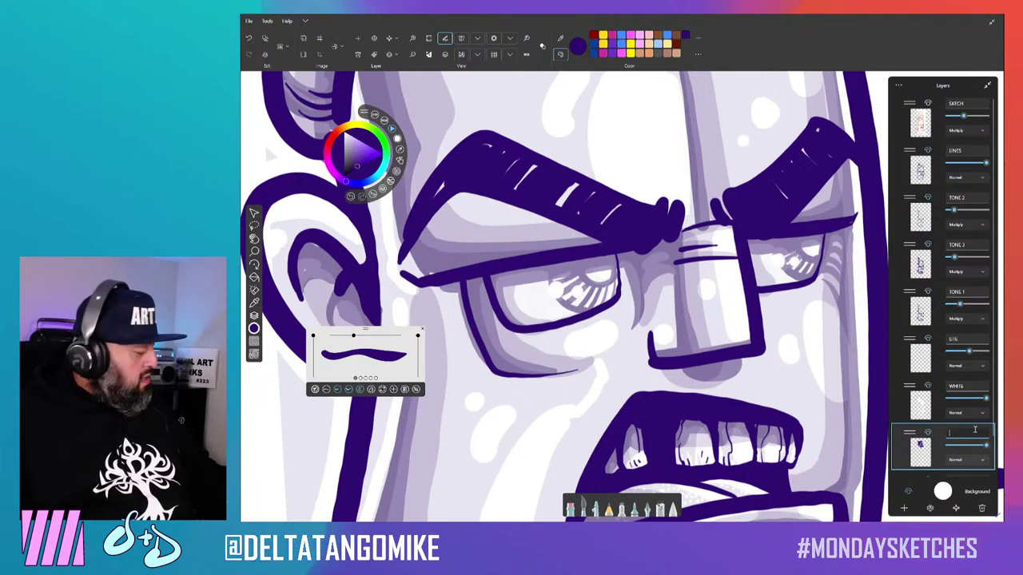
text(ART LIFE)
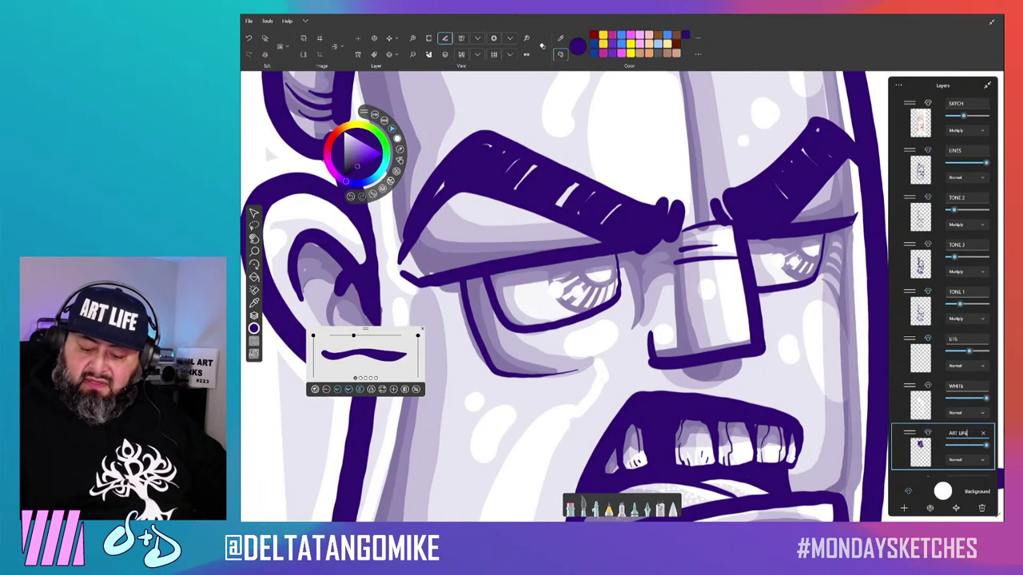
scroll(943, 288, down, 1)
scroll(943, 288, down, 2)
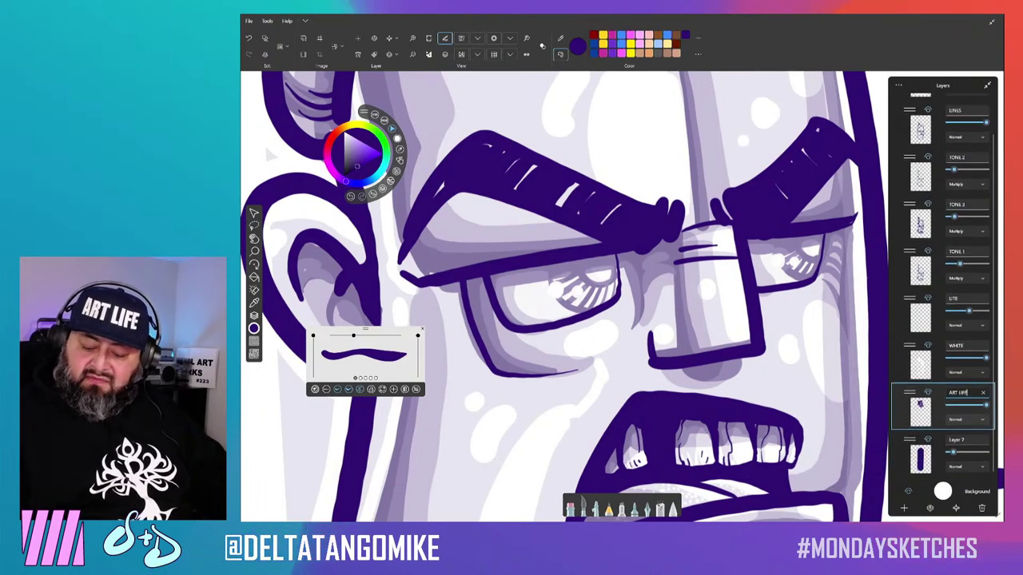
key(ctrl+a)
key(BackSpace)
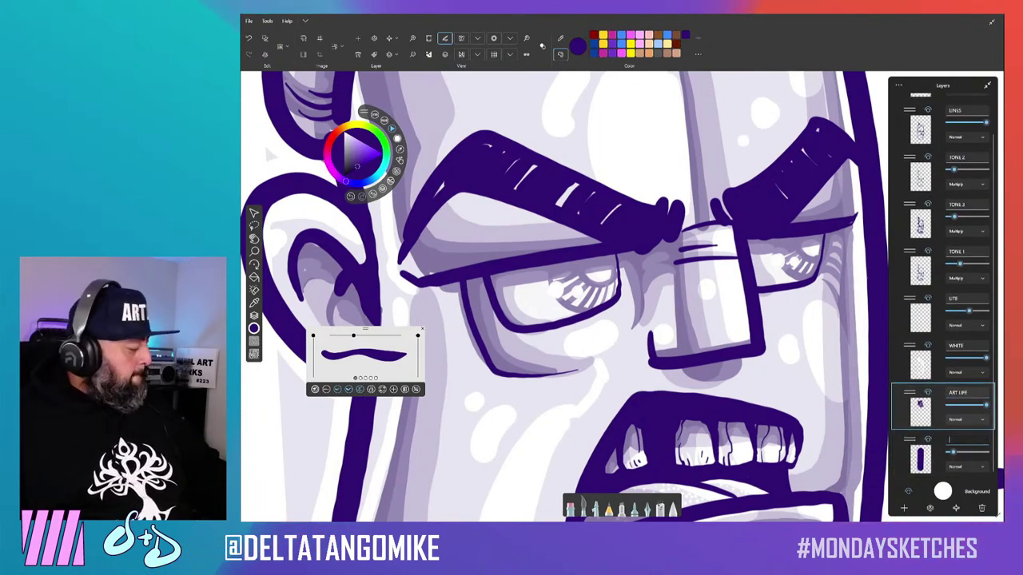
text(BACK)
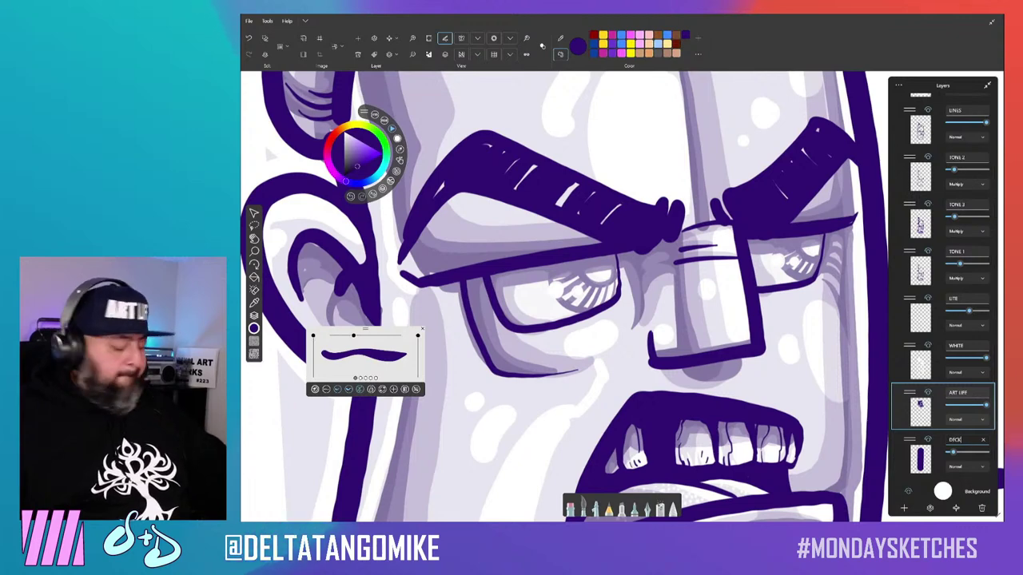
key(Return)
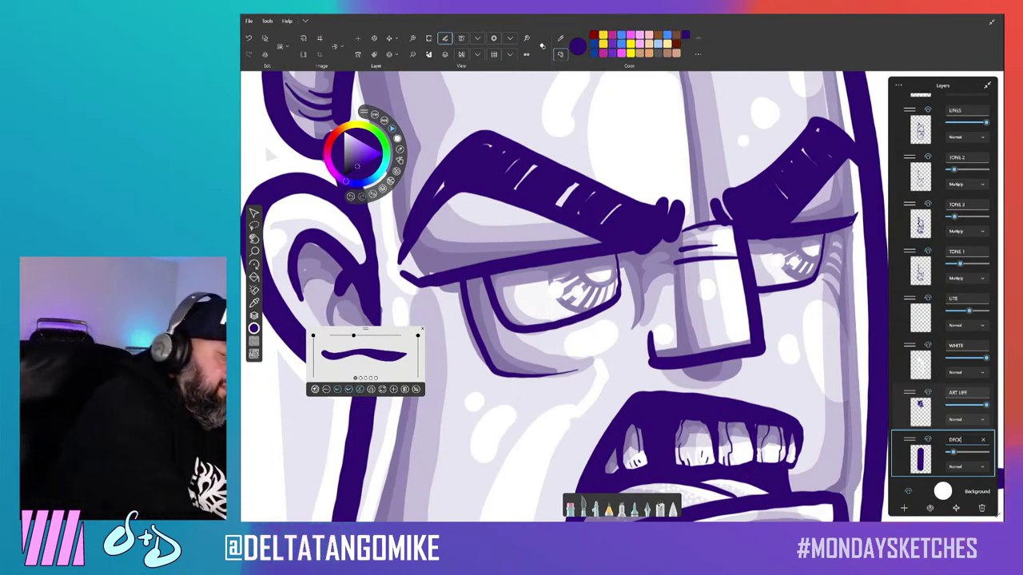
Add a new layer named LIL LINES above LINES and shrink the brush for fine lines.
click(249, 21)
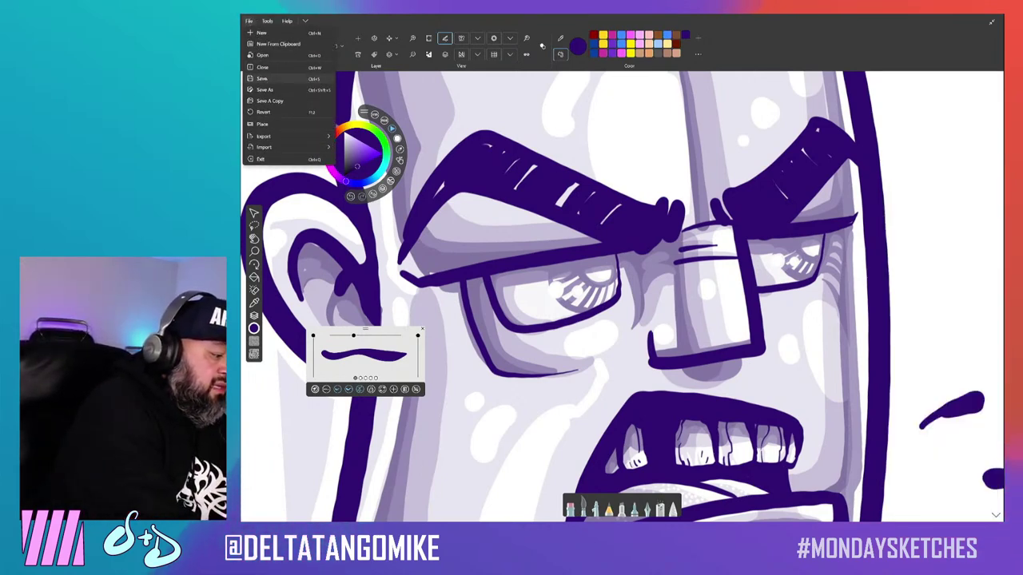
key(Escape)
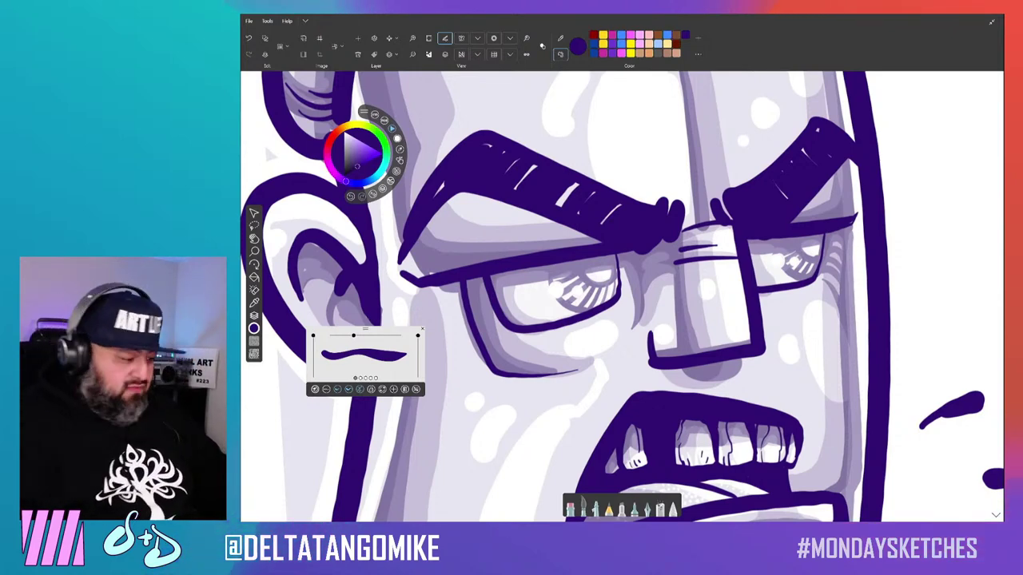
key(ctrl+l)
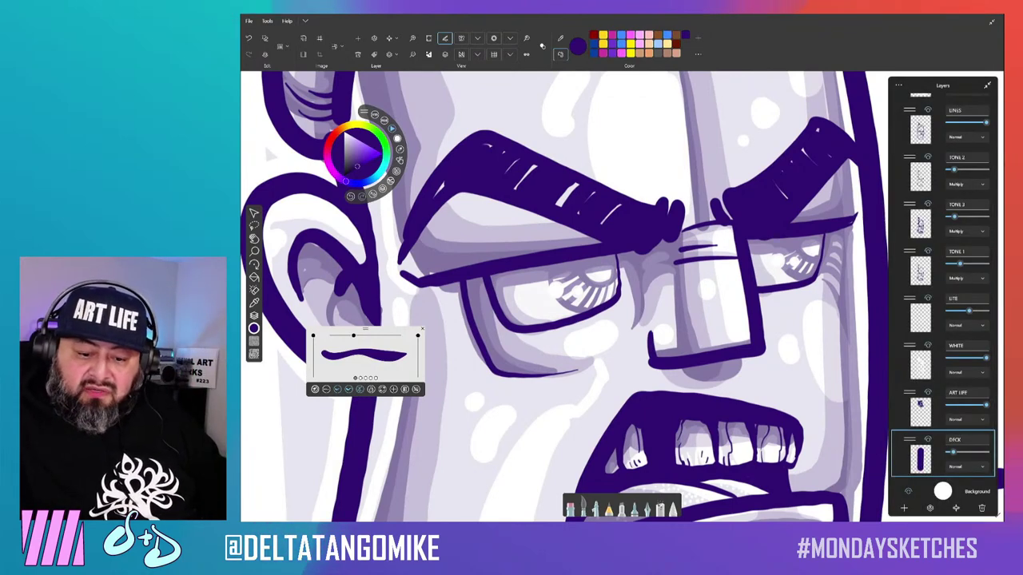
click(943, 126)
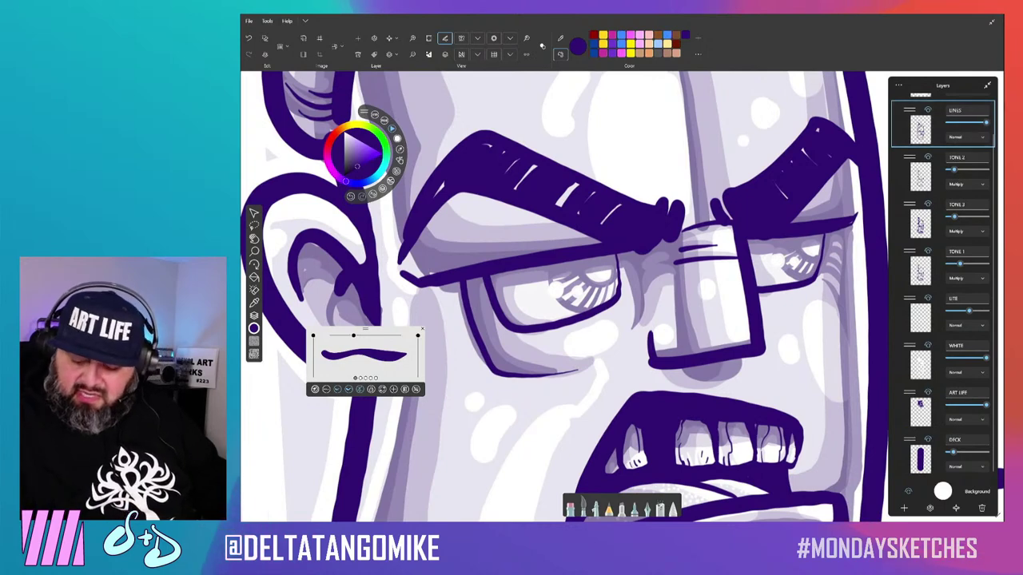
key(ctrl+shift+n)
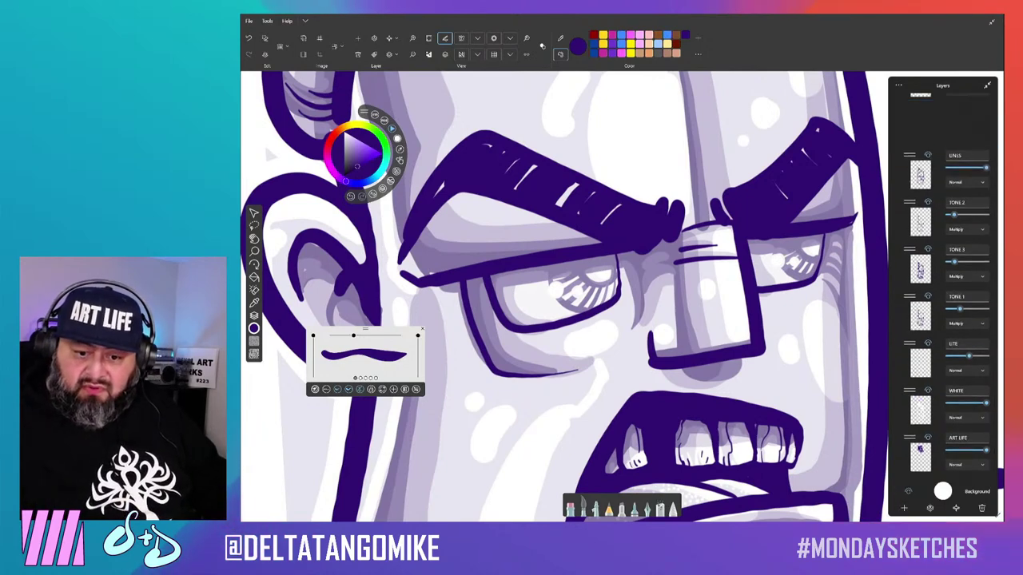
double_click(957, 110)
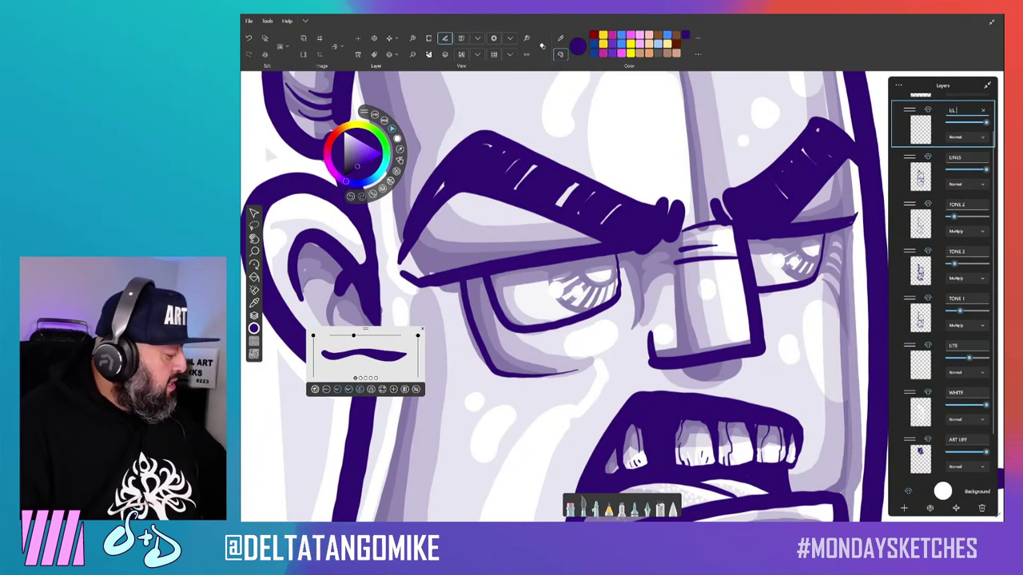
text(LIL LINES)
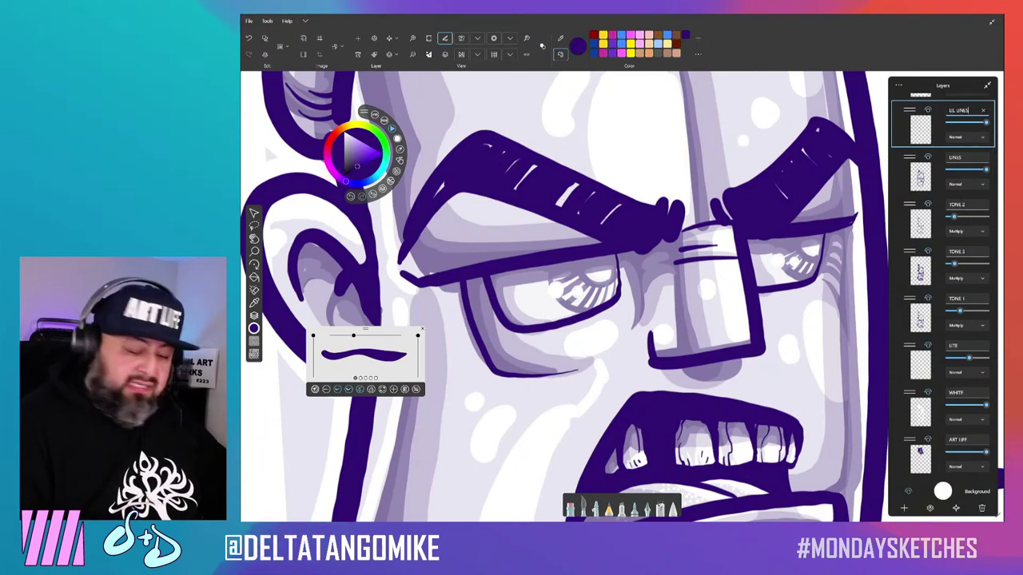
key(Return)
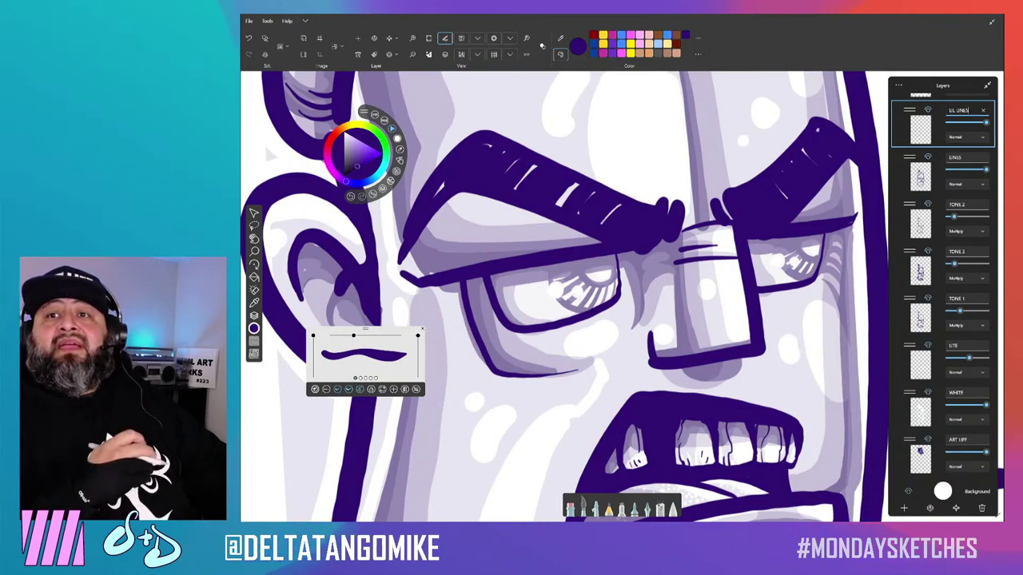
key(l)
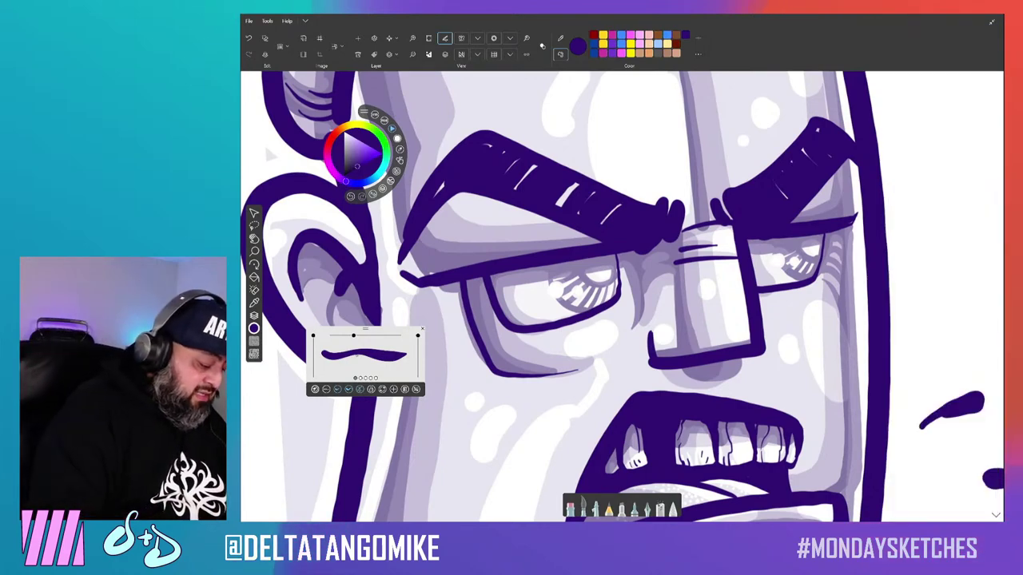
key(bracketleft)
Draw a thin line around the left eye, redrawing it after one undo.
scroll(623, 296, up, 5)
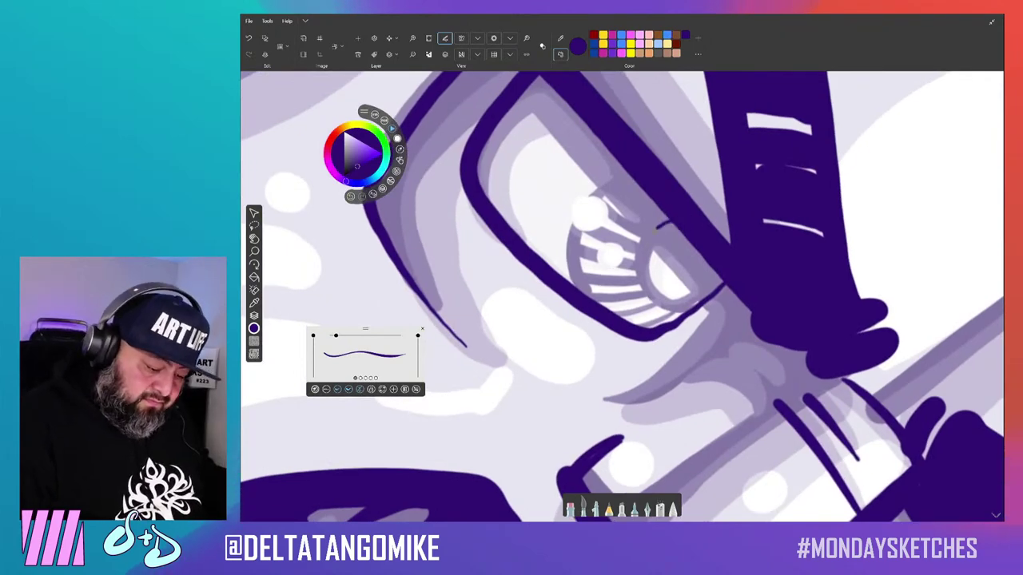
mouse_move(657, 227)
mouse_down()
mouse_move(640, 268)
mouse_move(696, 302)
mouse_up()
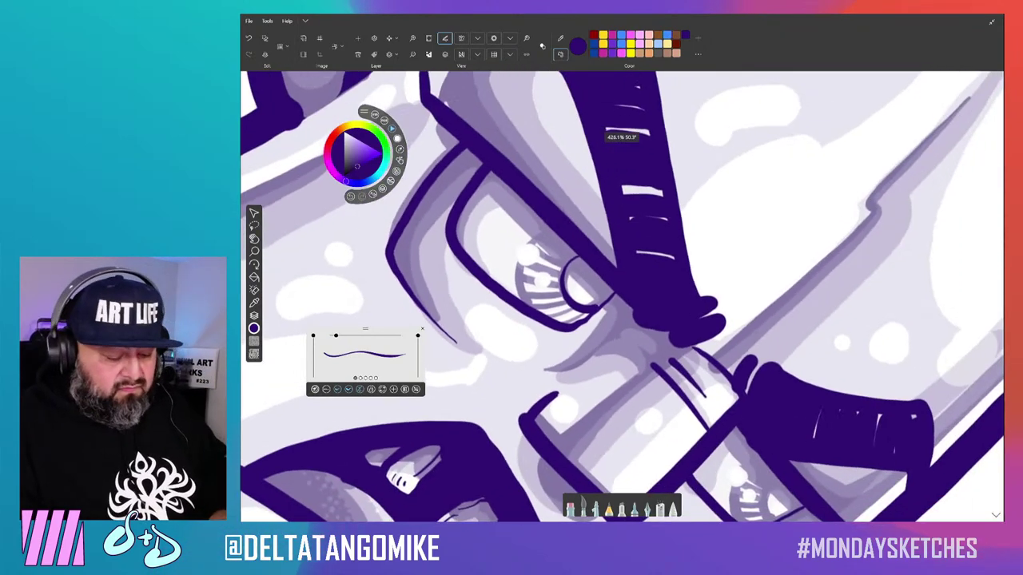
drag(623, 296, 560, 312)
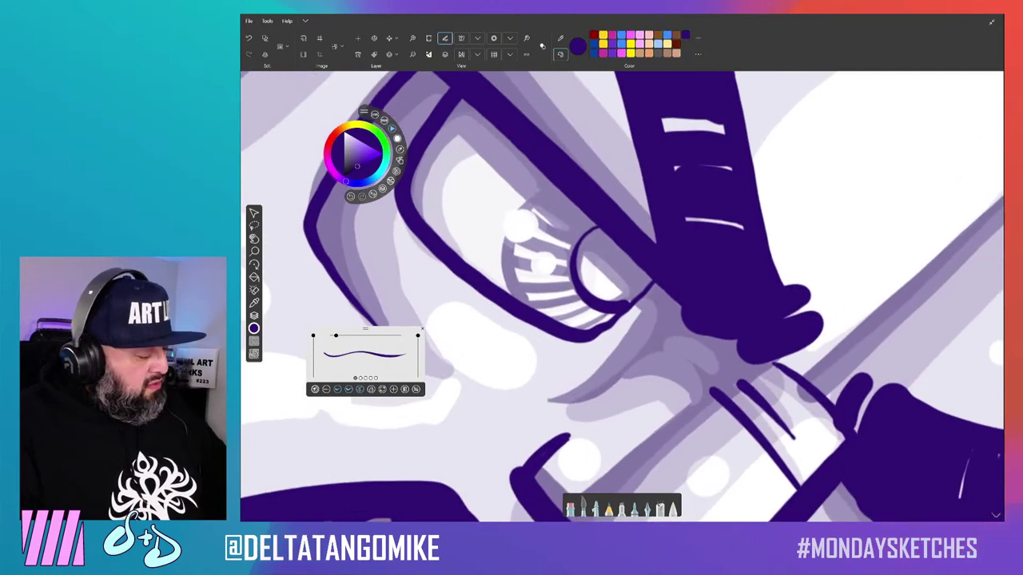
key(ctrl+z)
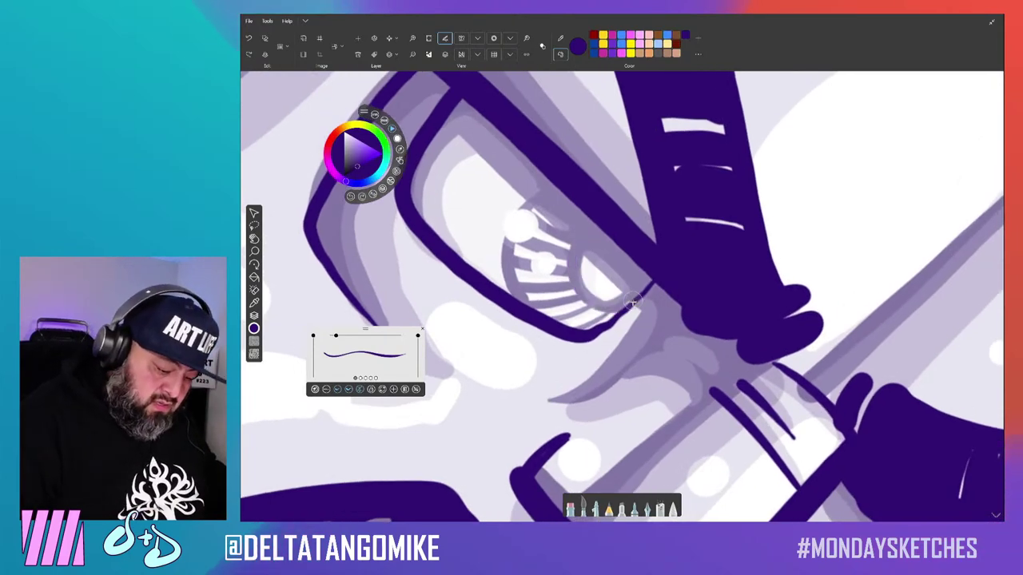
mouse_move(601, 306)
mouse_down()
mouse_move(572, 250)
mouse_move(603, 220)
mouse_up()
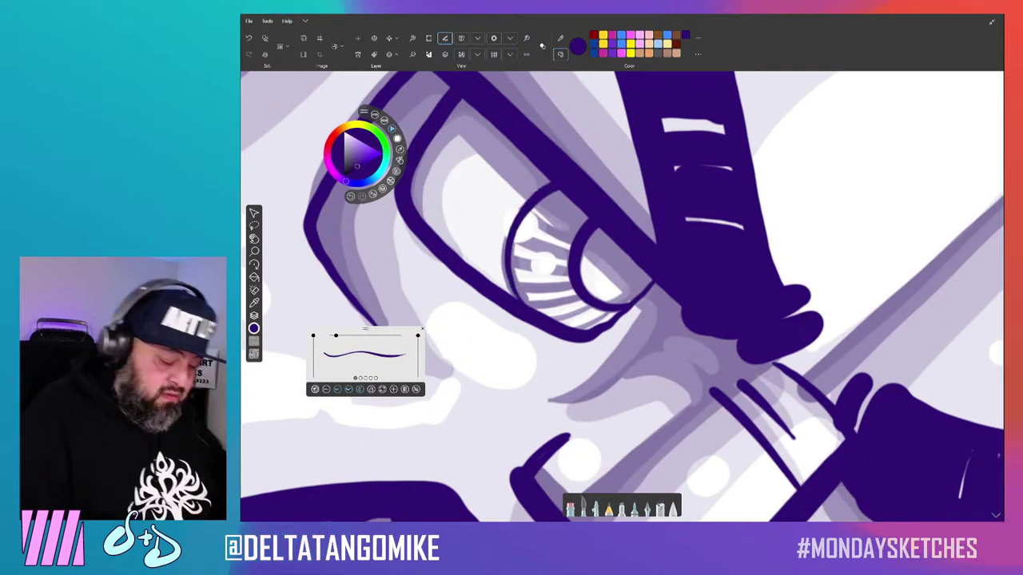
mouse_move(527, 308)
mouse_down()
mouse_move(559, 287)
mouse_move(664, 292)
mouse_up()
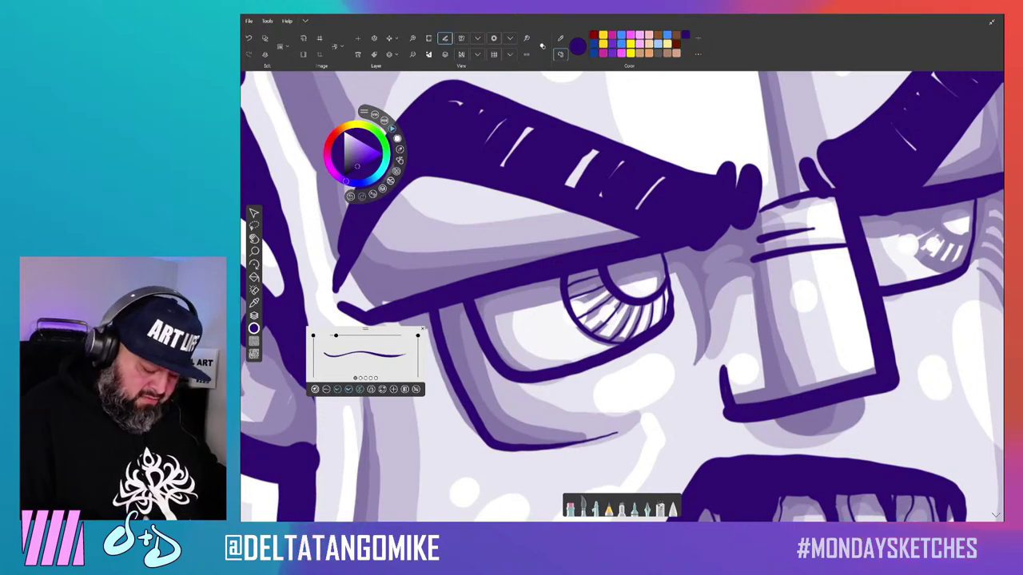
key(e)
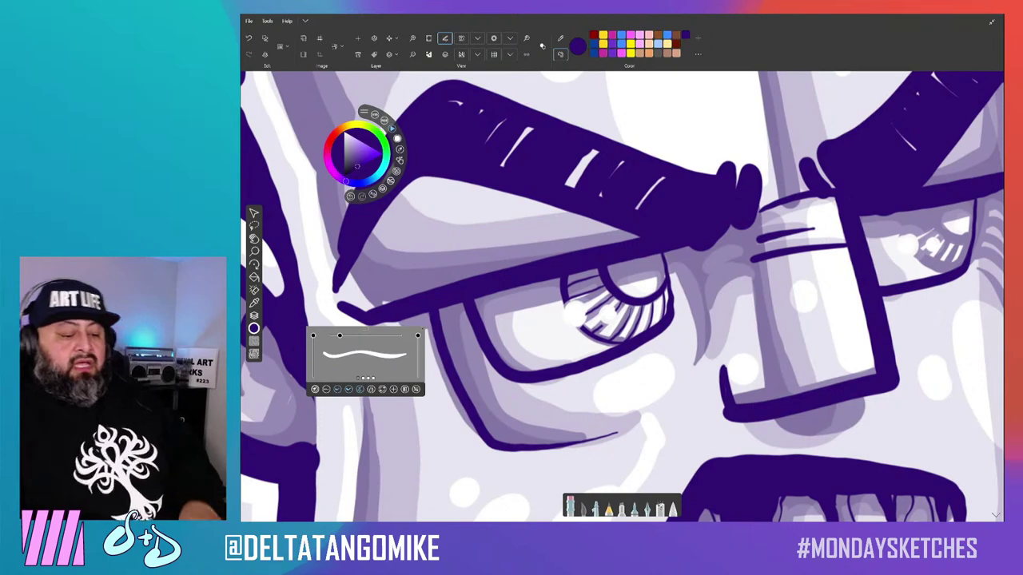
scroll(539, 302, down, 5)
Lower the LIL LINES opacity slightly, try a right-eye line and undo it, then zoom out.
key(ctrl+l)
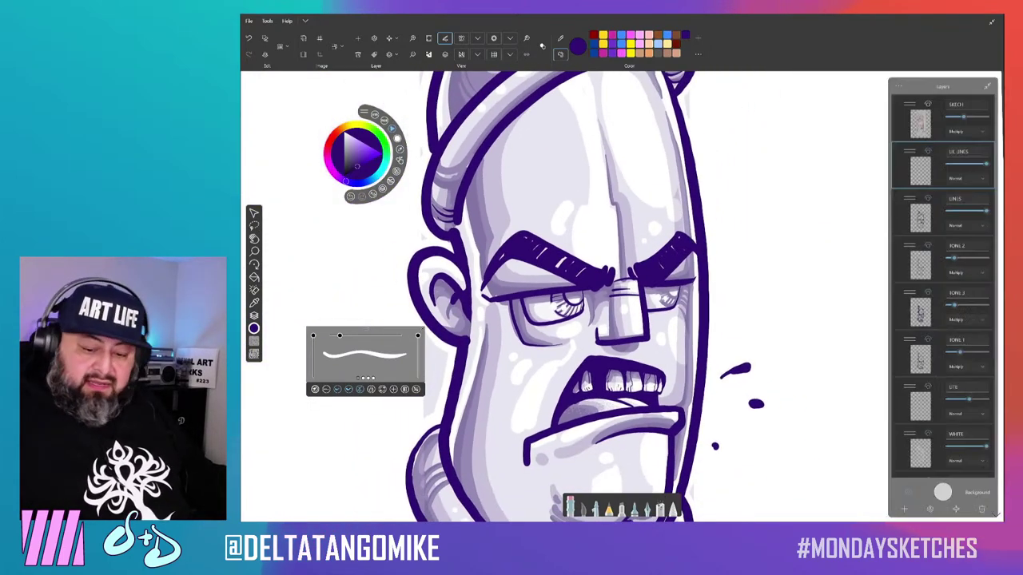
drag(986, 162, 963, 162)
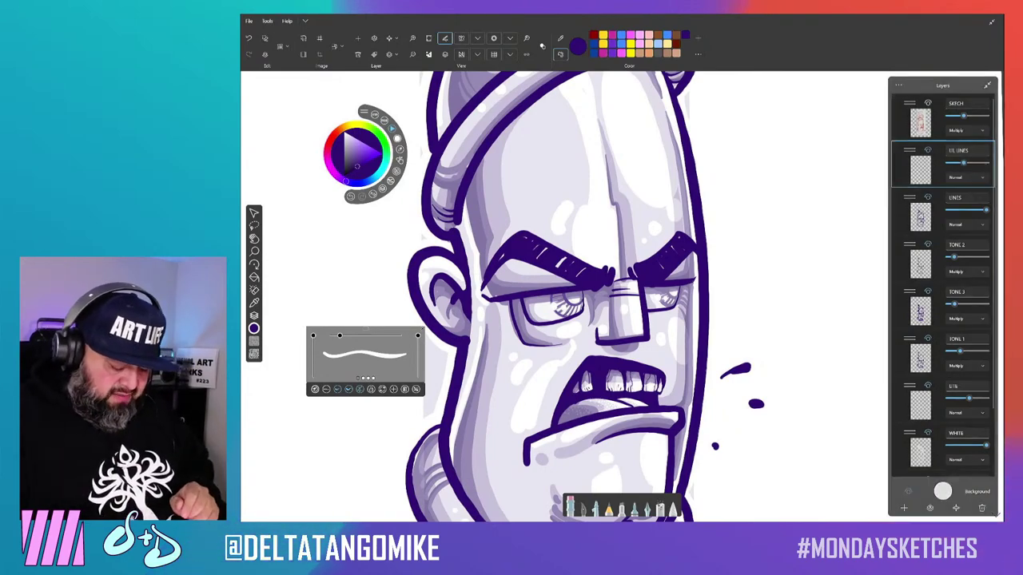
scroll(632, 292, up, 5)
scroll(583, 335, up, 2)
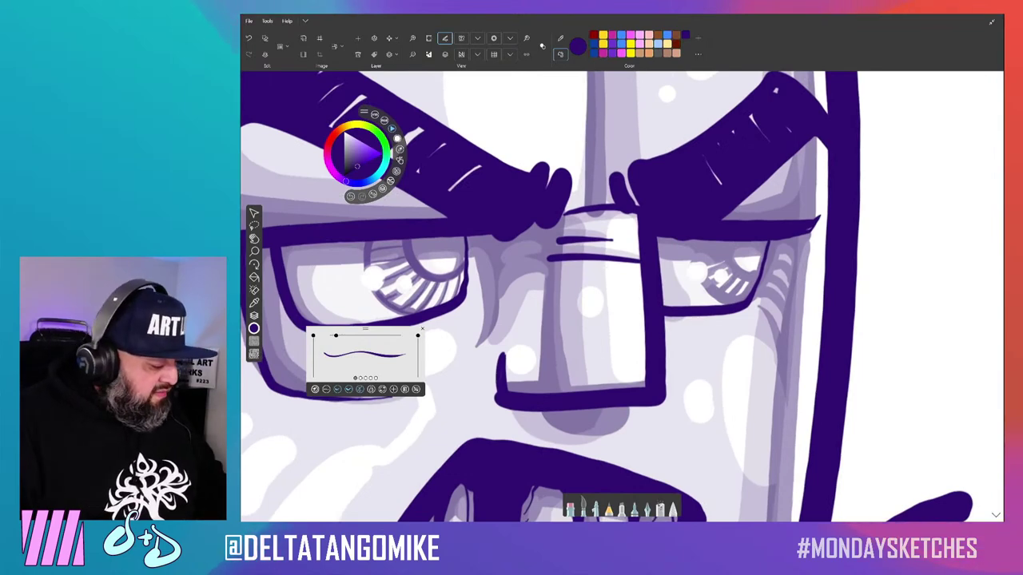
key(l)
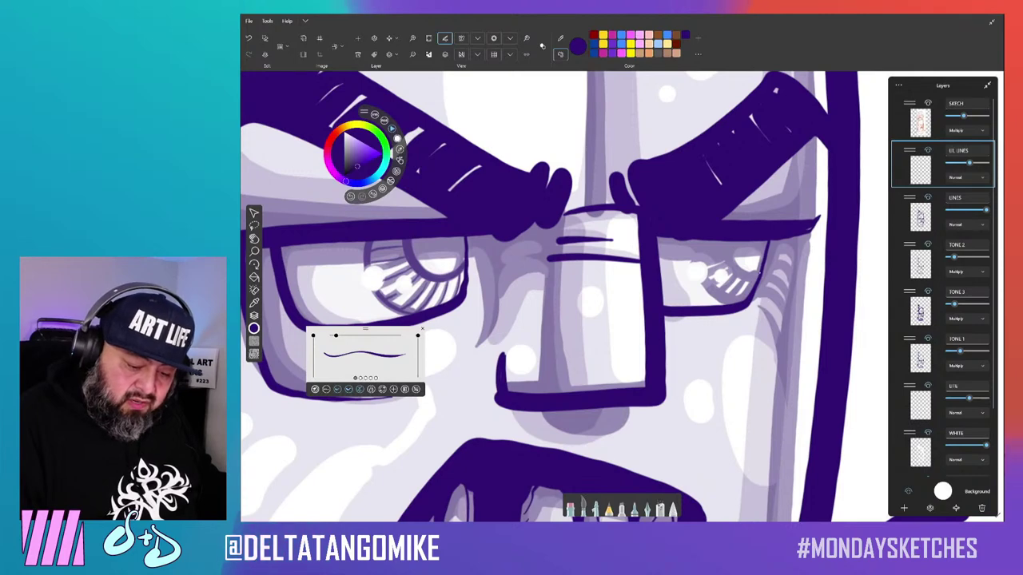
key(ctrl+l)
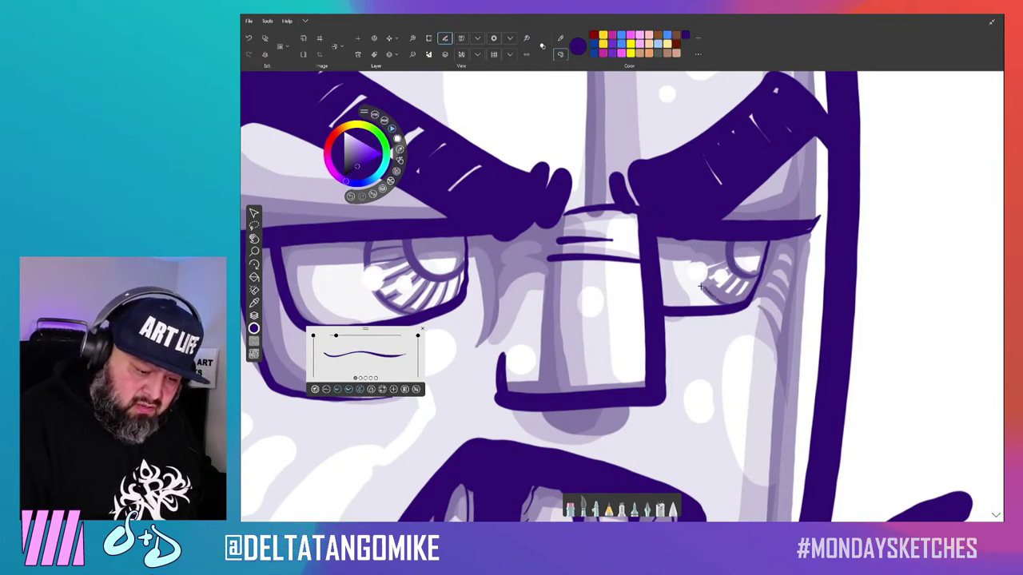
drag(700, 286, 695, 251)
key(ctrl+z)
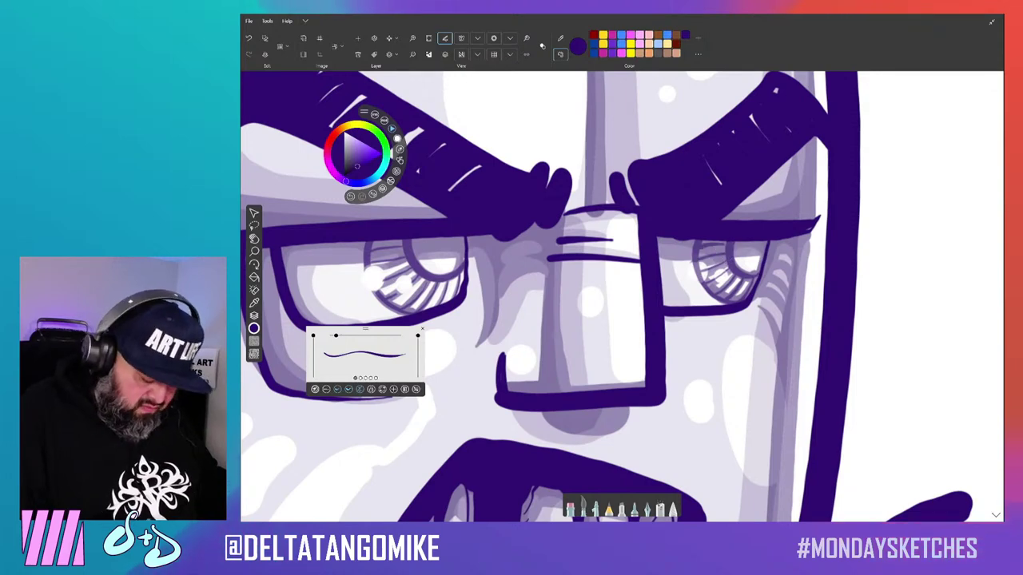
key(e)
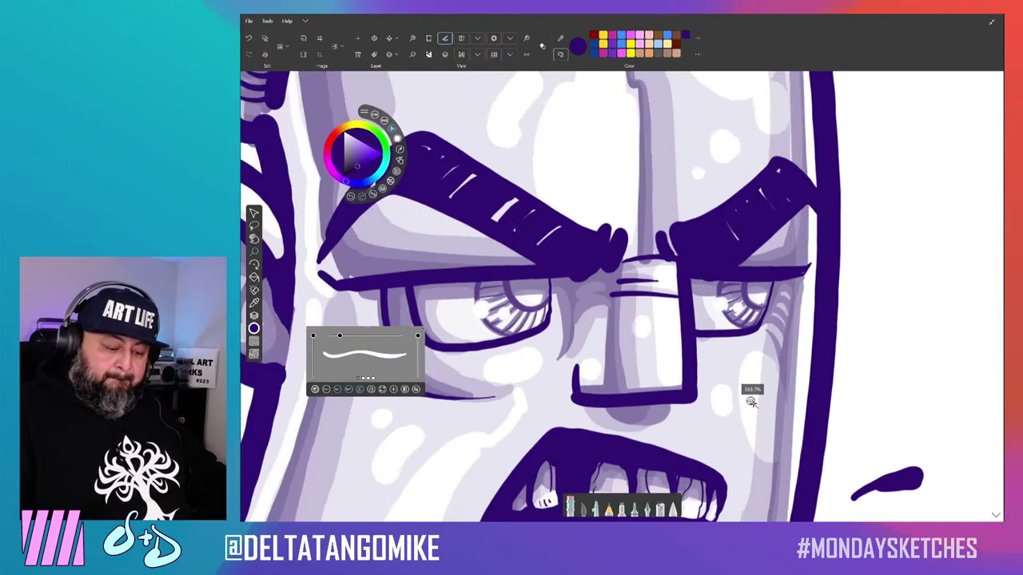
mouse_move(773, 384)
mouse_down()
mouse_move(661, 430)
mouse_move(623, 424)
mouse_move(689, 376)
mouse_move(662, 364)
mouse_up()
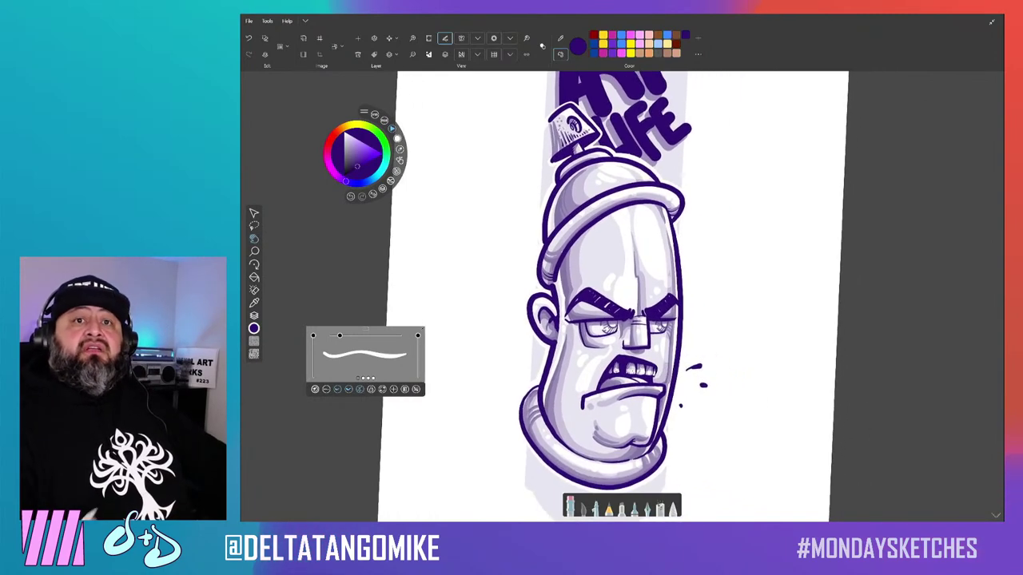
Hide and re-show the LINES layer to compare the outlines.
mouse_move(639, 152)
mouse_down()
mouse_move(616, 137)
mouse_move(631, 160)
mouse_up()
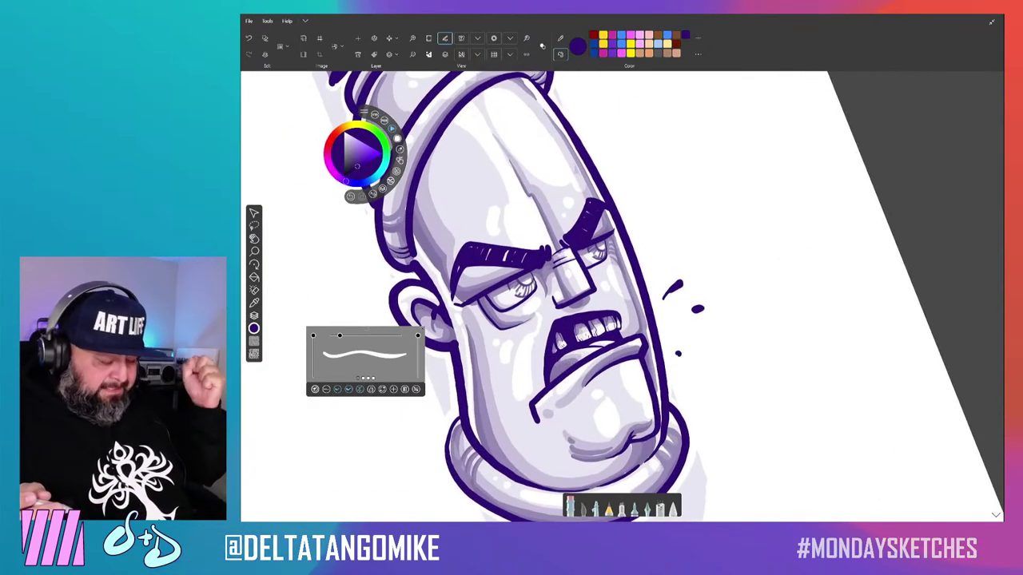
key(ctrl+l)
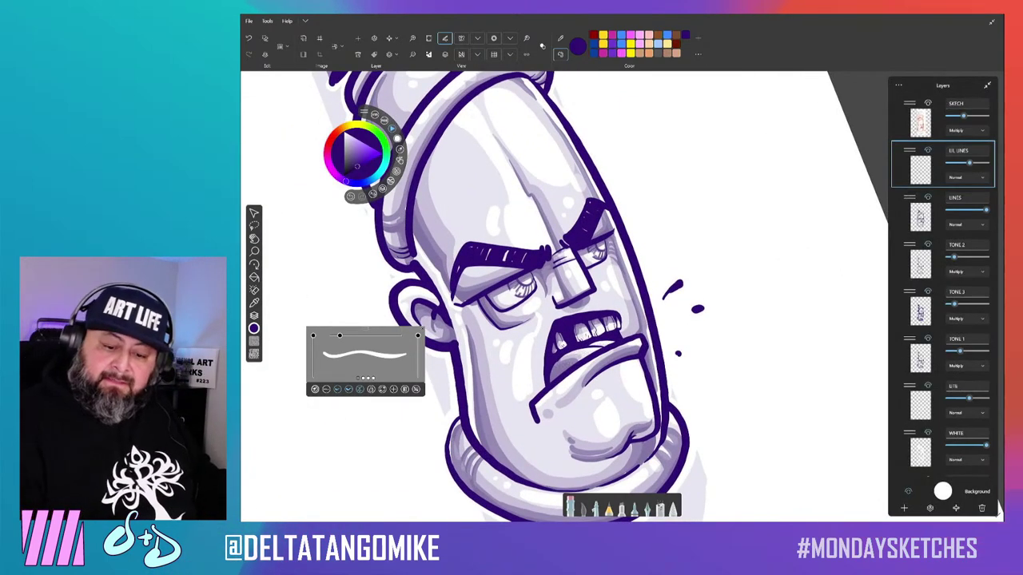
click(928, 197)
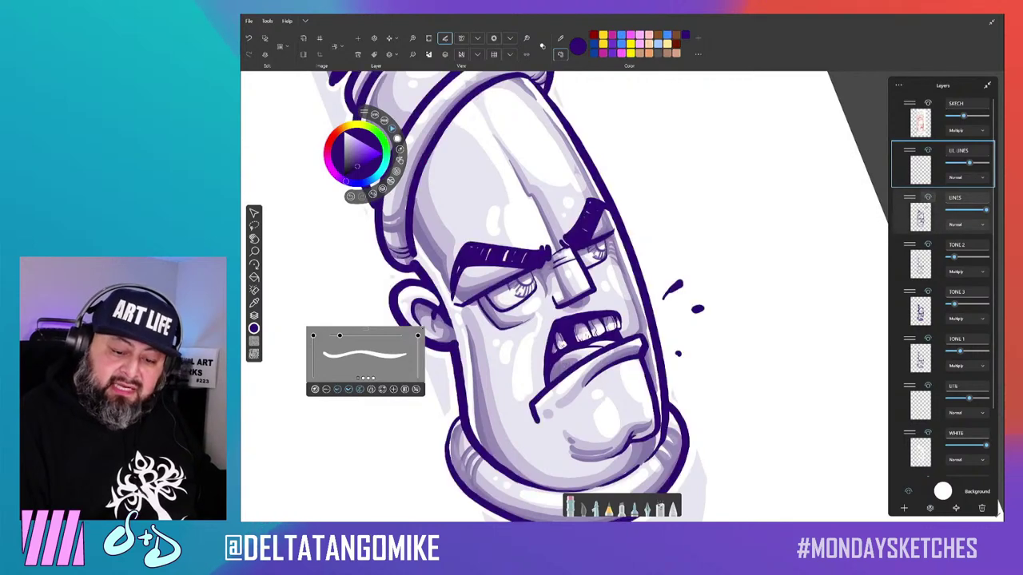
click(955, 212)
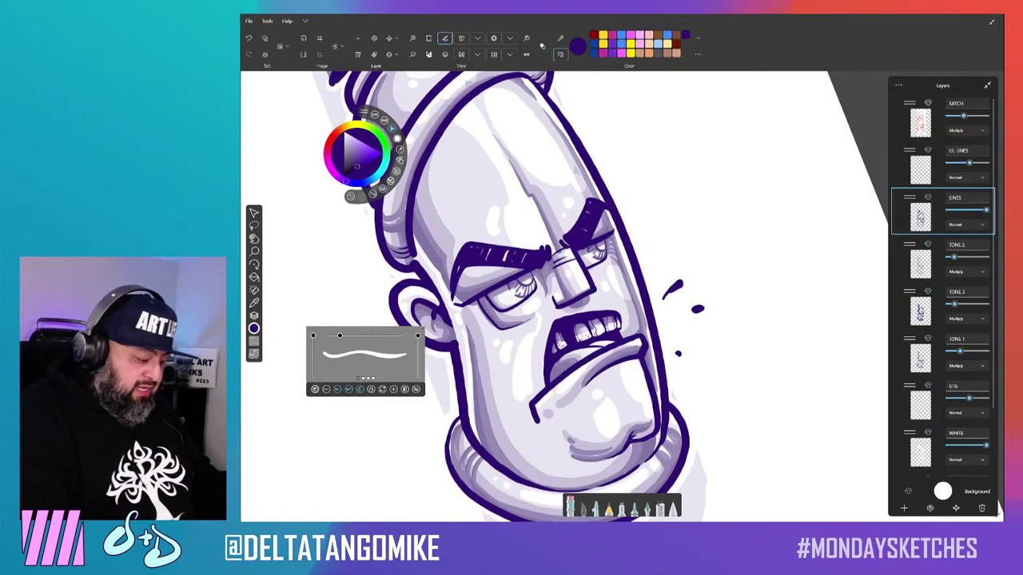
key(ctrl+l)
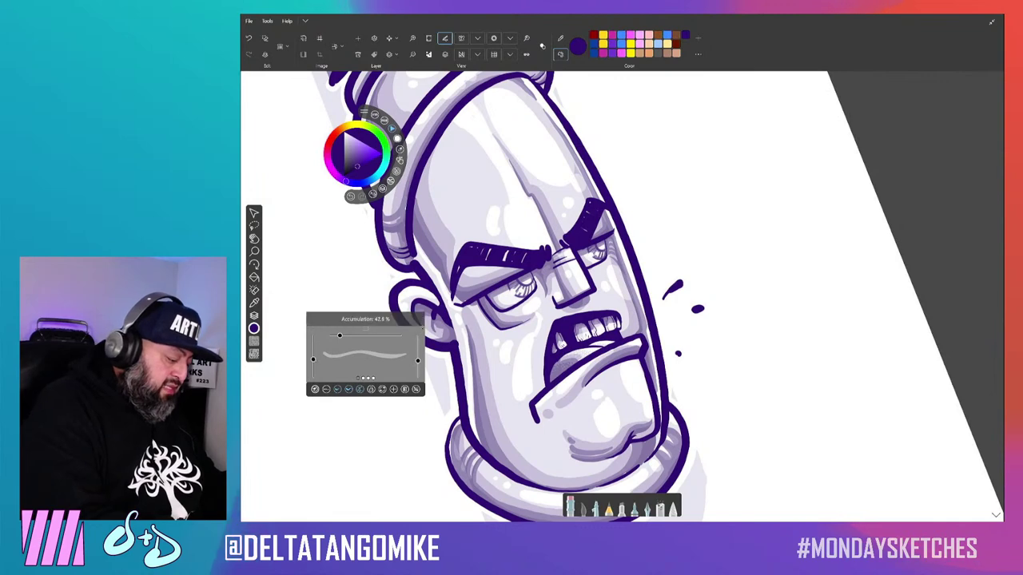
Raise brush Accumulation and add a tapered drip and a light dab beside the spray drops.
drag(340, 336, 355, 335)
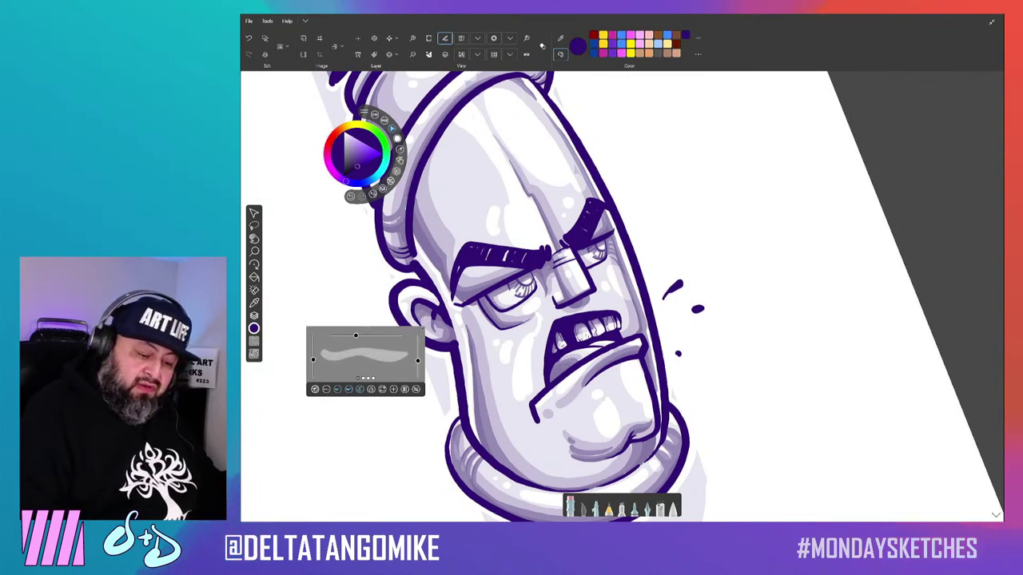
drag(679, 284, 663, 300)
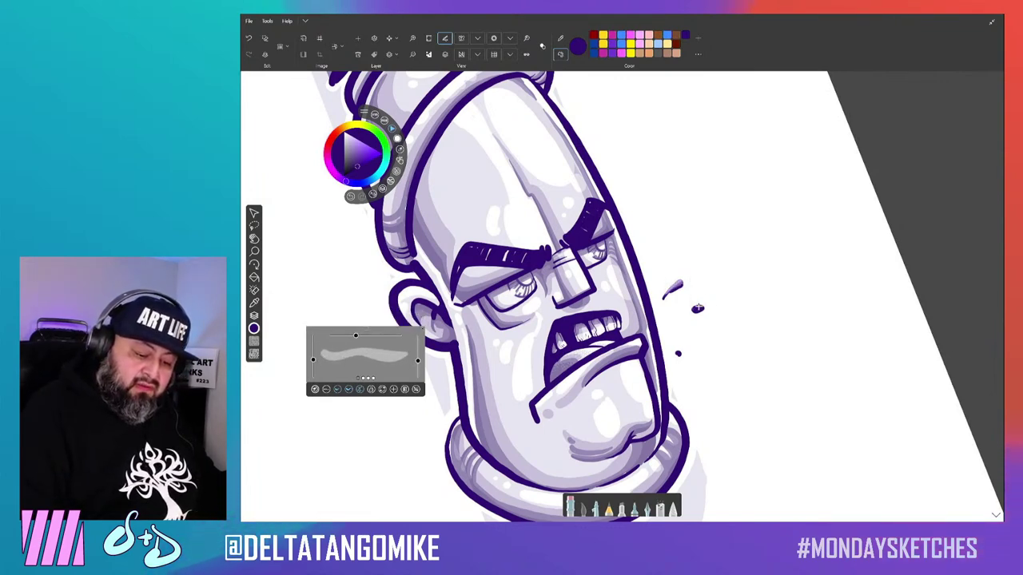
click(698, 308)
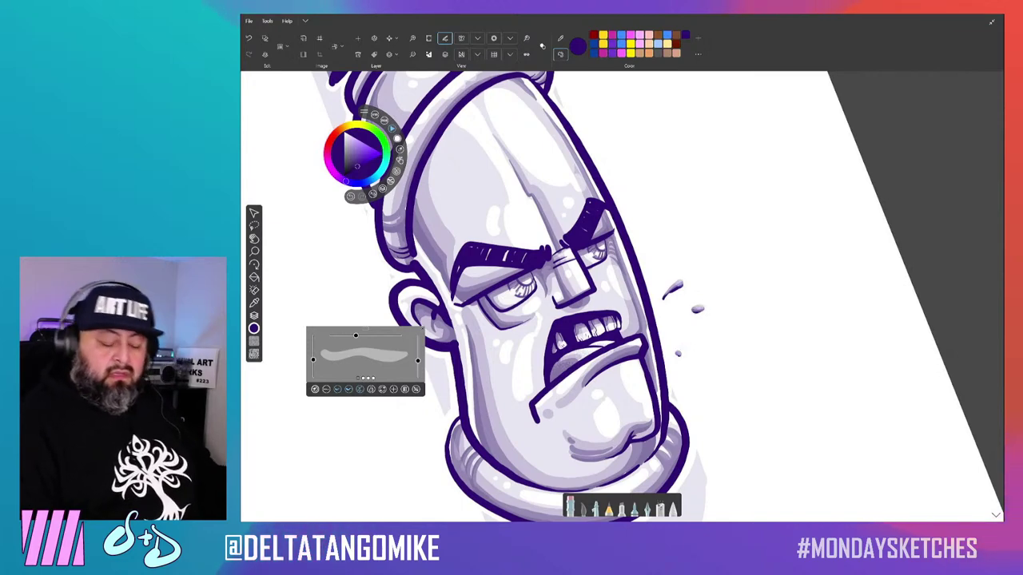
key(ctrl+0)
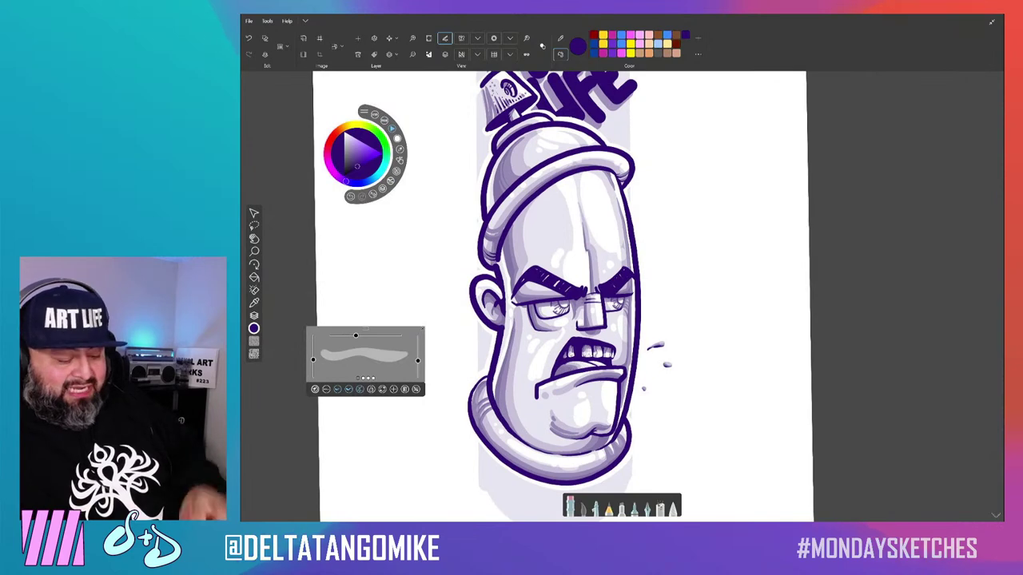
scroll(552, 295, up, 3)
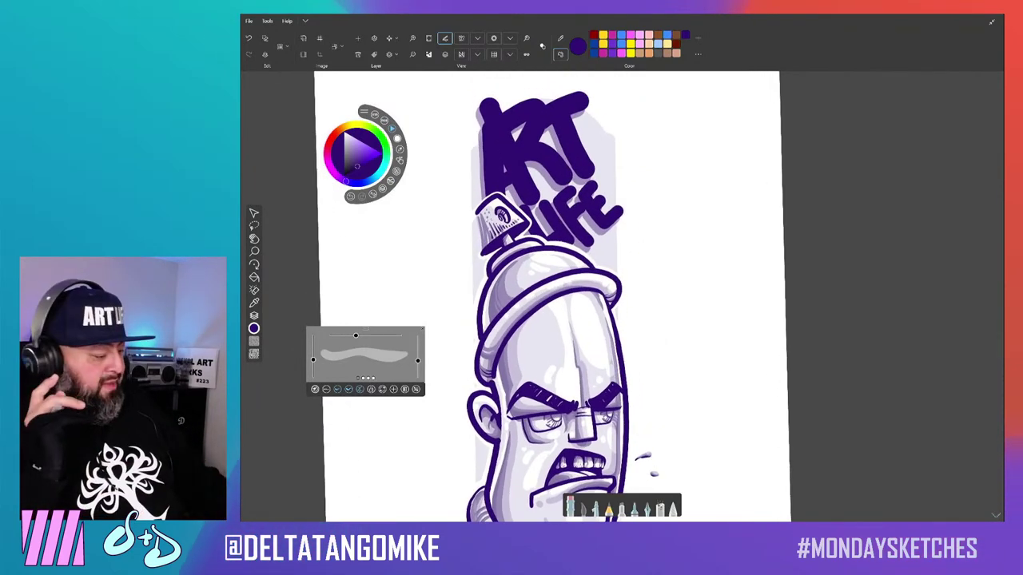
Duplicate the ART LIFE layer at full opacity and slightly lower the original's opacity.
key(ctrl+l)
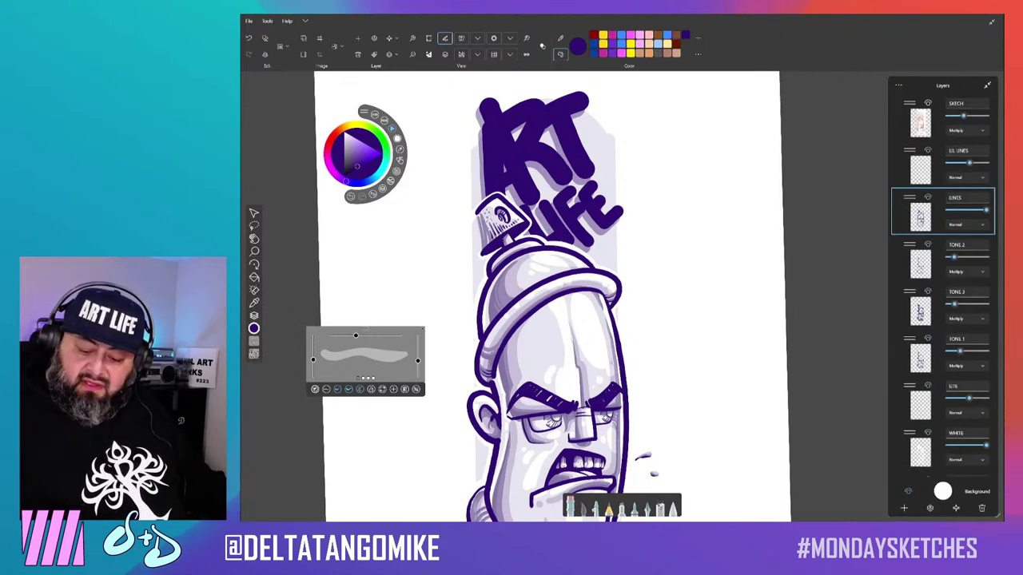
scroll(942, 279, down, 2)
click(942, 408)
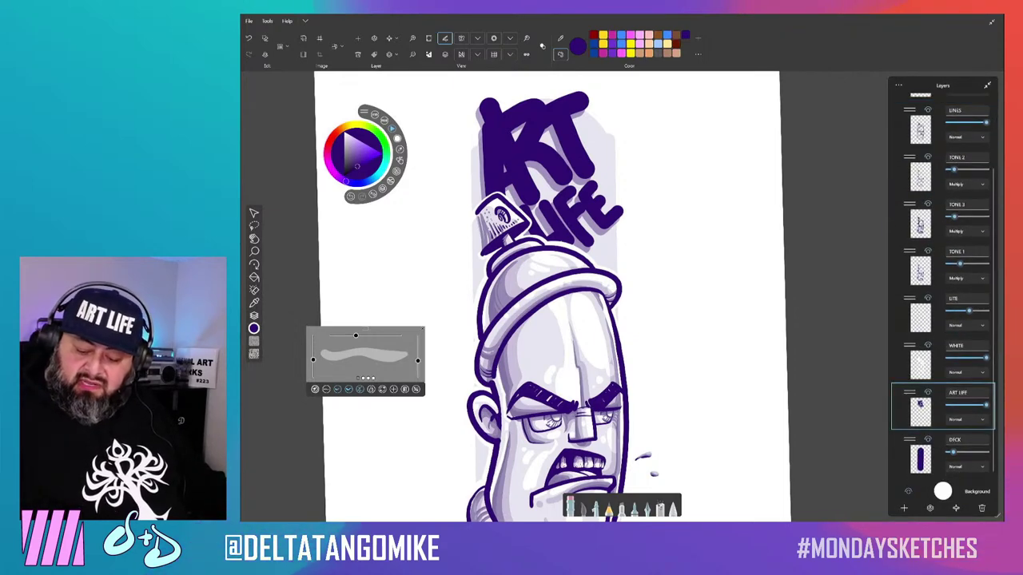
key(ctrl+j)
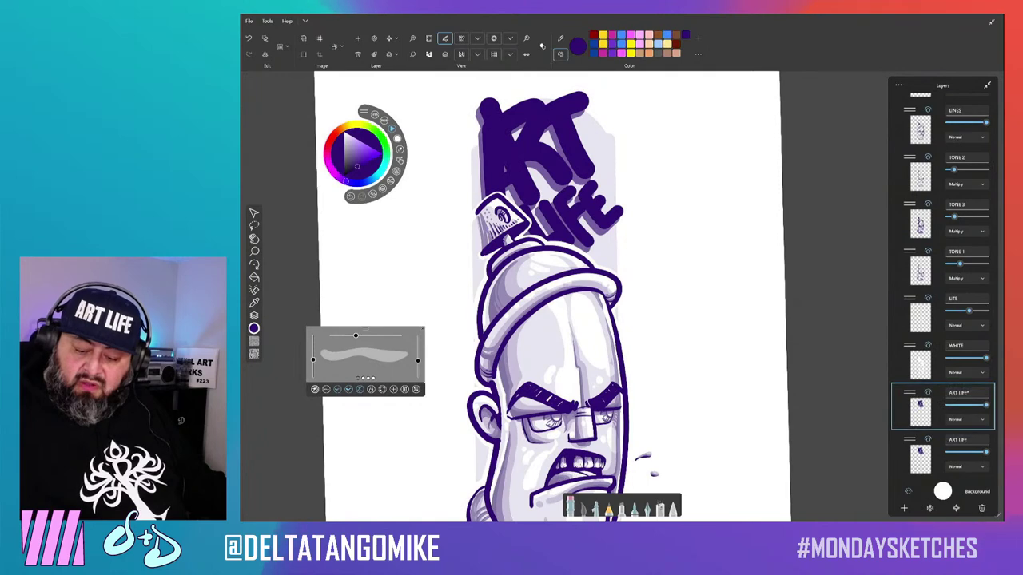
drag(986, 405, 963, 405)
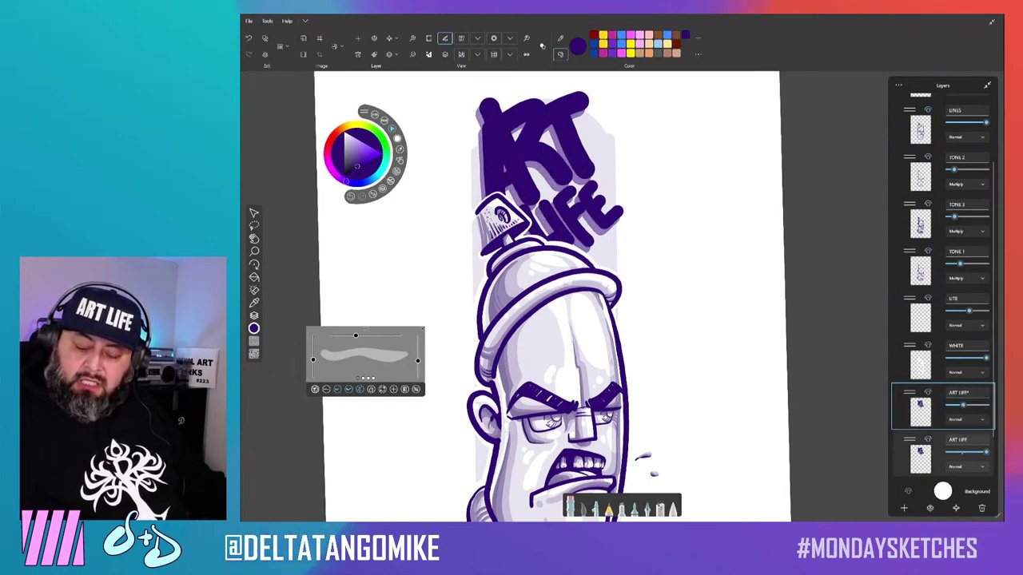
drag(963, 405, 987, 406)
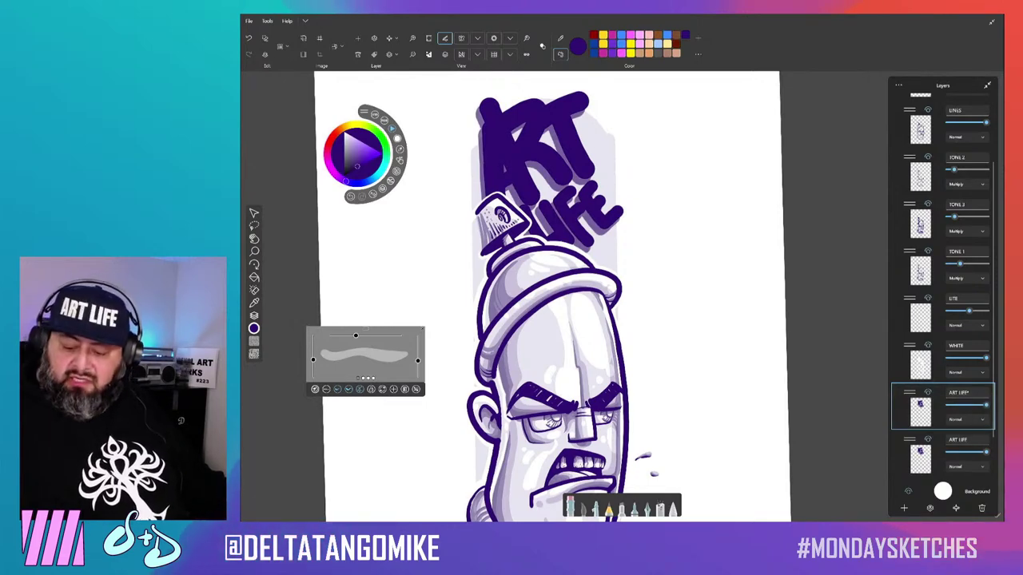
drag(986, 452, 977, 452)
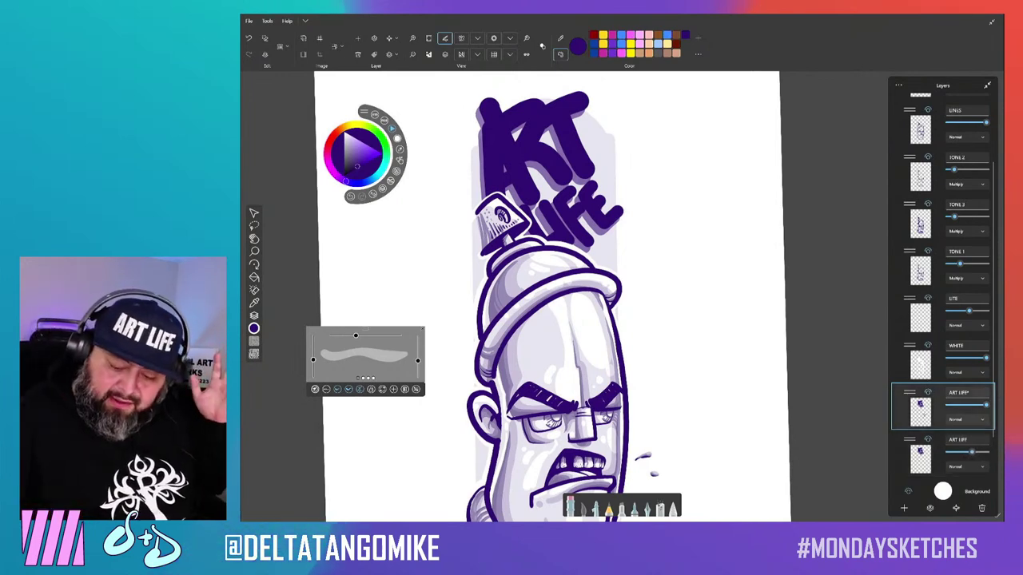
Shade beneath the LIFE lettering and paint lighter strokes over its FE.
key(ctrl+l)
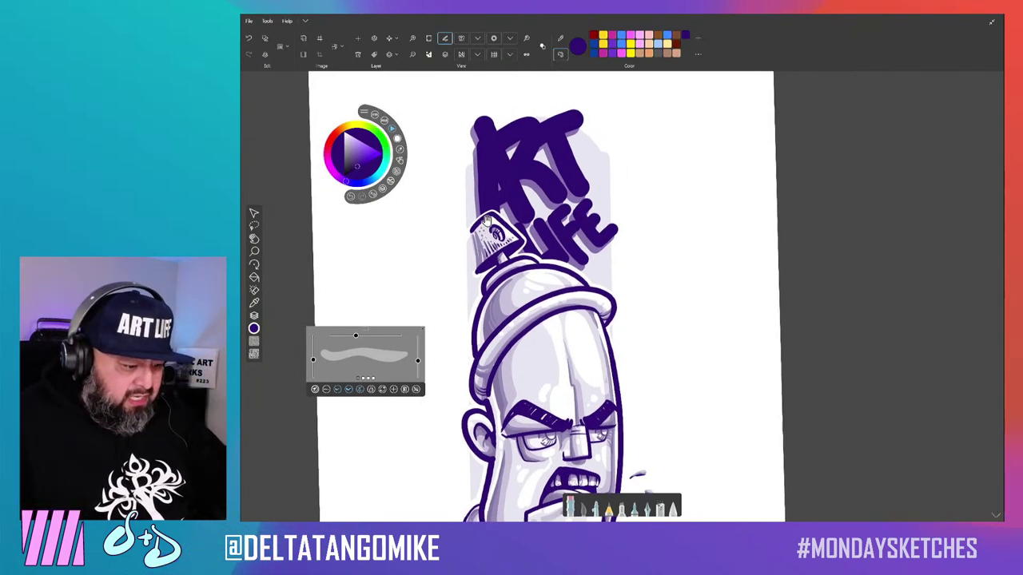
drag(488, 220, 483, 256)
key(bracketleft)
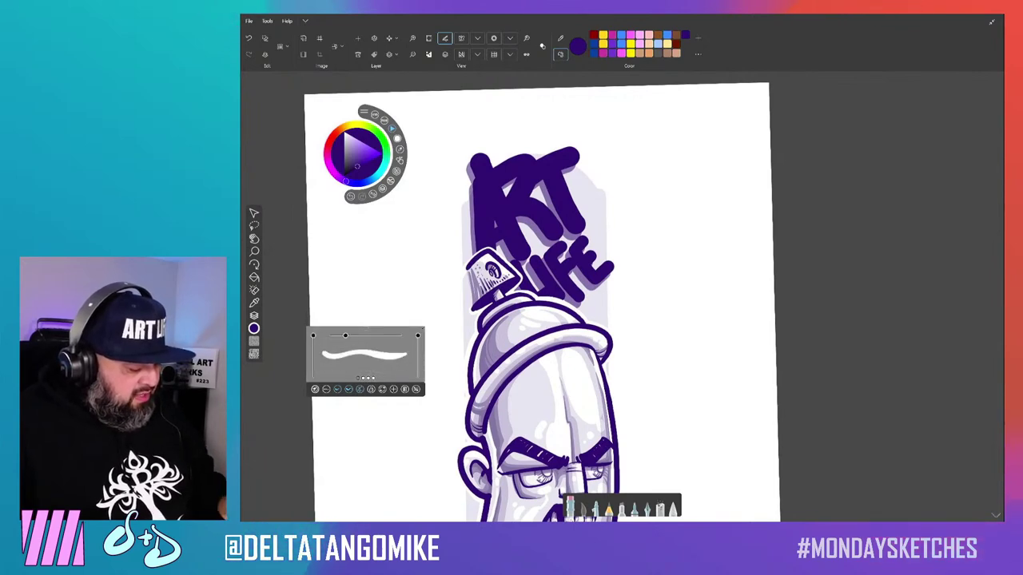
scroll(631, 329, up, 2)
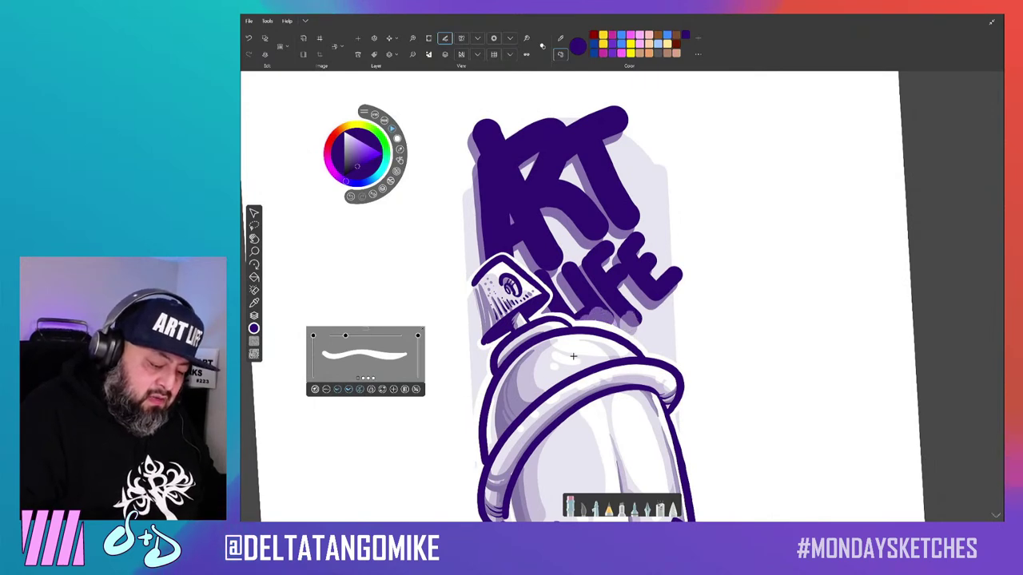
drag(593, 326, 580, 308)
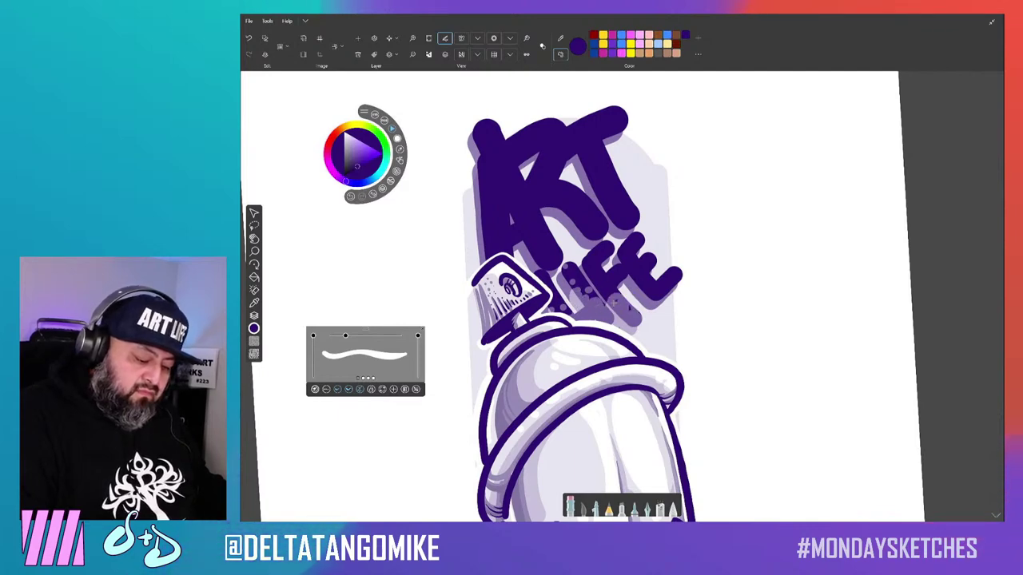
drag(635, 308, 680, 276)
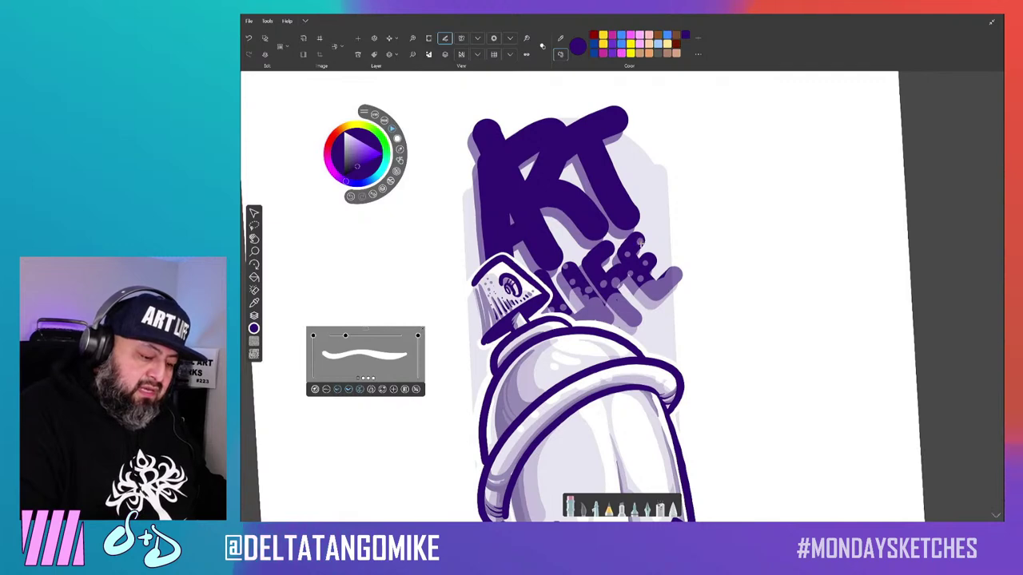
Fine-tune the brush thickness and dab purple spray dots onto the LIFE lettering.
drag(346, 335, 336, 336)
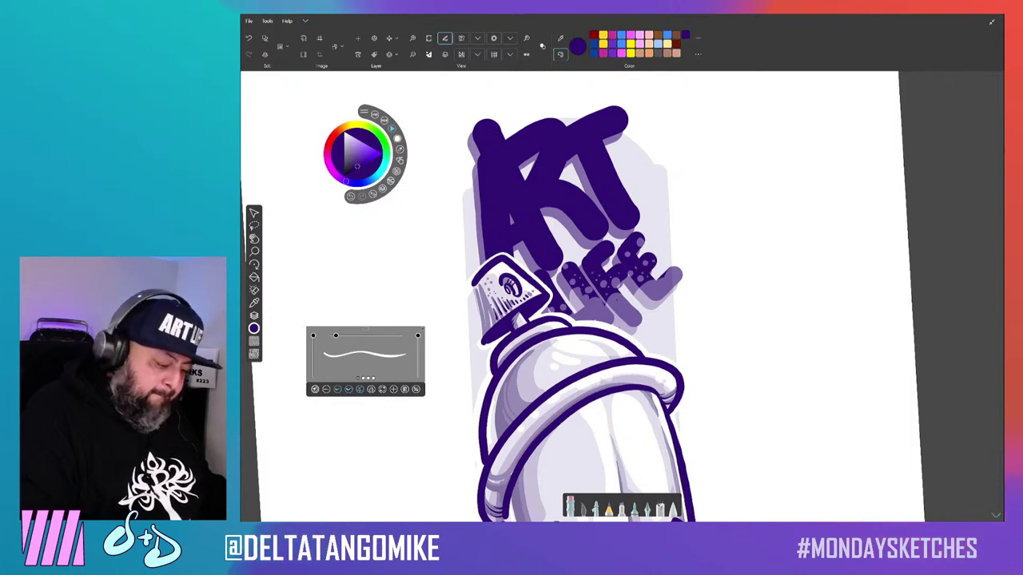
drag(335, 335, 343, 336)
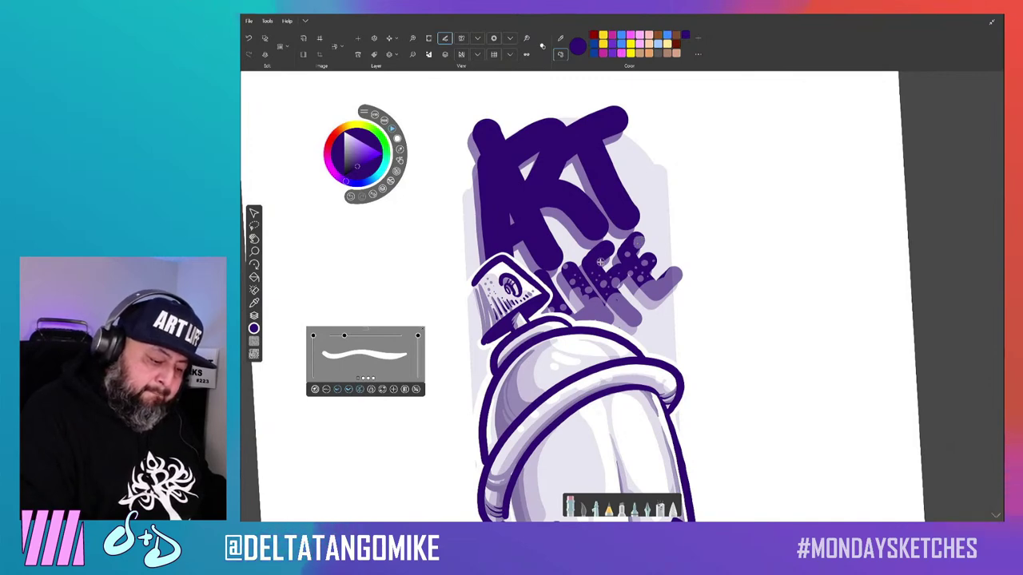
drag(563, 292, 569, 280)
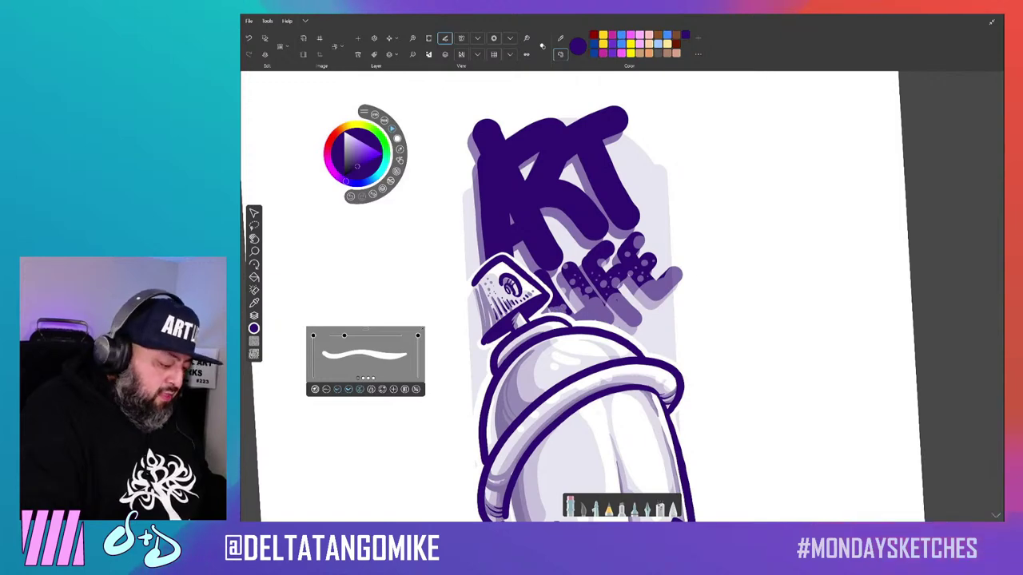
key(bracketleft)
key(bracketleft)
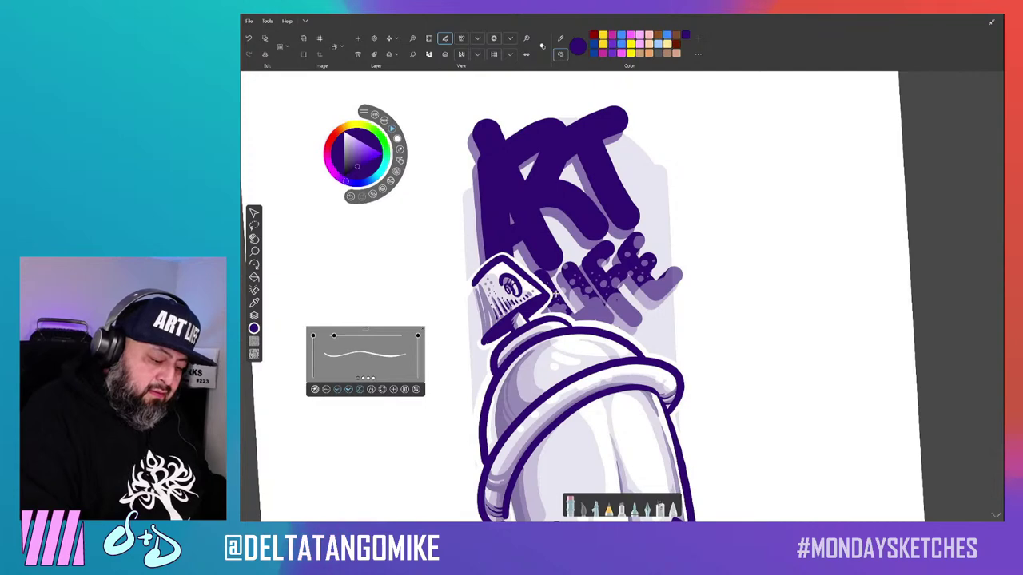
Enlarge the brush three sizes and paint a wide light-purple band across the bottom of ART.
scroll(560, 320, down, 3)
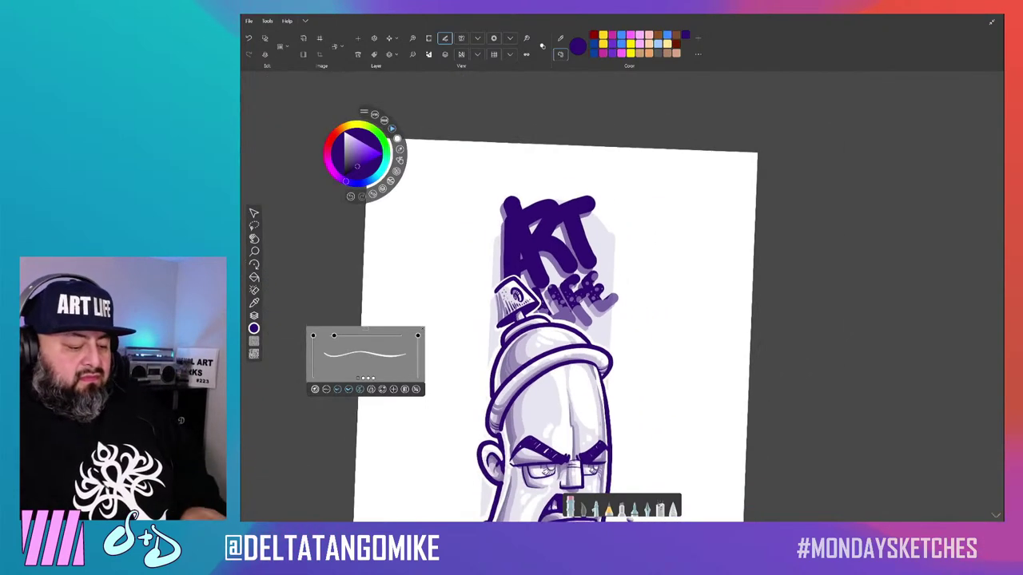
scroll(575, 320, up, 2)
scroll(575, 320, up, 1)
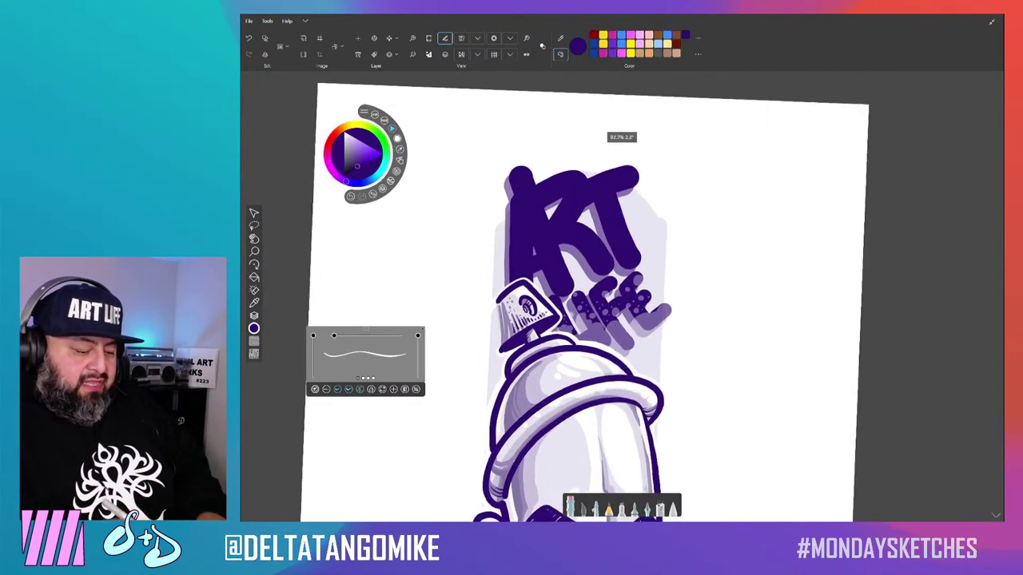
scroll(576, 320, up, 2)
key(bracketright)
key(bracketright)
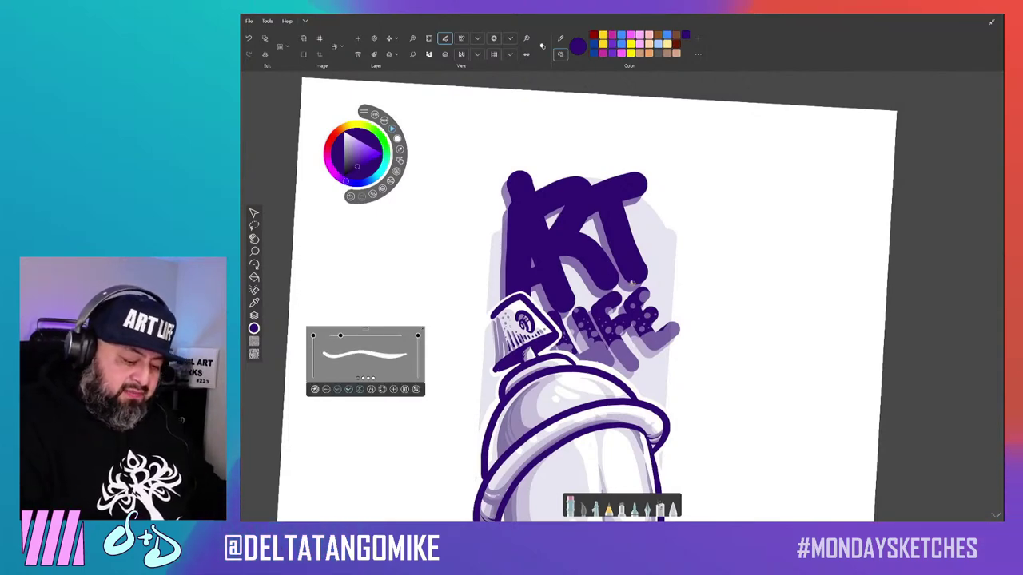
key(bracketright)
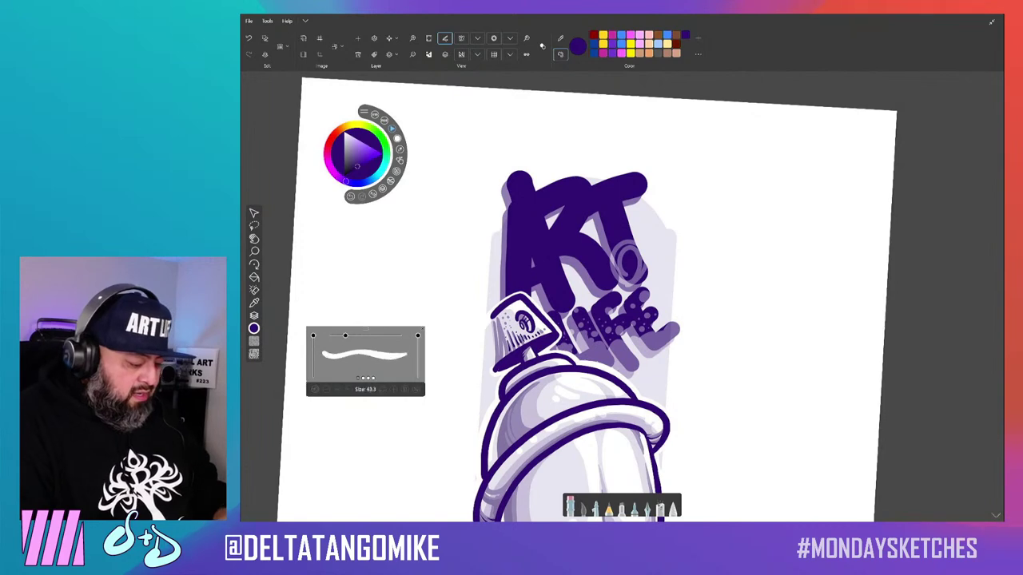
key(bracketright)
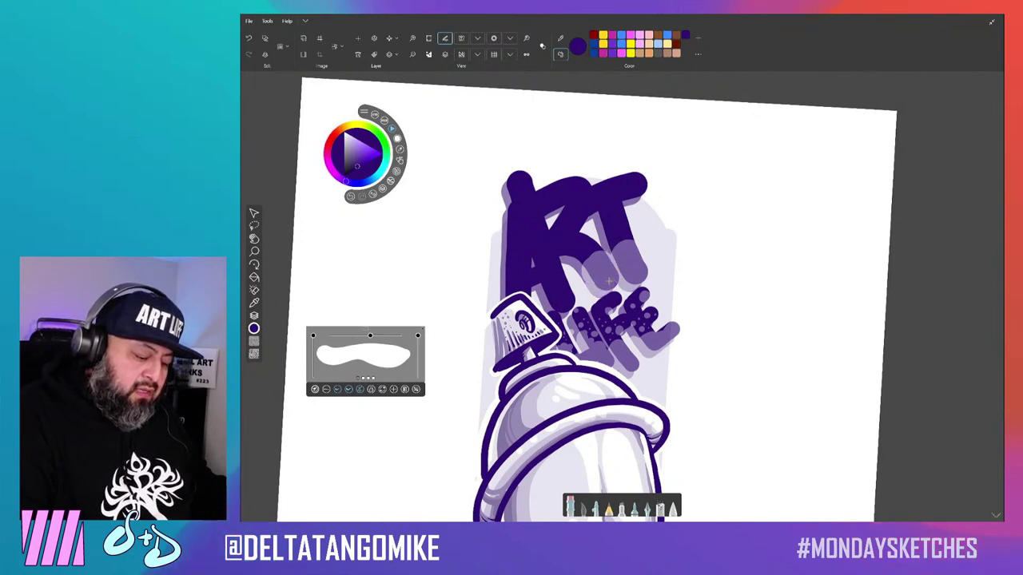
drag(582, 291, 516, 286)
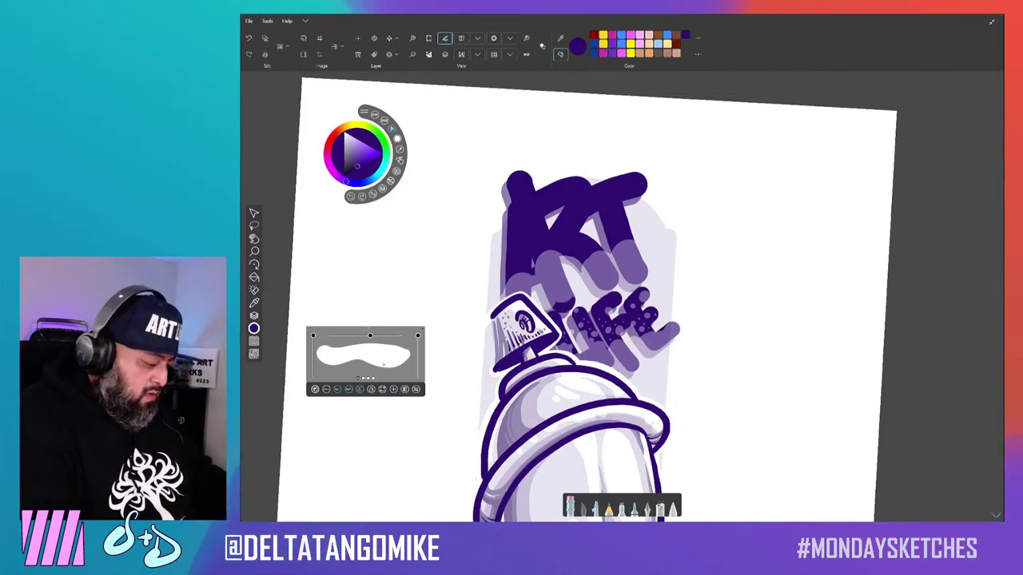
key(bracketleft)
key(bracketleft)
key(bracketleft)
scroll(605, 256, up, 5)
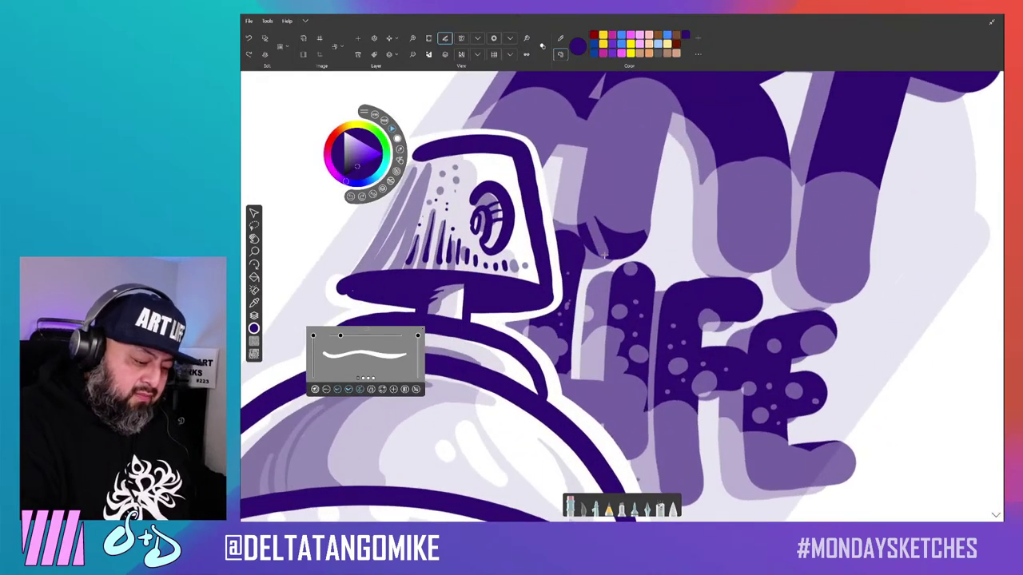
Paint a lighter purple stroke below the A and turn the canvas so the can stands upright.
drag(605, 256, 648, 240)
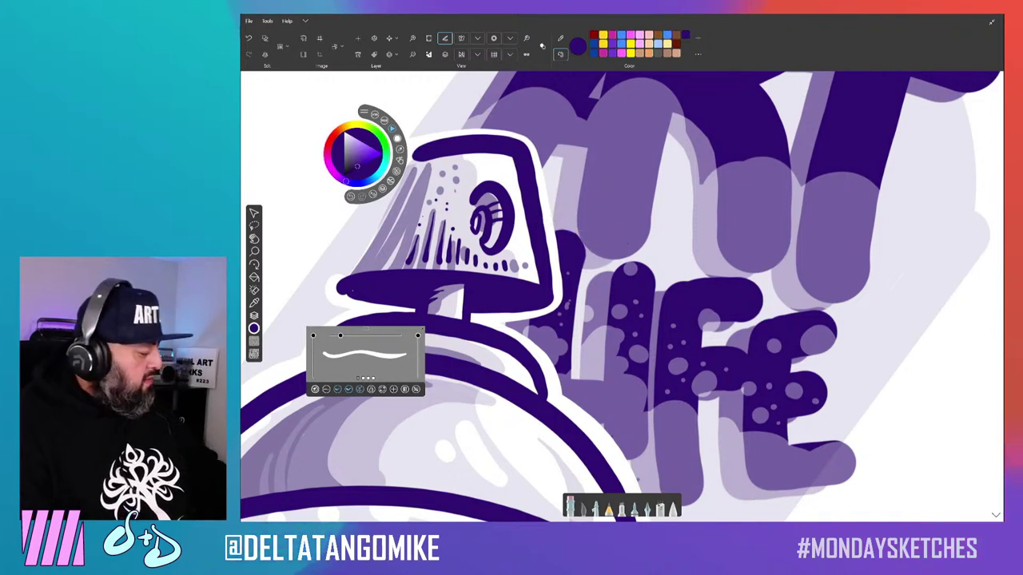
scroll(624, 296, up, 5)
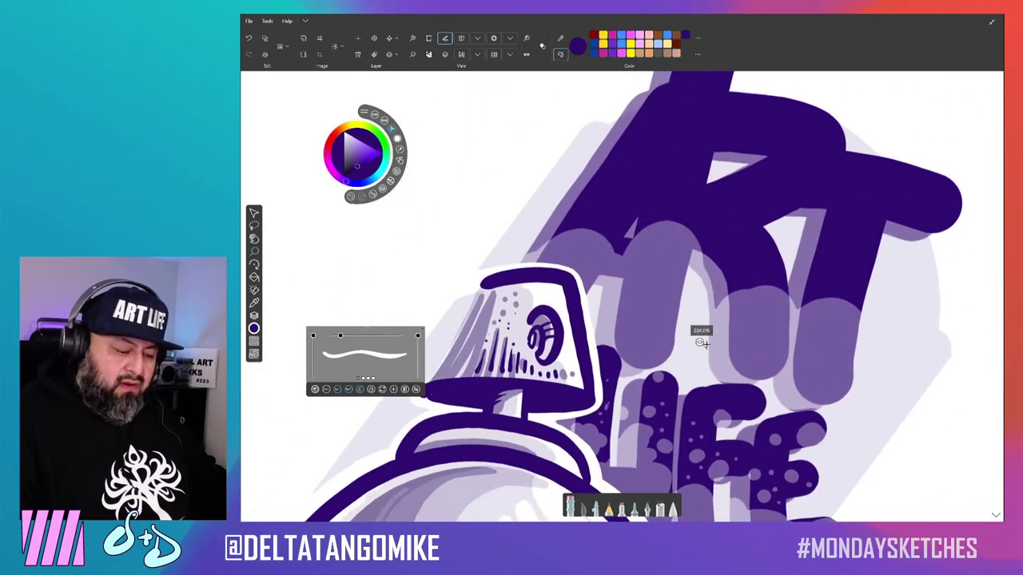
scroll(493, 325, down, 5)
drag(493, 326, 559, 264)
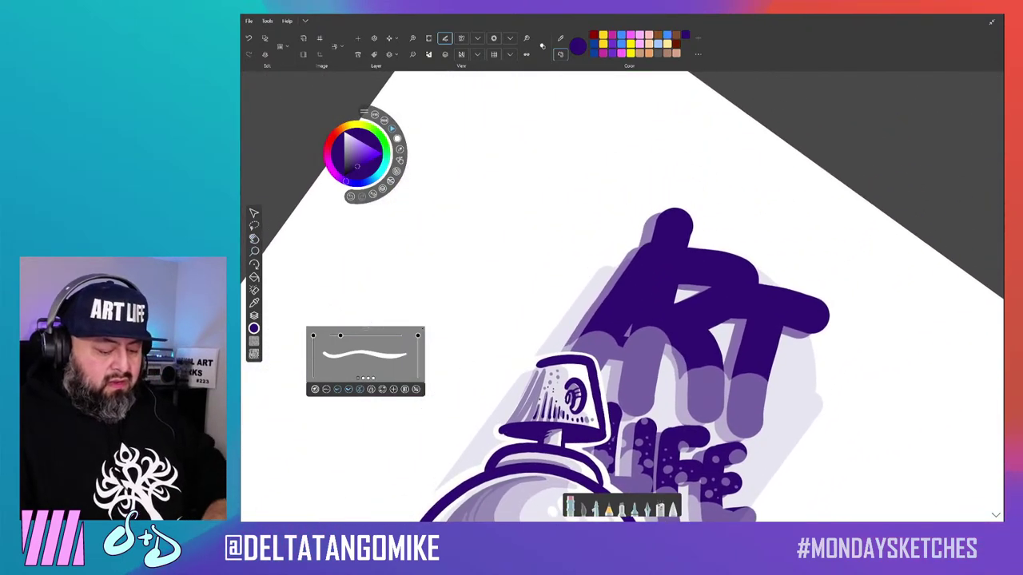
Enlarge the brush and stamp three large light-purple dots on the ART letters.
drag(340, 336, 370, 336)
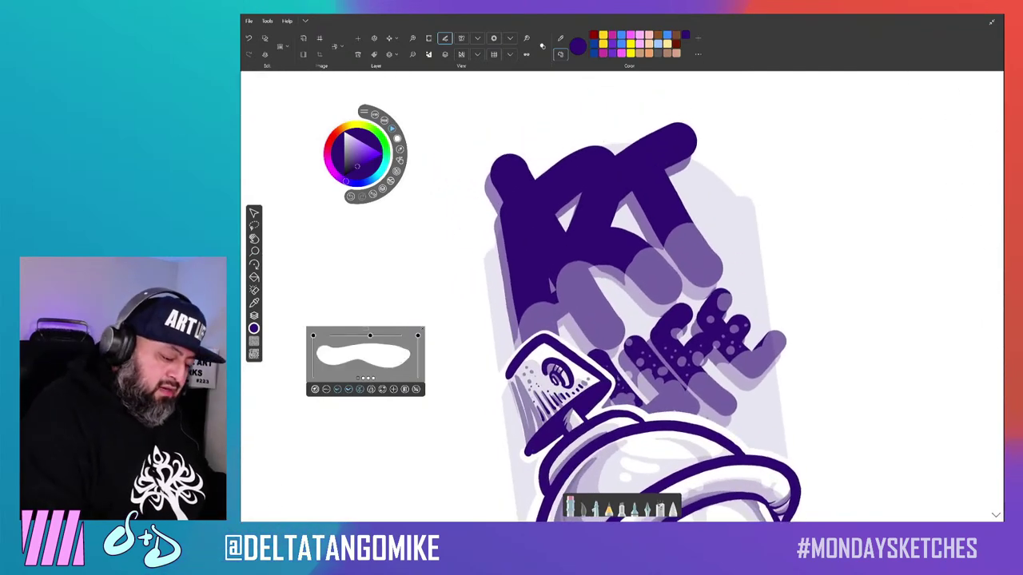
click(610, 239)
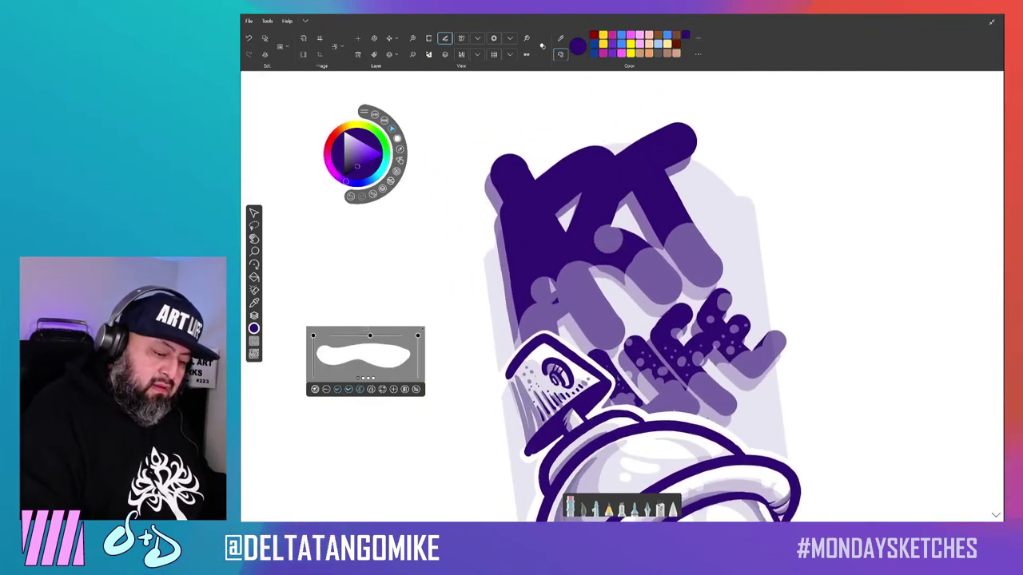
click(643, 167)
click(567, 164)
Shrink the brush and add small light-purple speckles across the lettering.
drag(370, 336, 344, 336)
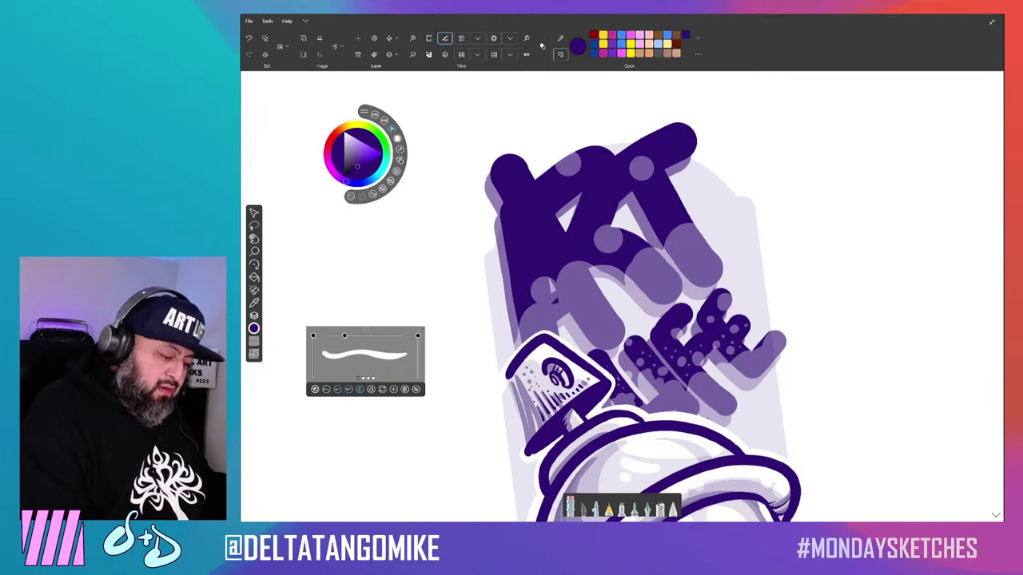
click(552, 262)
click(542, 274)
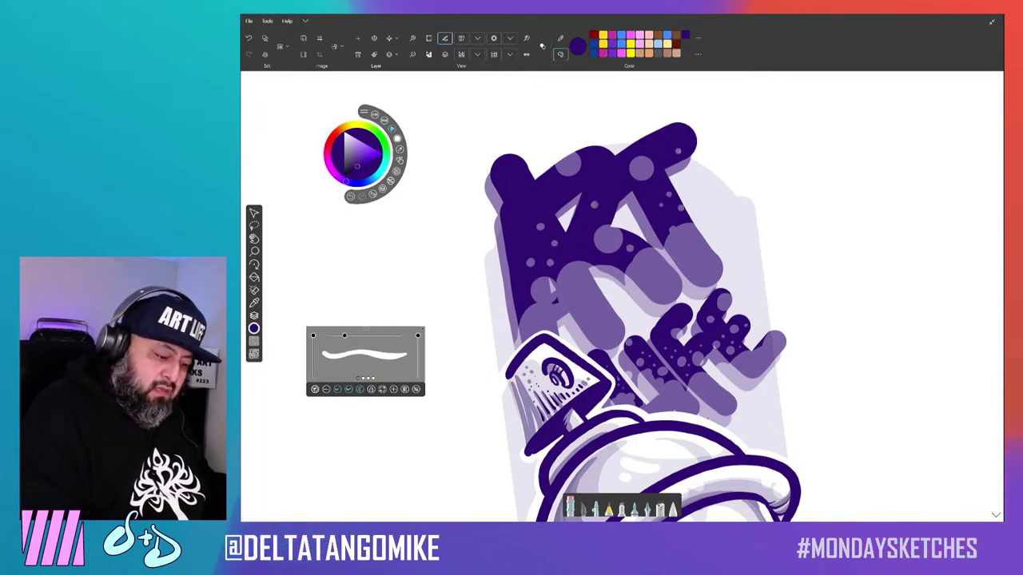
click(604, 173)
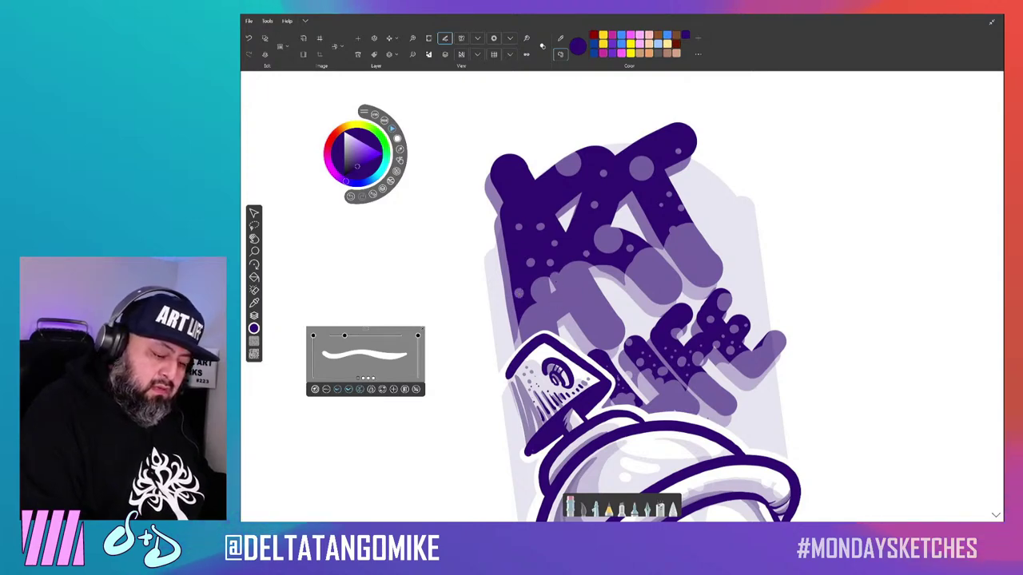
key(bracketleft)
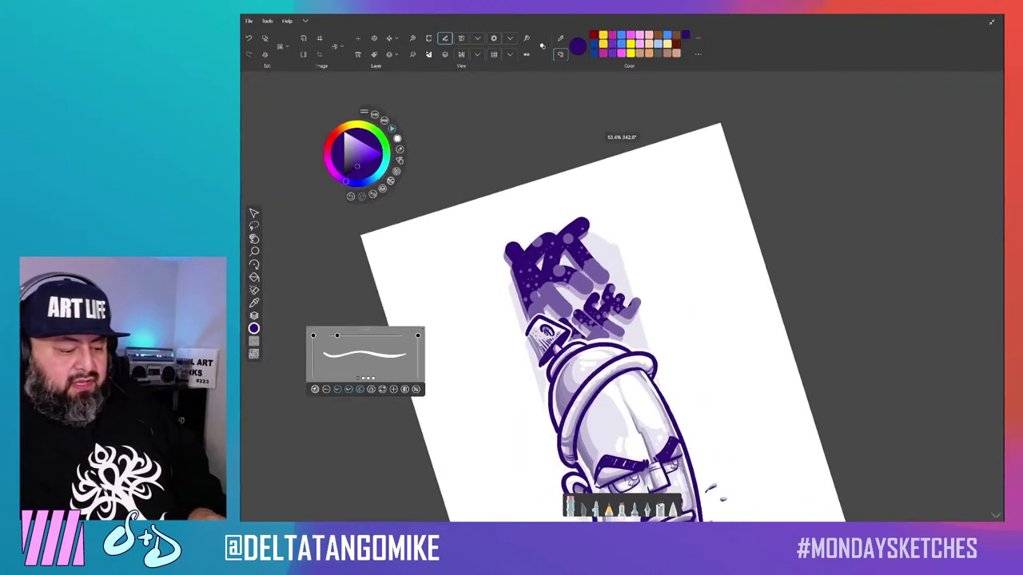
Lower the ART LIFE layer's opacity slightly in the layer list.
scroll(607, 320, down, 5)
scroll(595, 320, up, 1)
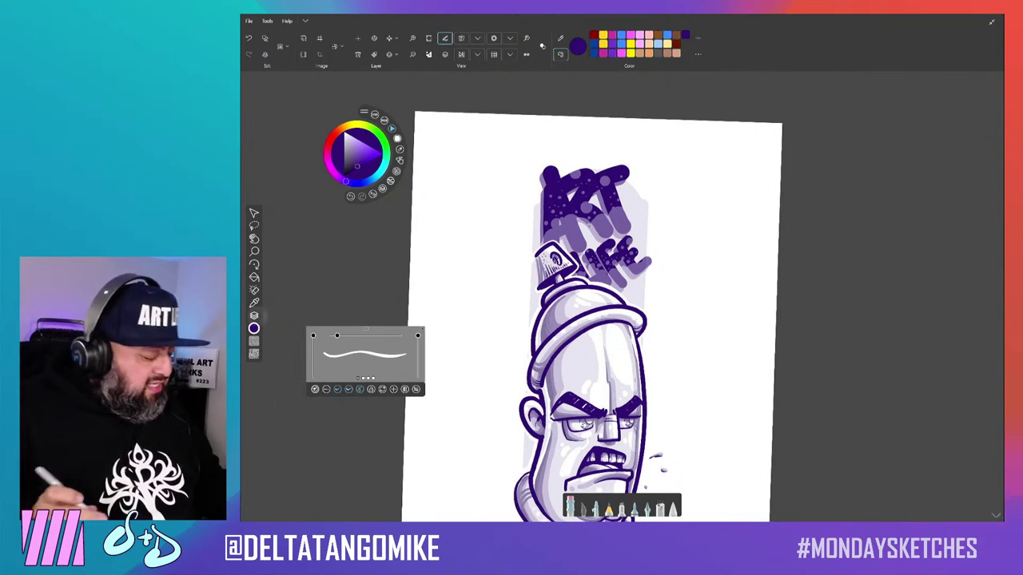
key(ctrl+l)
key(ctrl+l)
key(ctrl+l)
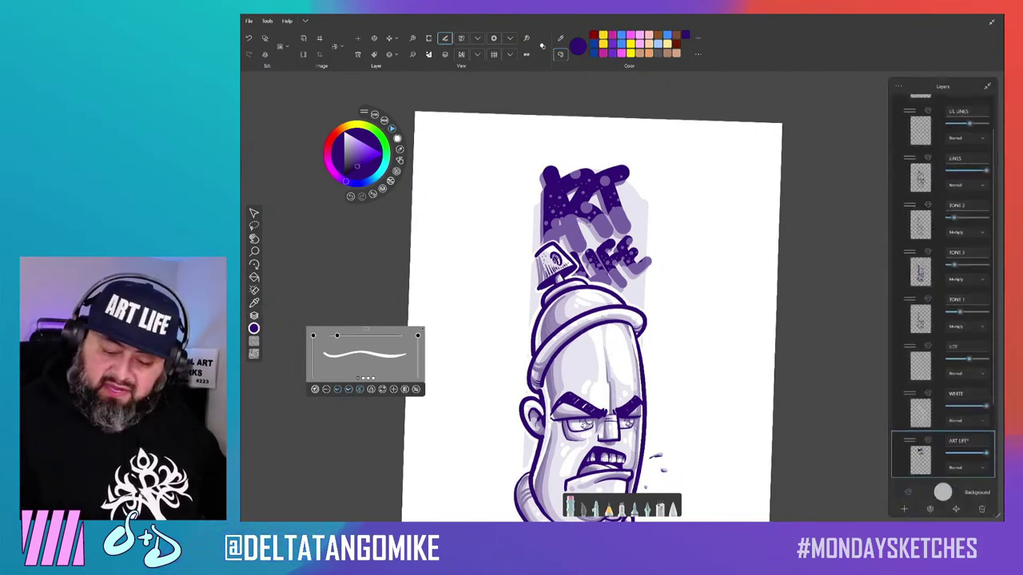
scroll(943, 288, down, 3)
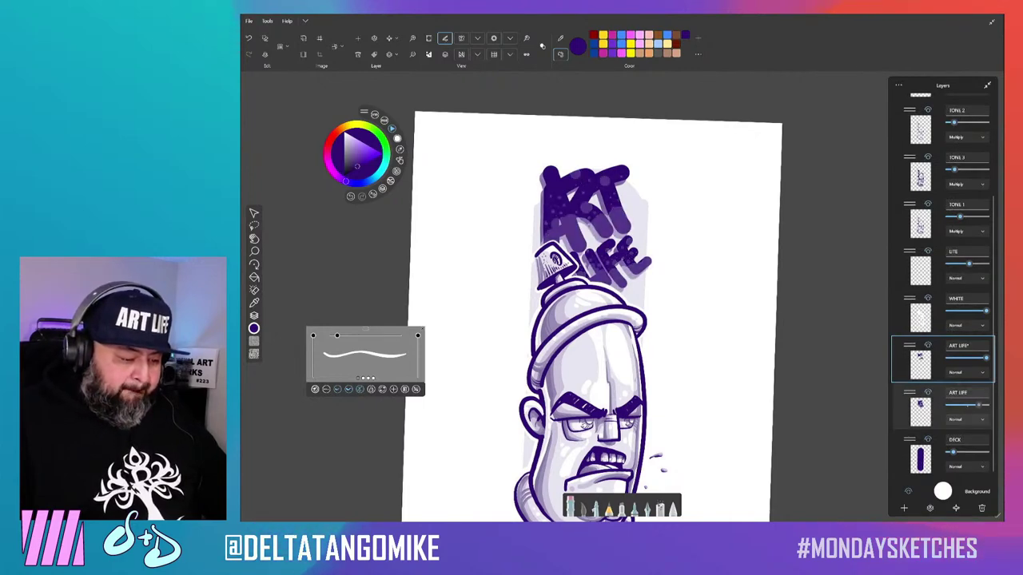
mouse_move(979, 405)
mouse_down()
mouse_move(958, 405)
mouse_move(974, 405)
mouse_up()
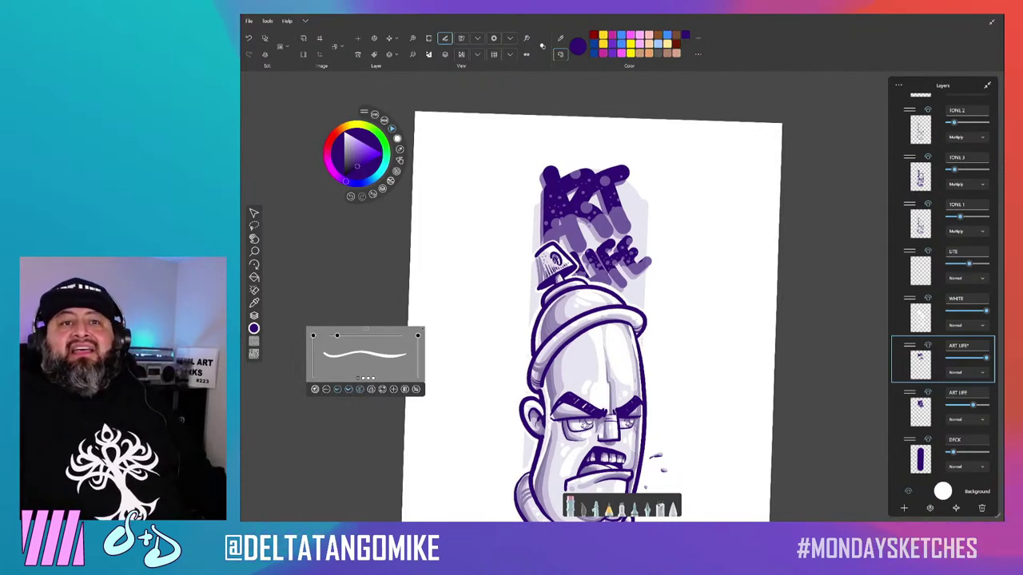
Thin the brush to 11.6, duplicate the ART LIFE layer and select the lower copy.
drag(592, 319, 575, 287)
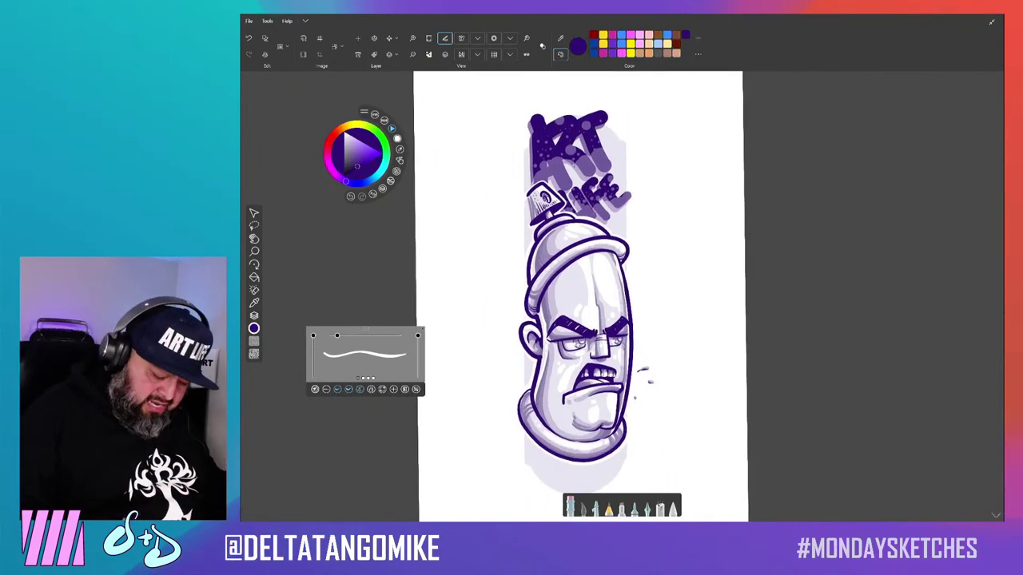
drag(337, 336, 333, 336)
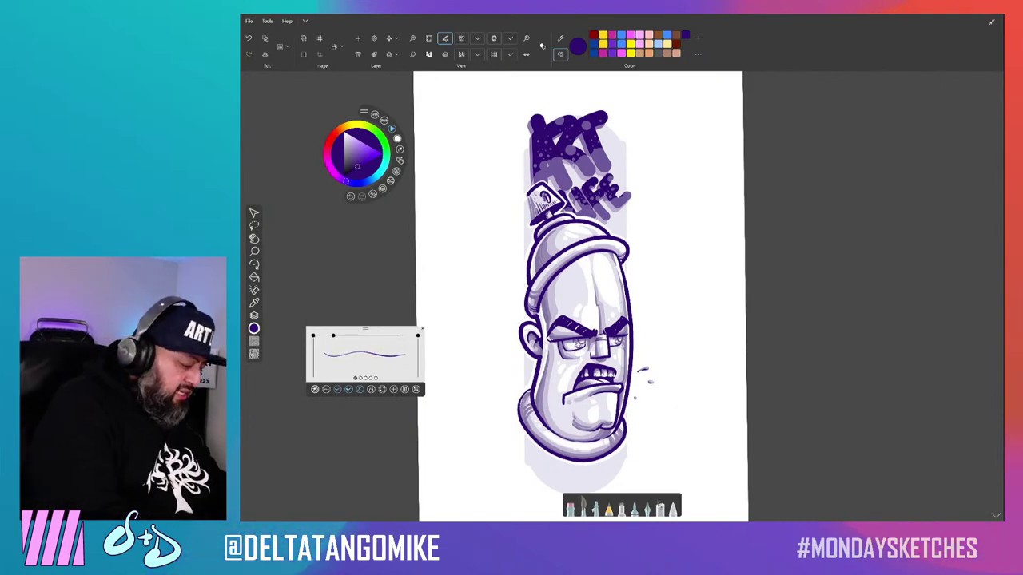
key(ctrl+l)
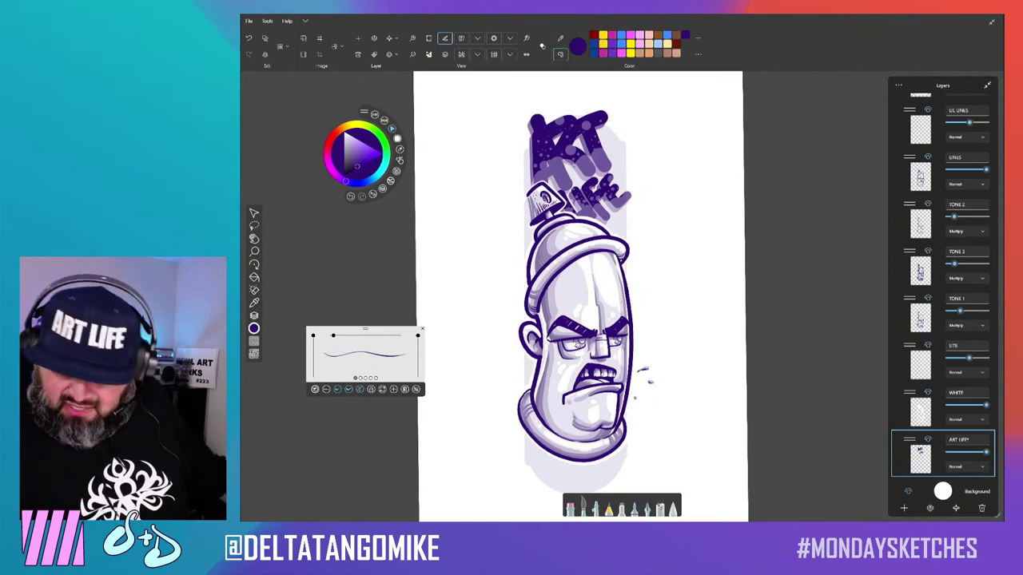
key(ctrl+j)
click(943, 452)
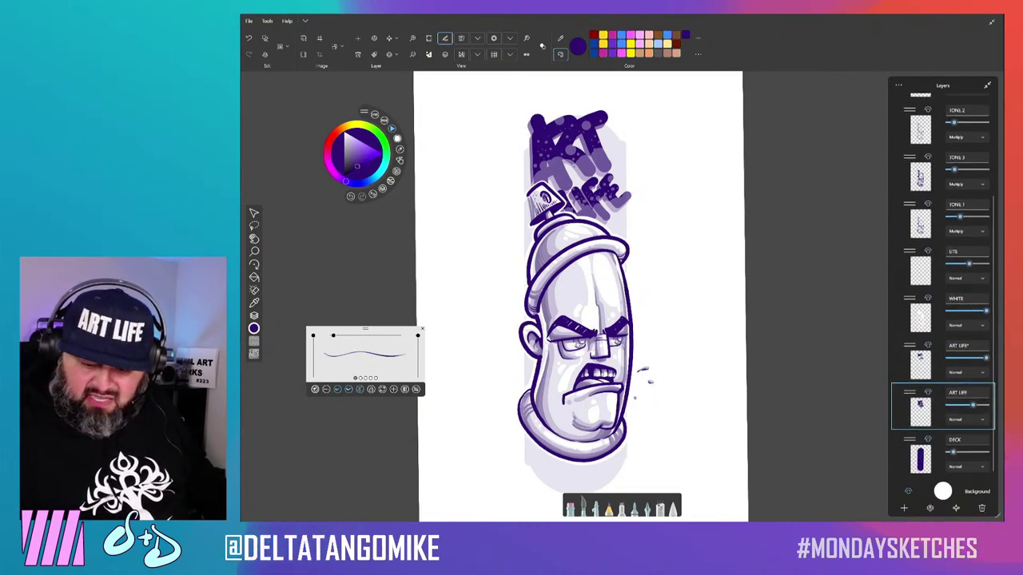
Draw the slashed tally signature strokes beneath the spray can's collar.
mouse_move(575, 320)
mouse_down()
mouse_move(564, 240)
mouse_move(559, 264)
mouse_up()
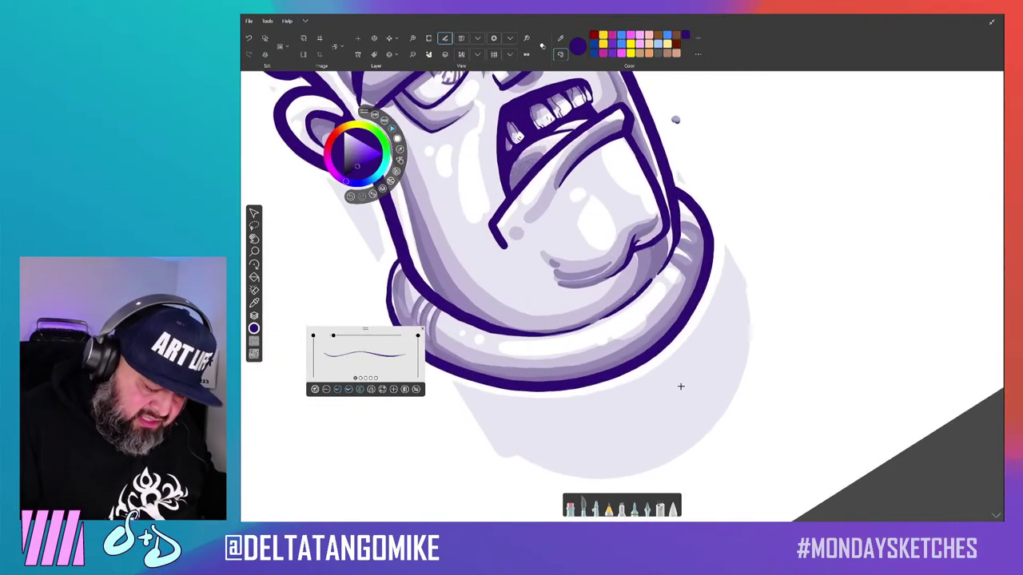
drag(676, 391, 644, 409)
drag(607, 320, 497, 253)
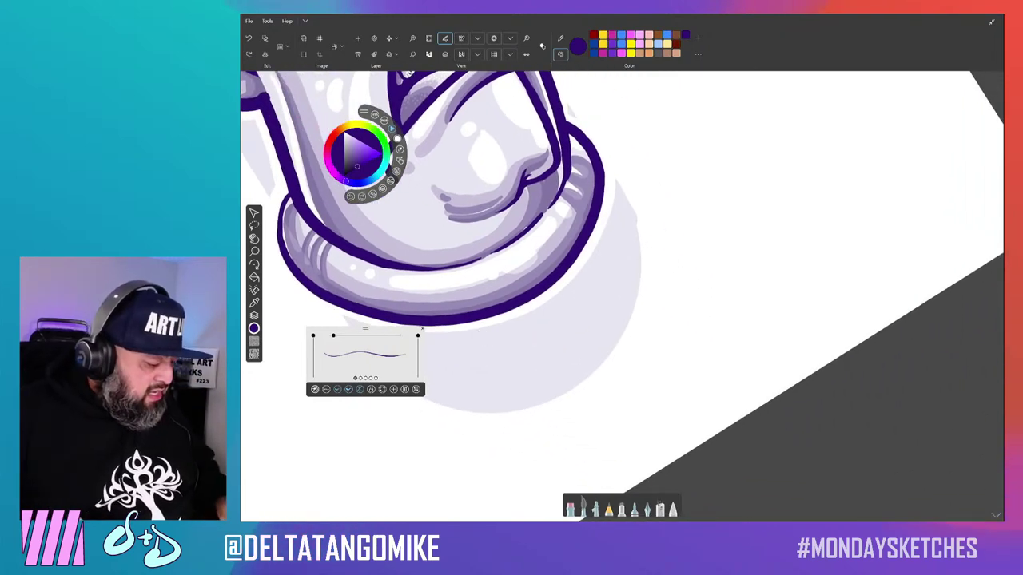
drag(559, 264, 559, 239)
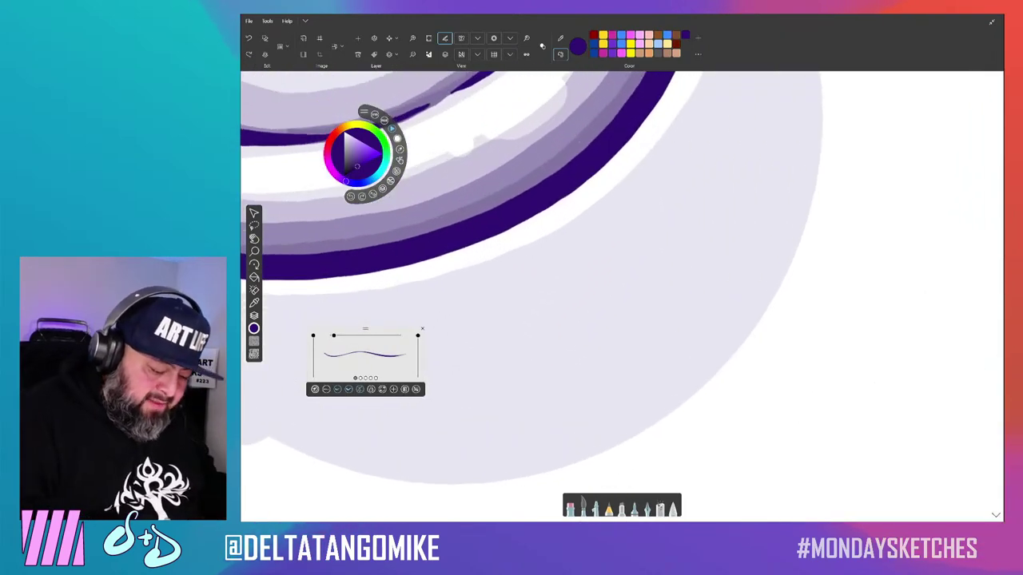
mouse_move(559, 368)
mouse_down()
mouse_move(601, 346)
mouse_move(538, 437)
mouse_up()
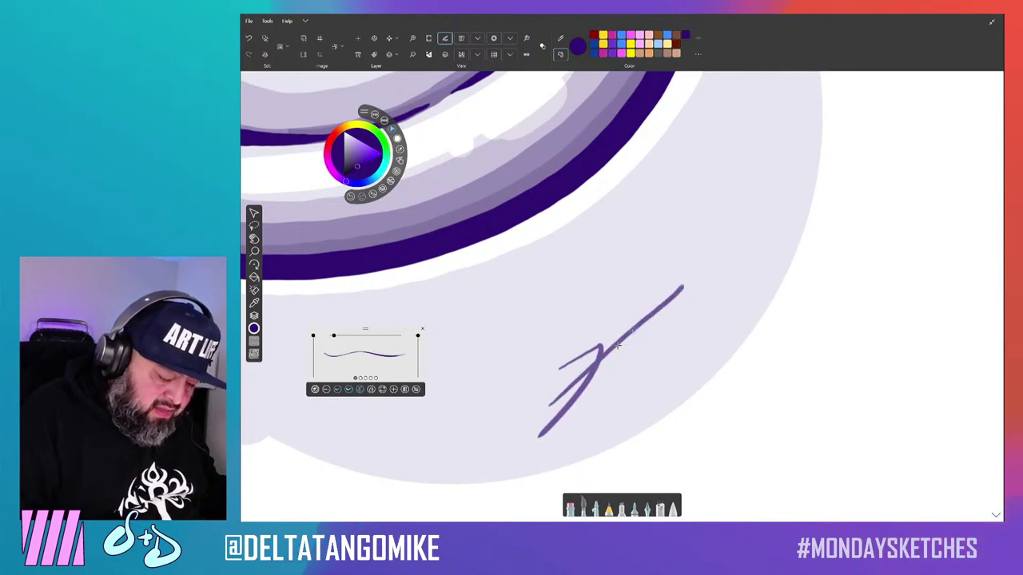
drag(642, 349, 644, 321)
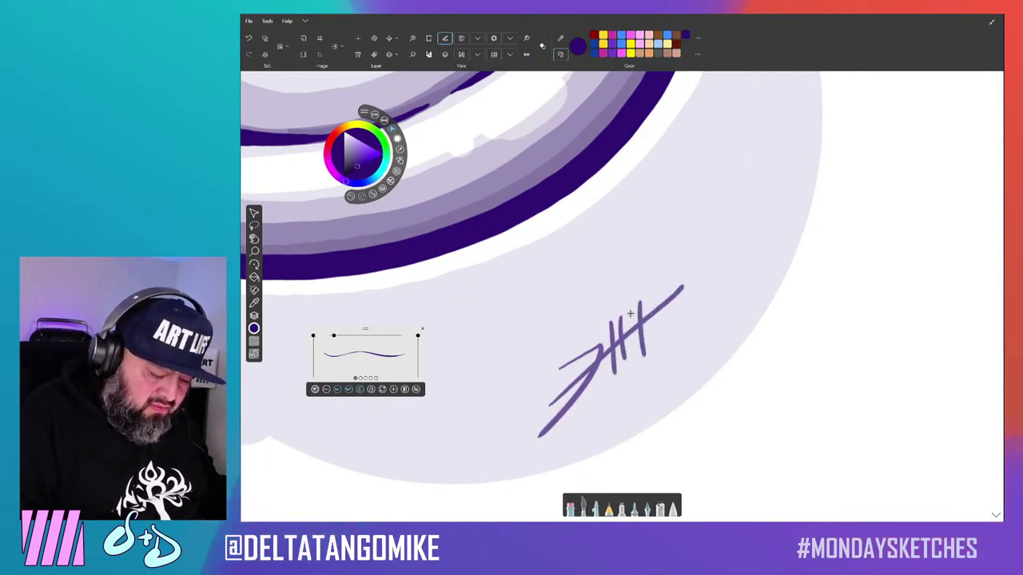
Add 2023 and a © mark beside the signature, then zoom back out.
scroll(640, 324, up, 3)
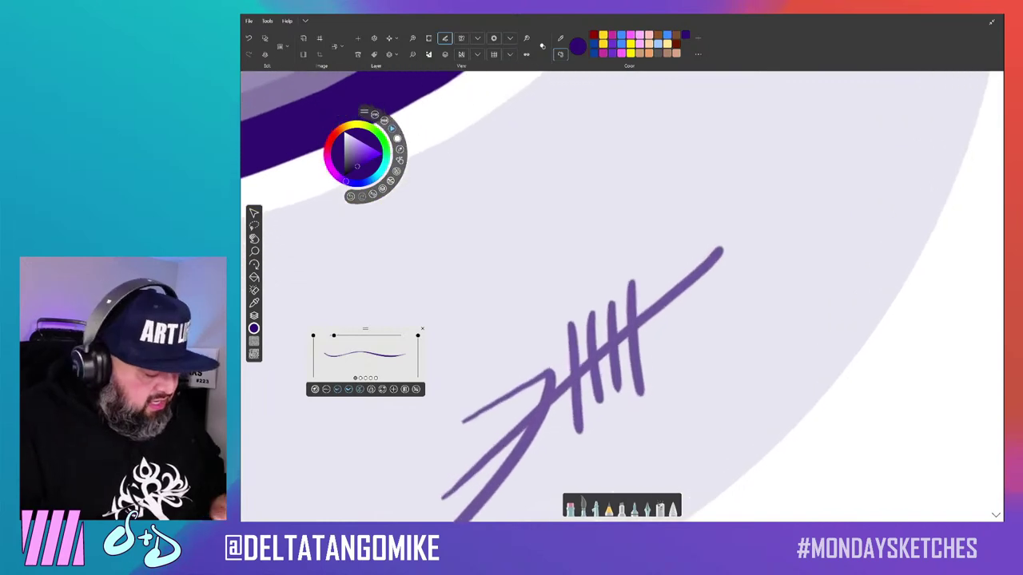
drag(650, 347, 675, 338)
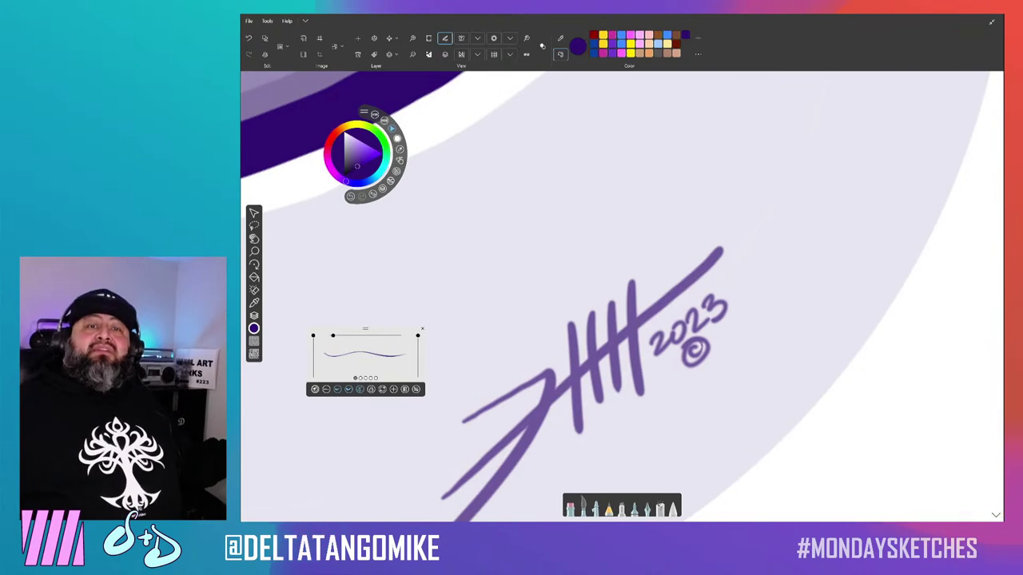
scroll(535, 479, down, 5)
scroll(559, 304, down, 3)
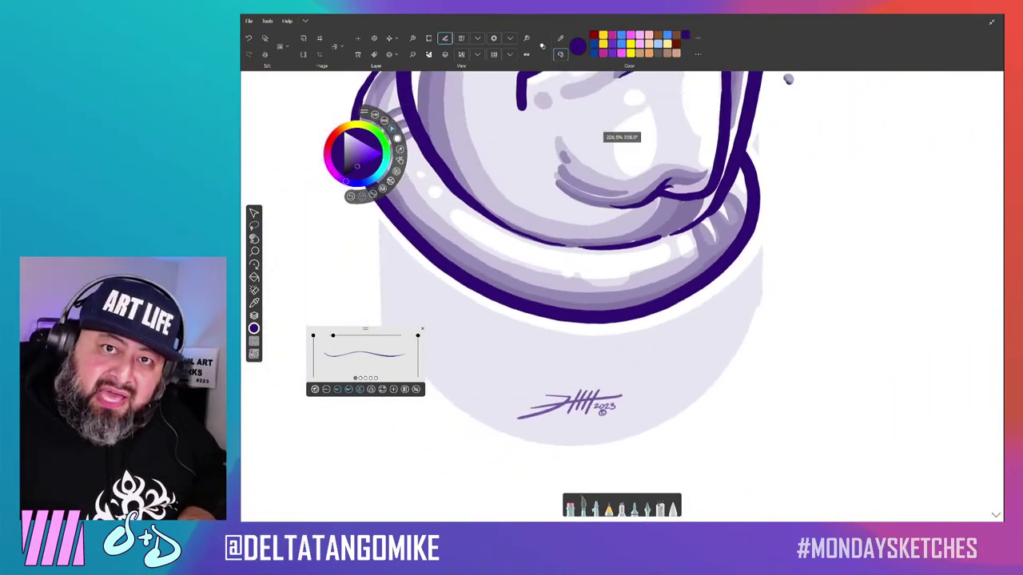
scroll(560, 304, down, 3)
scroll(560, 303, down, 3)
scroll(559, 303, down, 2)
scroll(592, 288, down, 2)
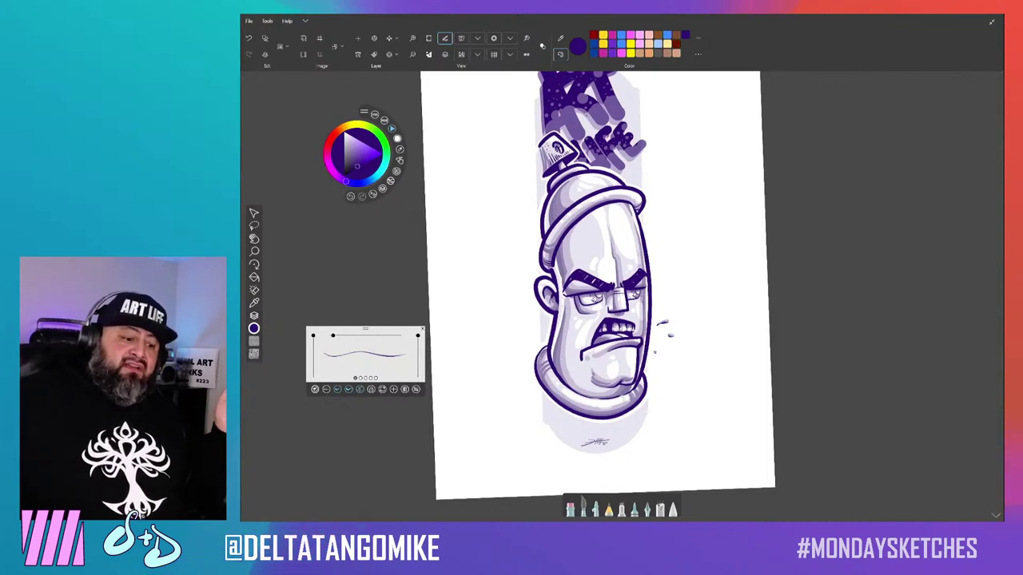
Select the SKETCH layer and raise it to 100% opacity.
scroll(592, 287, up, 3)
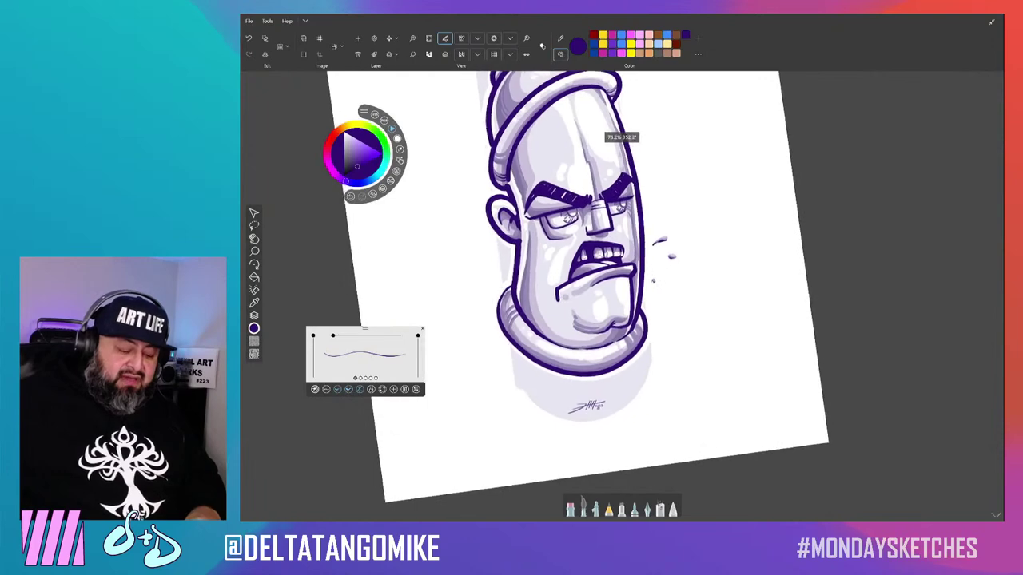
scroll(591, 288, down, 3)
scroll(587, 287, down, 1)
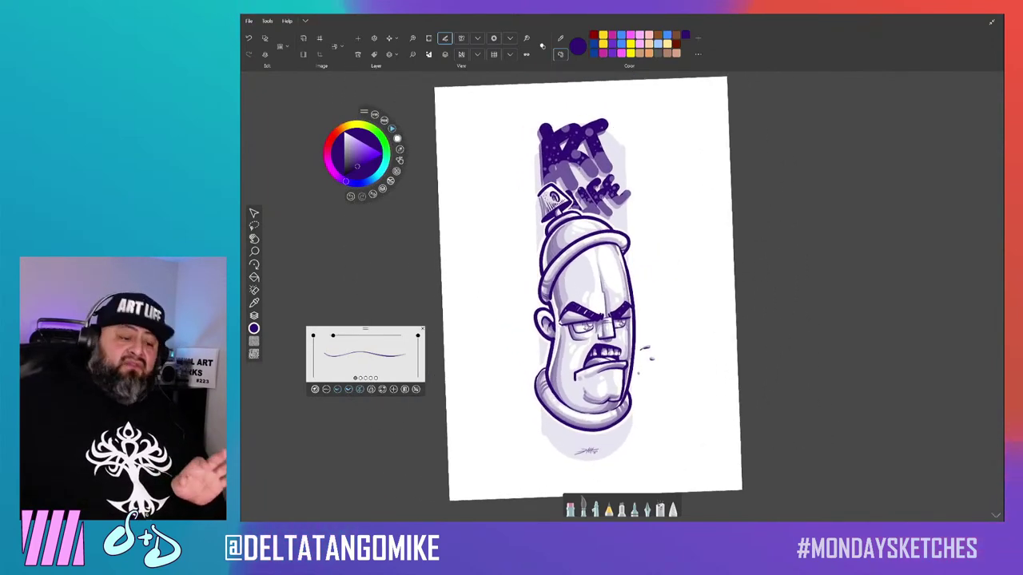
drag(592, 288, 622, 137)
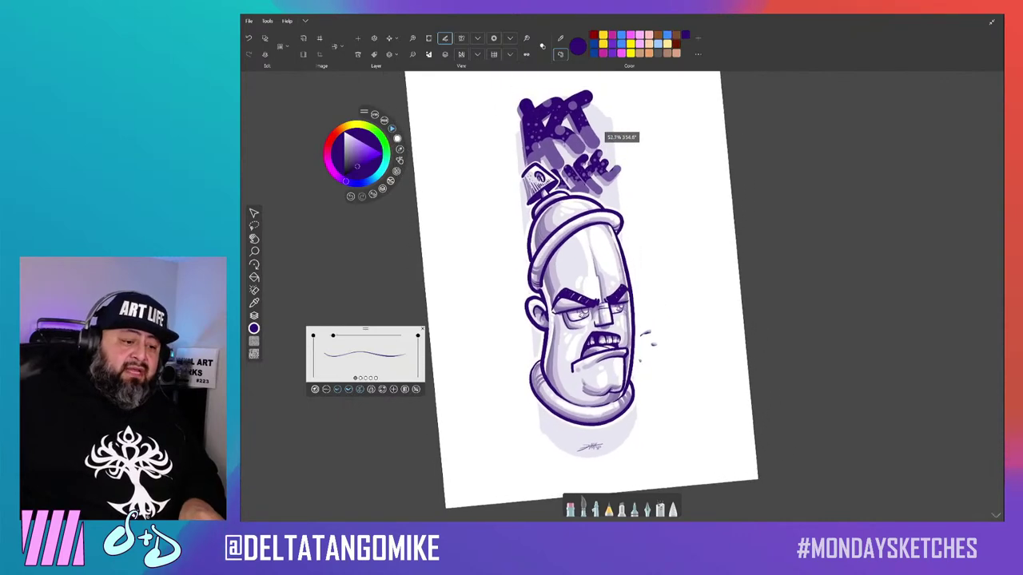
drag(583, 288, 591, 300)
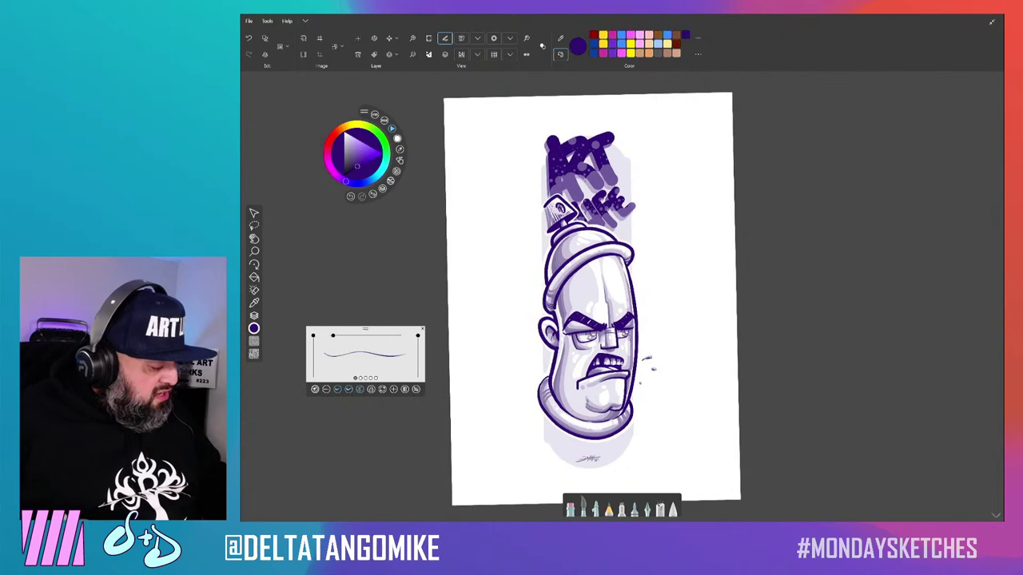
key(l)
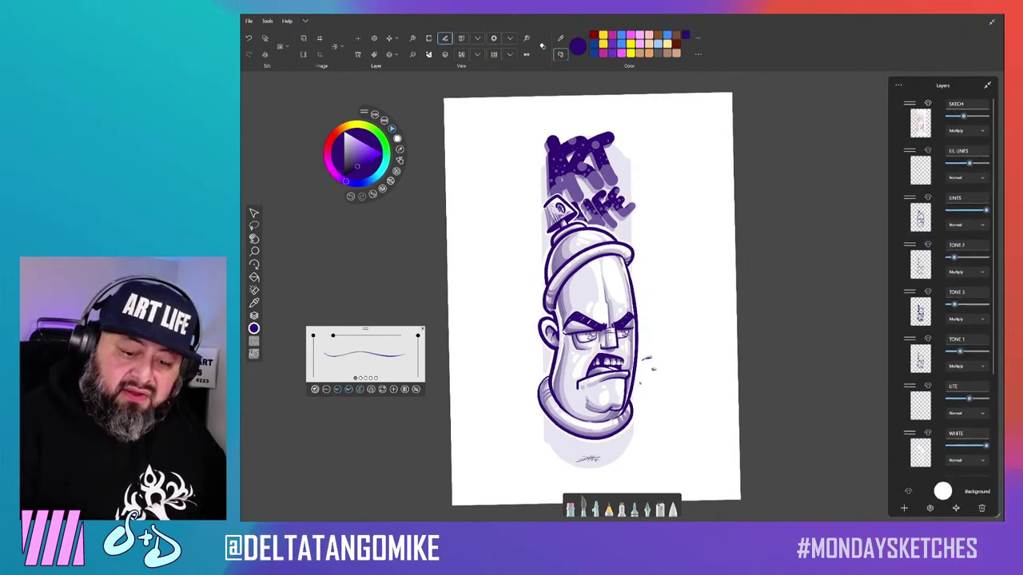
click(956, 120)
click(928, 103)
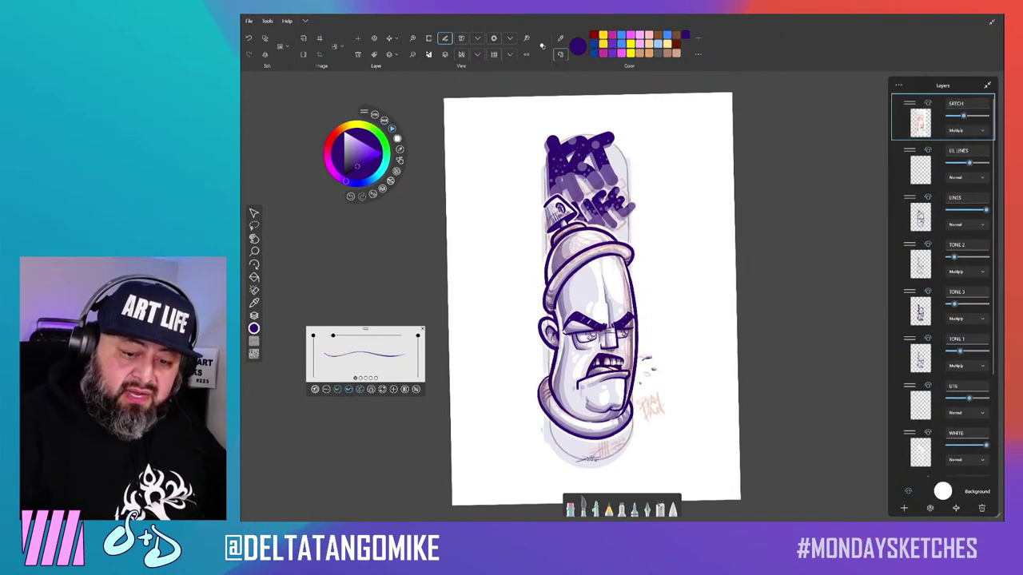
drag(963, 116, 986, 116)
Scale the red sketch down and move it to the upper left beside the character.
key(l)
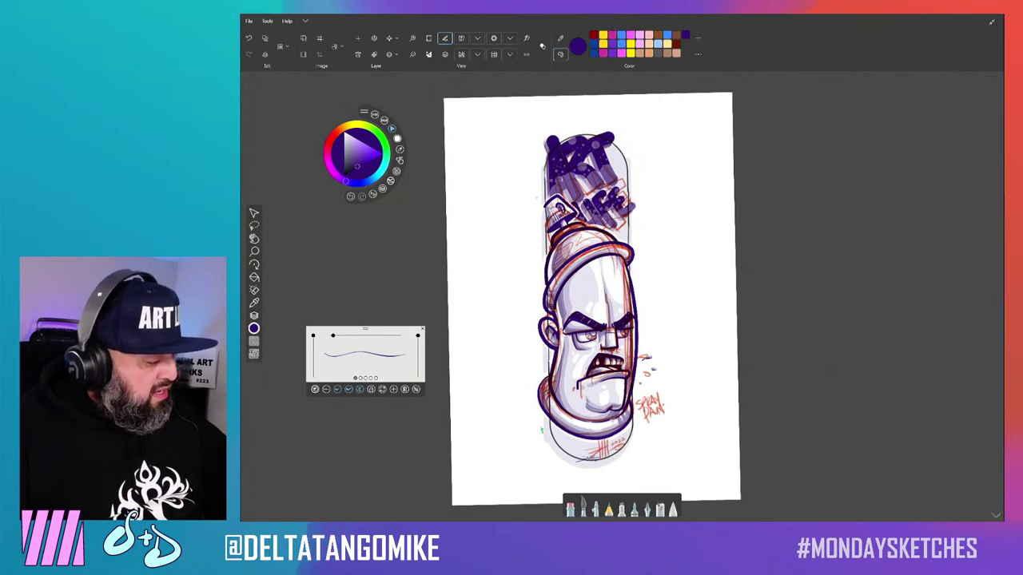
key(ctrl+t)
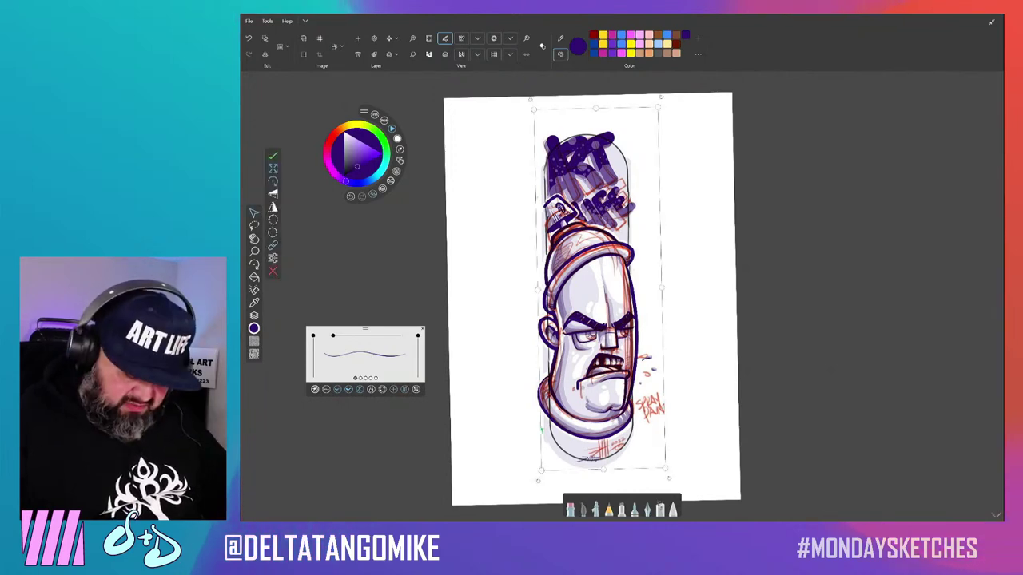
drag(667, 478, 593, 278)
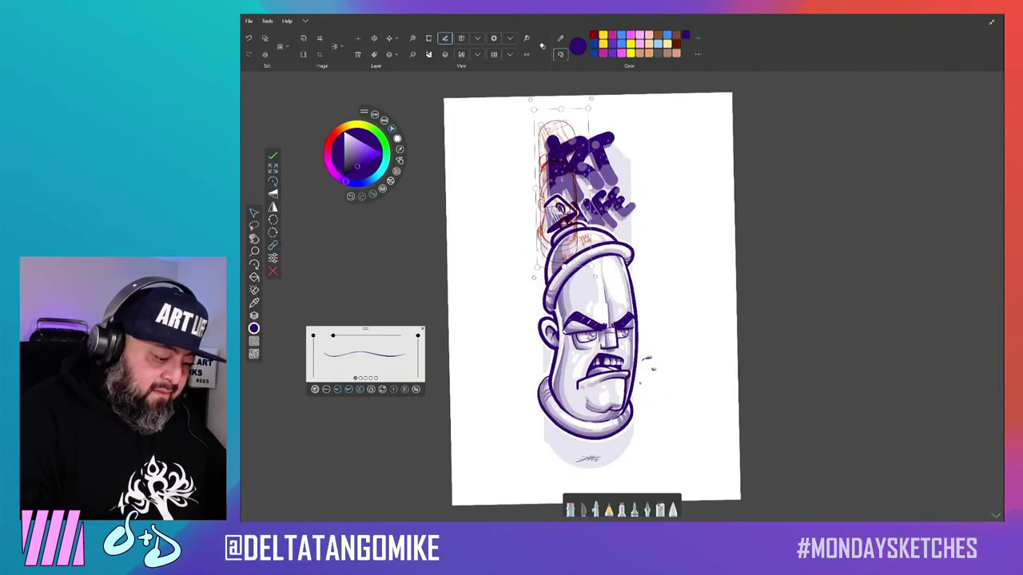
drag(562, 187, 511, 210)
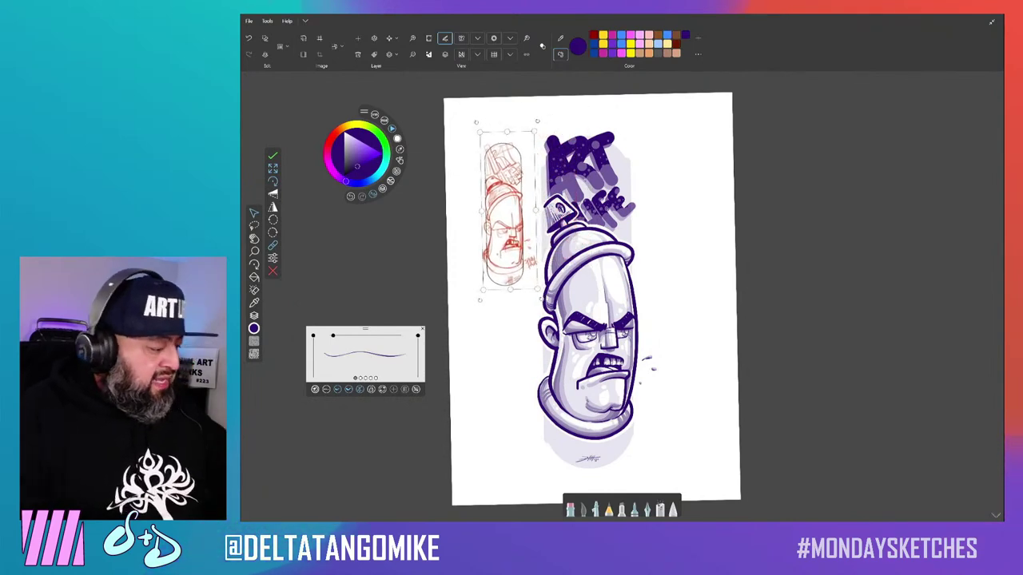
click(272, 155)
scroll(474, 154, up, 5)
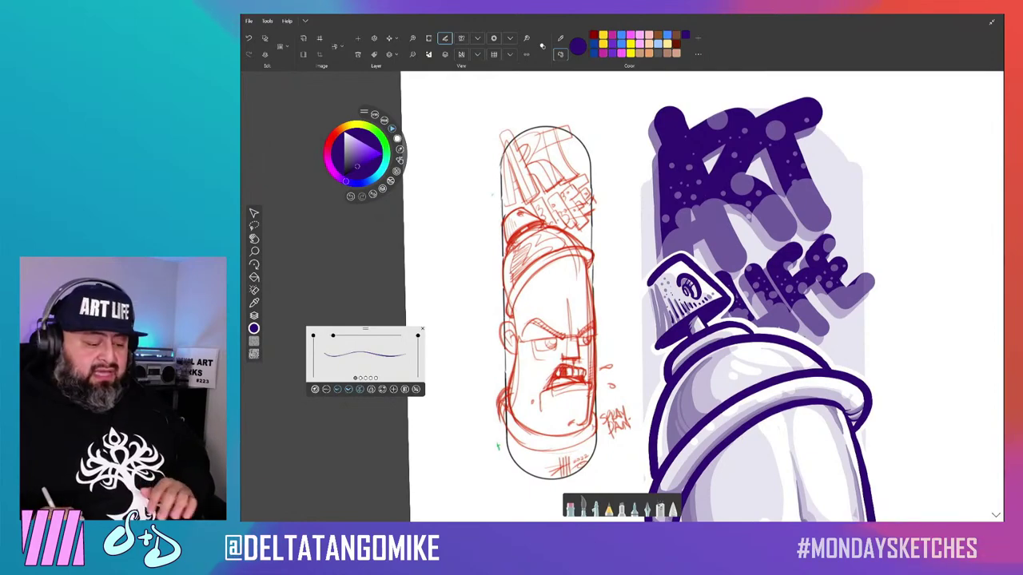
scroll(621, 295, down, 5)
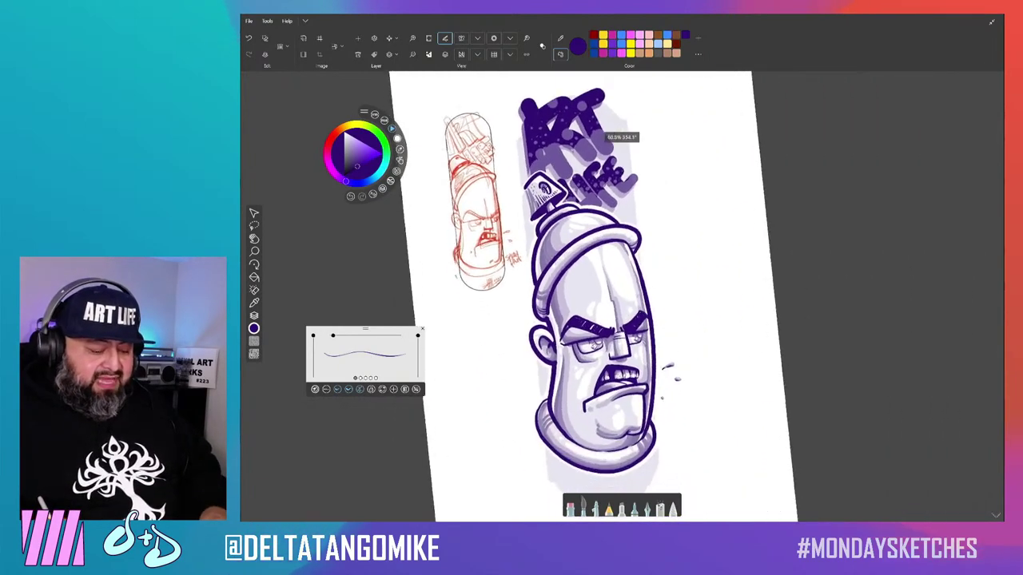
drag(608, 296, 620, 288)
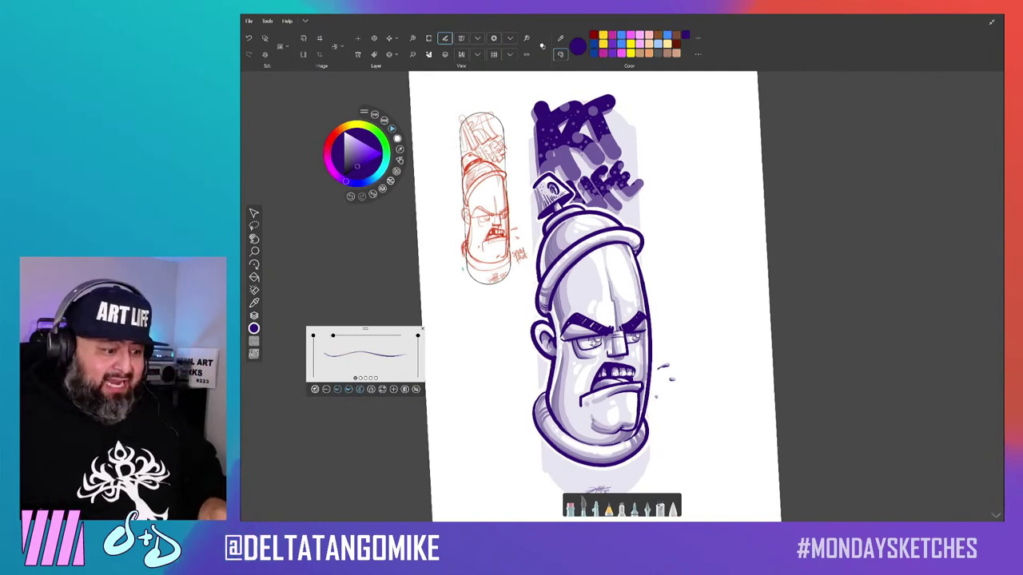
scroll(583, 296, down, 2)
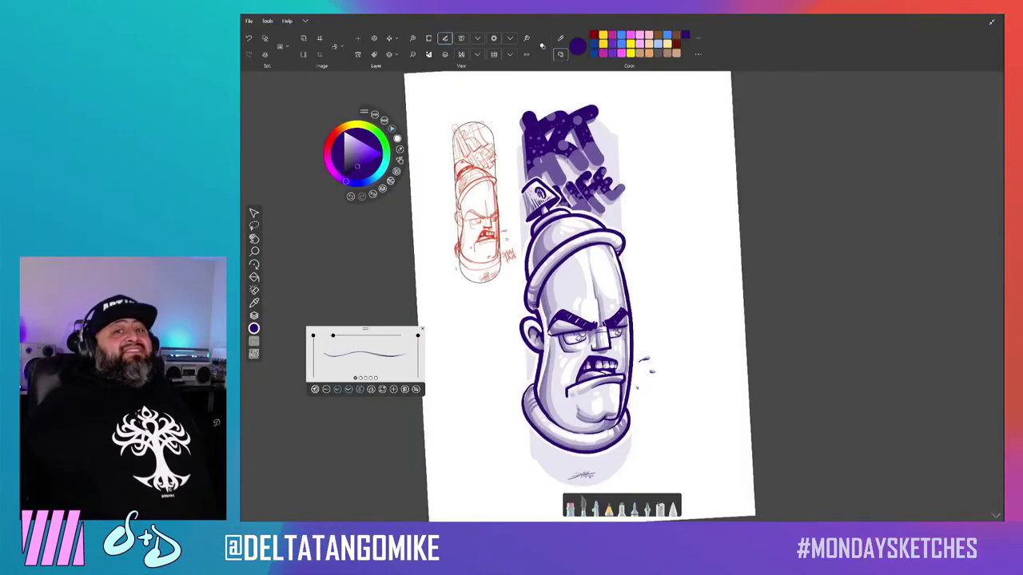
Drag the brush size panel up beside the colour wheel, clear of the red sketch.
scroll(607, 280, up, 5)
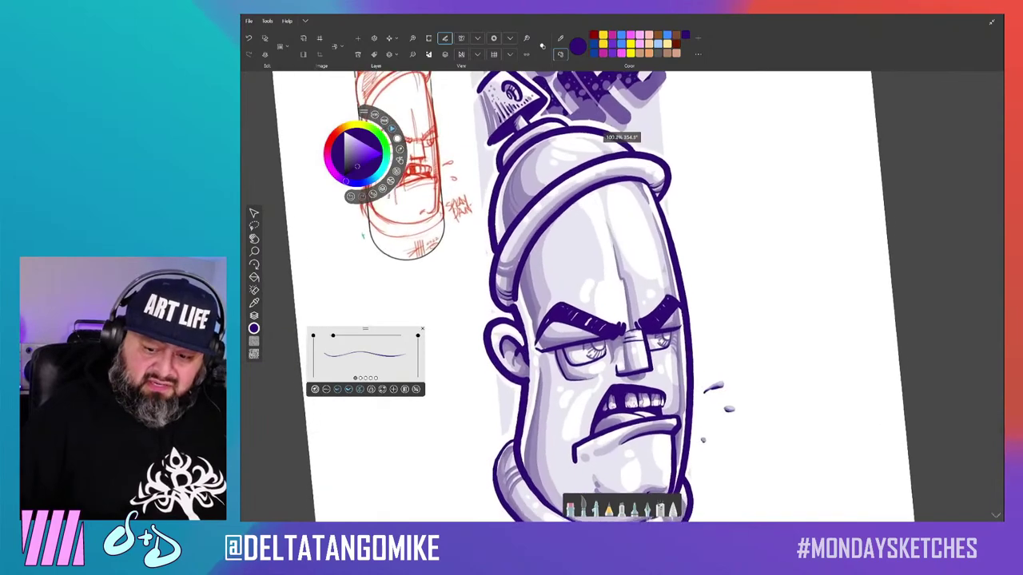
scroll(592, 296, up, 3)
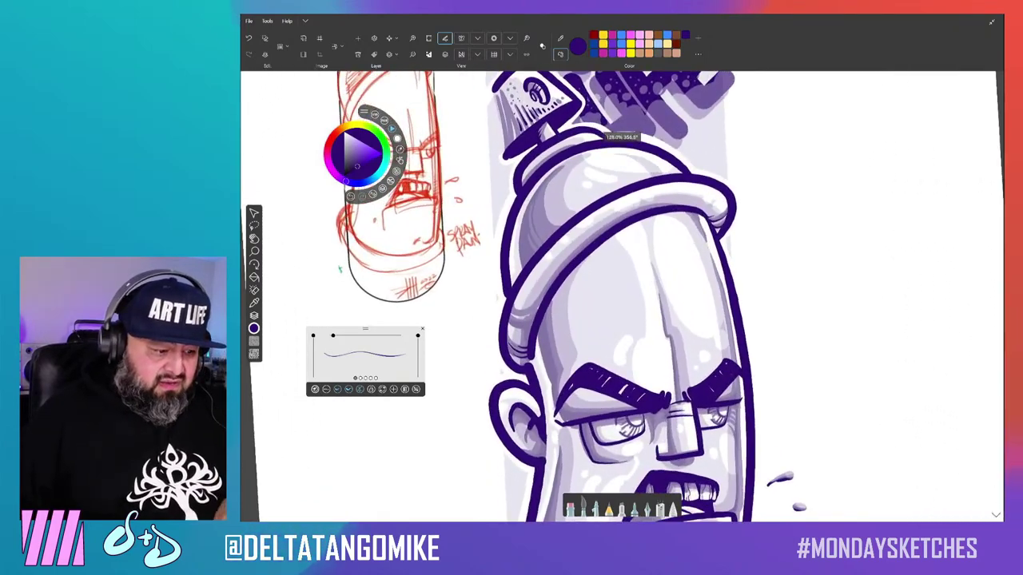
scroll(608, 296, down, 3)
scroll(608, 296, up, 6)
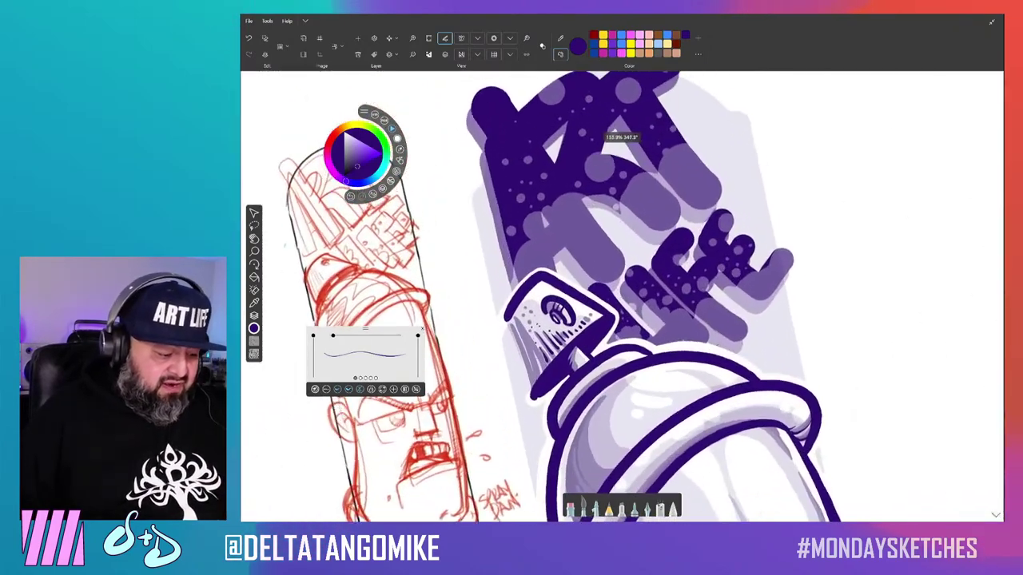
scroll(639, 296, up, 2)
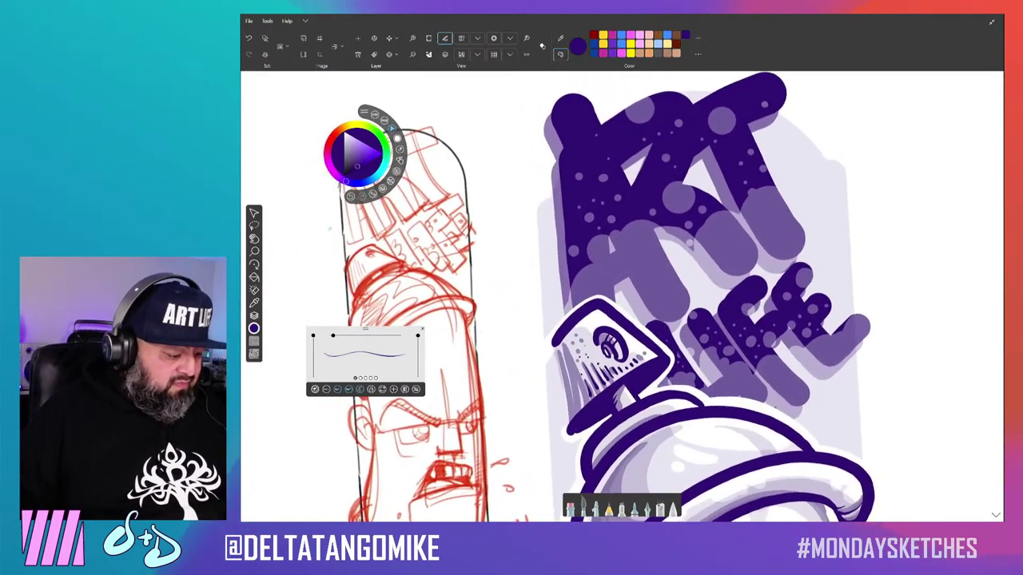
mouse_move(333, 336)
mouse_down()
mouse_move(331, 225)
mouse_move(468, 156)
mouse_move(478, 121)
mouse_up()
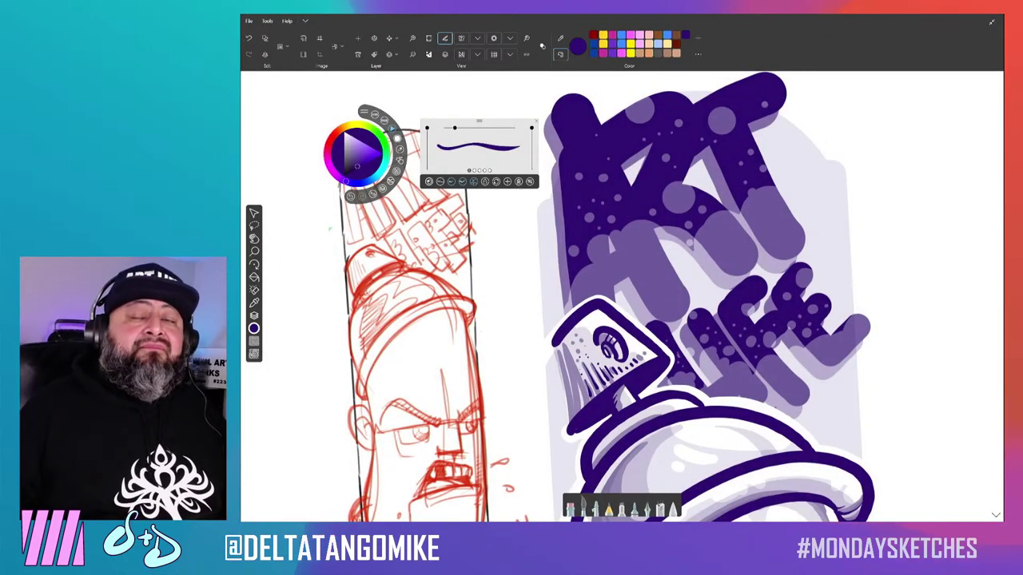
Zoom in on the face and move the colour panel to the right, clear of it.
scroll(623, 296, down, 3)
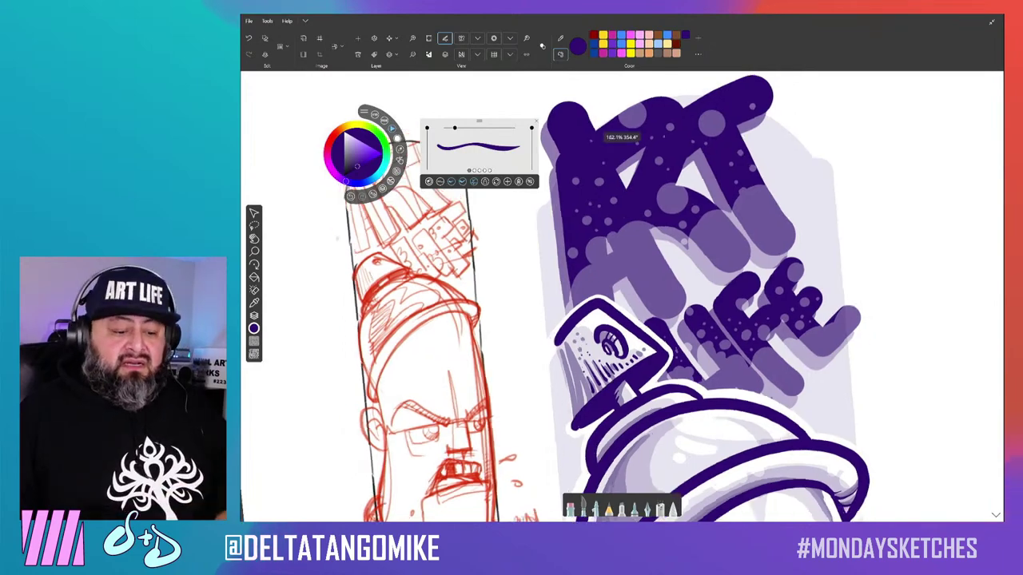
scroll(624, 296, down, 5)
scroll(624, 296, down, 5)
scroll(623, 296, down, 3)
scroll(623, 296, up, 2)
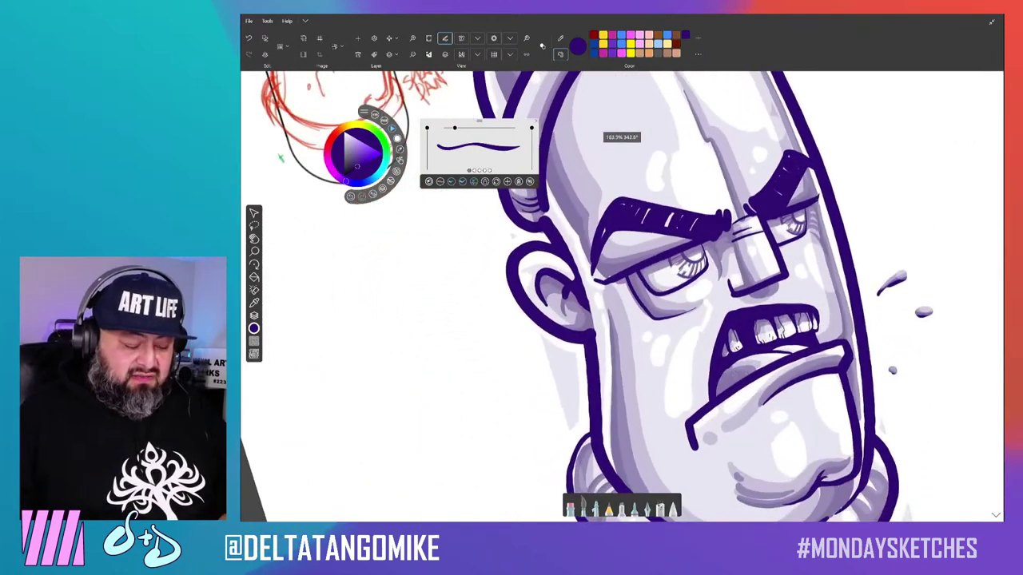
scroll(624, 296, up, 2)
scroll(623, 295, up, 2)
scroll(624, 295, up, 2)
drag(624, 295, 595, 292)
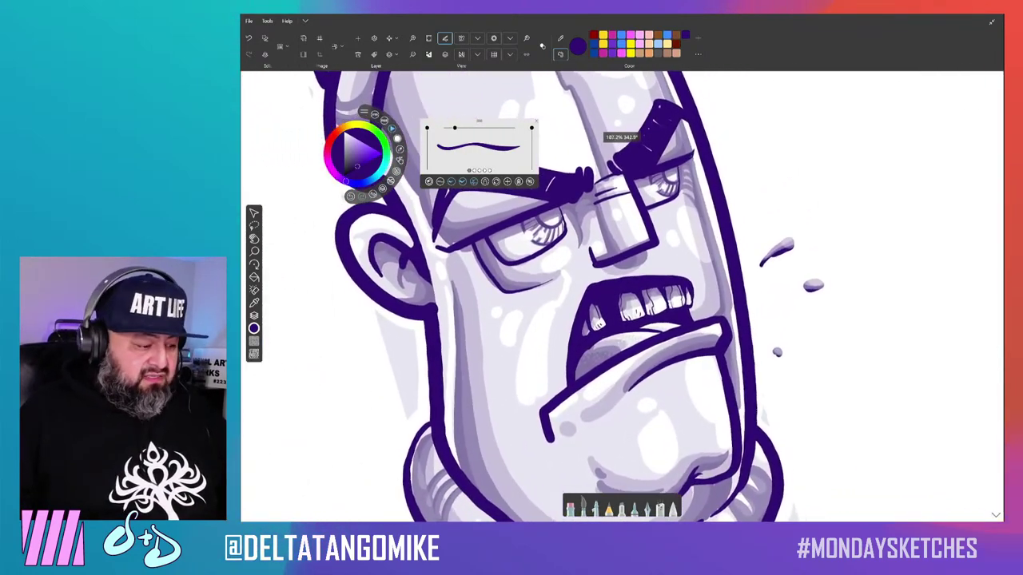
mouse_move(357, 152)
mouse_down()
mouse_move(469, 103)
mouse_move(664, 164)
mouse_move(783, 136)
mouse_up()
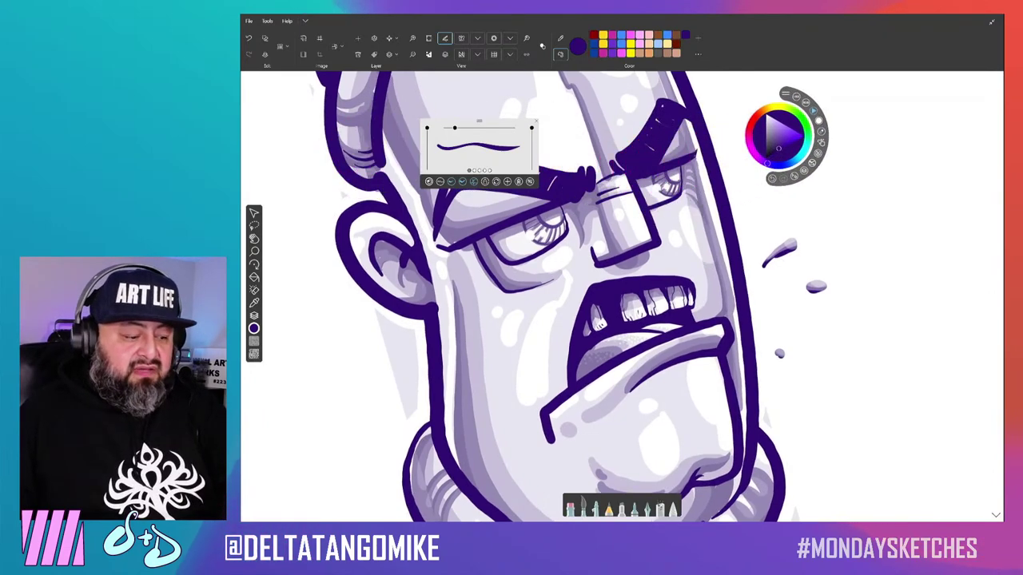
drag(481, 112, 490, 116)
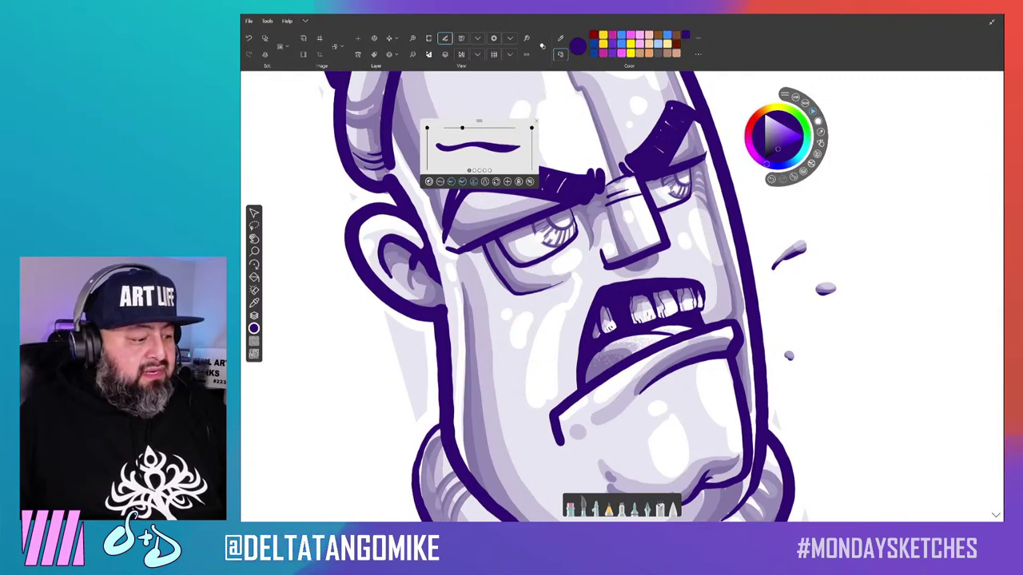
Make the brush much thicker and move the brush size panel off the face.
drag(461, 128, 484, 128)
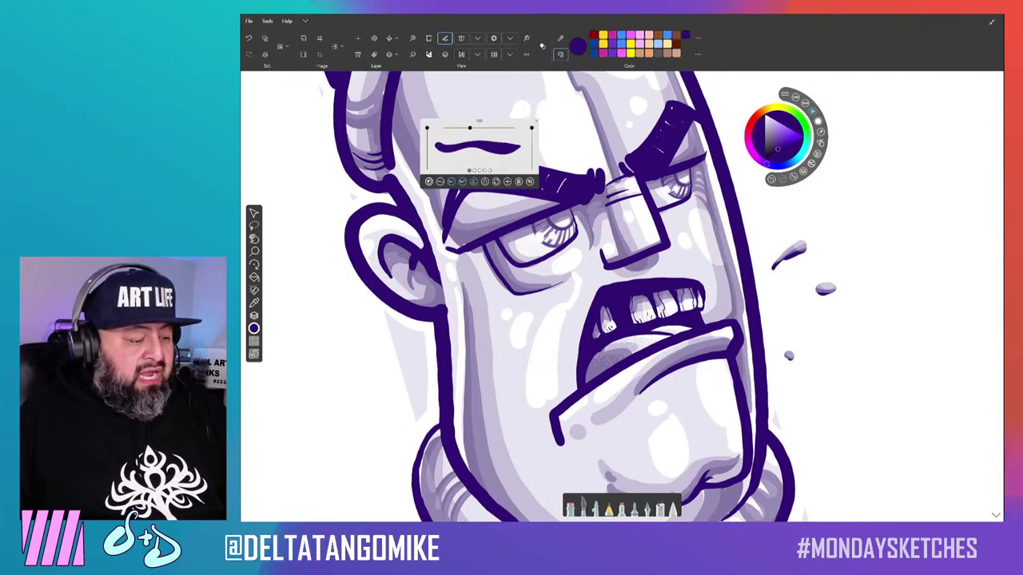
drag(475, 127, 472, 128)
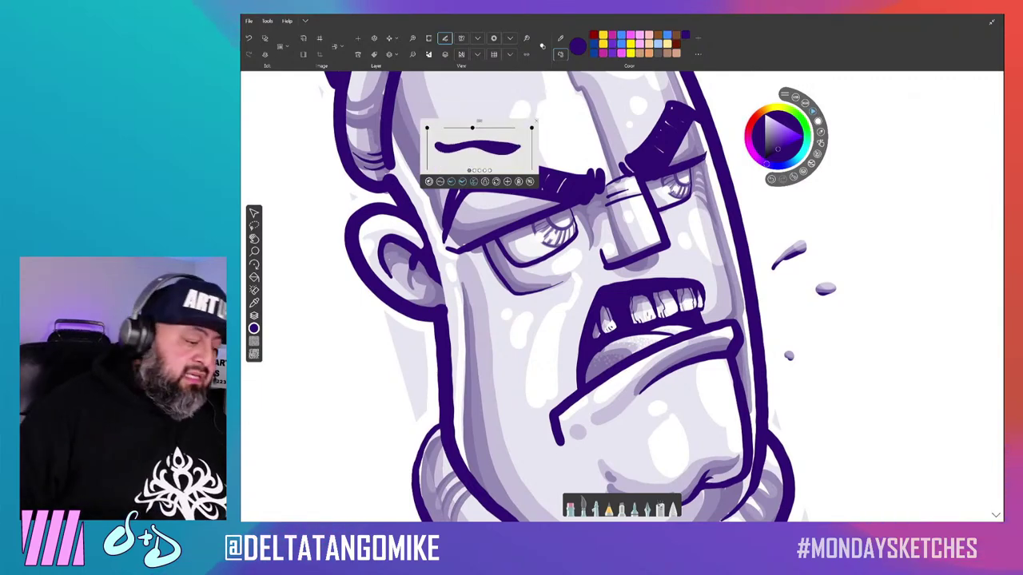
mouse_move(479, 121)
mouse_down()
mouse_move(541, 120)
mouse_move(898, 207)
mouse_move(905, 180)
mouse_up()
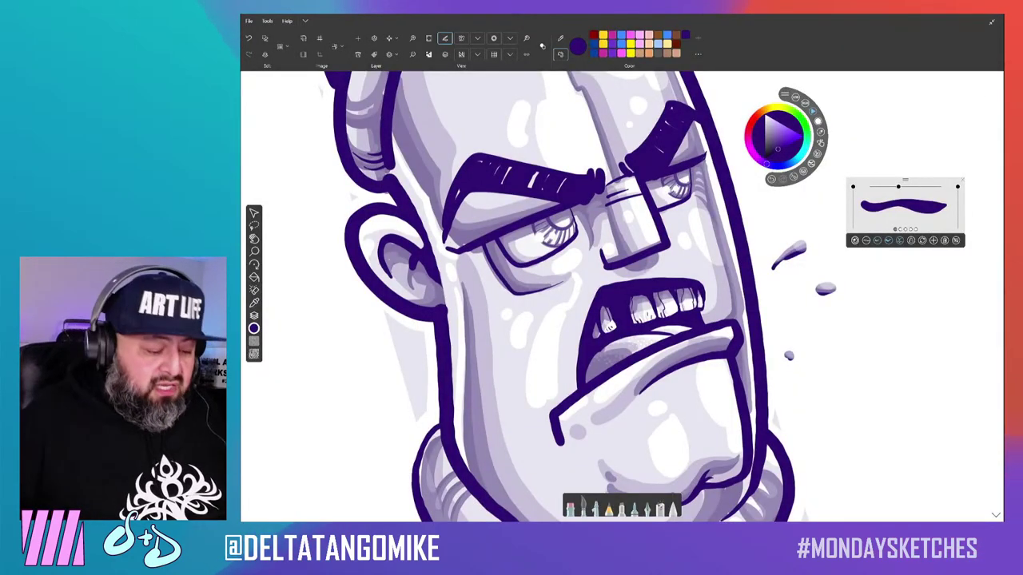
Shift the red sketch slightly left and tilt it with Transform, then commit.
scroll(622, 136, down, 5)
scroll(543, 296, down, 2)
scroll(544, 296, down, 2)
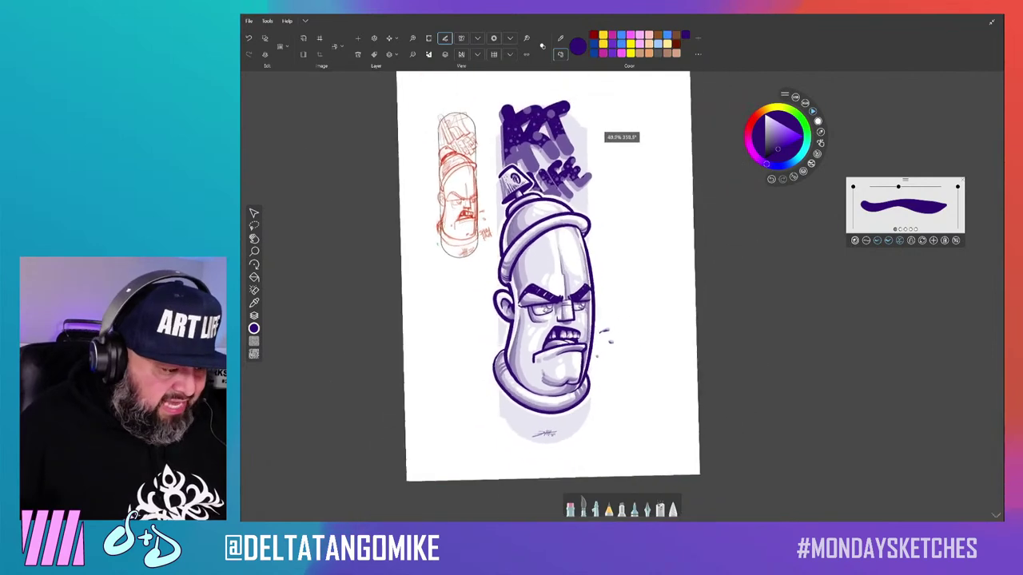
click(248, 21)
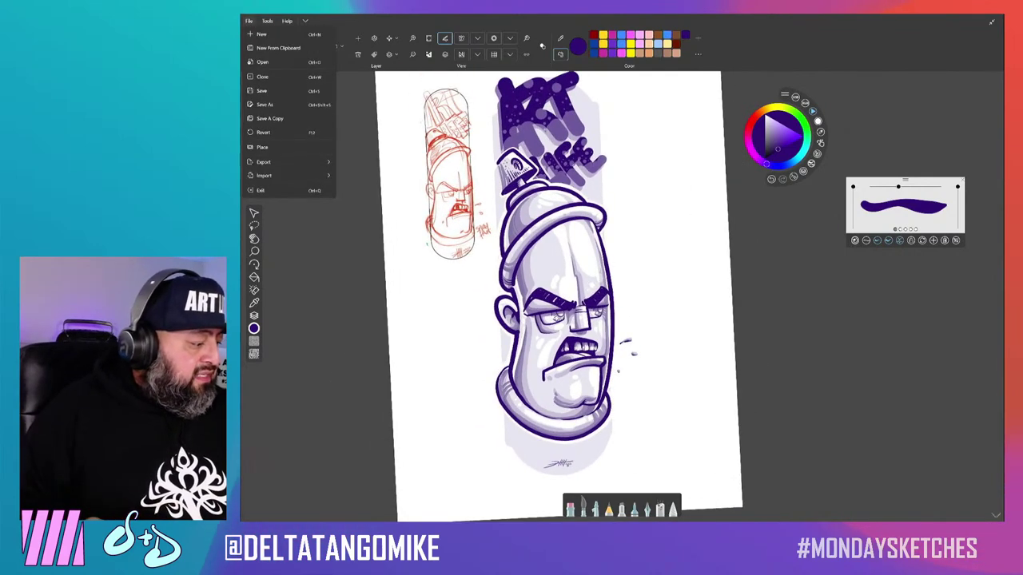
key(Escape)
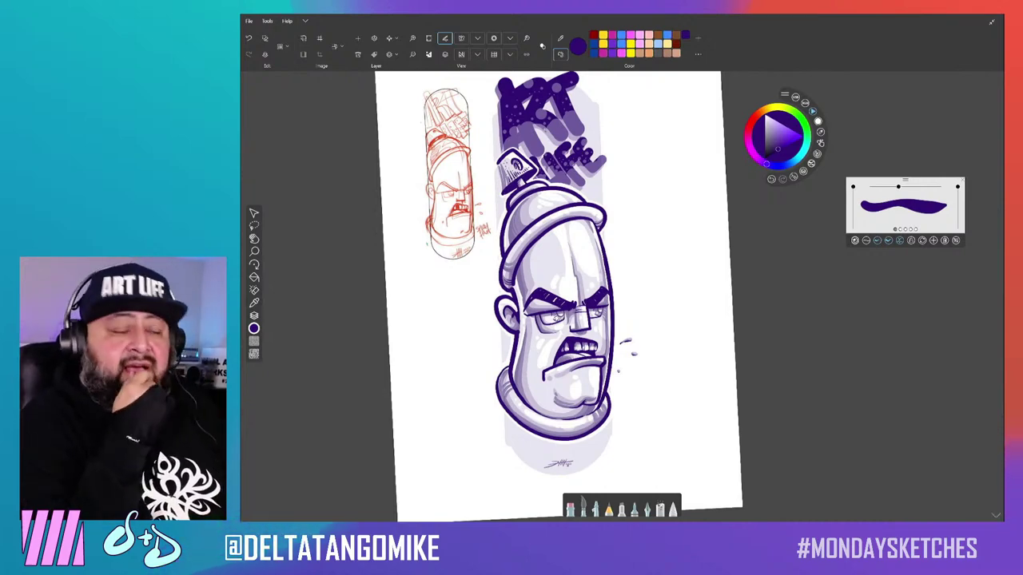
key(ctrl+t)
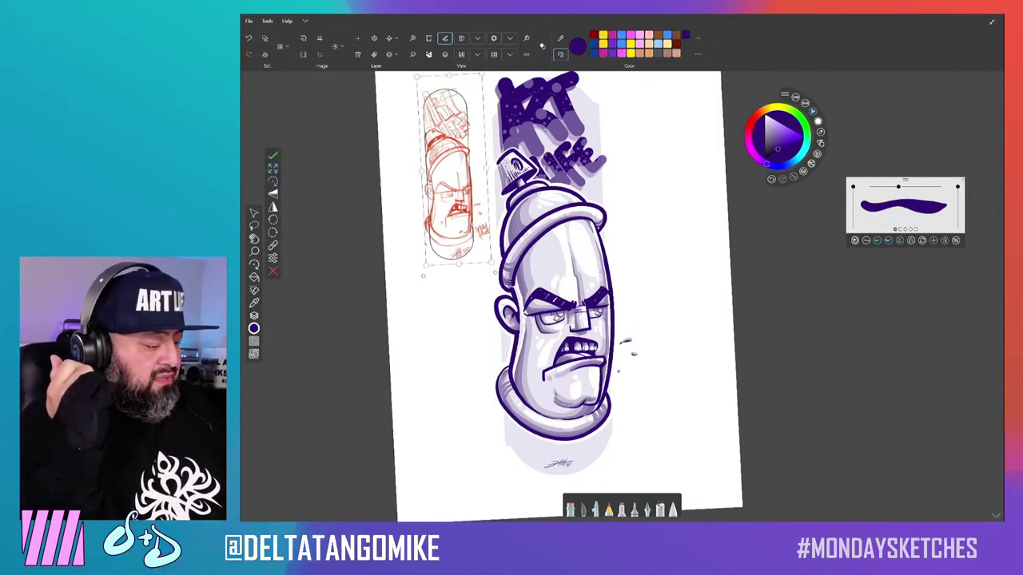
drag(447, 172, 435, 182)
key(Return)
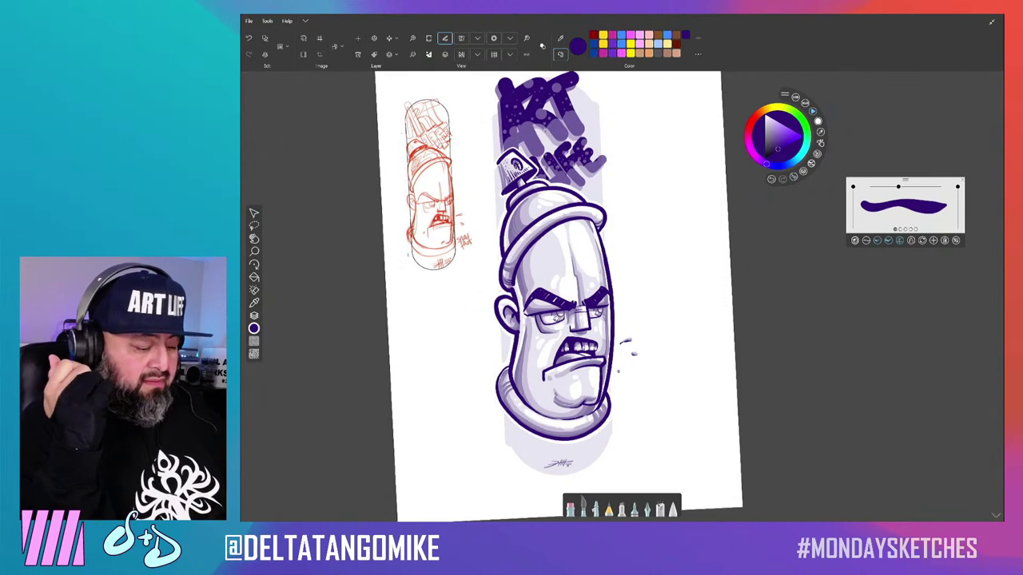
scroll(537, 280, down, 2)
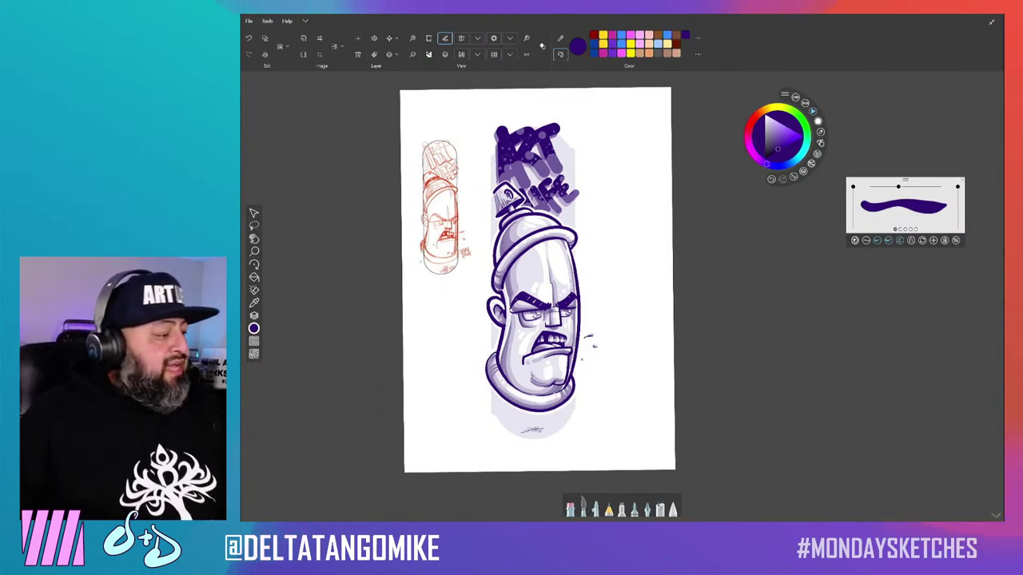
Export the document as SPRAYER.jpg in JPEG format.
key(alt+f)
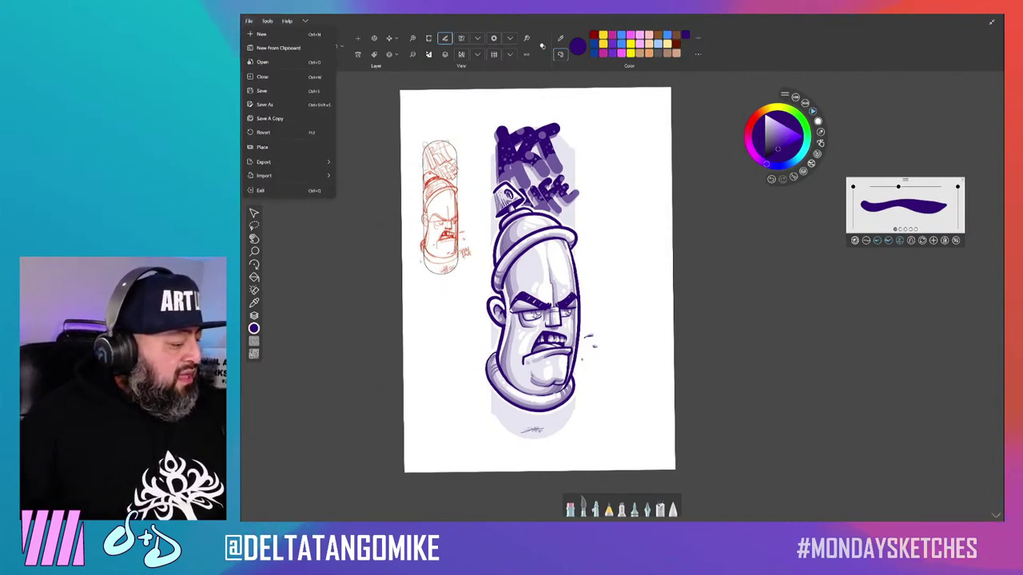
key(Return)
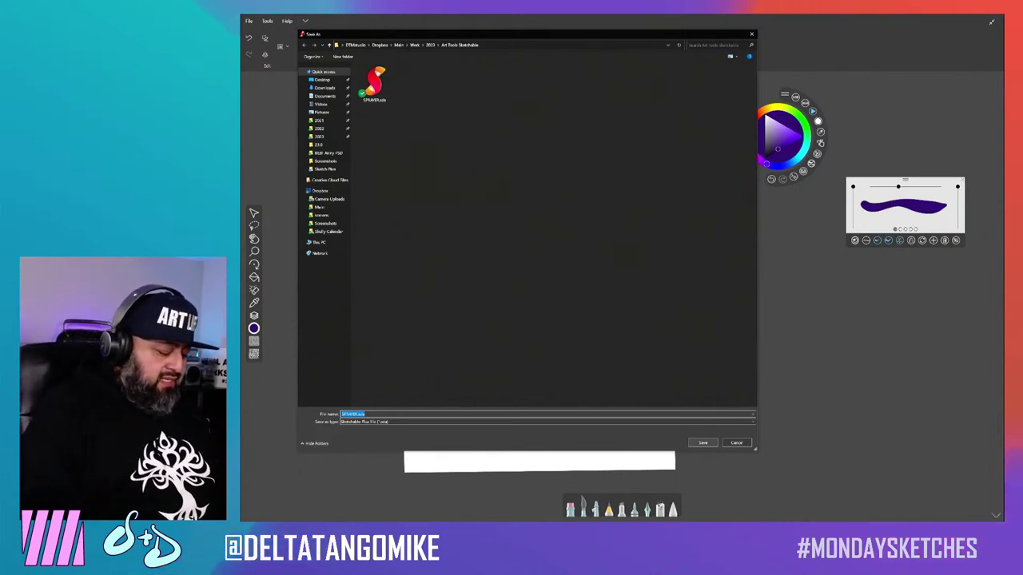
click(466, 422)
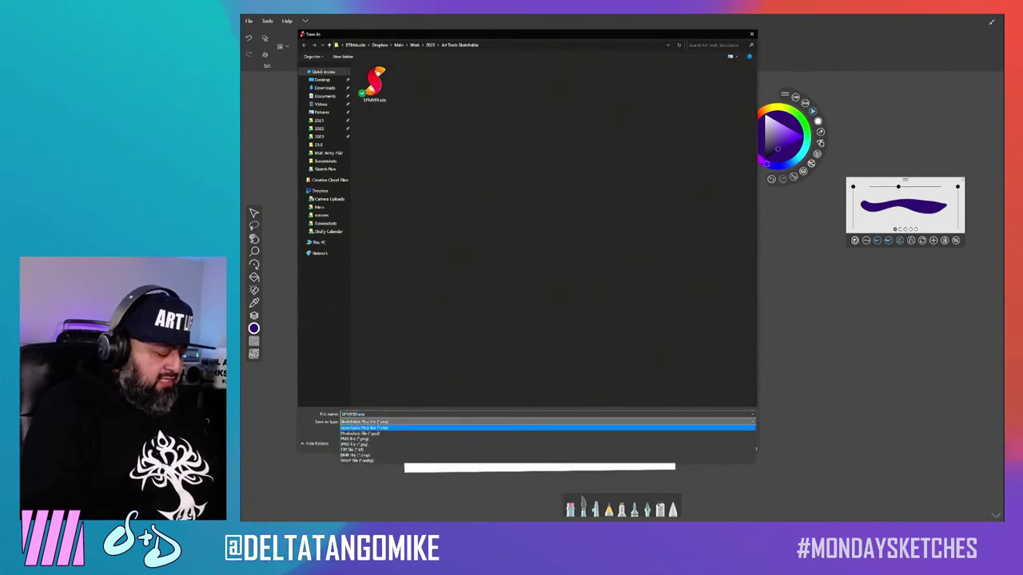
click(354, 444)
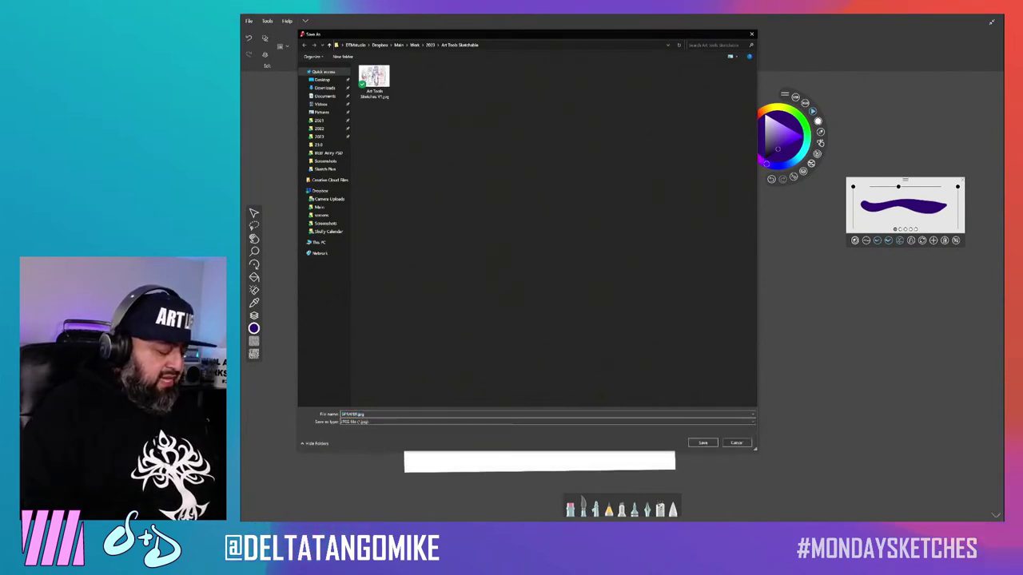
key(Return)
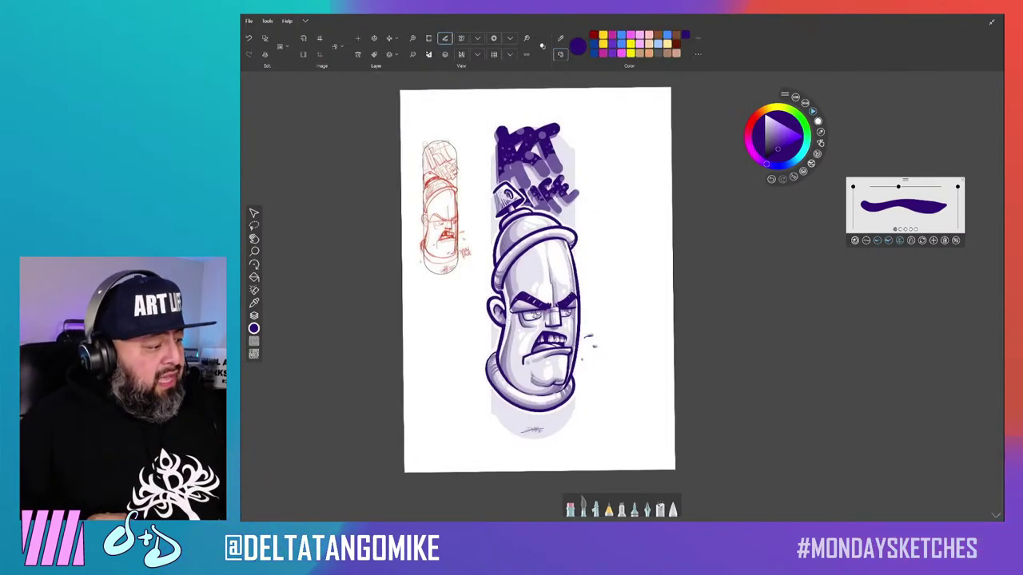
Export the document again as SPRAYER.psd in Photoshop format.
click(248, 20)
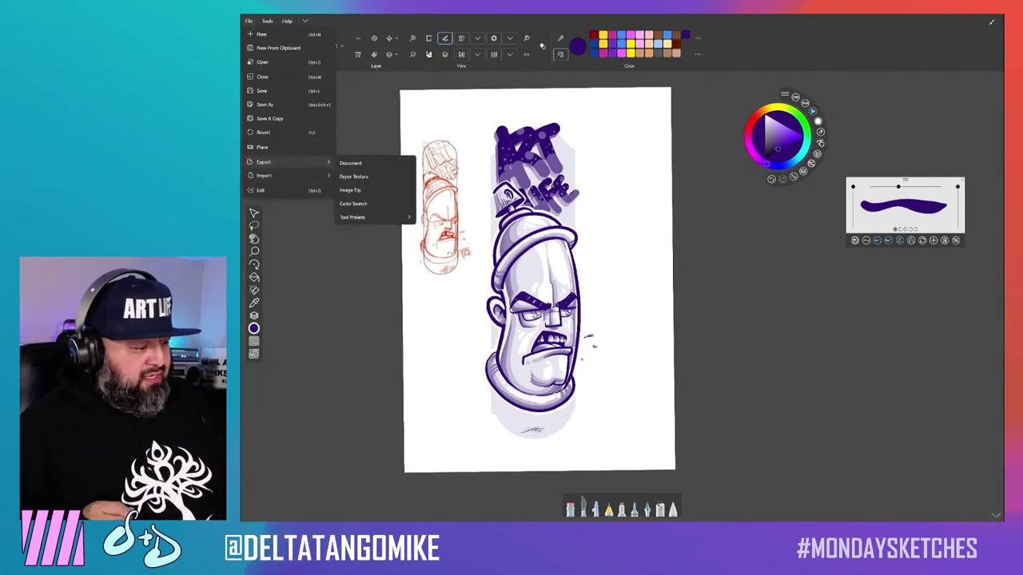
click(350, 163)
click(417, 422)
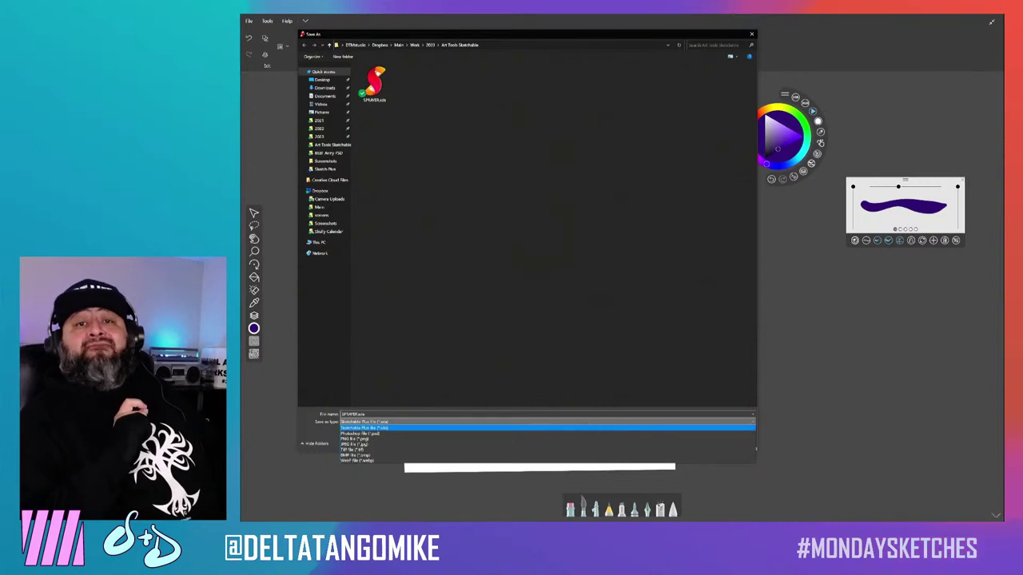
click(364, 427)
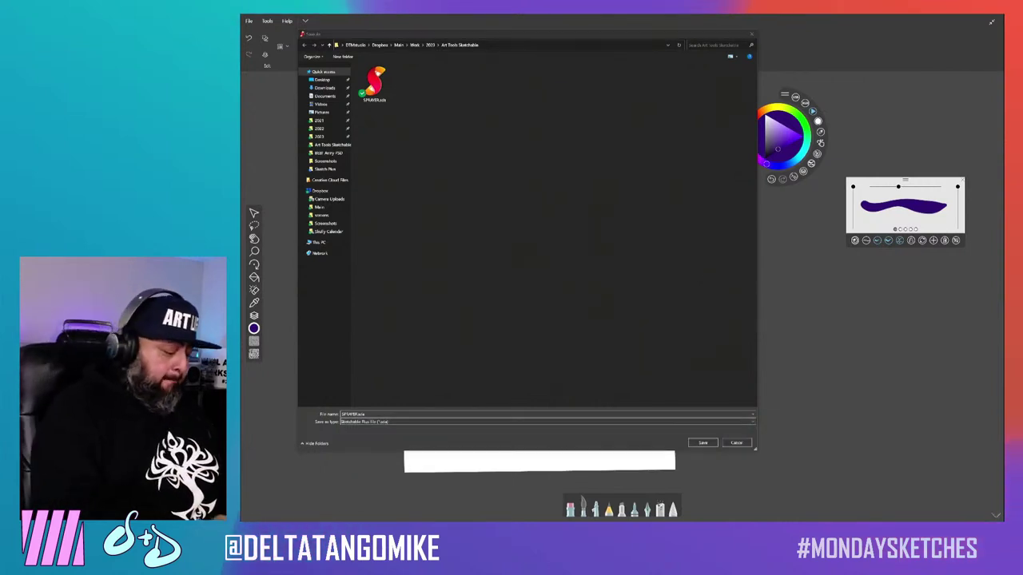
click(417, 421)
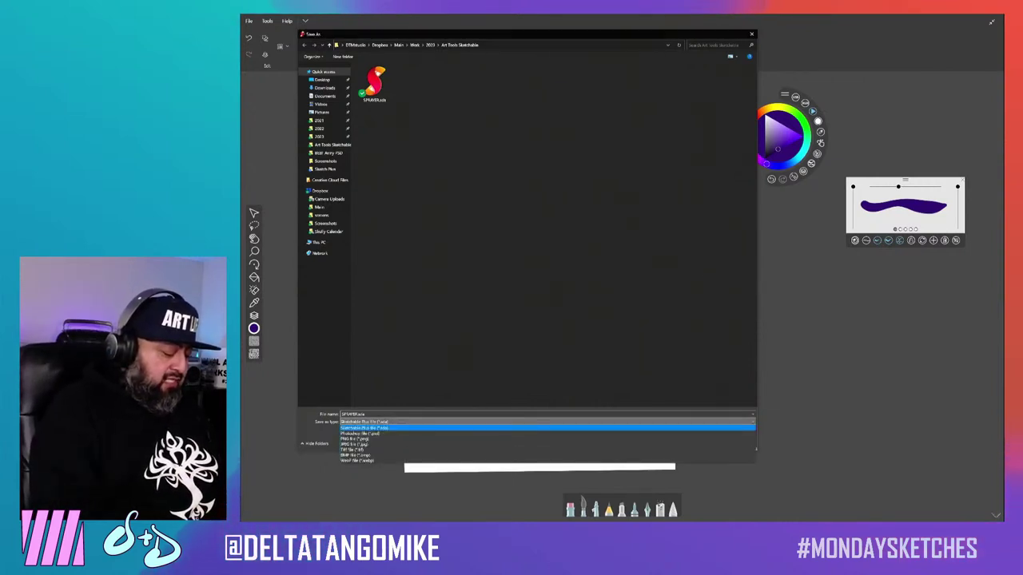
click(360, 433)
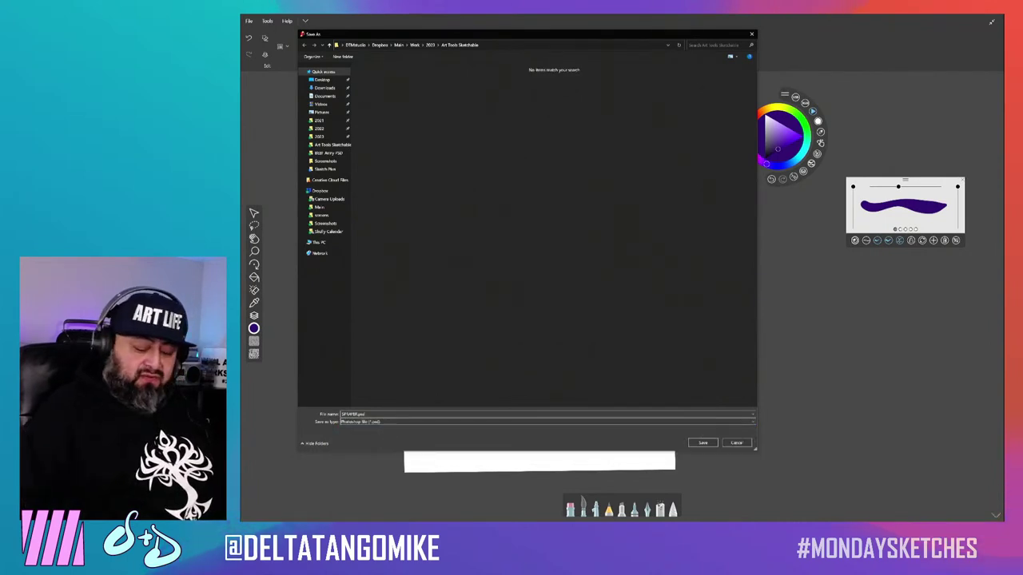
click(703, 442)
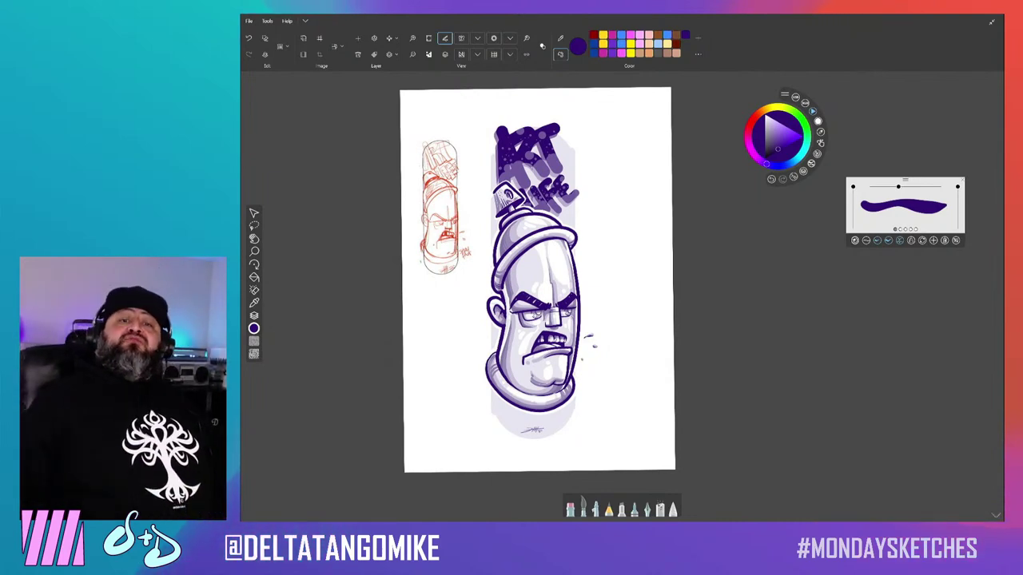
scroll(580, 500, up, 3)
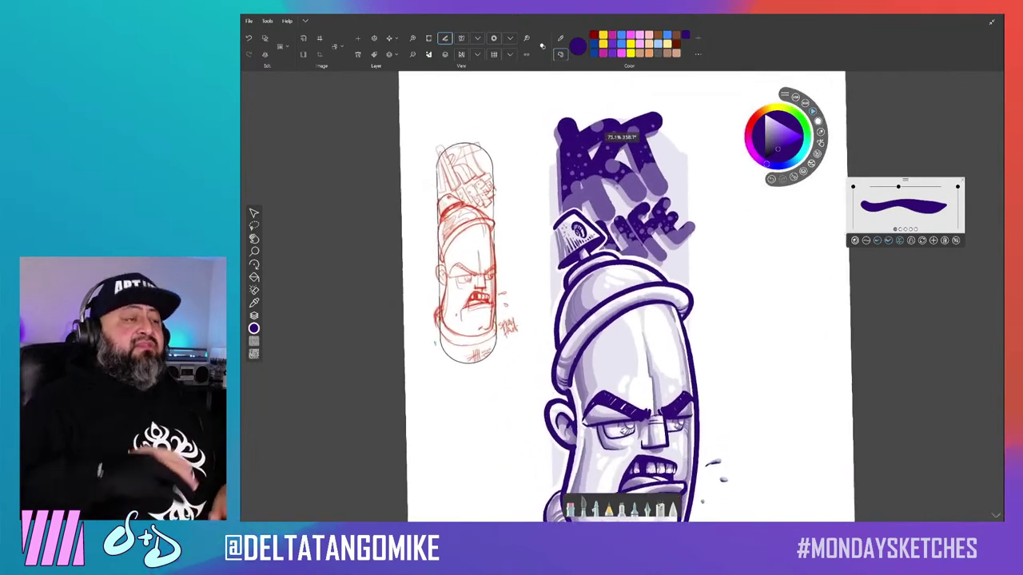
drag(607, 320, 581, 304)
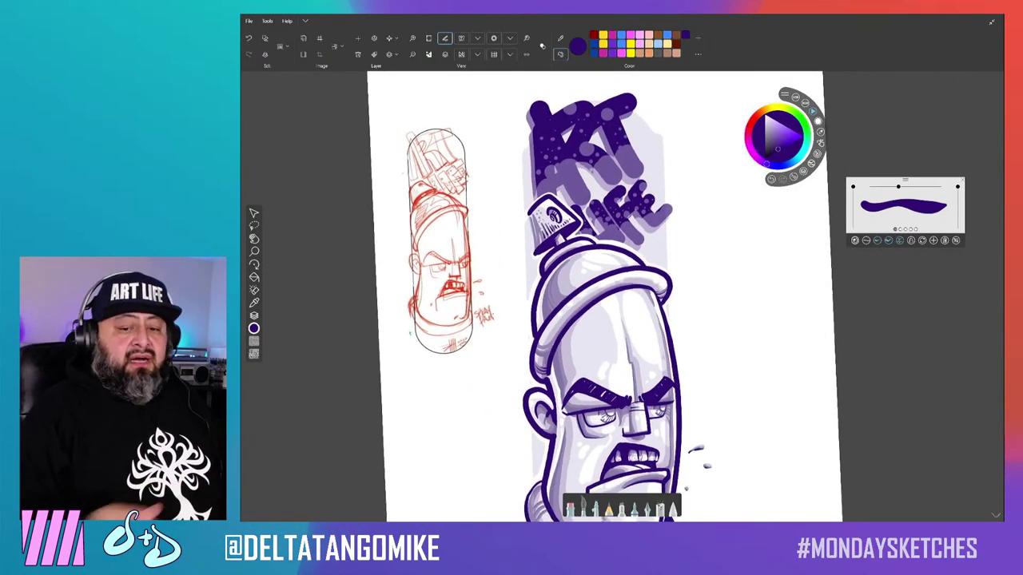